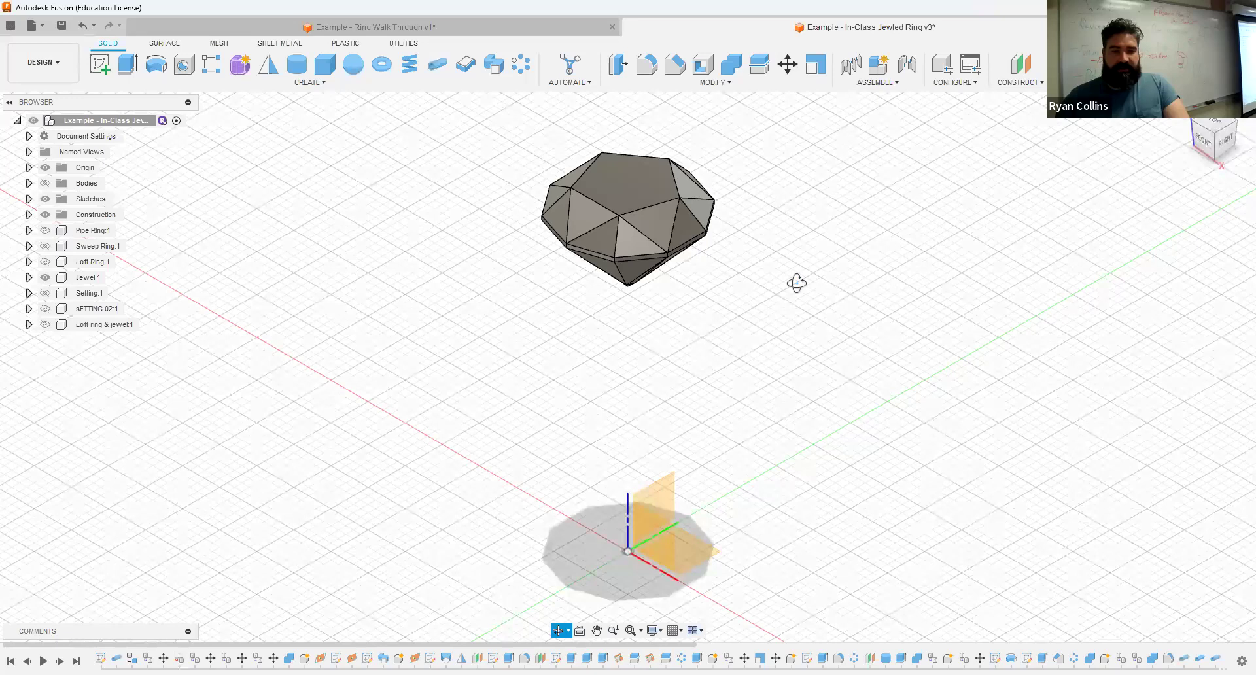
Step: Examine the Pipe Ring and Sweep Ring components with the jewel, showing one ring at a time from several angles
left_click(45, 230)
middle_click_drag(794, 350, 749, 326, "shift")
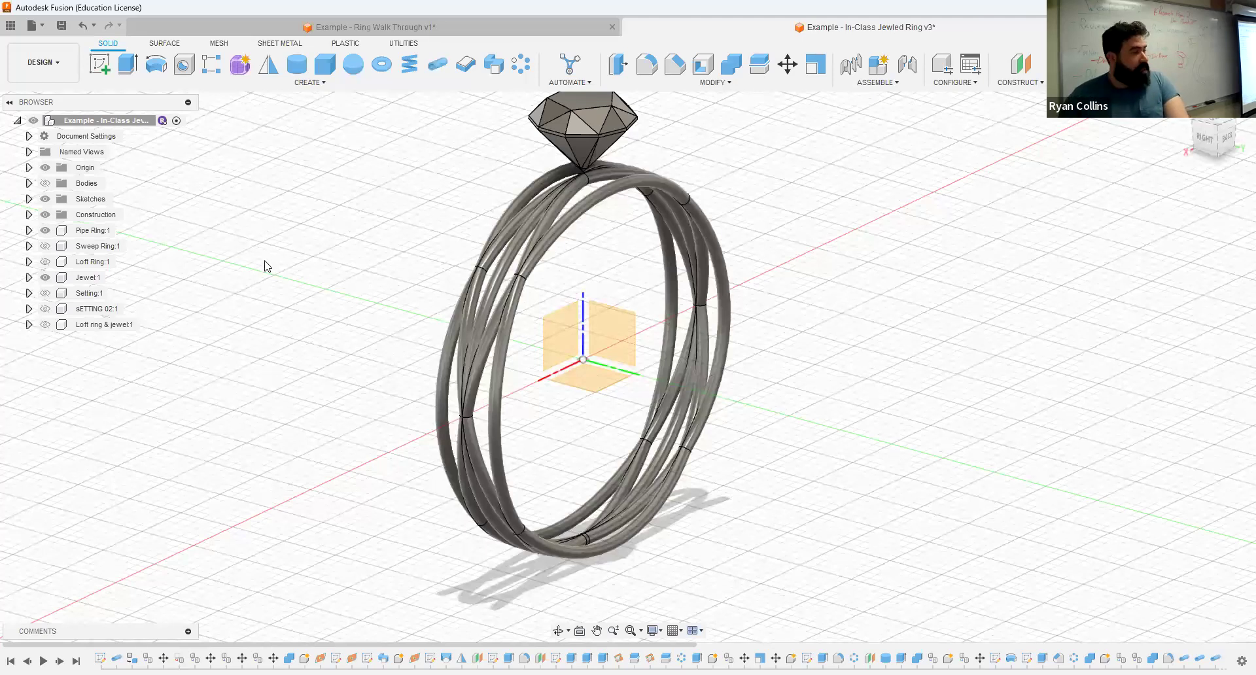
left_click(44, 231)
left_click(45, 246)
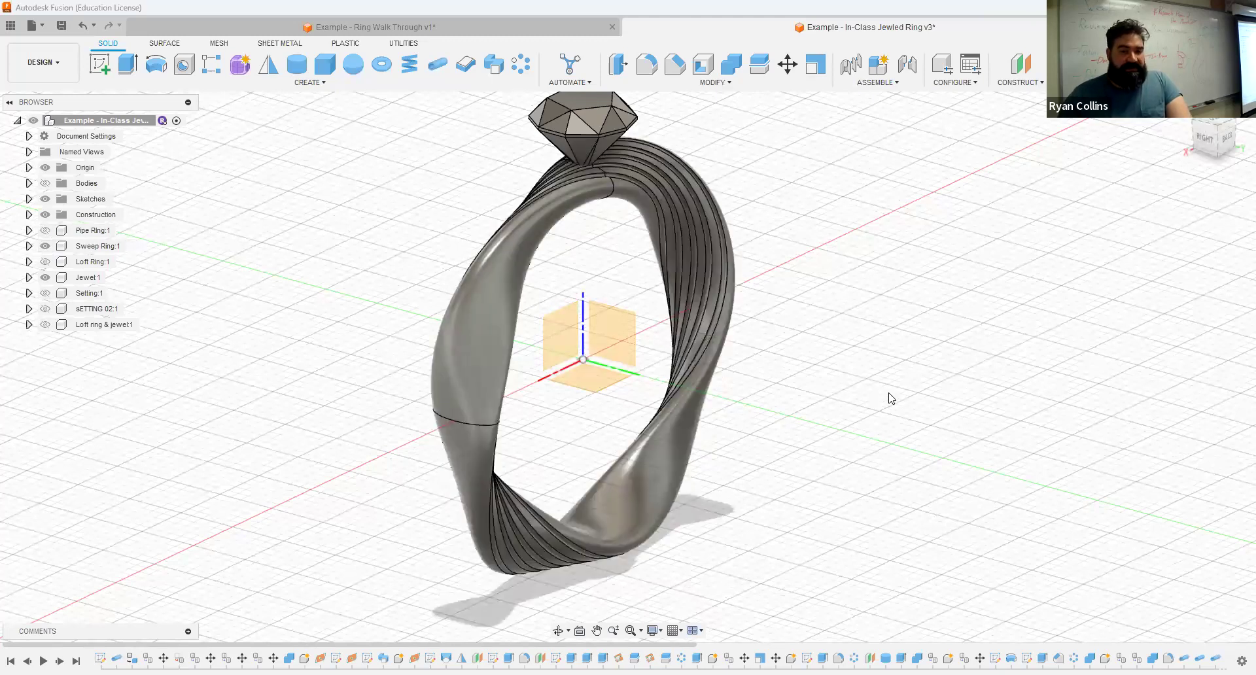
middle_click_drag(718, 396, 881, 340, "shift")
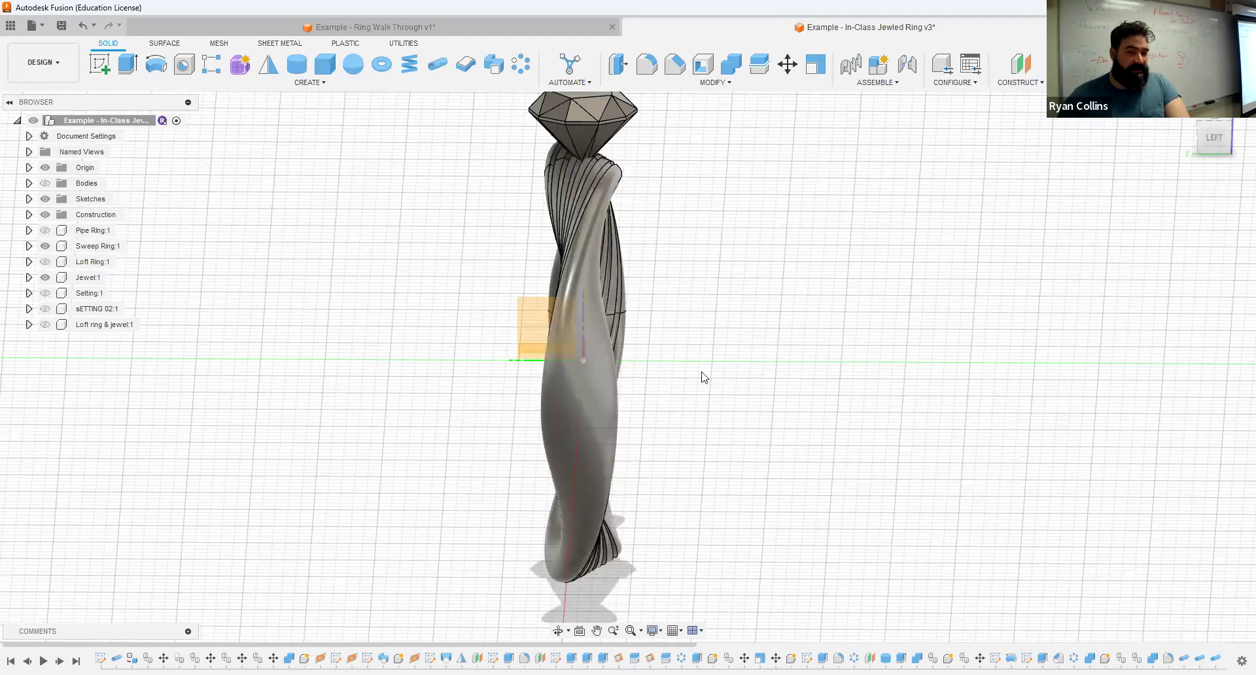
middle_click_drag(771, 423, 858, 432, "shift")
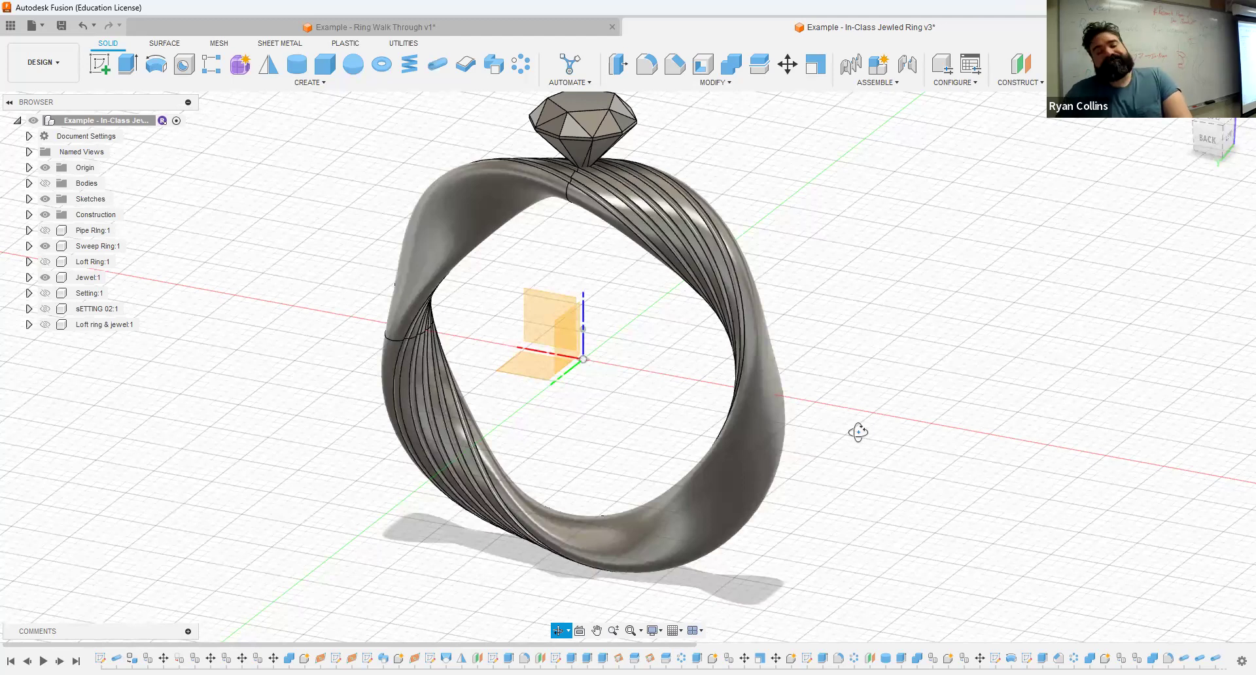
Step: Hide the Sweep Ring, show the Loft Ring and inspect its band and jewel base from several angles
left_click(46, 247)
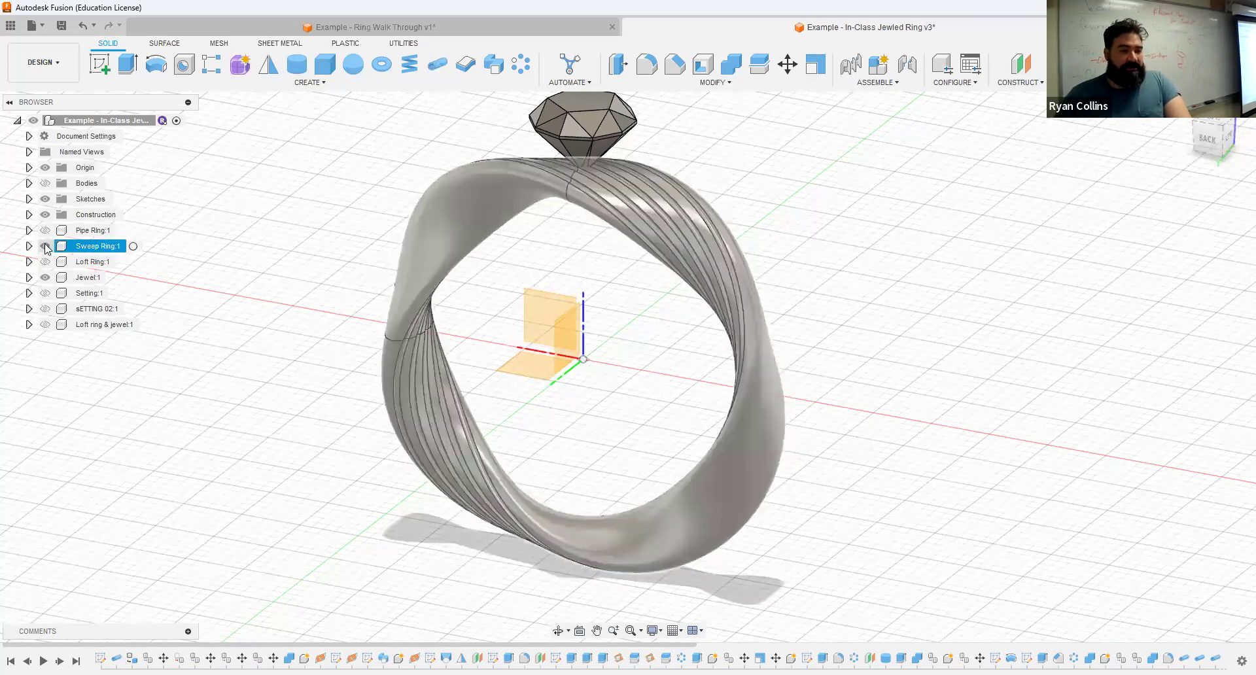
left_click(45, 245)
left_click(45, 261)
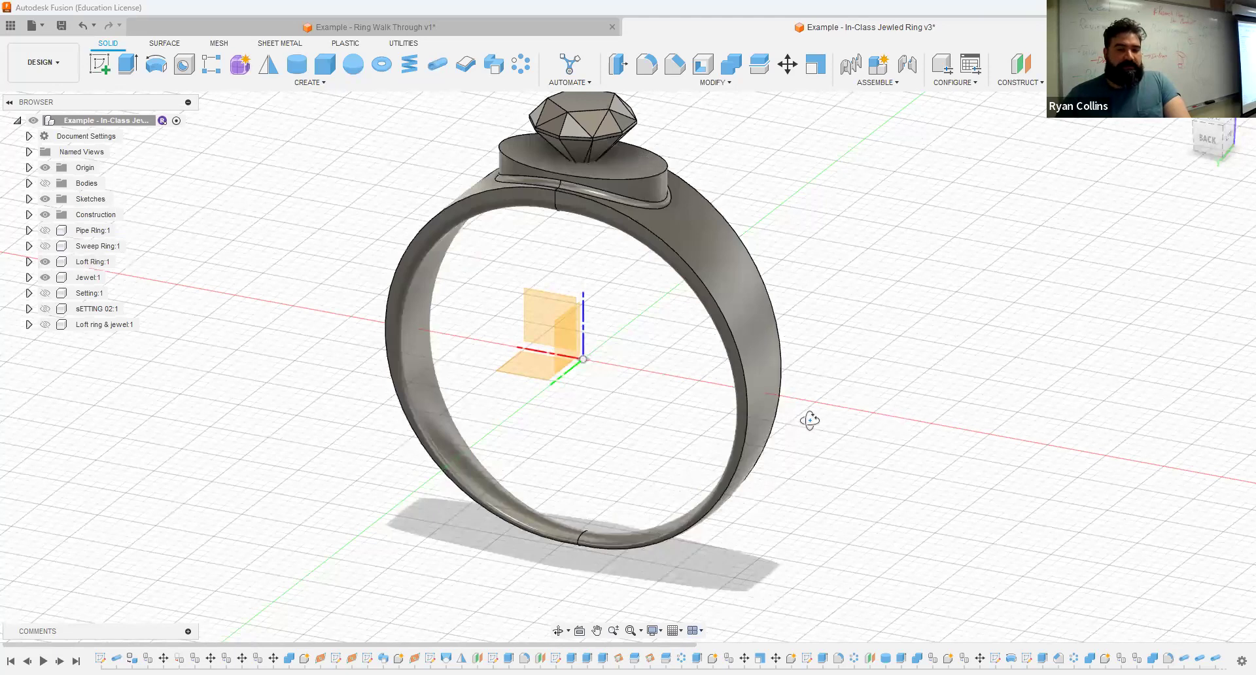
middle_click_drag(863, 390, 661, 510, "shift")
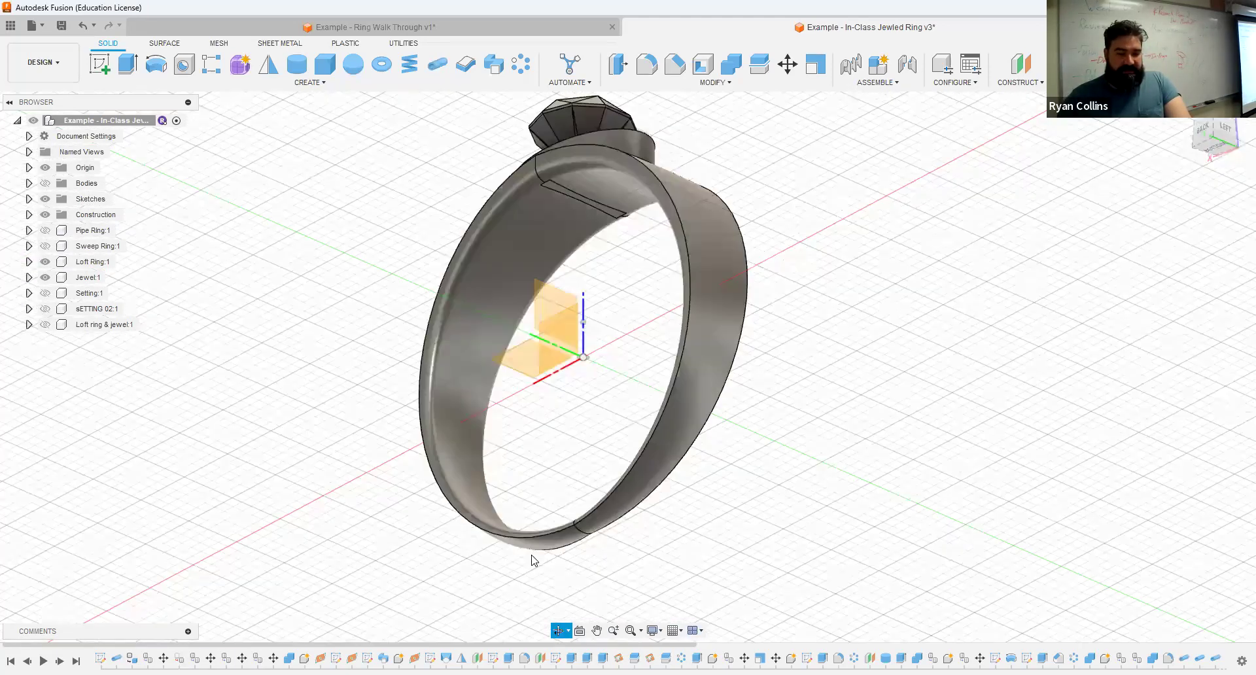
scroll(685, 560, "up", 3)
middle_click_drag(774, 275, 771, 356)
middle_click_drag(796, 298, 581, 288, "shift")
middle_click_drag(577, 215, 274, 340, "shift")
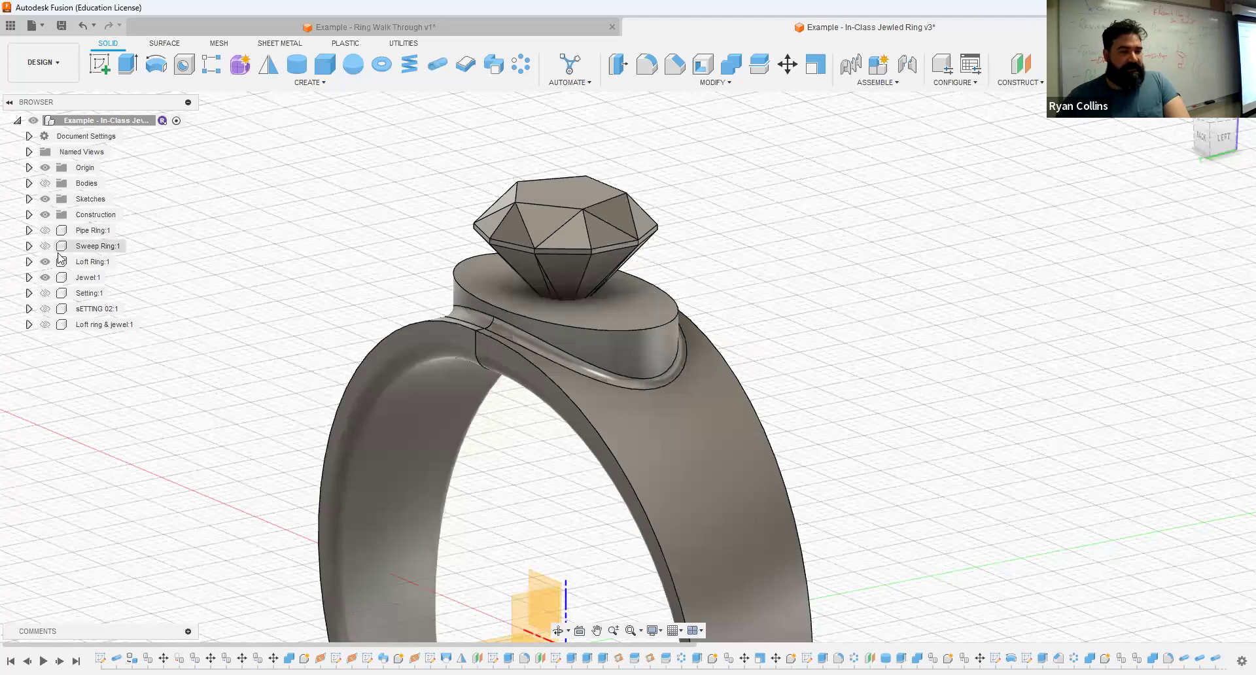
Step: Replace the Loft Ring with the Loft ring & jewel component, examine its setting and engraved band, and hide it again
left_click(44, 264)
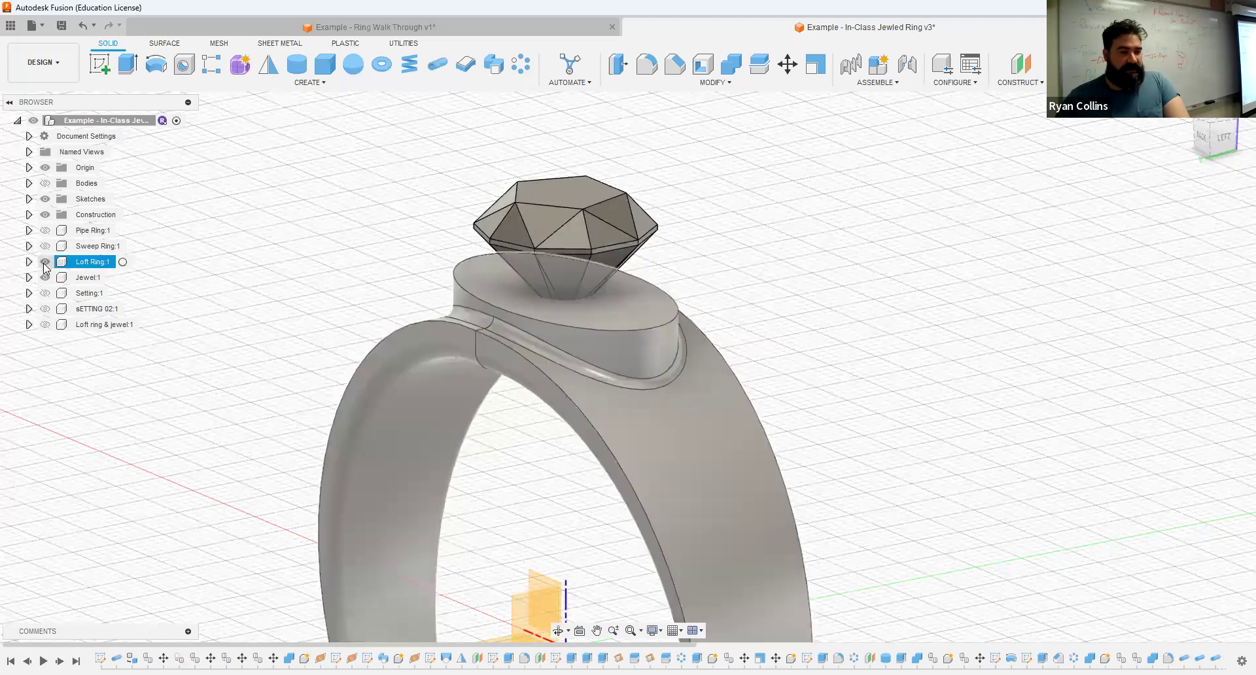
left_click(44, 262)
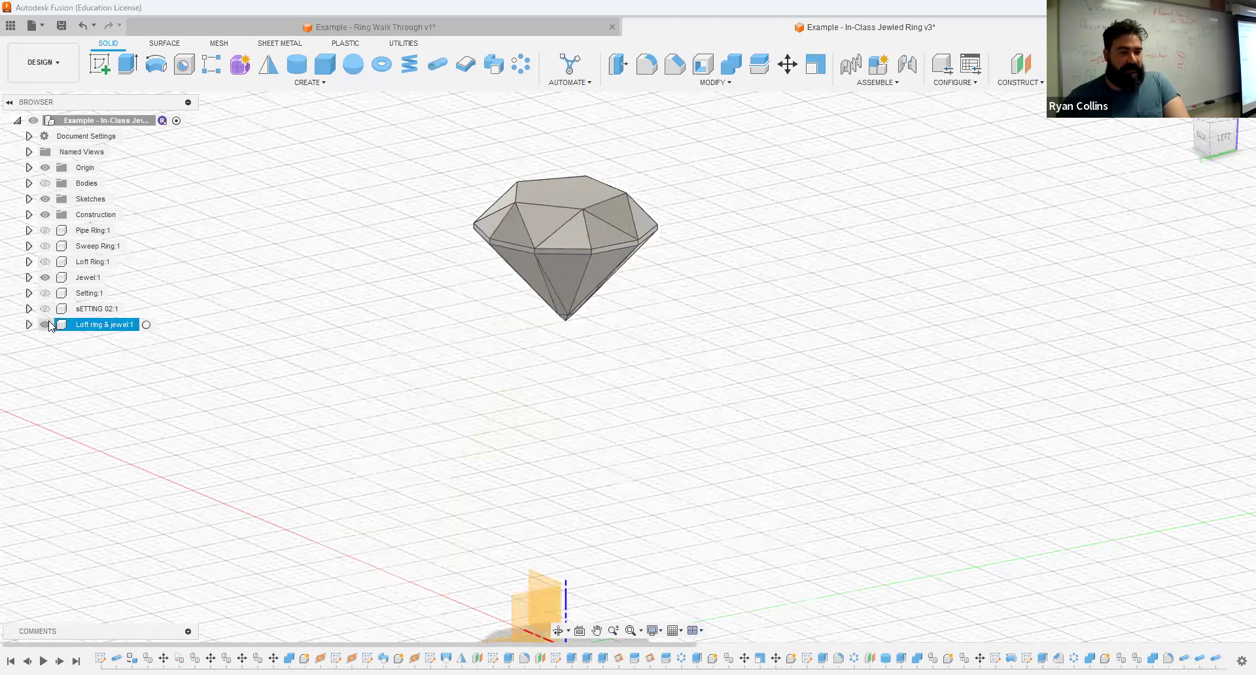
left_click(45, 324)
scroll(929, 501, "down", 4)
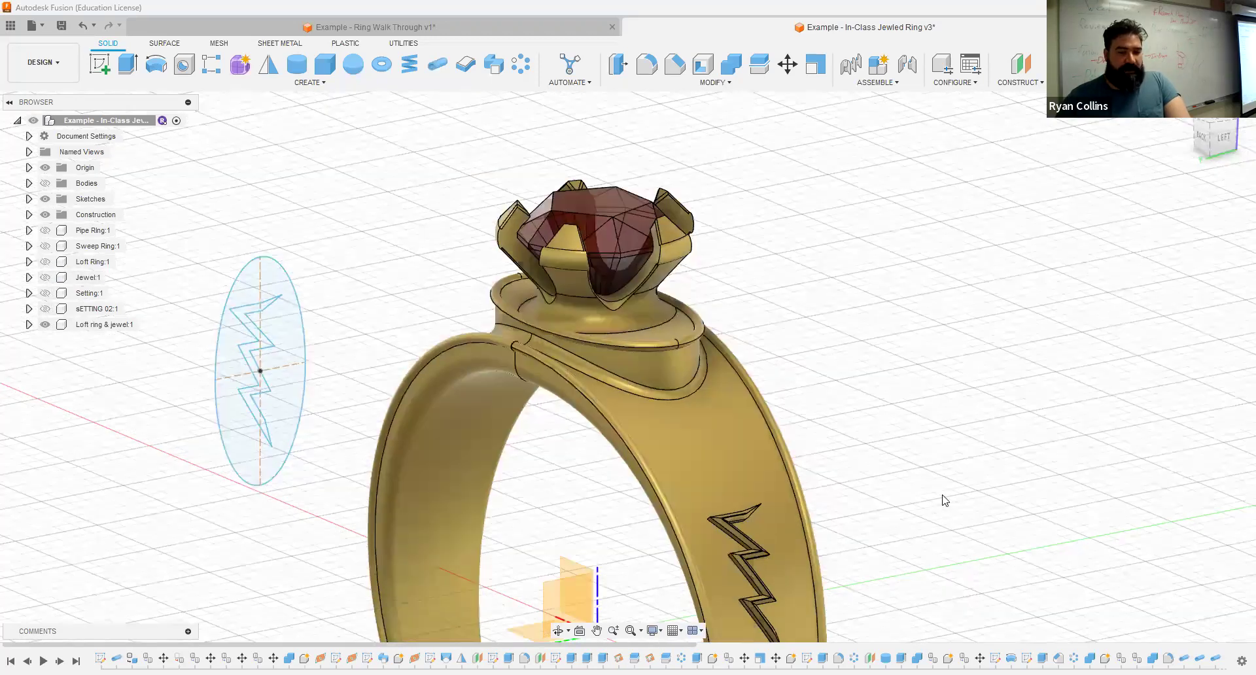
middle_click_drag(618, 386, 422, 152)
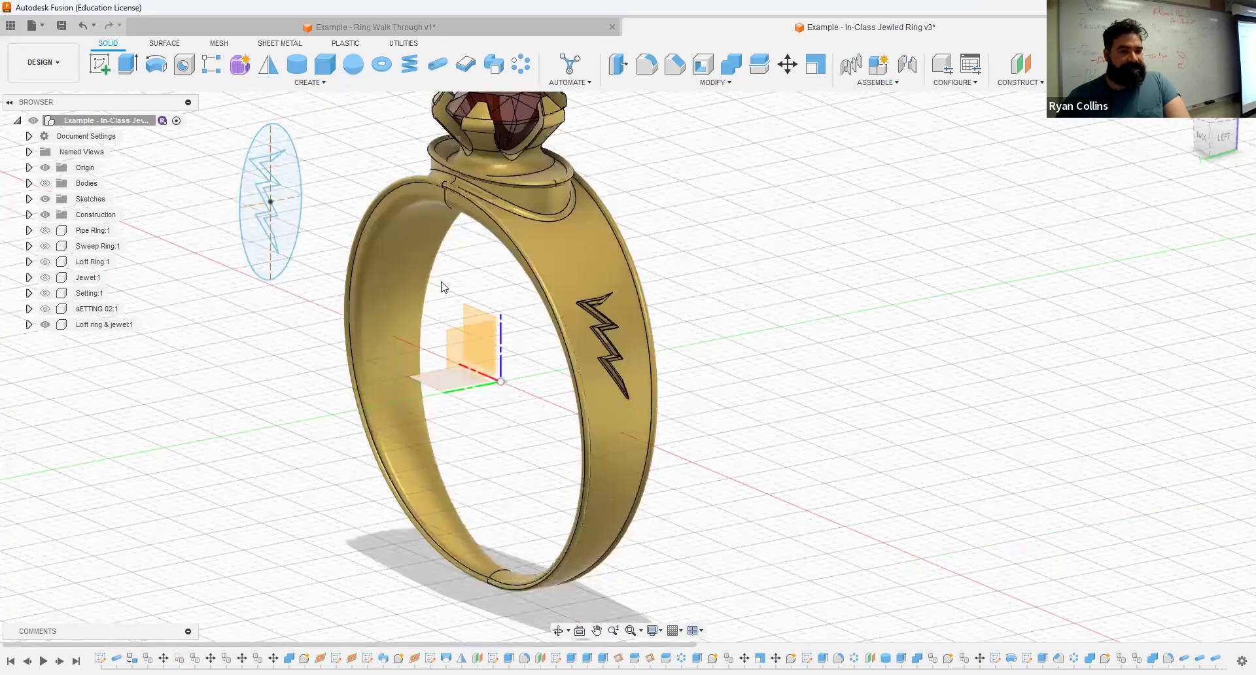
middle_click_drag(443, 386, 467, 515)
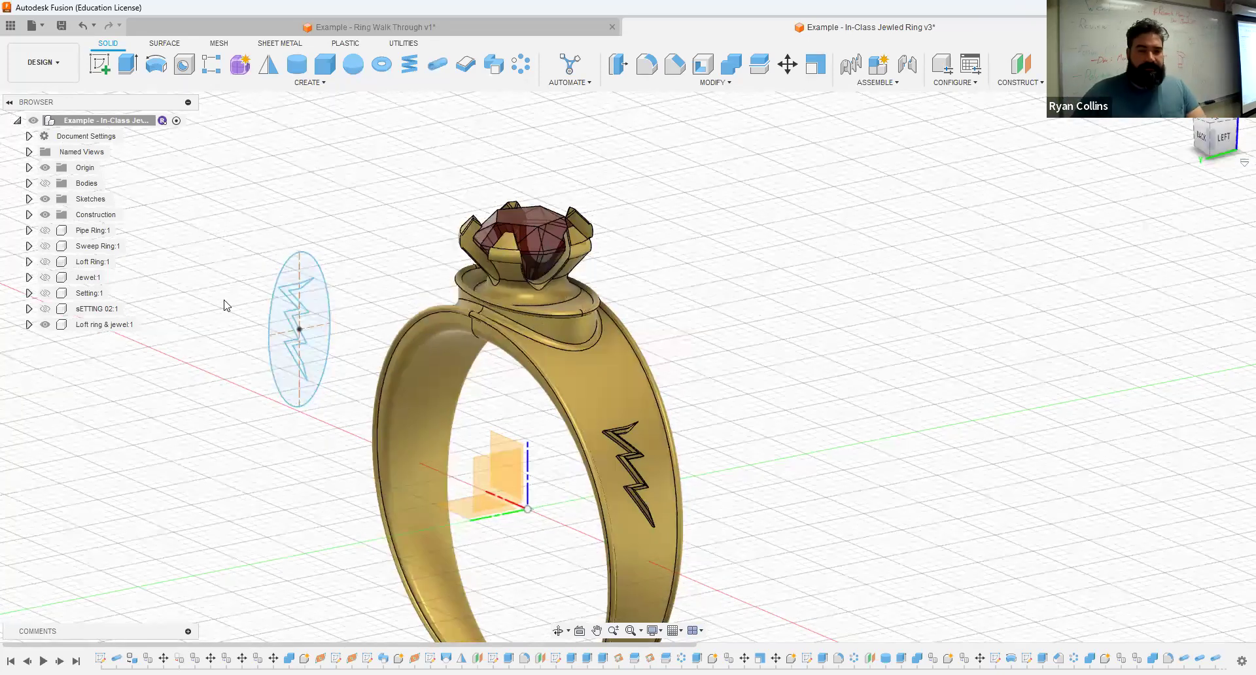
left_click(47, 325)
left_click(45, 324)
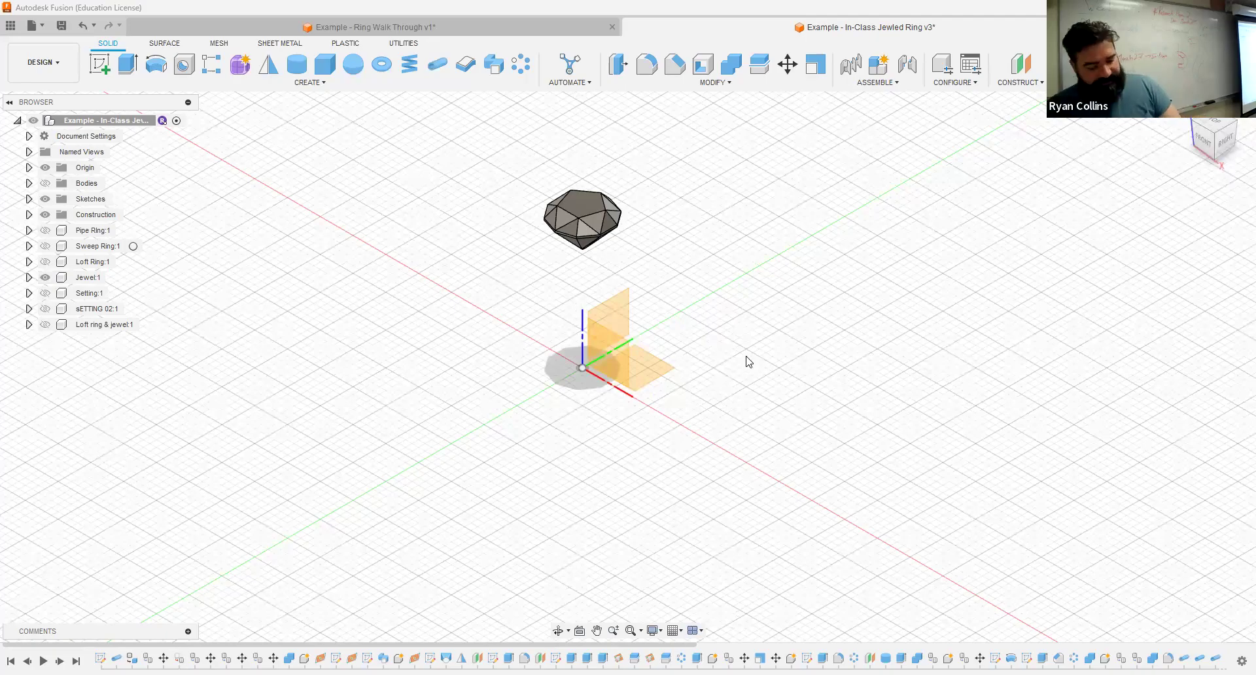
Step: Create a new design and save it as "Example - Jewled New ring" in the 04 - Jeweled Ring folder
key("ctrl+n")
key("ctrl+s")
type("Ex")
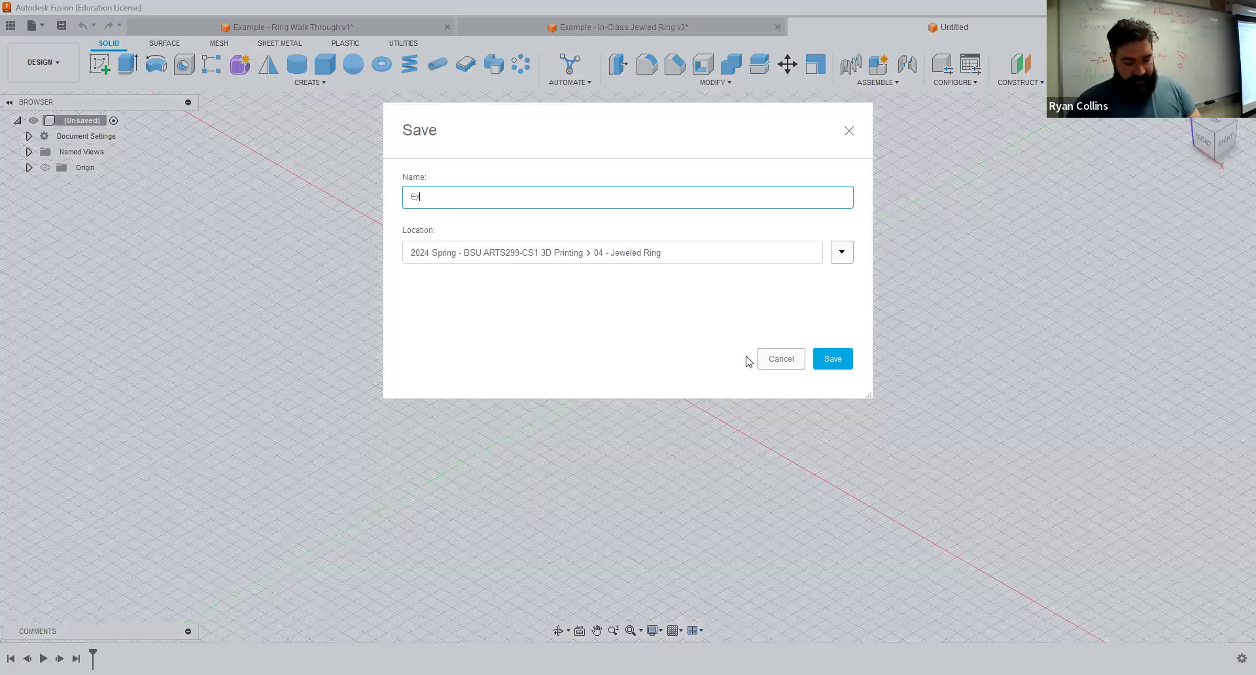
type("ample - Jewled")
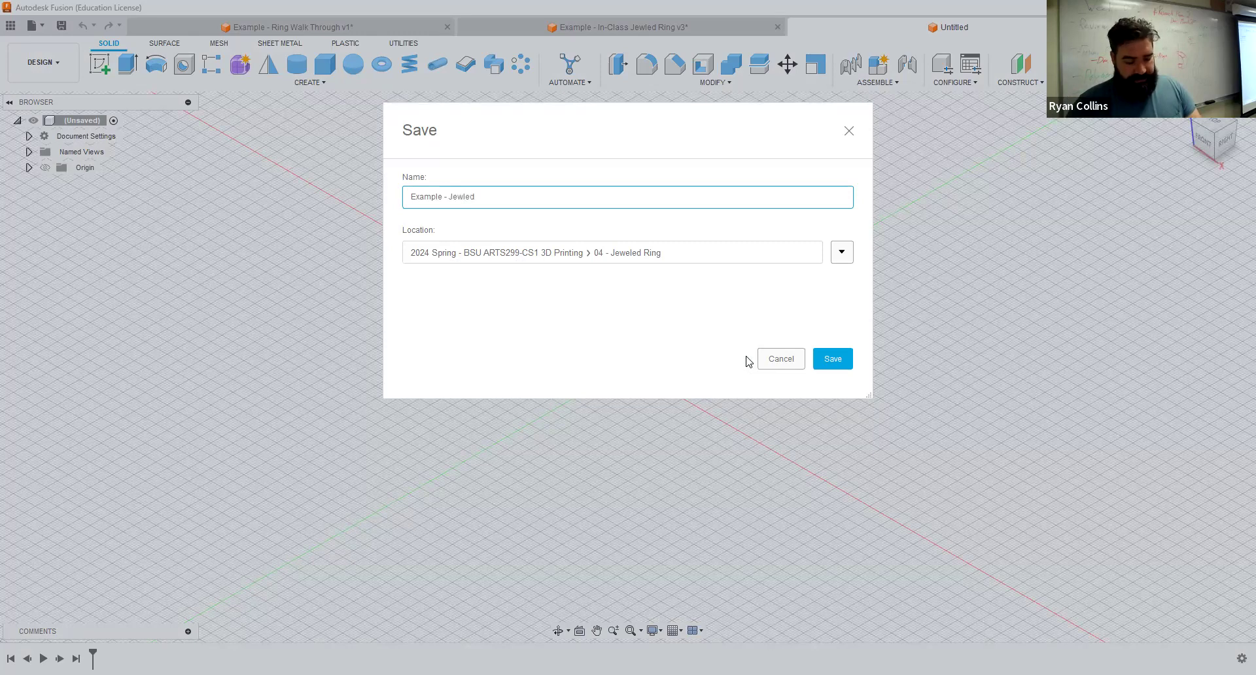
type(" New ring")
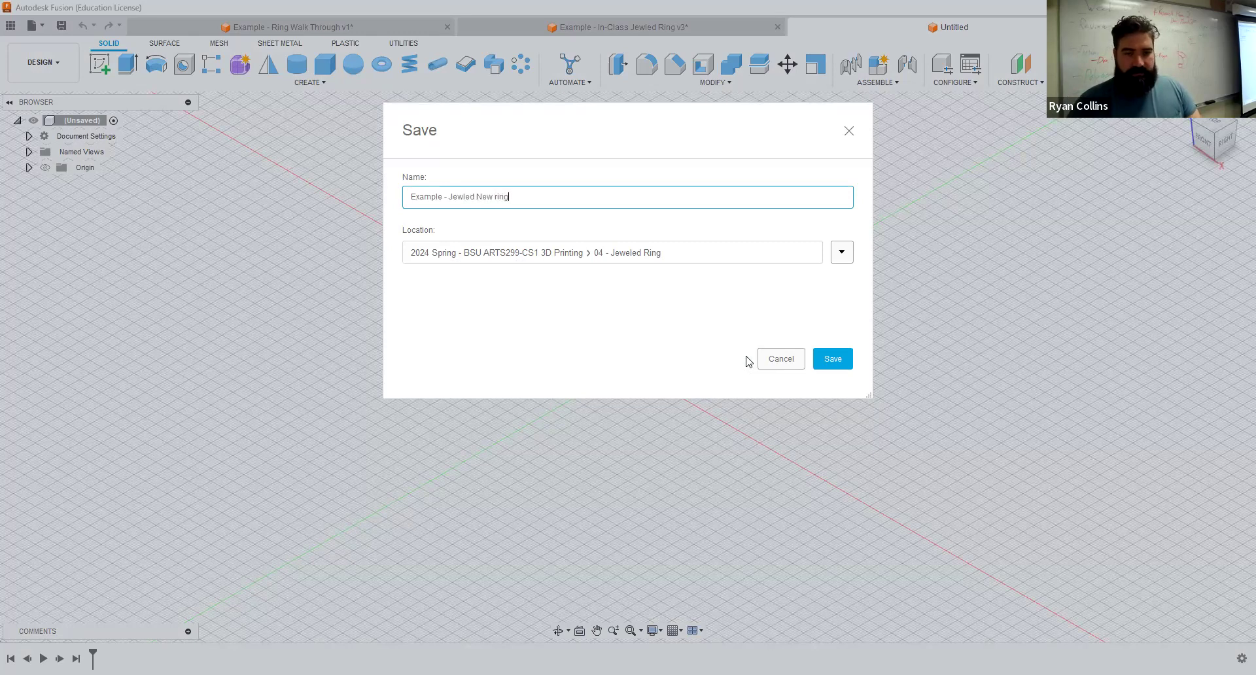
key("Return")
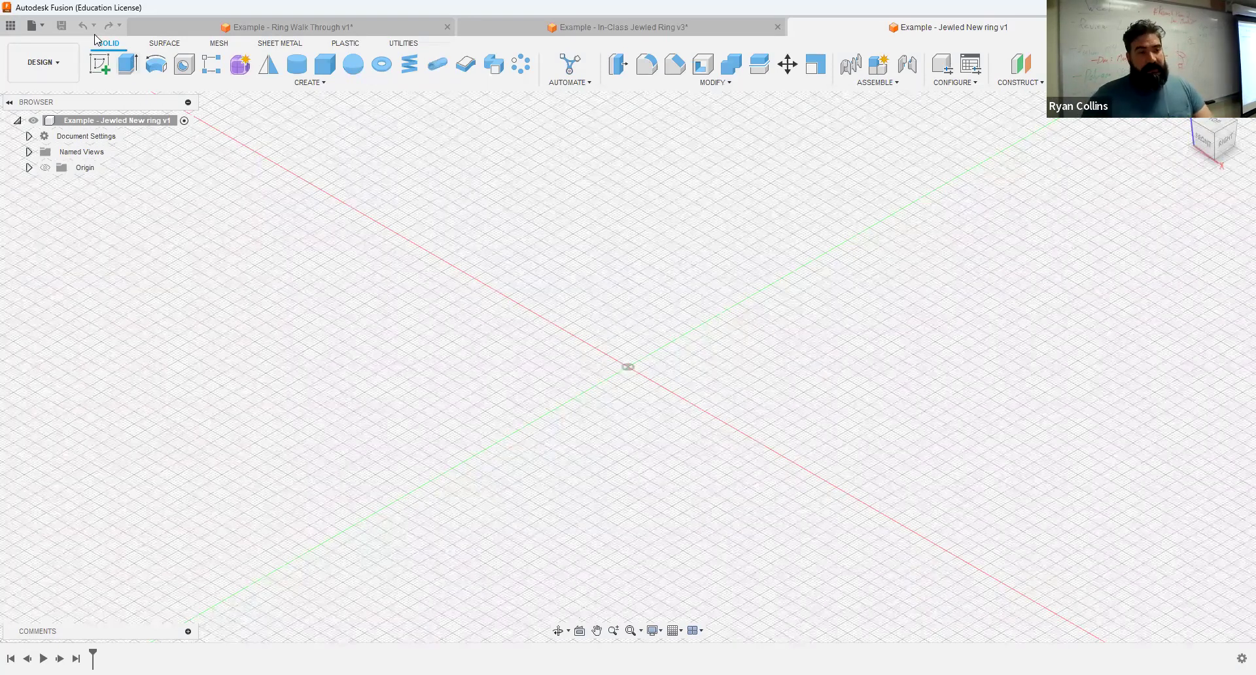
Step: Start a new sketch on the horizontal ground plane
left_click(100, 64)
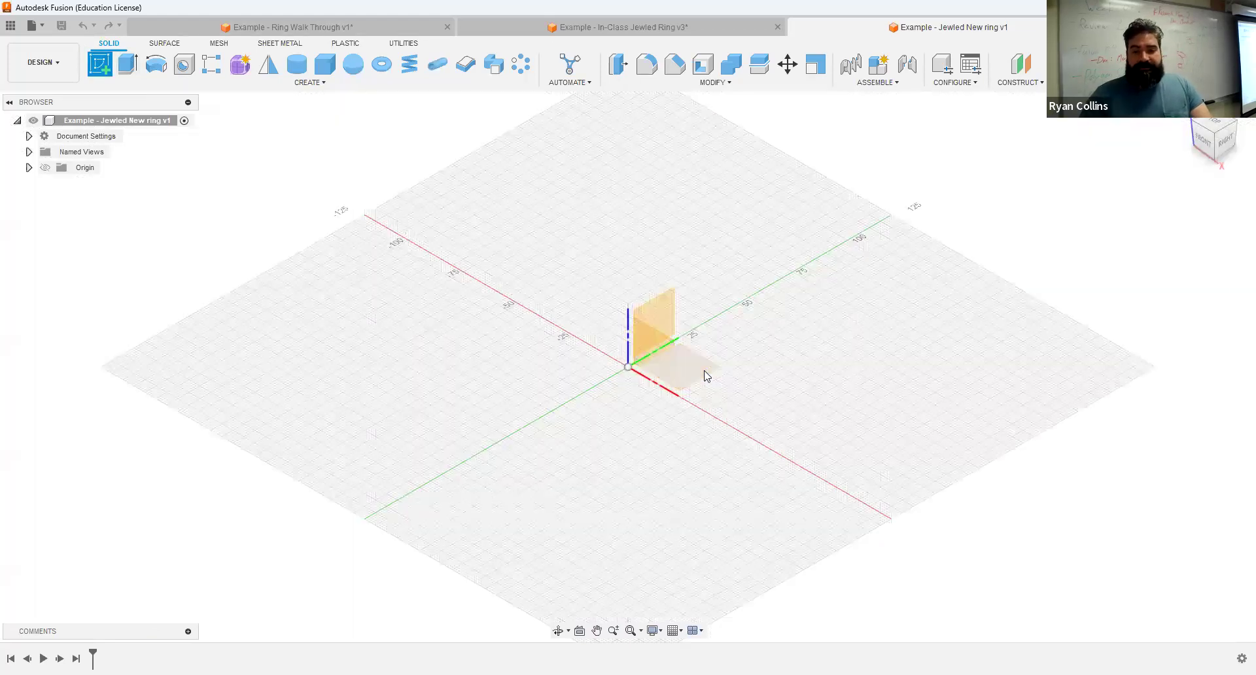
left_click(706, 375)
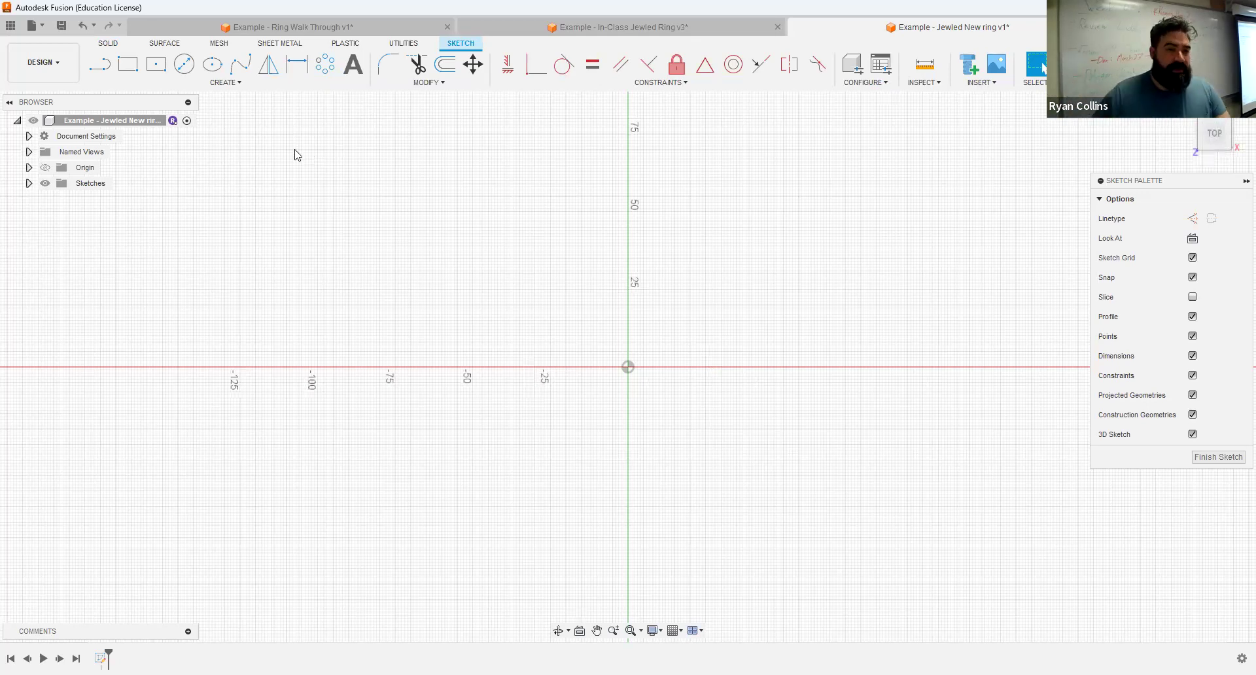
left_click(204, 83)
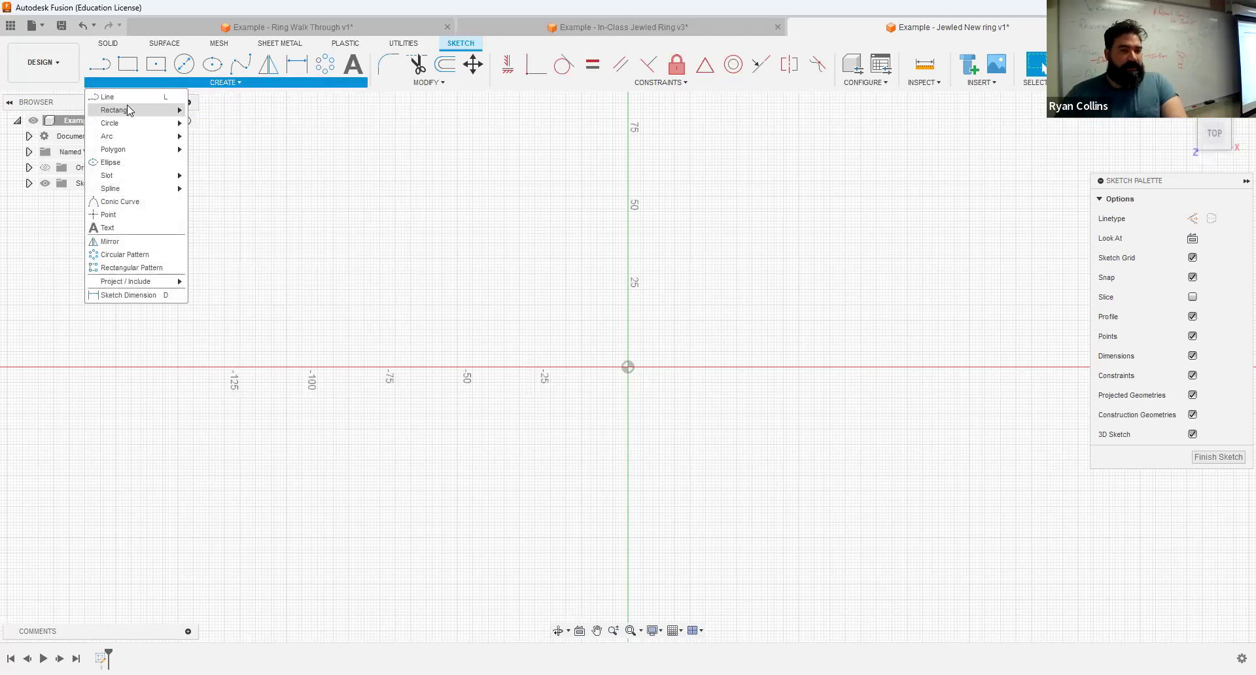
mouse_move(122, 153)
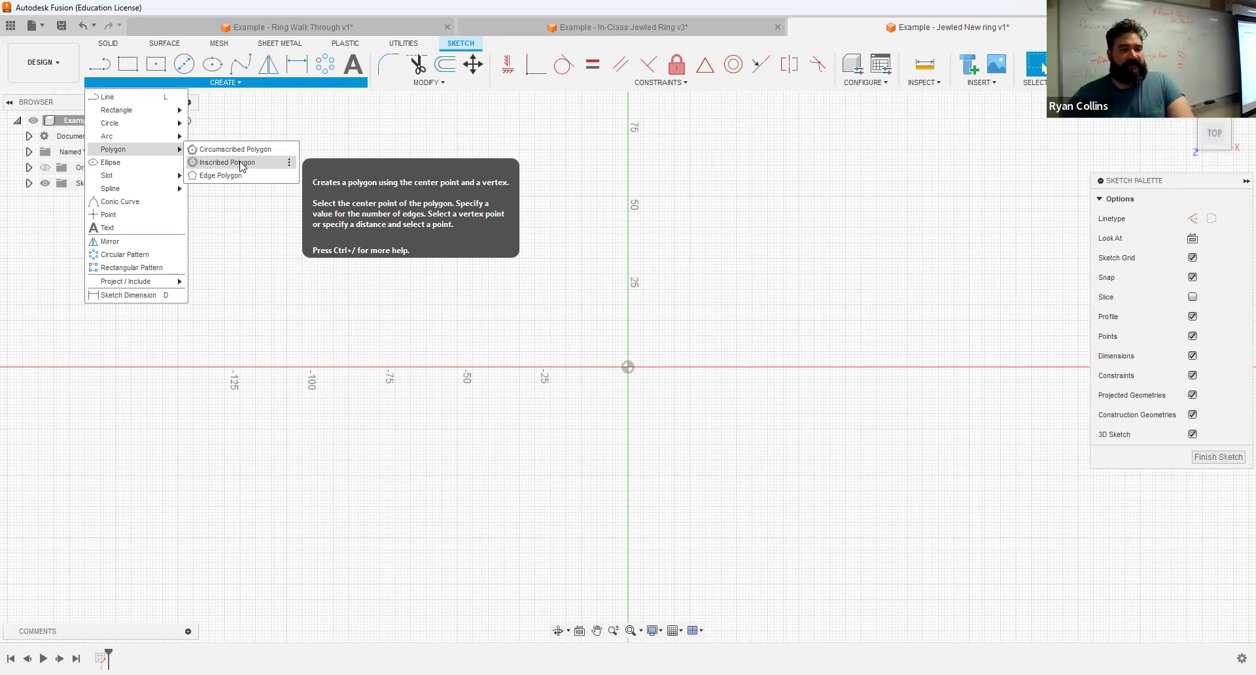
left_click(242, 166)
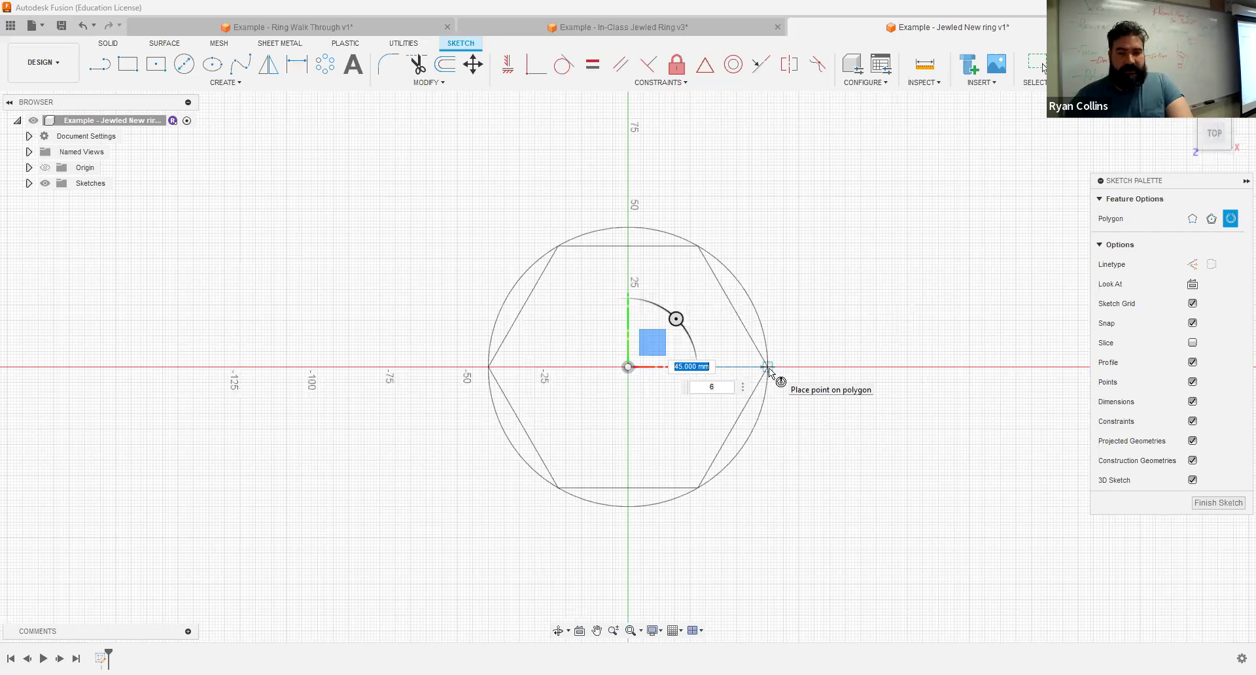
type("10")
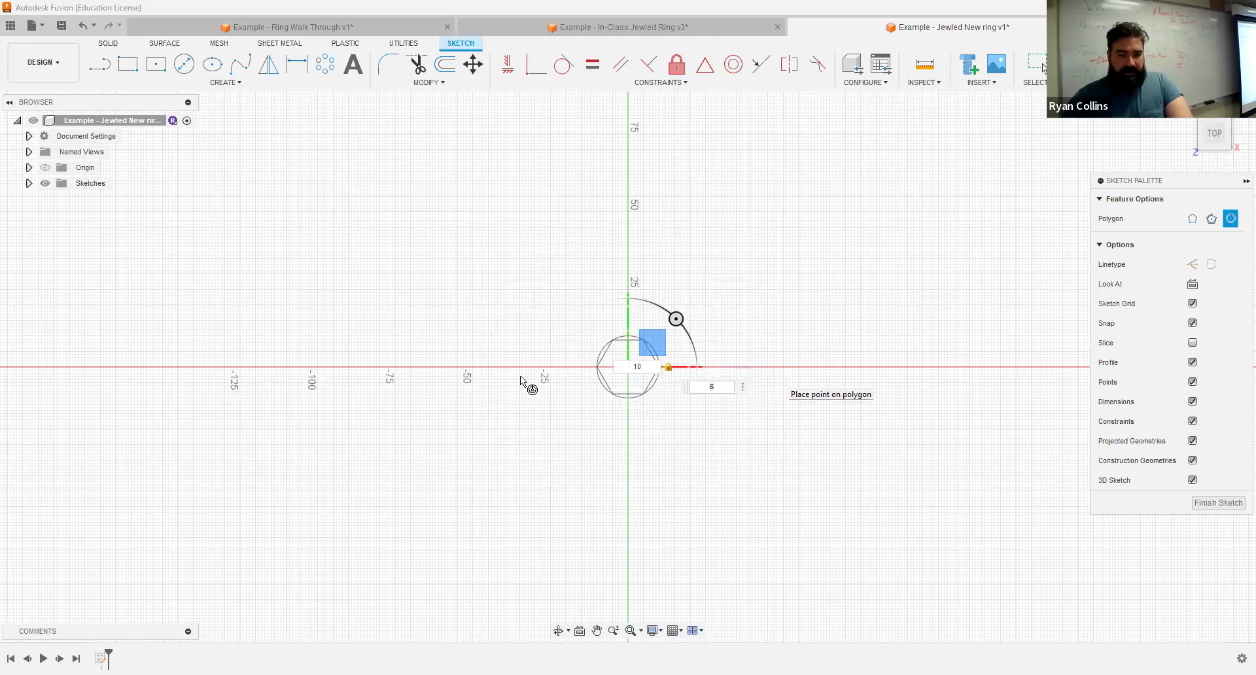
scroll(561, 376, "up", 8)
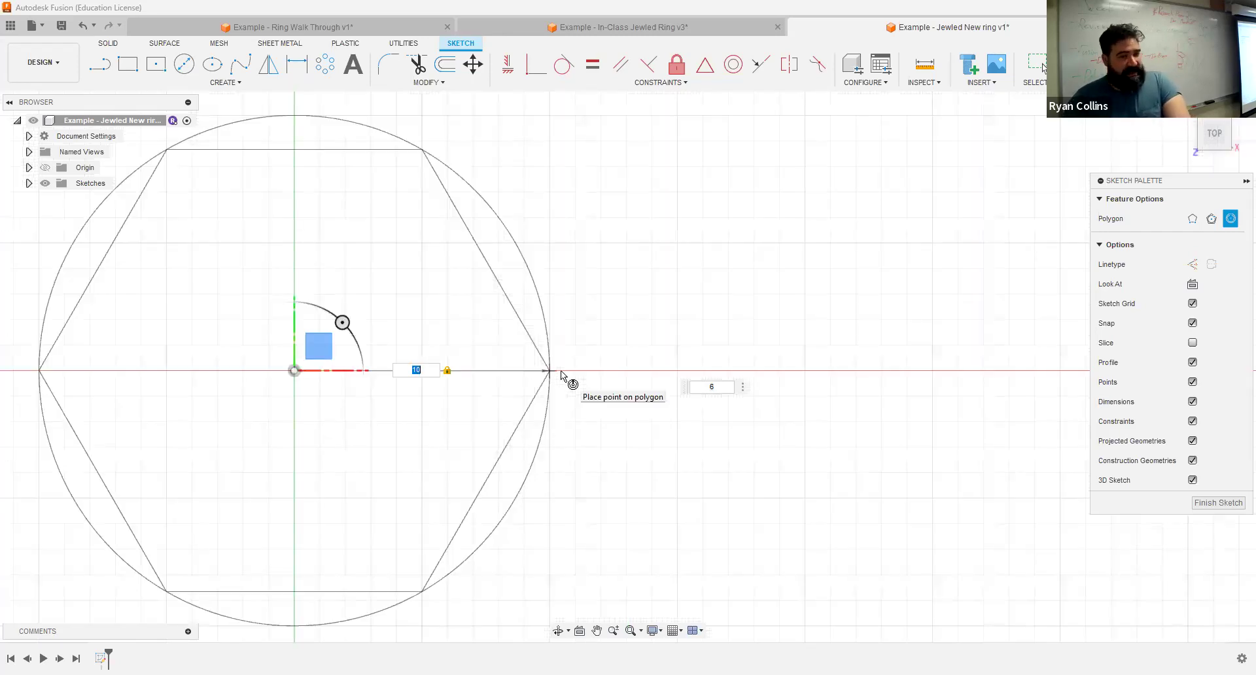
key("Tab")
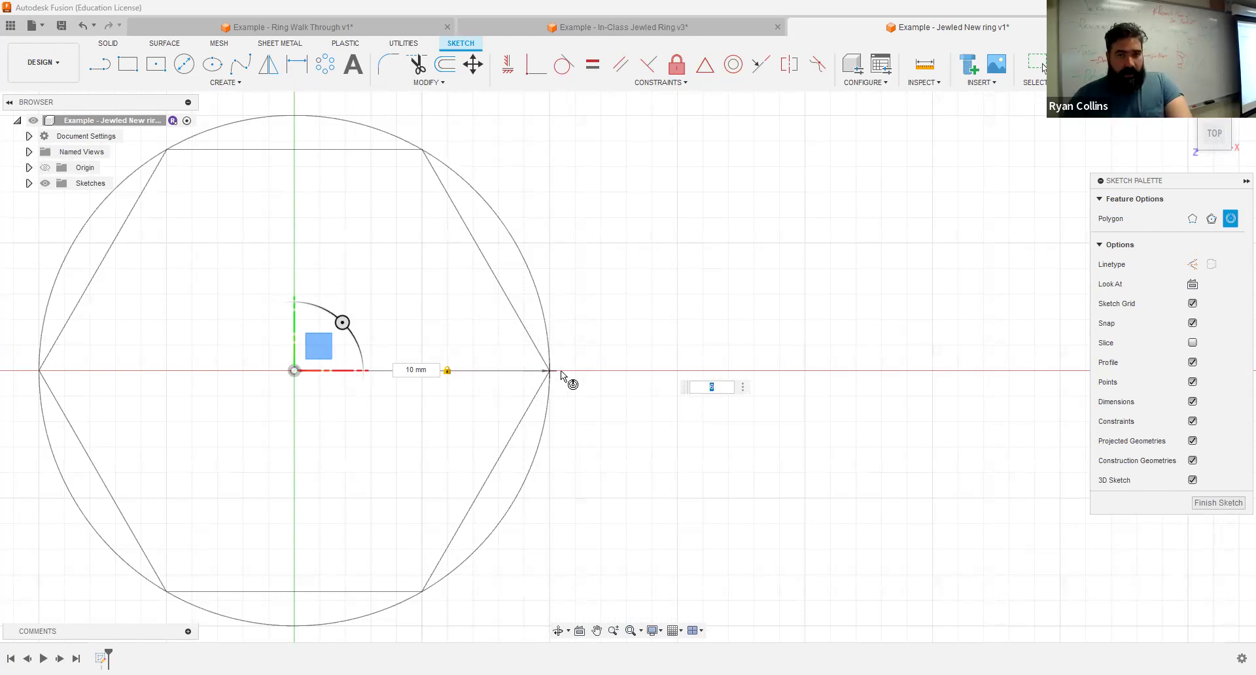
key("Escape")
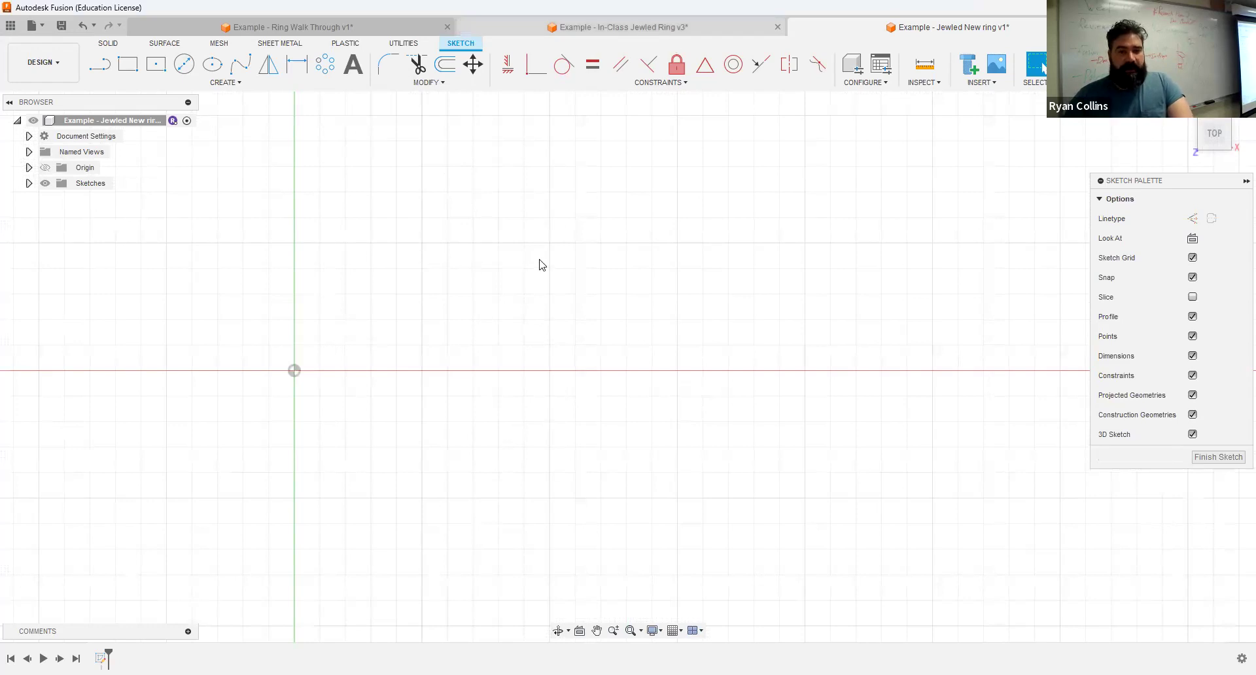
Step: Check the jewel's outline from above in the Example - In-Class Jewled Ring design and return to the new ring design
key("ctrl+Tab")
left_click(1214, 128)
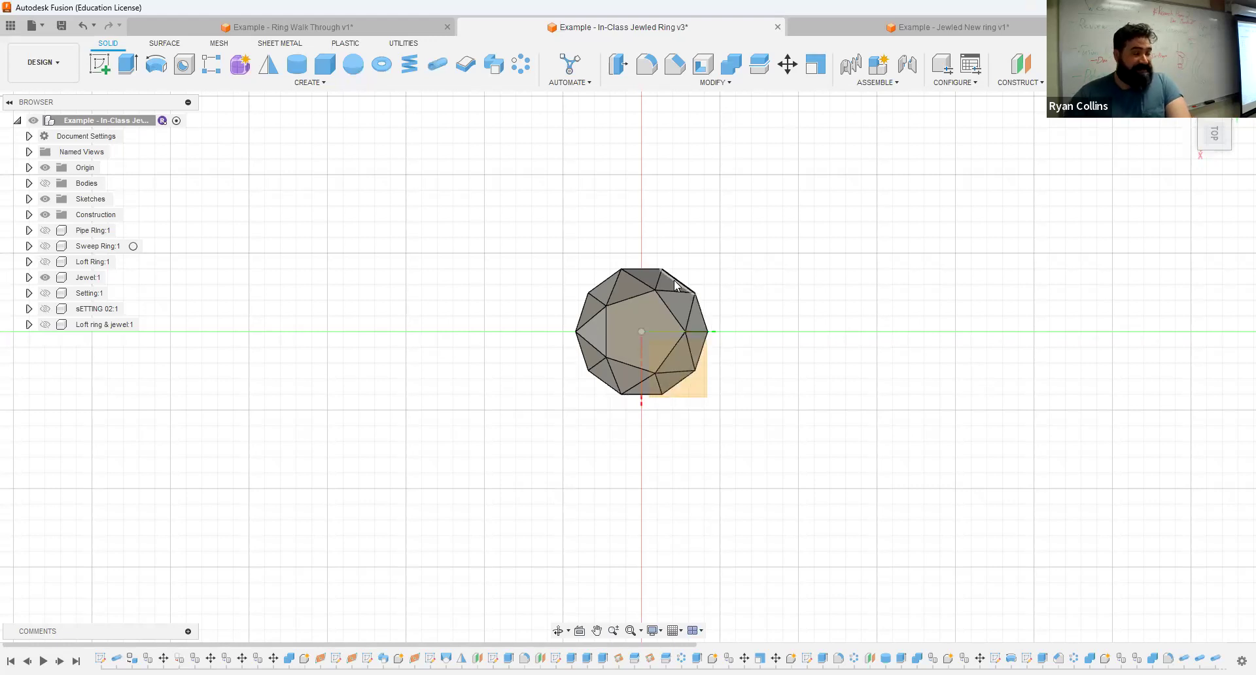
left_click(958, 34)
Step: Sketch a 10-sided inscribed polygon centred on the origin with an 8 mm radius and a vertex on the horizontal axis, and finish the sketch
left_click(239, 83)
mouse_move(128, 151)
left_click(223, 169)
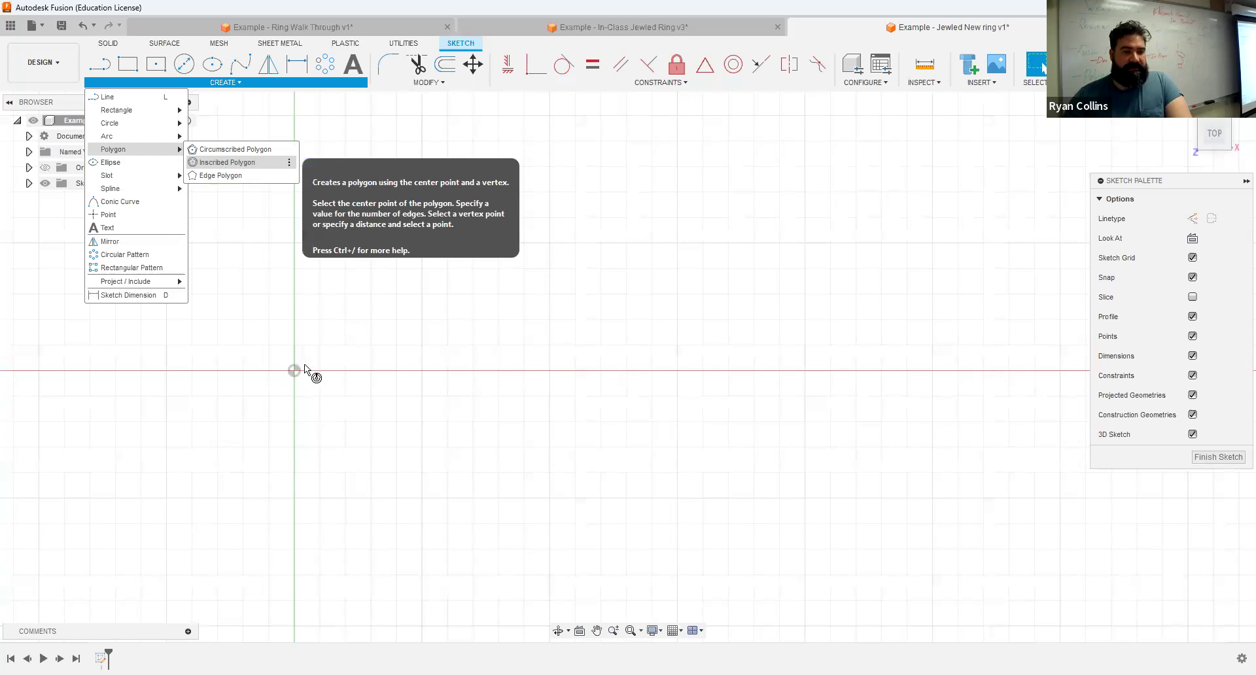
left_click(294, 371)
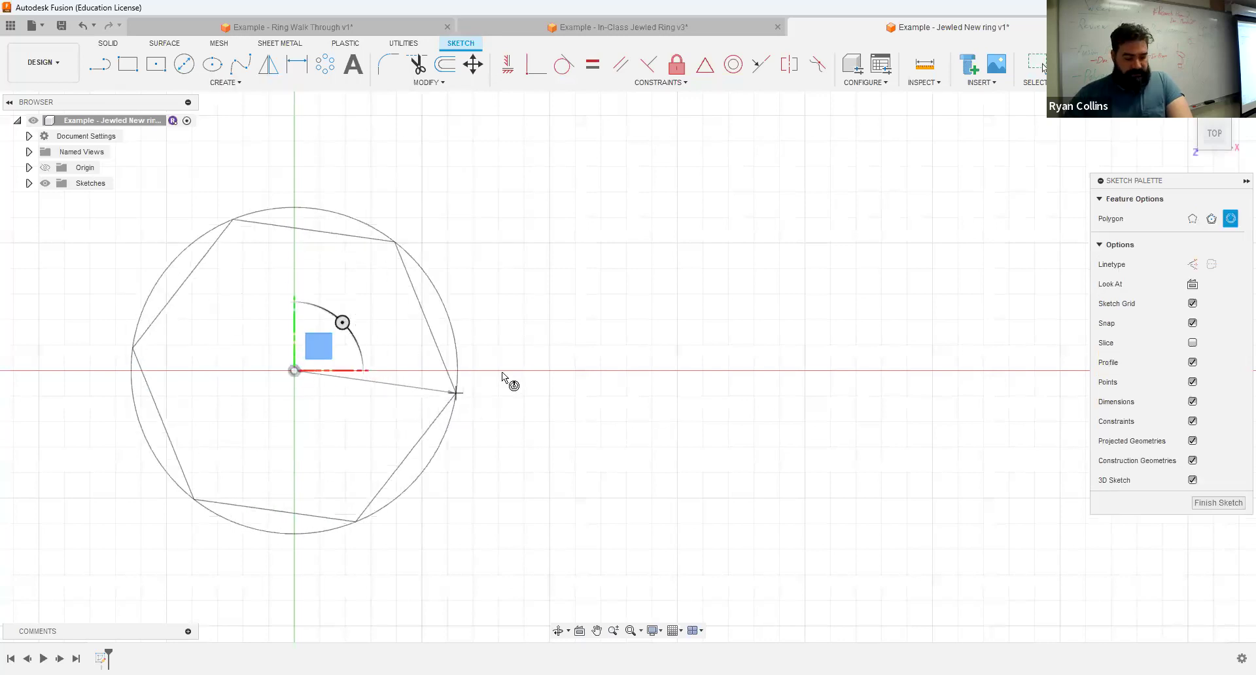
key("Tab")
type("10")
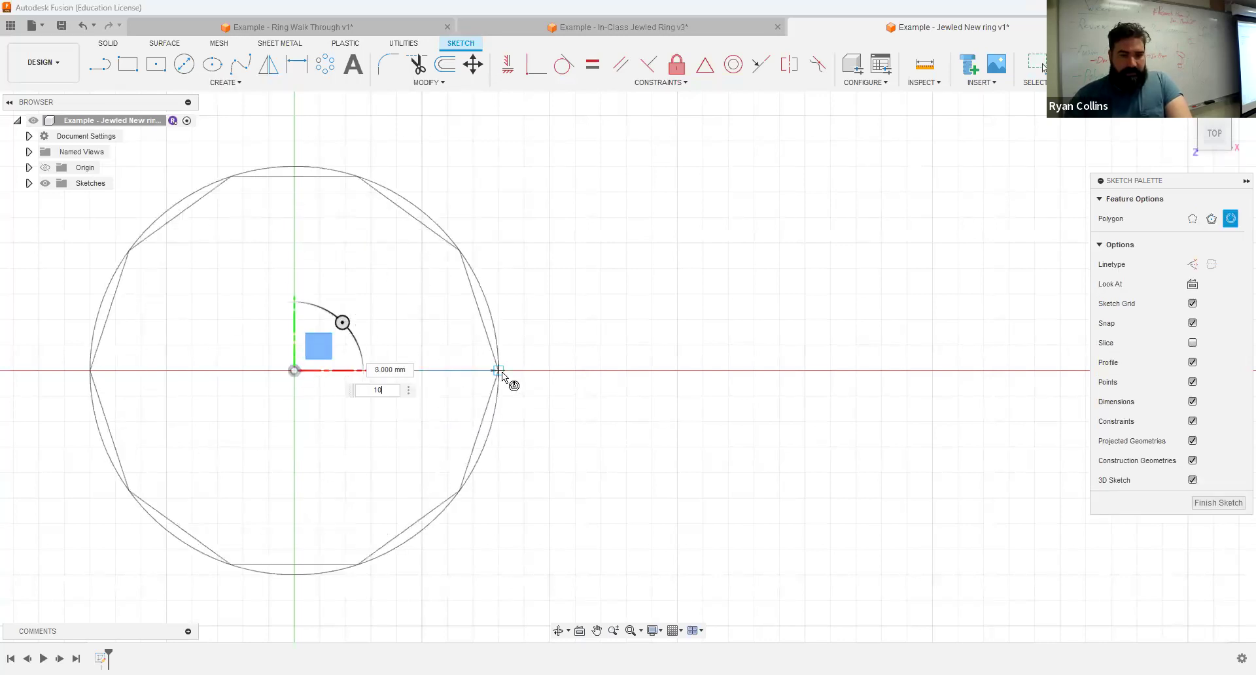
key("Tab")
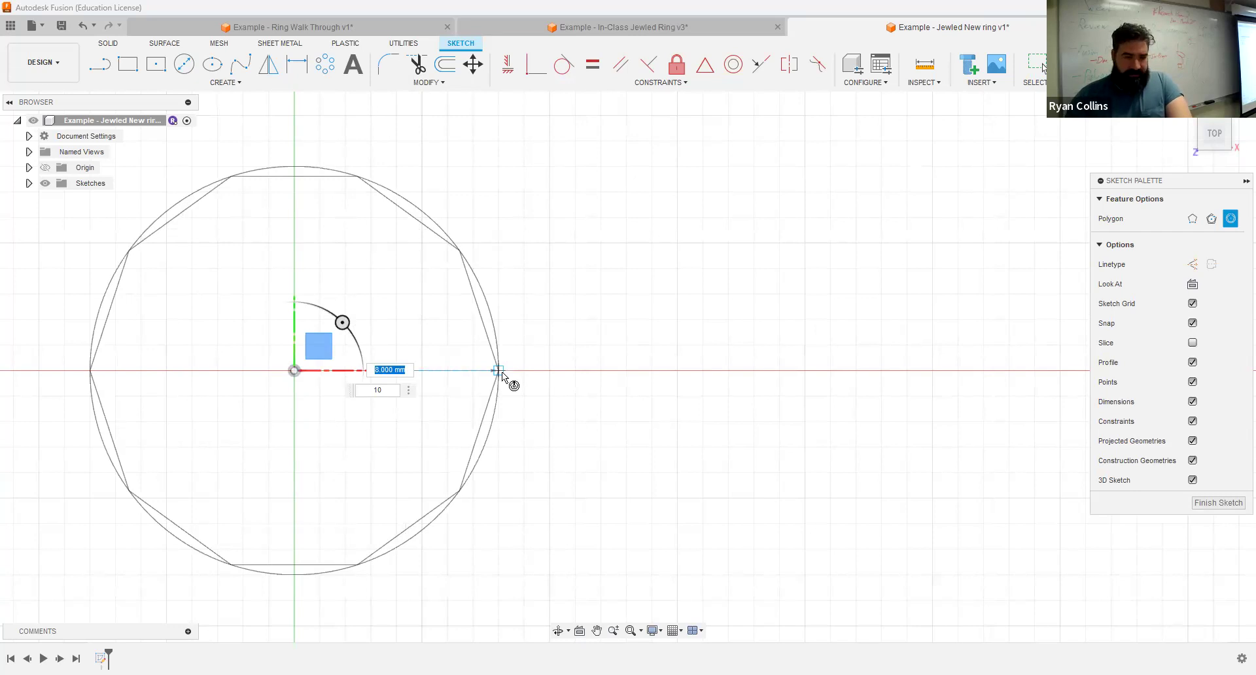
type("8")
key("Tab")
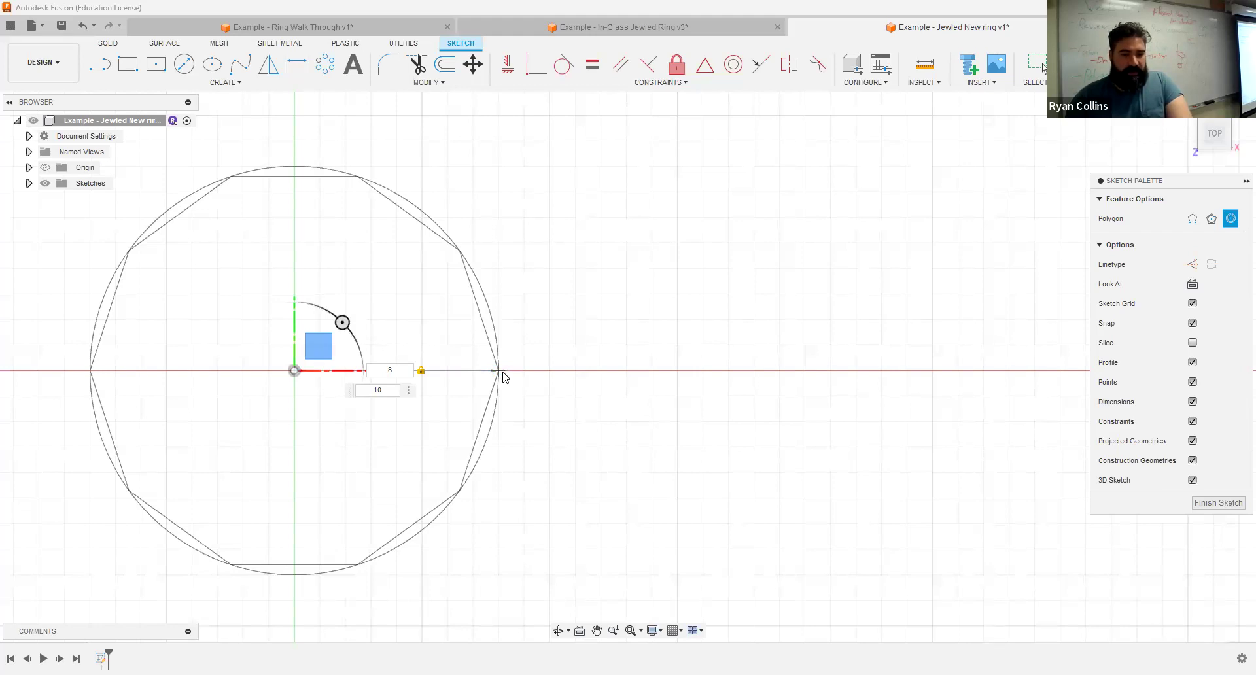
left_click(500, 371)
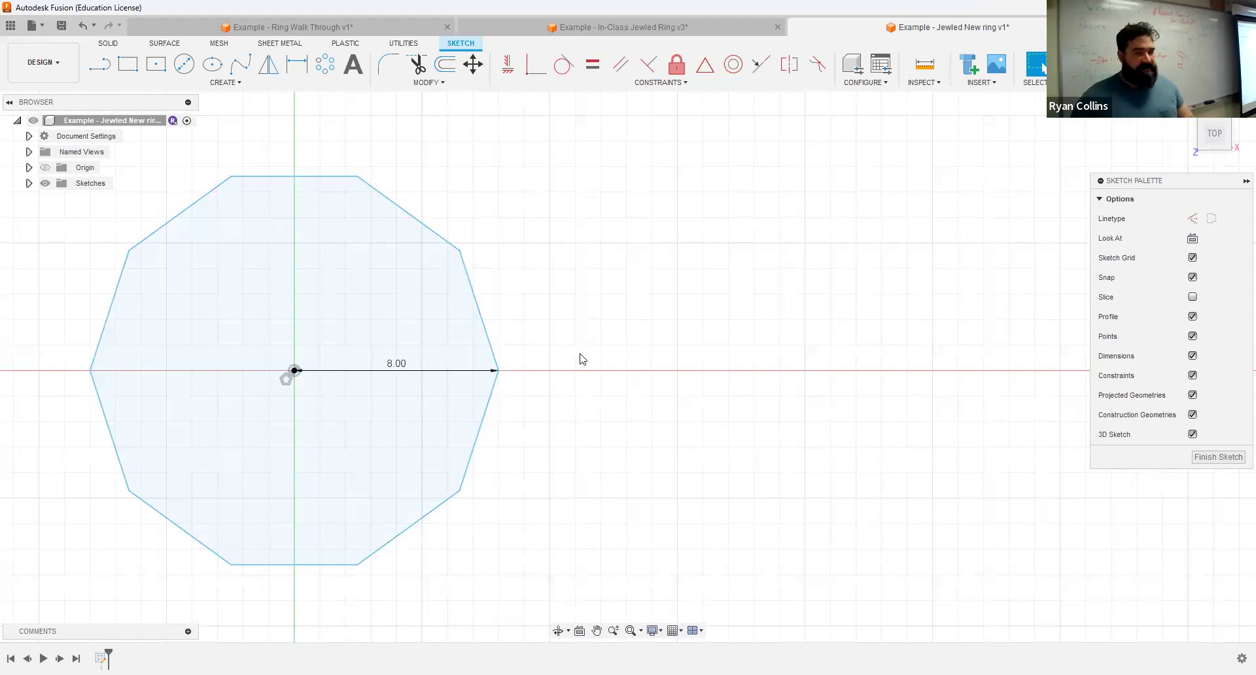
left_click(1085, 64)
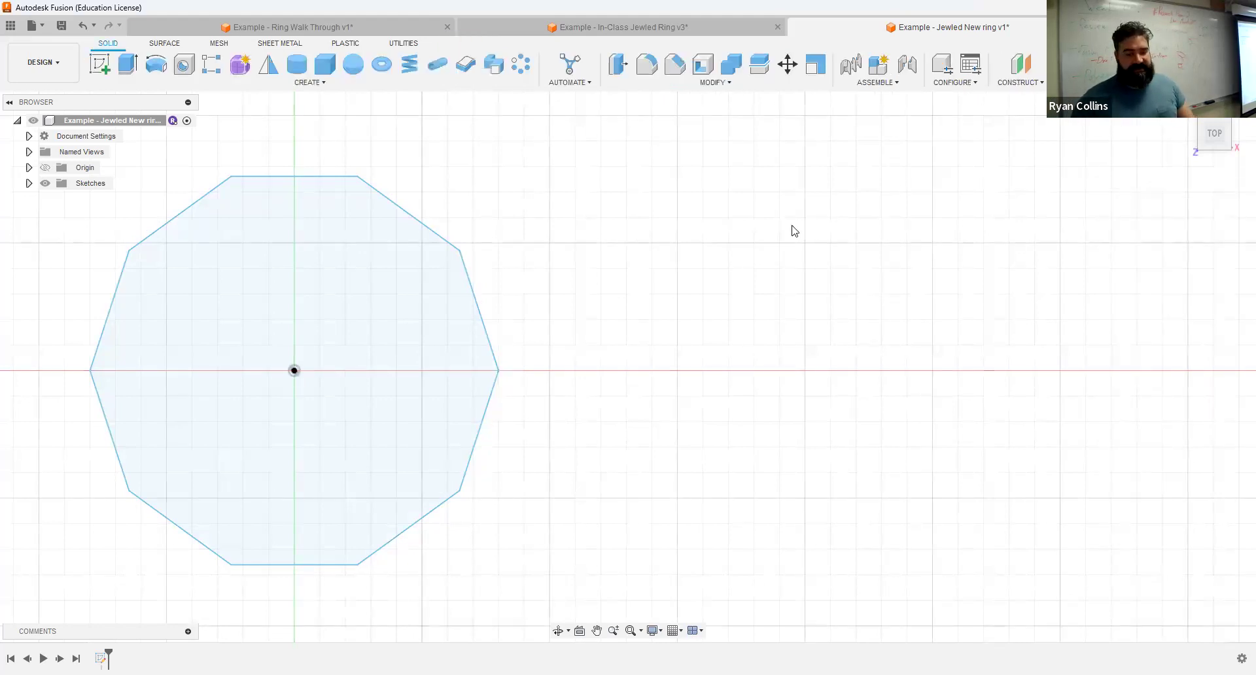
Step: Extrude the ten-sided profile 0.5 mm upward as a new body
middle_click_drag(788, 265, 771, 199, "shift")
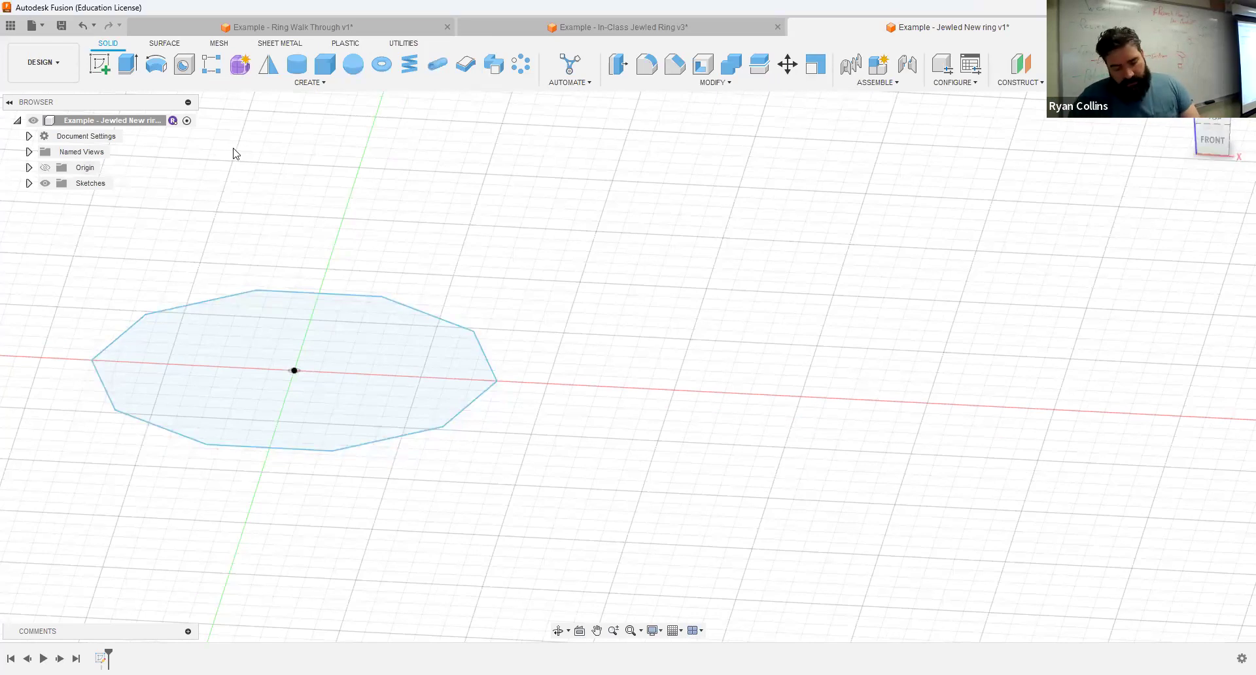
left_click(127, 64)
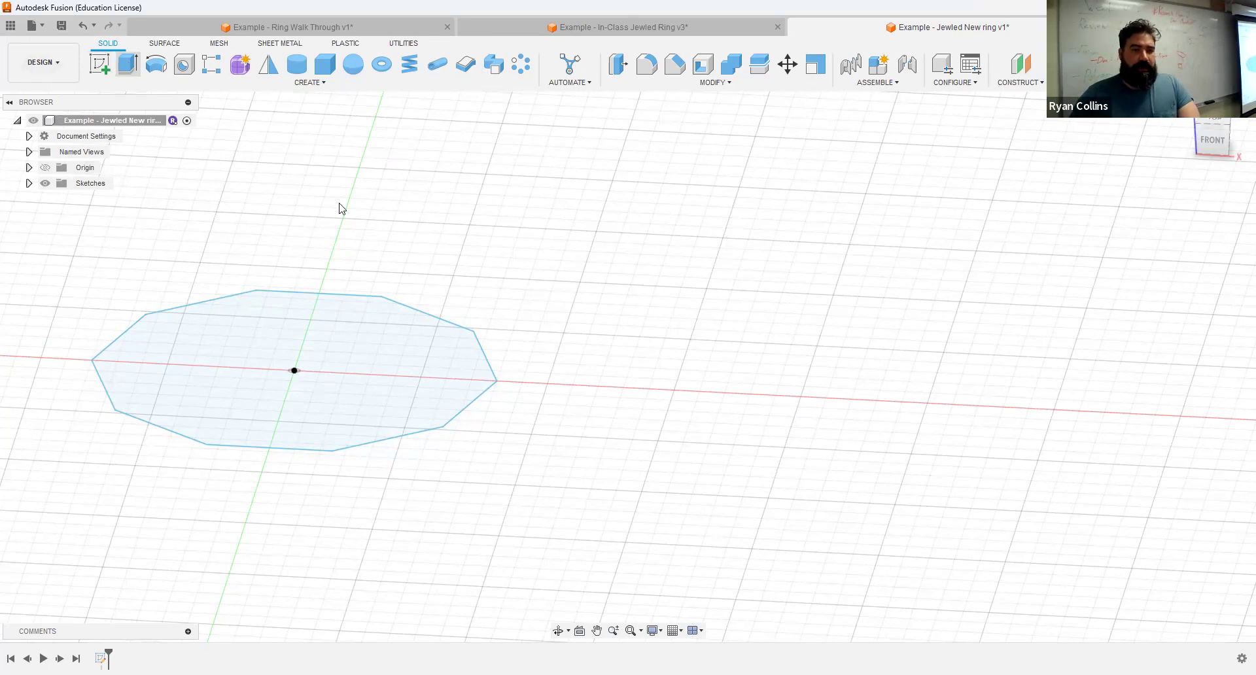
type("1")
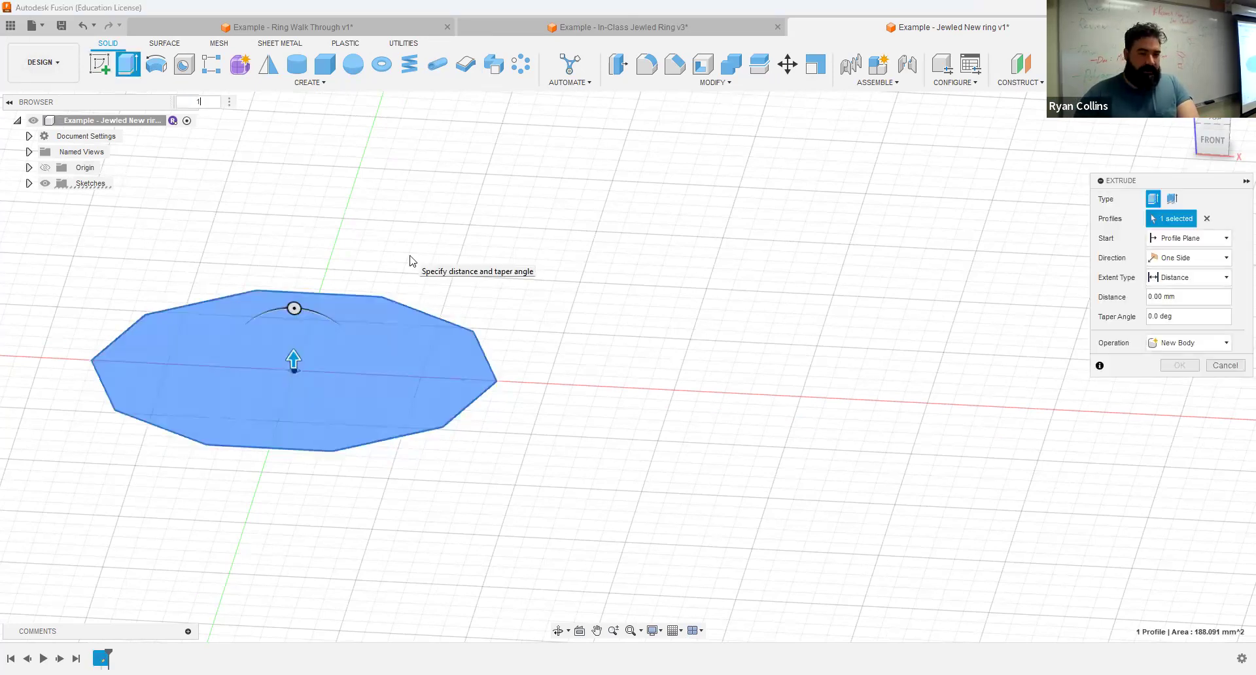
type(".5")
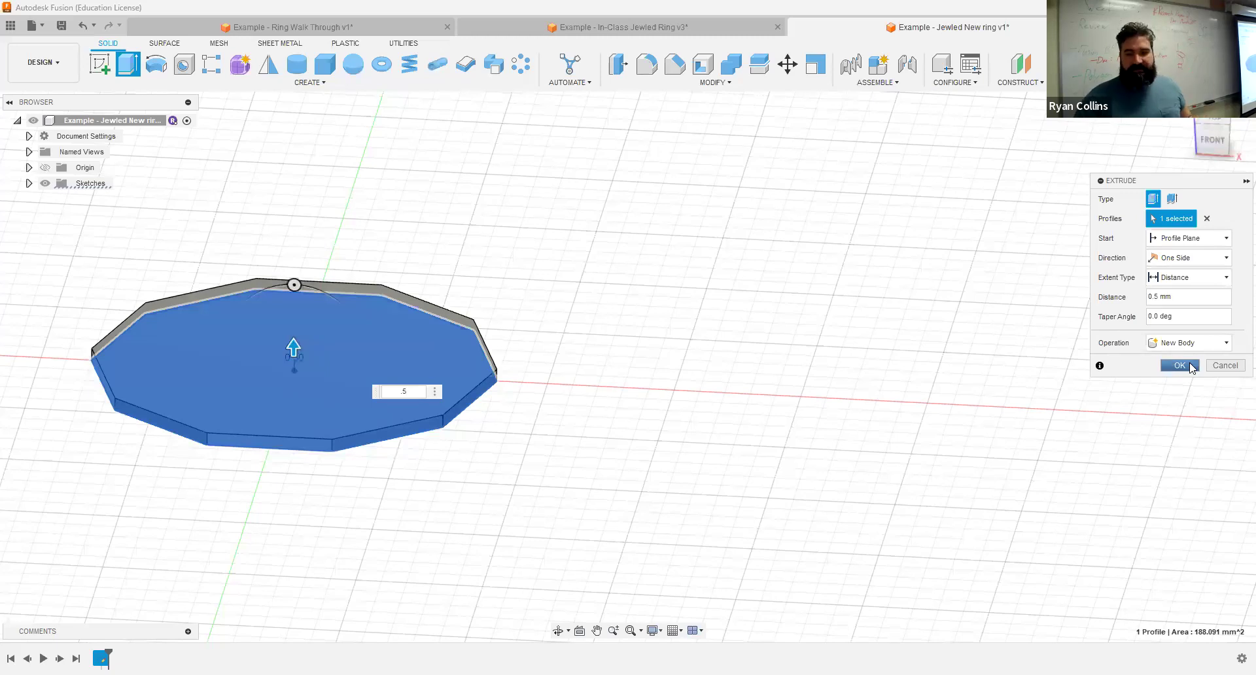
key("Return")
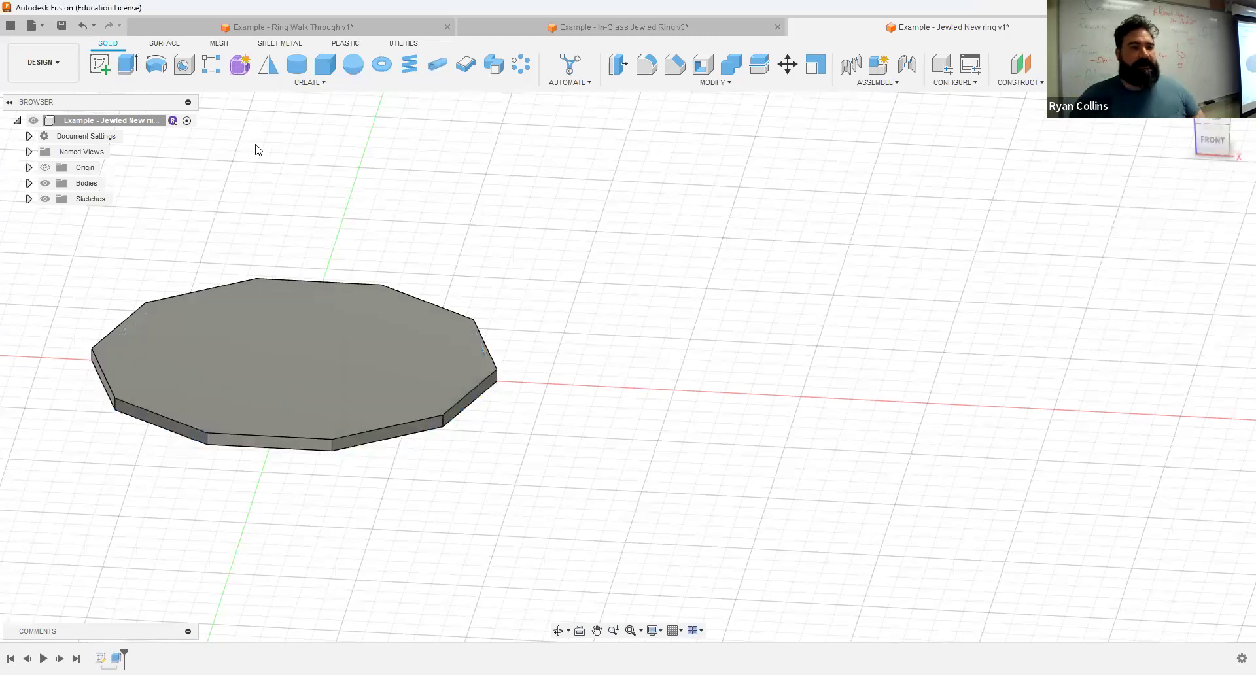
Step: Extrude the jewel's top face 3 mm upward with a -42 degree taper, joined to the body
left_click(133, 68)
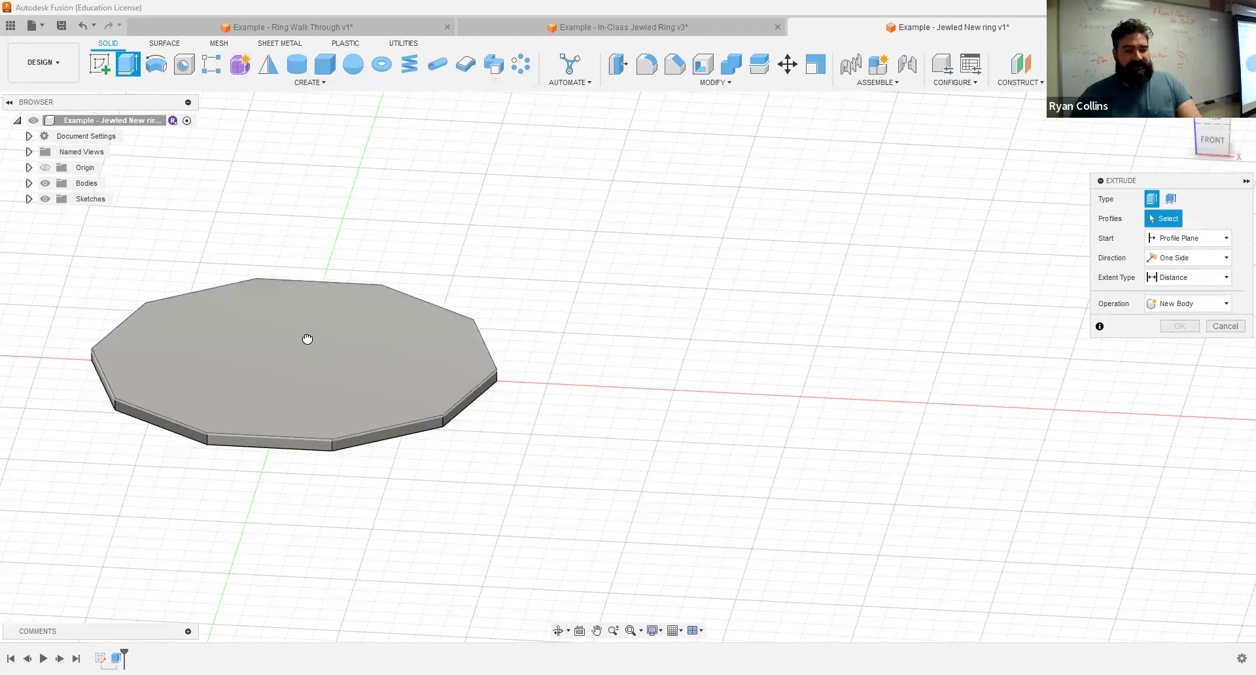
left_click(317, 280)
type("3")
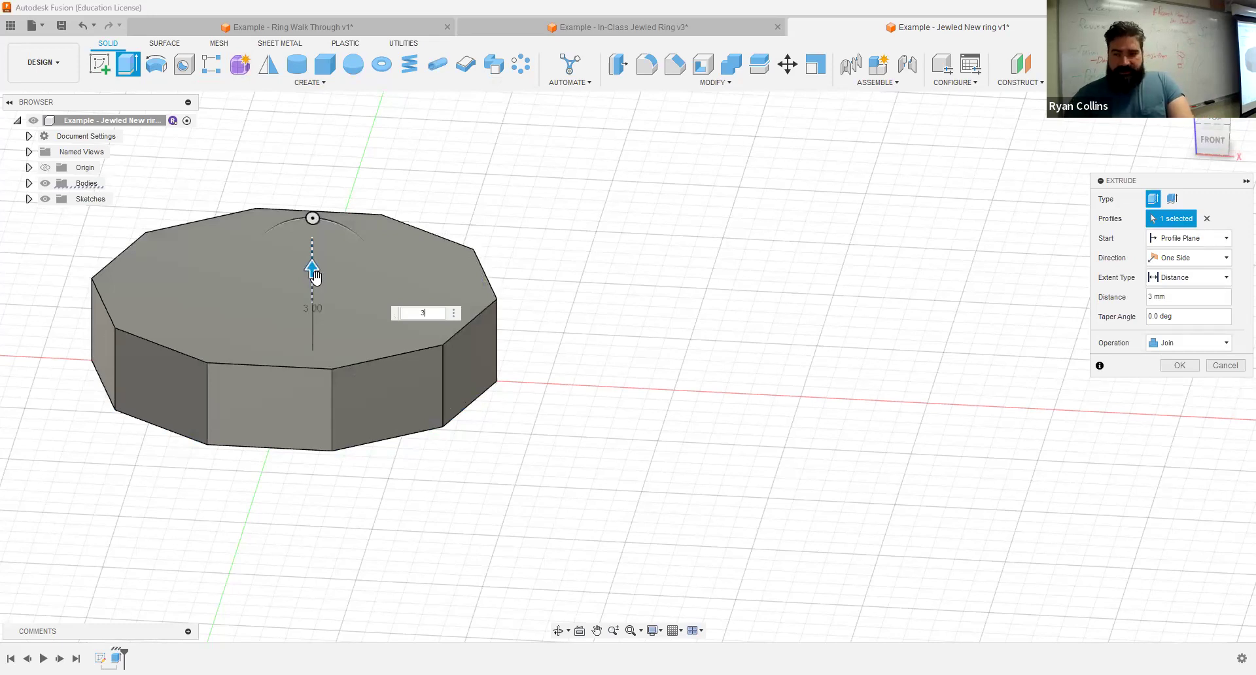
left_click(1196, 315)
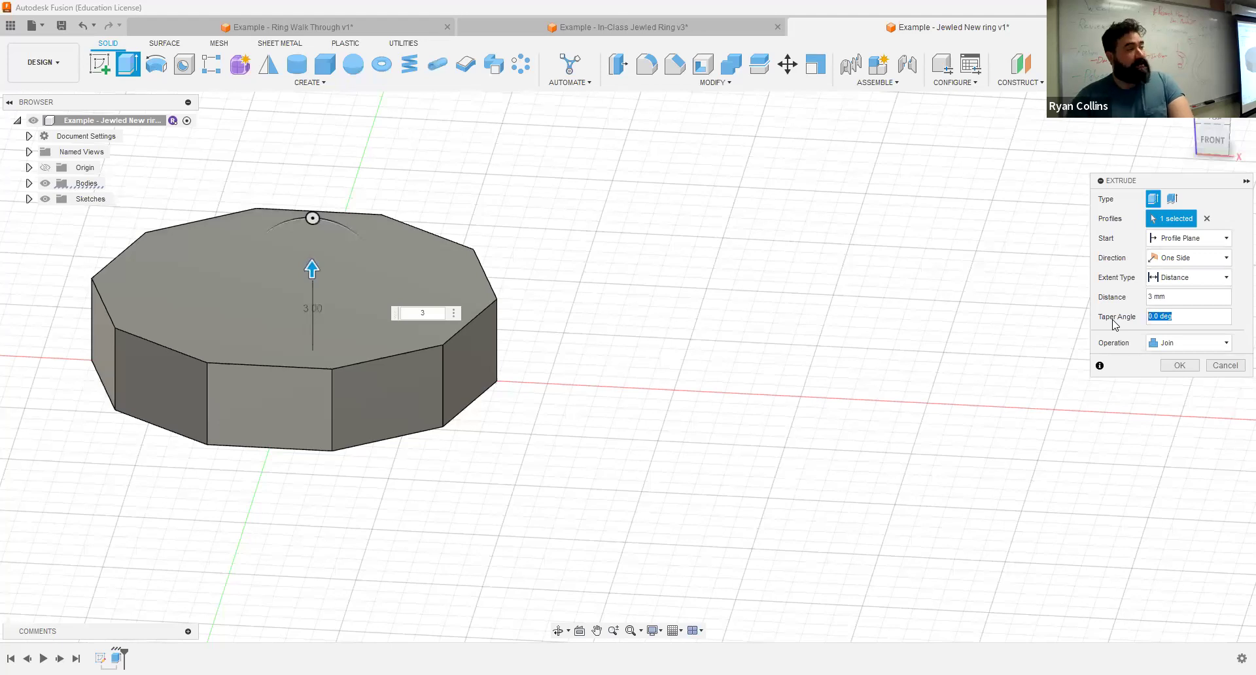
type("-42")
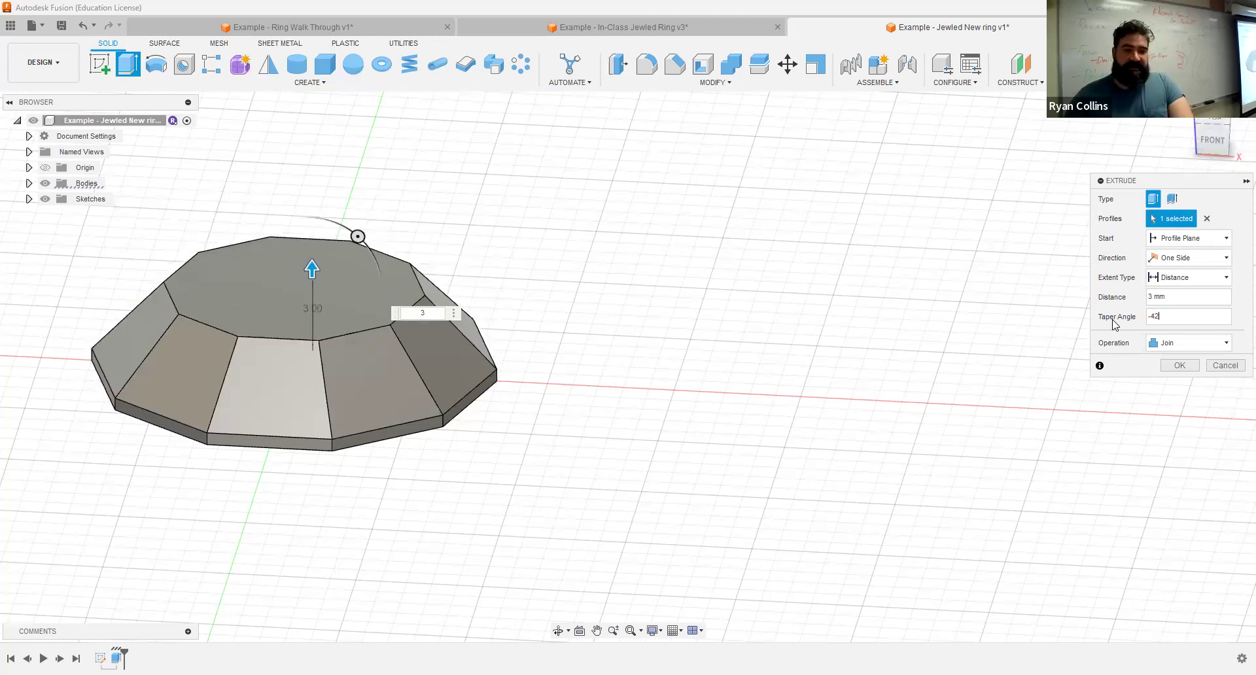
key("Return")
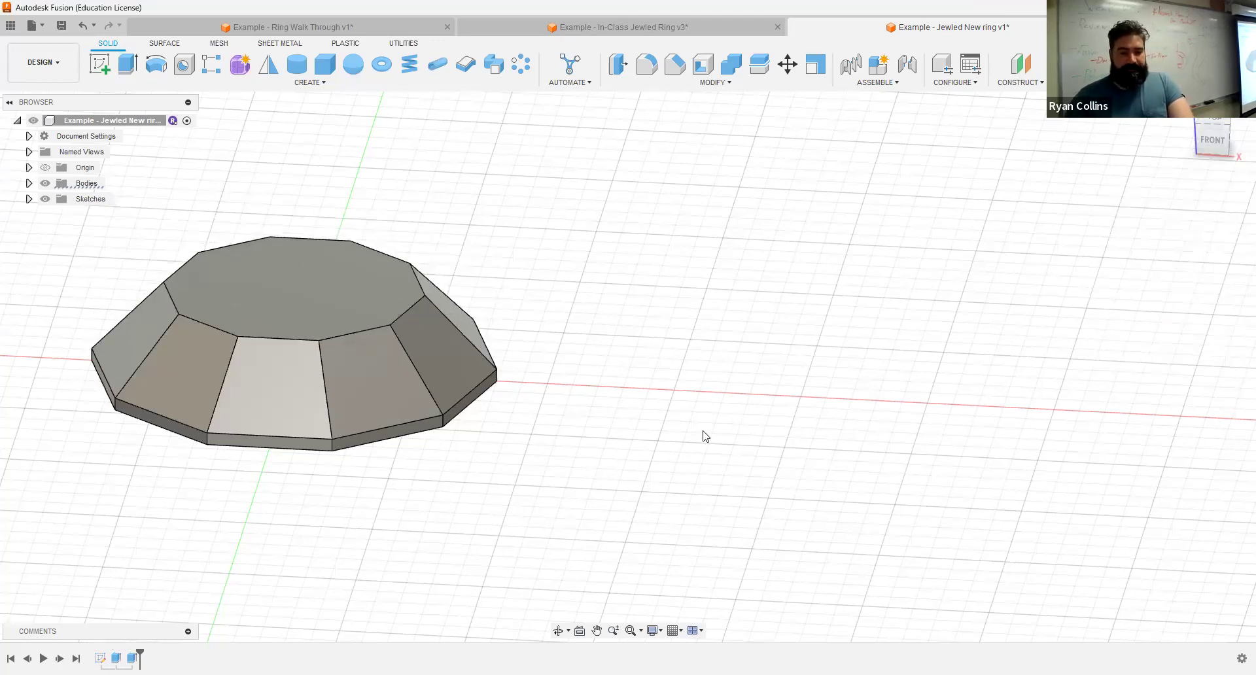
Step: Extrude the jewel's bottom face 6 mm downward with a -42 degree taper, joined to the body
middle_click_drag(698, 376, 703, 361, "shift")
right_click(703, 361)
left_click(711, 322)
left_click(396, 342)
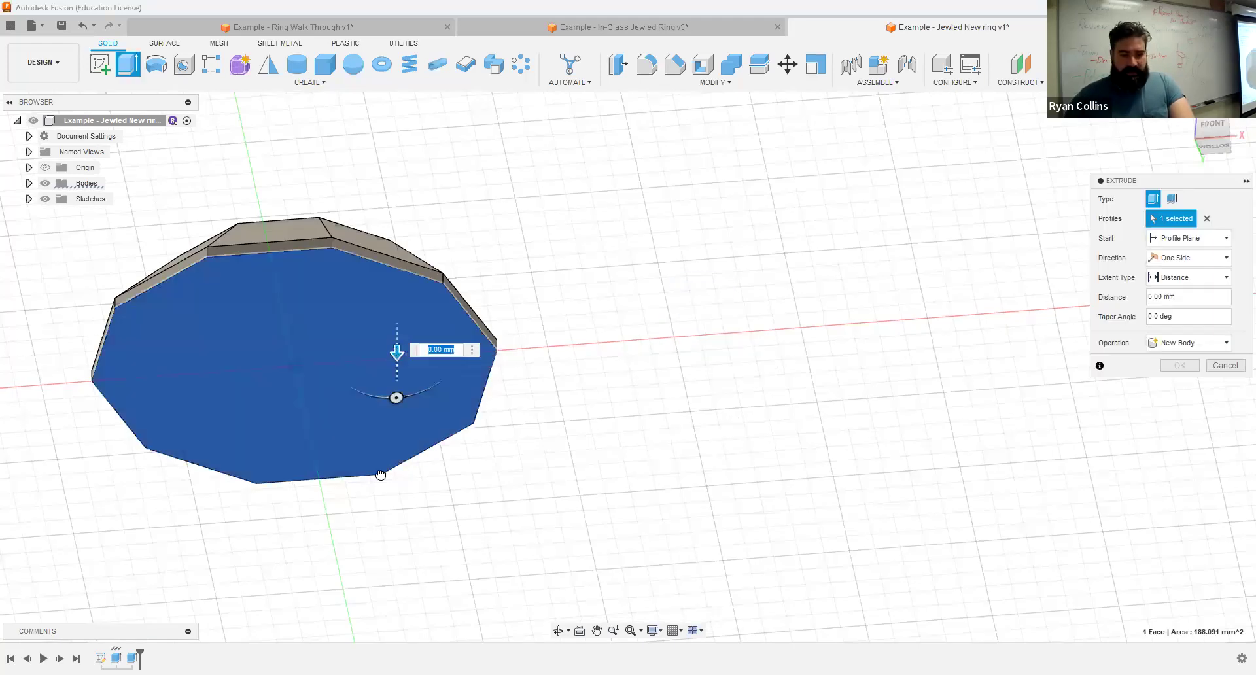
type("6")
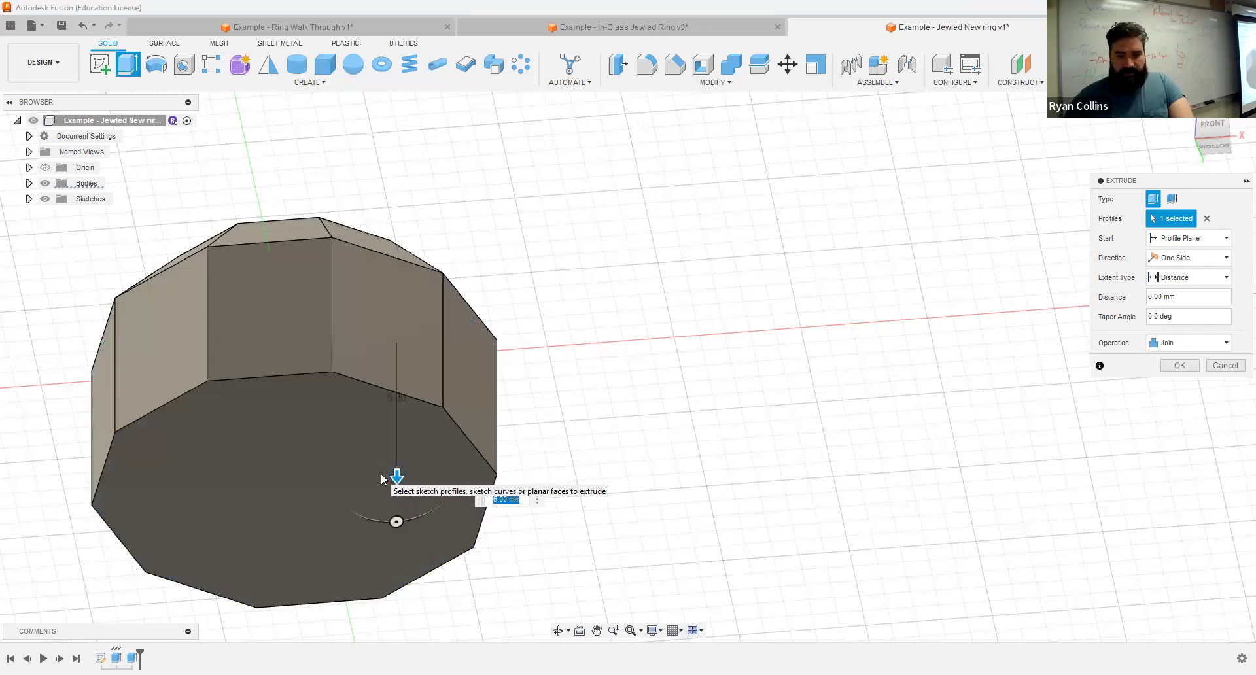
left_click(1188, 318)
type("-42")
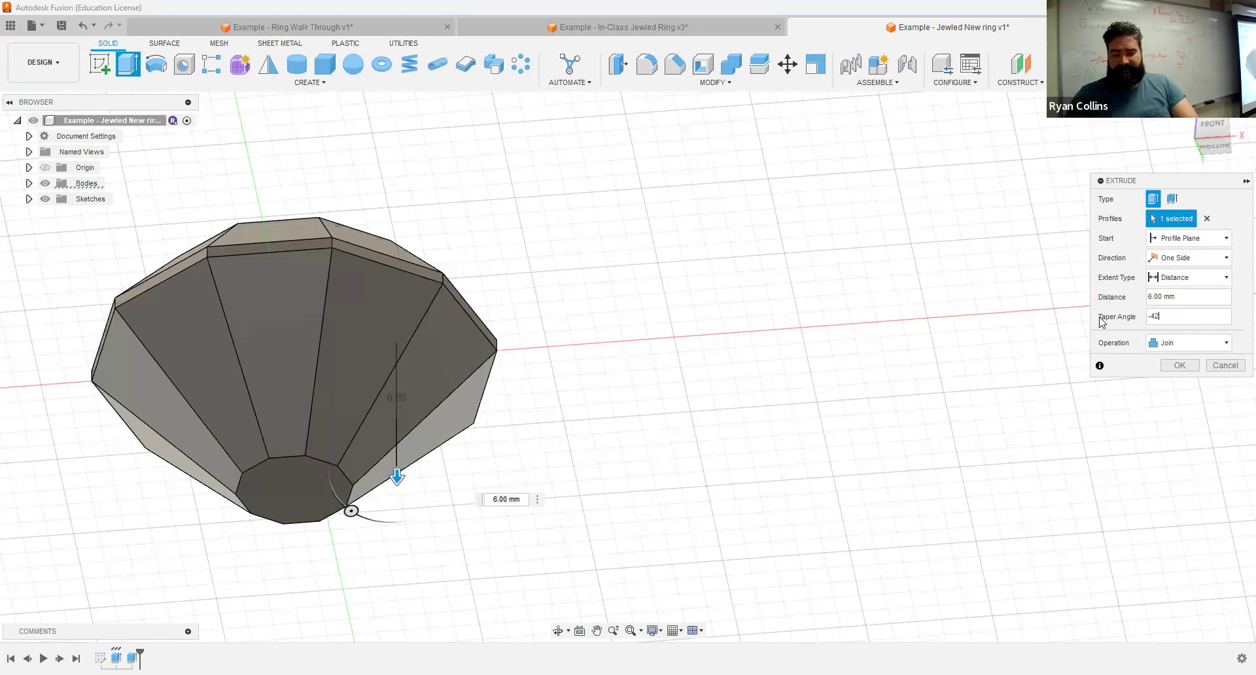
key("Return")
Step: Compare the new jewel from above and below with the faceted jewel in the Example - In-Class Jewled Ring design
middle_click_drag(799, 323, 782, 386, "shift")
middle_click_drag(677, 391, 809, 291, "shift")
left_click(602, 26)
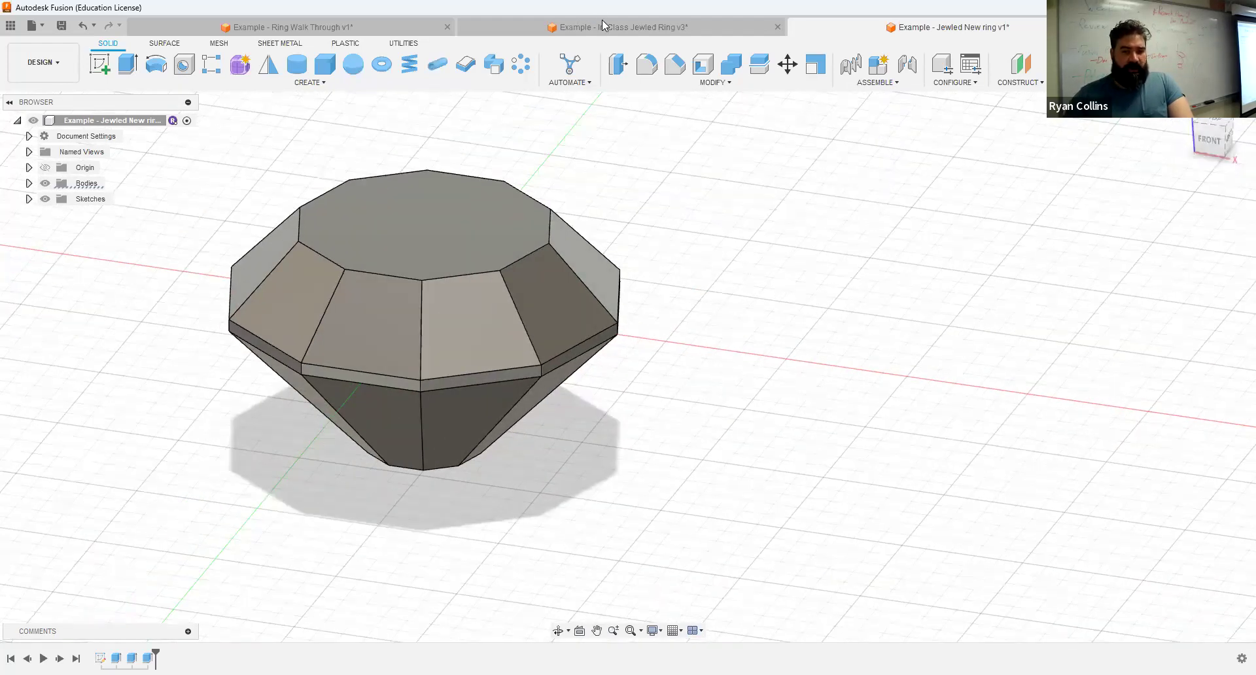
middle_click_drag(798, 356, 827, 311, "shift")
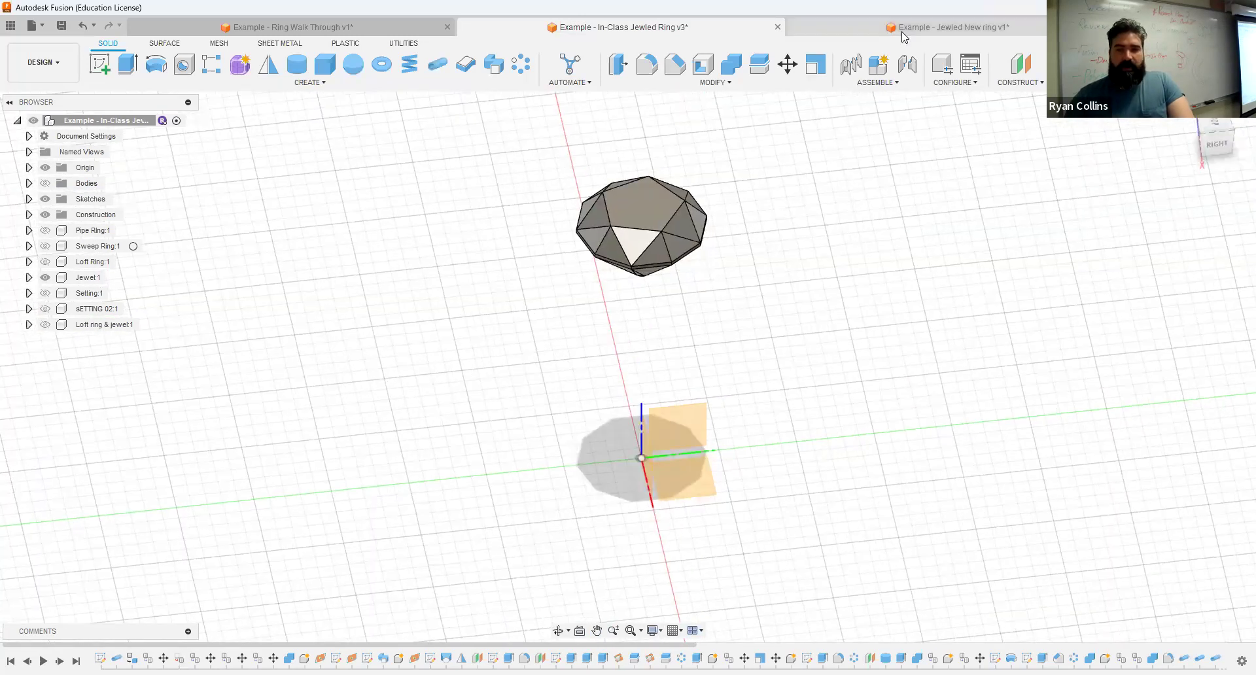
key("ctrl+Tab")
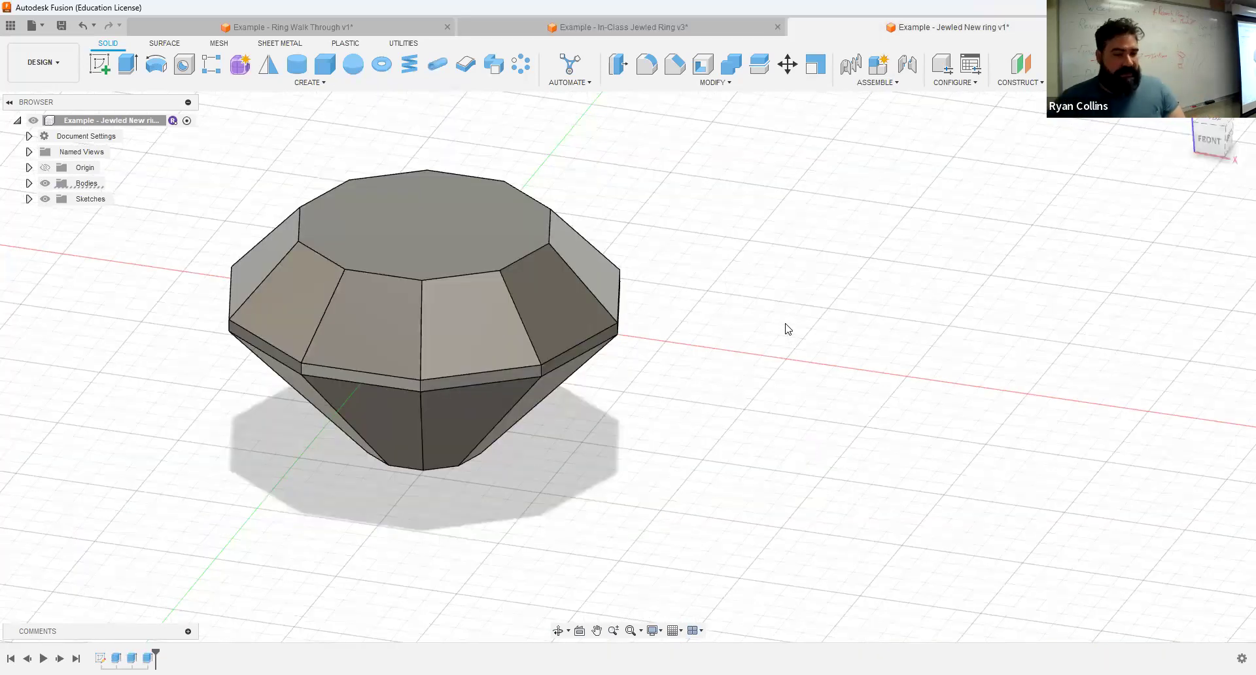
middle_click_drag(757, 359, 788, 288, "shift")
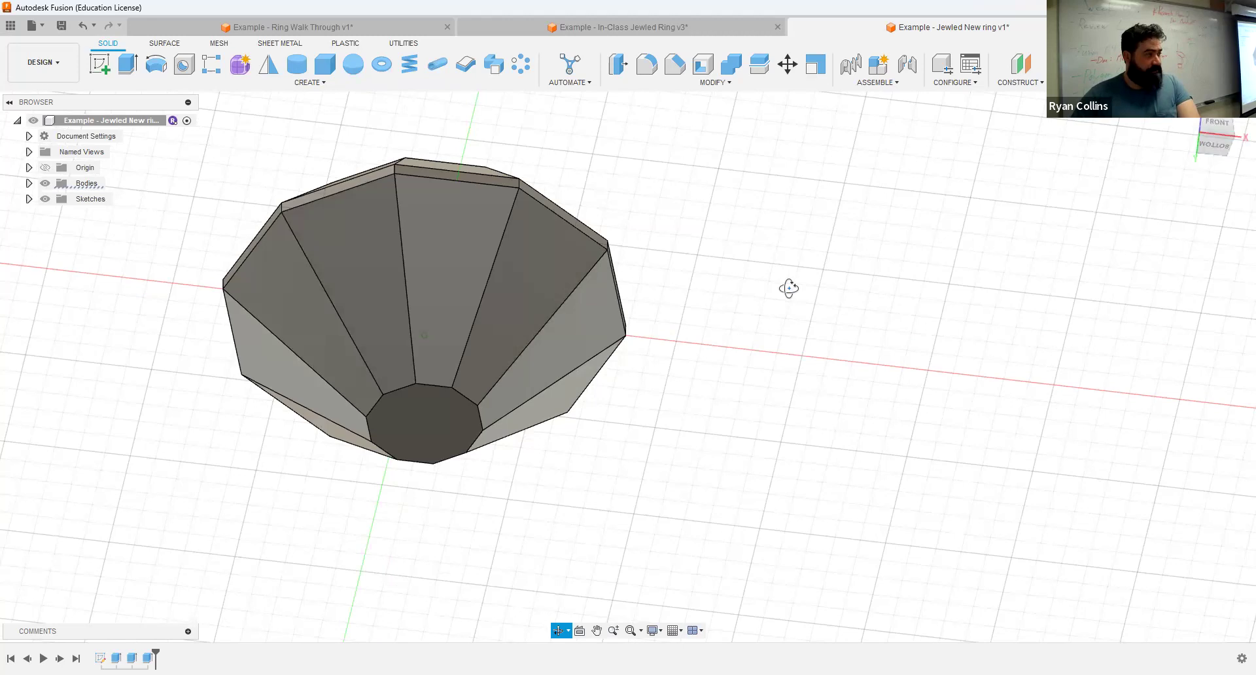
middle_click_drag(788, 287, 787, 303, "shift")
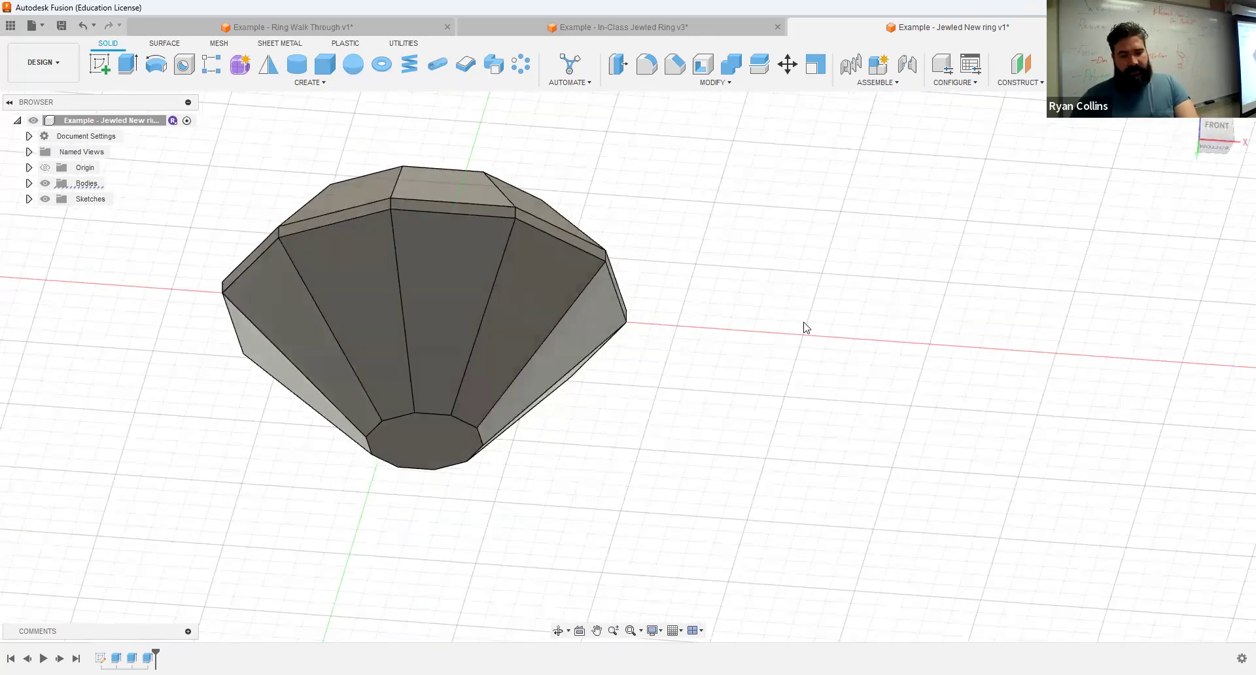
middle_click_drag(810, 325, 934, 288, "shift")
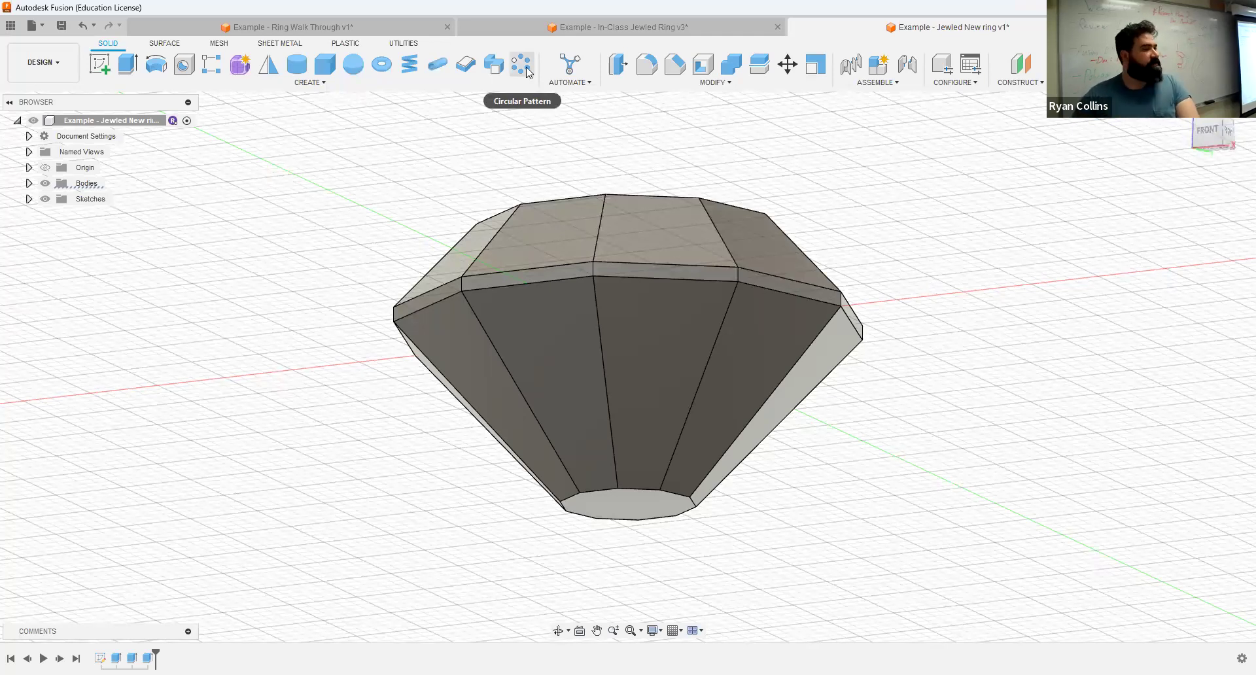
Step: Construct a plane through three points: two alternate top-face vertices and the girdle's upper vertex between them
middle_click_drag(950, 255, 1030, 92, "shift")
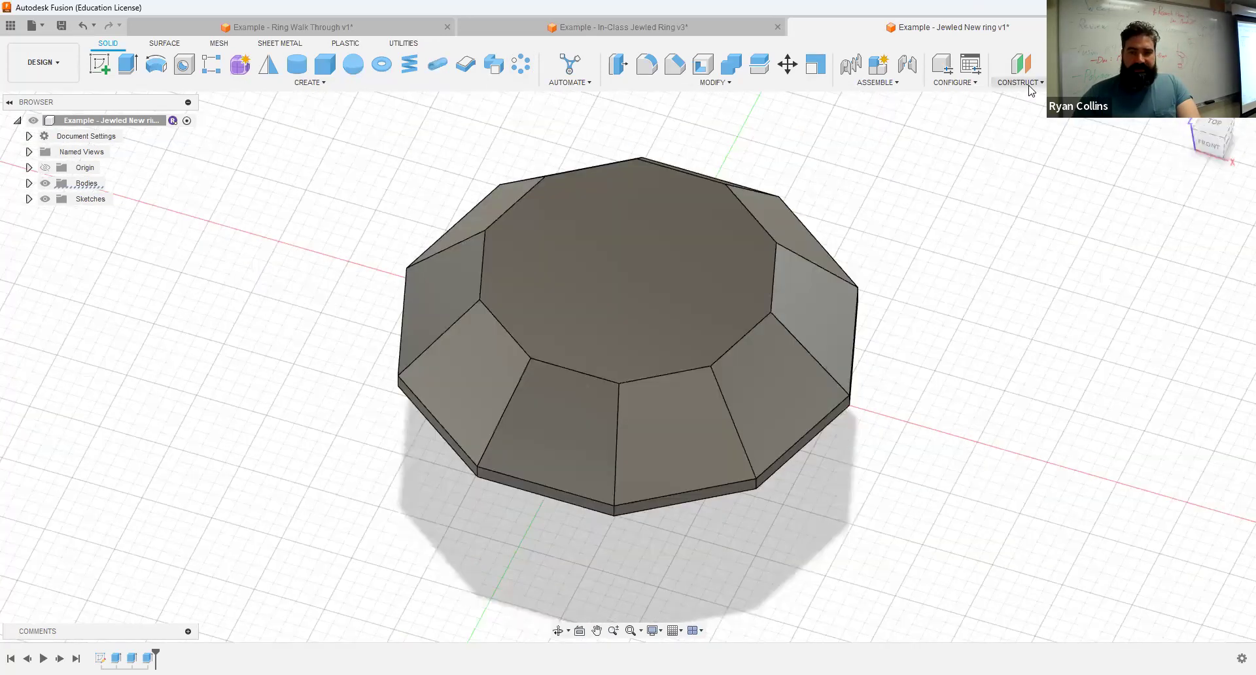
left_click(1029, 86)
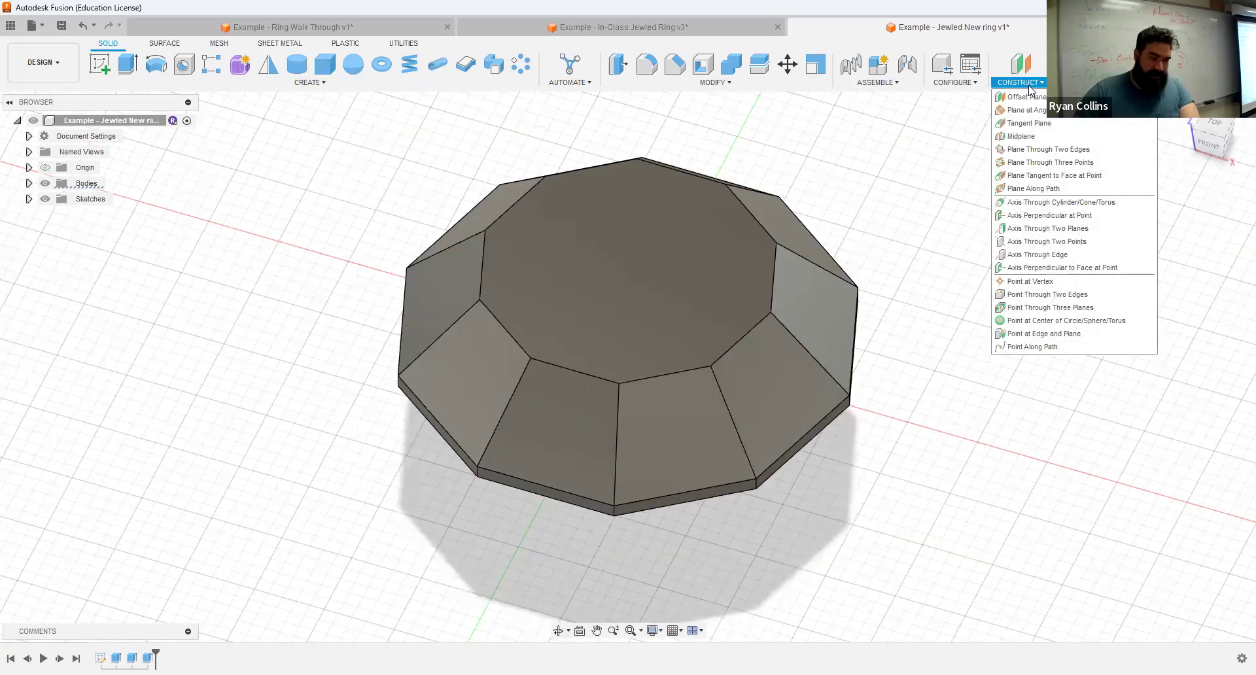
left_click(1030, 164)
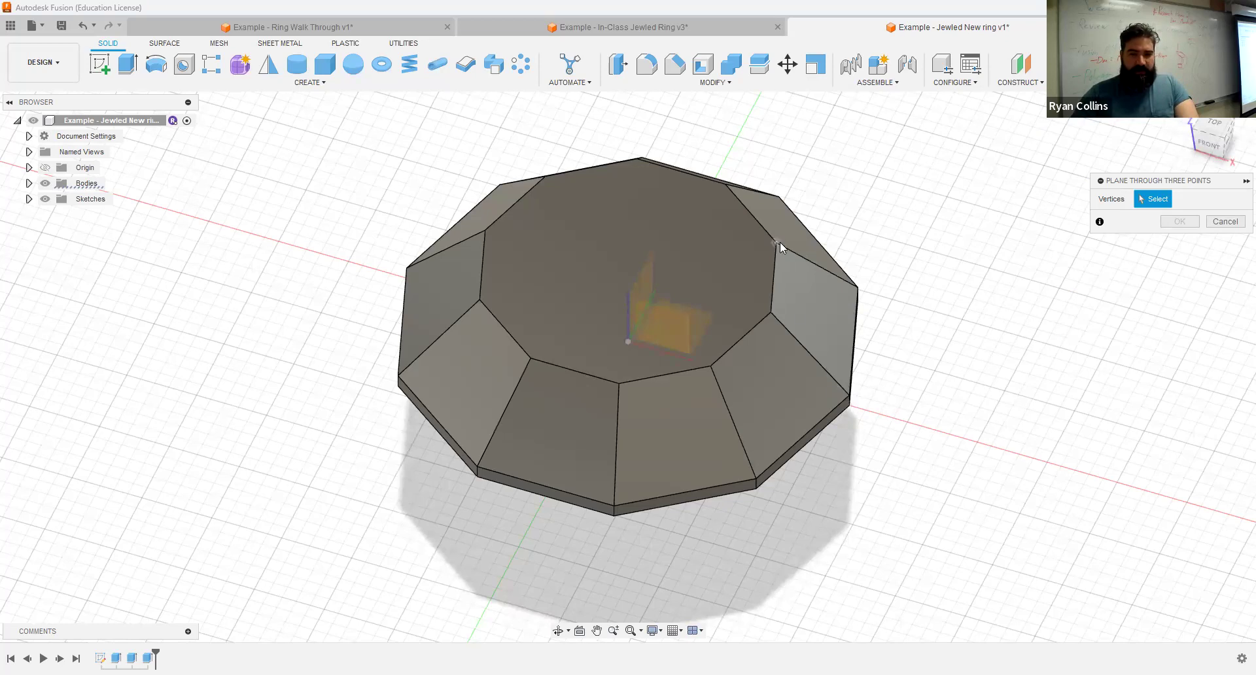
left_click(711, 365)
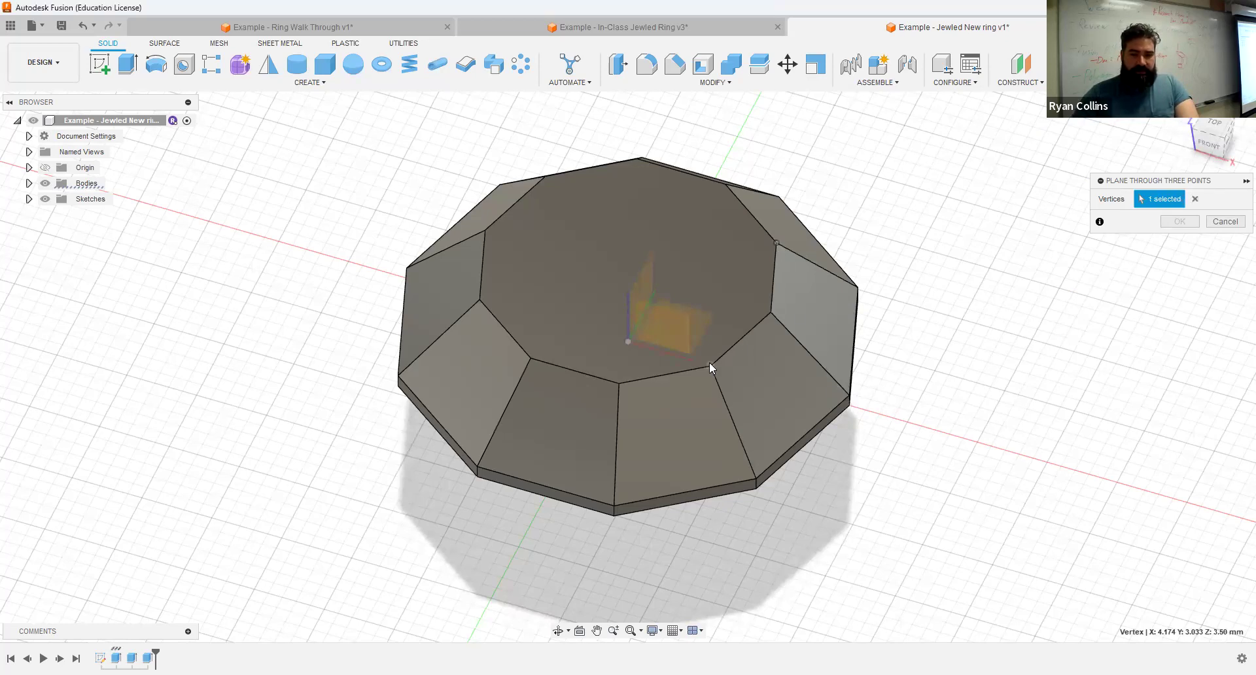
left_click(850, 396)
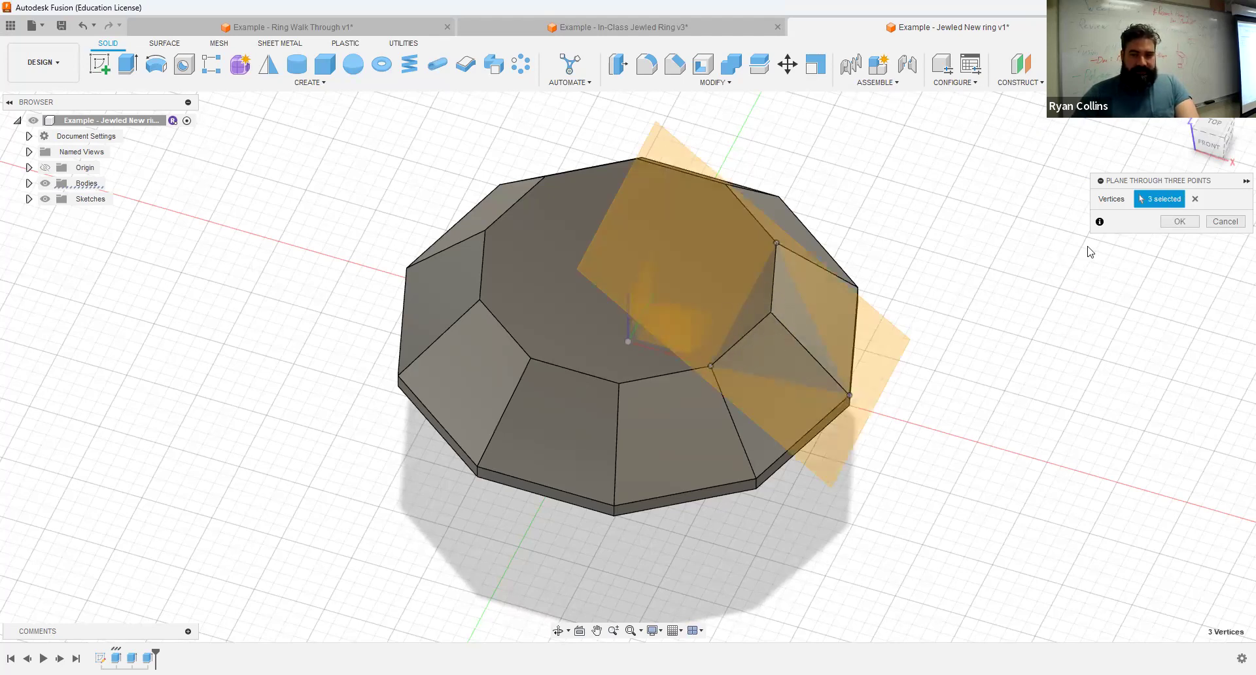
left_click(1180, 221)
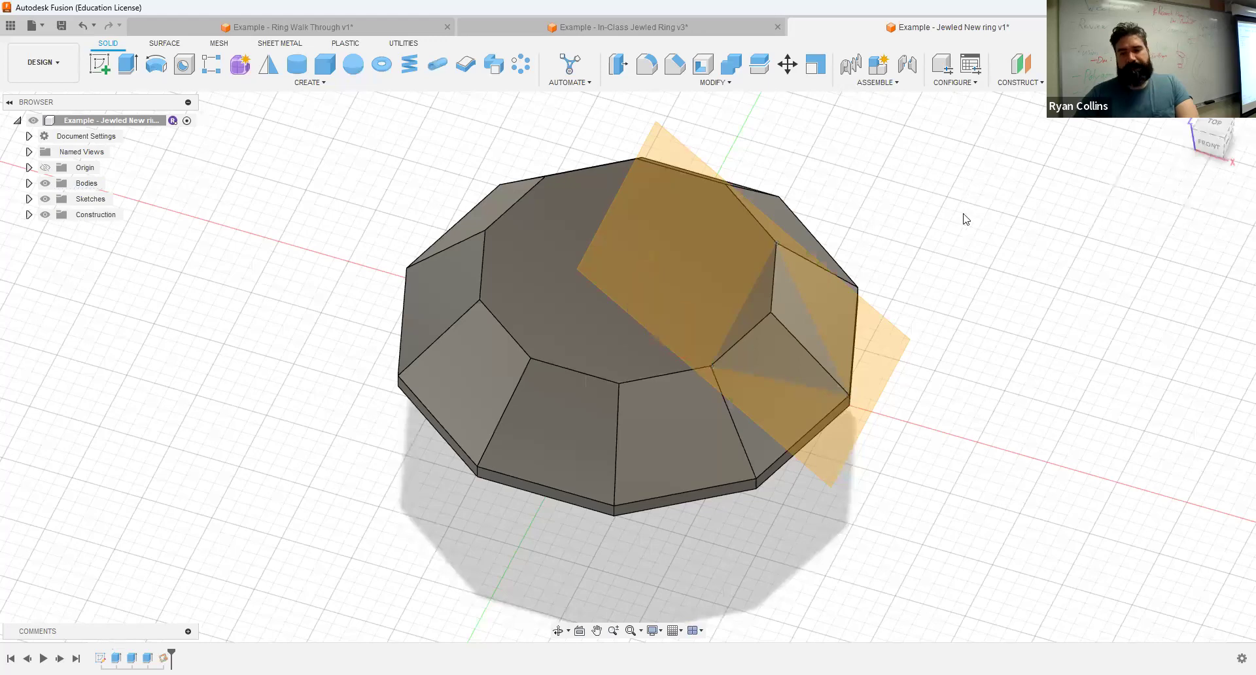
Step: Split the jewel body with the three-point construction plane, keeping the splitting tool extended
left_click(758, 64)
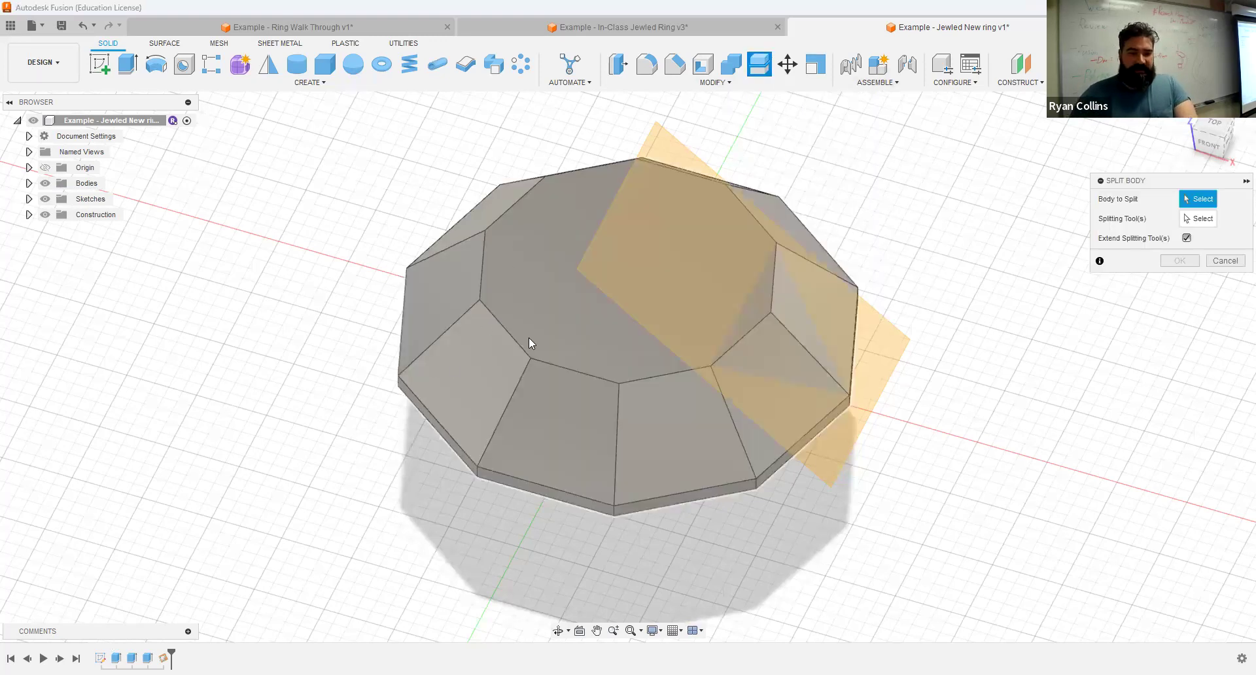
left_click(528, 338)
left_click(1213, 223)
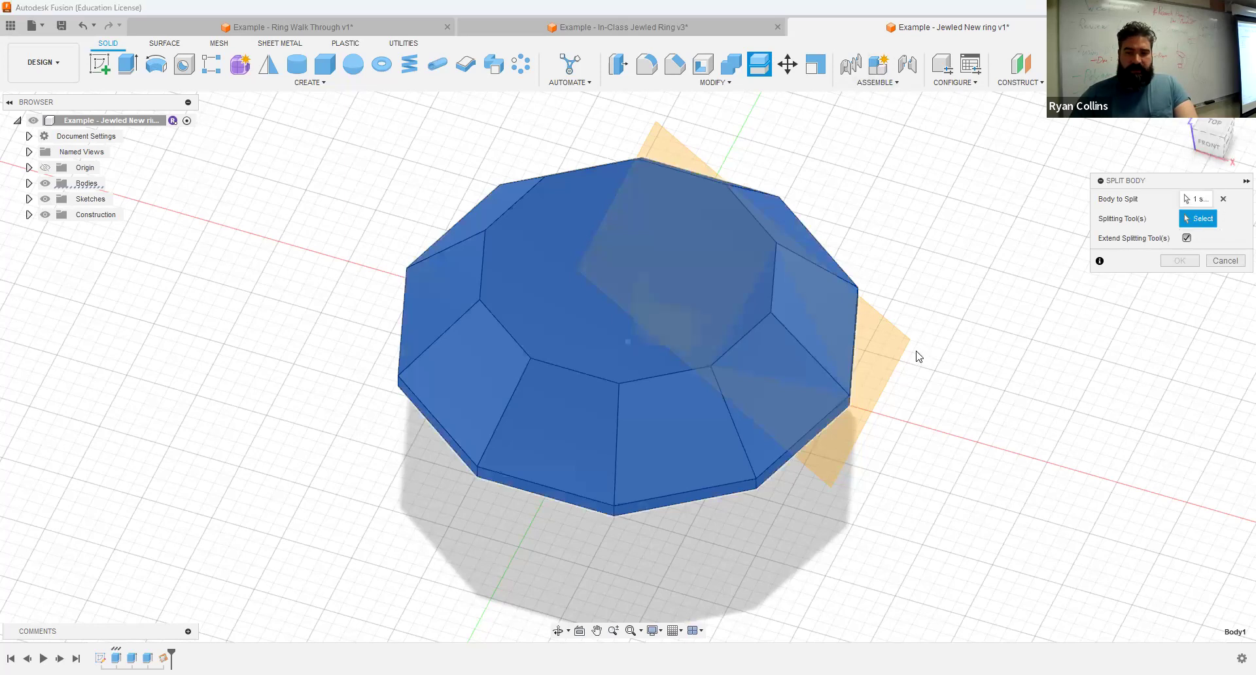
left_click(898, 358)
middle_click_drag(865, 407, 812, 404, "shift")
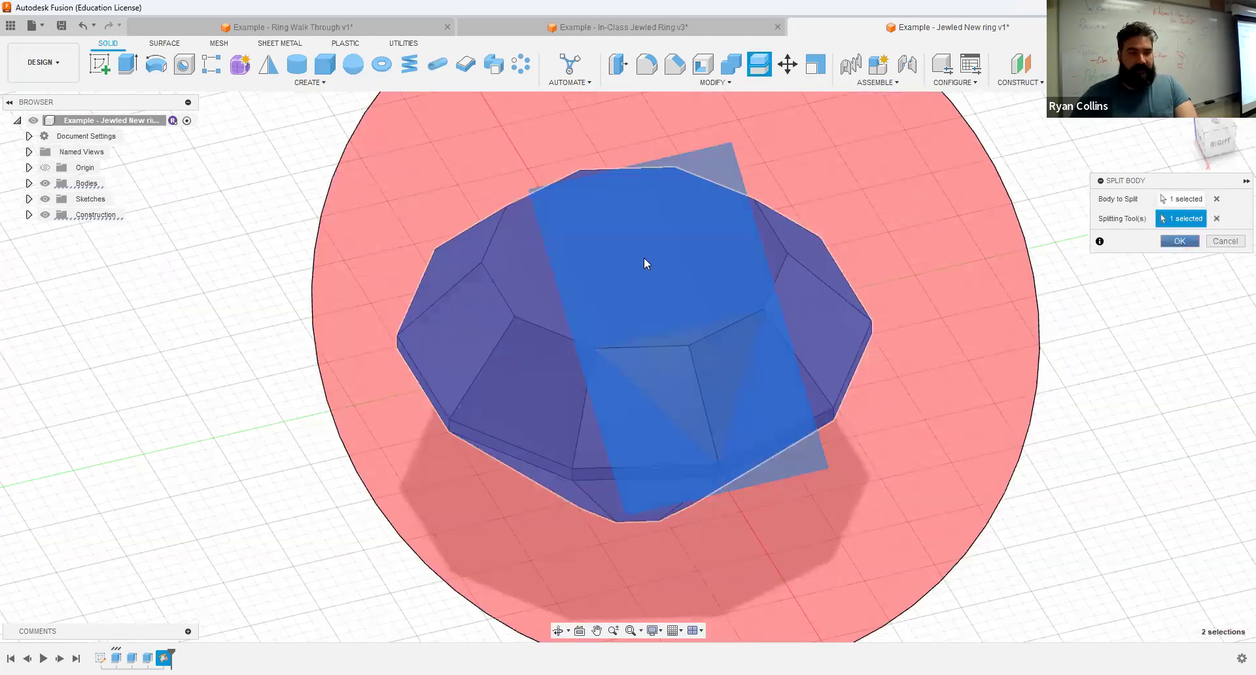
key("Return")
Step: Hide the small corner body split off the jewel and the construction plane used for the cut
left_click(29, 183)
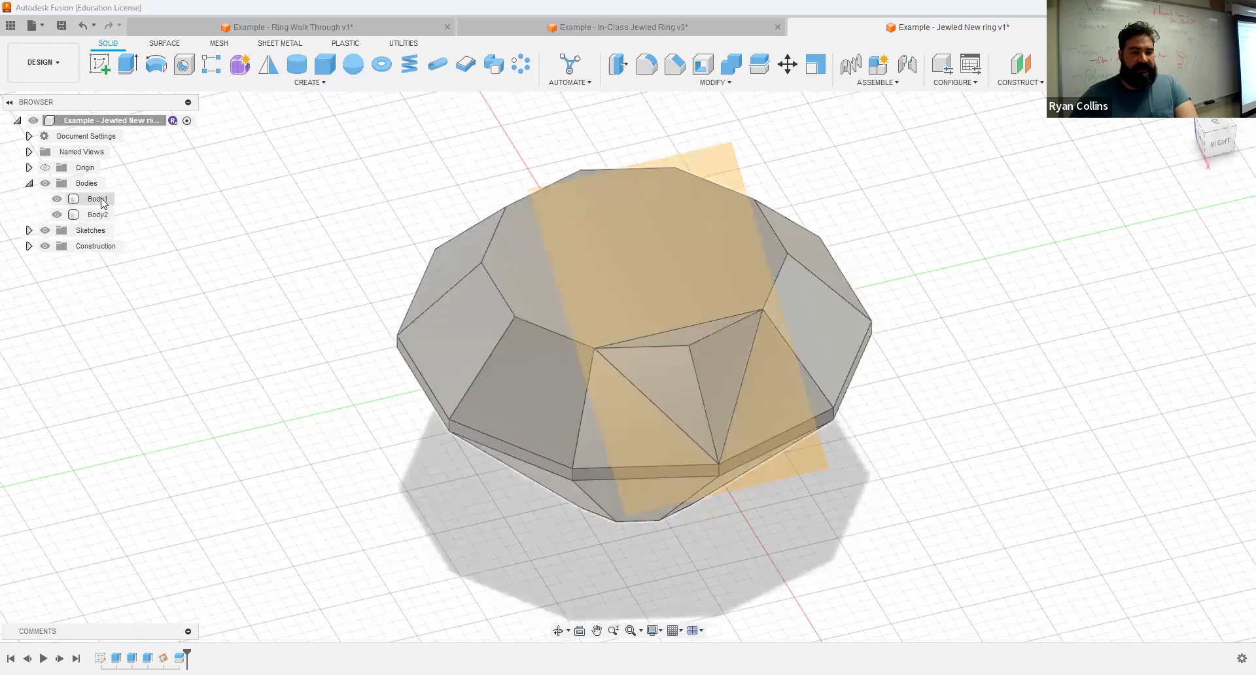
left_click(101, 198)
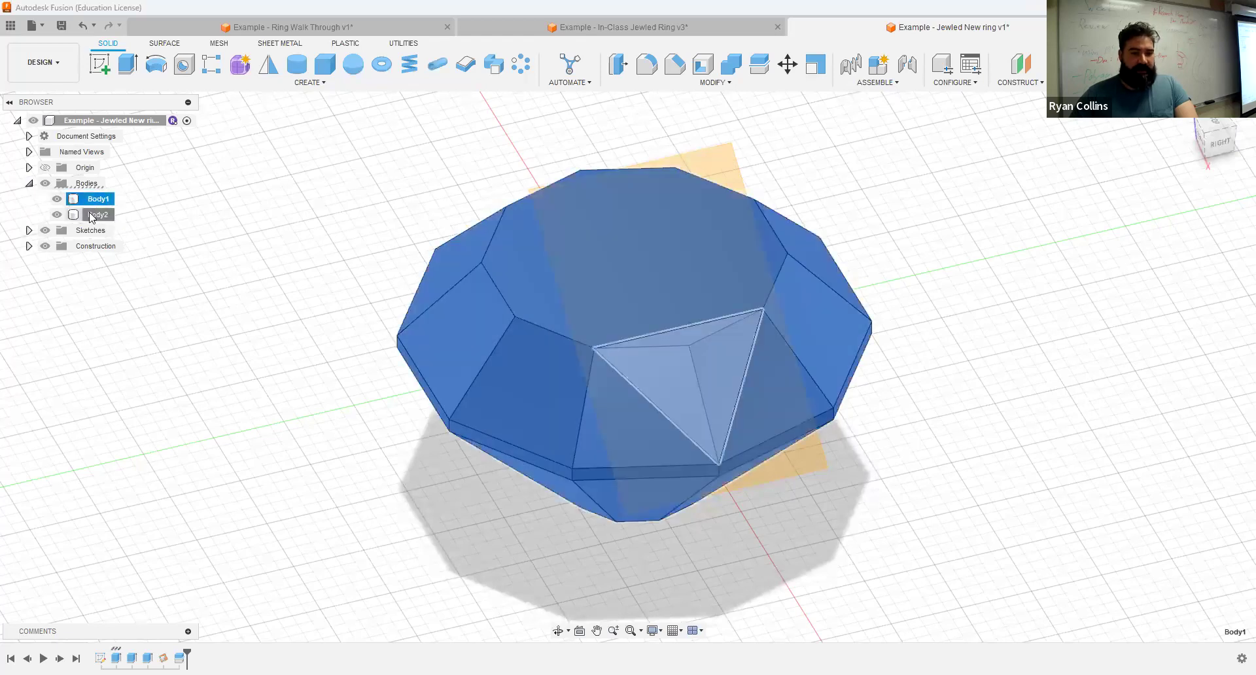
left_click(74, 216)
left_click(57, 215)
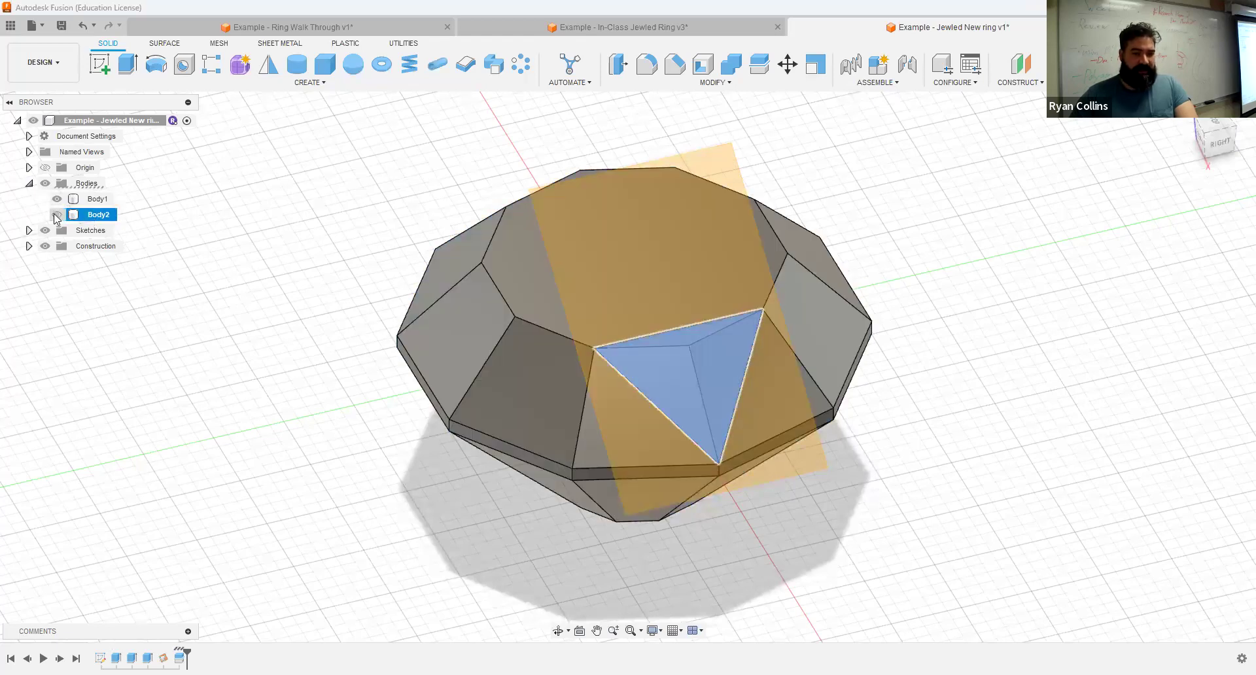
left_click(953, 524)
mouse_move(922, 522)
middle_mouse_down("shift")
mouse_move(883, 524)
mouse_move(955, 510)
mouse_move(916, 517)
middle_mouse_up("shift")
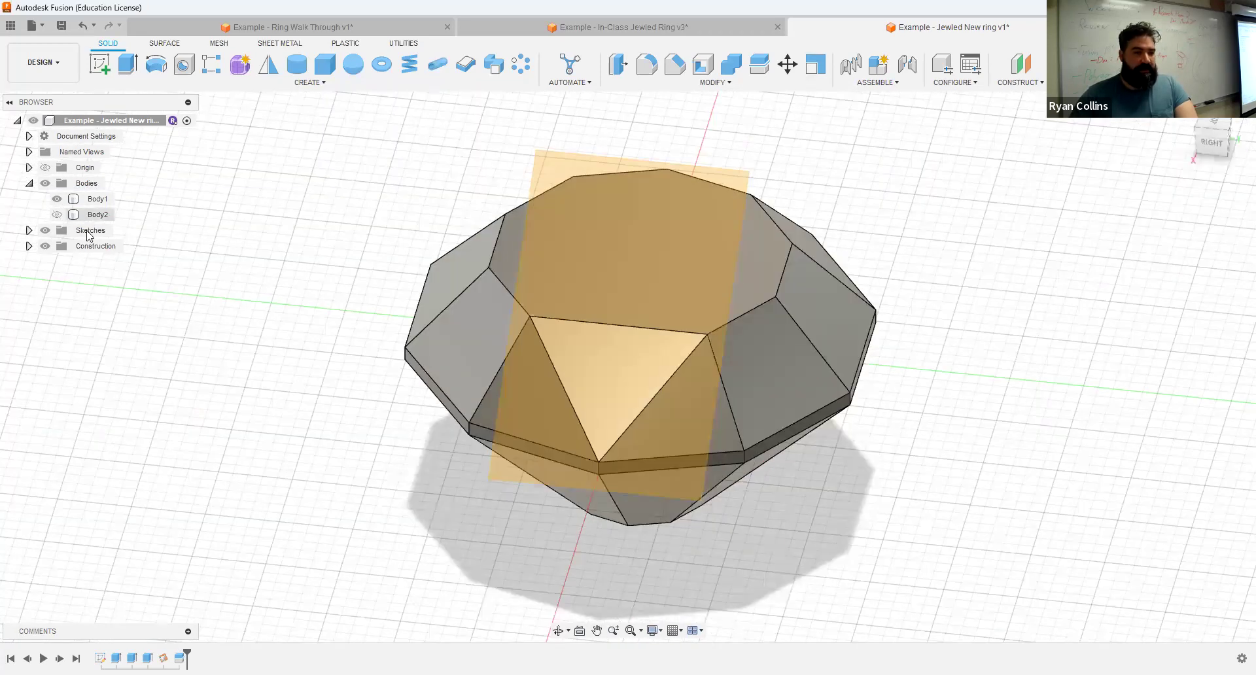
left_click(28, 247)
left_click(57, 262)
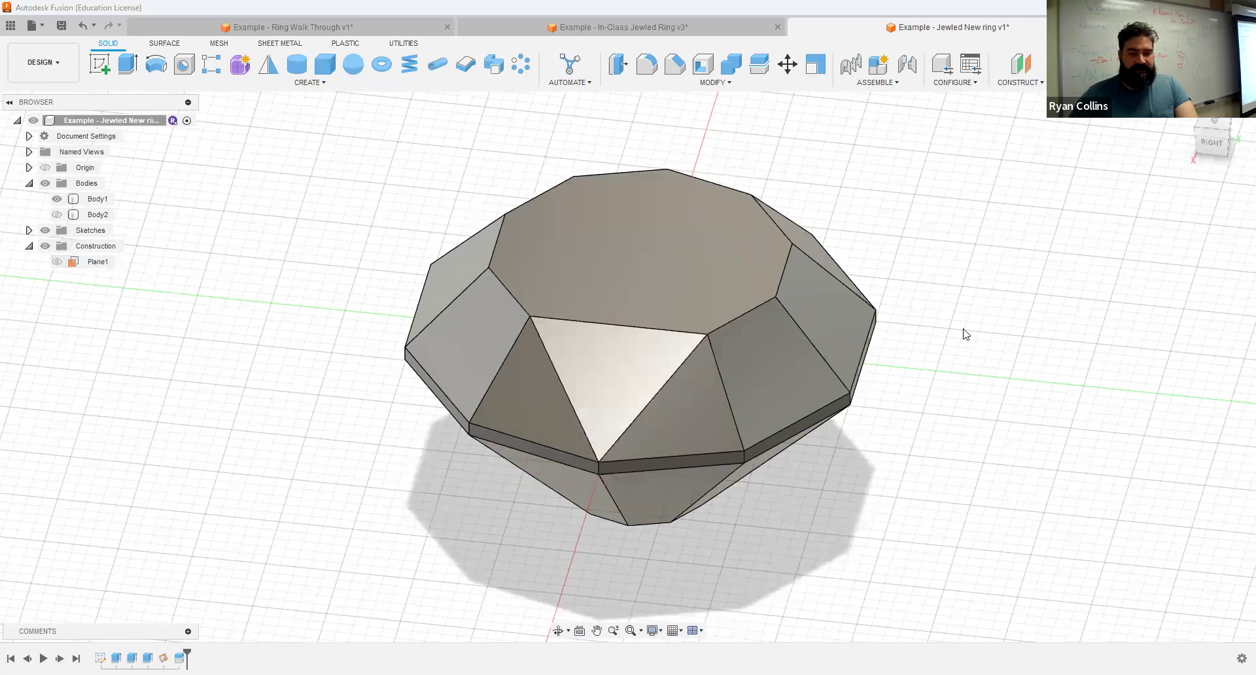
Step: Circular-pattern the triangular cut face on the jewel's crown around the vertical Z axis, with full distribution and a quantity of 5
middle_click_drag(1003, 326, 1079, 324, "shift")
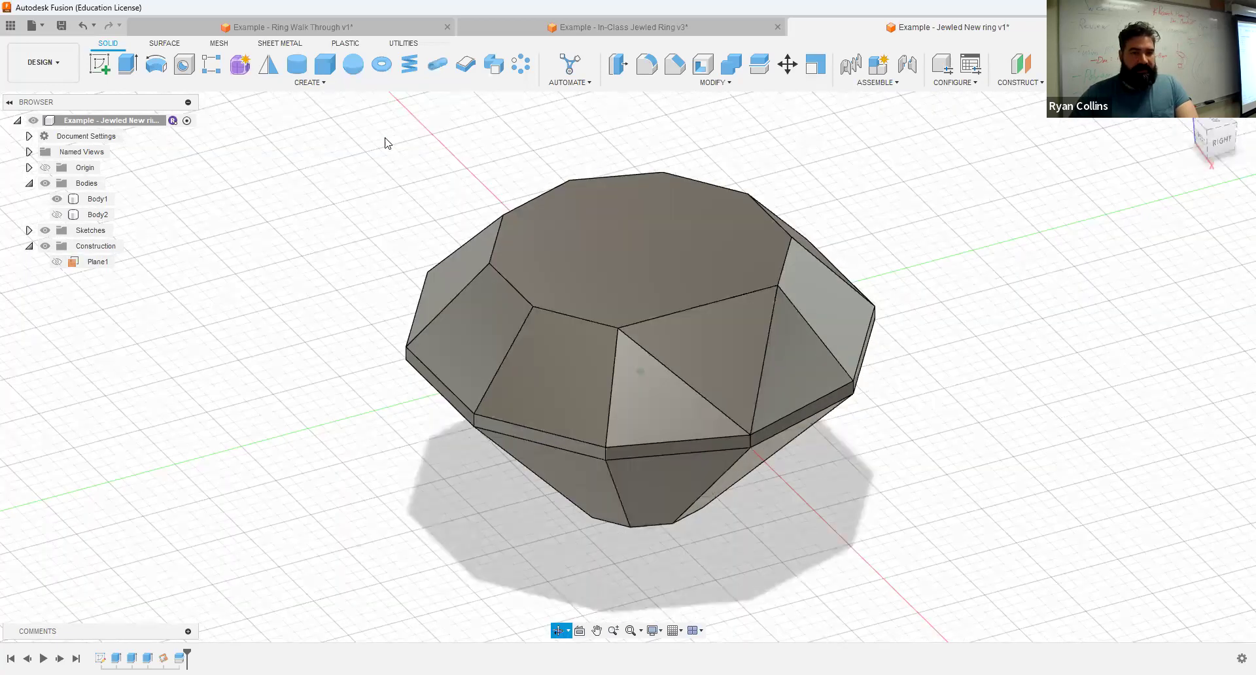
left_click(519, 68)
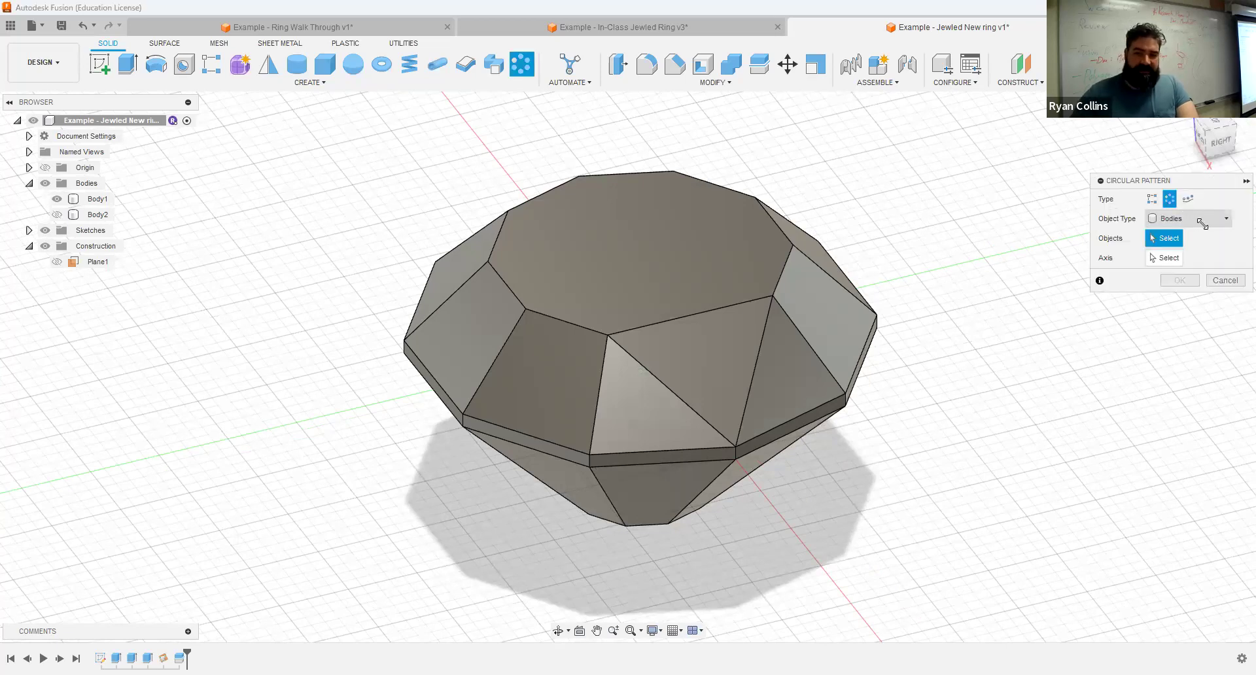
left_click(1201, 220)
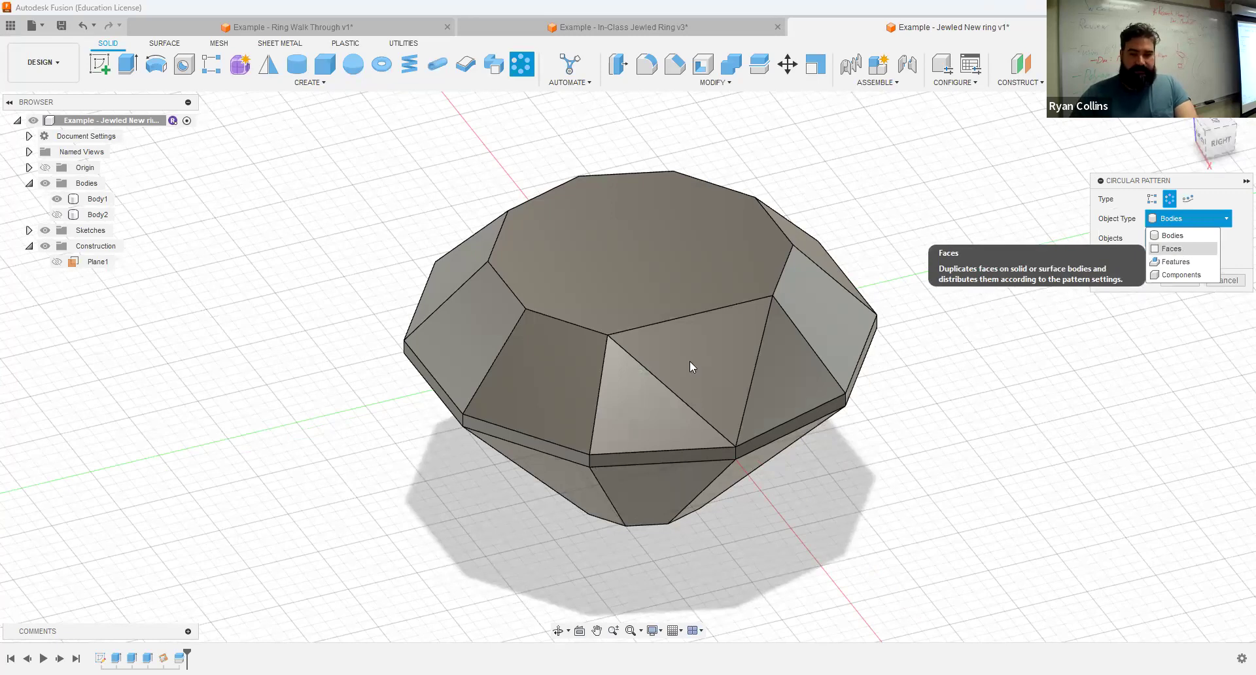
left_click(1164, 258)
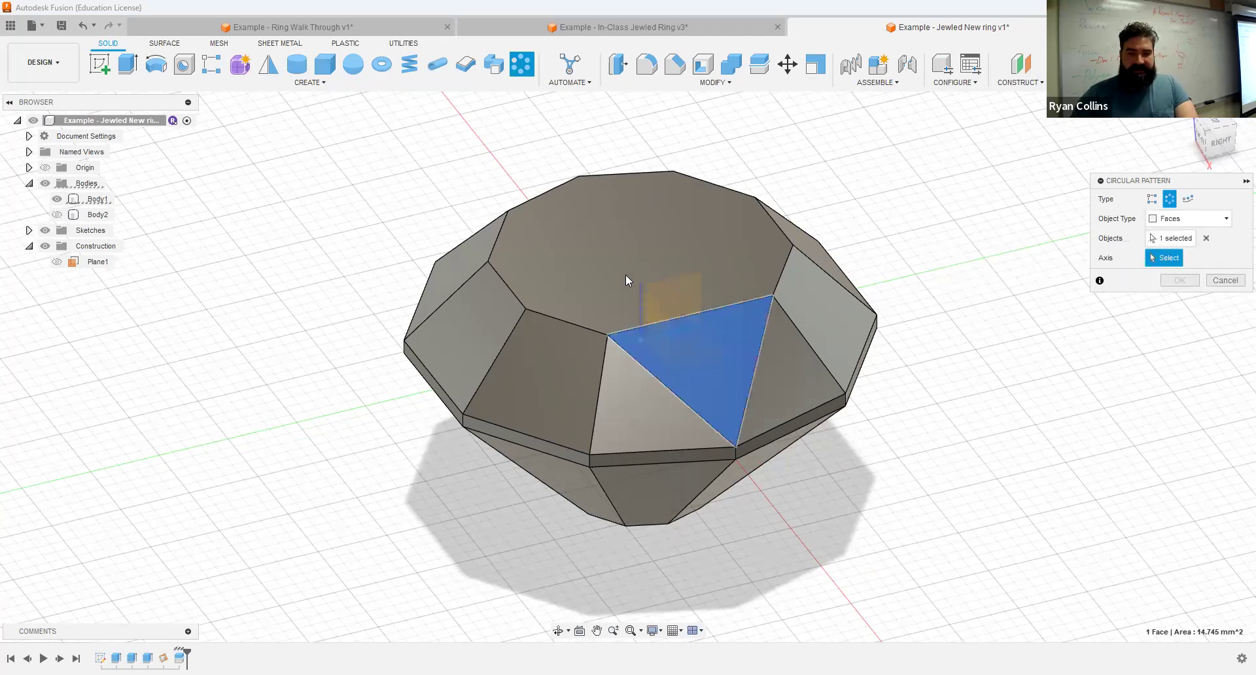
left_click(640, 289)
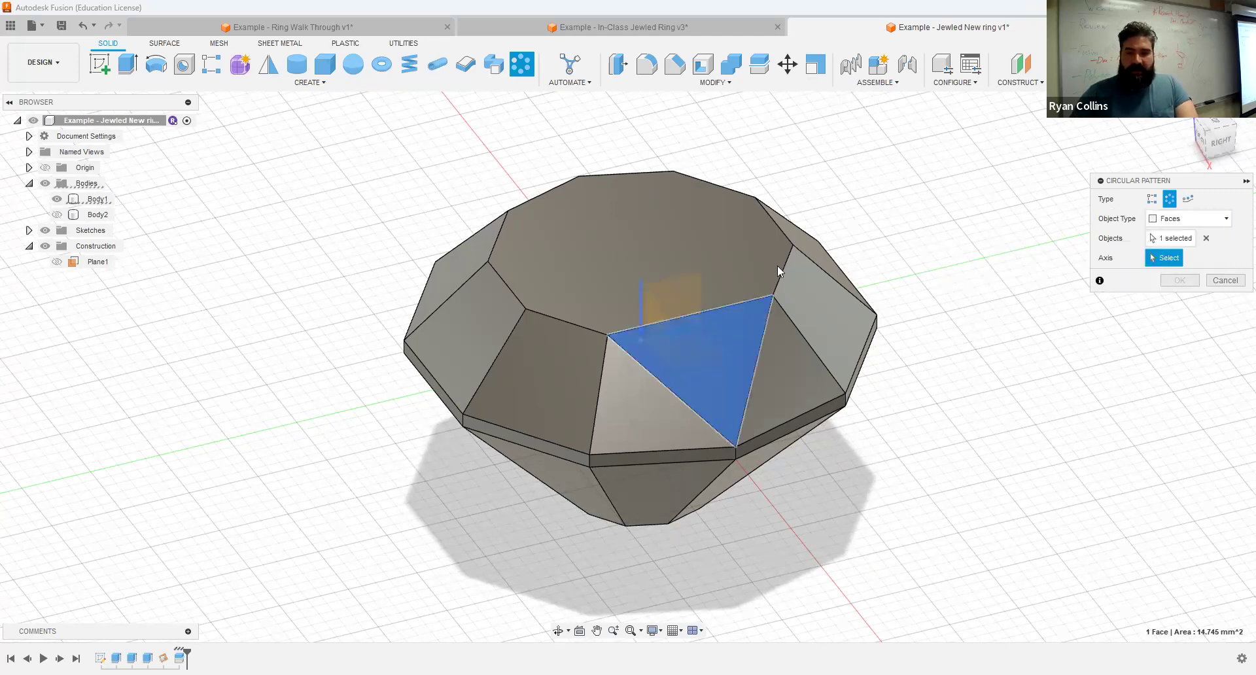
left_click(1163, 315)
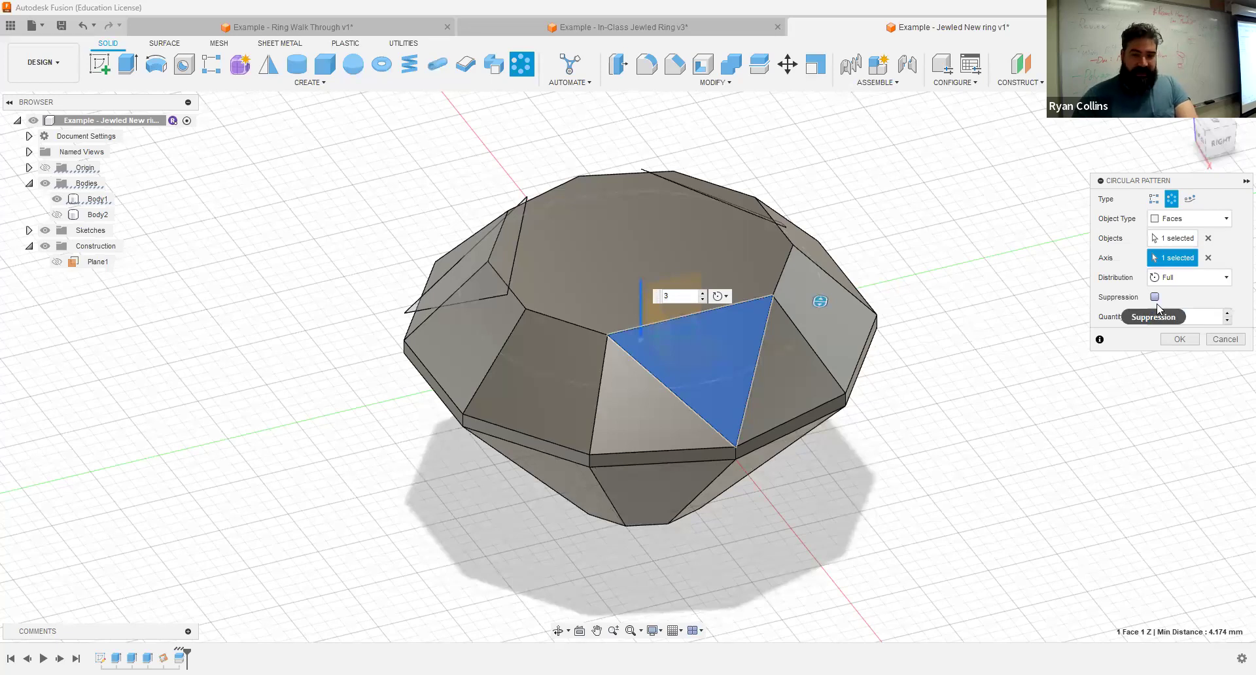
type("5")
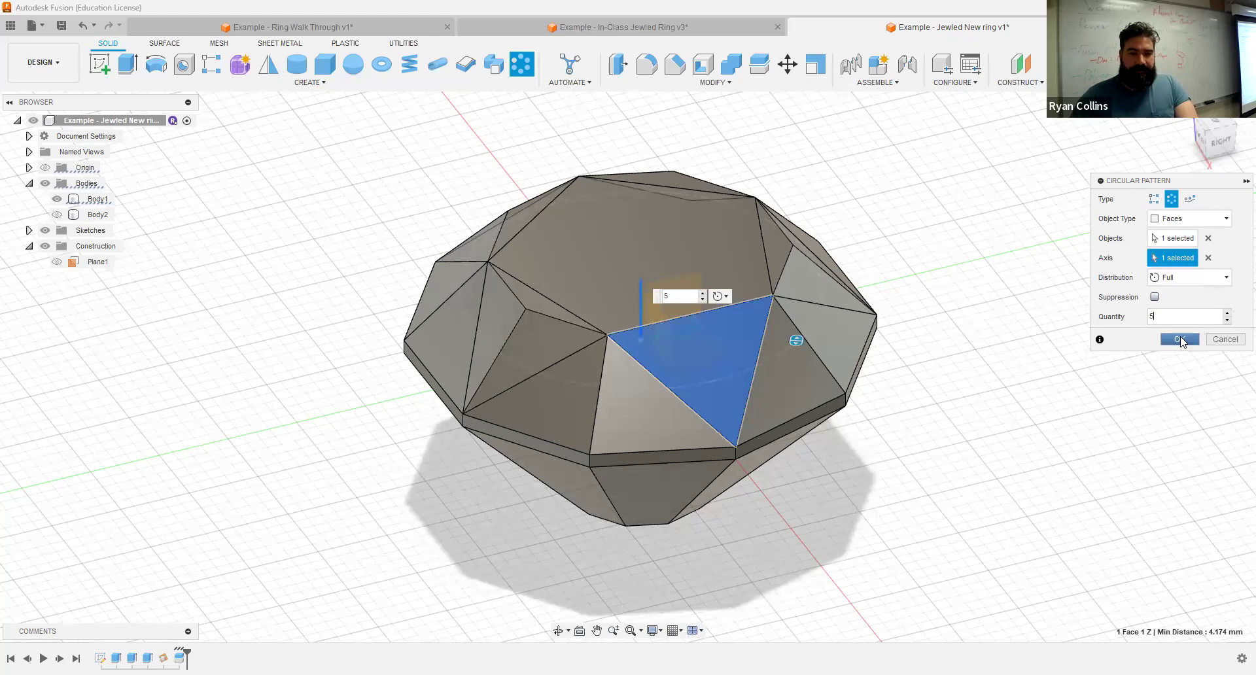
left_click(1181, 339)
middle_click_drag(1048, 272, 998, 307, "shift")
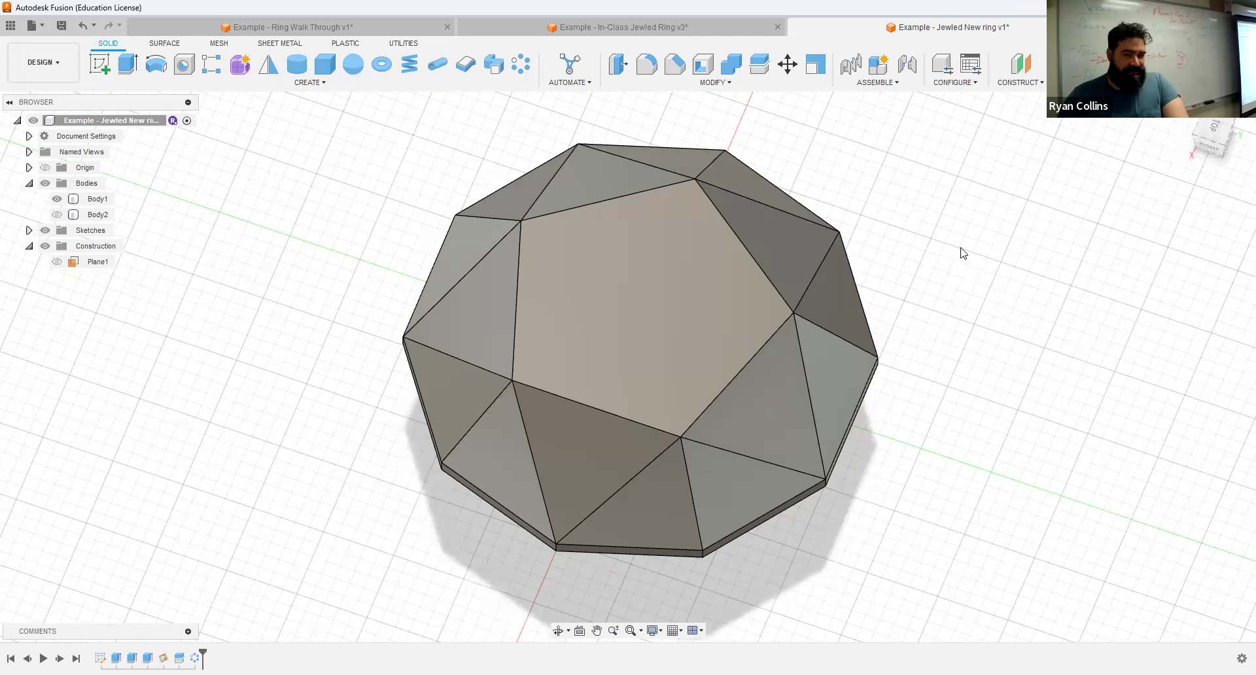
middle_click_drag(955, 323, 662, 382, "shift")
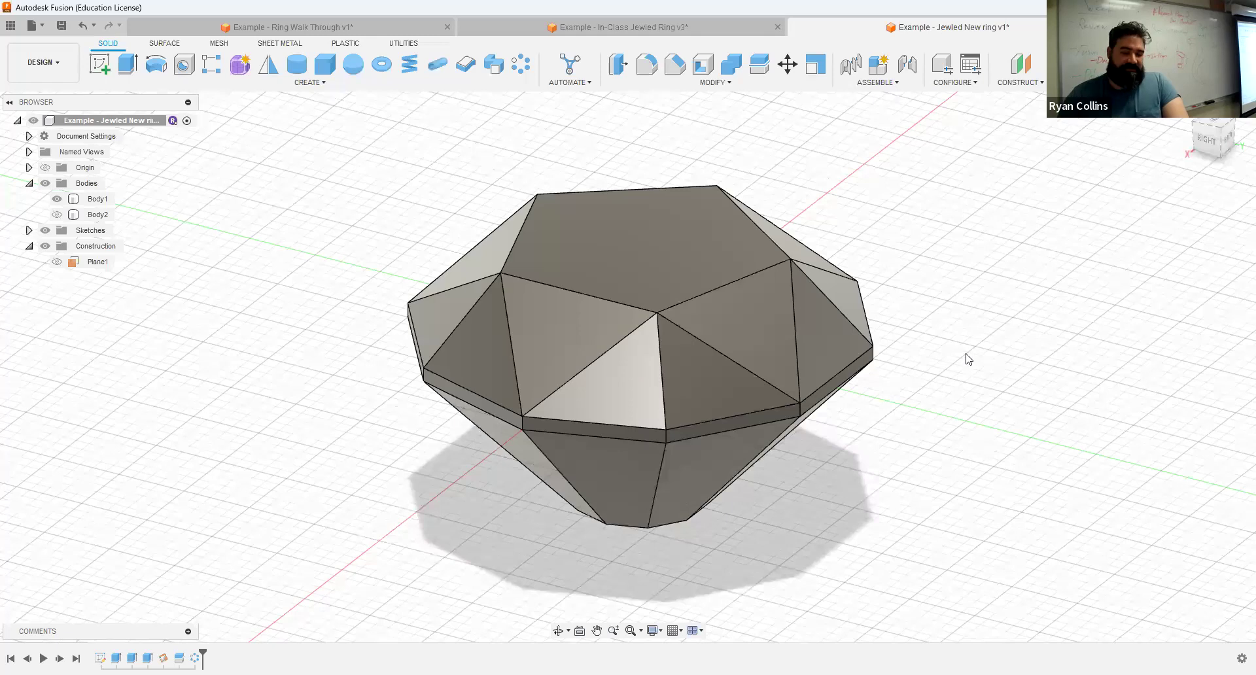
middle_click_drag(997, 260, 995, 180, "shift")
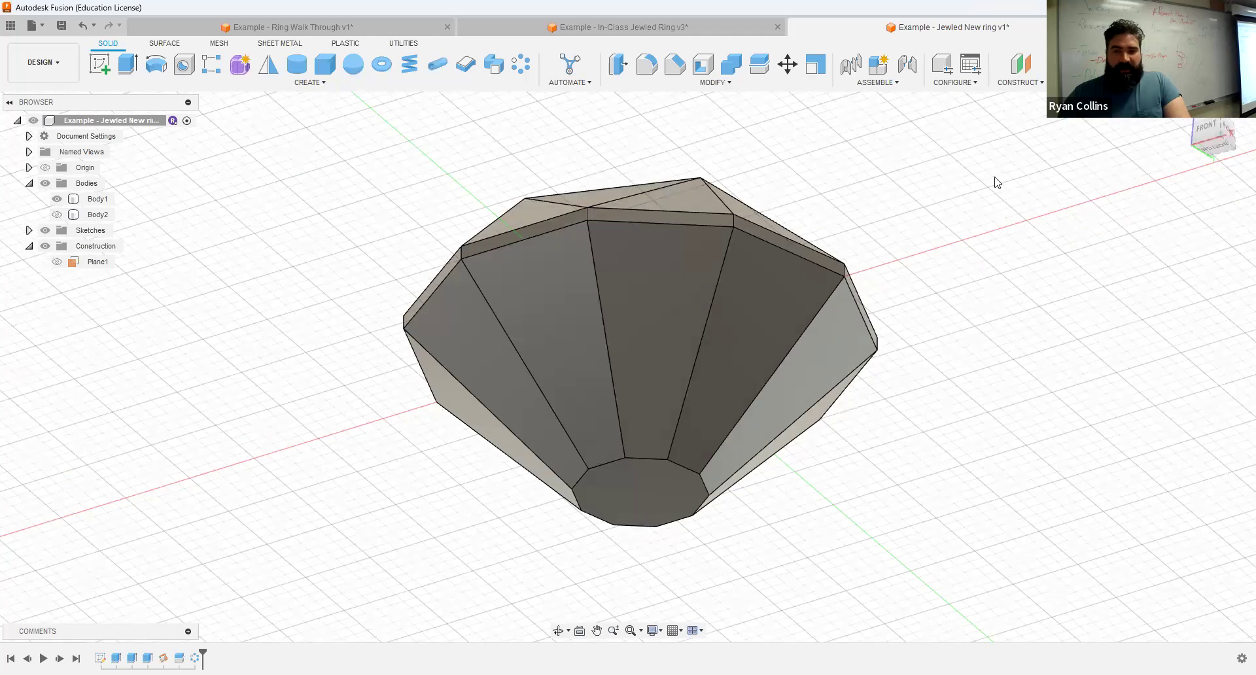
left_click(1039, 83)
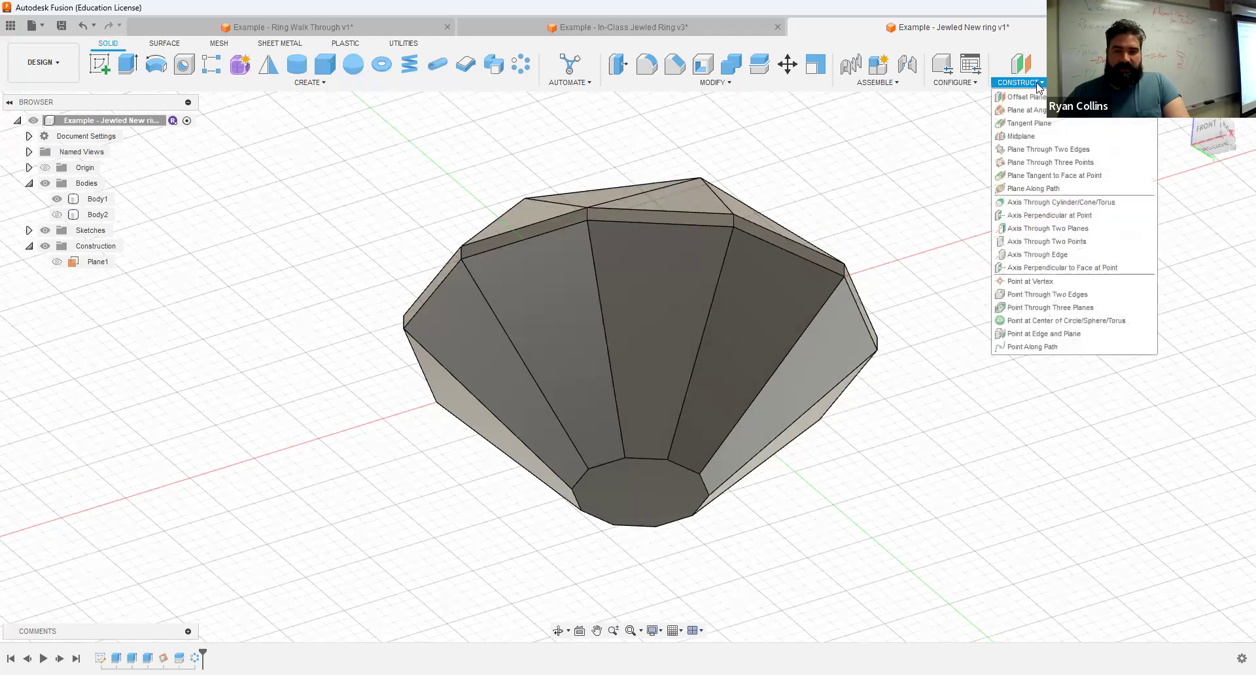
left_click(1067, 164)
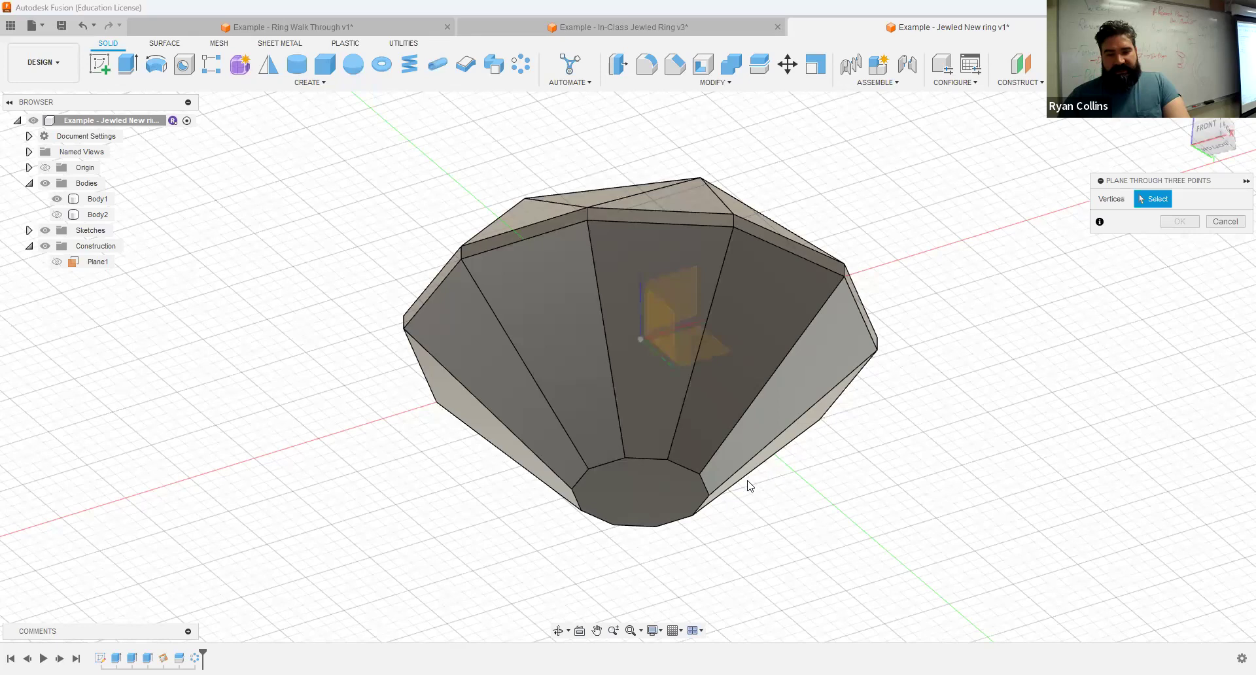
left_click(733, 229)
left_click(698, 472)
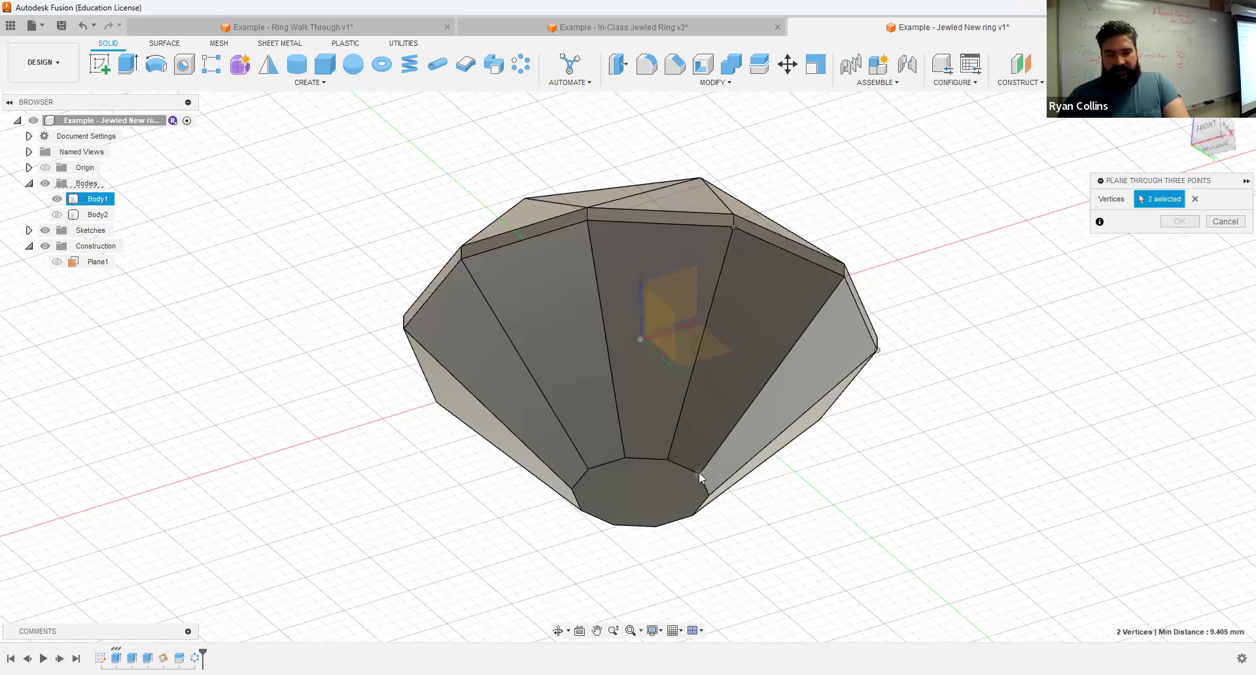
left_click(877, 350)
middle_click_drag(856, 359, 817, 363, "shift")
middle_click_drag(1160, 221, 1195, 208, "shift")
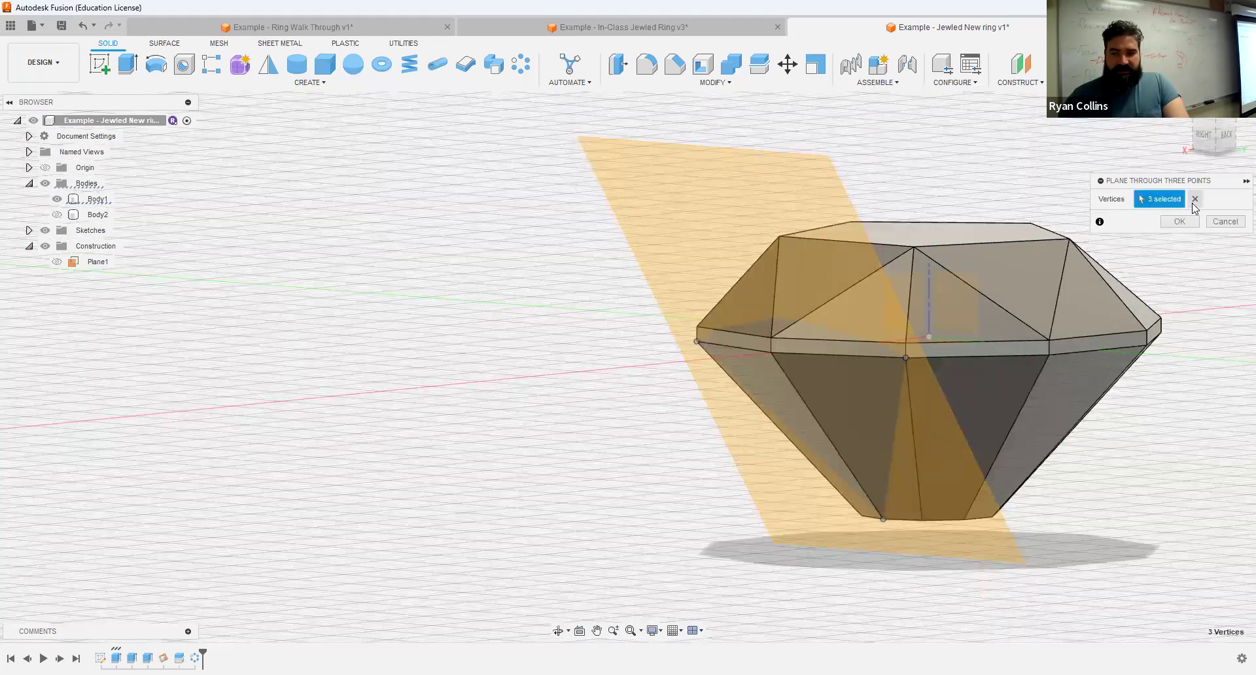
left_click(1194, 199)
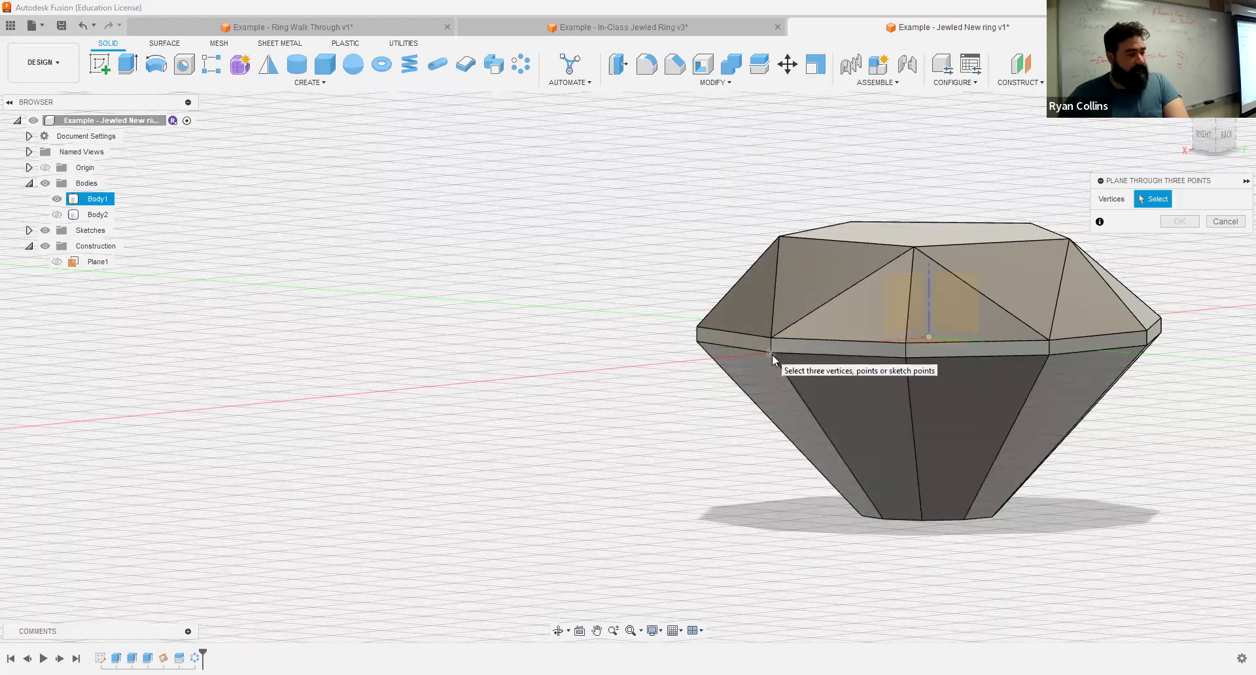
Step: Construct a plane through three points: a lower girdle vertex and the two alternate bottom-face vertices on either side of the edge below it
left_click(754, 352)
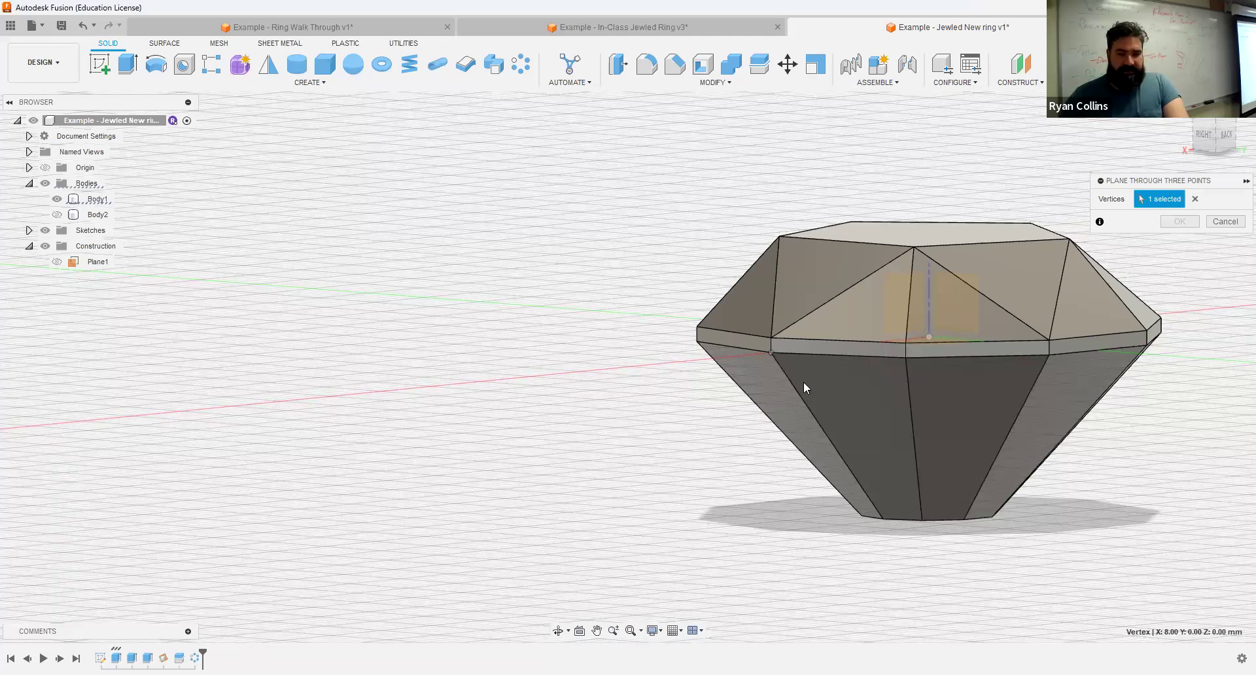
middle_click_drag(830, 366, 862, 347)
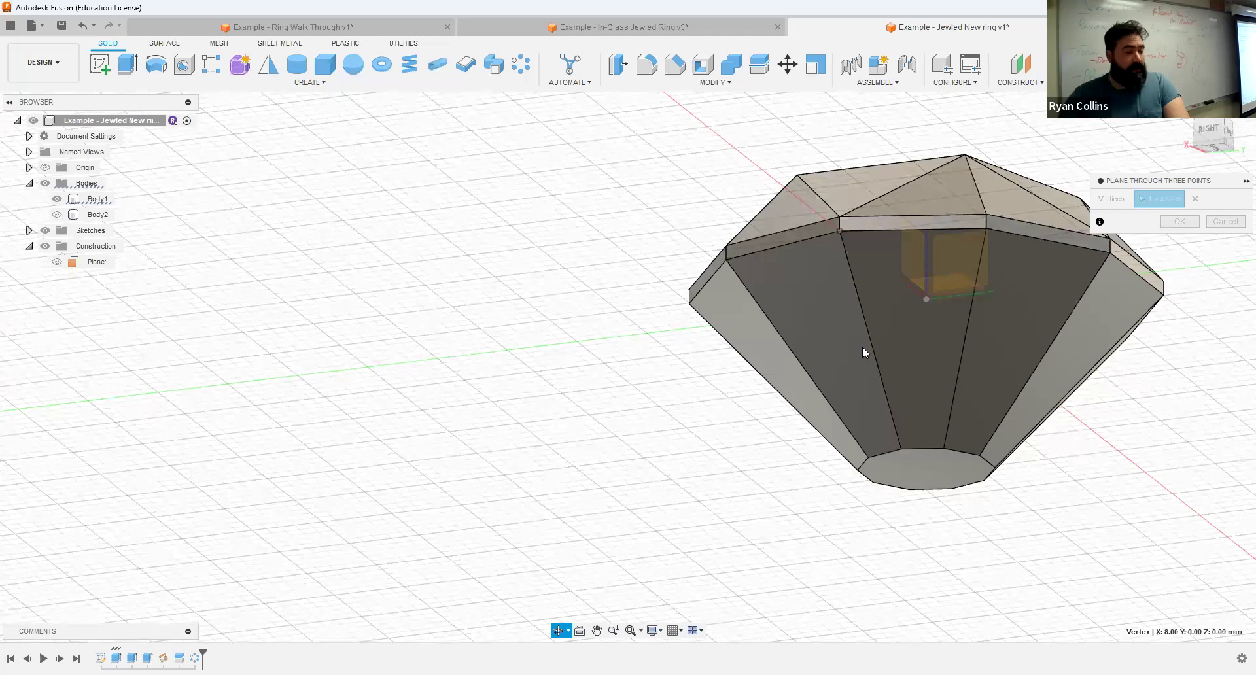
left_click(869, 453)
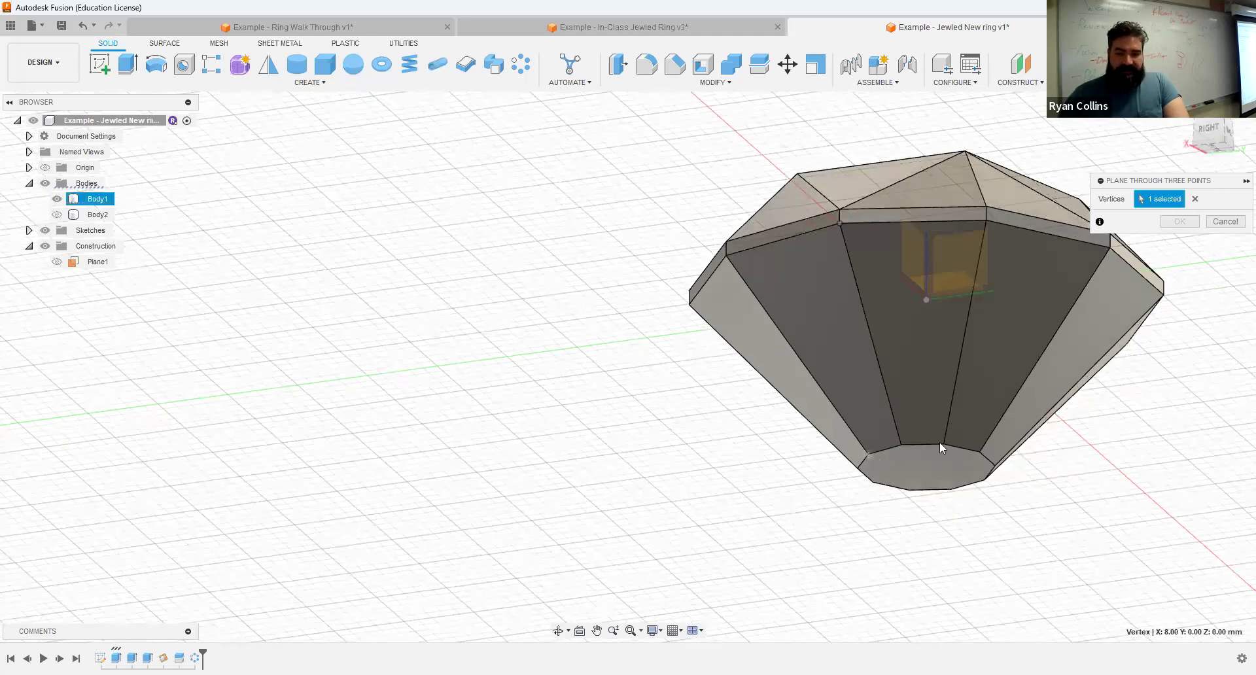
left_click(942, 443)
middle_click_drag(968, 402, 969, 410, "shift")
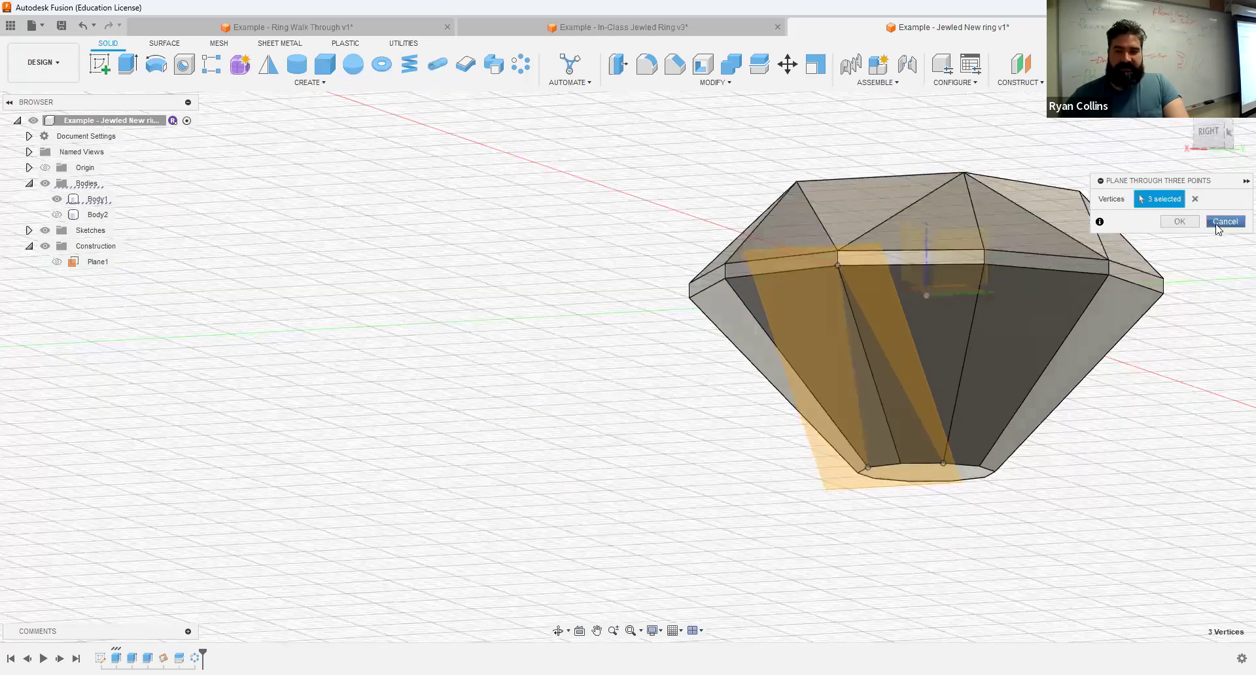
left_click(1180, 222)
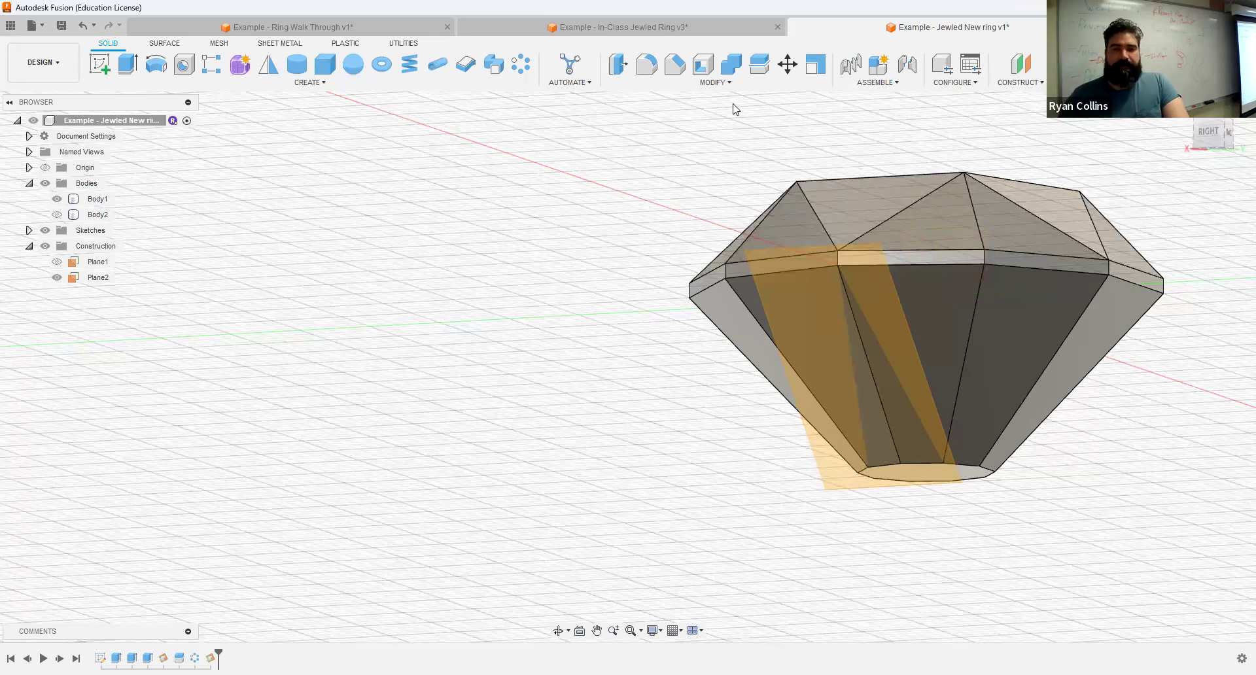
Step: Split the jewel body with the underside three-point plane, and hide the split-off sliver body and the plane
left_click(759, 68)
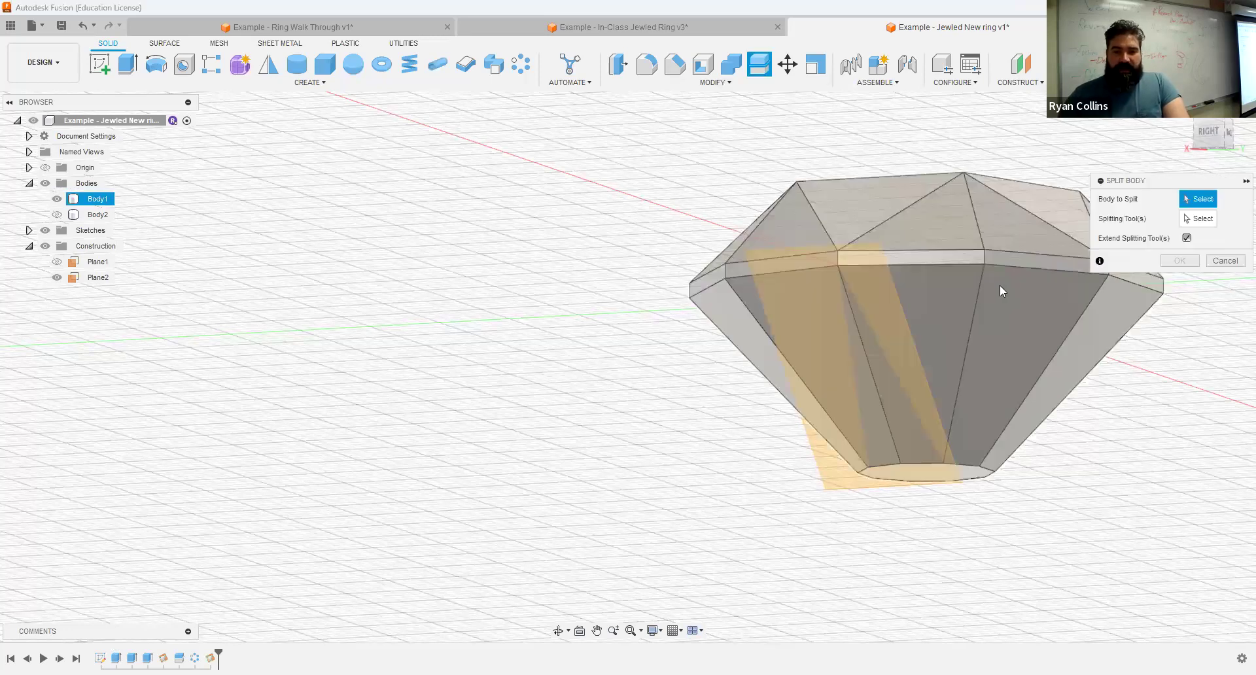
left_click(1196, 218)
left_click(837, 488)
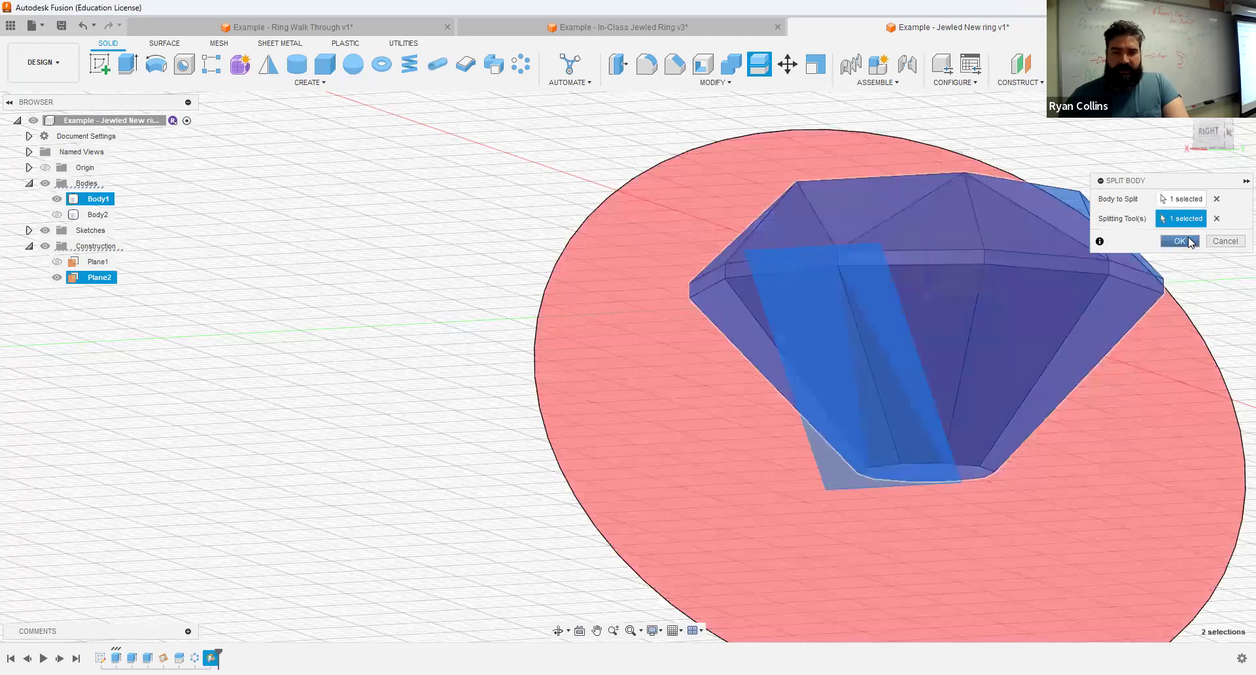
left_click(1187, 238)
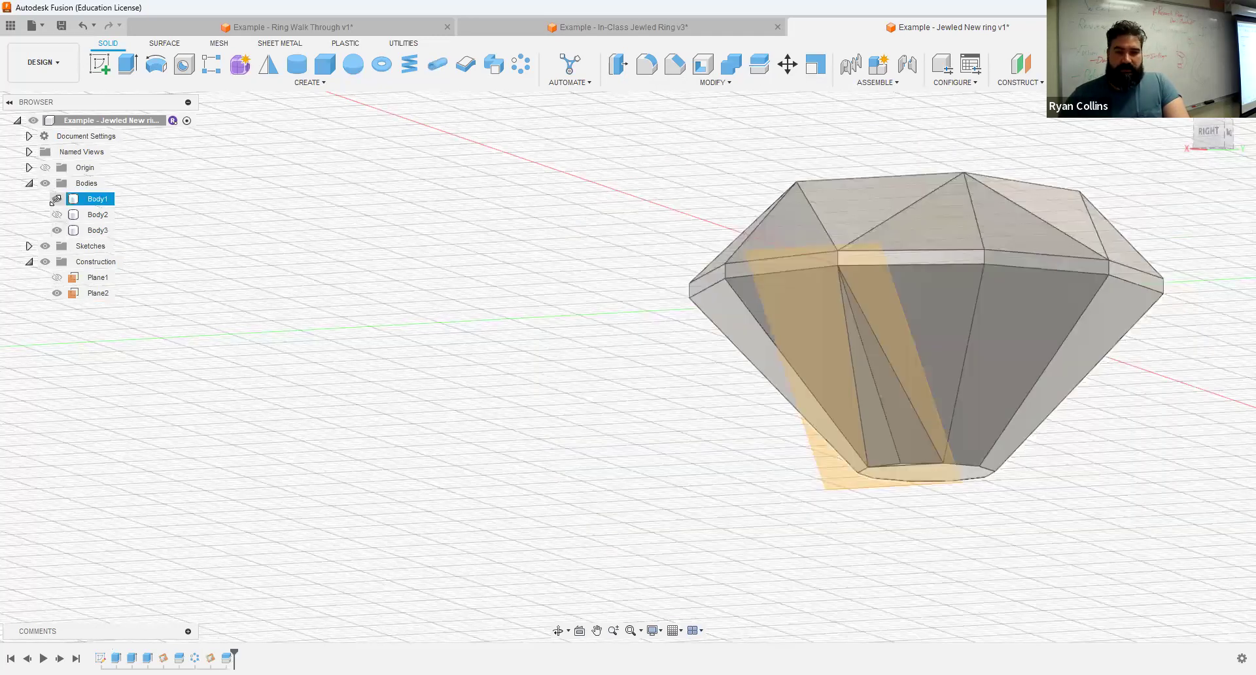
left_click(57, 229)
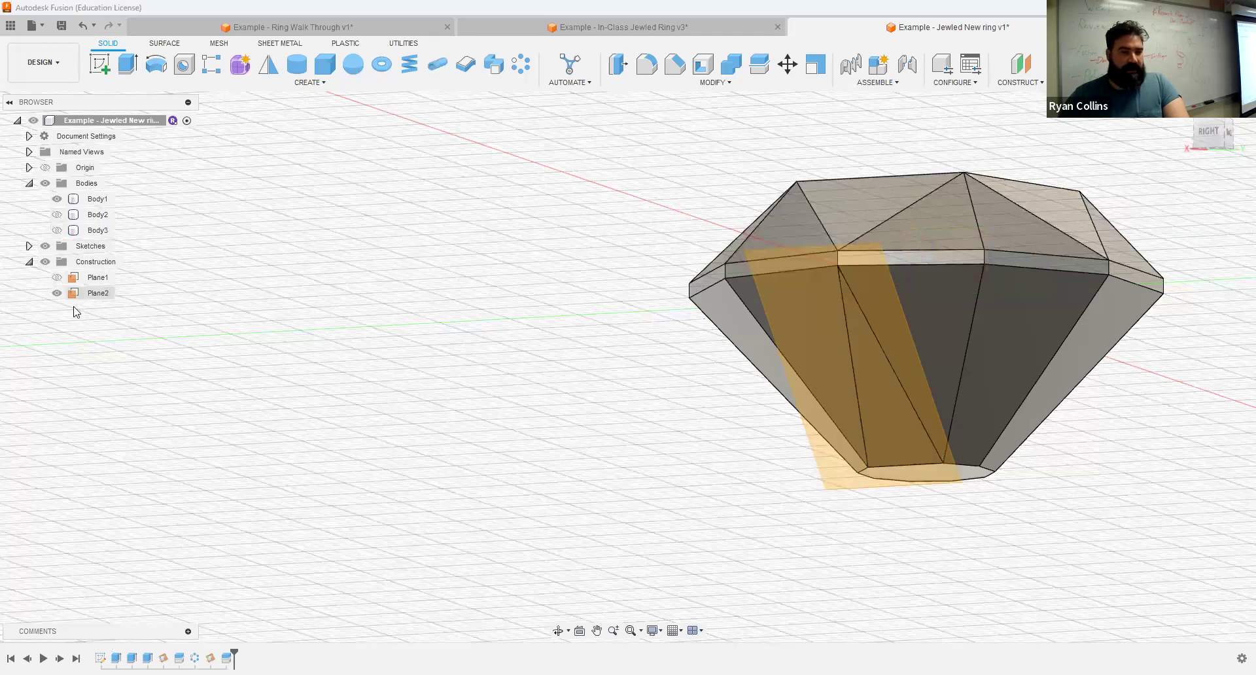
left_click(56, 293)
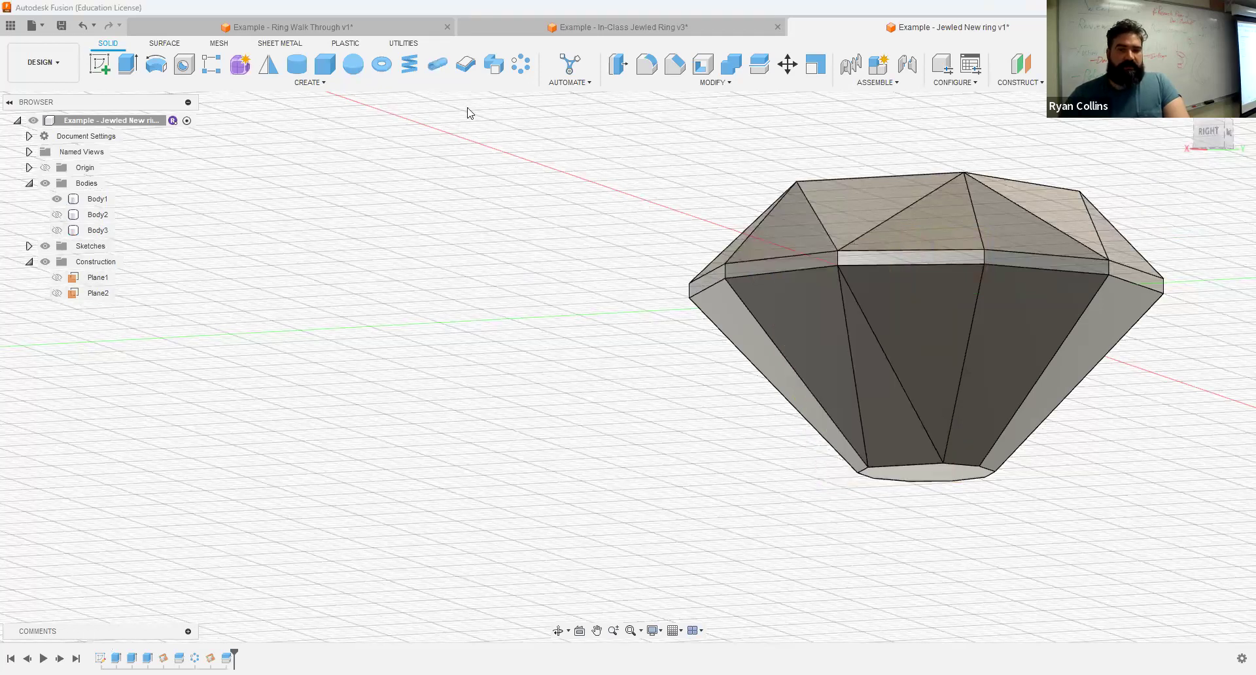
Step: Circular-pattern the narrow triangular cut face on the jewel's underside around the Z axis, with full distribution and a quantity of 10
left_click(522, 71)
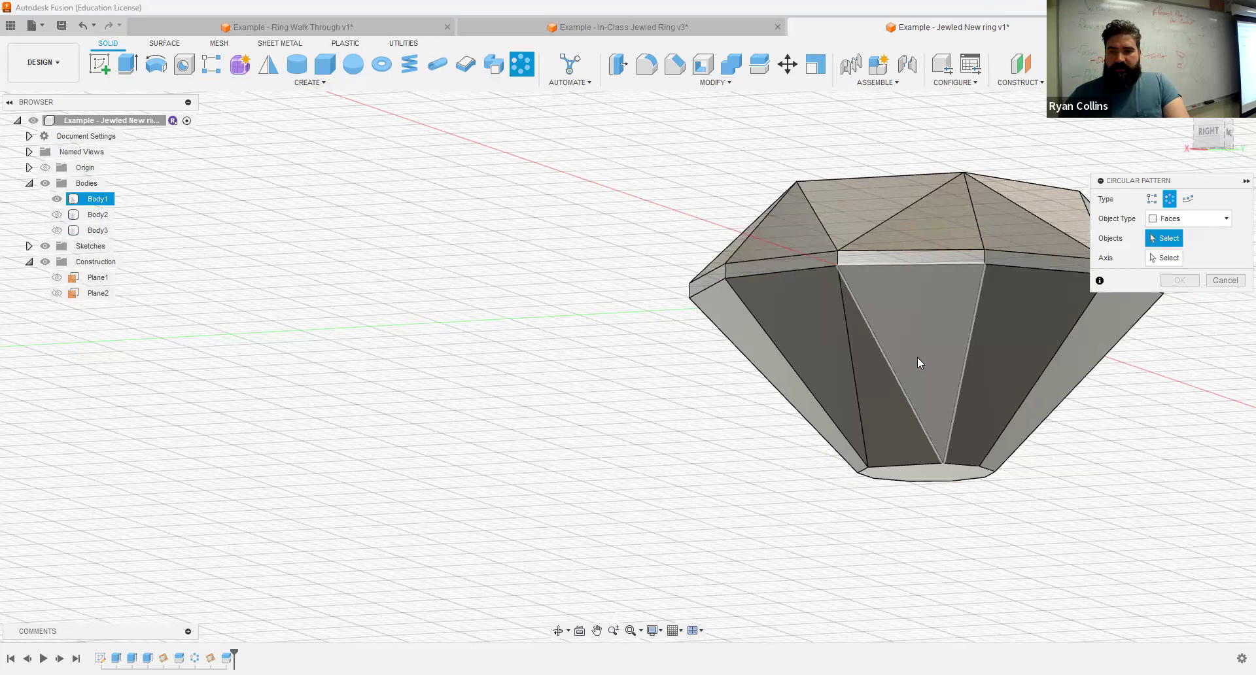
left_click(897, 389)
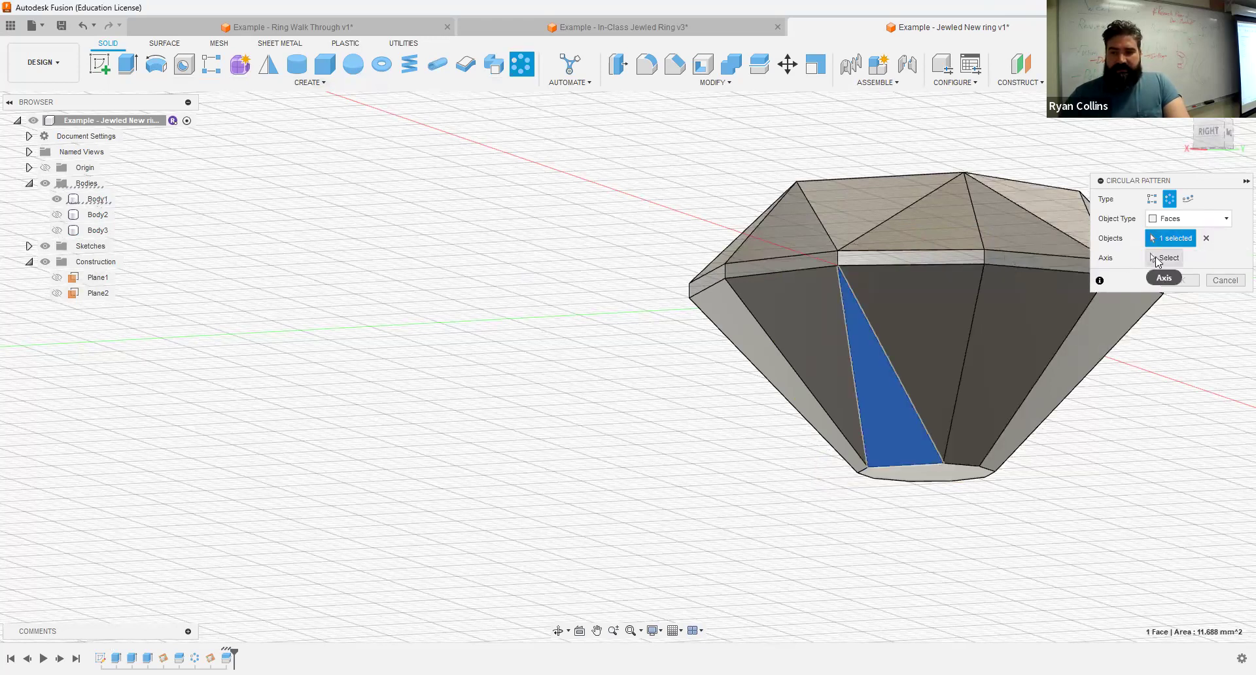
left_click(1159, 259)
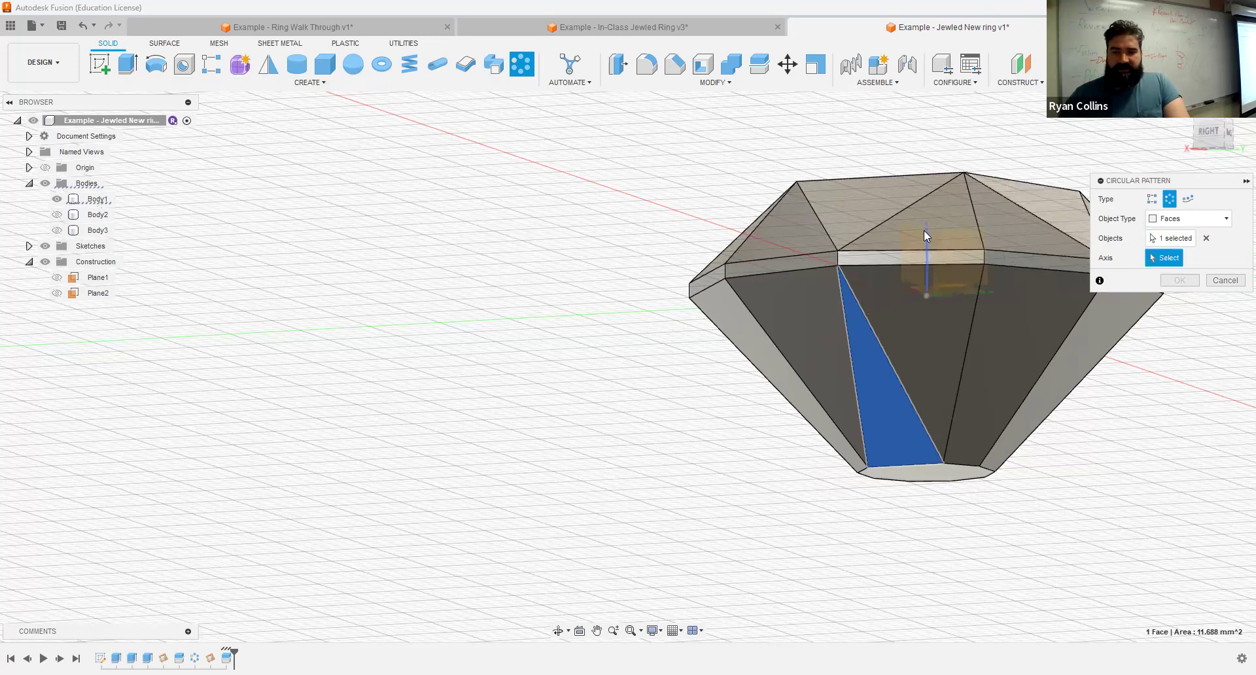
left_click(927, 258)
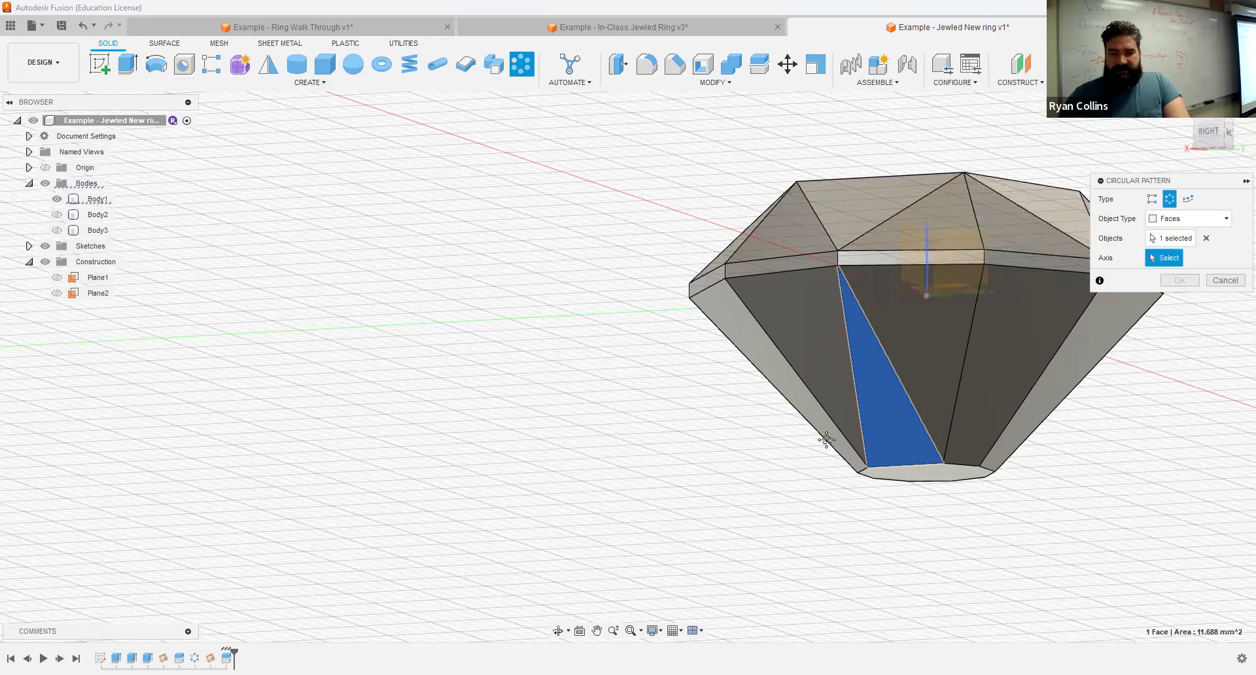
middle_click_drag(829, 443, 779, 443, "shift")
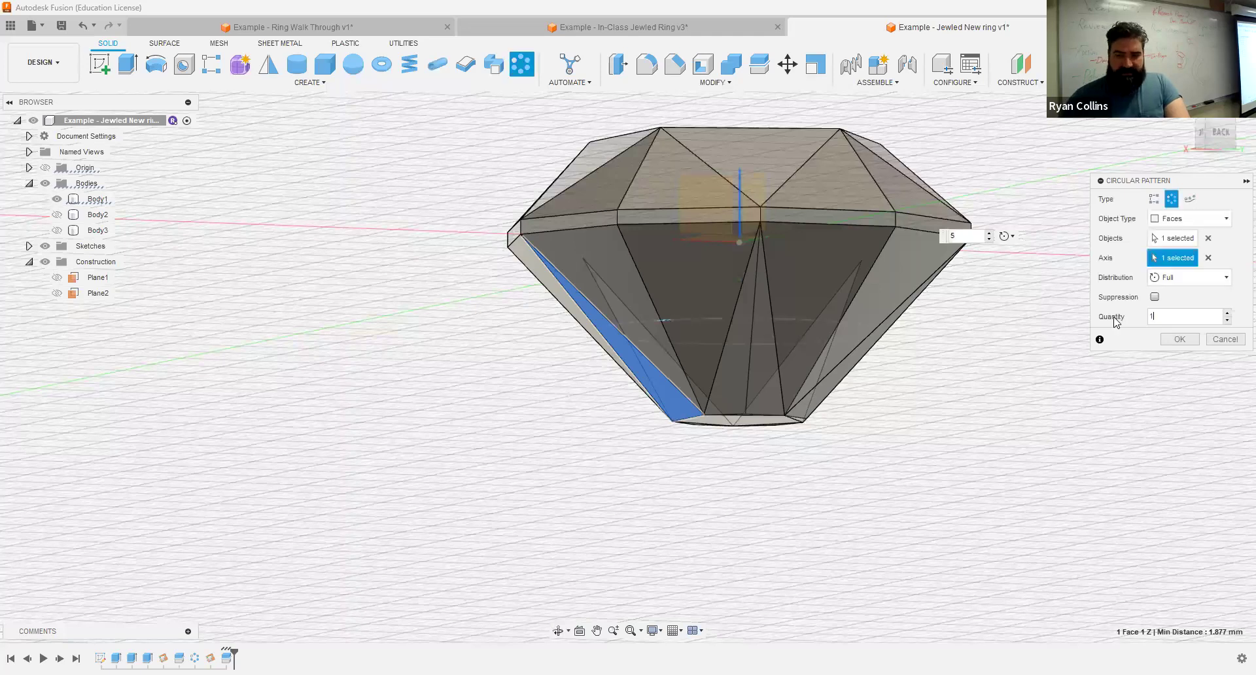
type("10")
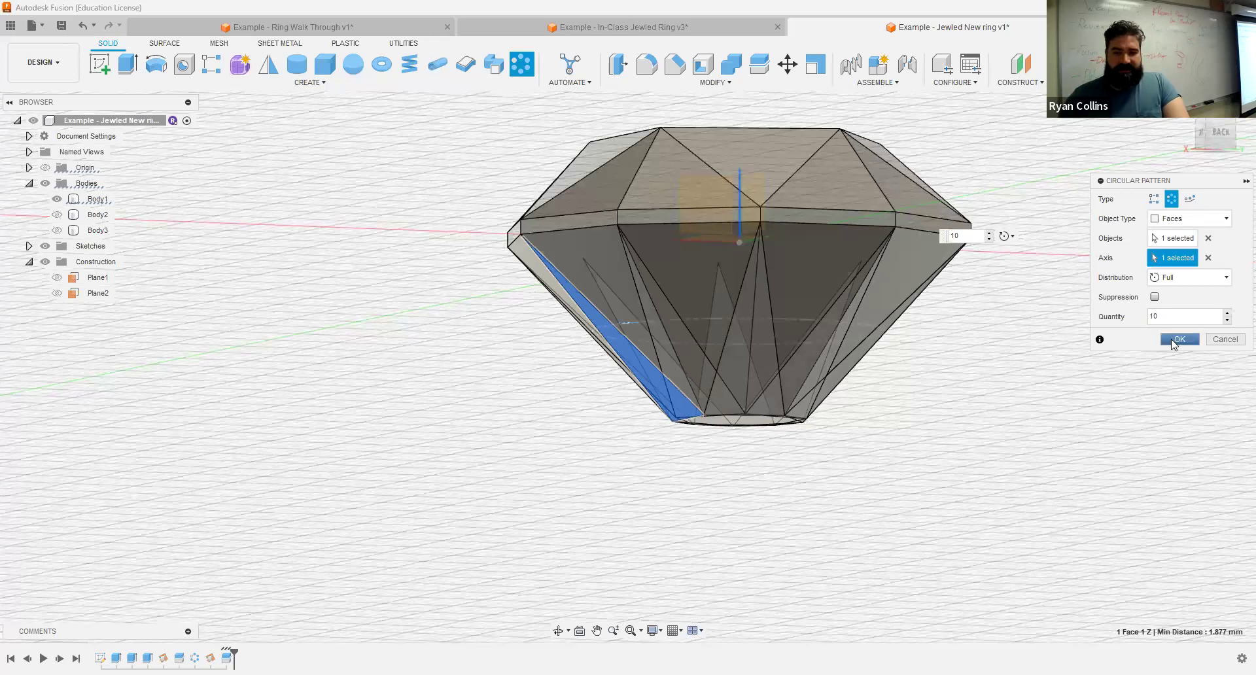
left_click(1177, 339)
middle_click_drag(945, 462, 1030, 458, "shift")
Step: Edit the crown facet's circular pattern, setting its quantity to 10, and inspect the jewel from above
right_click(195, 657)
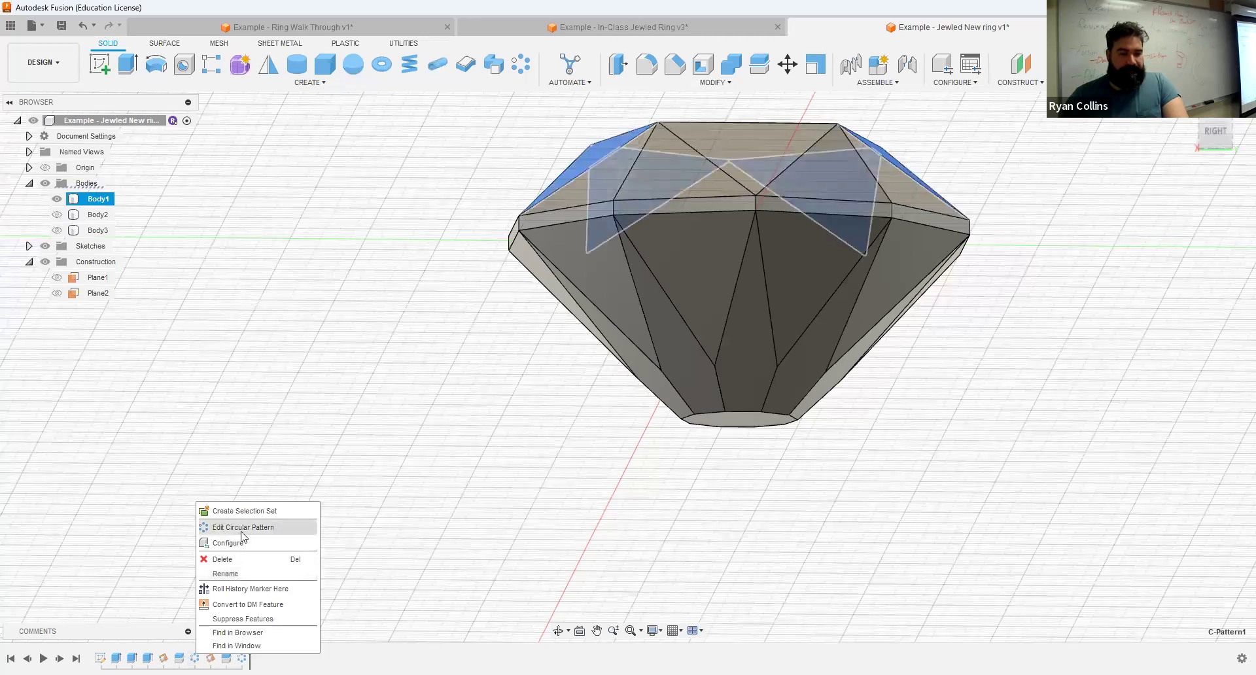
left_click(242, 530)
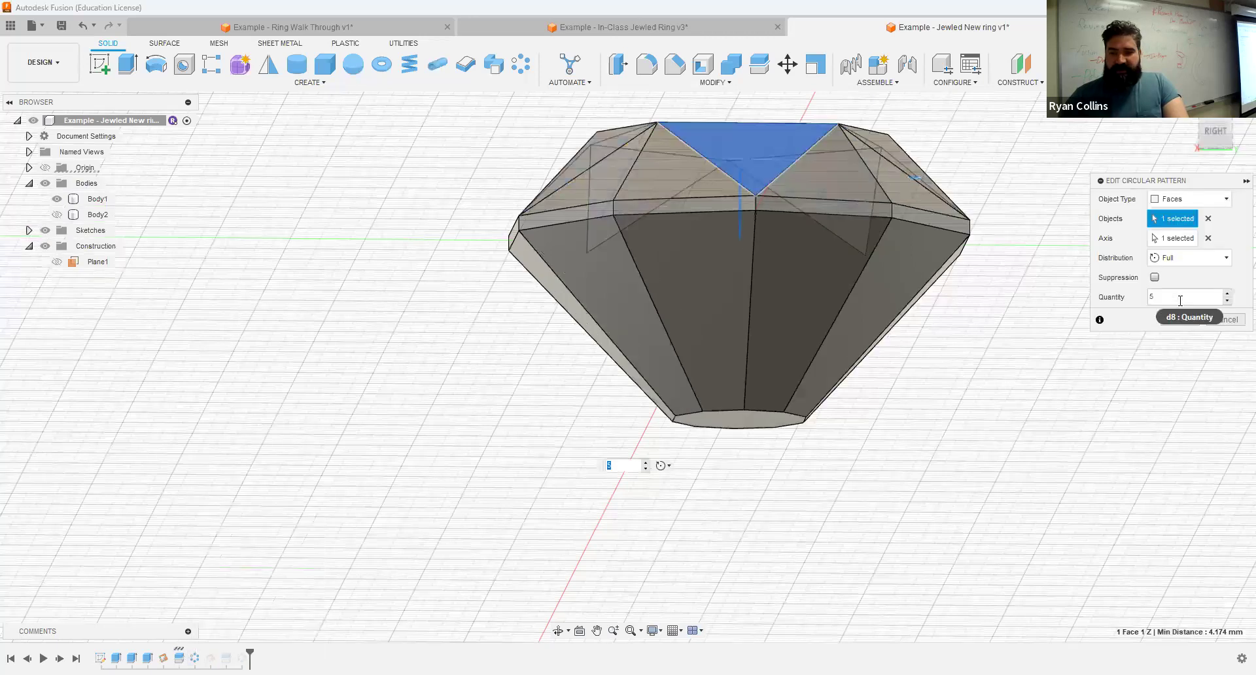
type("10")
left_click(1179, 319)
middle_click_drag(1071, 356, 967, 394, "shift")
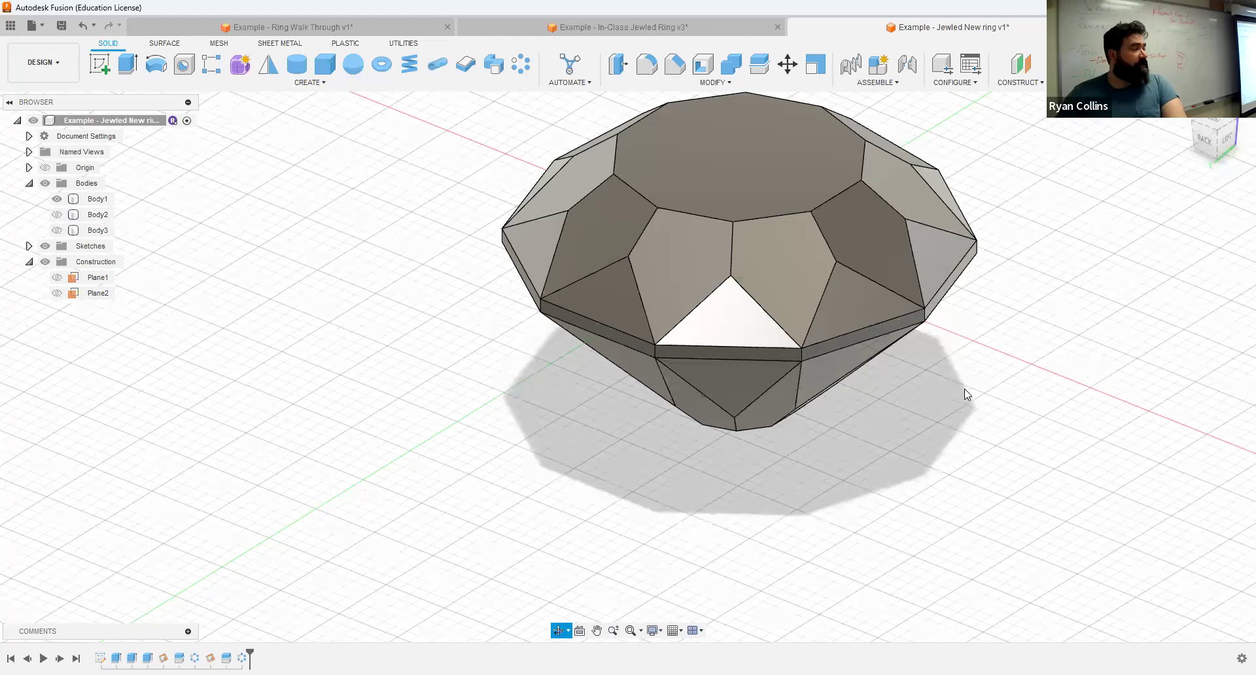
left_click_drag(1216, 147, 981, 306)
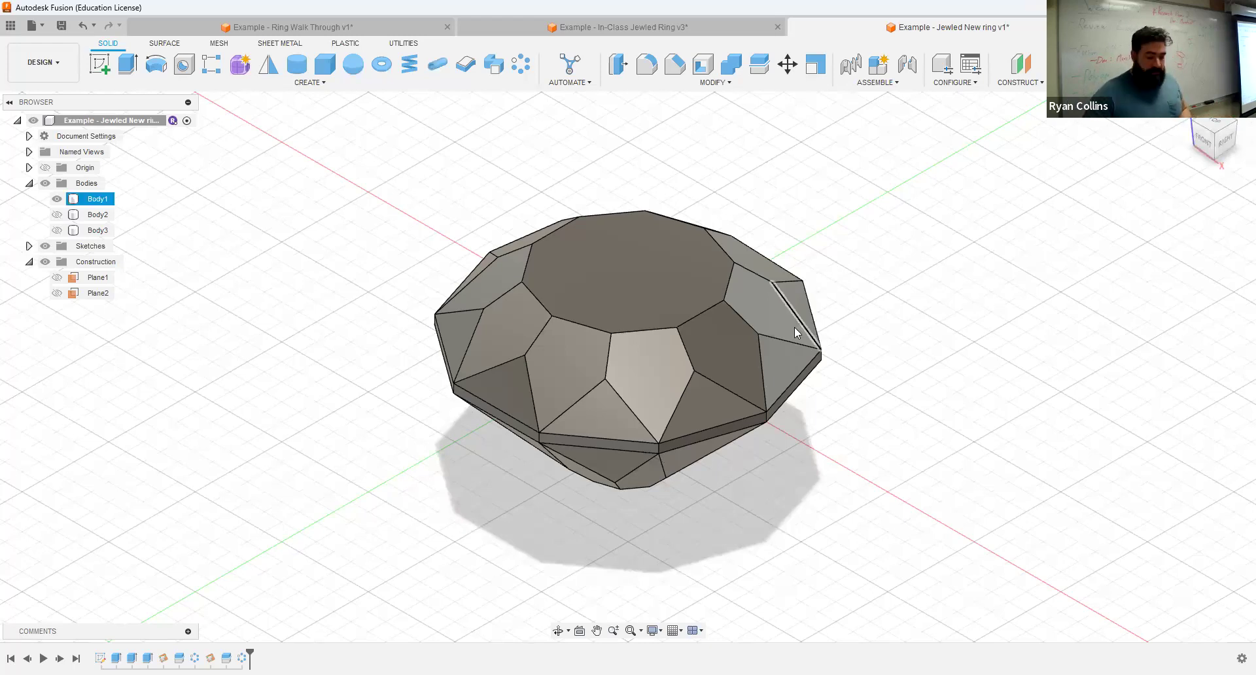
Step: Extrude the jewel's flat bottom face 2 mm outward with a taper angle of -42 degrees, joined to the jewel body
middle_click_drag(860, 432, 872, 382, "shift")
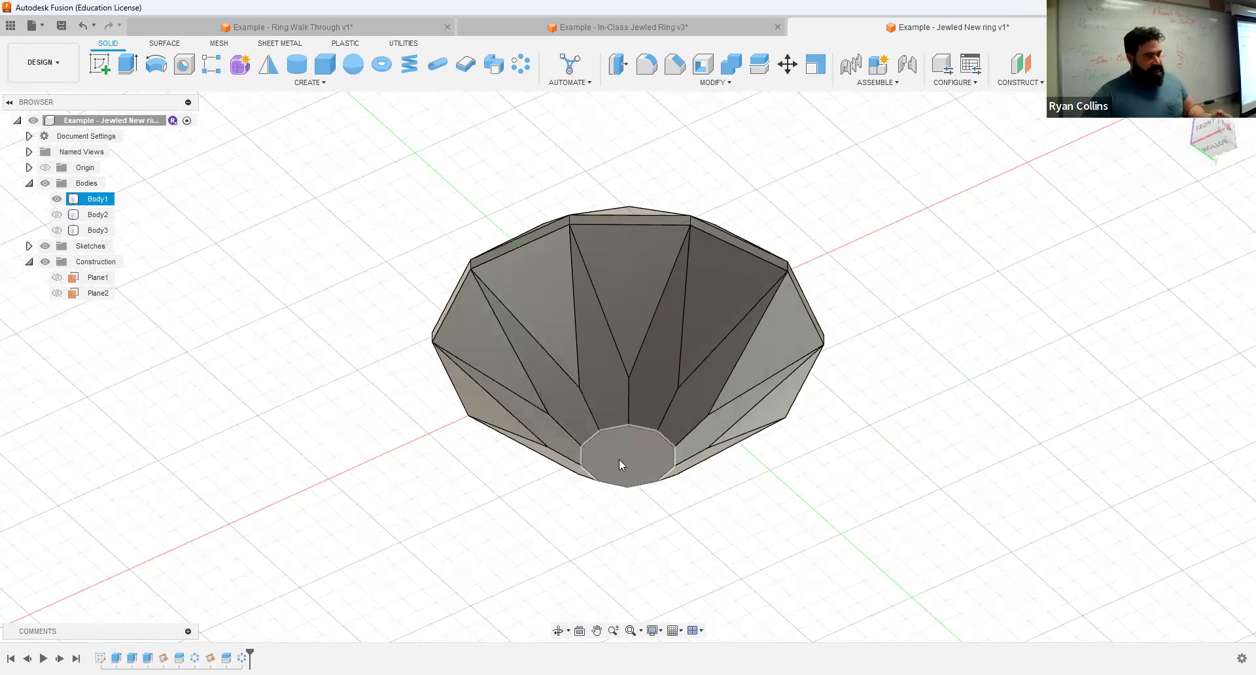
left_click(128, 64)
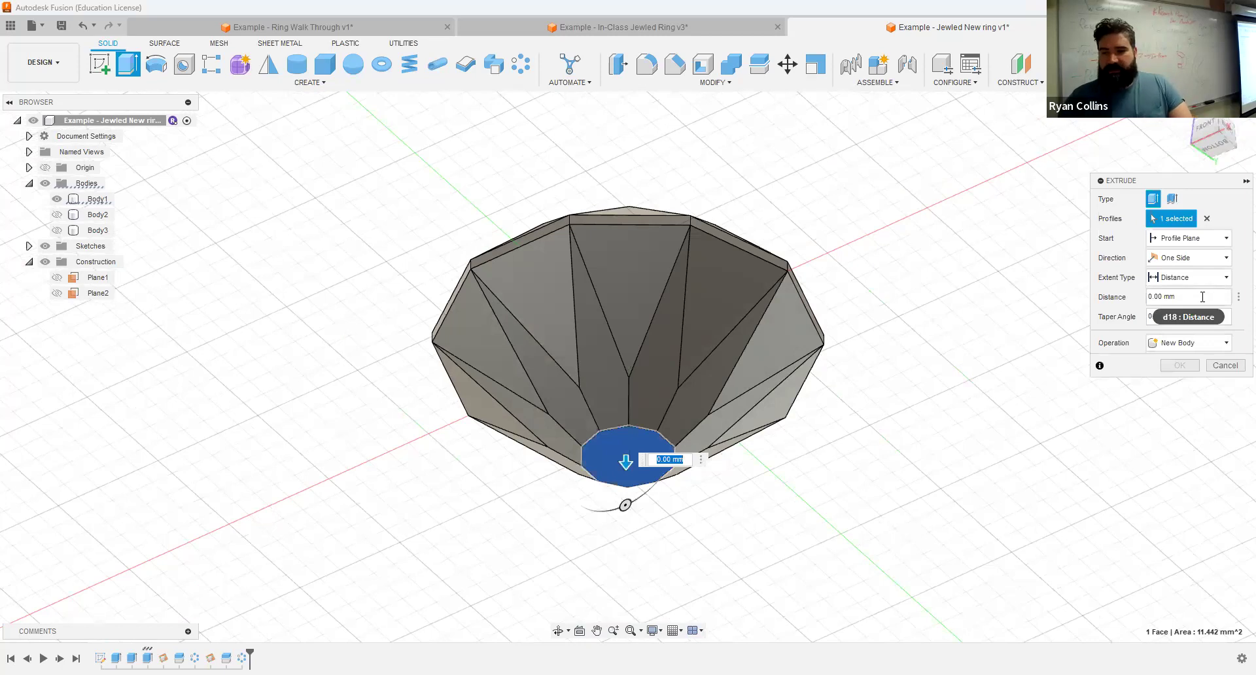
left_click(1196, 314)
type("-42")
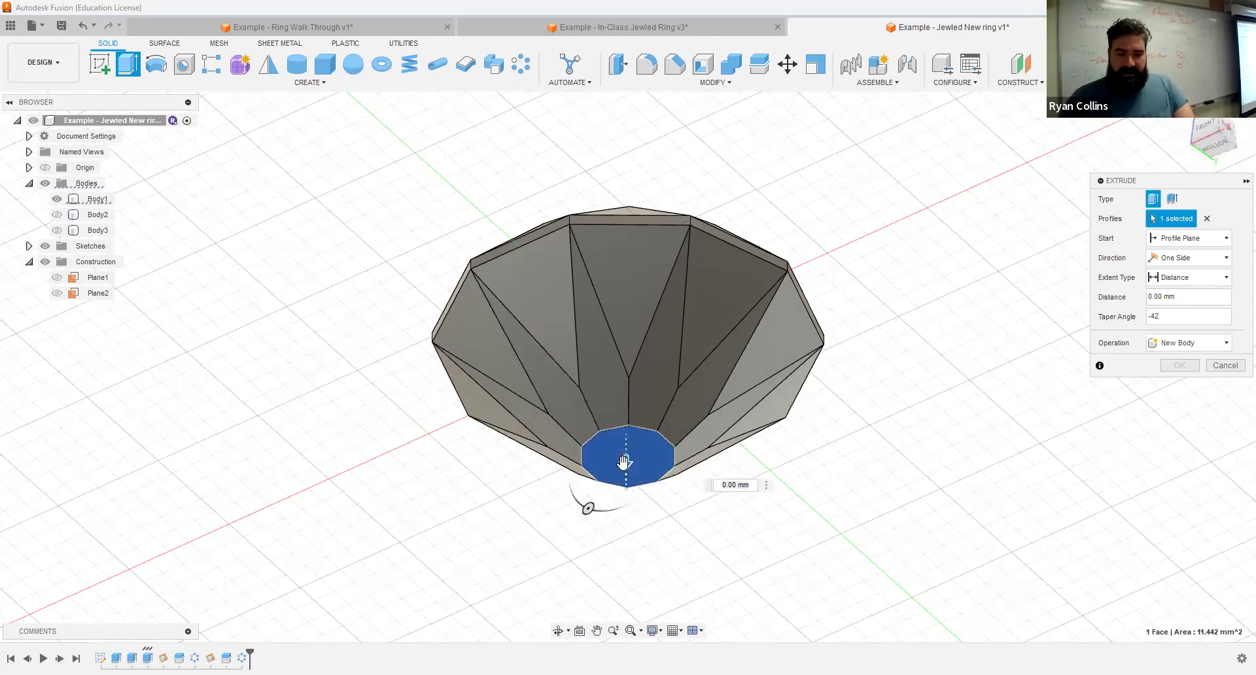
left_click_drag(622, 491, 625, 495)
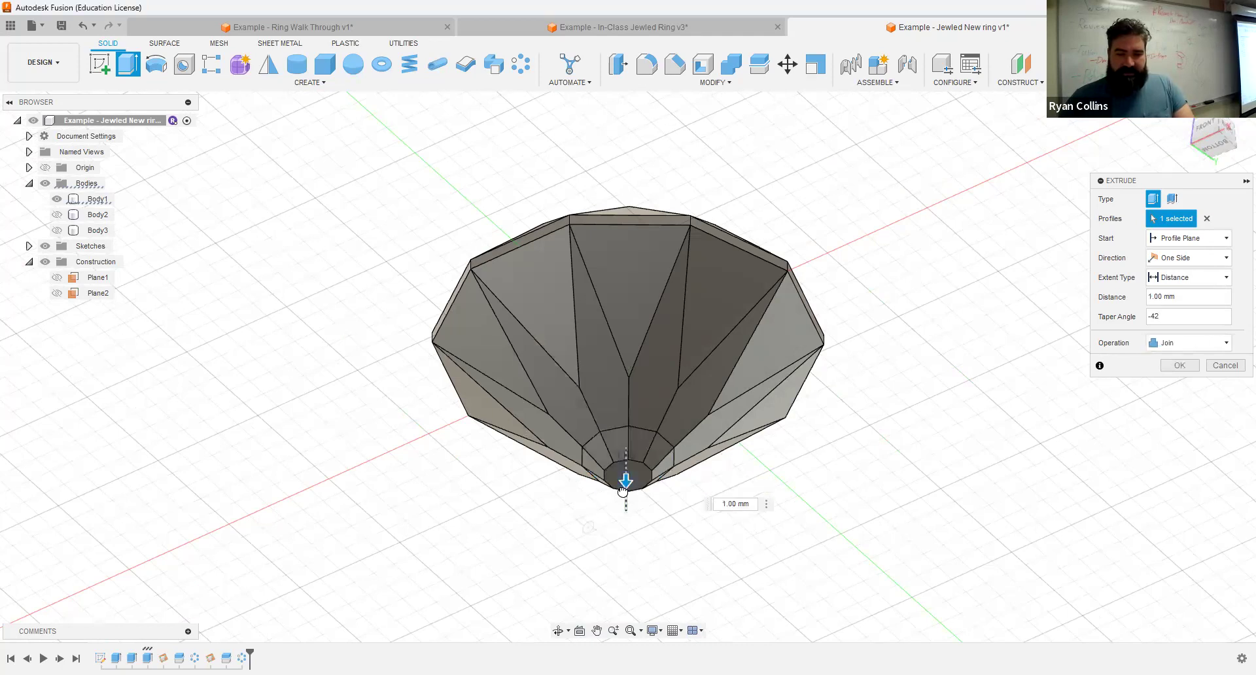
middle_click_drag(859, 489, 809, 535, "shift")
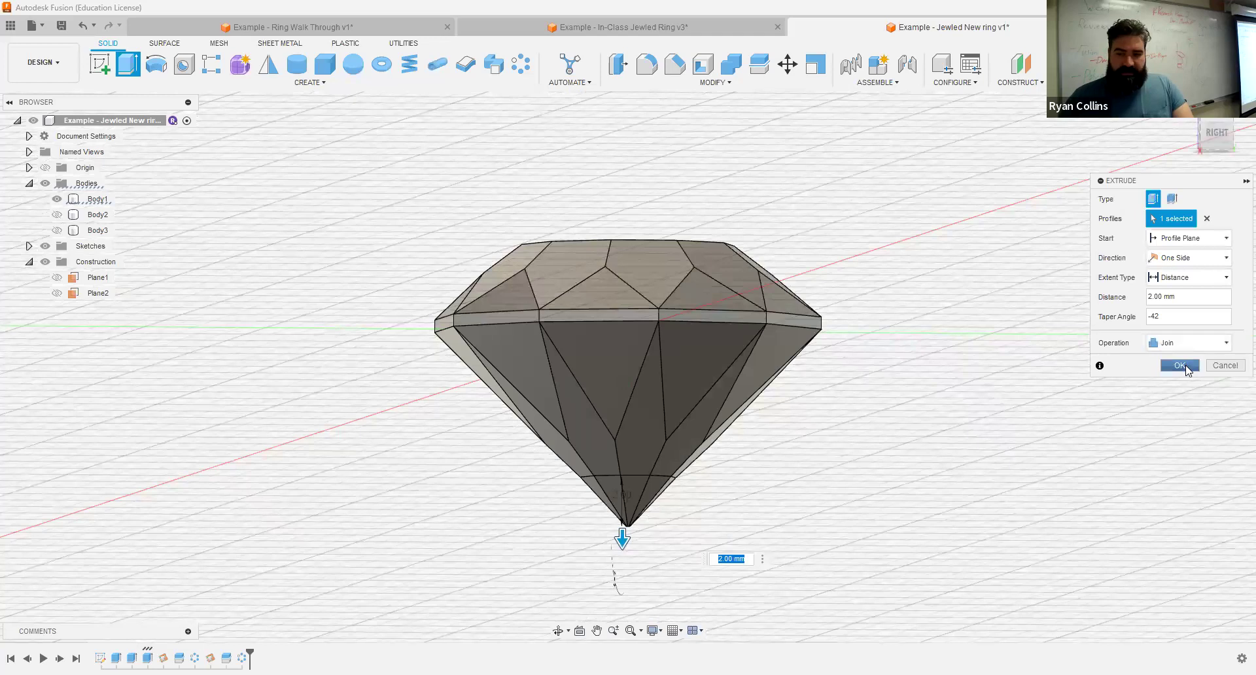
left_click(1179, 365)
middle_click_drag(975, 415, 922, 442, "shift")
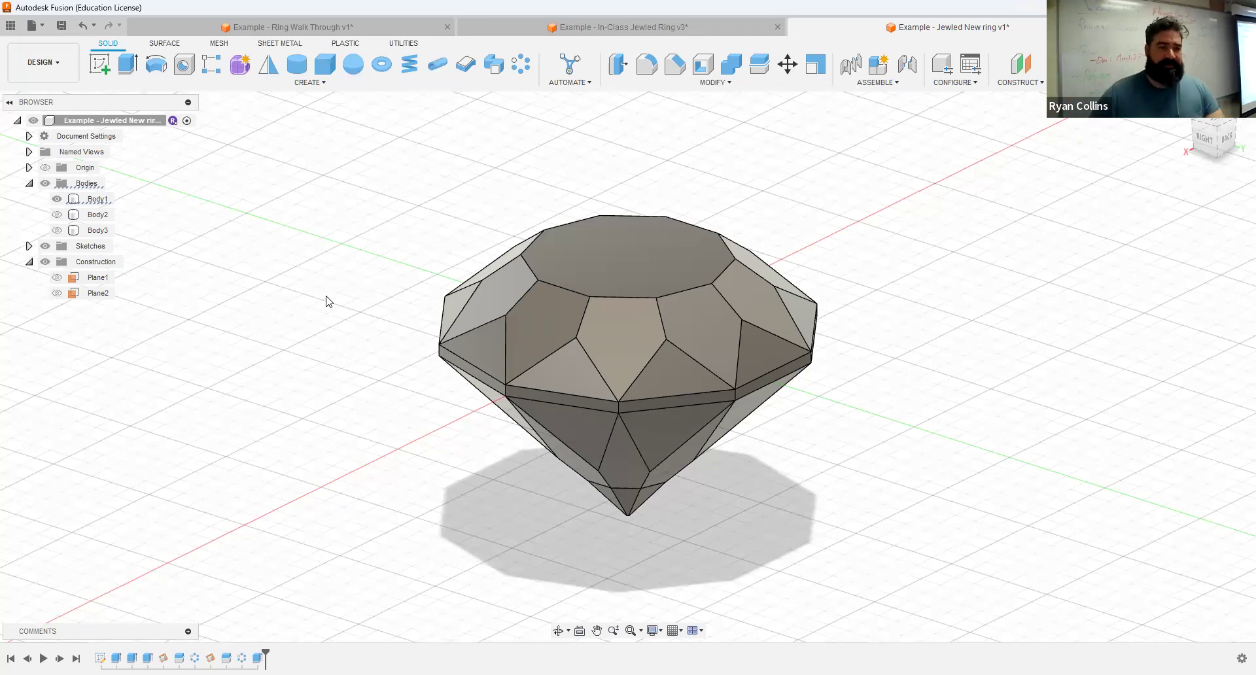
Step: Rename the visible body Jewel and collapse the list of bodies
double_click(97, 199)
type("Jew")
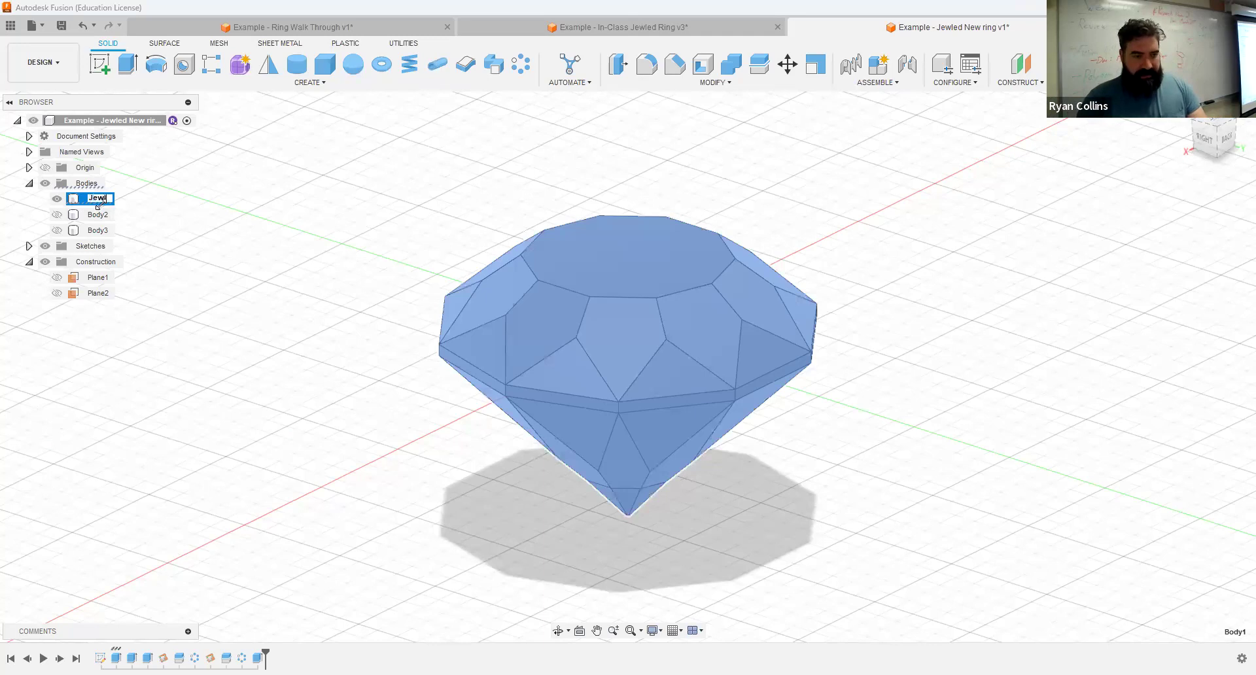
type("el")
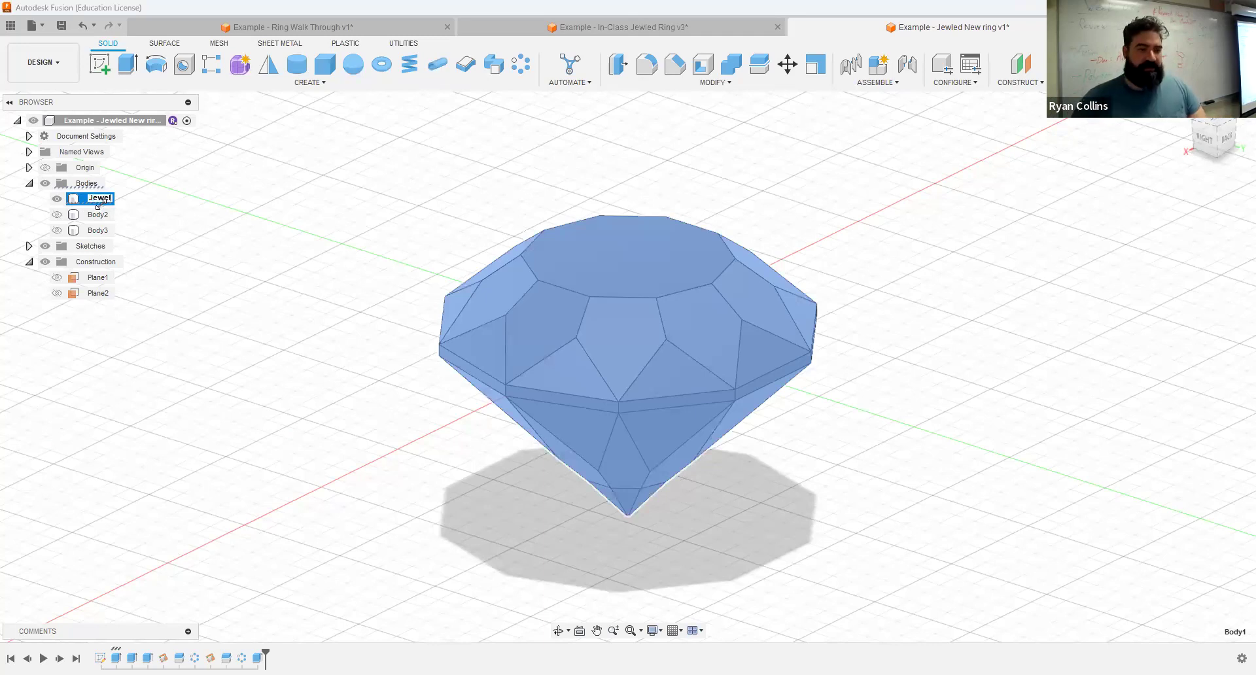
key("Return")
key("Escape")
left_click(30, 185)
Step: Create a sketch on the vertical YZ origin plane through the jewel's centre, with free space below the jewel in view
middle_click_drag(1020, 332, 728, 365)
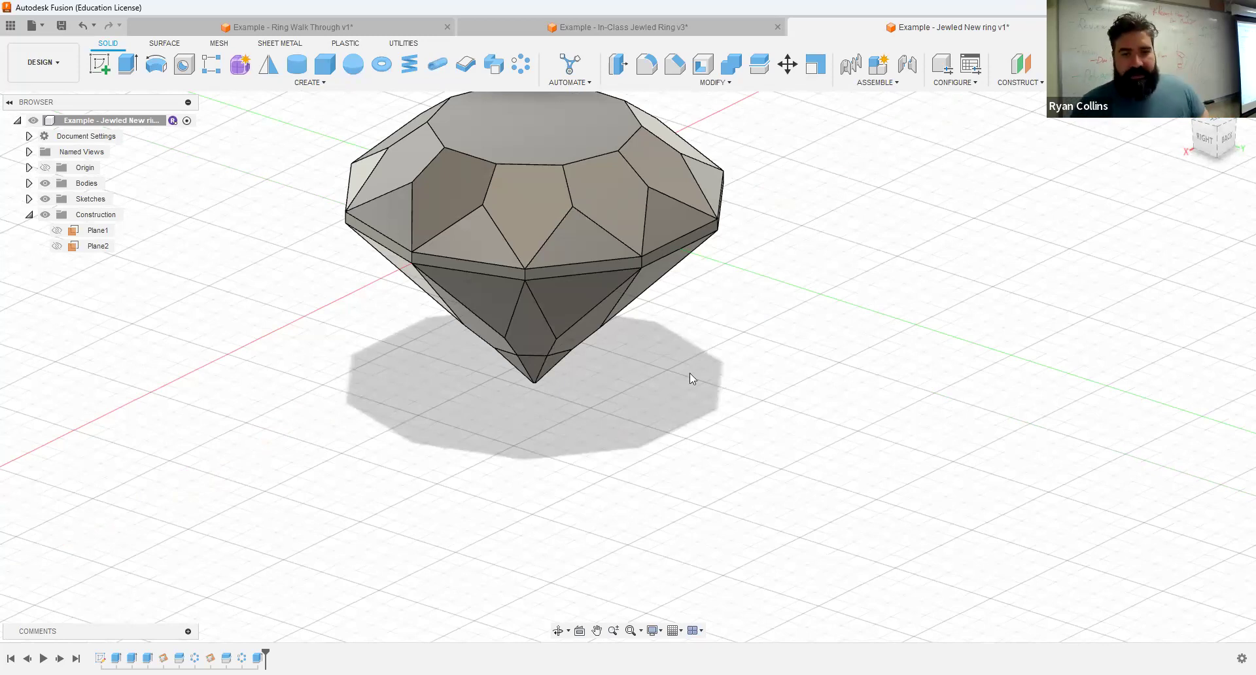
scroll(715, 301, "down", 2)
scroll(714, 301, "down", 2)
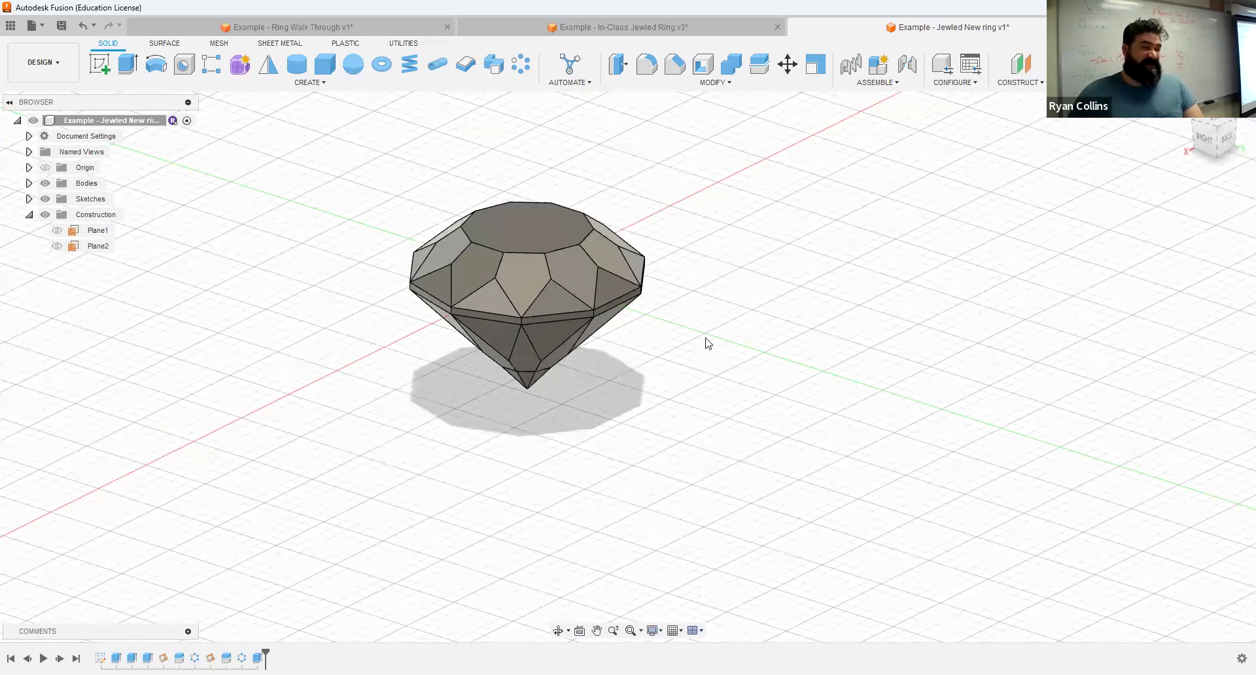
middle_click_drag(704, 342, 693, 294)
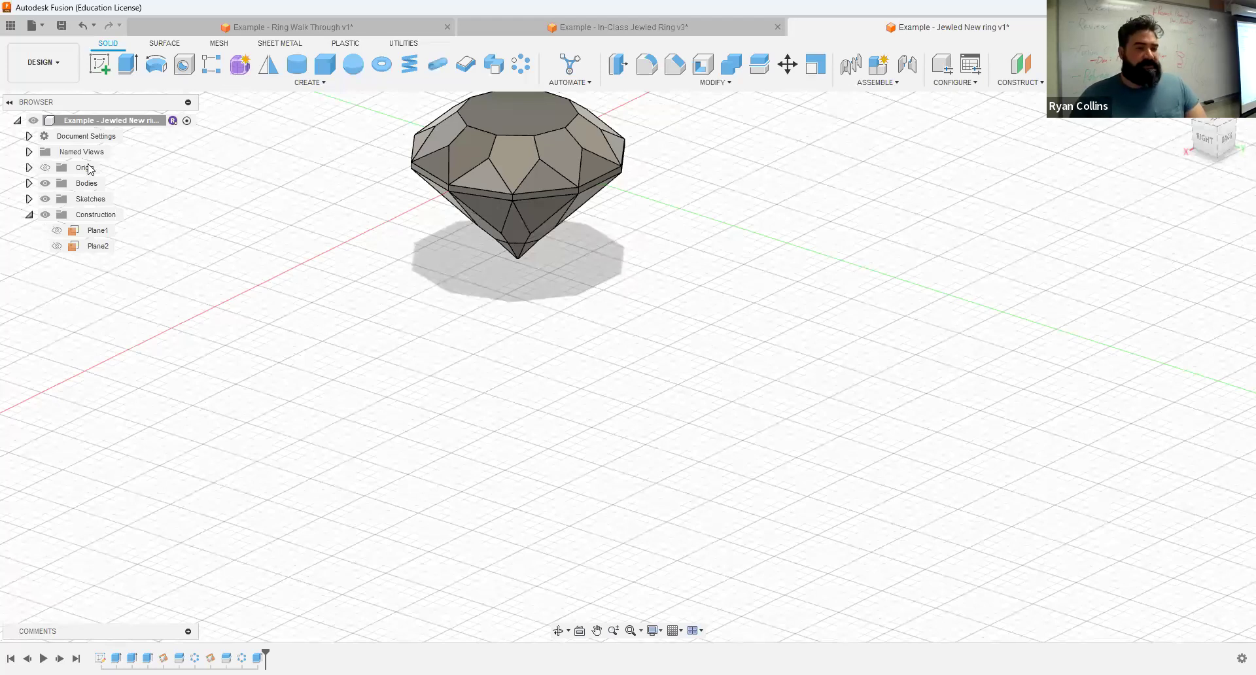
left_click(106, 68)
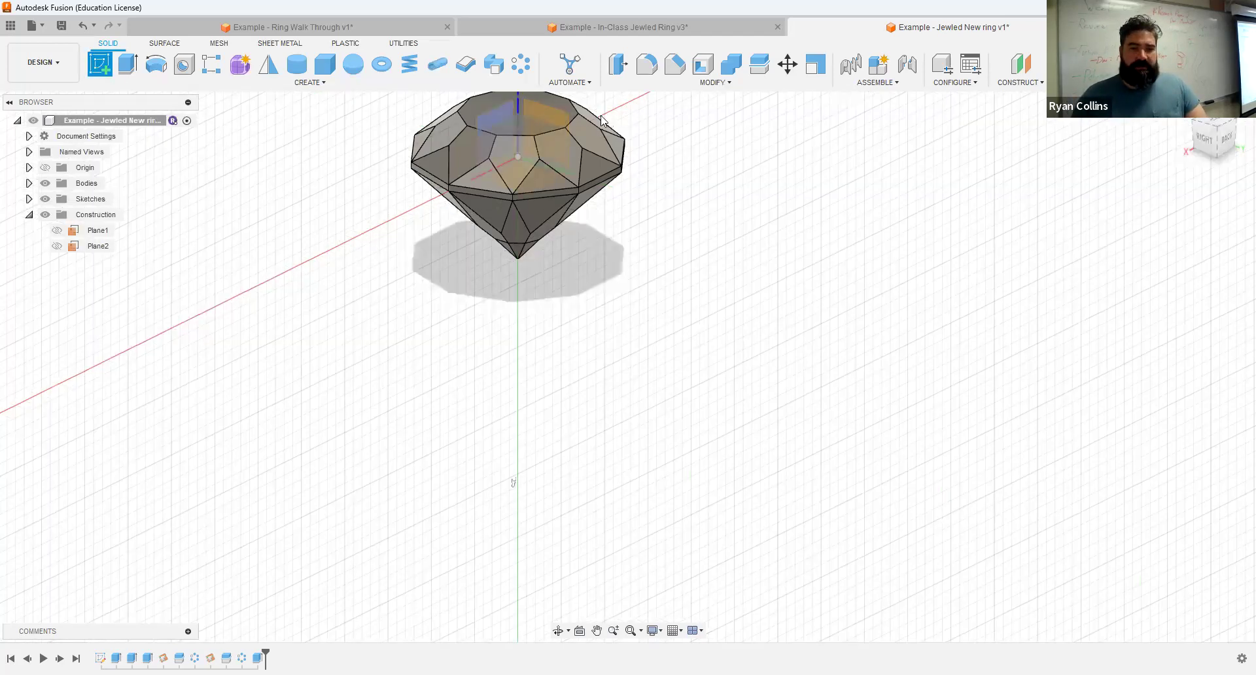
left_click(551, 118)
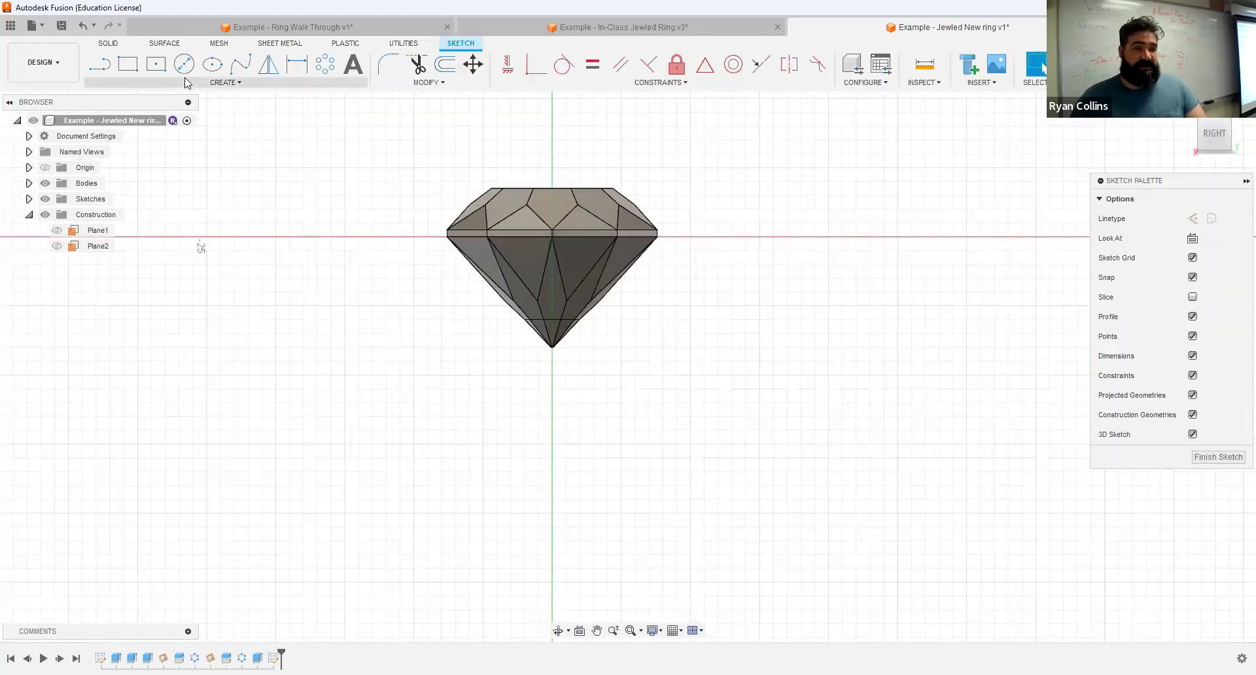
Step: Draw a 2-point circle with a diameter of 90 mm, starting on the vertical axis just below the jewel's tip and extending downward
left_click(223, 82)
mouse_move(112, 127)
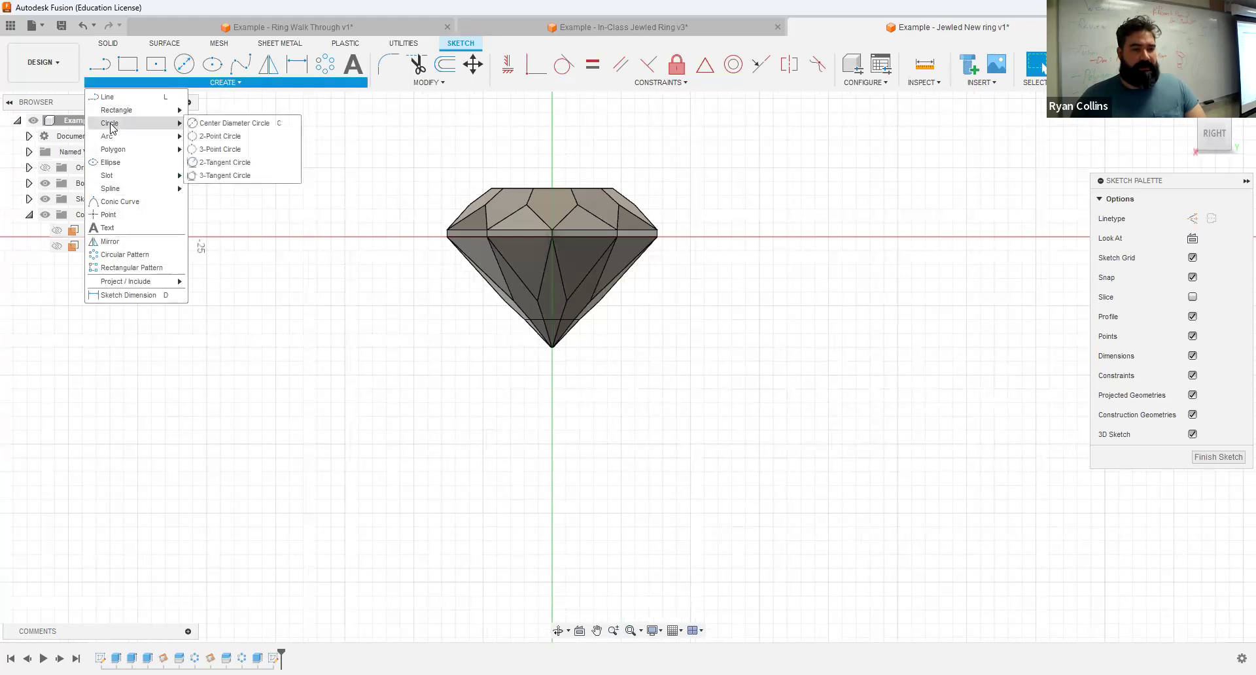
left_click(211, 138)
scroll(552, 356, "up", 3)
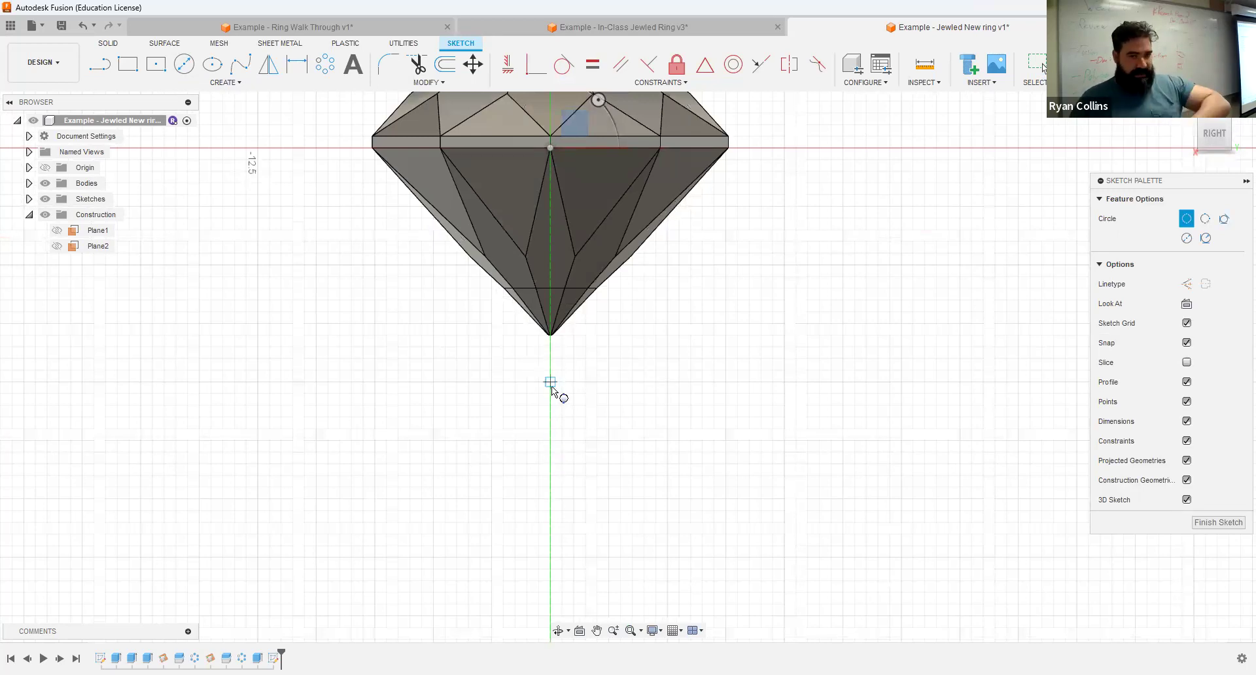
left_click(550, 440)
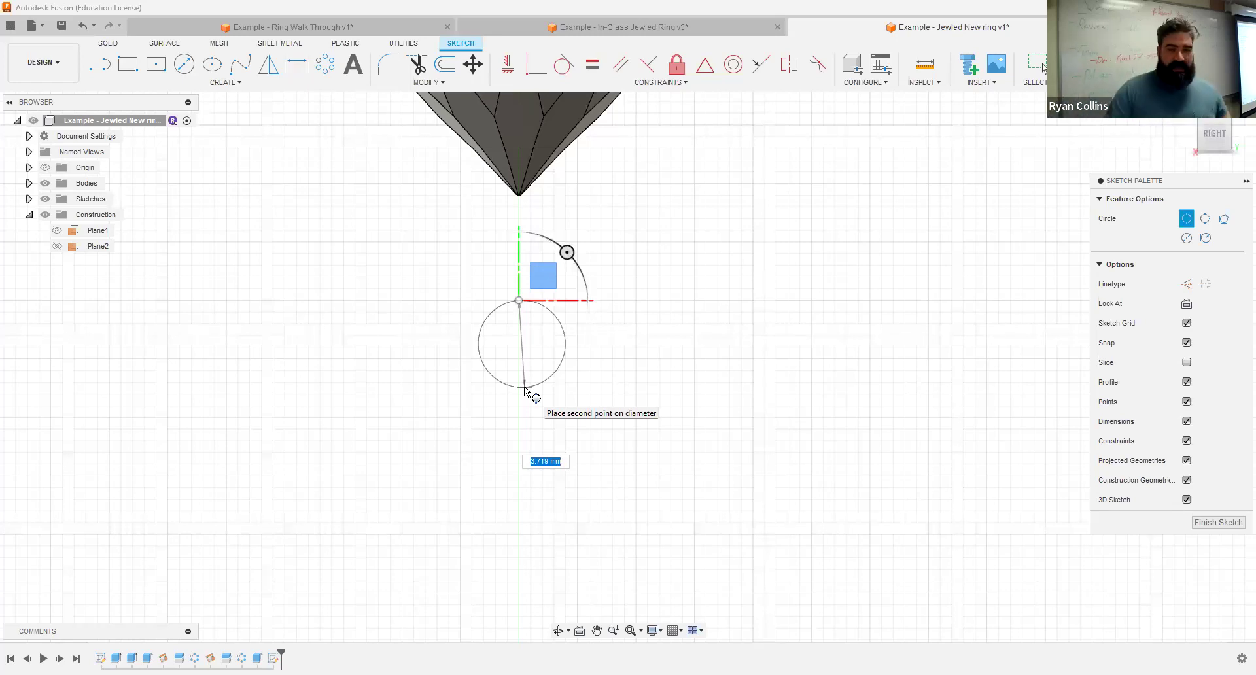
type("90")
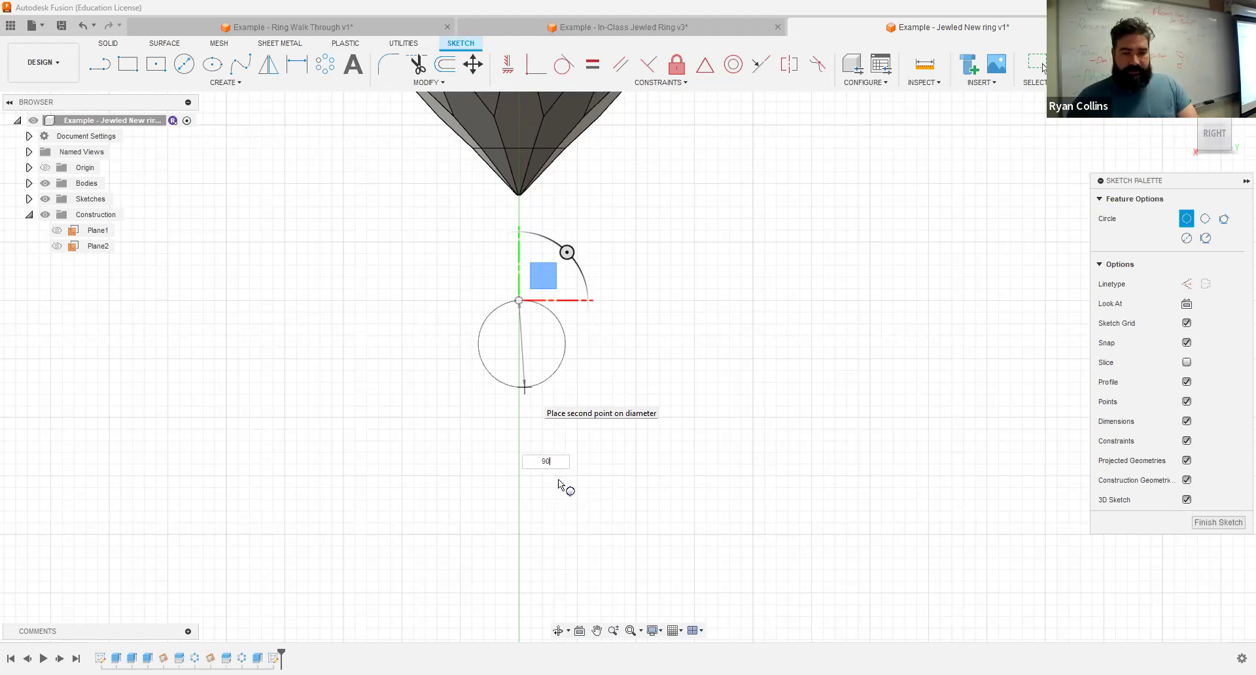
key("Return")
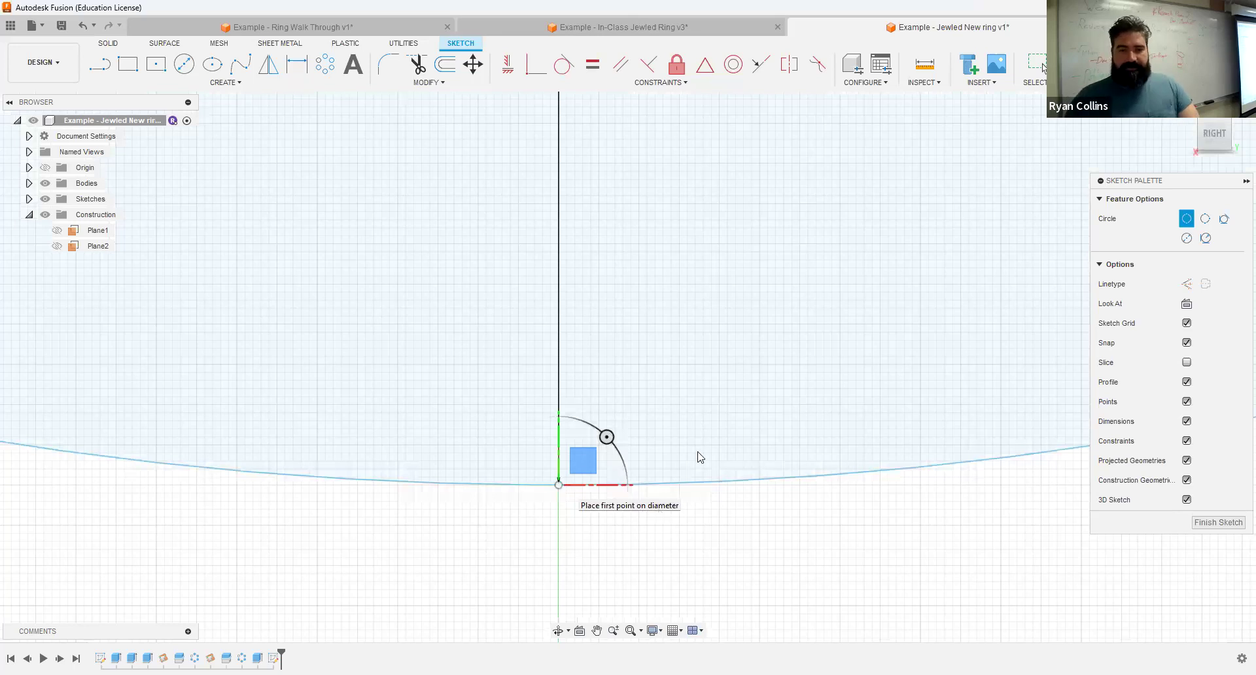
key("Escape")
scroll(698, 452, "down", 10)
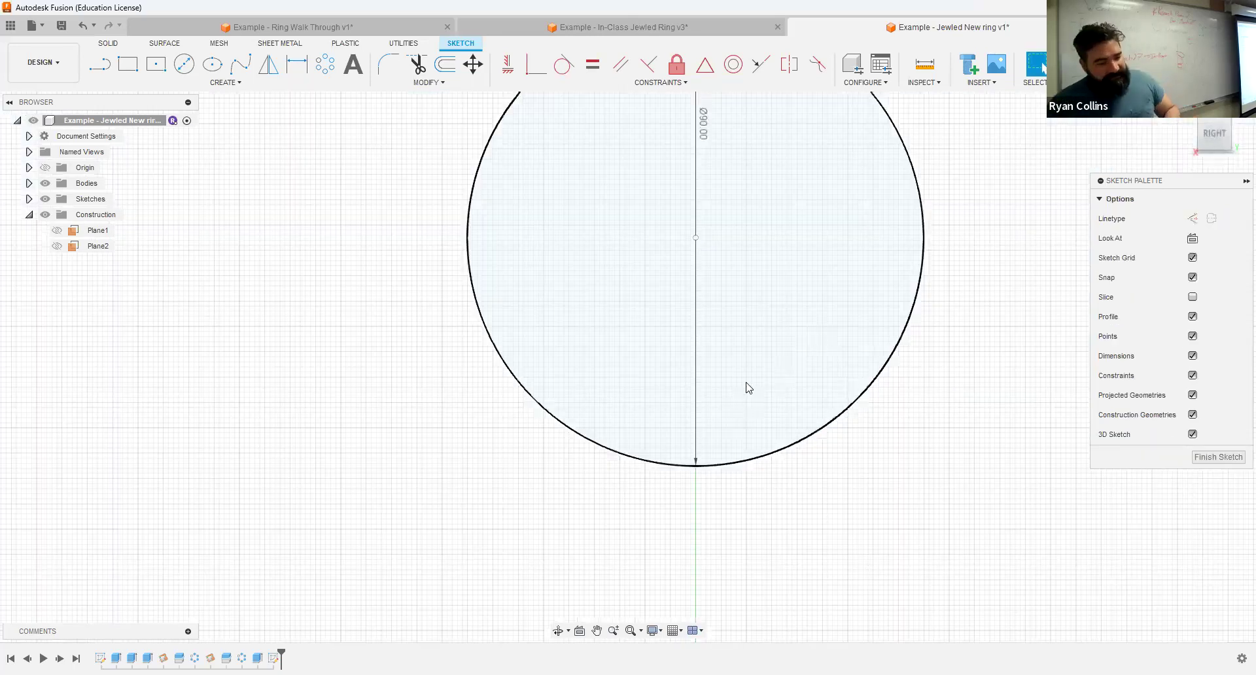
scroll(748, 388, "down", 3)
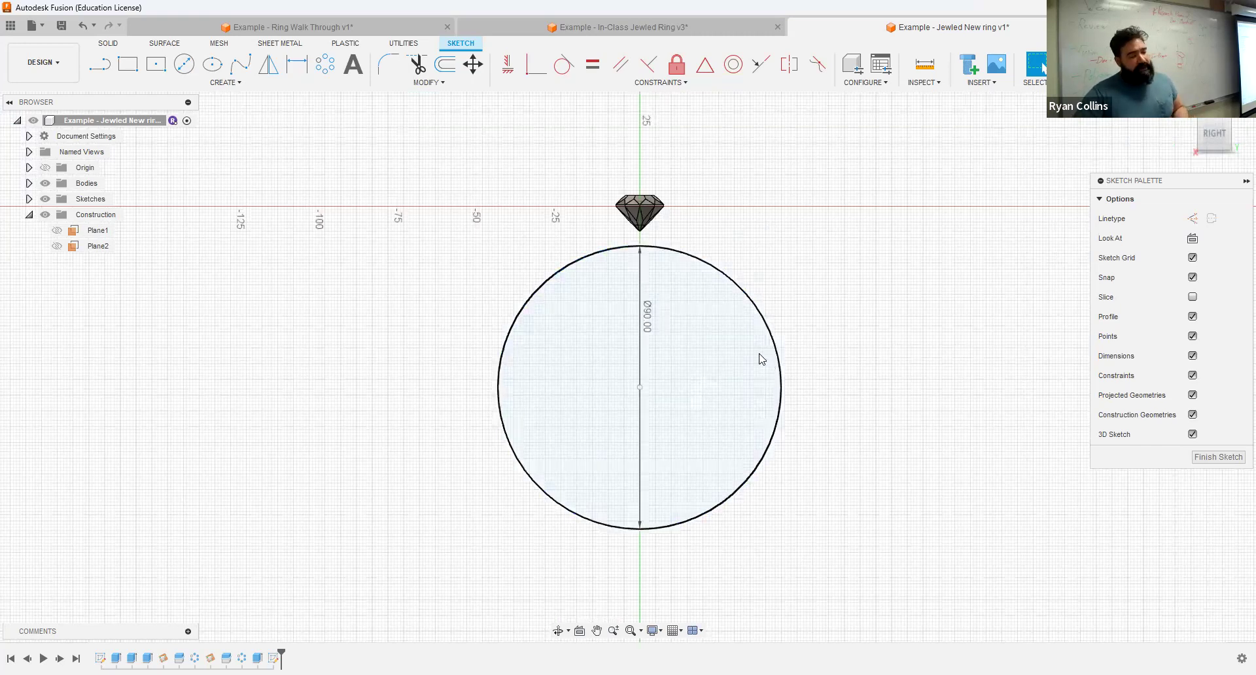
Step: Finish the circle sketch and expand the list of sketches
left_click(850, 328)
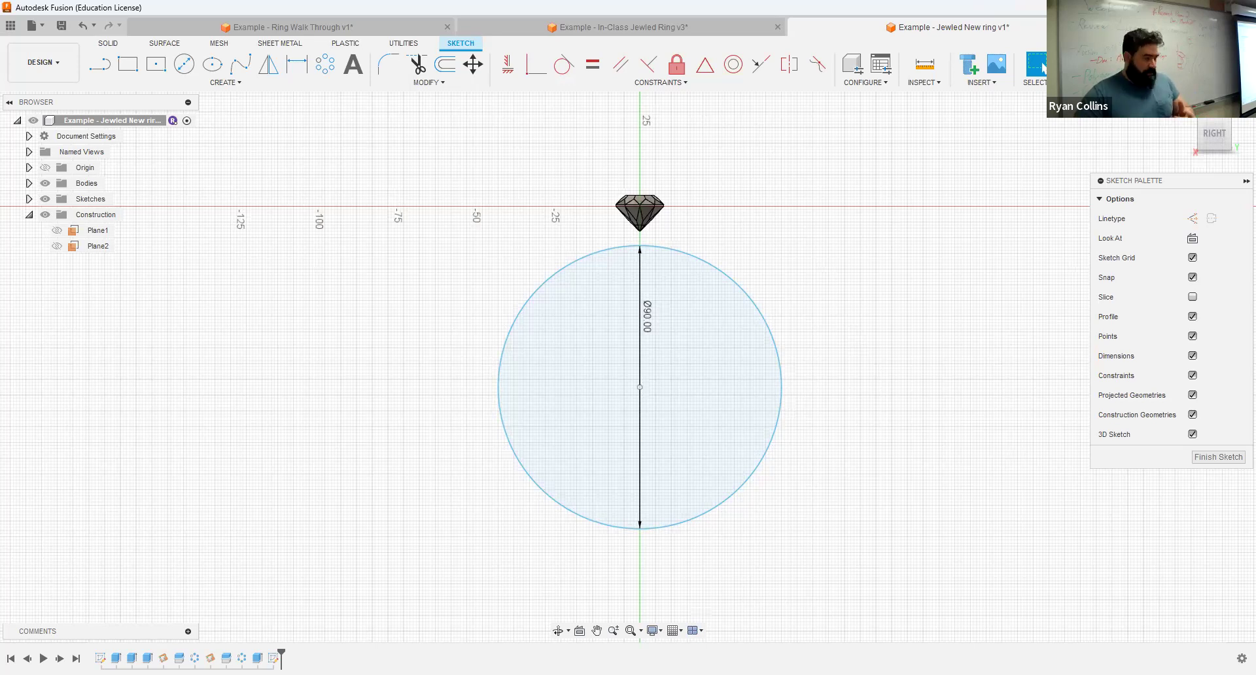
left_click(1082, 66)
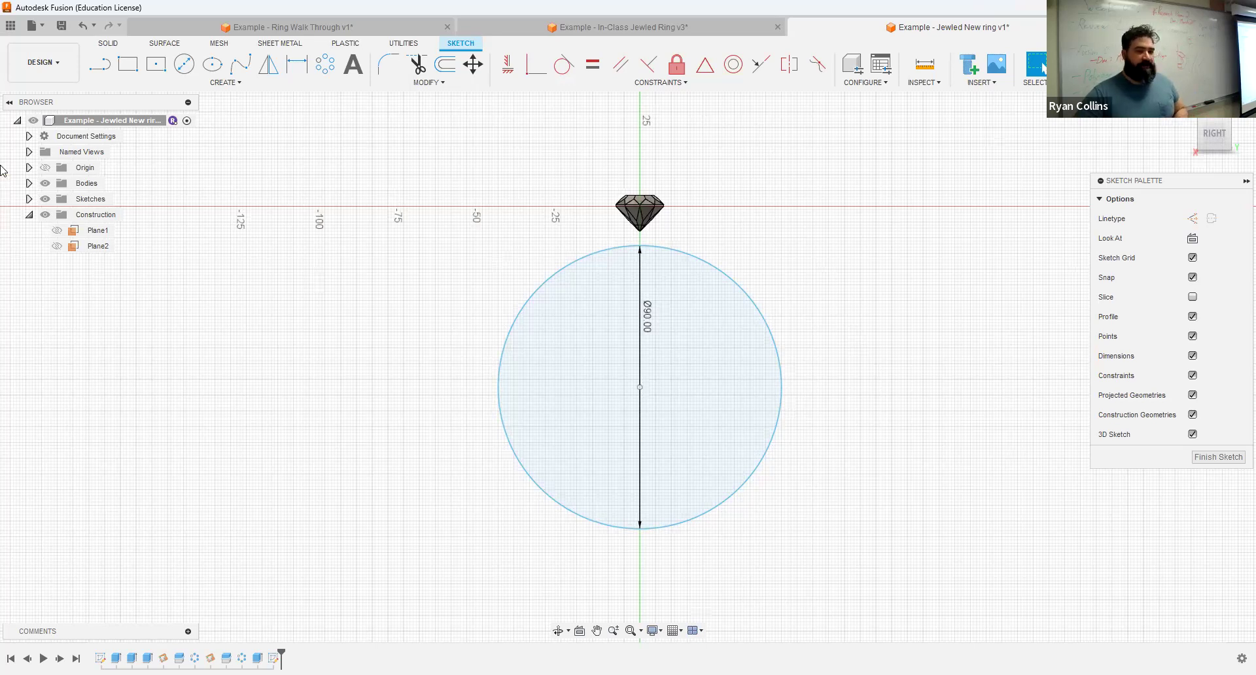
left_click(28, 199)
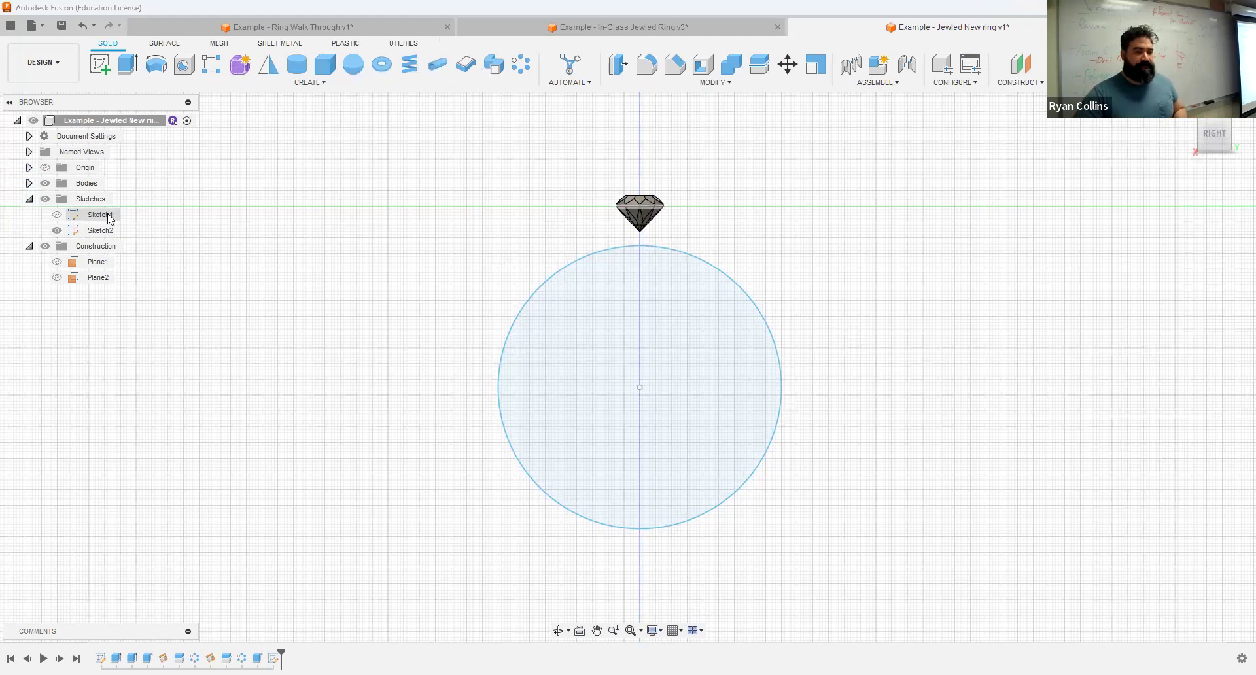
left_click(104, 231)
double_click(105, 231)
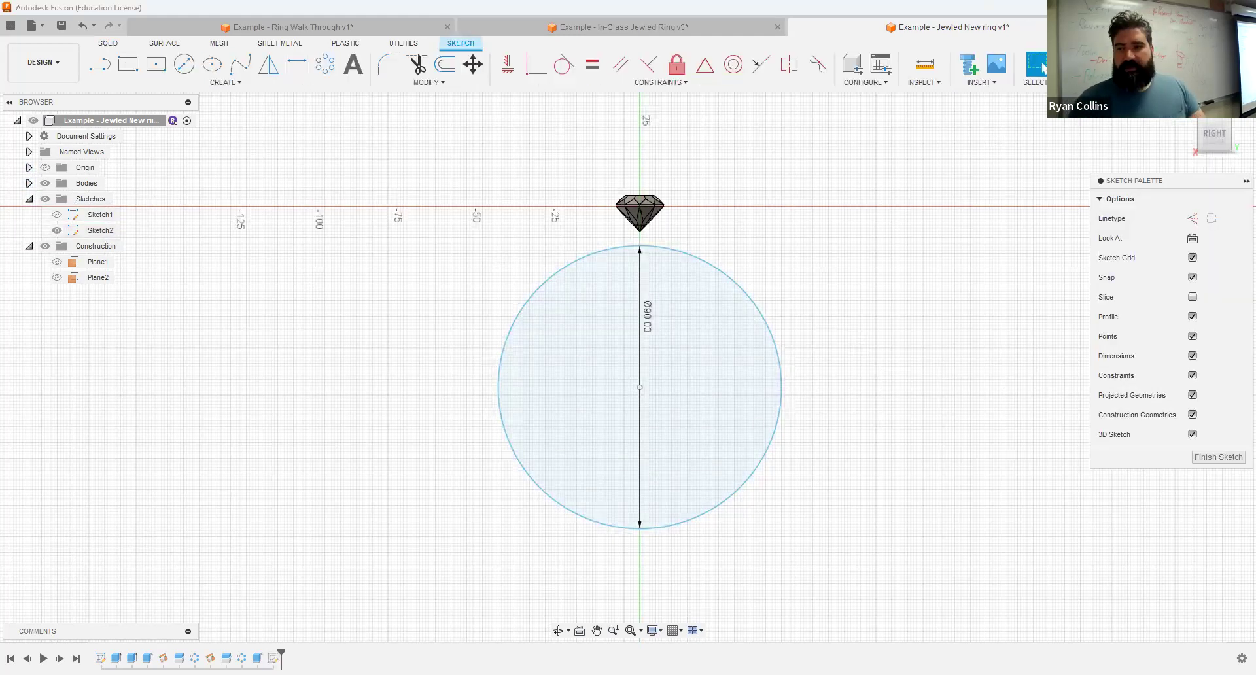
left_click(1081, 65)
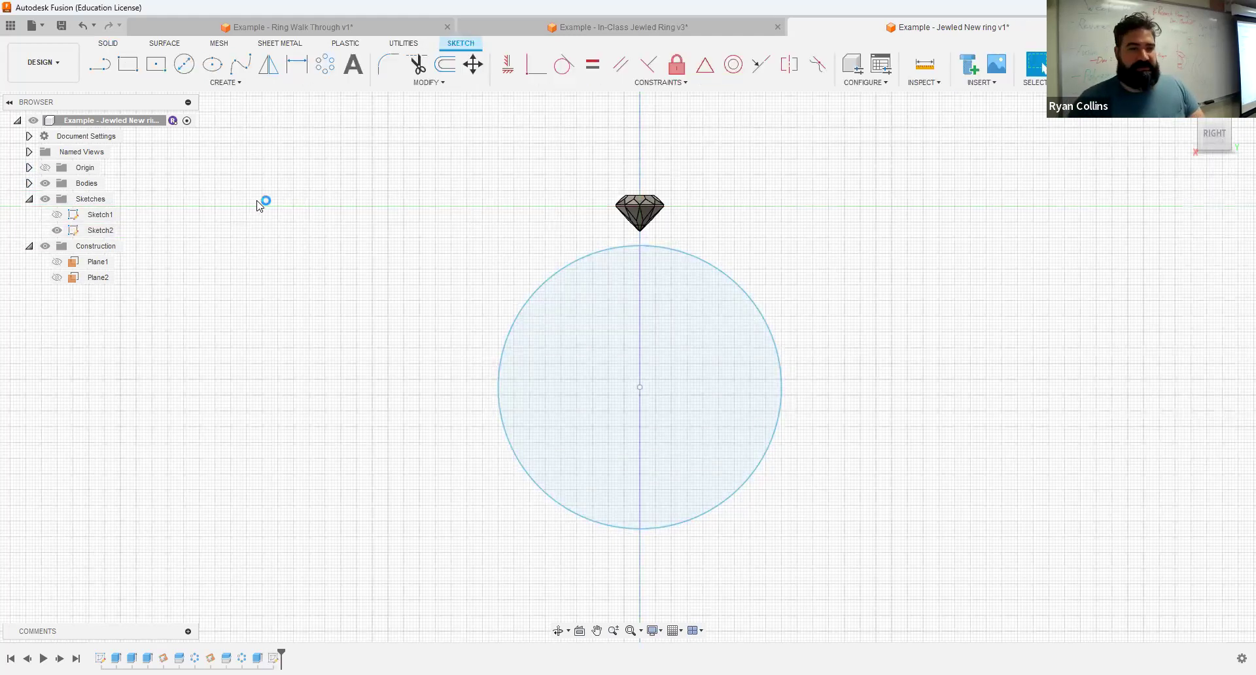
Step: Rename the sketch holding the 90 mm circle as Circle
left_click(101, 229)
left_click(101, 229)
type("Ci")
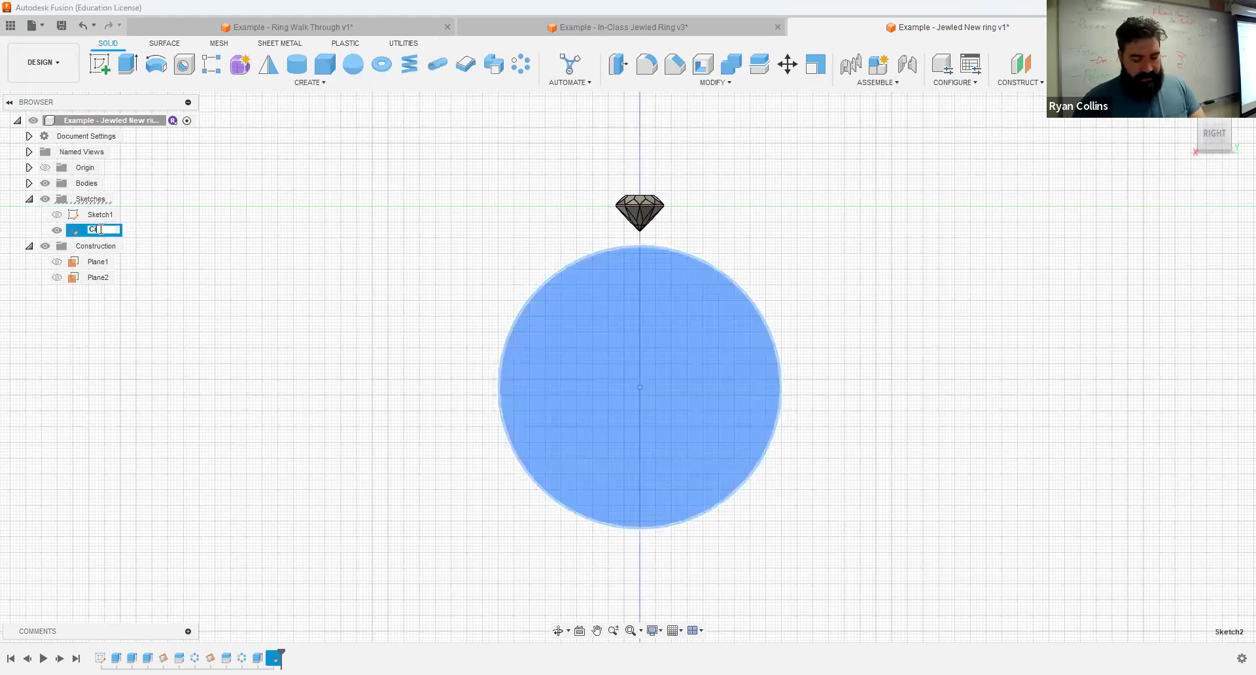
type("rcle")
key("Return")
left_click(268, 327)
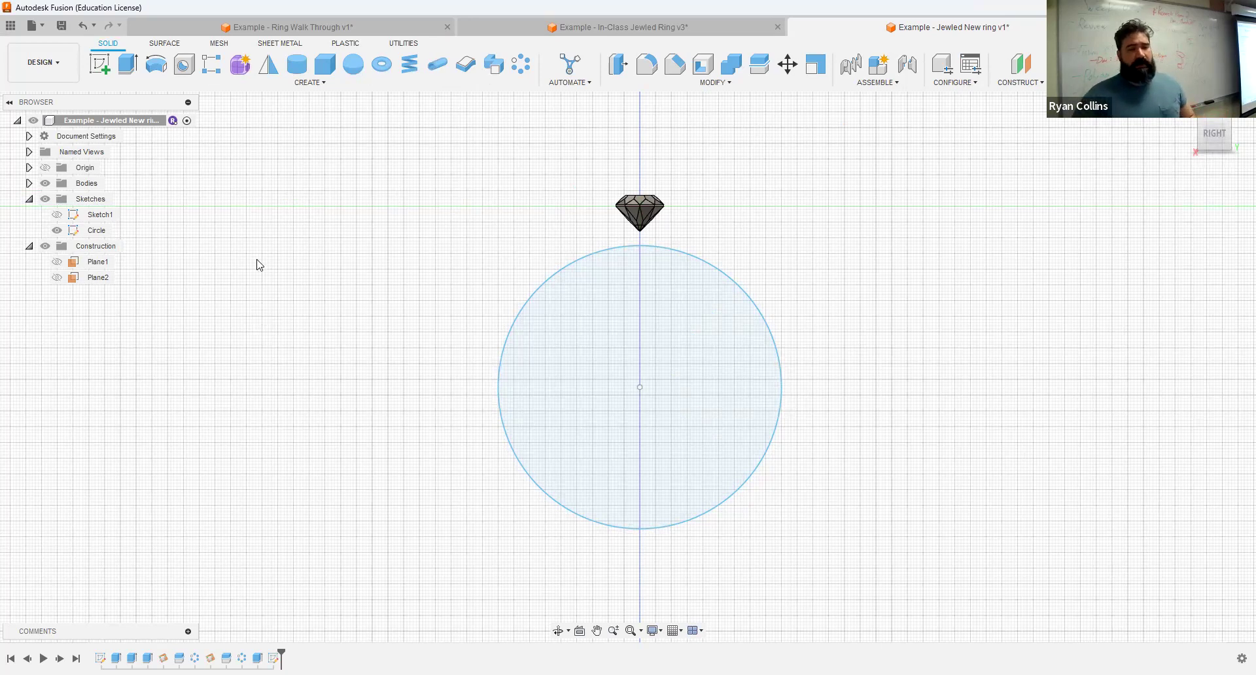
Step: Create a sketch on the vertical XZ origin plane, perpendicular to the circle's plane, with the area below the jewel in view
middle_click_drag(305, 367, 403, 361, "shift")
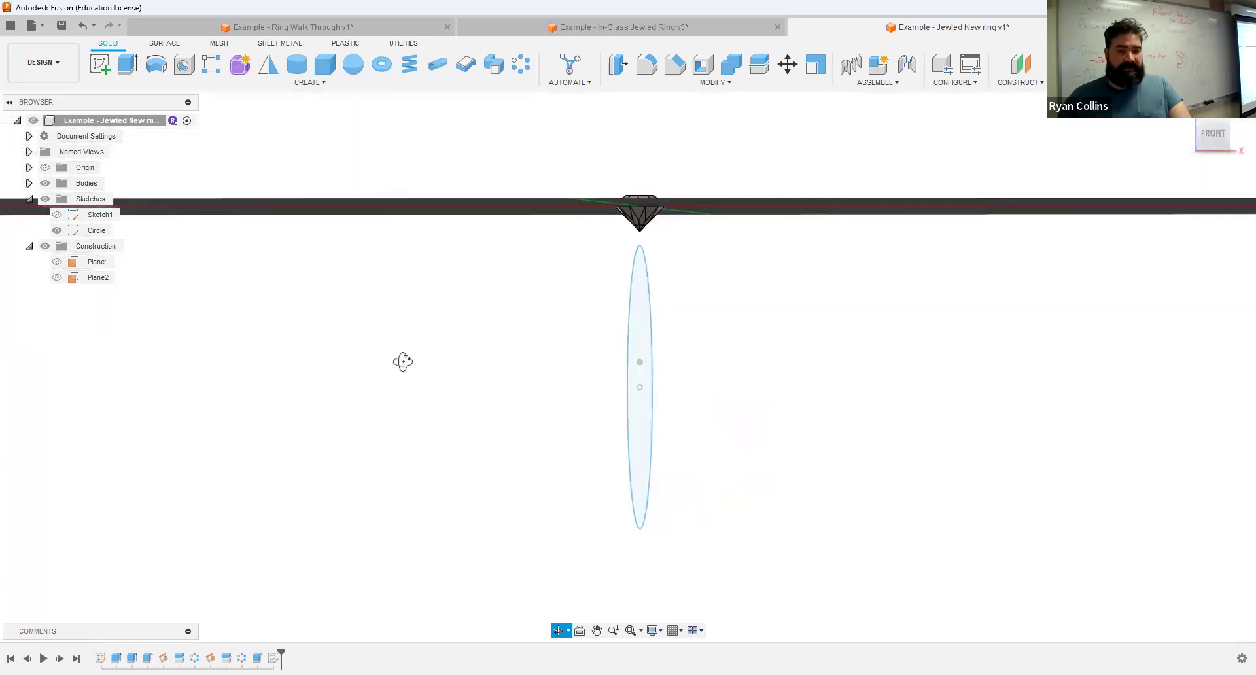
left_click(99, 64)
left_click(700, 173)
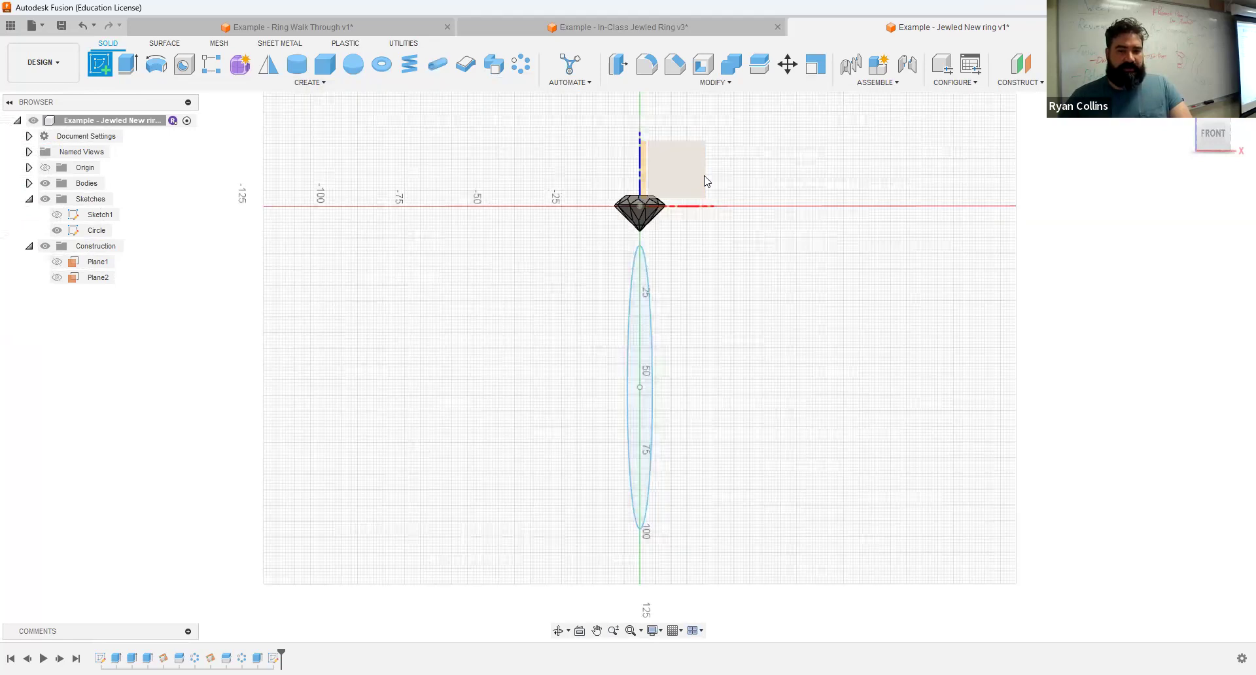
middle_click_drag(697, 178, 702, 172, "shift")
left_click(687, 165)
mouse_move(654, 342)
middle_mouse_down()
mouse_move(620, 329)
mouse_move(582, 237)
middle_mouse_up()
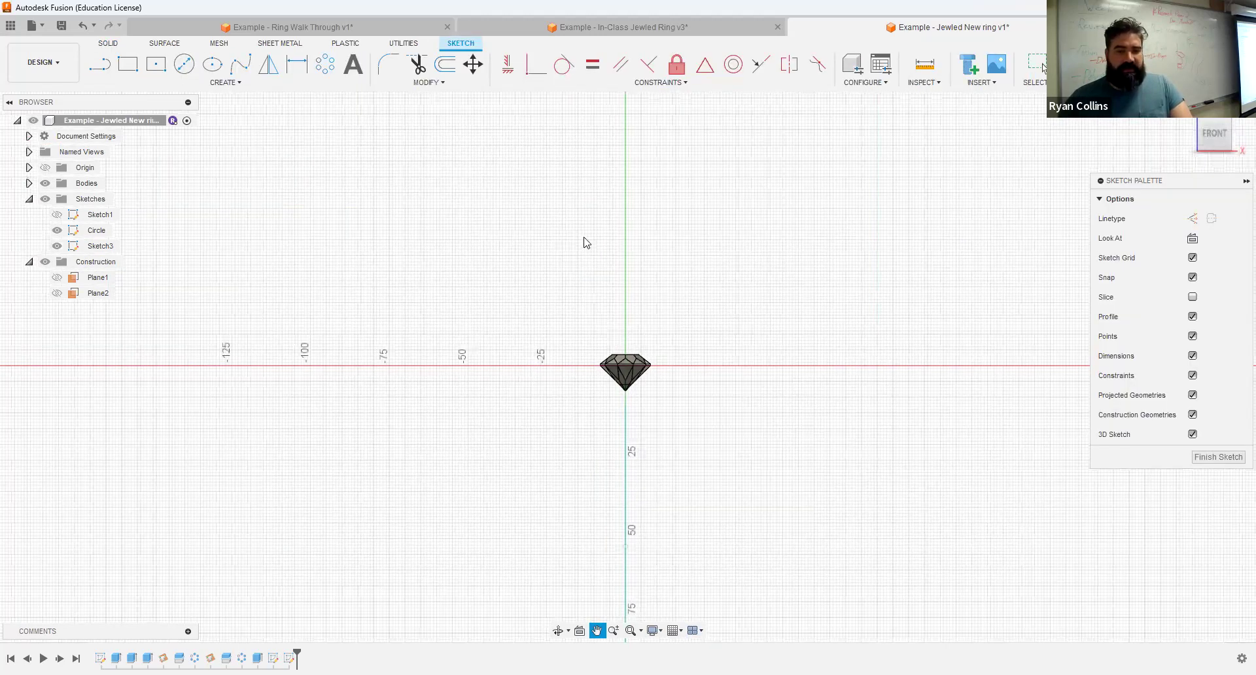
scroll(562, 220, "up", 3)
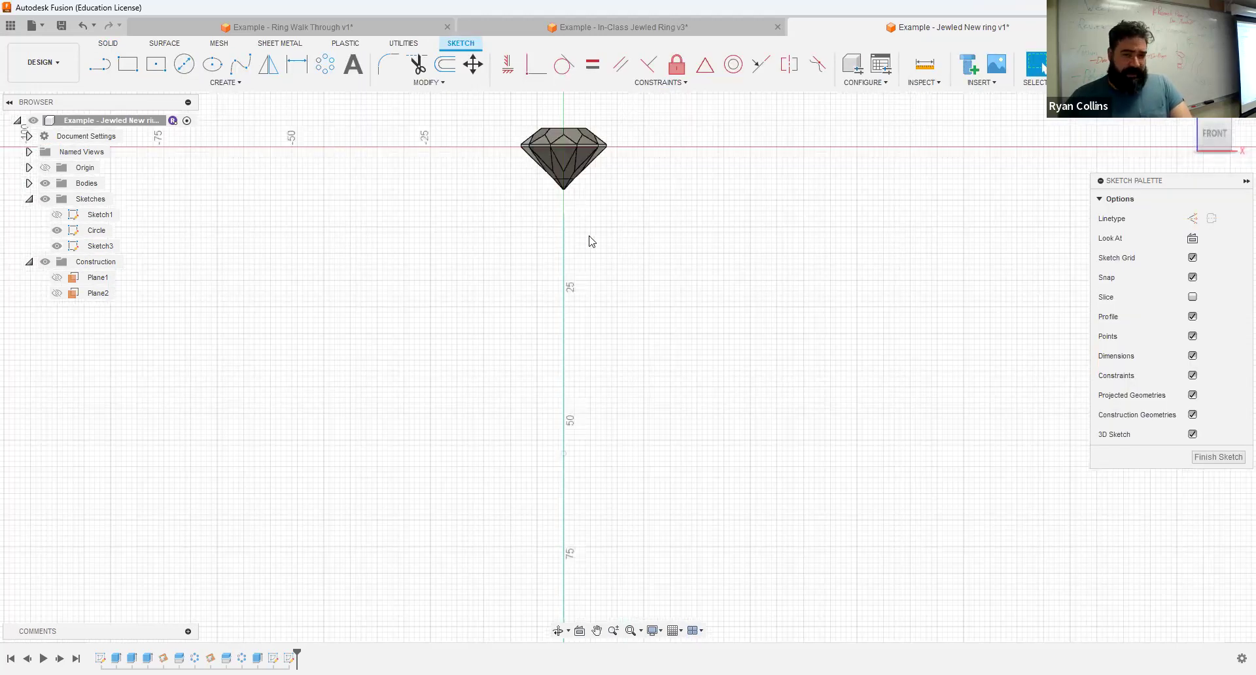
Step: Project the 90 mm circle into the new sketch with the projection link kept on
left_click(566, 247)
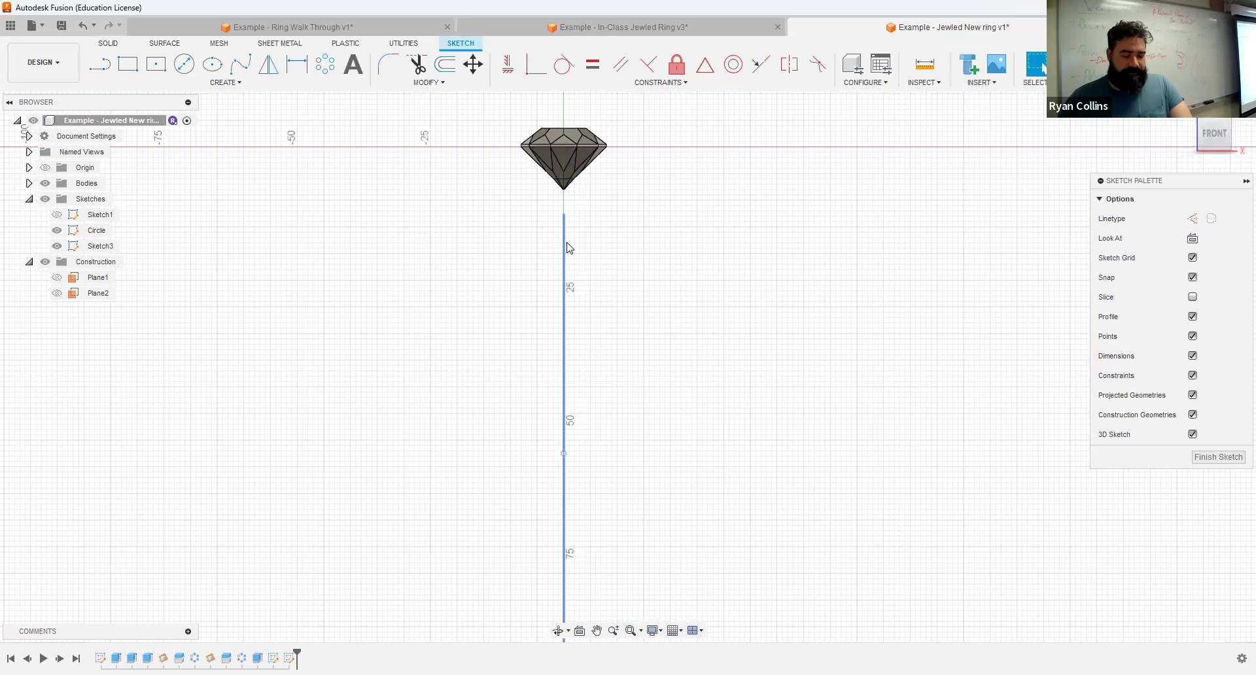
middle_click_drag(625, 295, 606, 272, "shift")
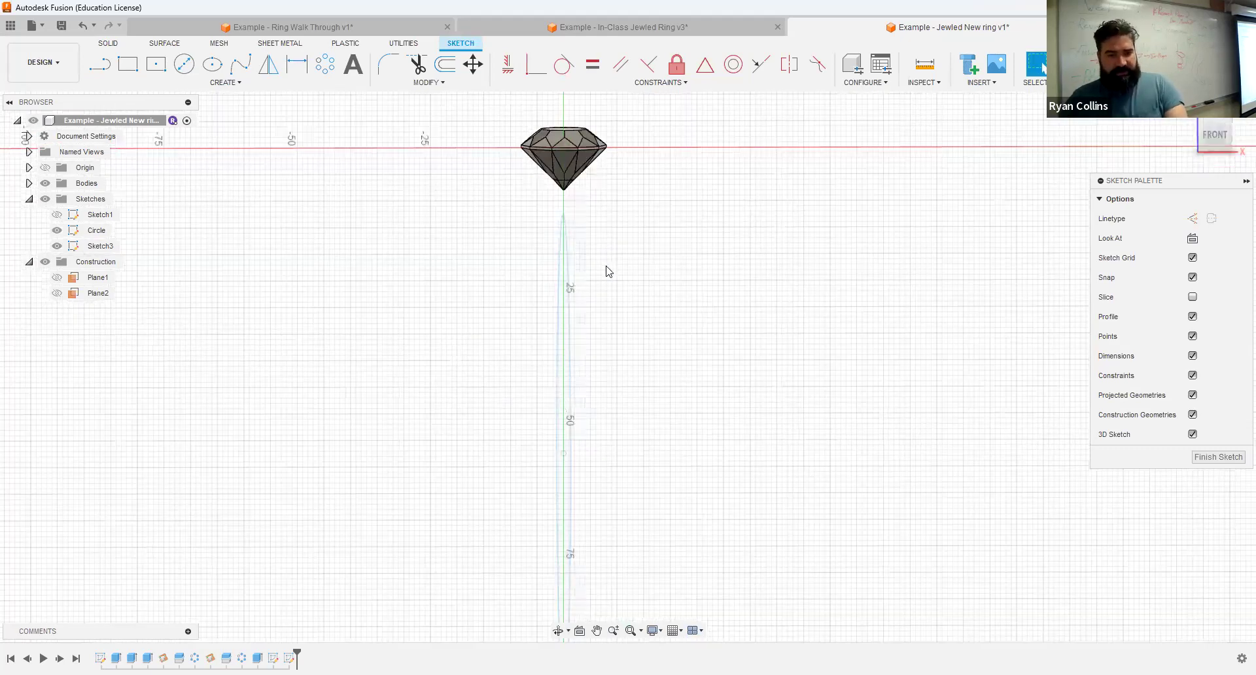
key("p")
left_click(566, 271)
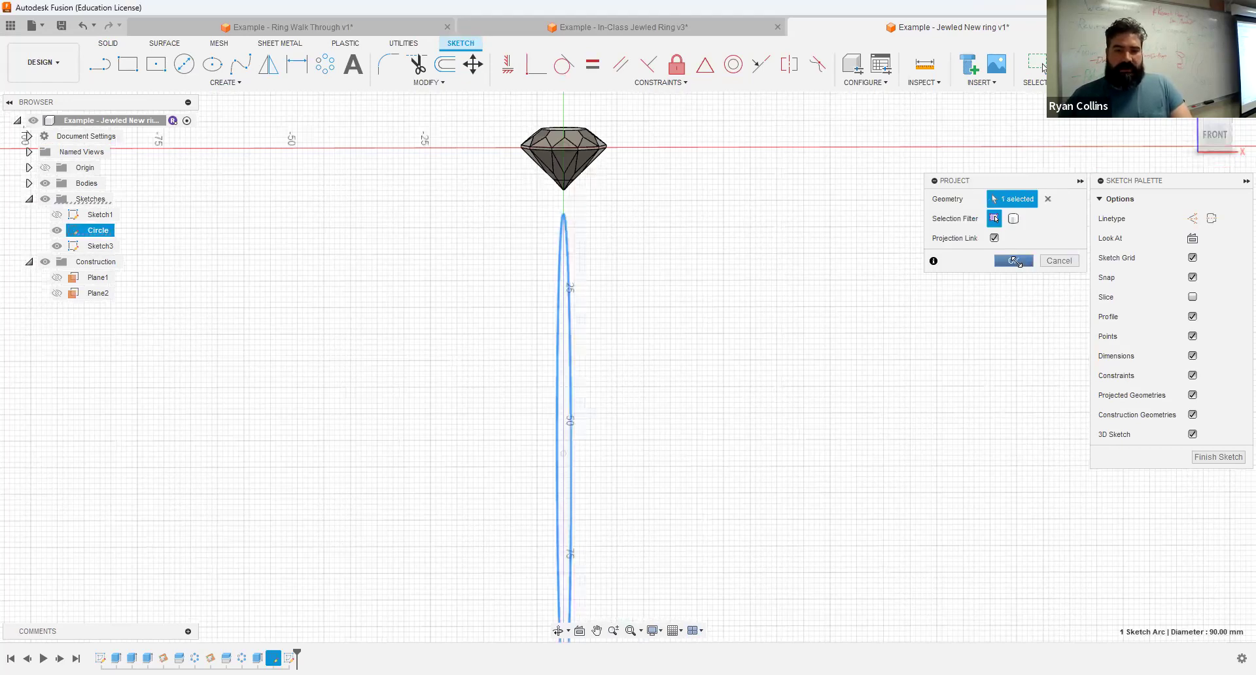
left_click(1014, 261)
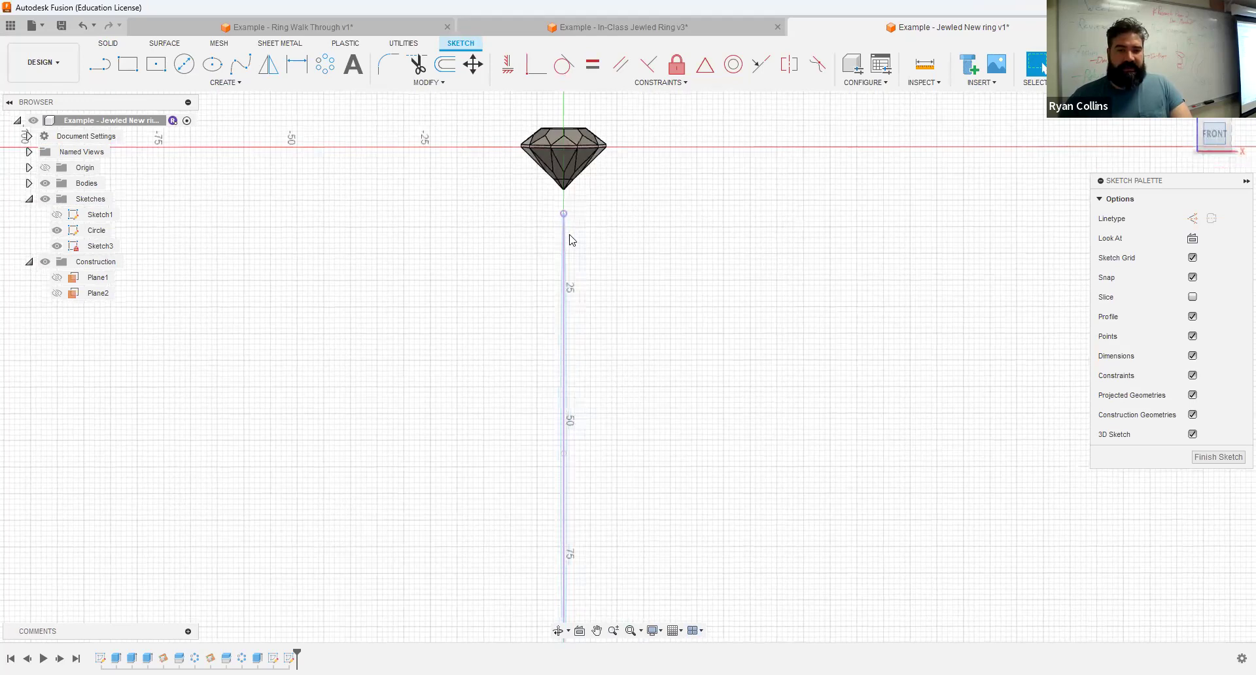
Step: Sketch an ellipse about 30 mm wide, centered on the upper end of the projected line just below the jewel
scroll(569, 235, "up", 3)
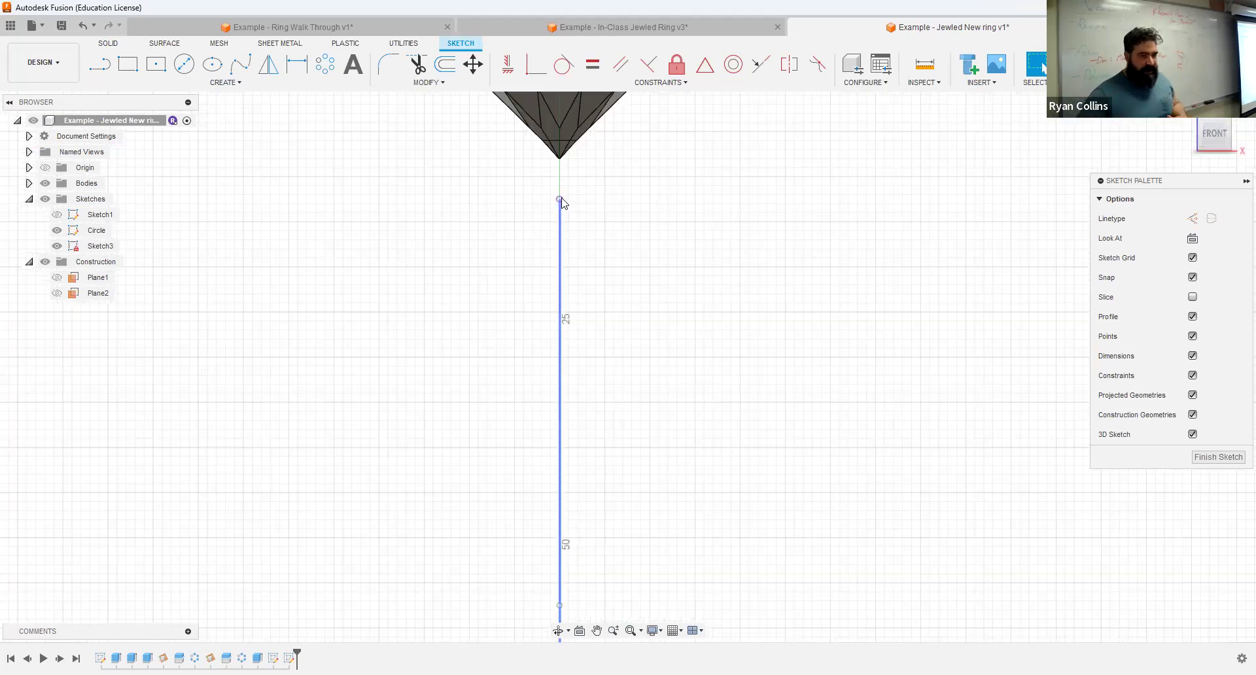
scroll(756, 395, "down", 4)
mouse_move(728, 373)
middle_mouse_down()
mouse_move(680, 174)
mouse_move(664, 265)
middle_mouse_up()
scroll(729, 373, "down", 1)
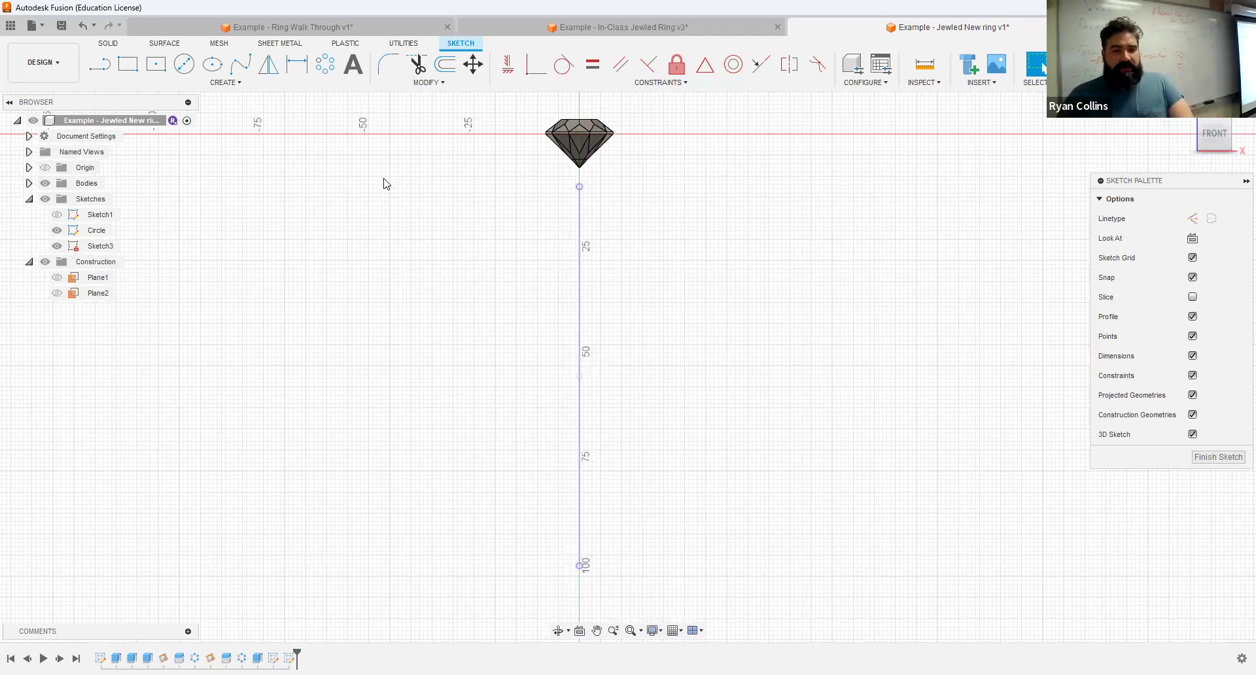
left_click(215, 66)
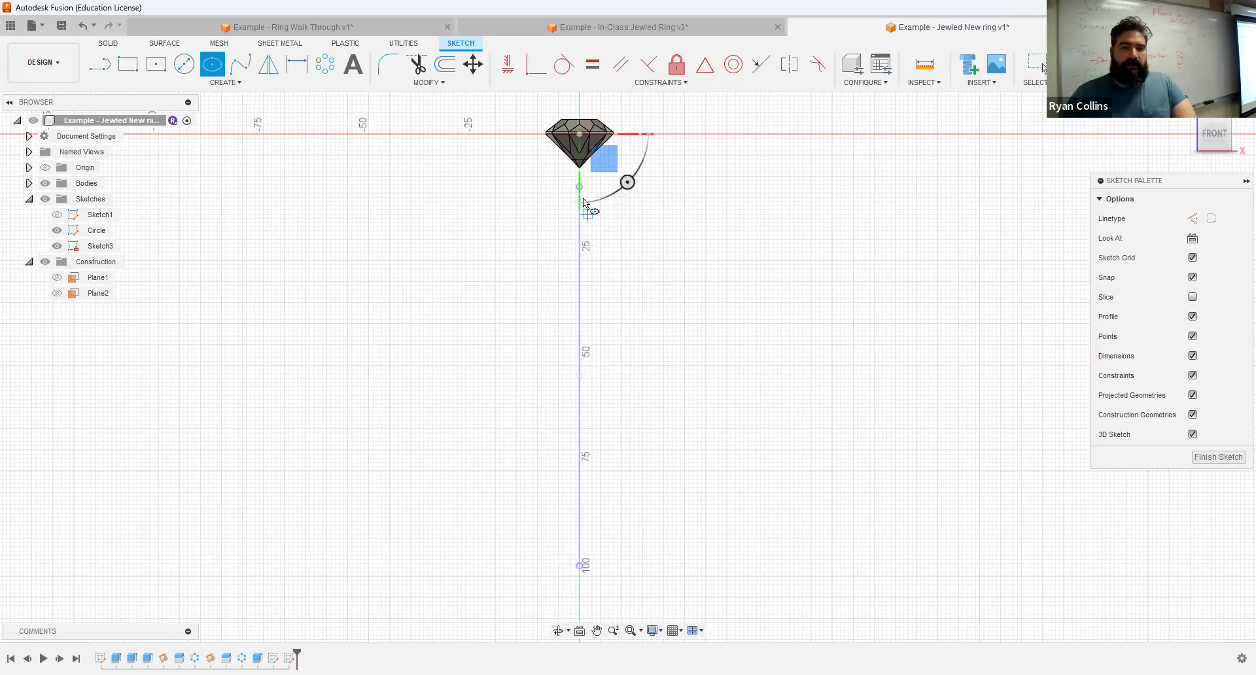
scroll(586, 203, "down", 1)
scroll(527, 195, "down", 1)
scroll(528, 196, "up", 3)
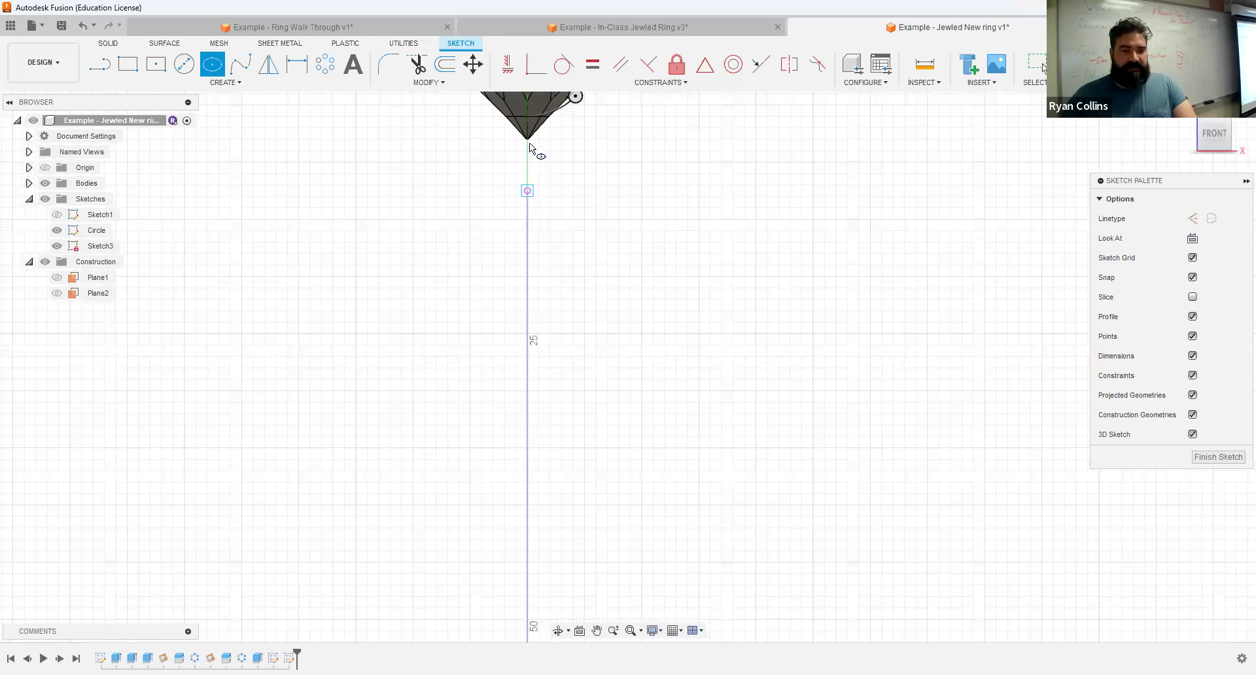
left_click(527, 190)
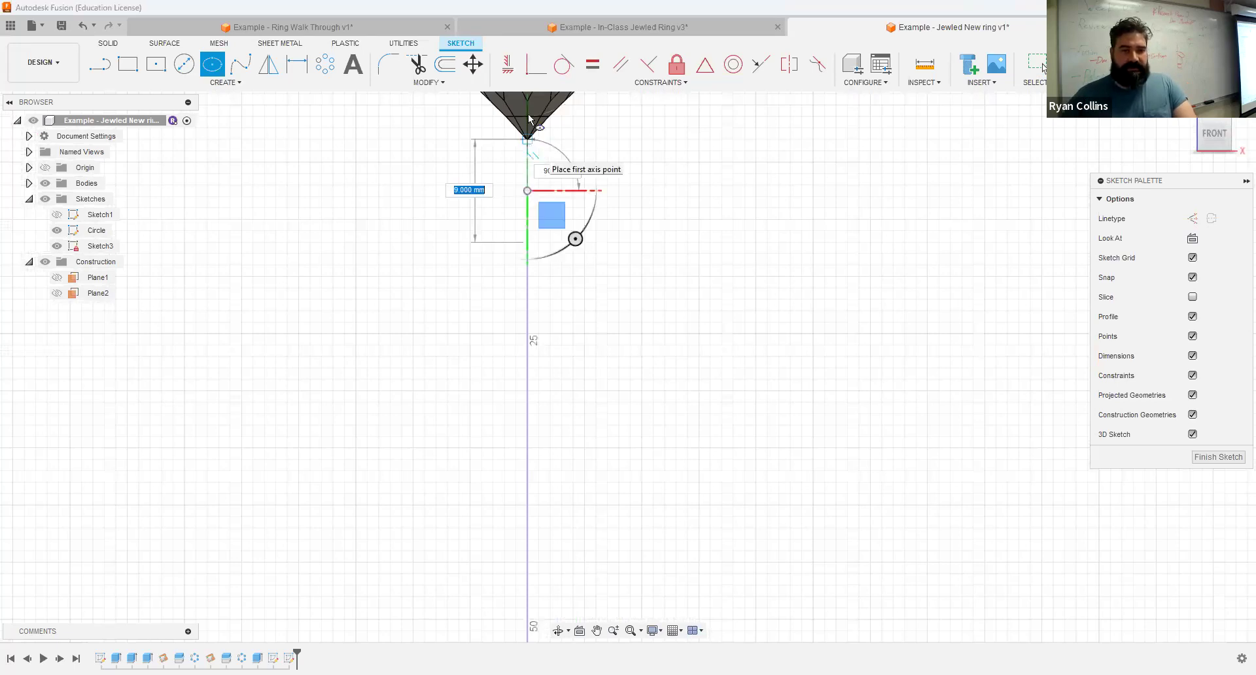
left_click(355, 185)
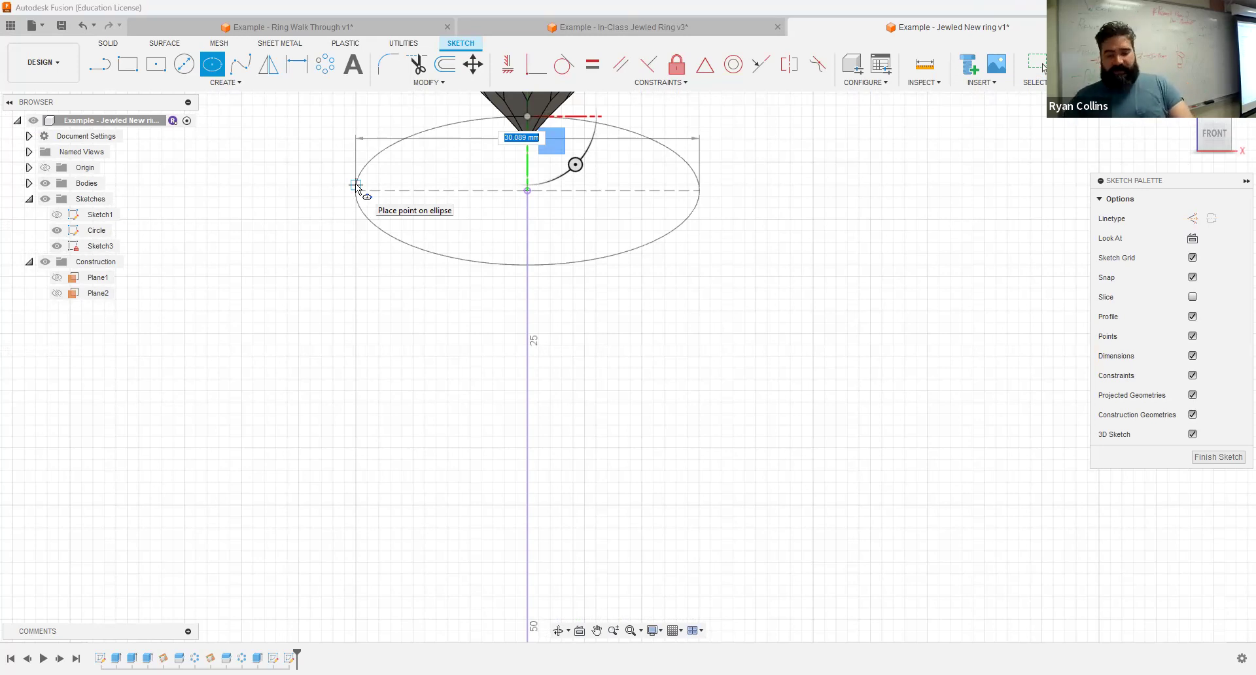
left_click(355, 186)
key("Escape")
scroll(649, 237, "down", 2)
scroll(650, 237, "down", 2)
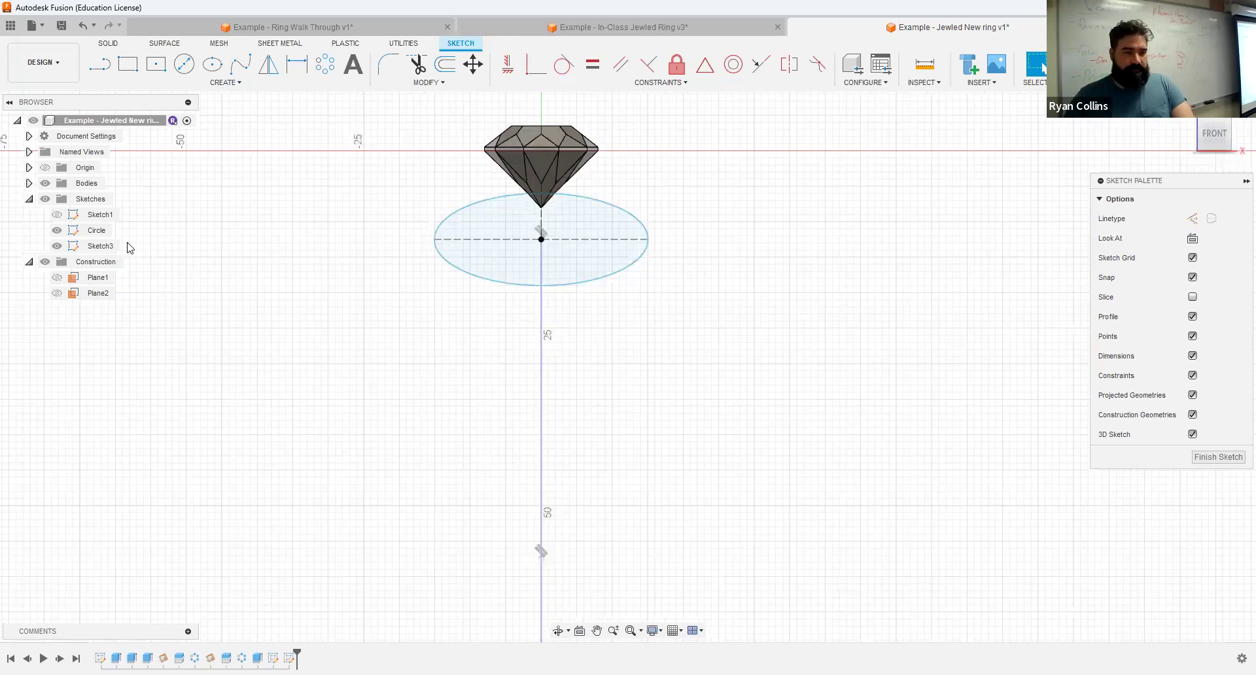
Step: Expand the list of bodies and hide the Jewel body
left_click(30, 183)
left_click(56, 199)
scroll(573, 309, "up", 3)
scroll(693, 345, "down", 3)
middle_click_drag(665, 399, 649, 359)
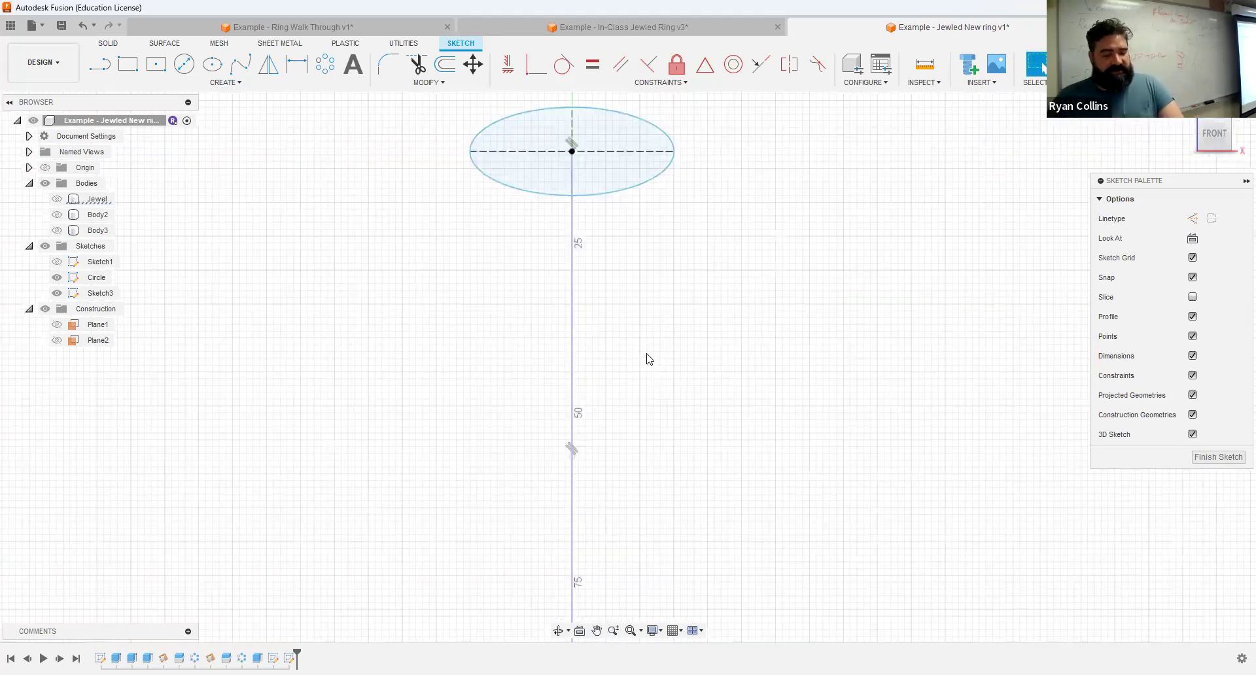
Step: Sketch a center rectangle 50 mm wide and about 10 mm high on the vertical axis, just below the projected line's lower end
scroll(711, 336, "down", 3)
middle_click_drag(726, 328, 738, 325, "shift")
left_click(1211, 143)
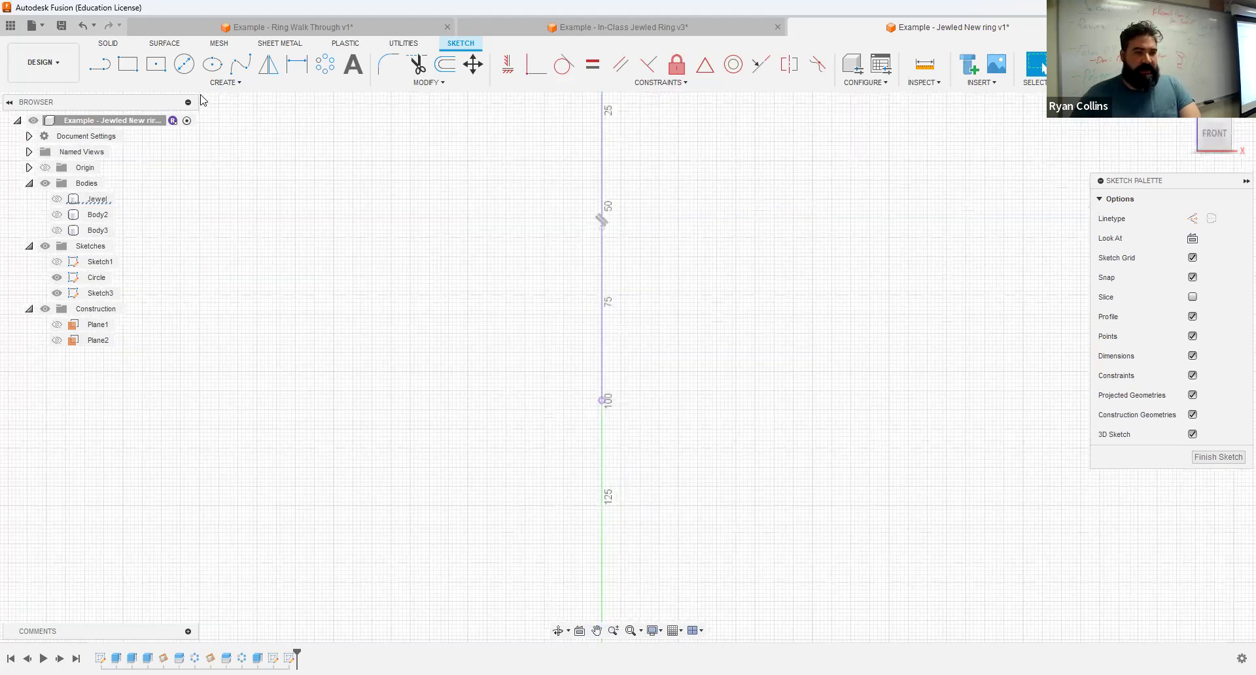
left_click(159, 68)
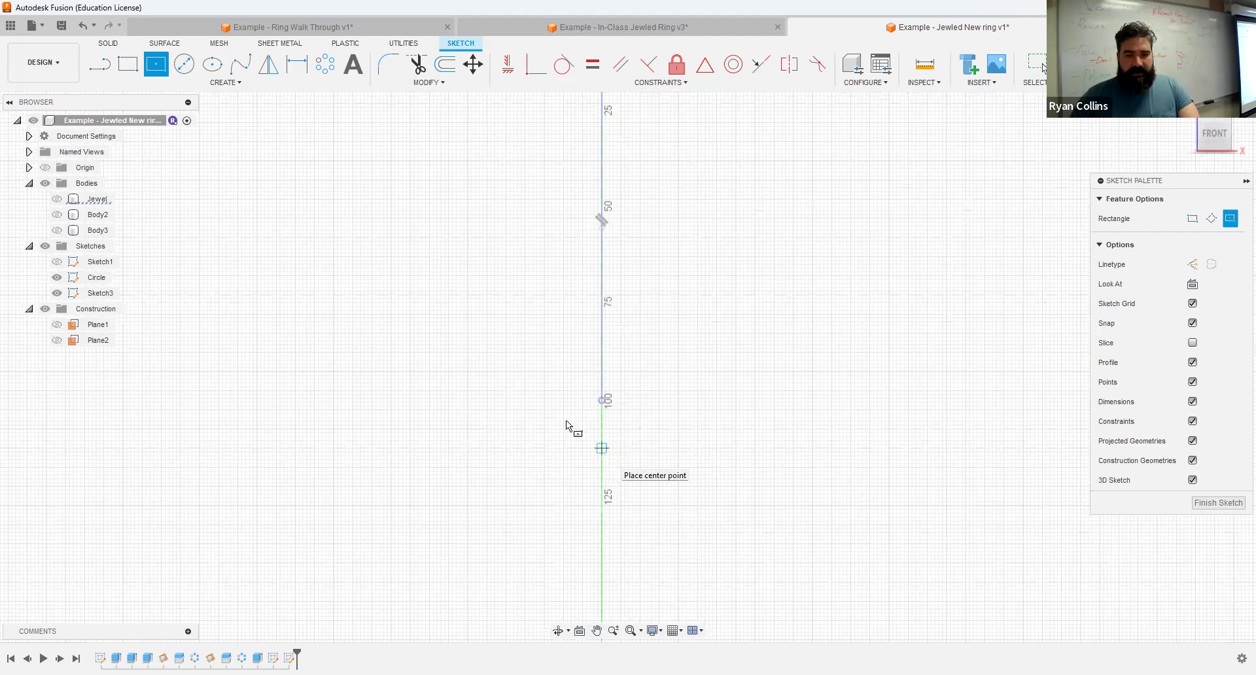
left_click(601, 448)
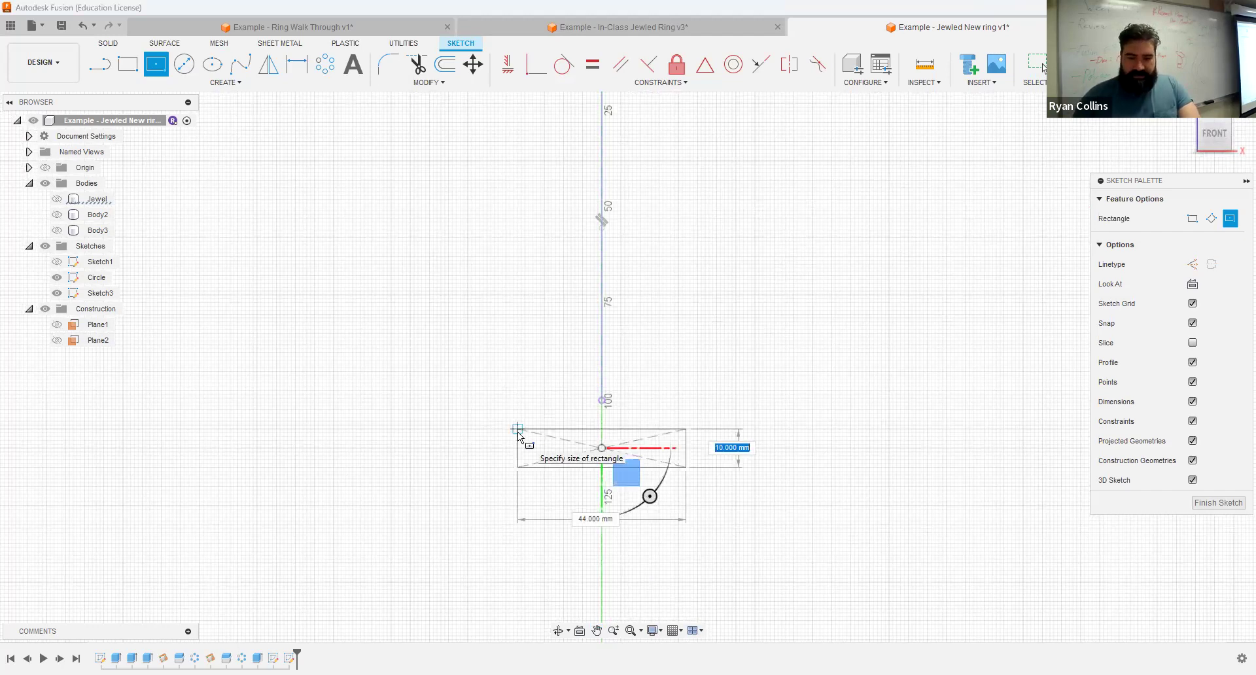
key("Tab")
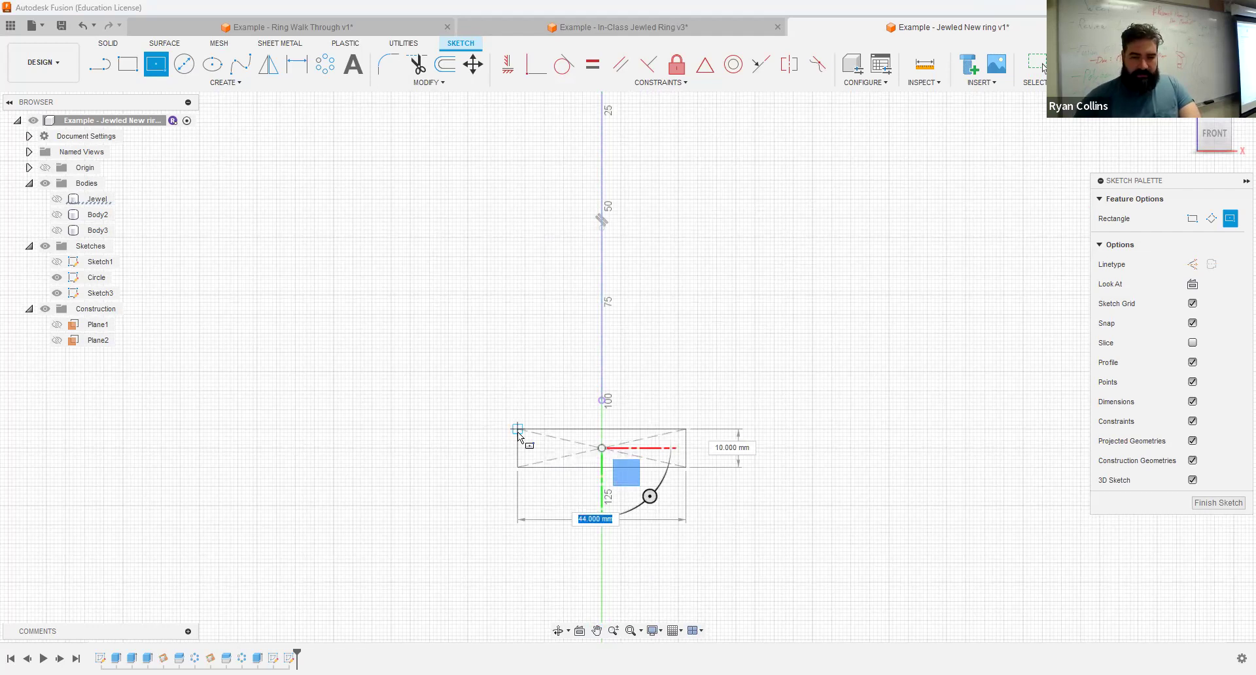
type("50")
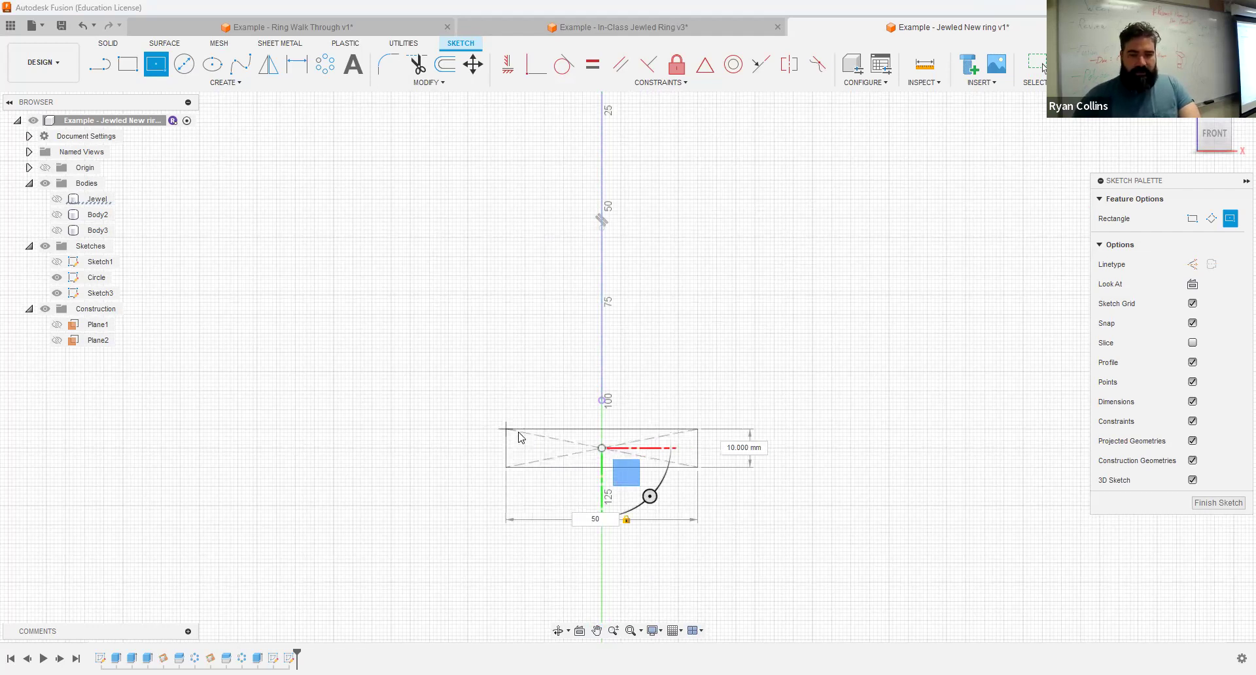
key("Return")
Step: Try to round all four corners of the 50 mm wide rectangle with 3 mm fillets
scroll(647, 358, "up", 2)
mouse_move(647, 357)
middle_mouse_down()
mouse_move(617, 344)
mouse_move(778, 257)
middle_mouse_up()
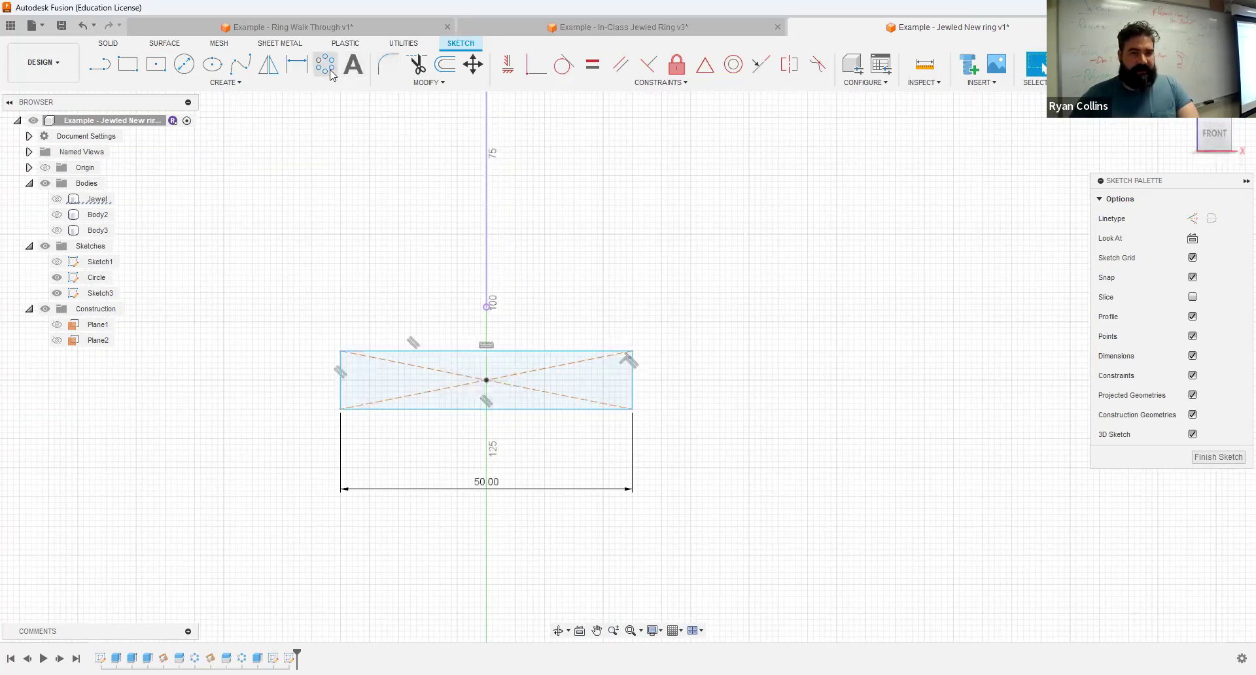
left_click(388, 64)
left_click(553, 351)
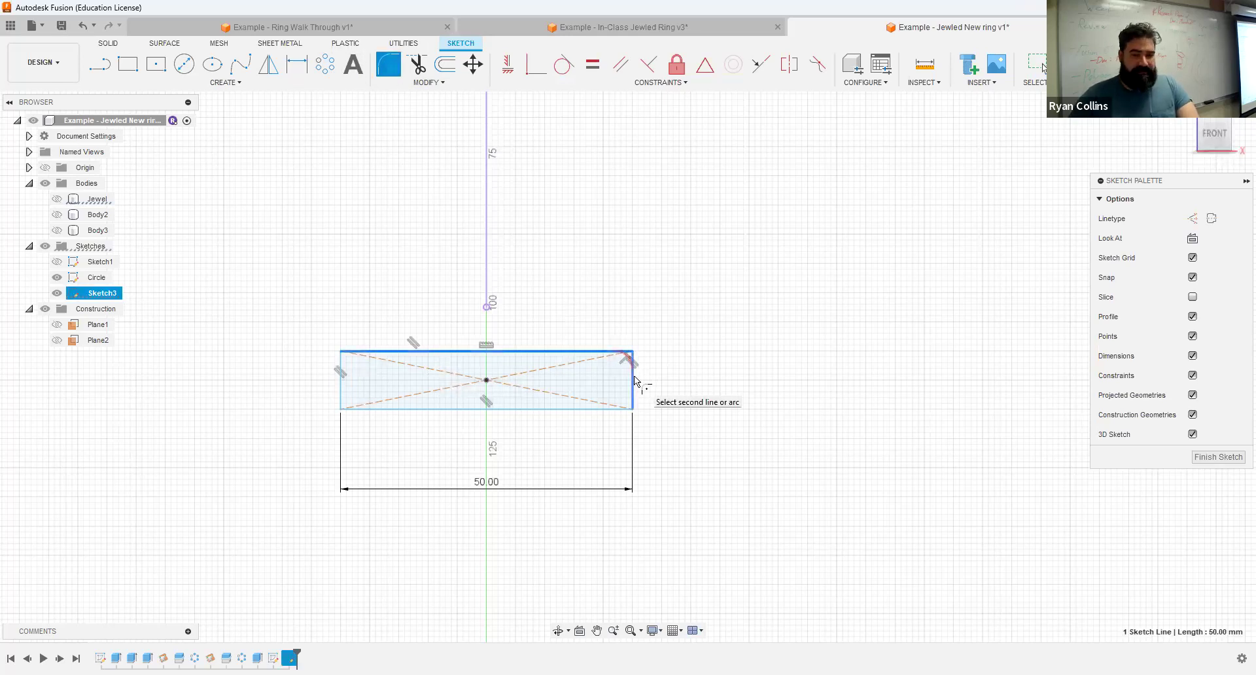
left_click(656, 379)
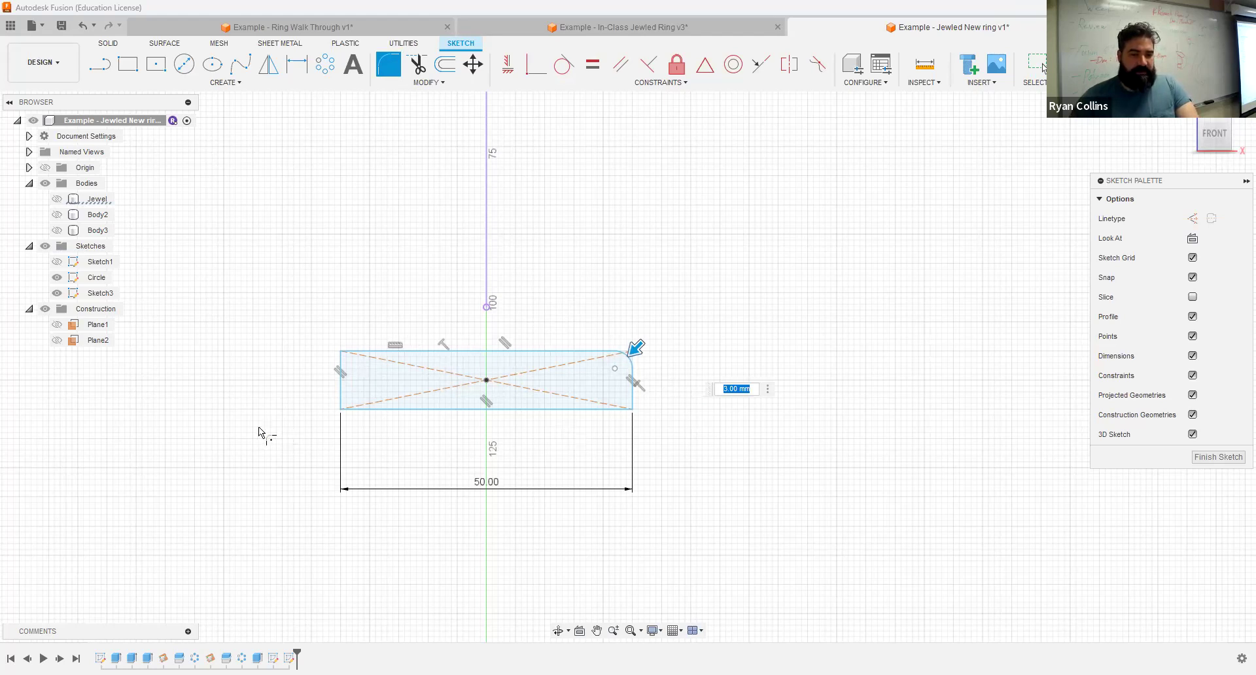
scroll(258, 427, "up", 2)
left_click(175, 408)
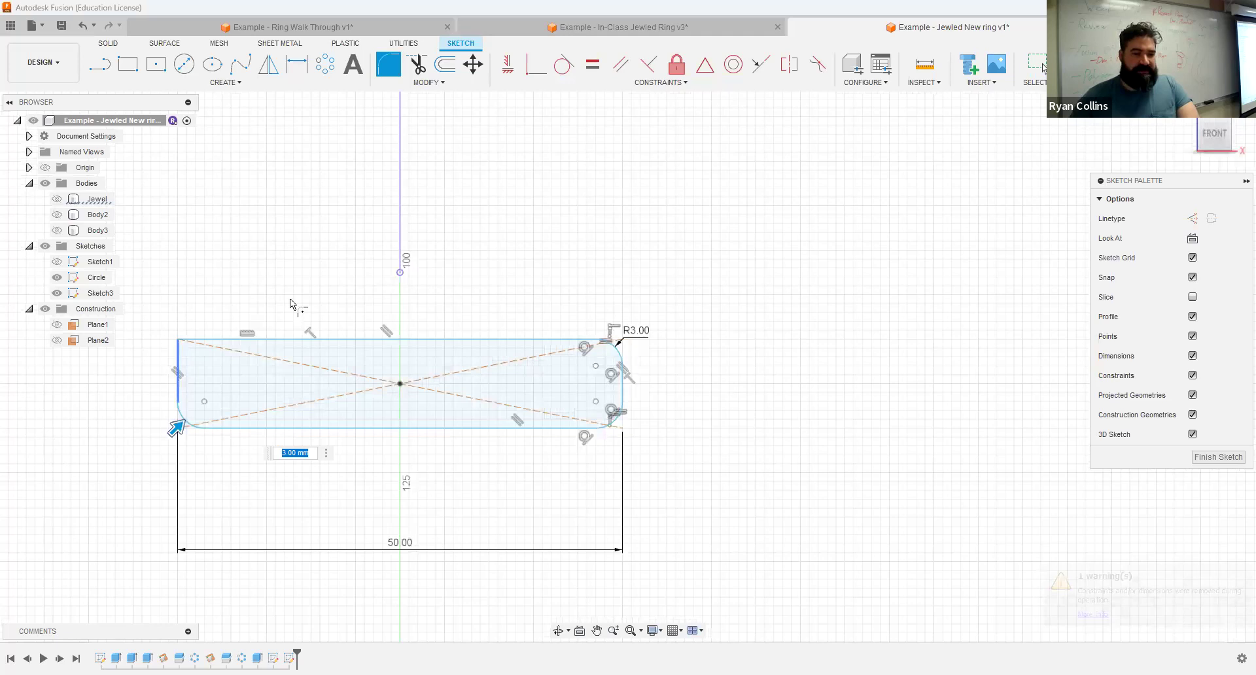
left_click(176, 337)
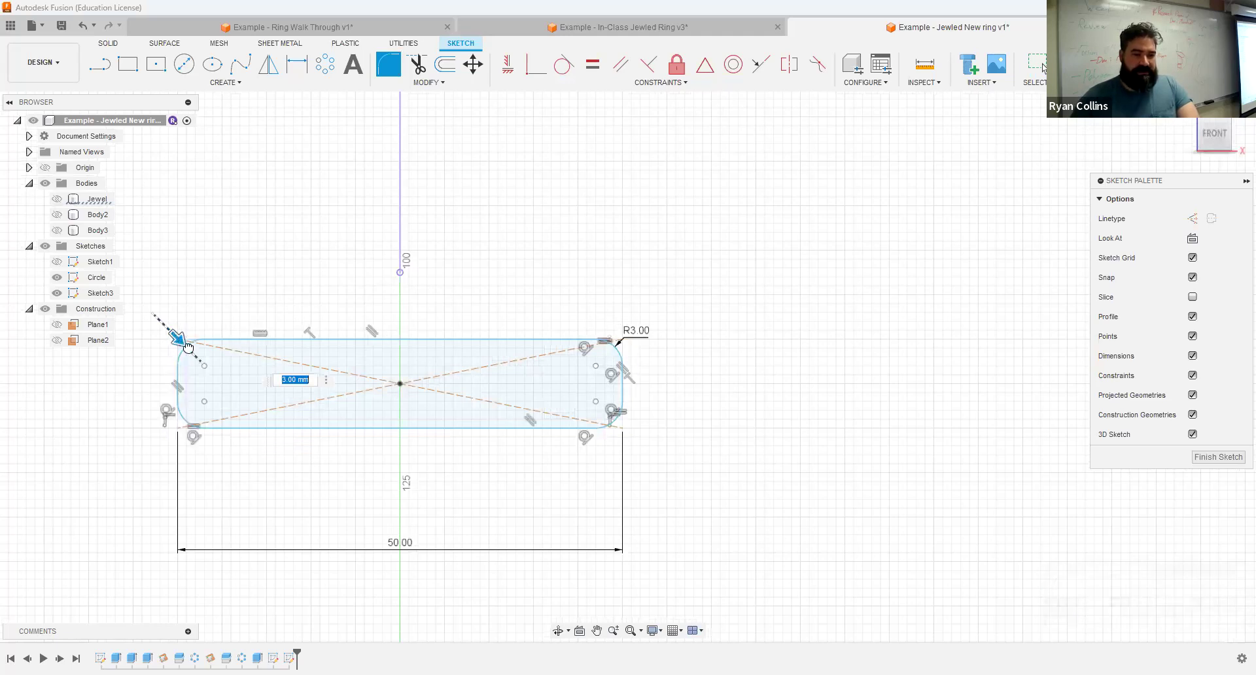
mouse_move(175, 333)
left_mouse_down()
mouse_move(168, 322)
mouse_move(174, 331)
left_mouse_up()
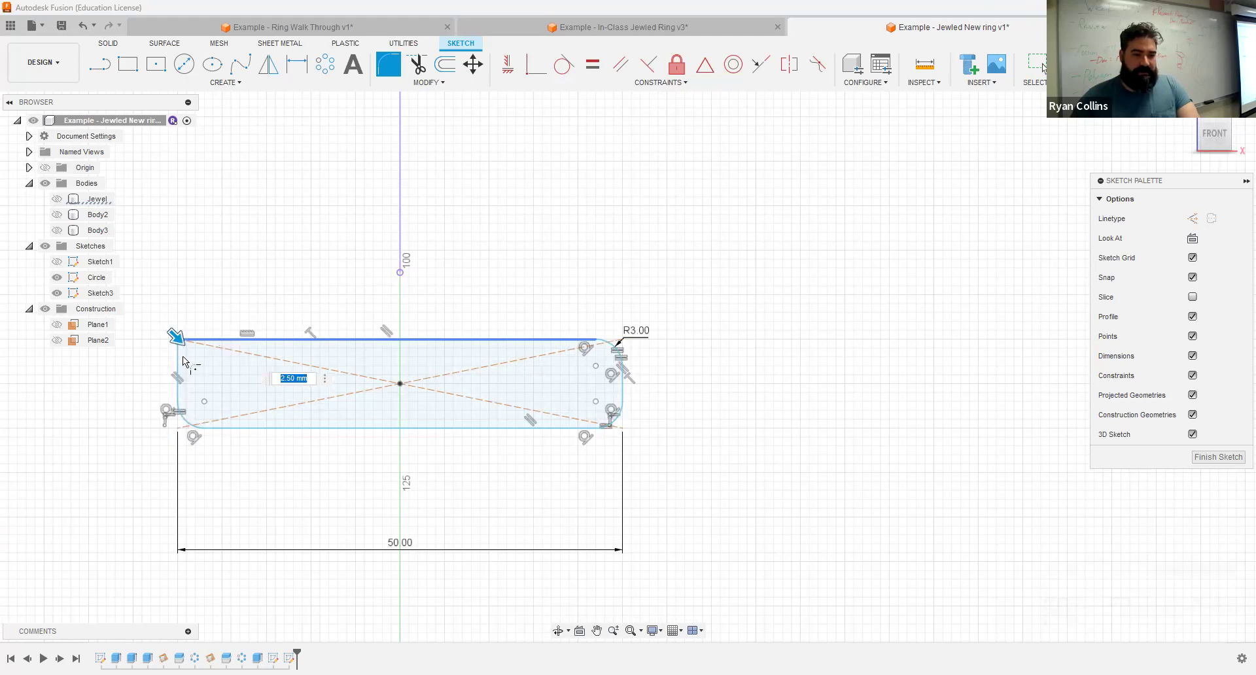
left_click(219, 338)
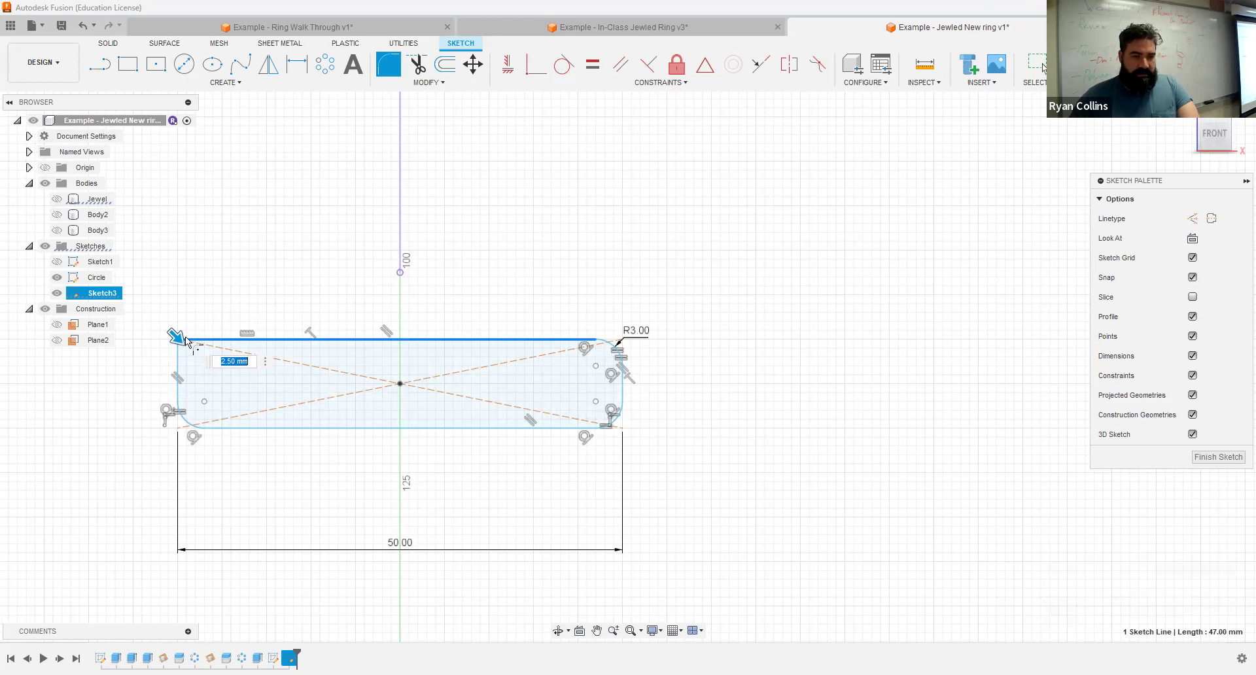
left_click_drag(202, 359, 211, 369)
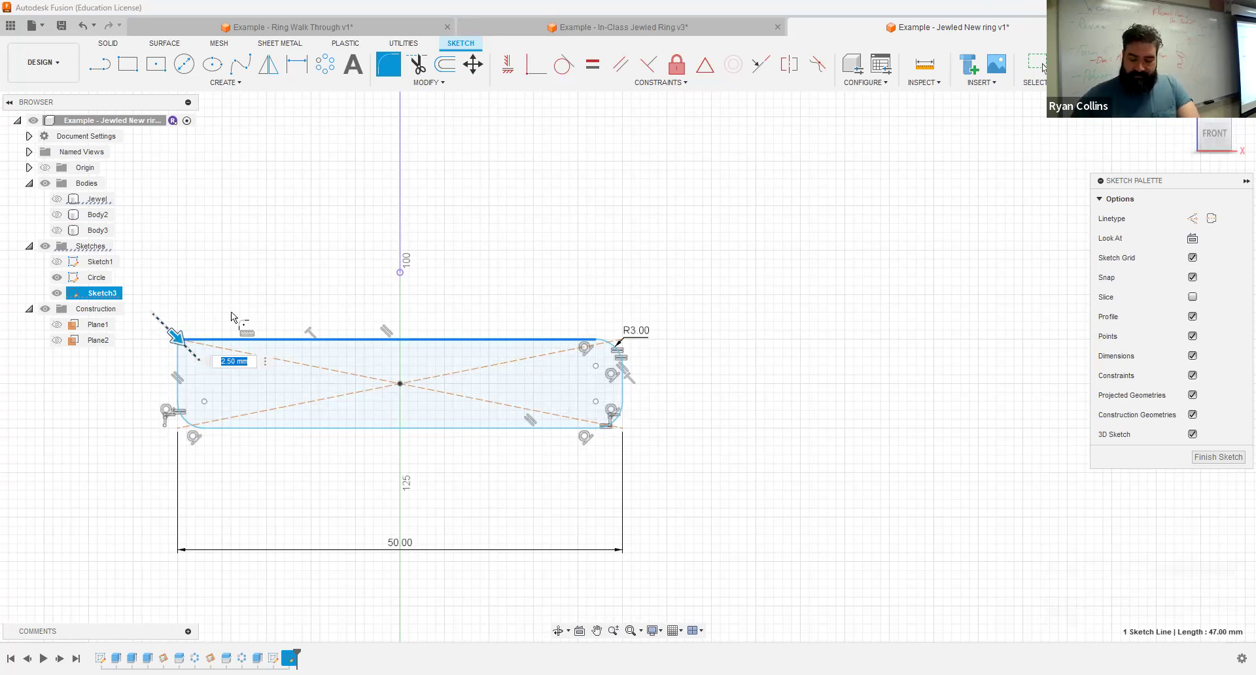
key("Escape")
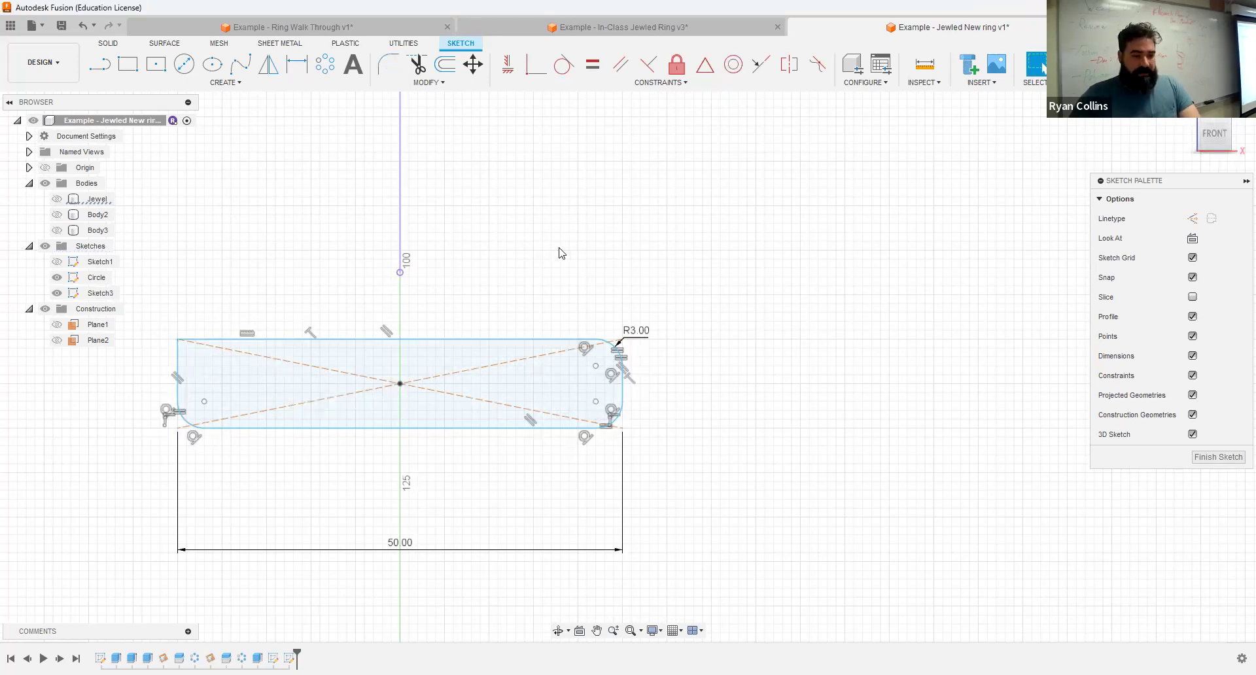
Step: Undo the corner fillets on the rectangle
right_click(555, 261)
key("Escape")
key("ctrl+z")
Step: Fillet the rectangle's two right corners and its lower-left corner with a 3 mm radius
right_click(555, 257)
left_click(598, 273)
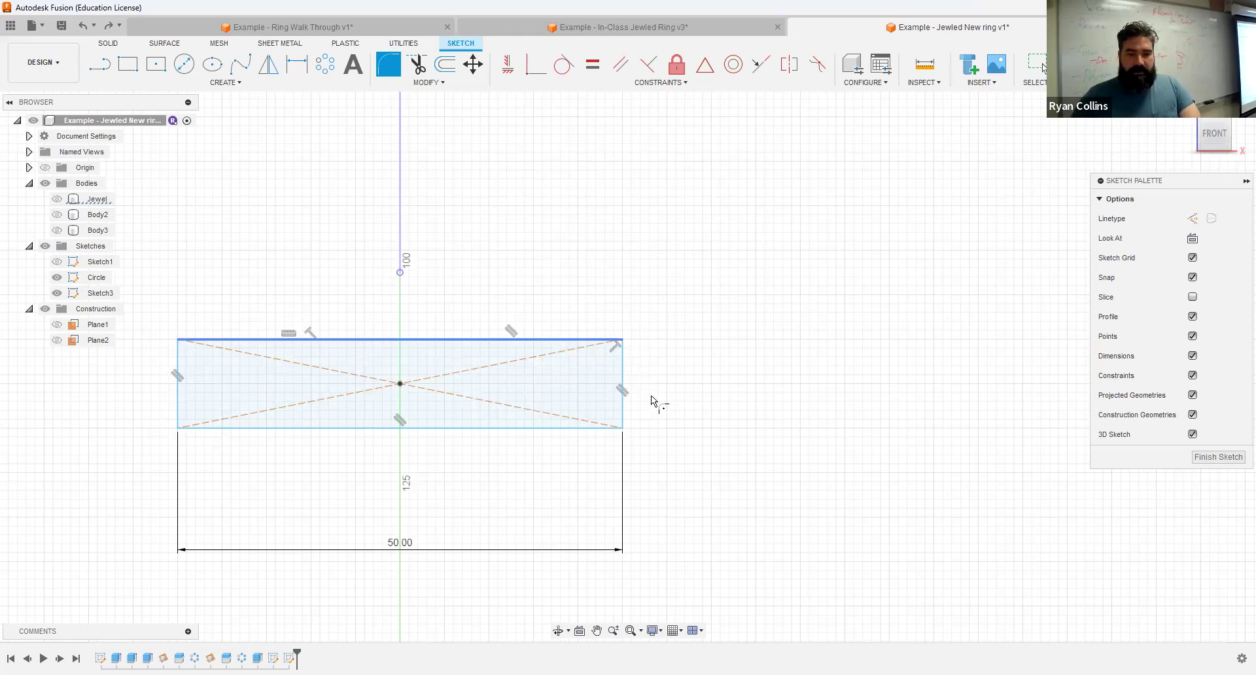
left_click(621, 407)
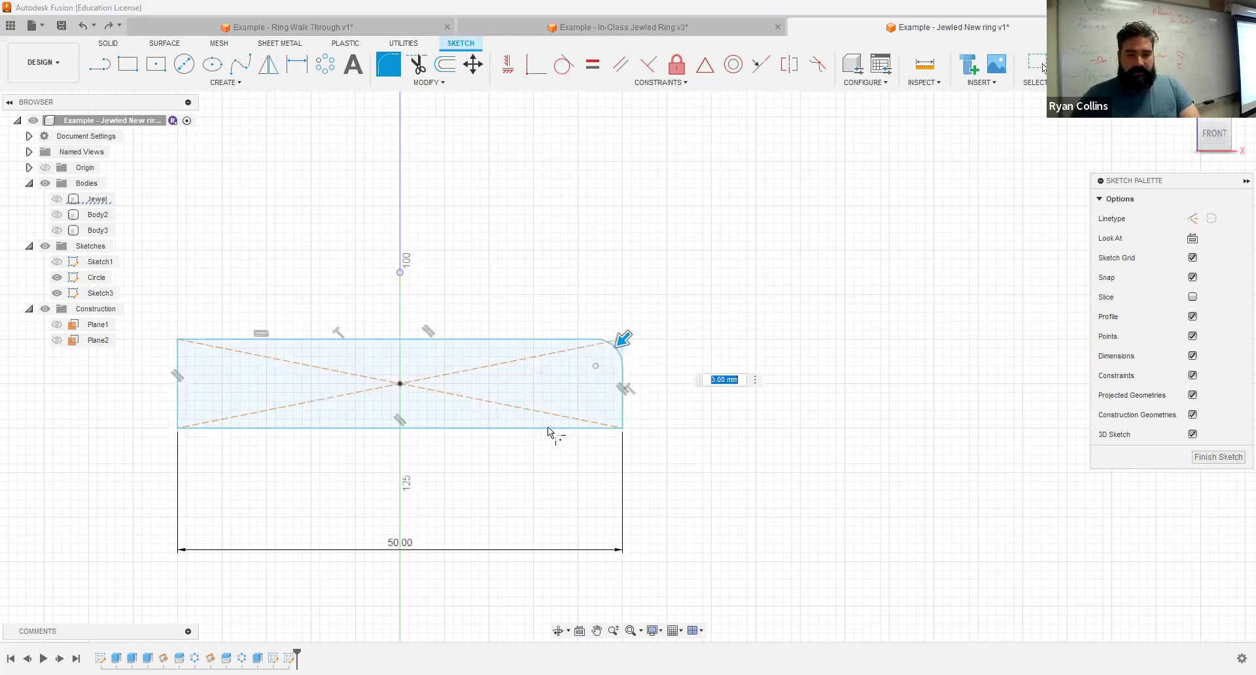
left_click(240, 429)
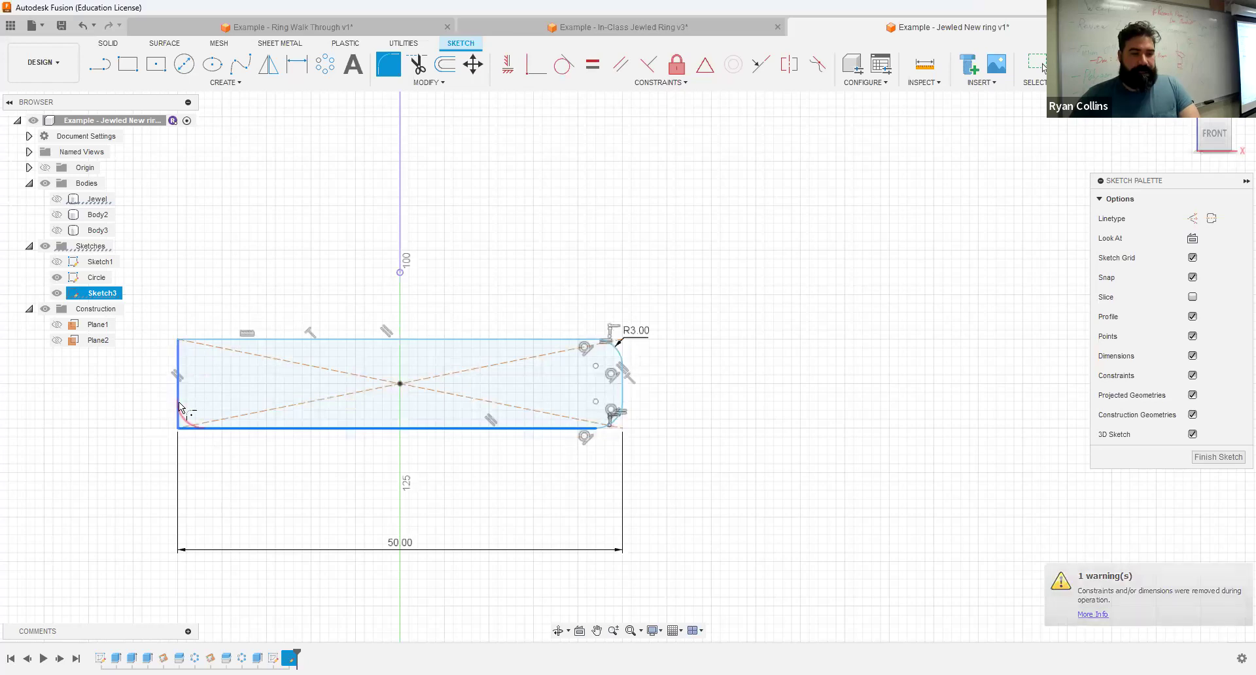
left_click(179, 394)
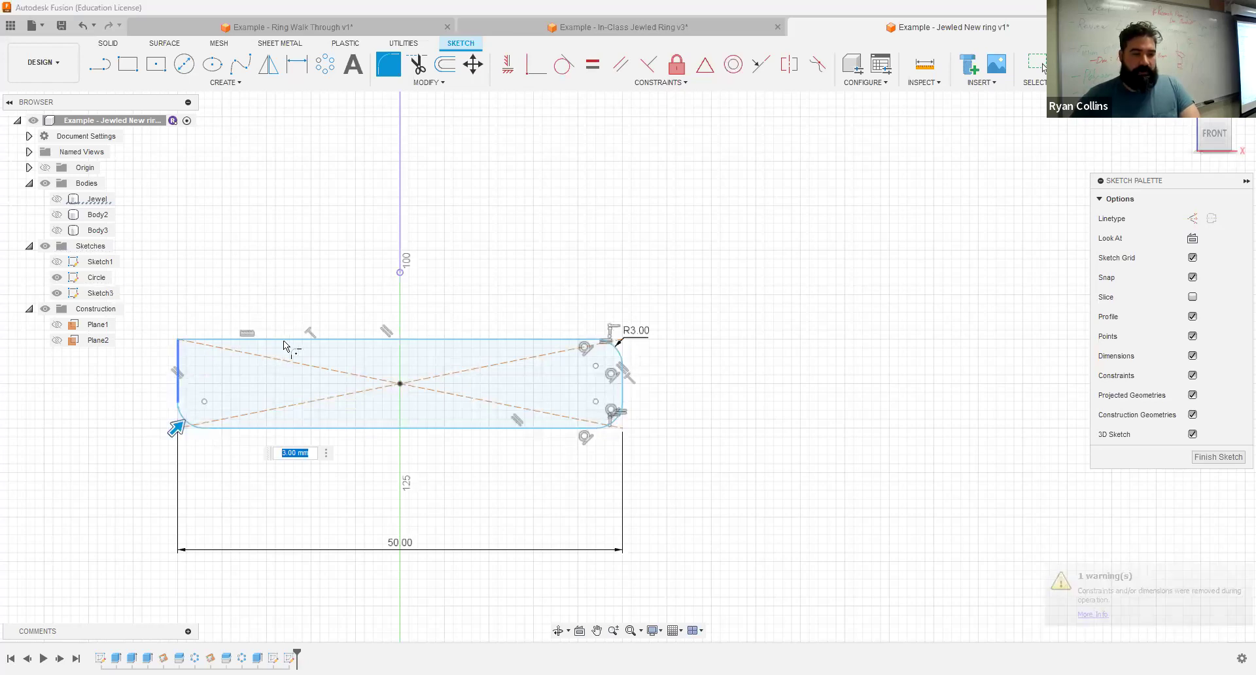
left_click(284, 340)
type("5")
key("Return")
key("BackSpace")
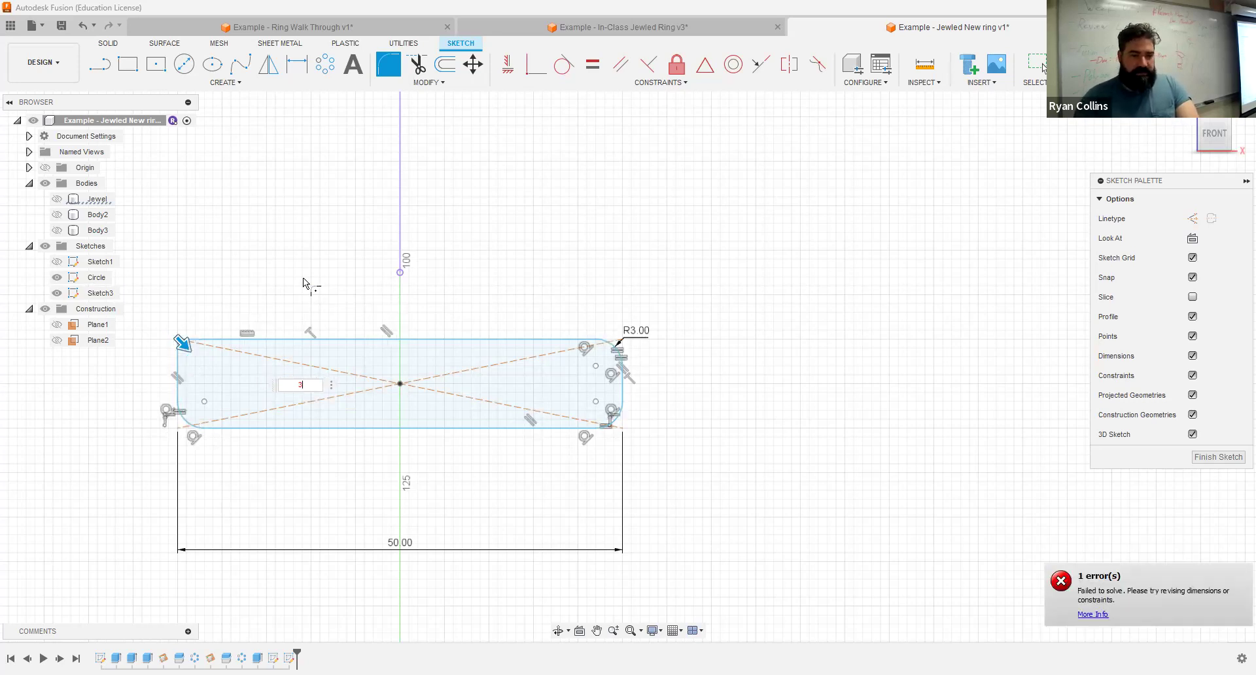
key("Return")
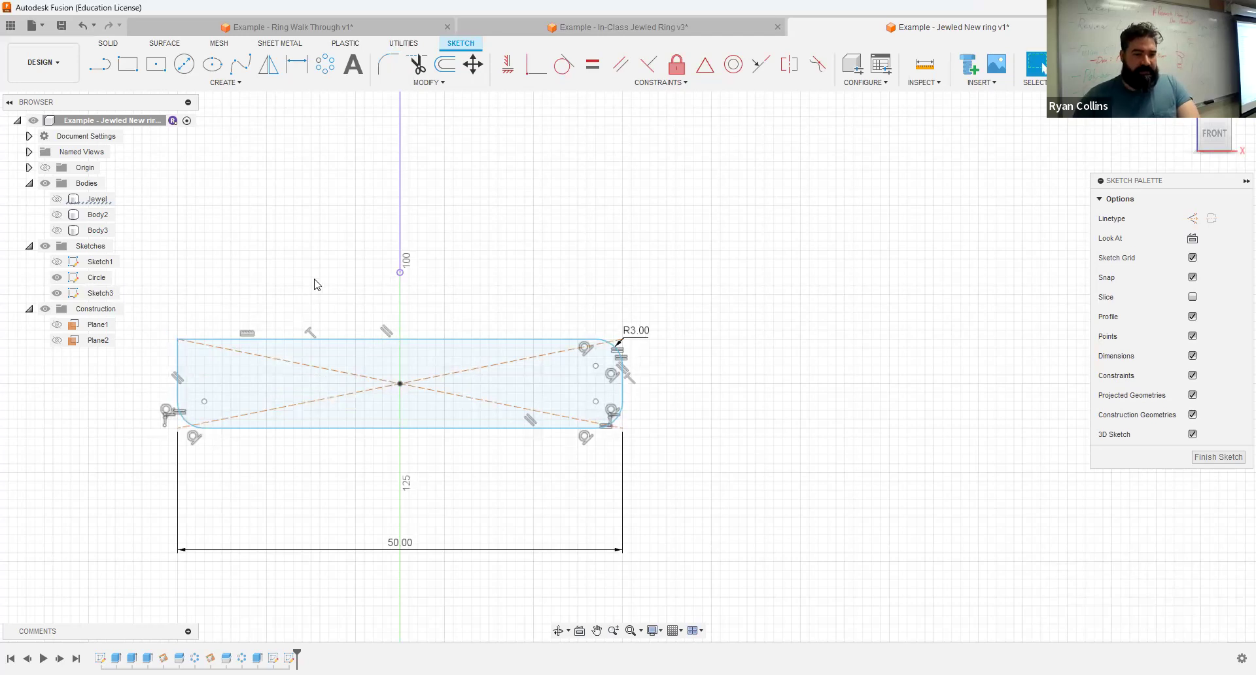
Step: Fillet the rectangle's remaining upper-left corner with a 3 mm radius
right_click(219, 283)
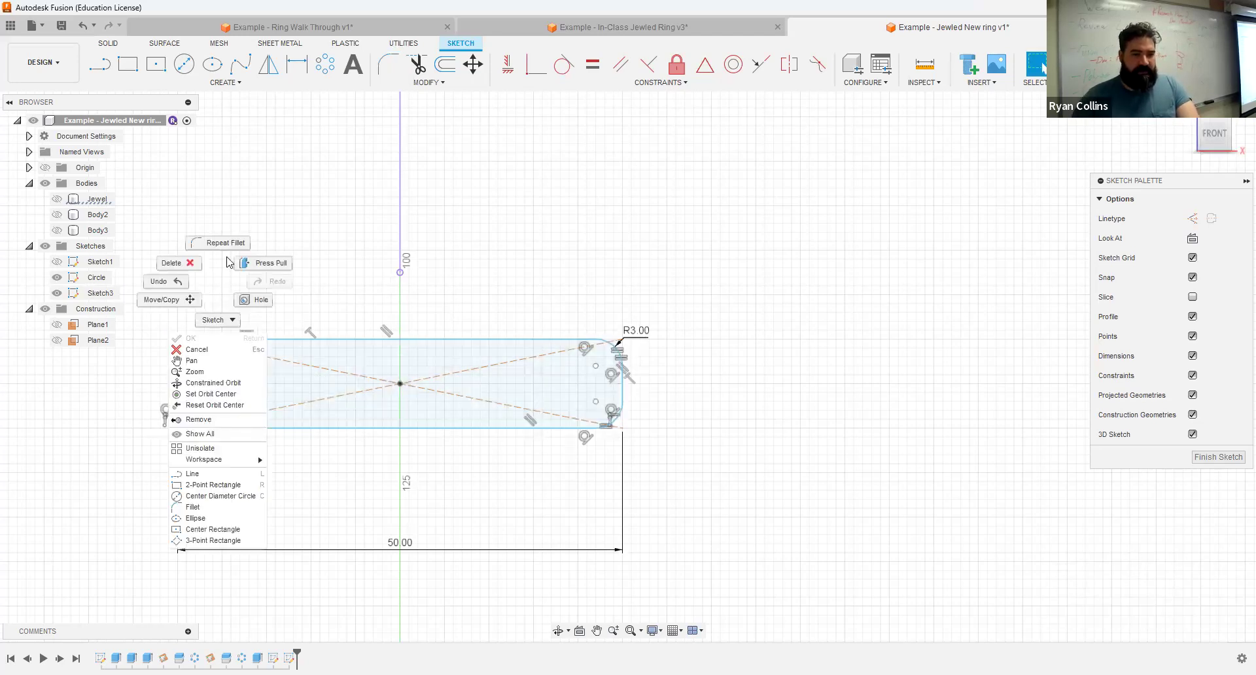
left_click(219, 243)
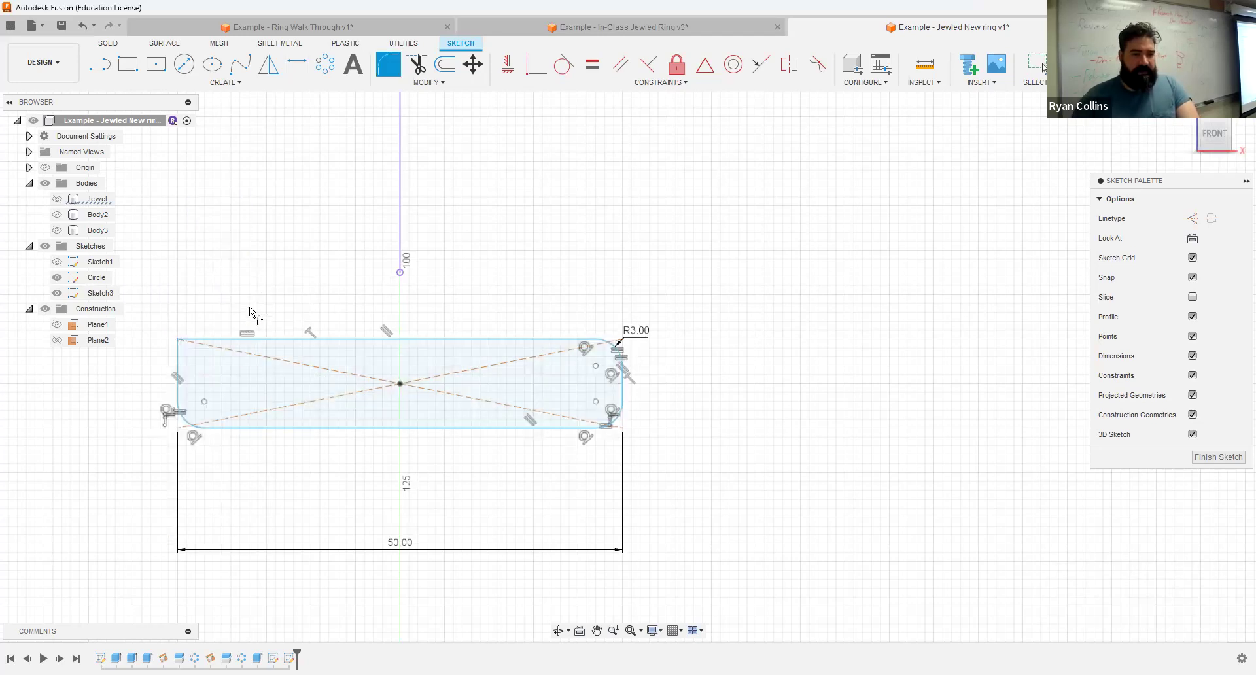
left_click(268, 340)
left_click(176, 362)
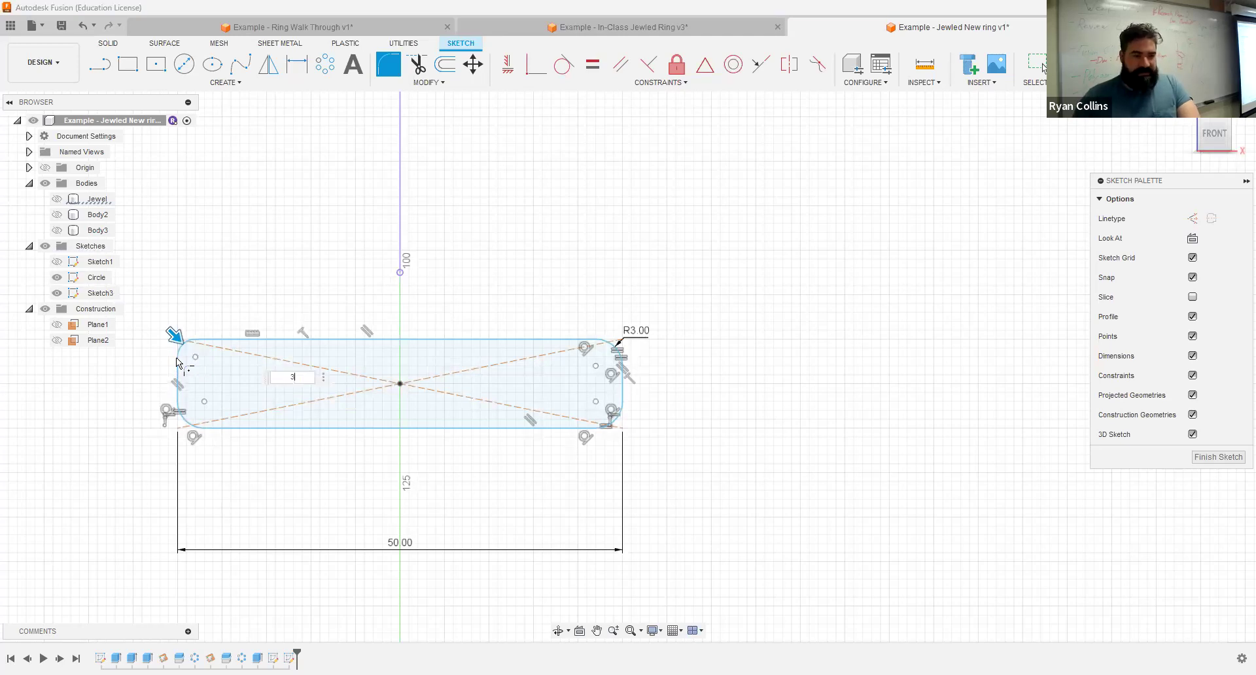
key("Return")
Step: Draw a 3 mm diameter circle centred on the ellipse's top point
scroll(811, 415, "down", 4)
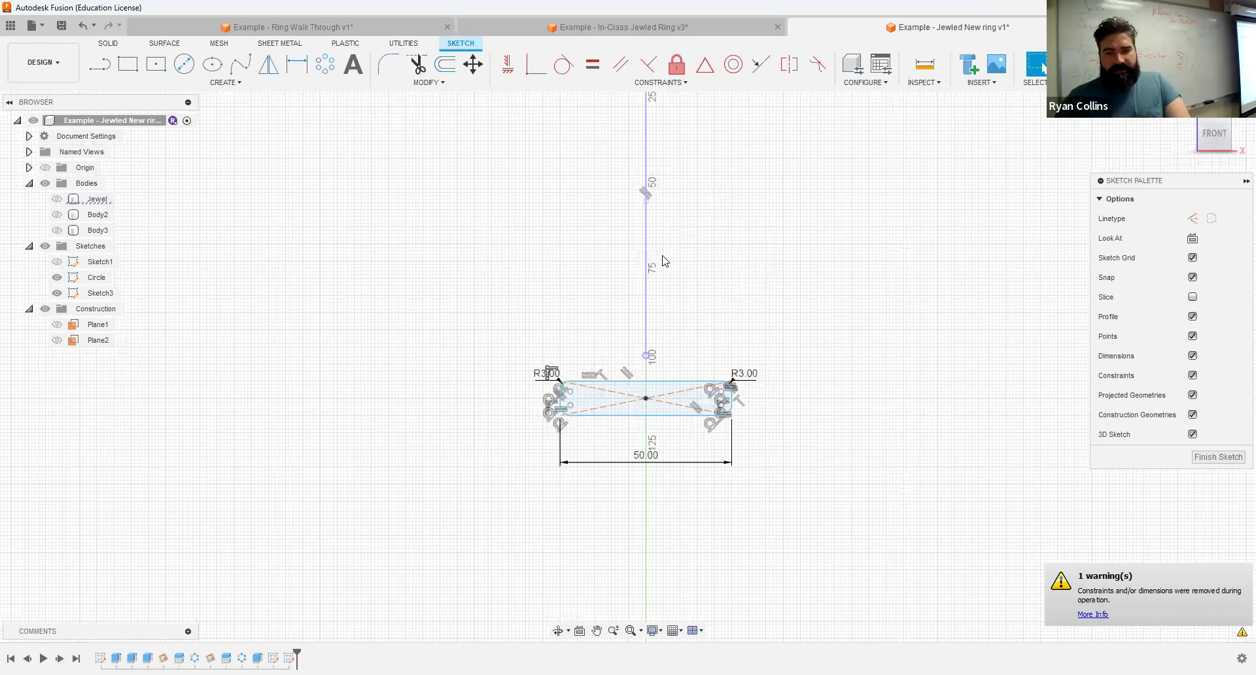
scroll(764, 244, "down", 2)
scroll(705, 246, "up", 3)
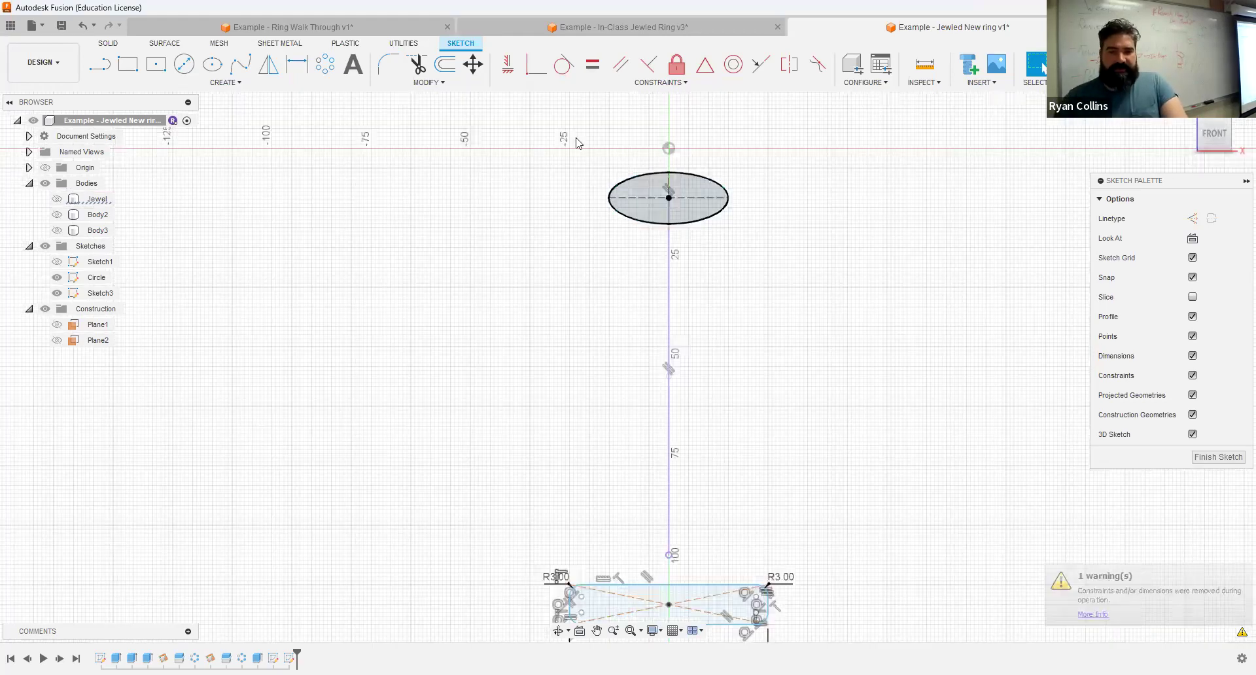
scroll(889, 190, "up", 5)
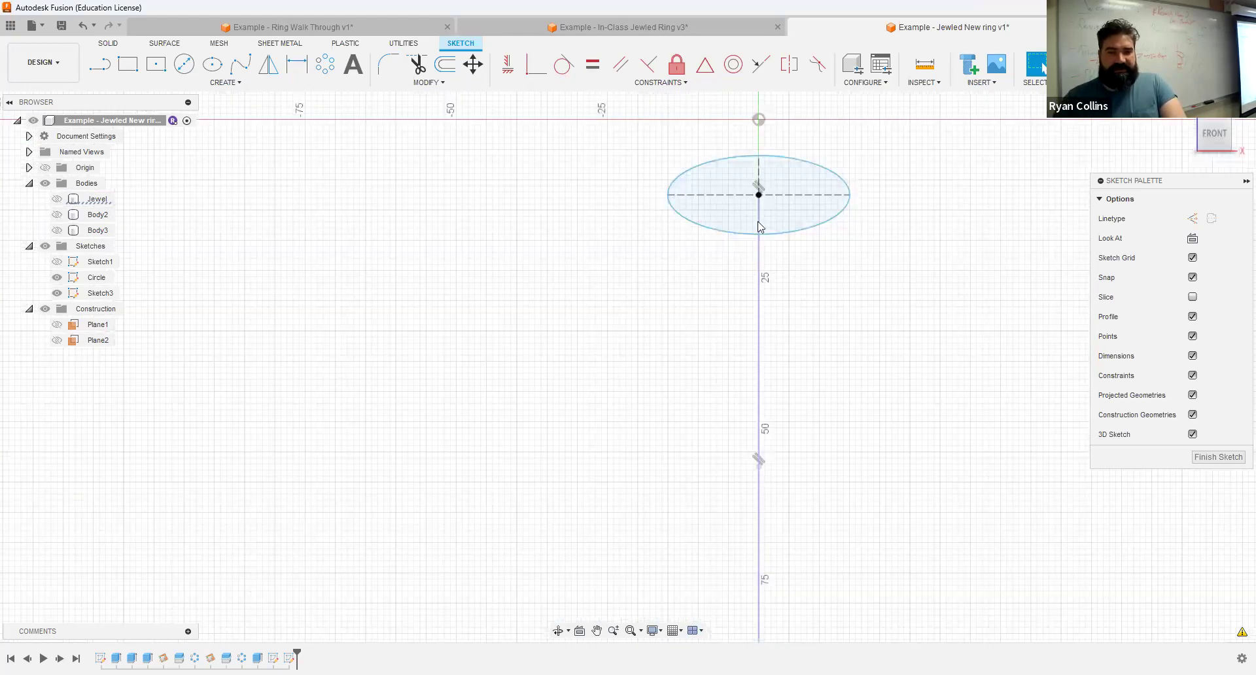
left_click(184, 64)
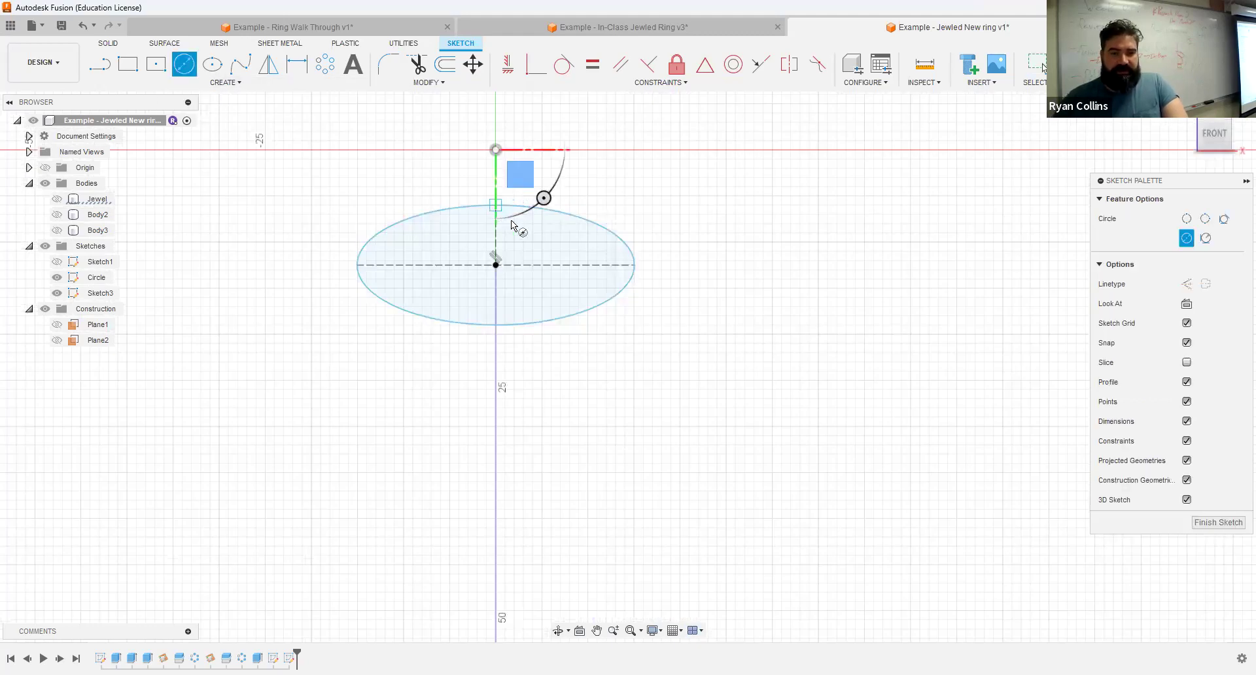
left_click(511, 222)
type("3")
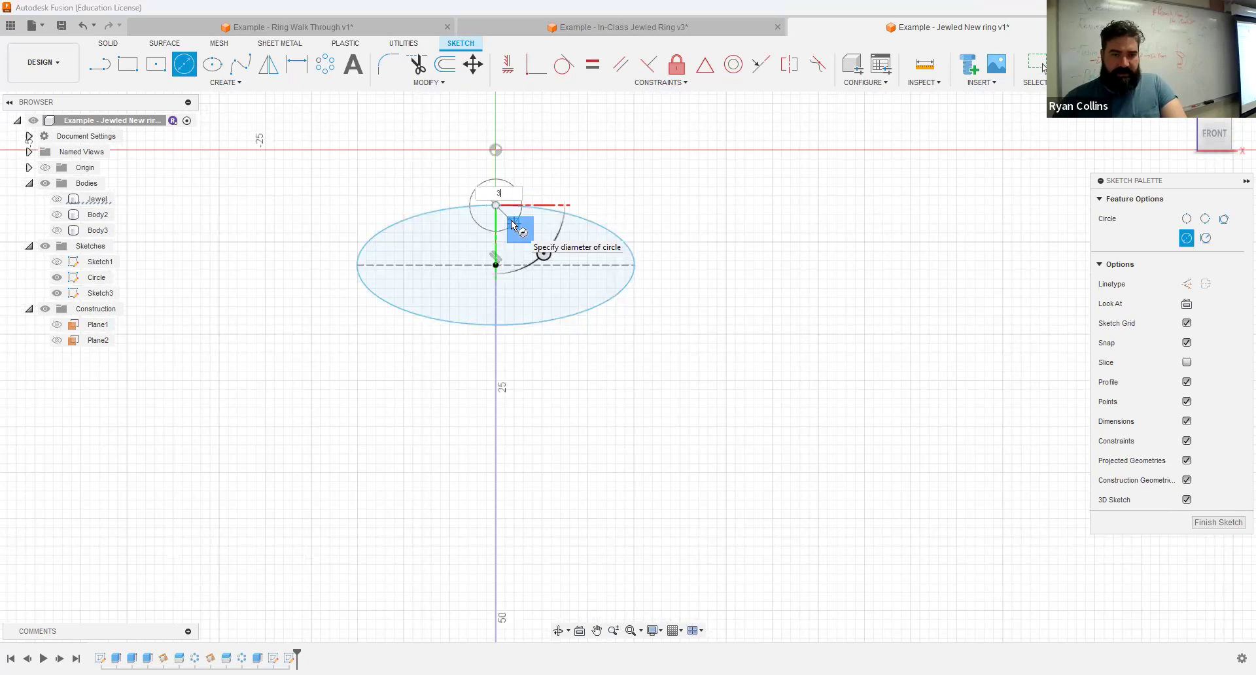
key("Return")
Step: Add a 2 mm diameter circle centred on the ellipse's upper-right edge
right_click(749, 225)
left_click(751, 179)
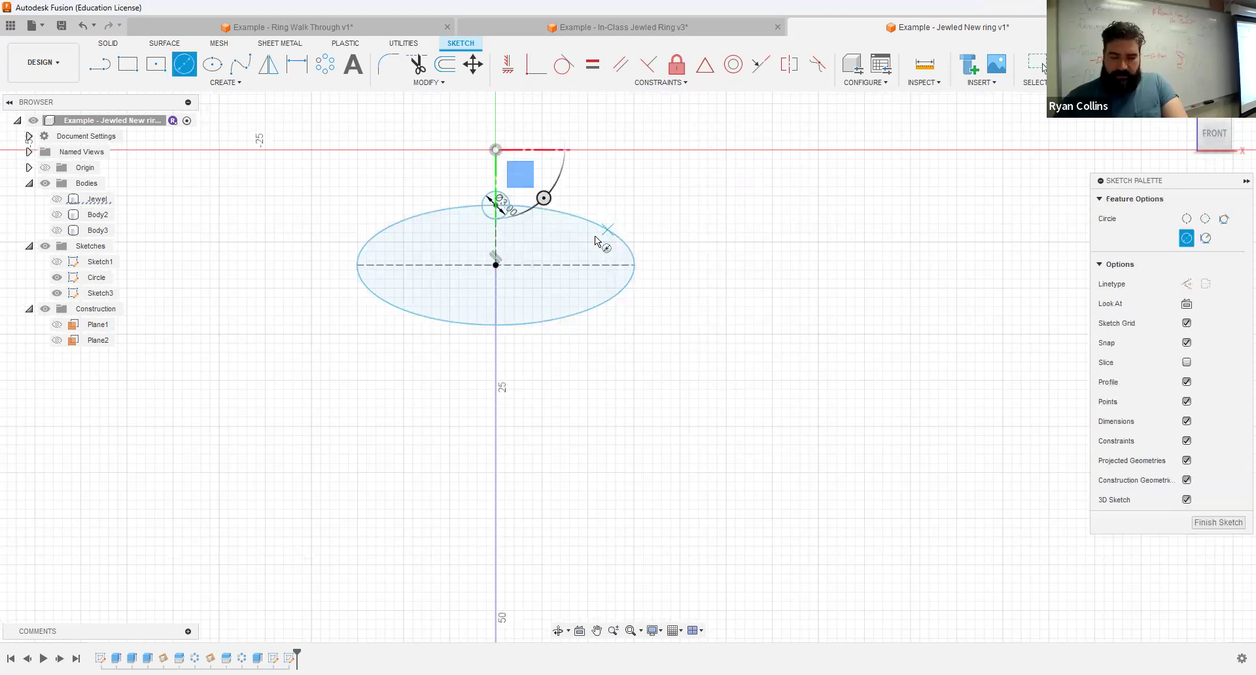
type("2")
key("Return")
Step: Add a 3 mm diameter circle on the ellipse's edge between the top circle and the 2 mm circle
right_click(611, 174)
left_click(616, 139)
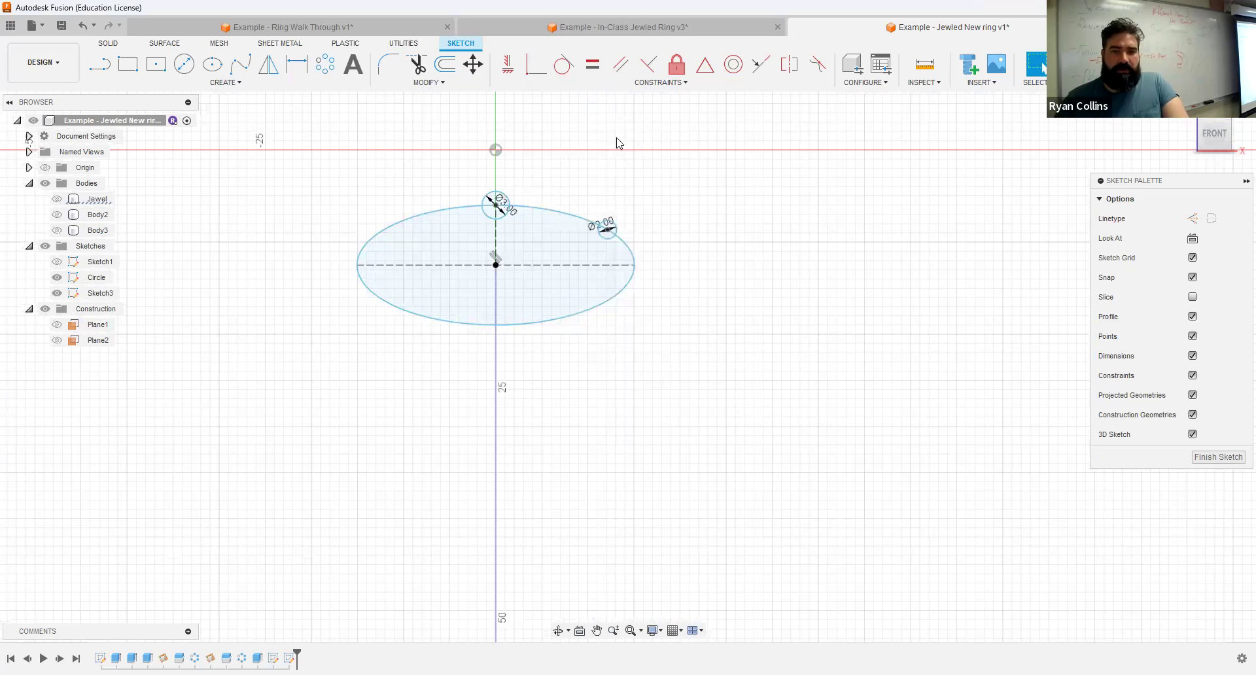
left_click(556, 210)
type("3")
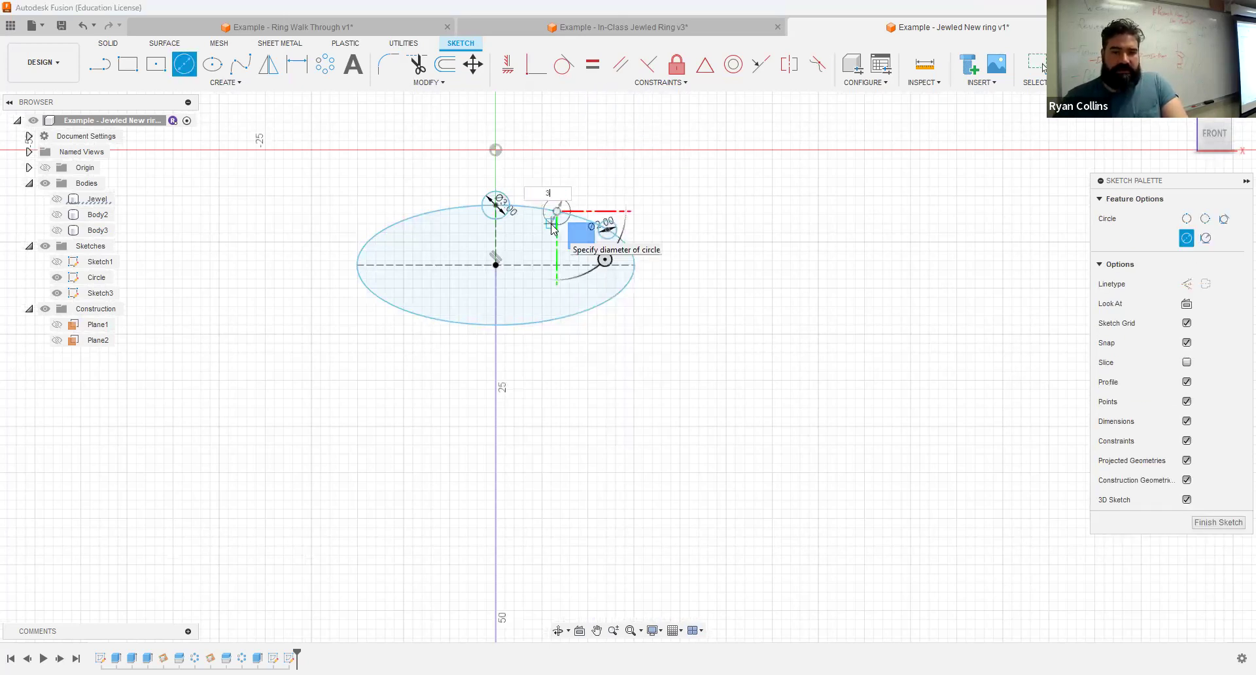
key("Return")
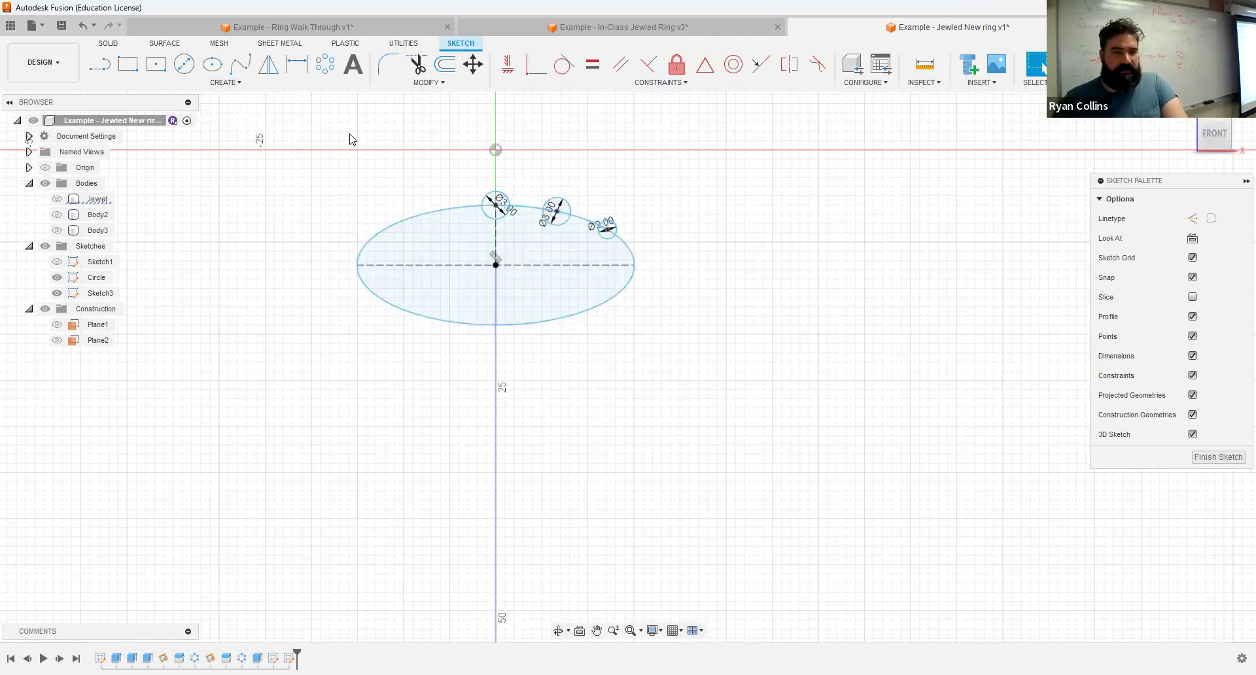
Step: Draw a vertical line through the ellipse's centre, from above the origin to below the ellipse, and make it construction geometry
key("l")
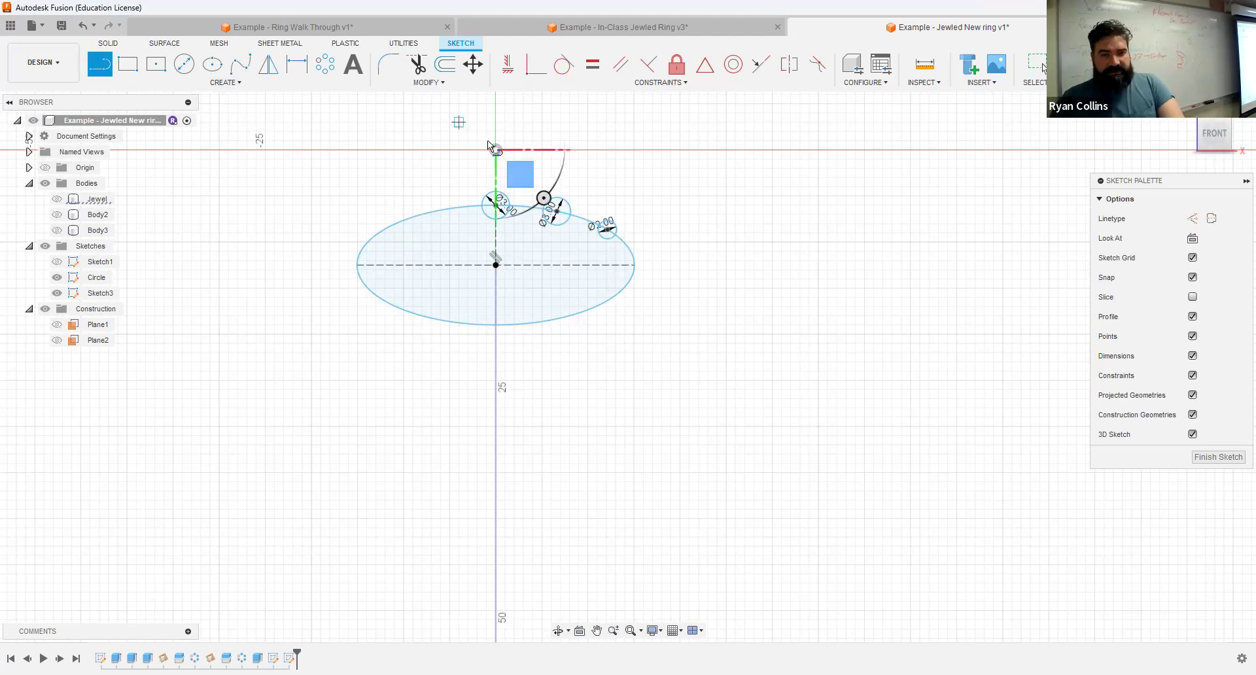
left_click(496, 149)
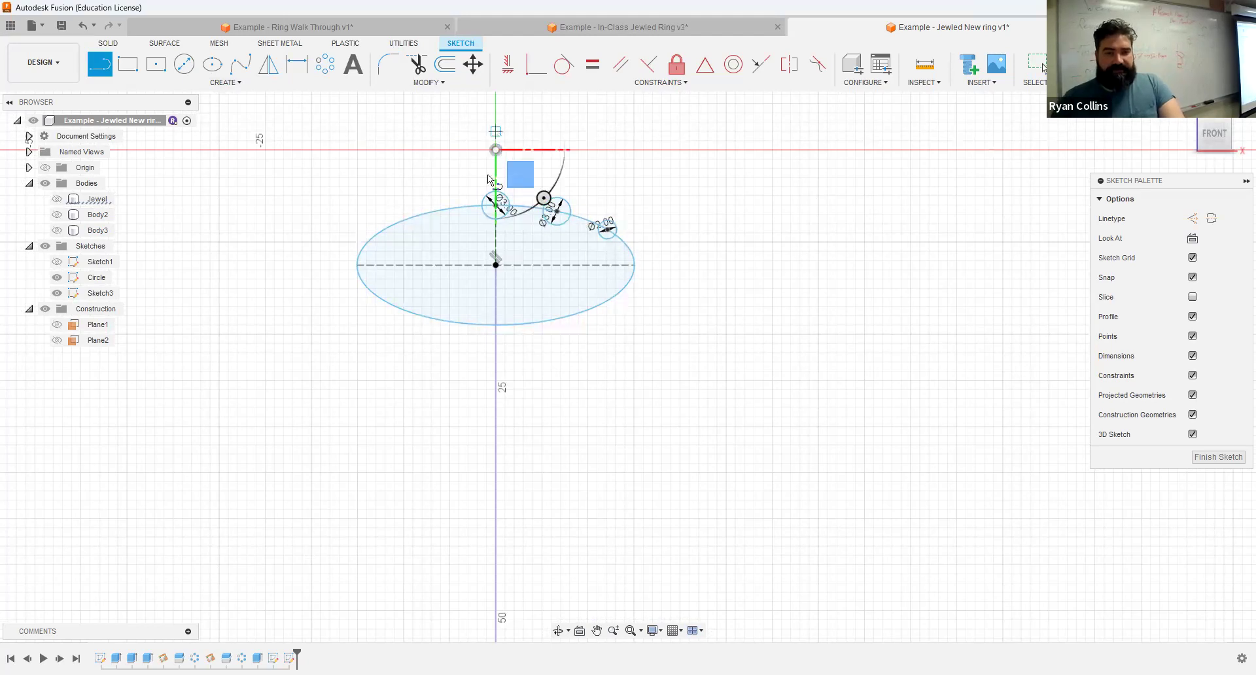
left_click(496, 343)
key("Escape")
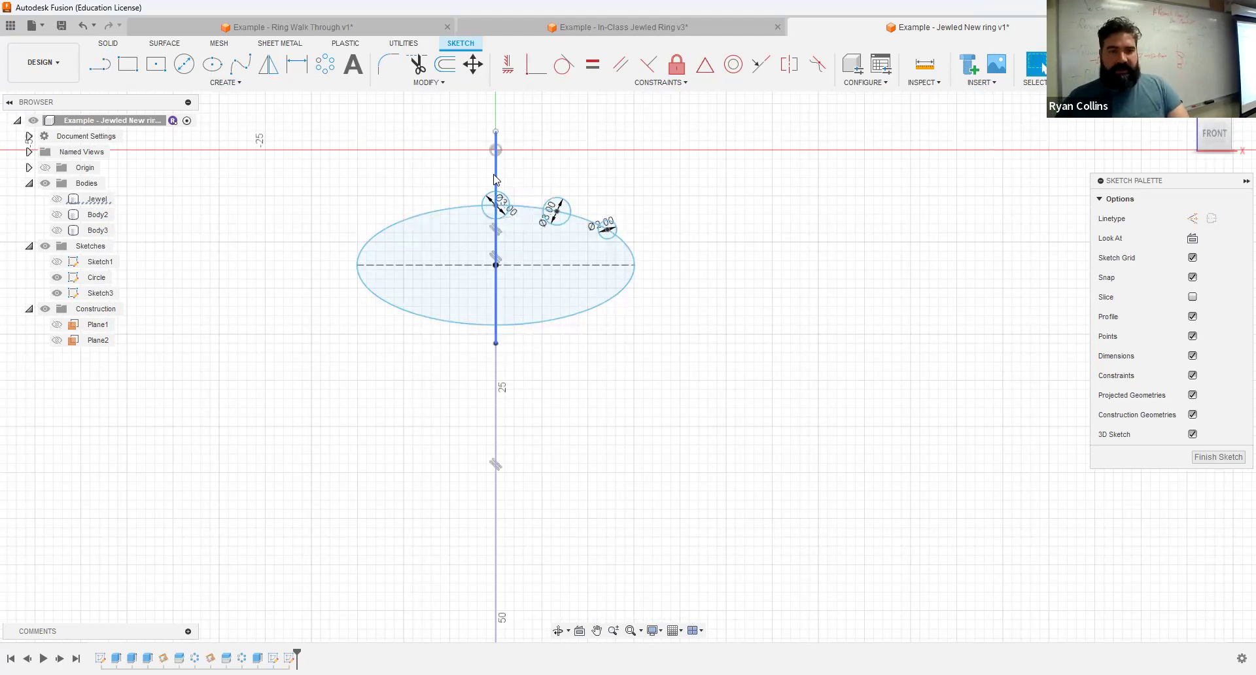
left_click(494, 180)
key("x")
left_click(584, 157)
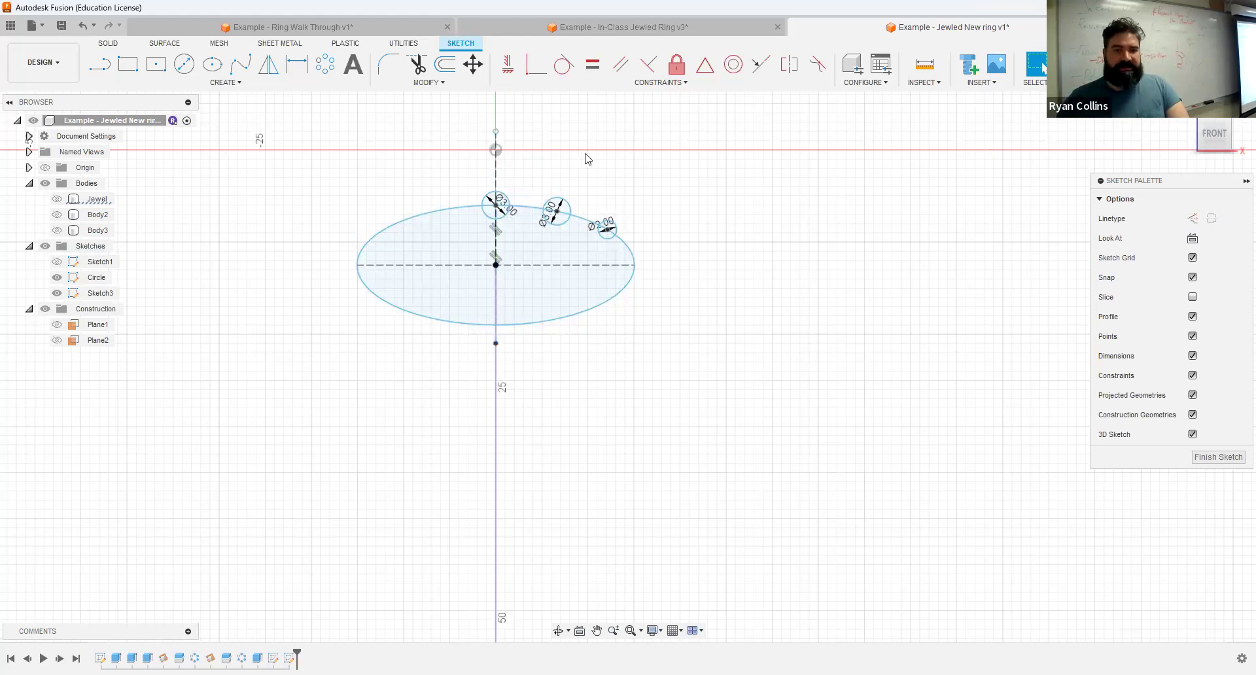
Step: Mirror the two right-hand circles across the vertical construction line onto the ellipse's left side
left_click(273, 69)
left_click(570, 208)
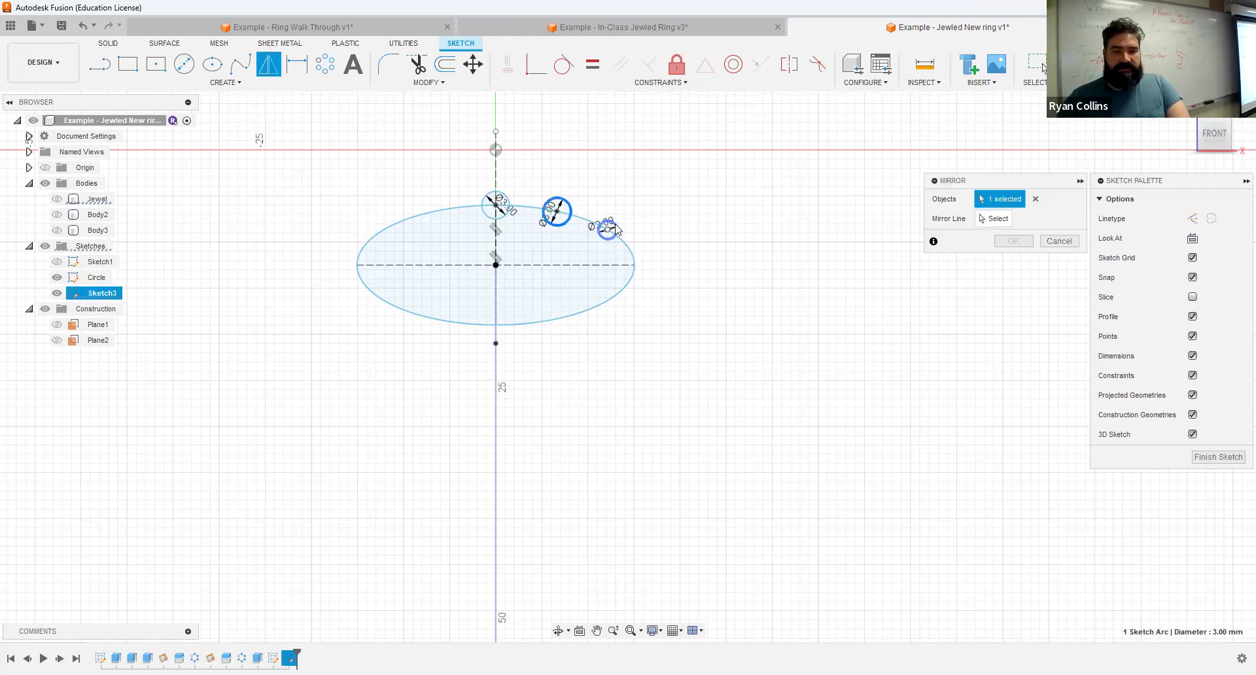
left_click(496, 162)
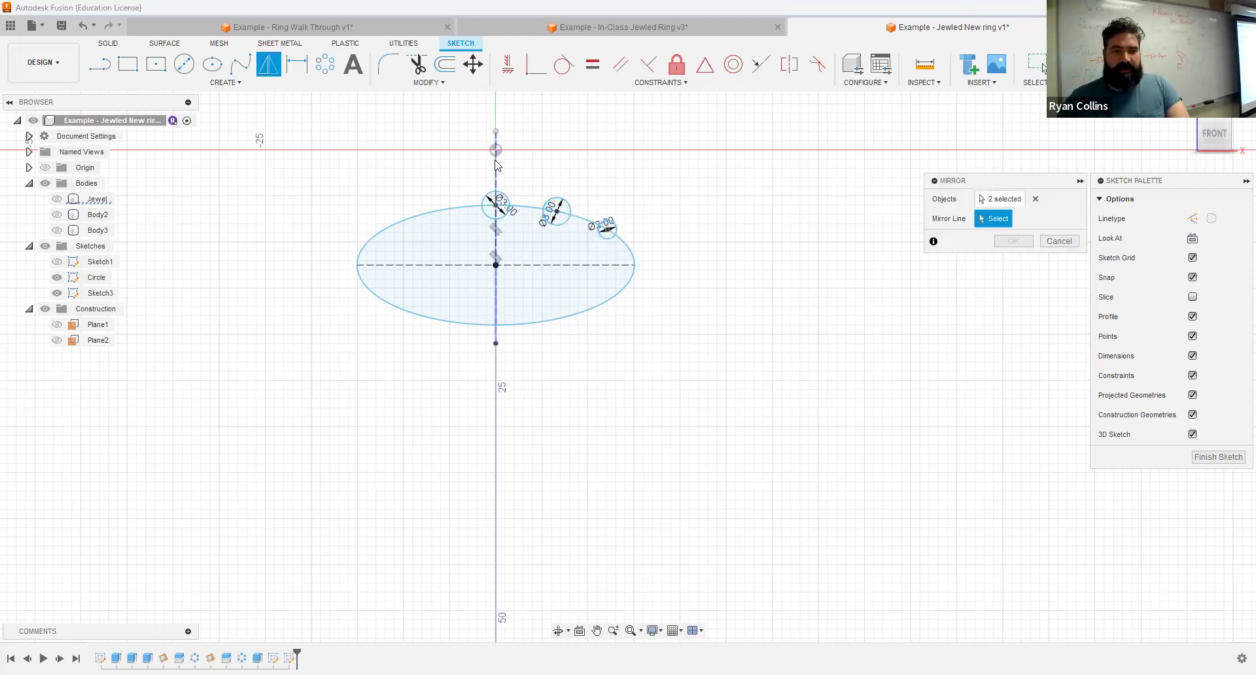
left_click(495, 223)
left_click(1012, 242)
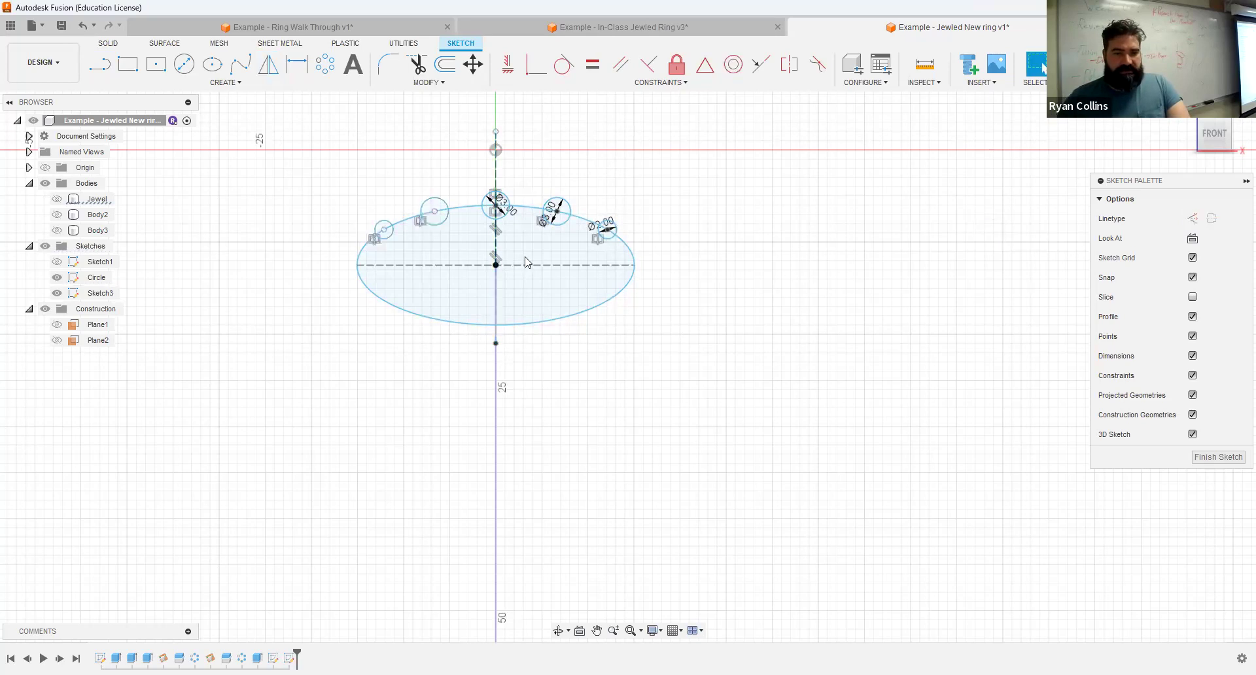
Step: Finish the sketch and set up a single-path Sweep of the notched ellipse profile along the large circle
mouse_move(983, 296)
middle_mouse_down("shift")
mouse_move(930, 302)
mouse_move(1041, 66)
middle_mouse_up("shift")
scroll(934, 407, "down", 5)
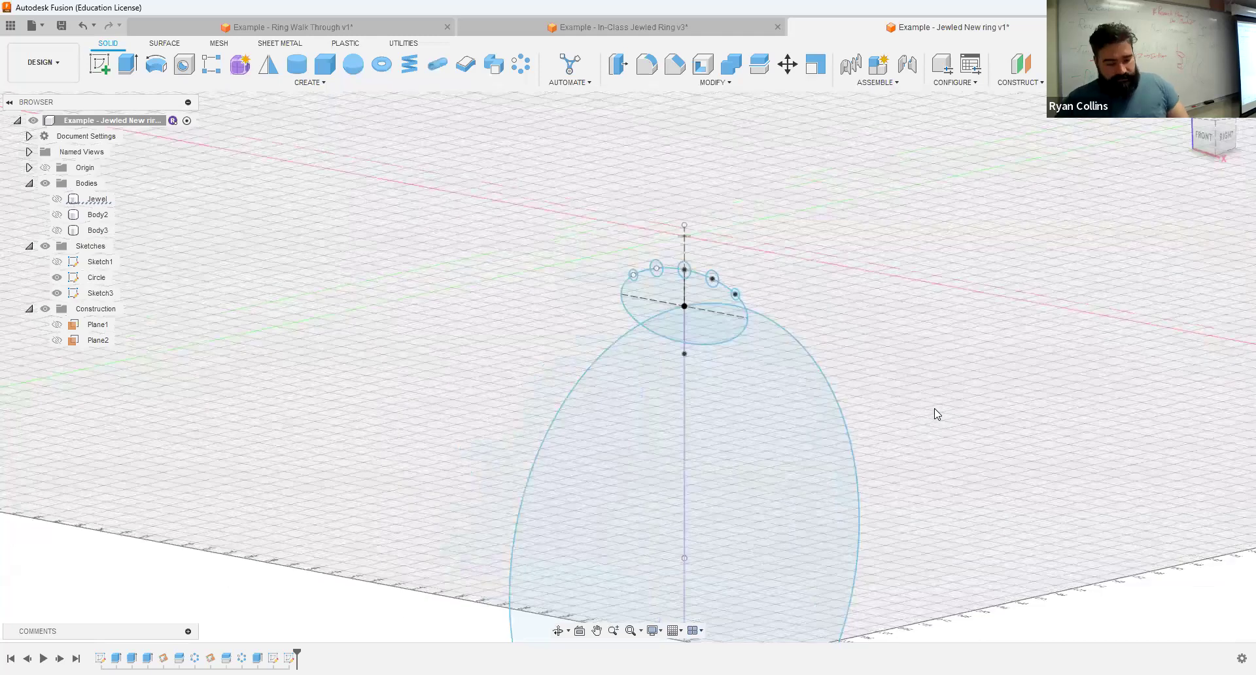
middle_click_drag(937, 408, 849, 326)
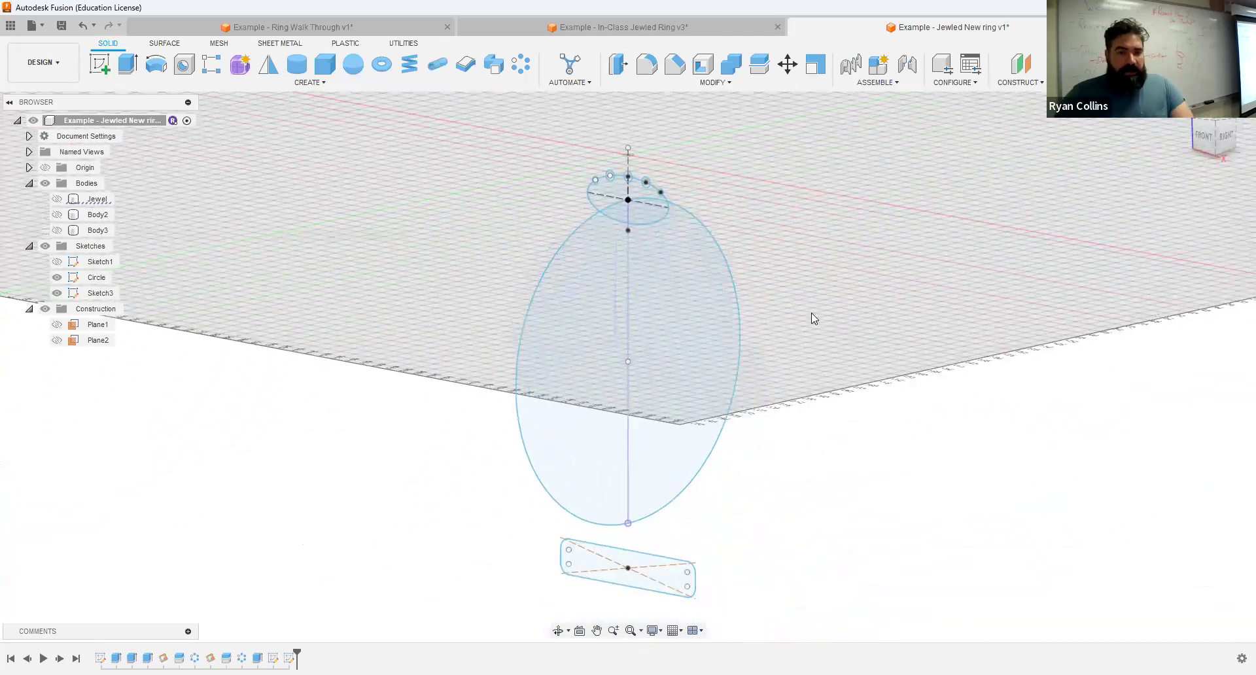
left_click(493, 63)
left_click(632, 195)
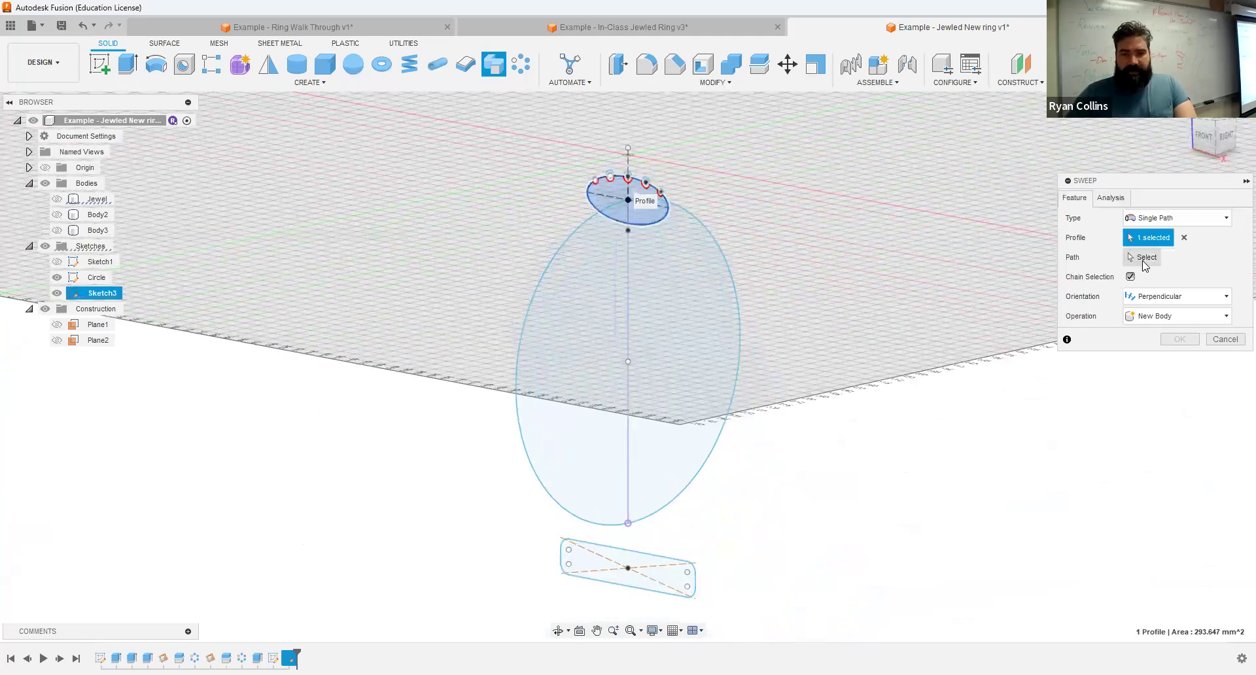
left_click(1144, 261)
left_click(738, 296)
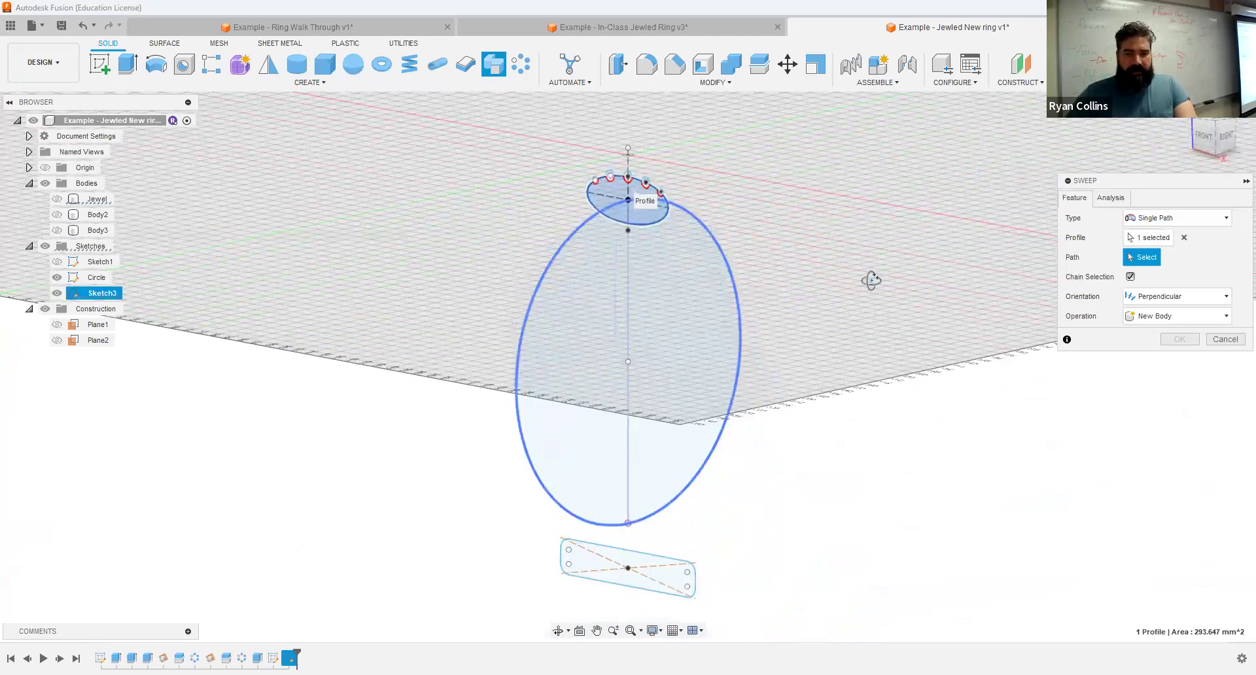
middle_click_drag(869, 288, 896, 289, "shift")
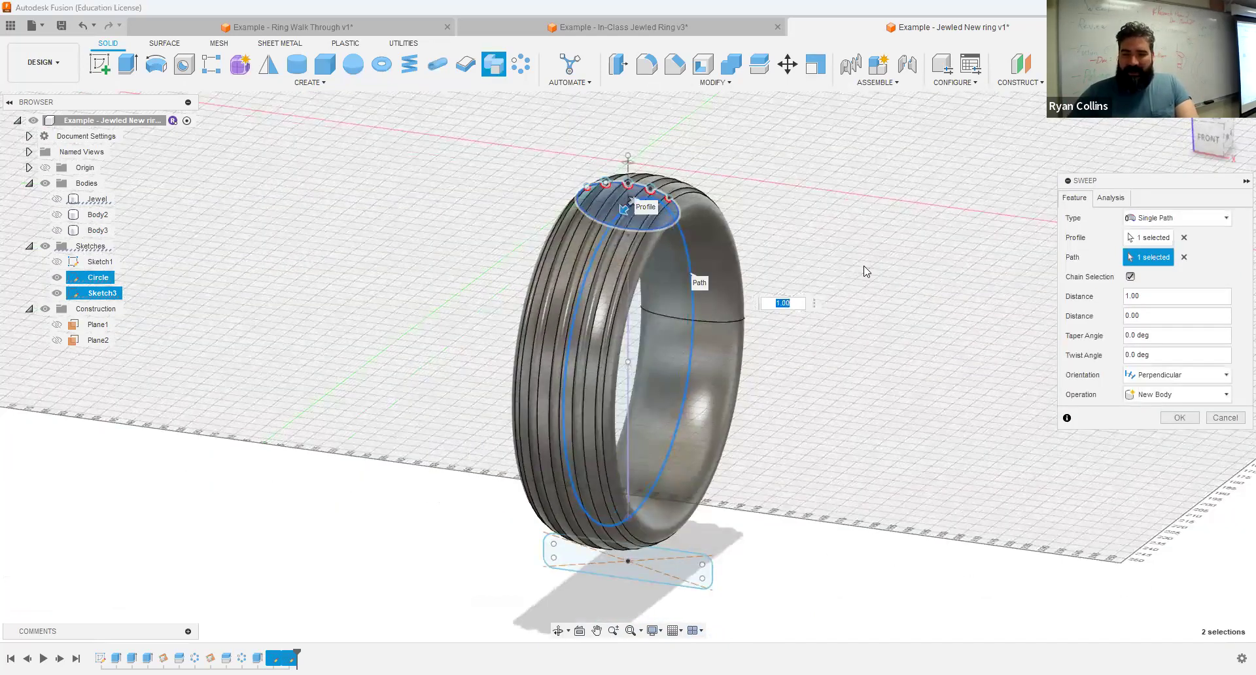
Step: Try the Parallel orientation for the sweep and return it to Perpendicular
left_click(1179, 375)
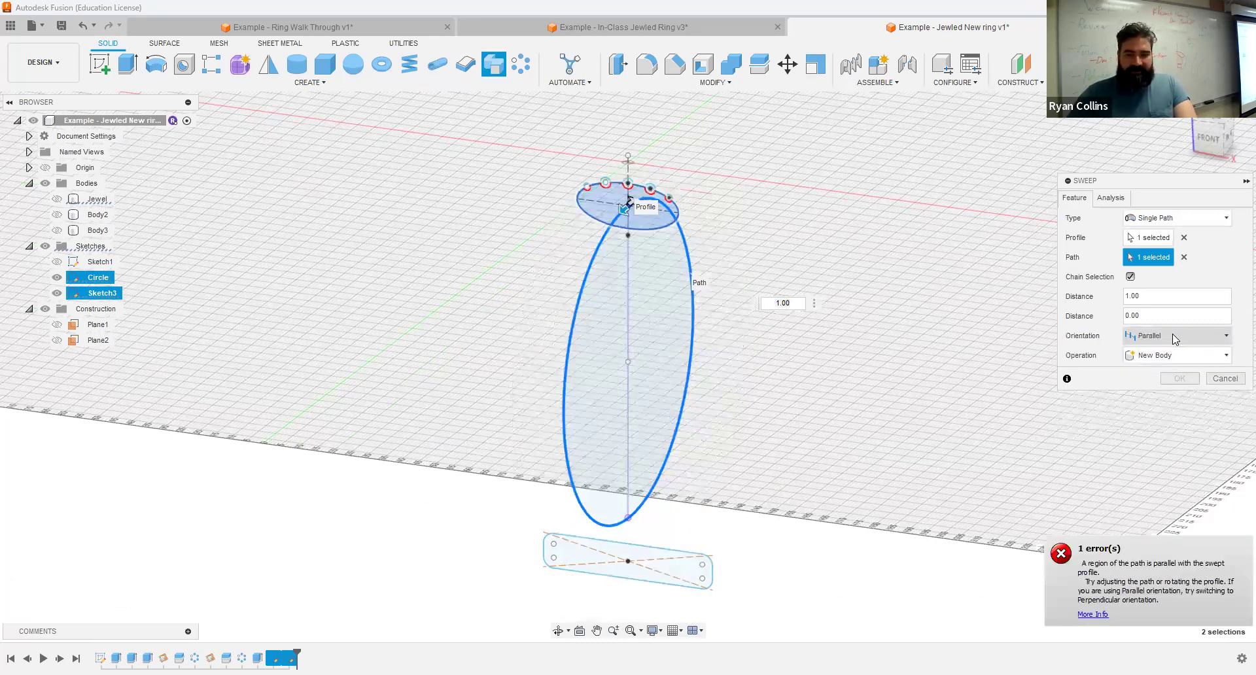
left_click(1172, 337)
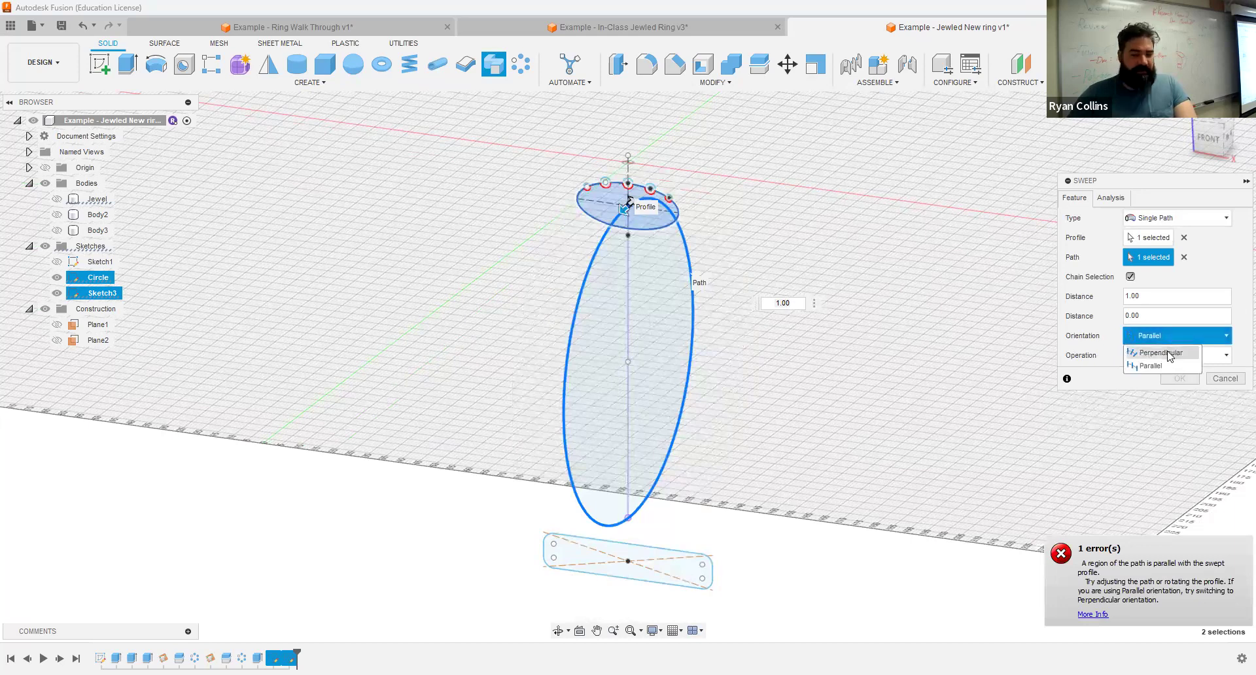
left_click(1168, 354)
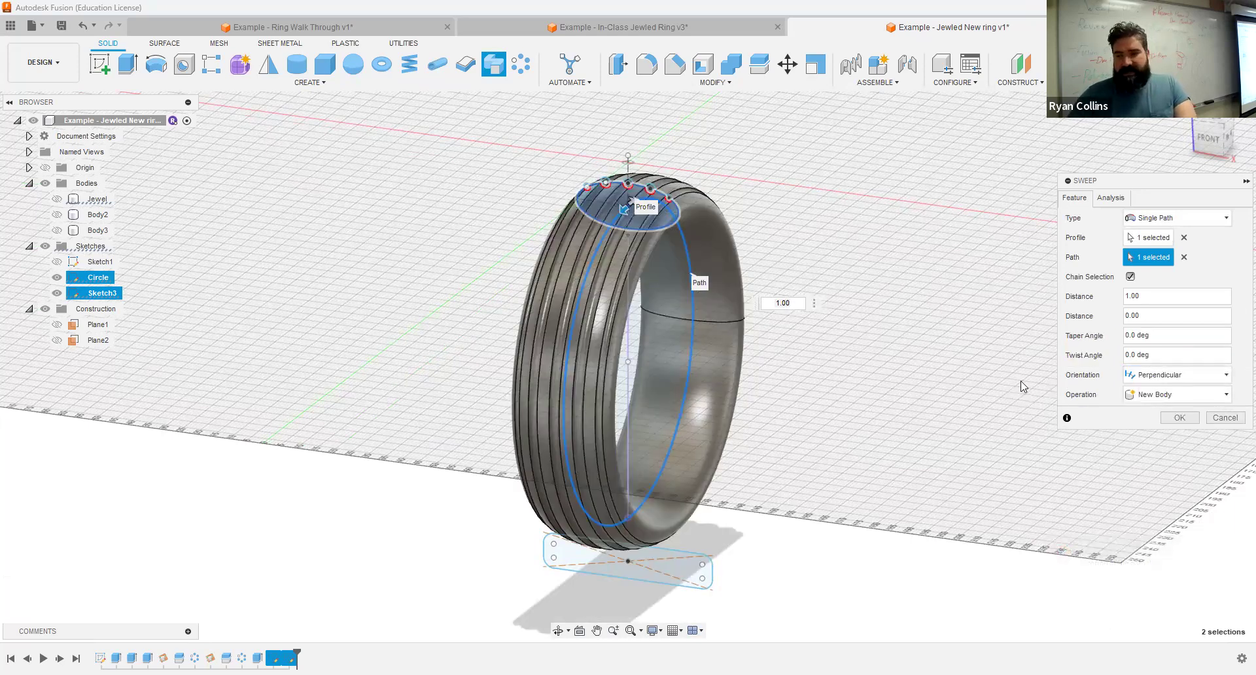
Step: Try a twist angle of 180 degrees on the sweep
left_click(1165, 354)
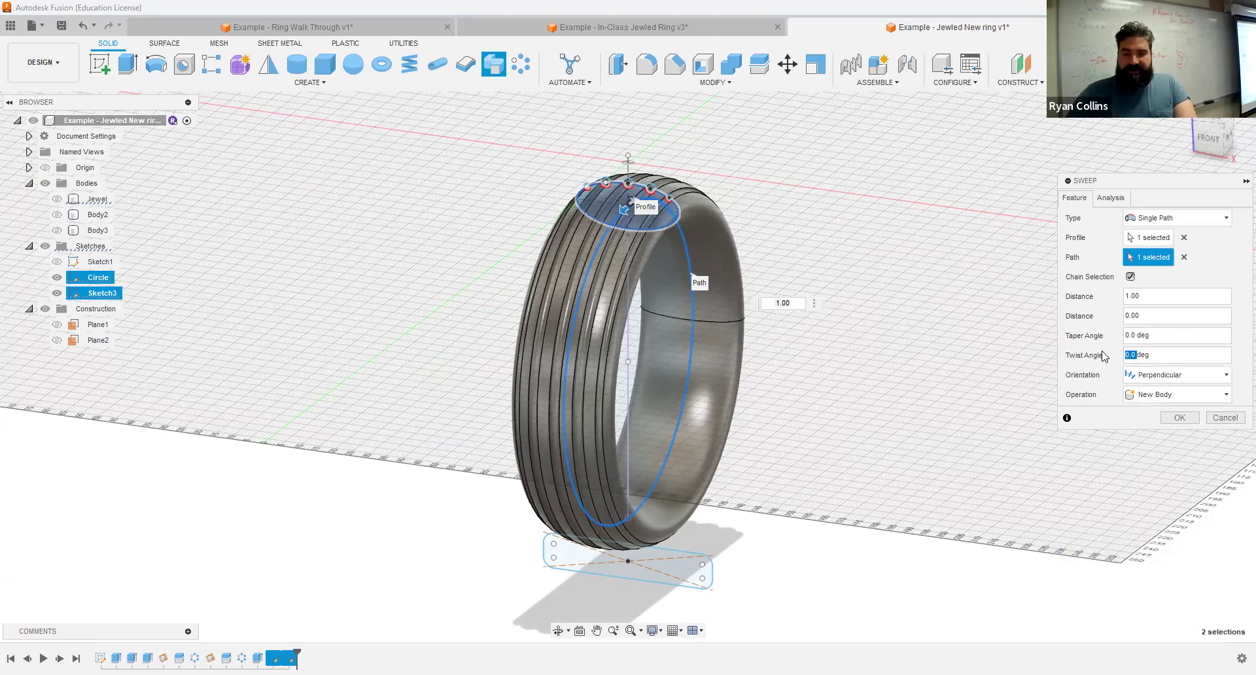
left_click_drag(1165, 353, 1095, 361)
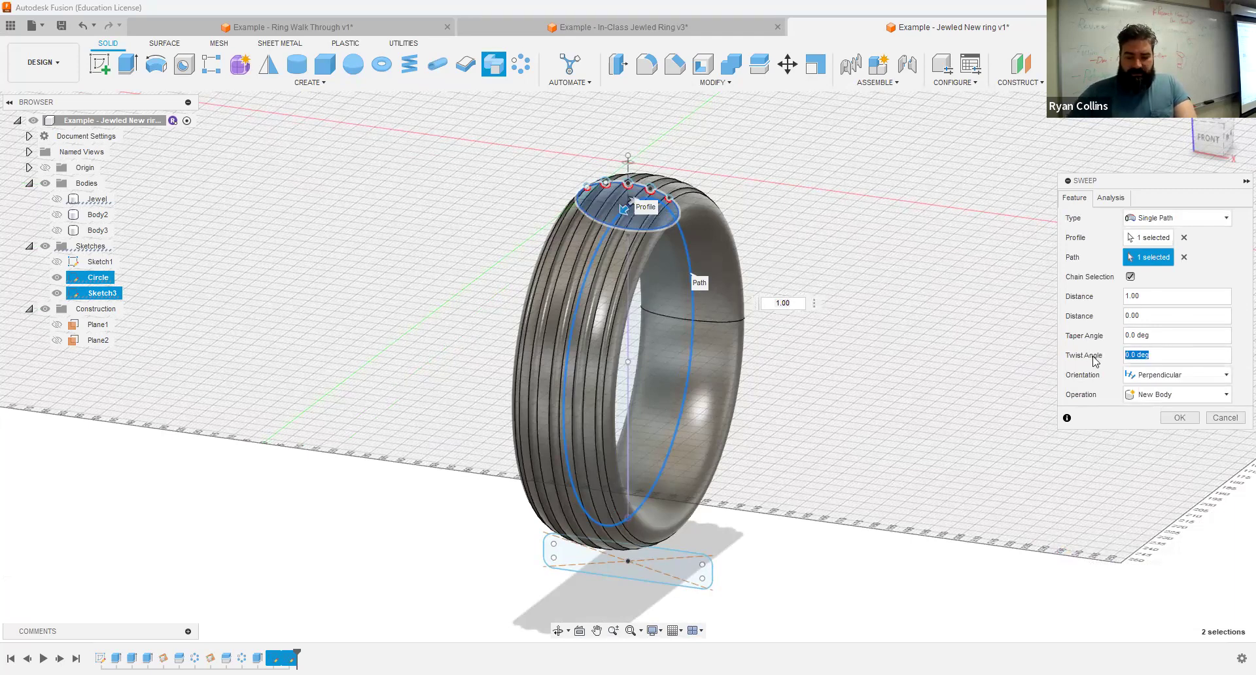
type("180")
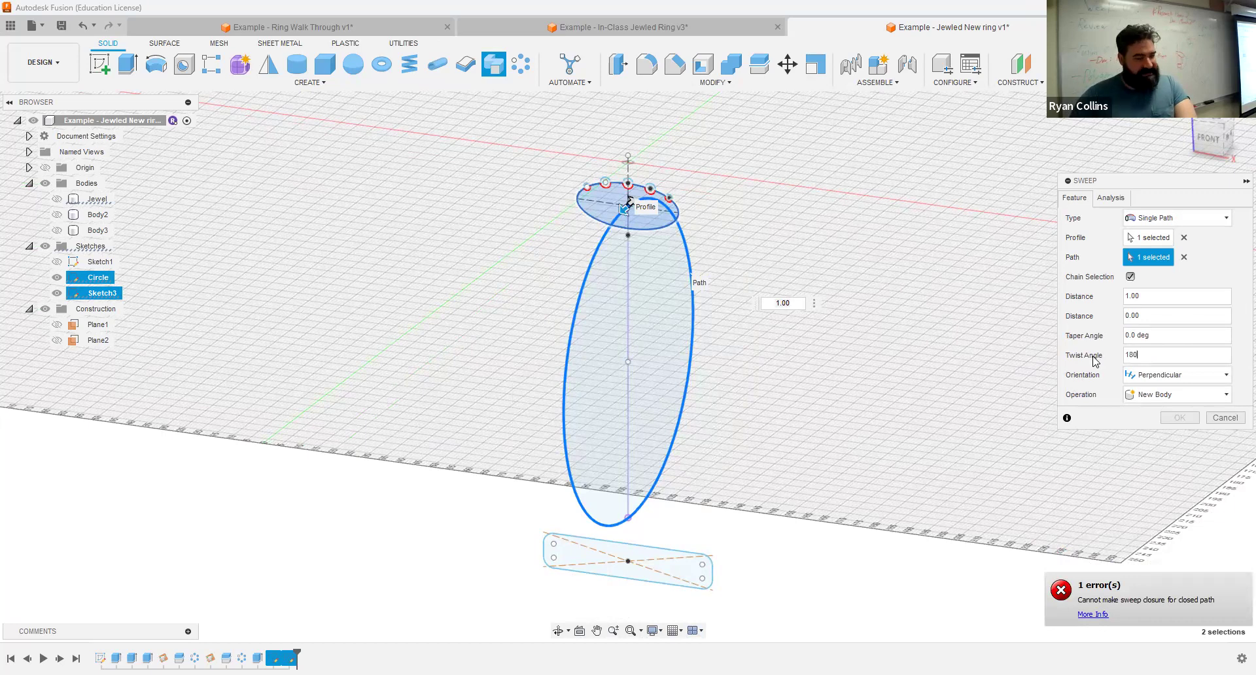
Step: Try twist angles of 360 and 720 degrees on the sweep and inspect the twisted band preview
key("BackSpace")
key("BackSpace")
key("BackSpace")
type("360")
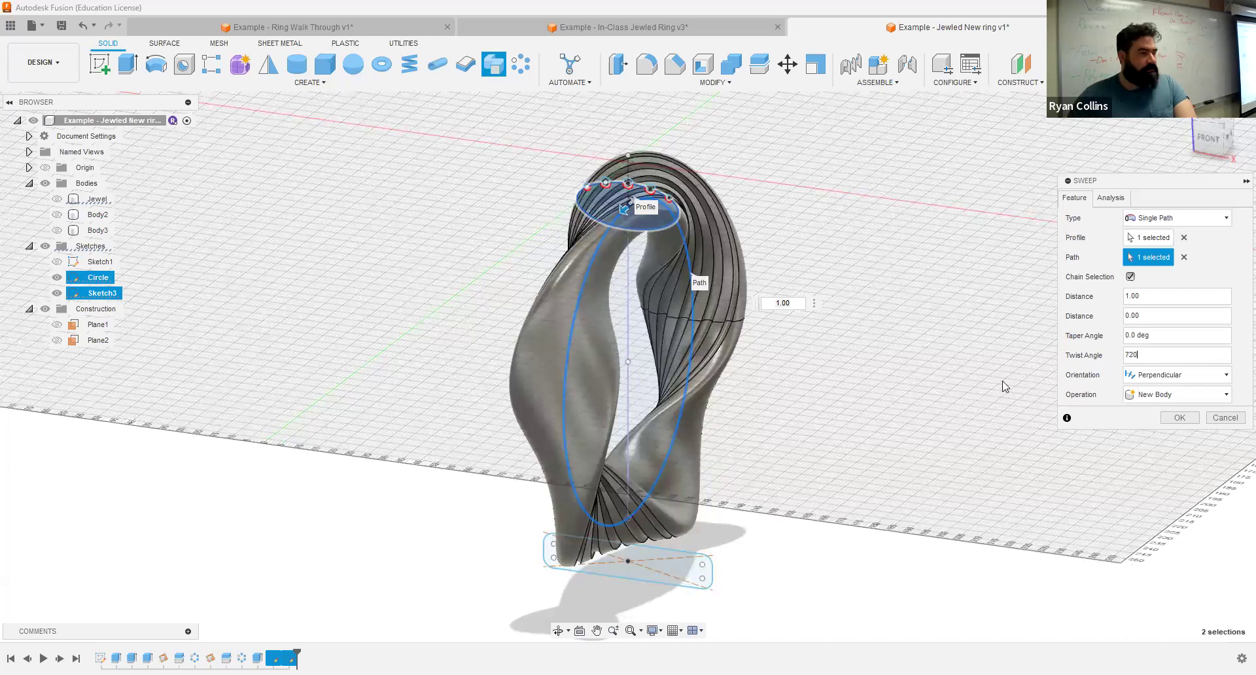
middle_click_drag(905, 406, 933, 402, "shift")
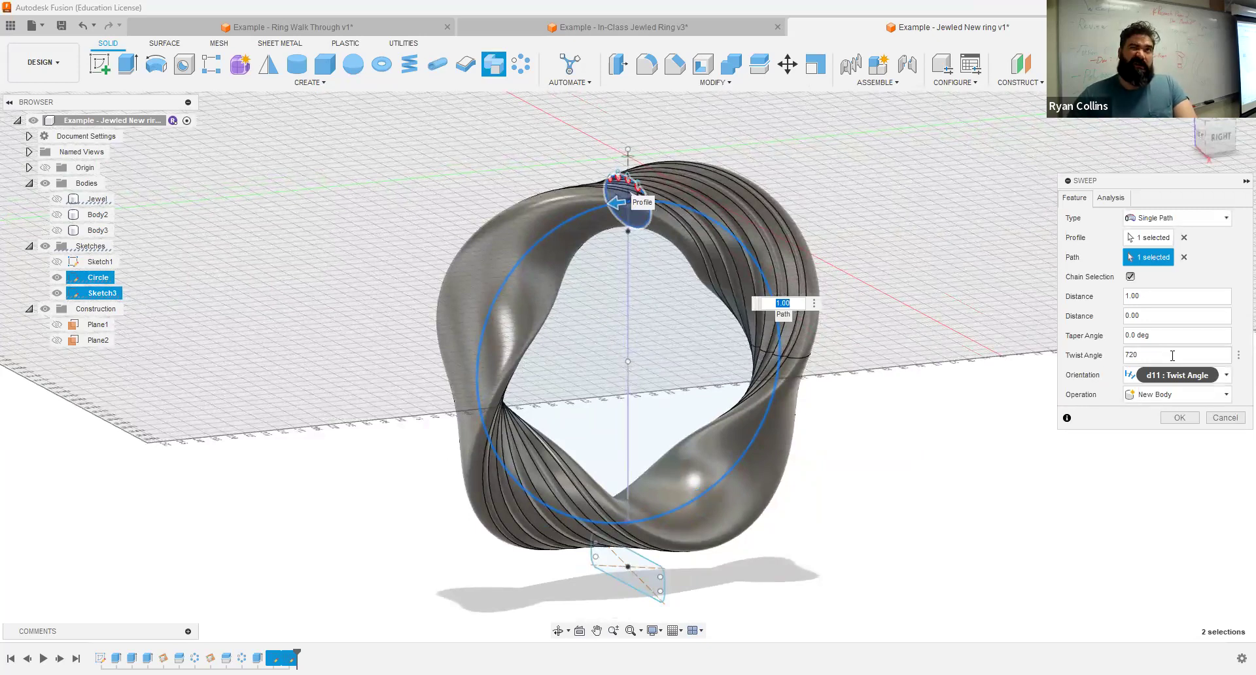
Step: Set the sweep's twist angle to 1080 degrees and create the twisted band as a new body
left_click(1171, 355)
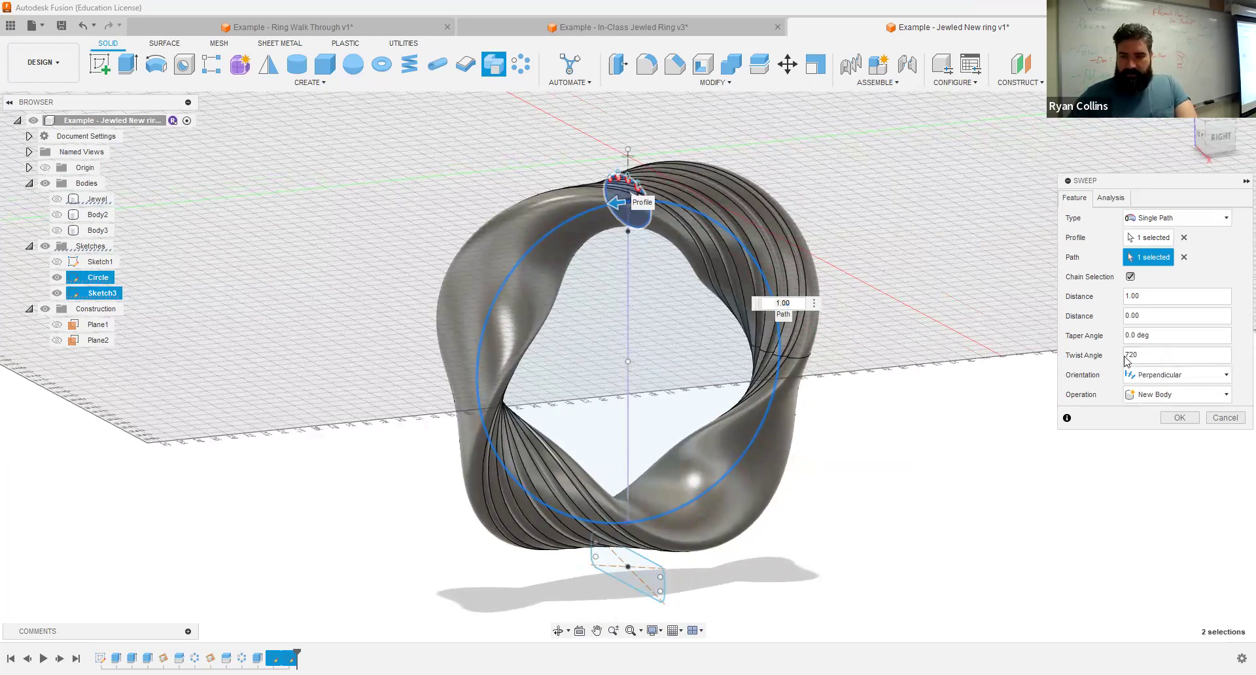
key("BackSpace")
key("BackSpace")
key("BackSpace")
type("1080")
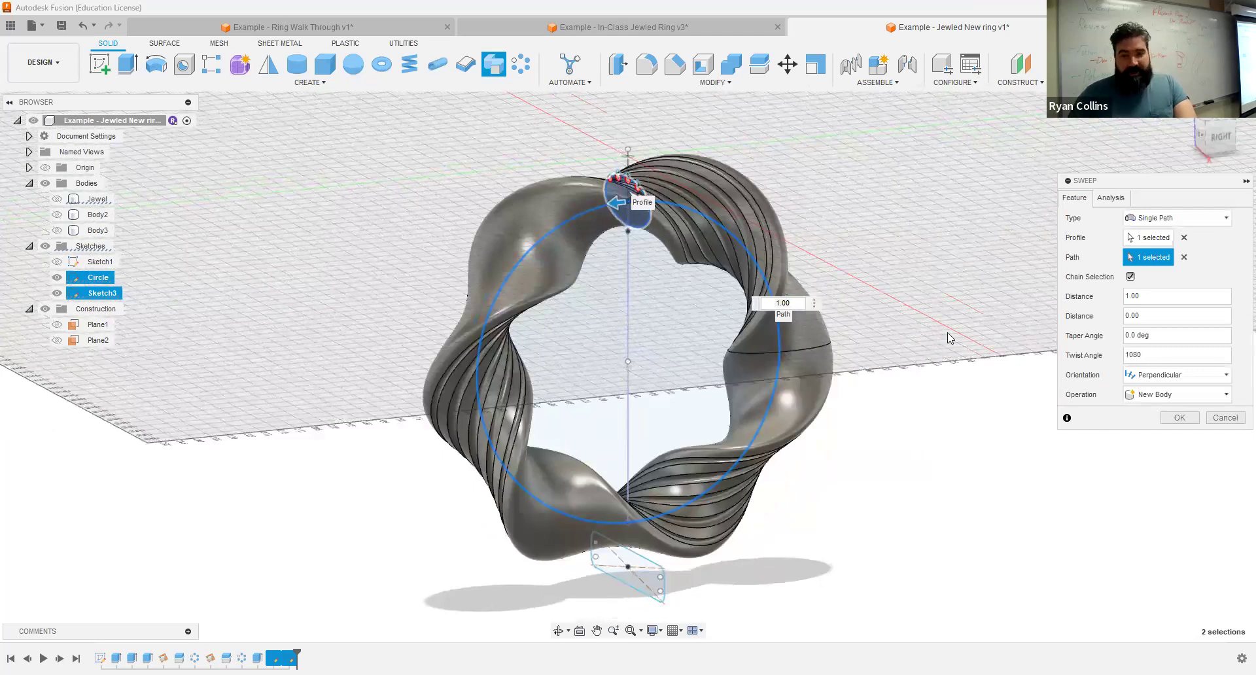
middle_click_drag(897, 397, 939, 434, "shift")
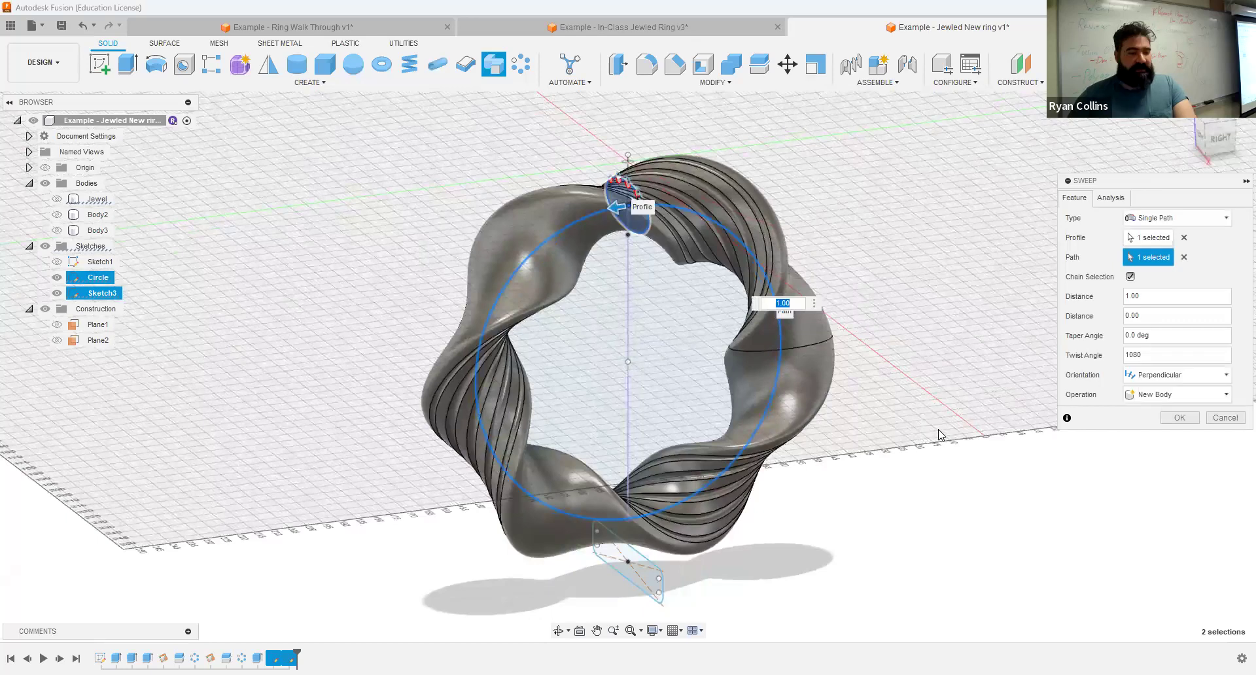
left_click(1180, 418)
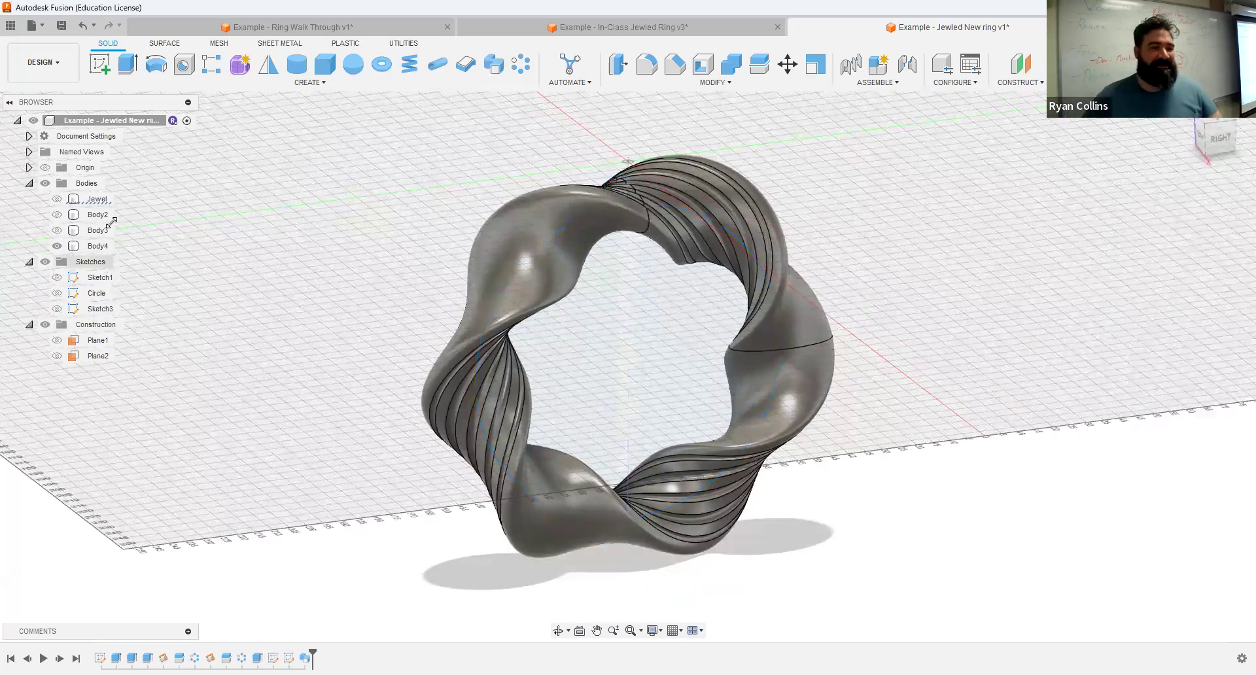
Step: Rename the twisted band body as Sweep Twist
left_click(97, 245)
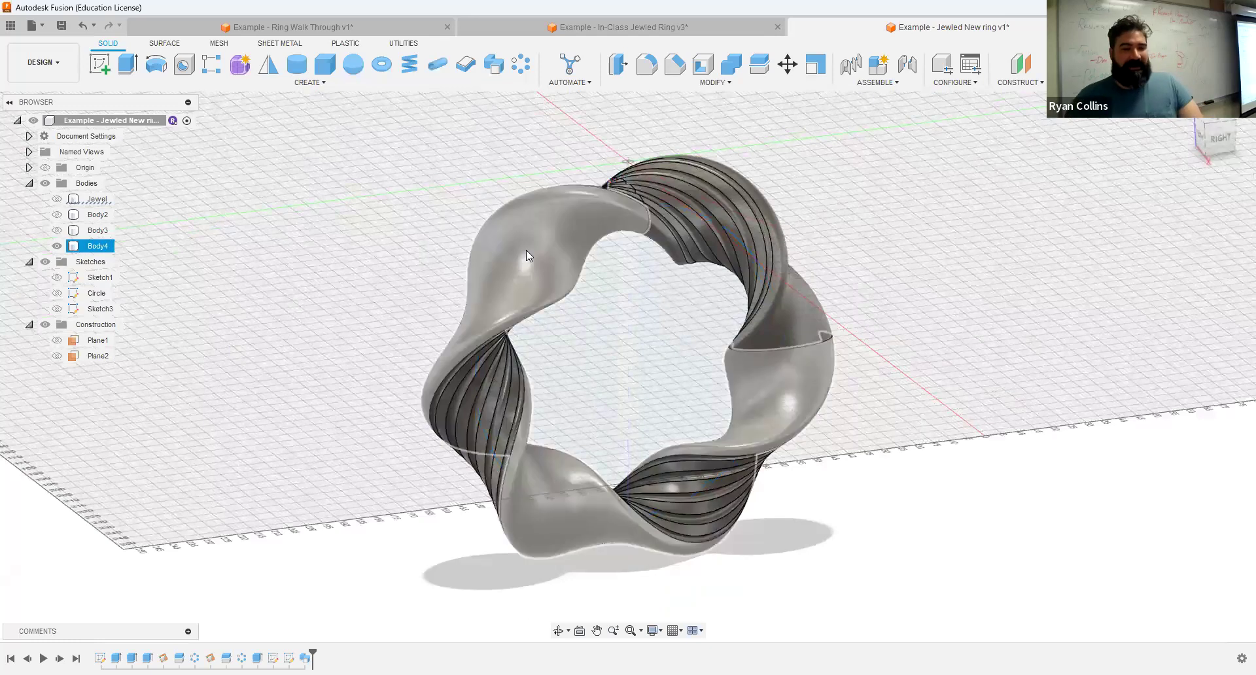
left_click(96, 246)
double_click(101, 252)
type("S")
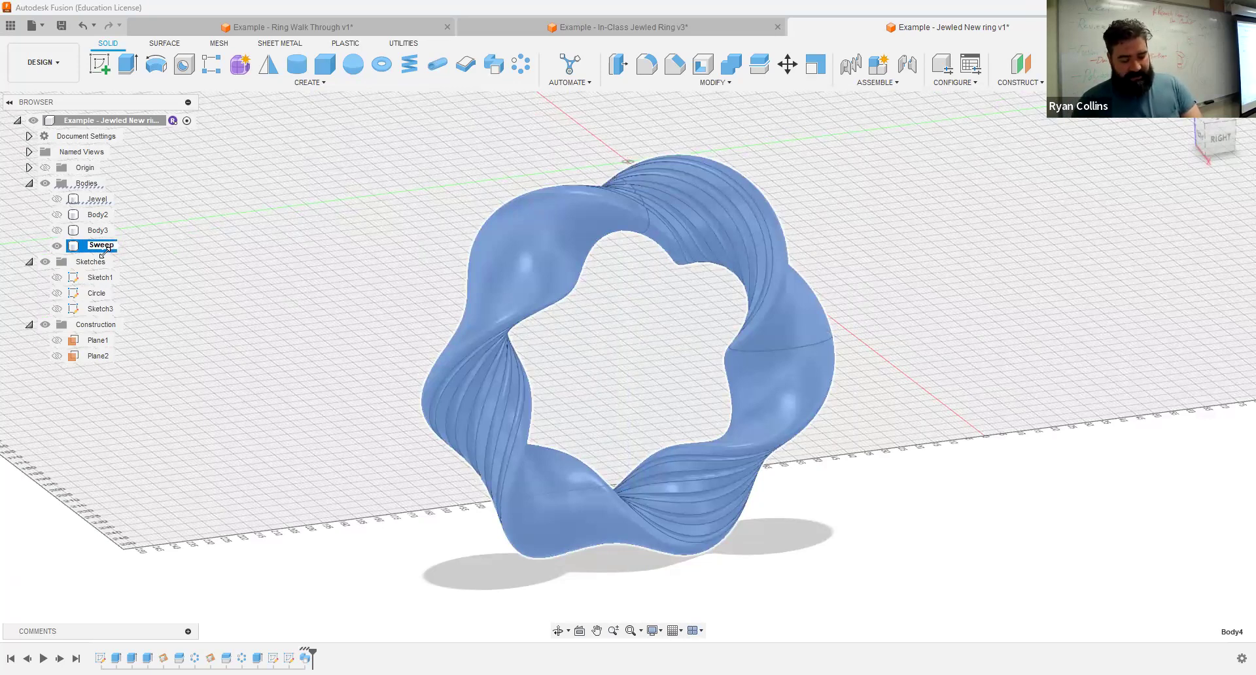
type("weep")
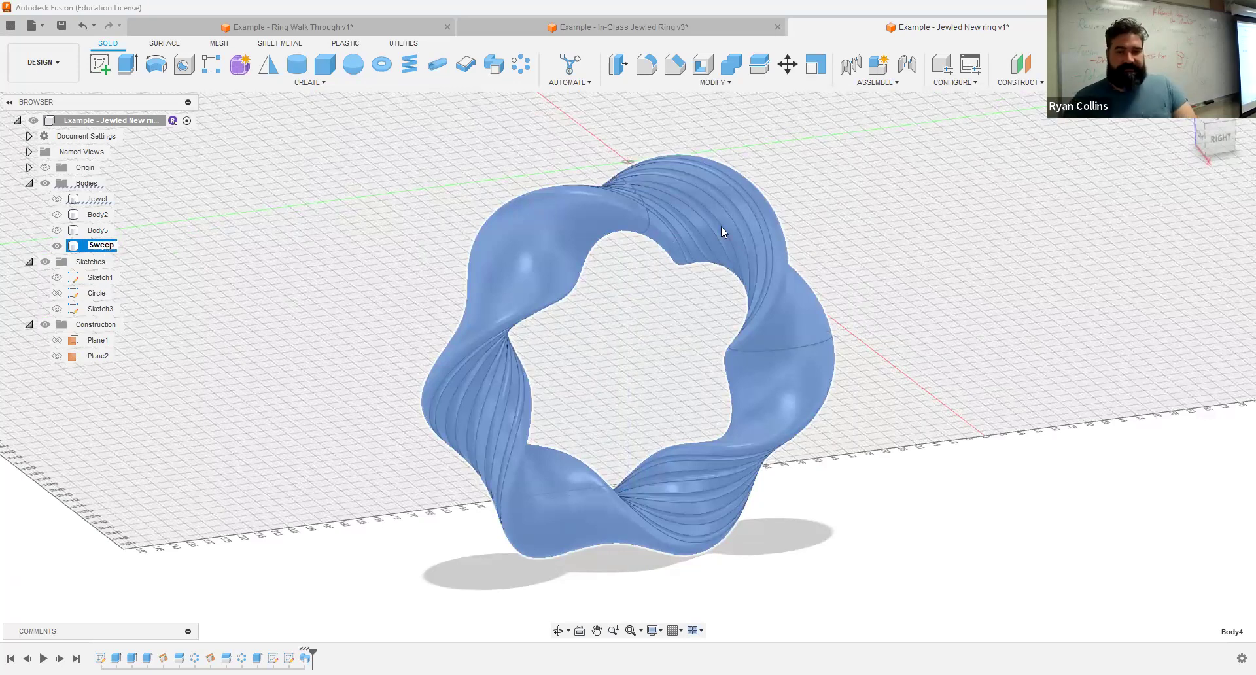
type(" Twist")
left_click(927, 330)
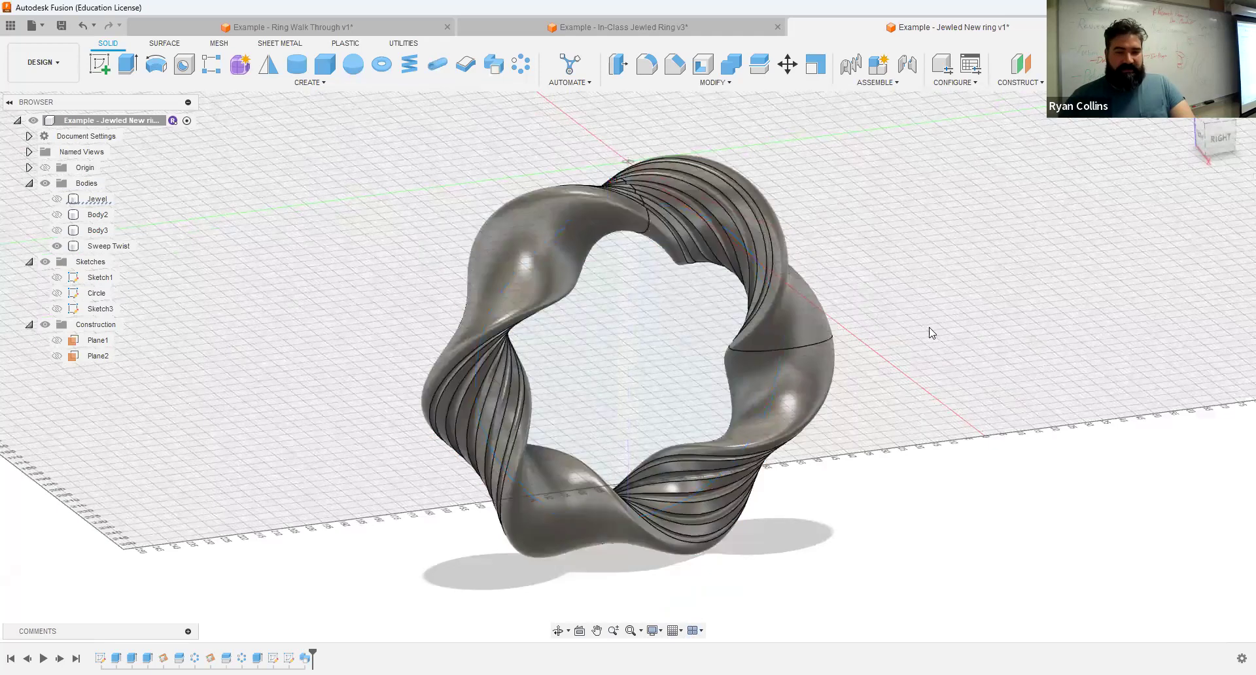
Step: Hide the Sweep Twist body and save the design with the version description Sweep
left_click(57, 199)
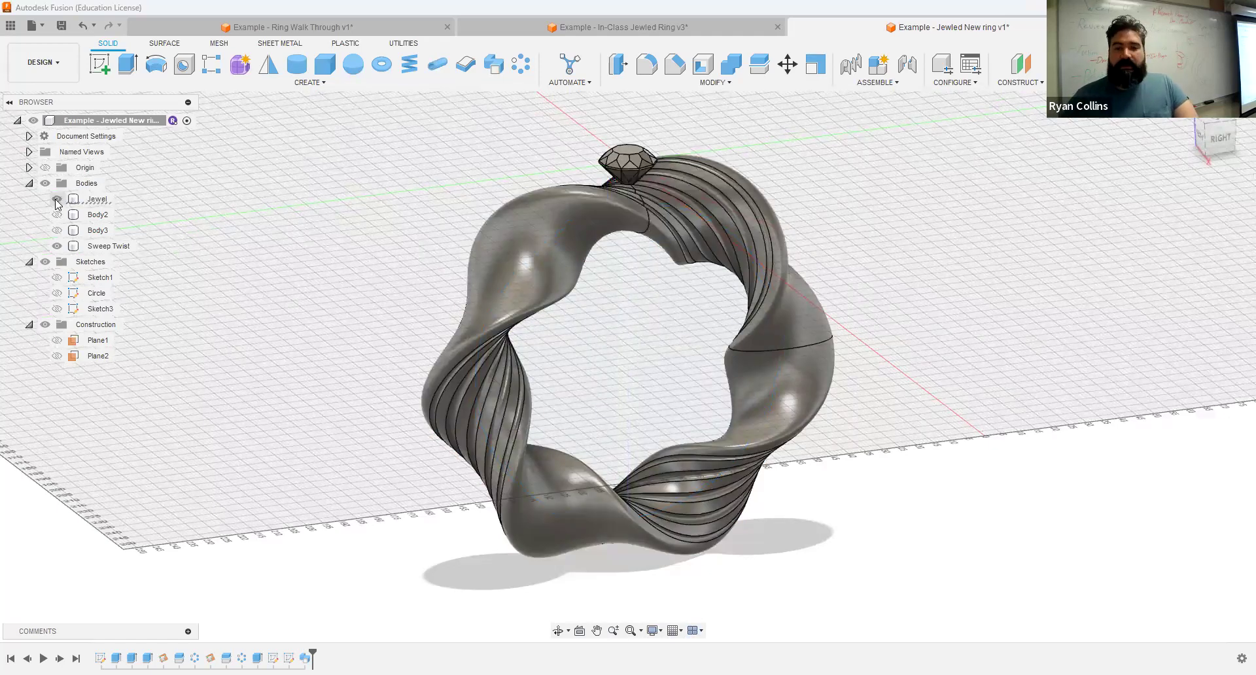
left_click(56, 199)
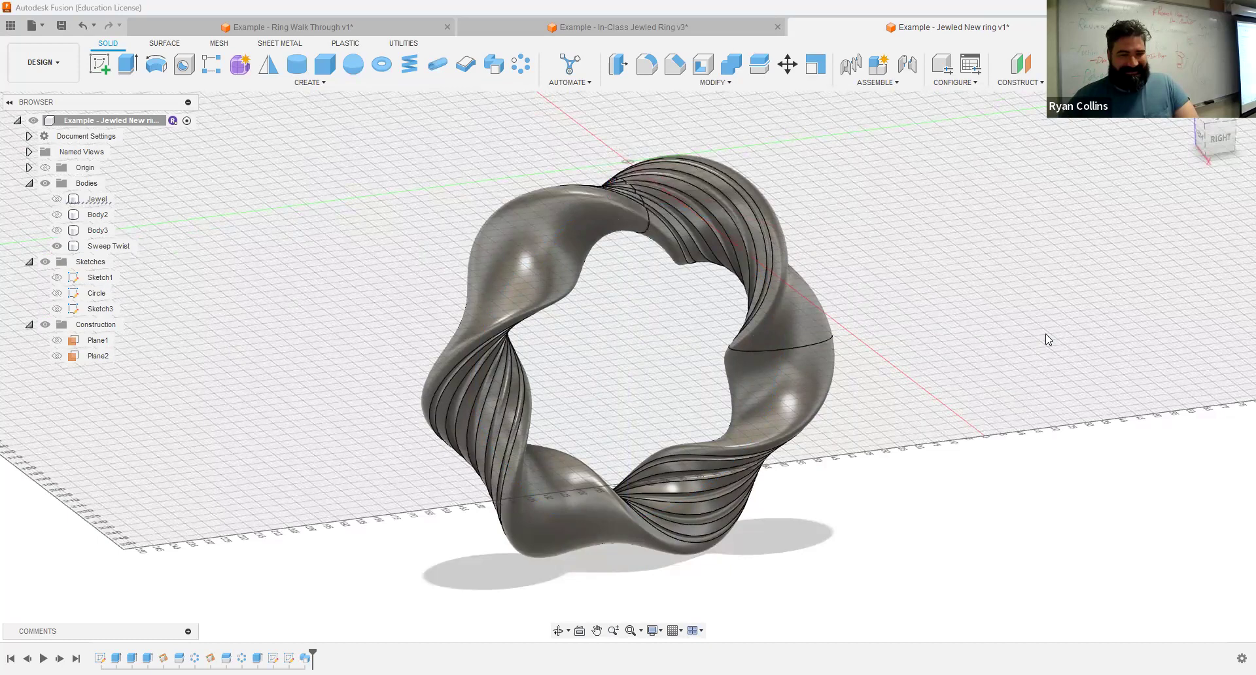
left_click(57, 247)
key("ctrl+s")
type("Sweep")
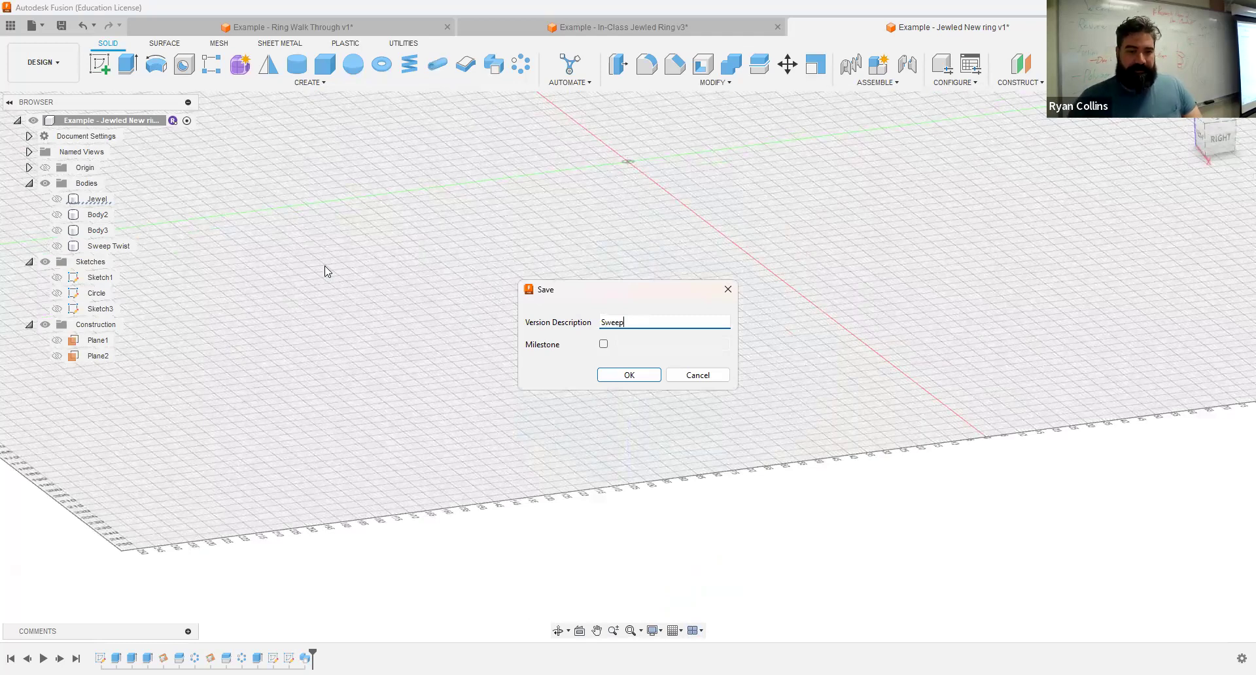
key("Return")
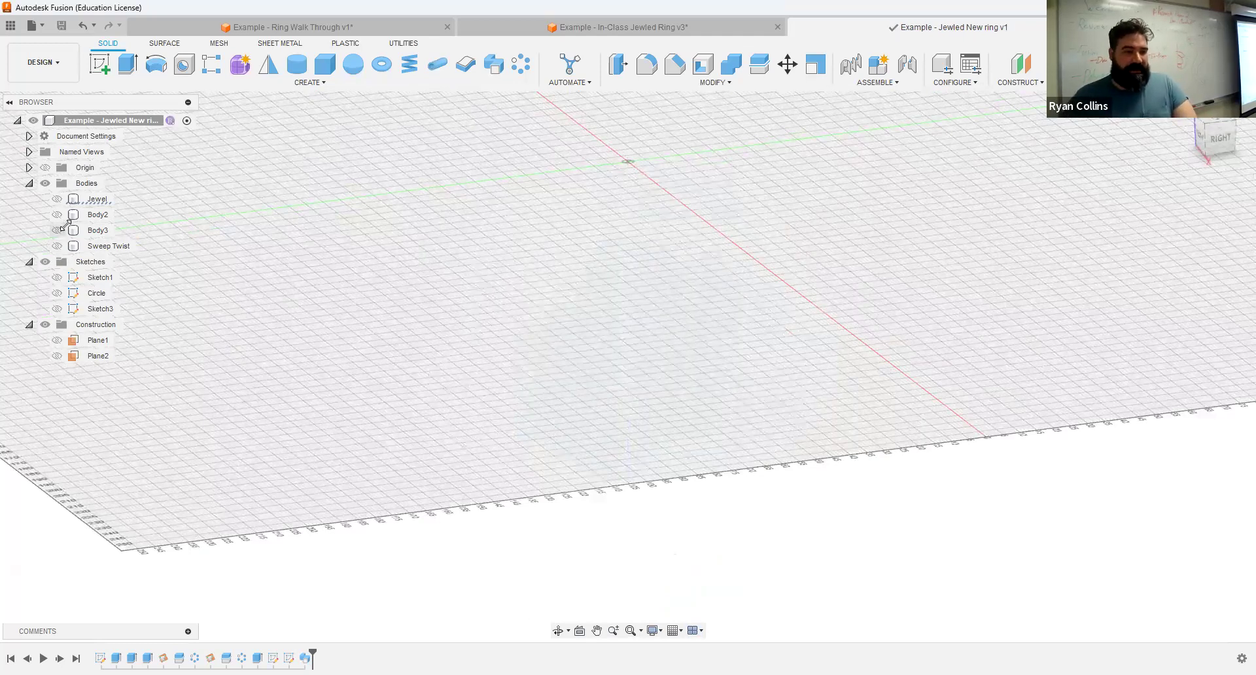
Step: Show the profile and circle sketches and set the ellipse and rounded rectangle as the two Loft profiles
left_click(56, 309)
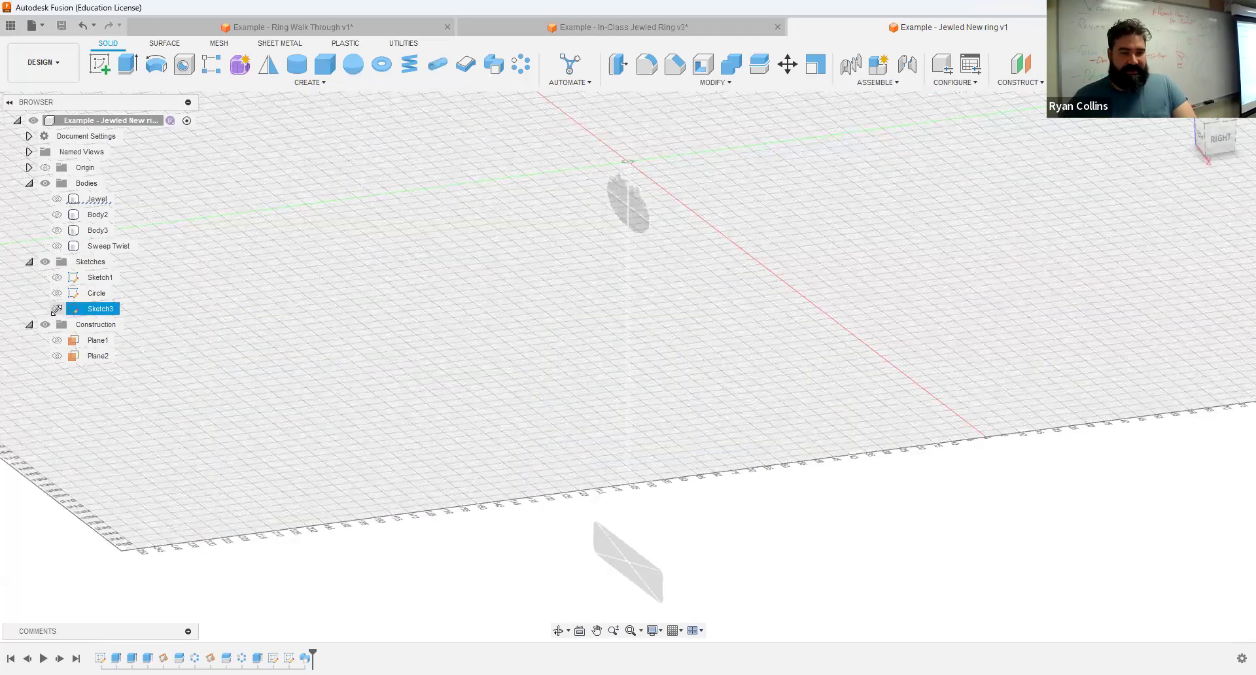
left_click(57, 293)
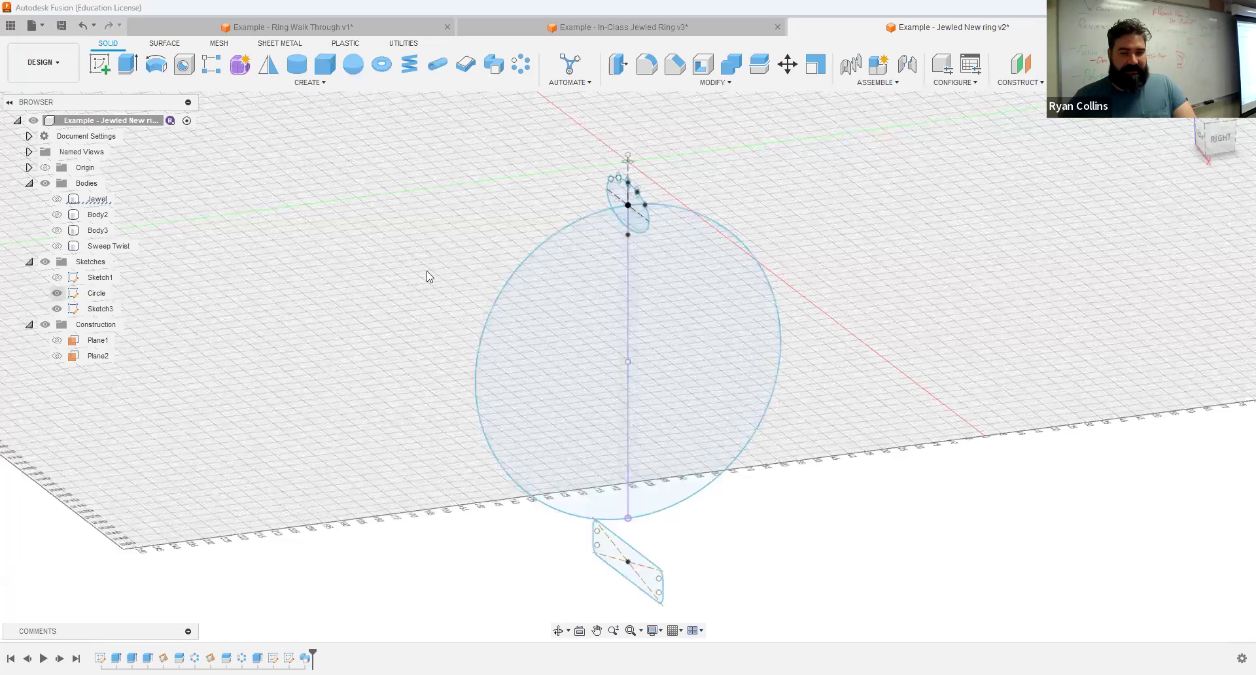
left_click(268, 84)
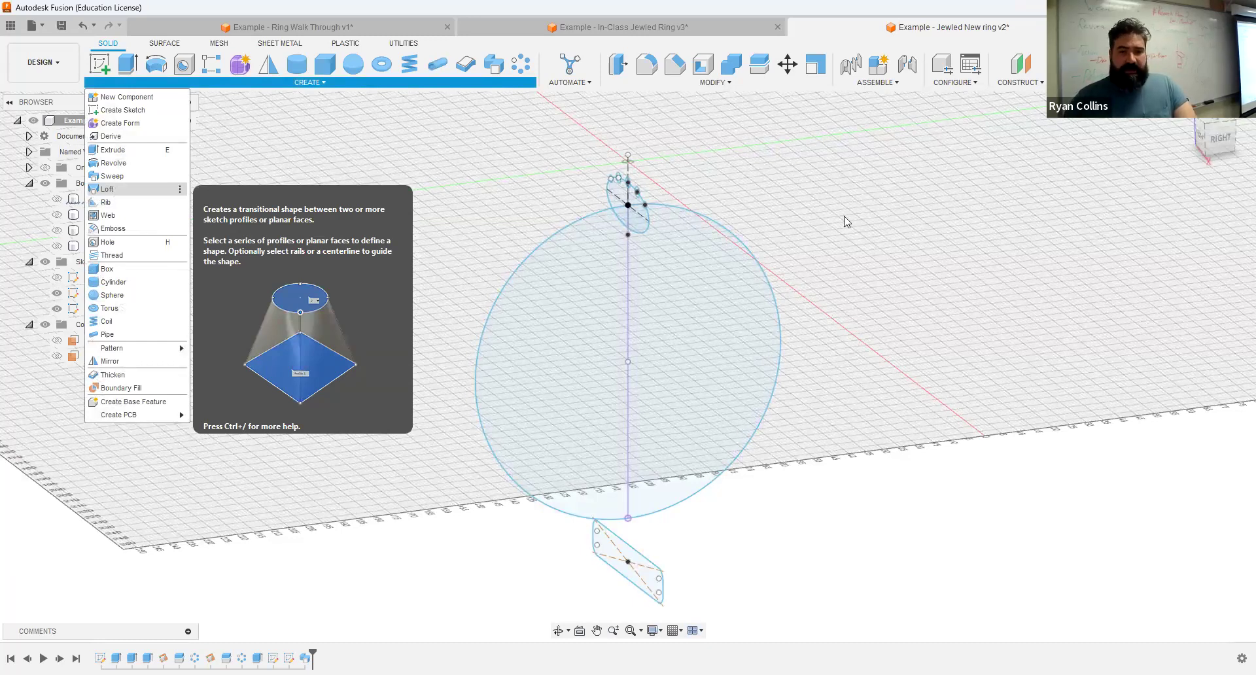
left_click(108, 189)
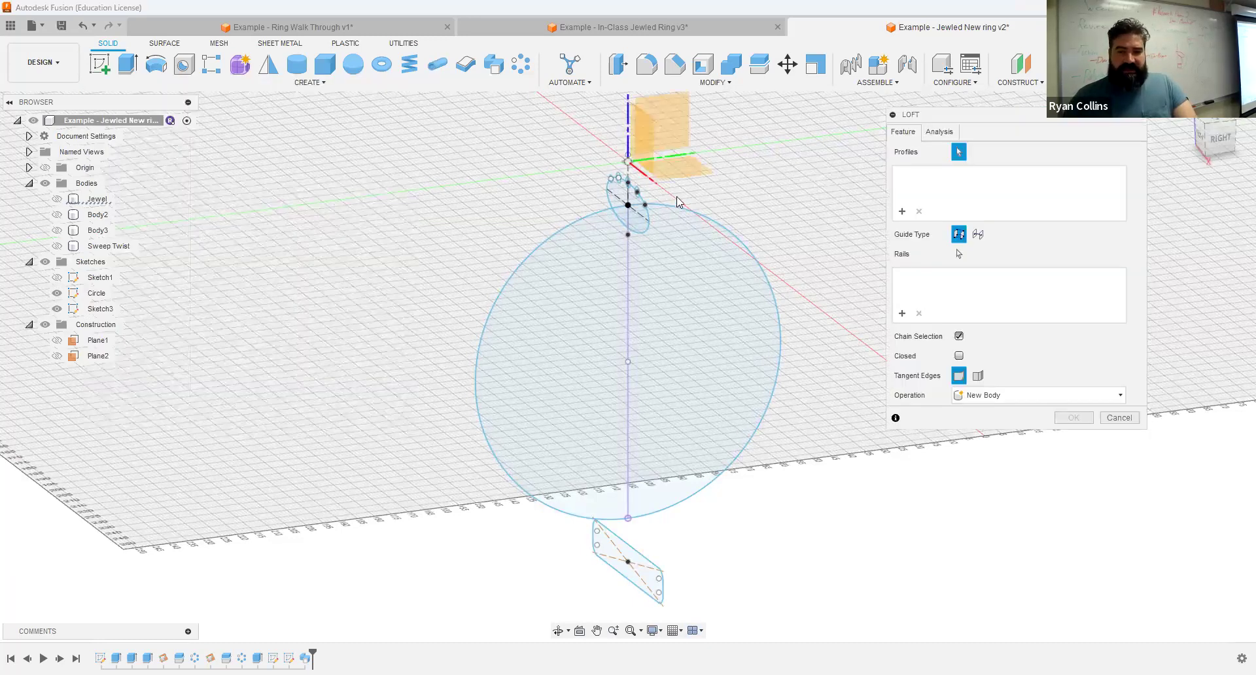
left_click(633, 222)
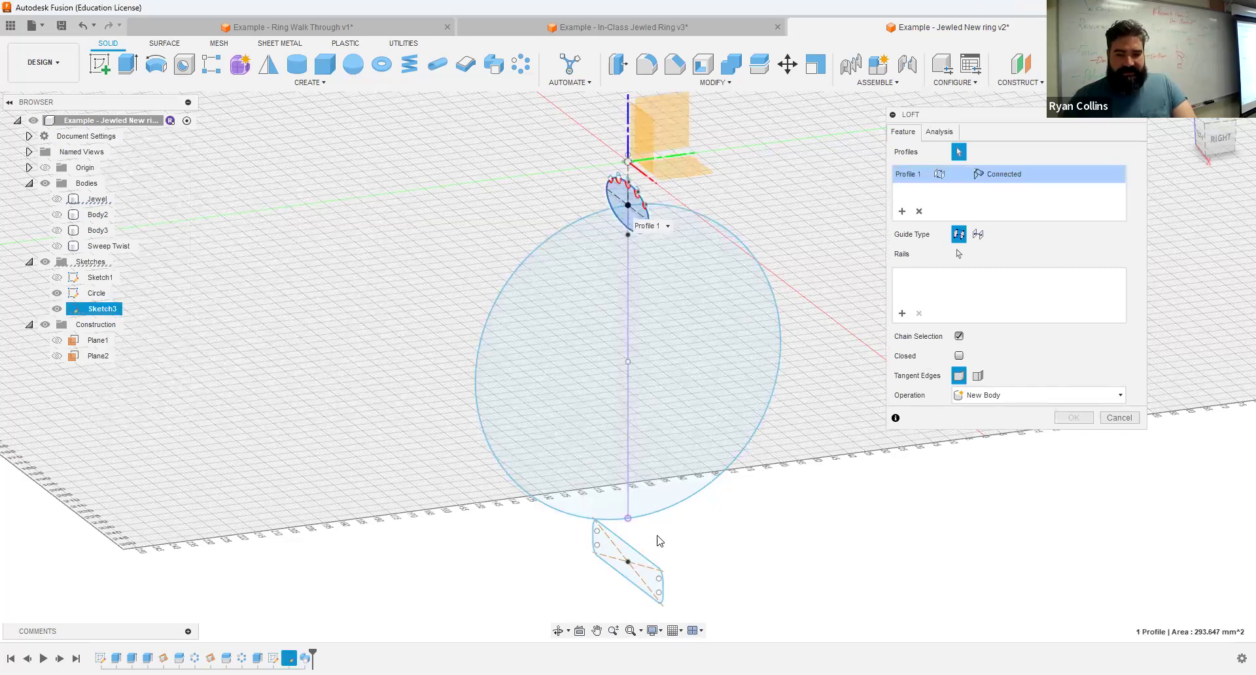
left_click(628, 577)
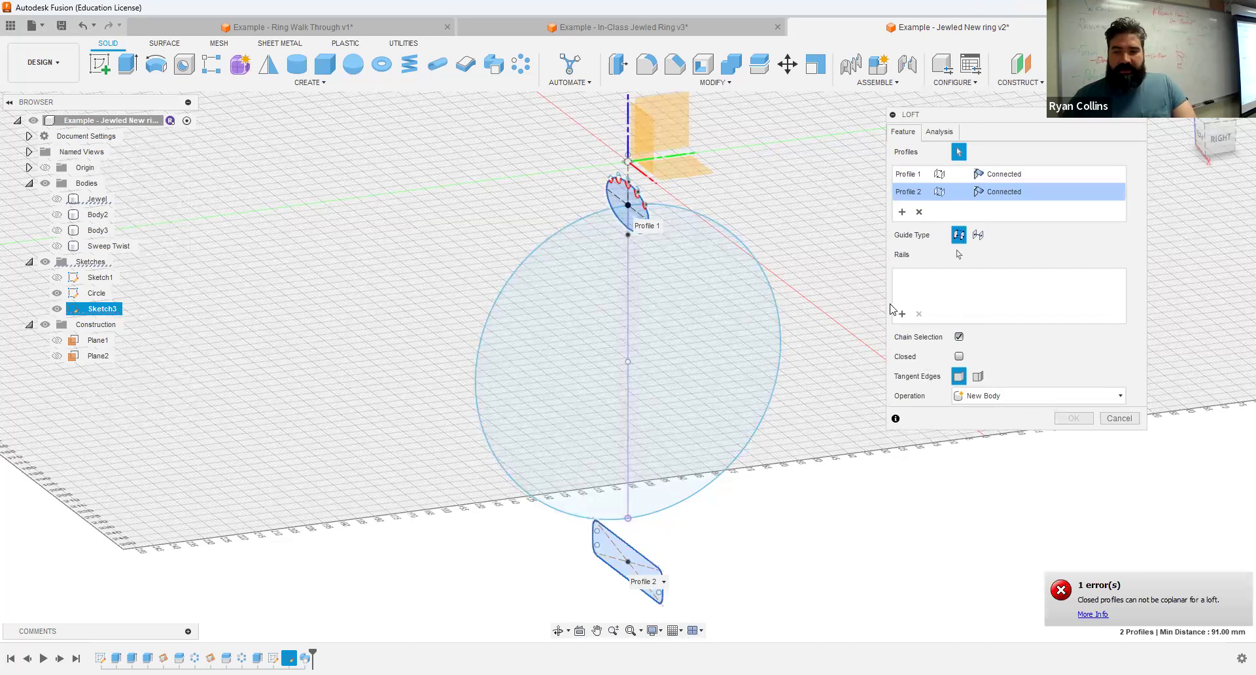
Step: Guide the loft with the Centerline type along the circle and create the half band as a new body
left_click(958, 254)
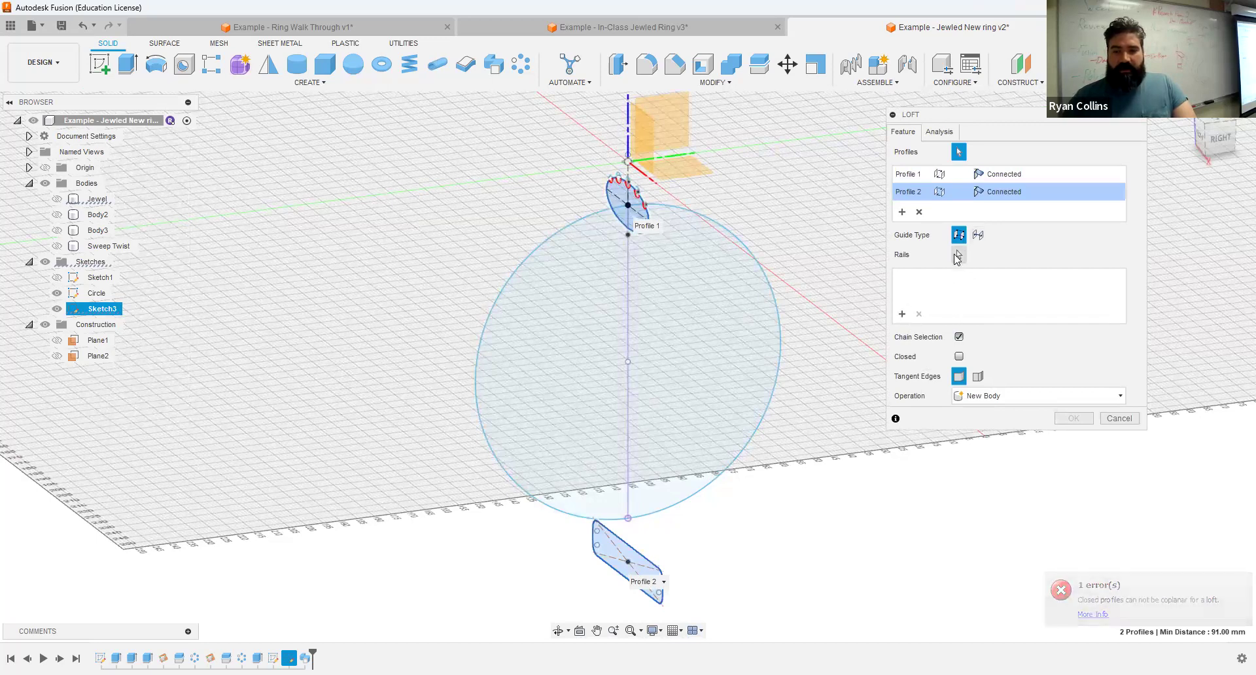
left_click(769, 293)
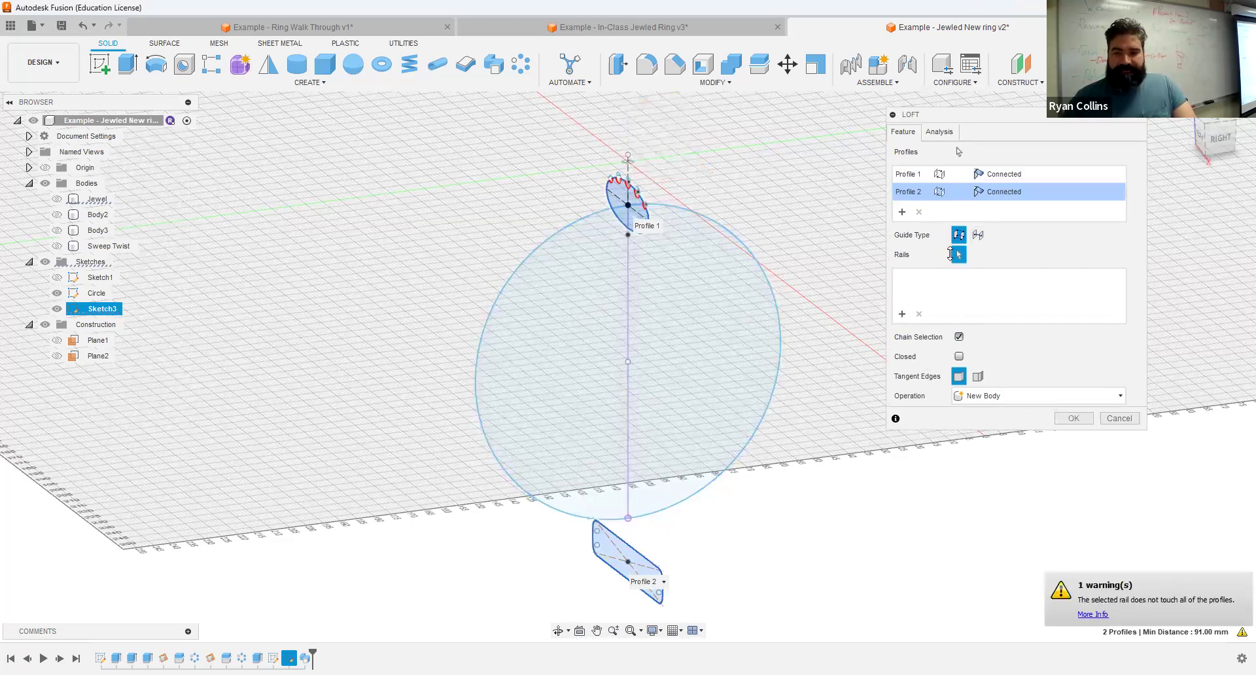
left_click(979, 236)
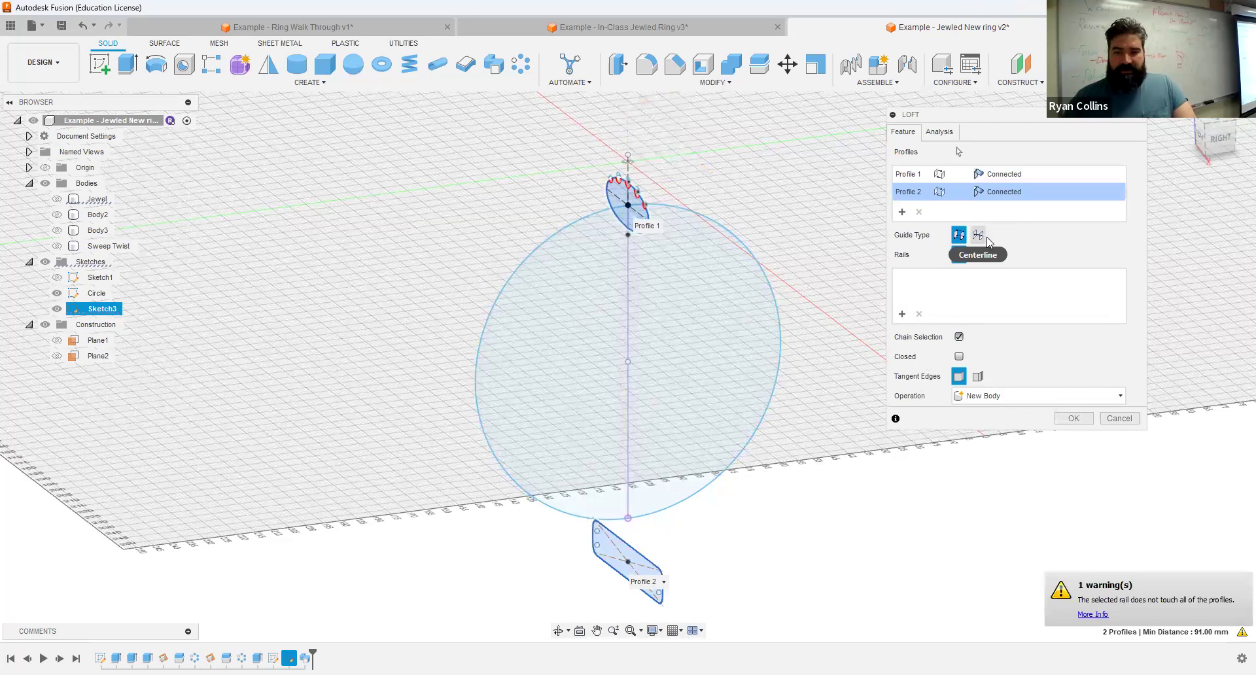
left_click(776, 304)
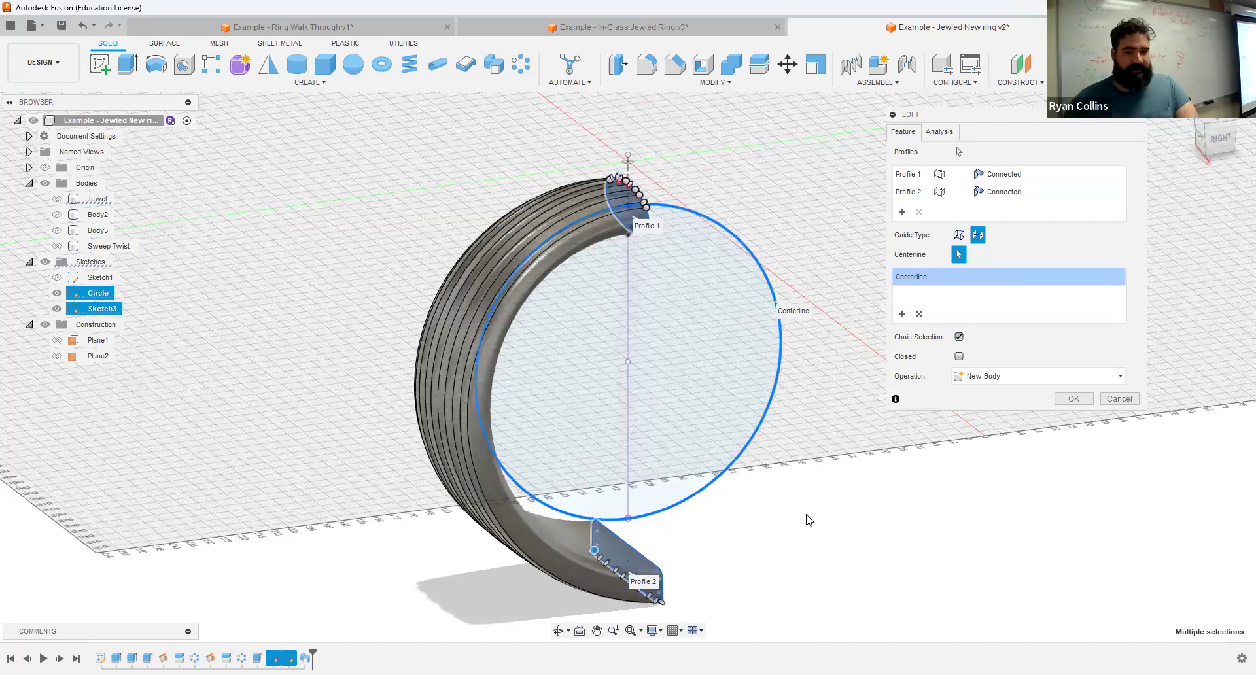
middle_click_drag(757, 563, 645, 535, "shift")
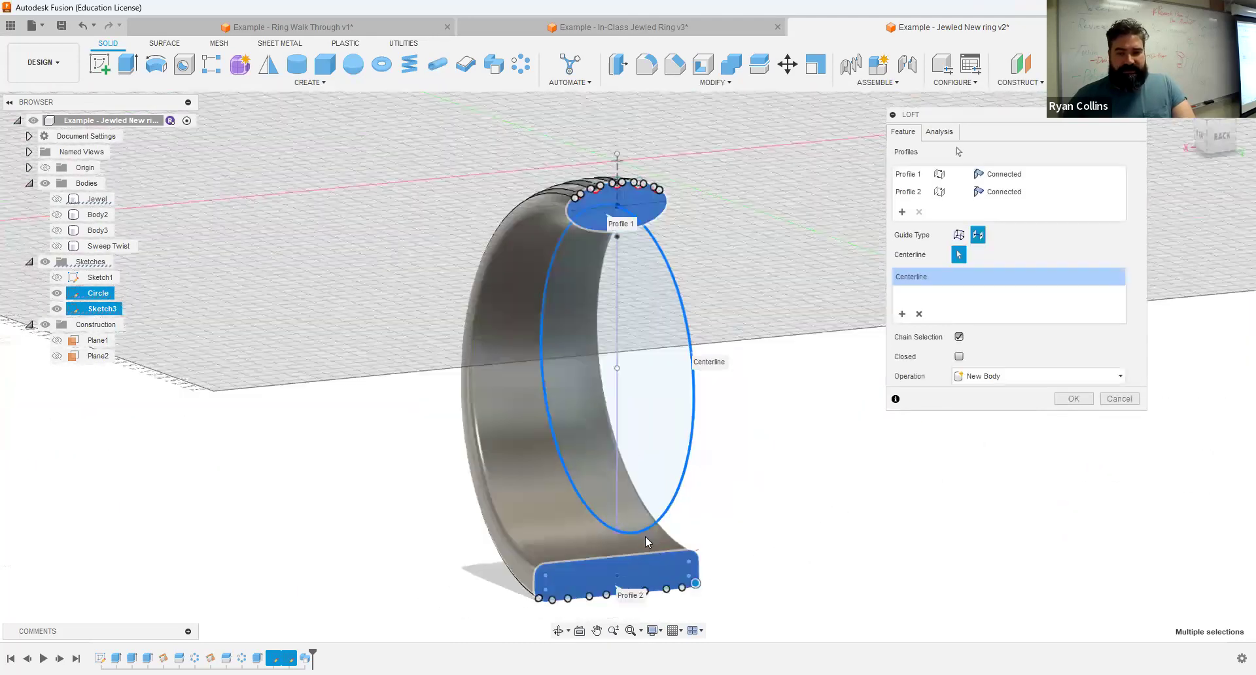
left_click(1082, 399)
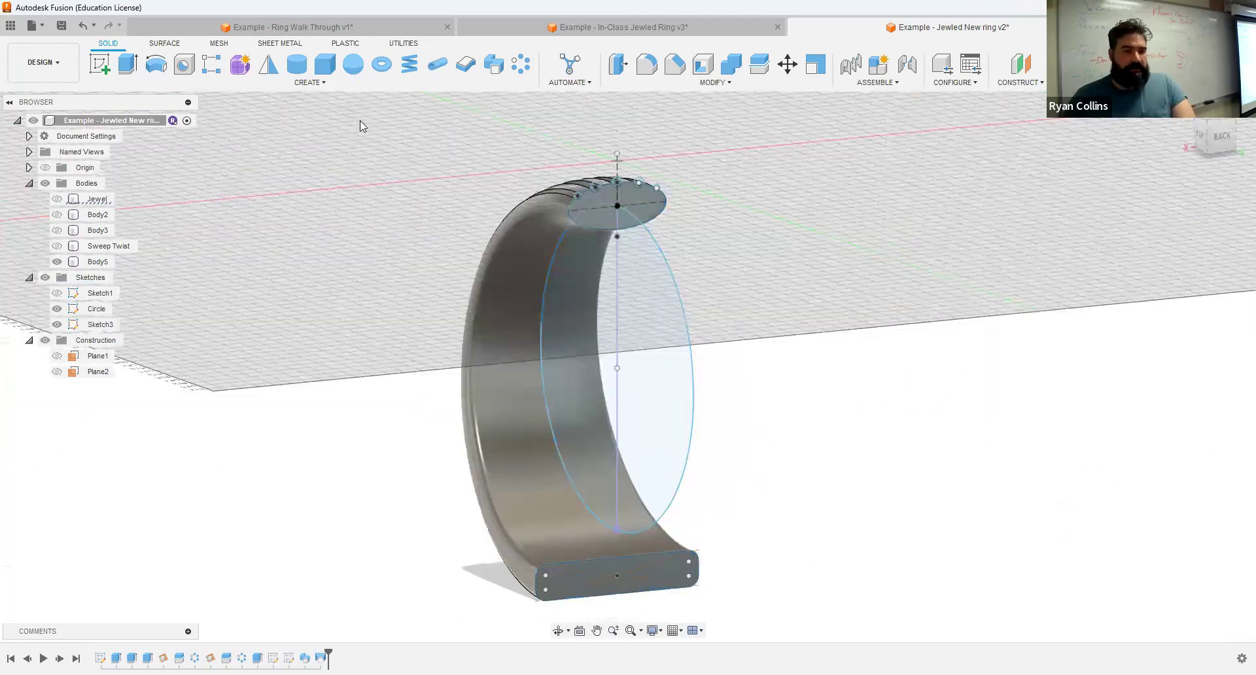
Step: Mirror the lofted half band about the vertical origin plane through both profiles, using the Join operation, to complete the ring
left_click(270, 69)
left_click(1187, 198)
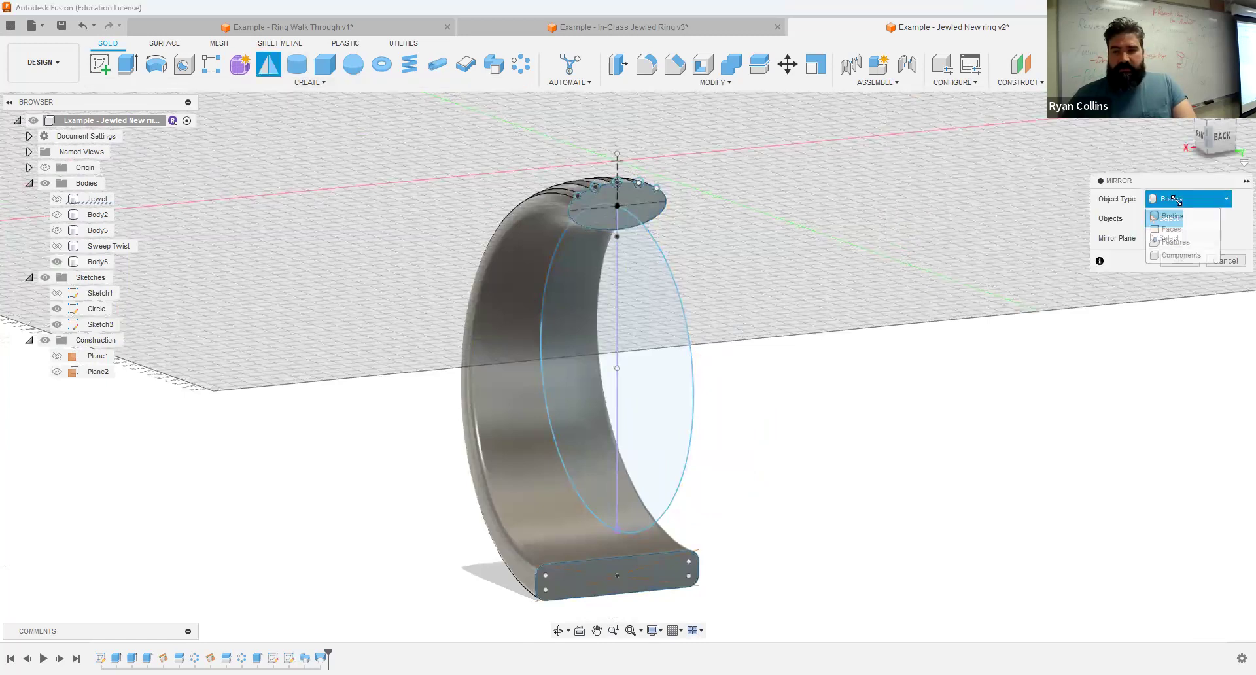
left_click(1236, 224)
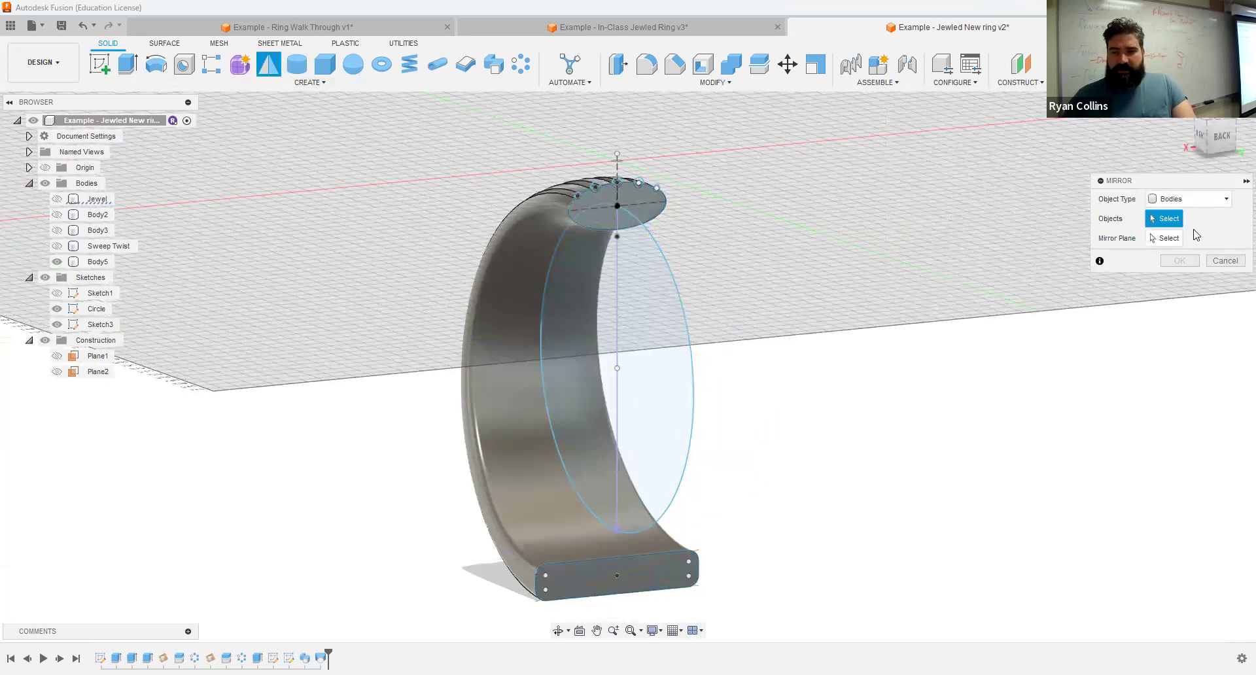
left_click(486, 337)
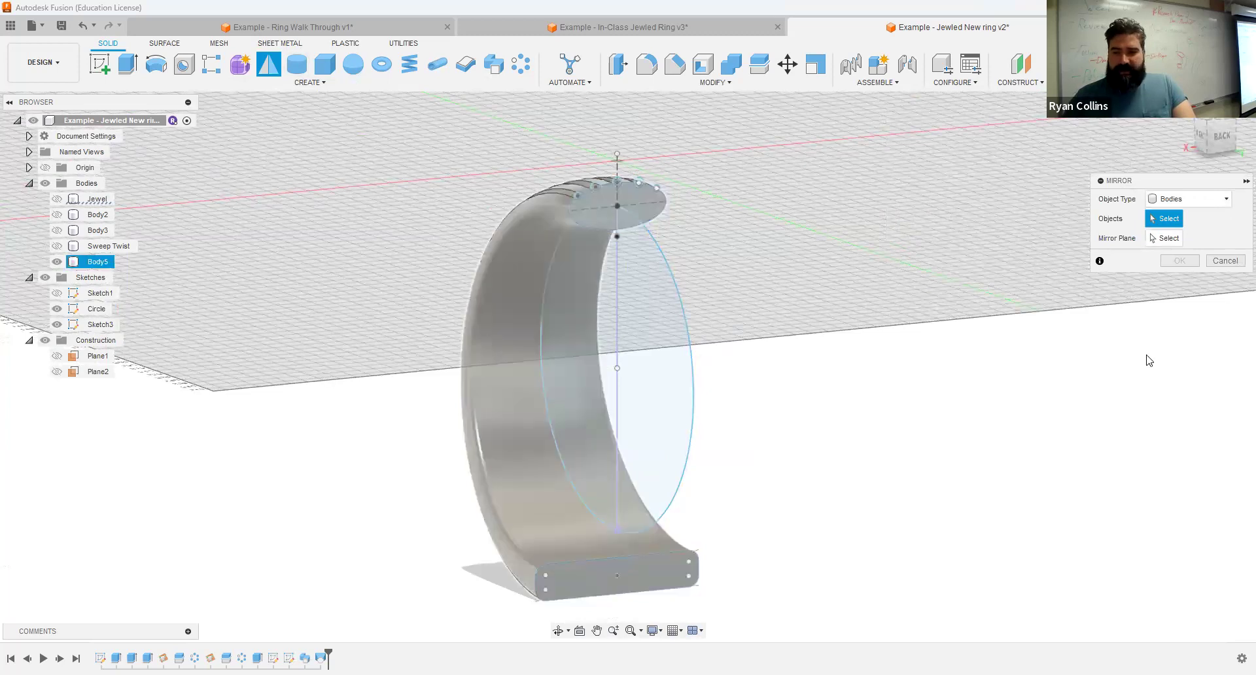
left_click(1168, 238)
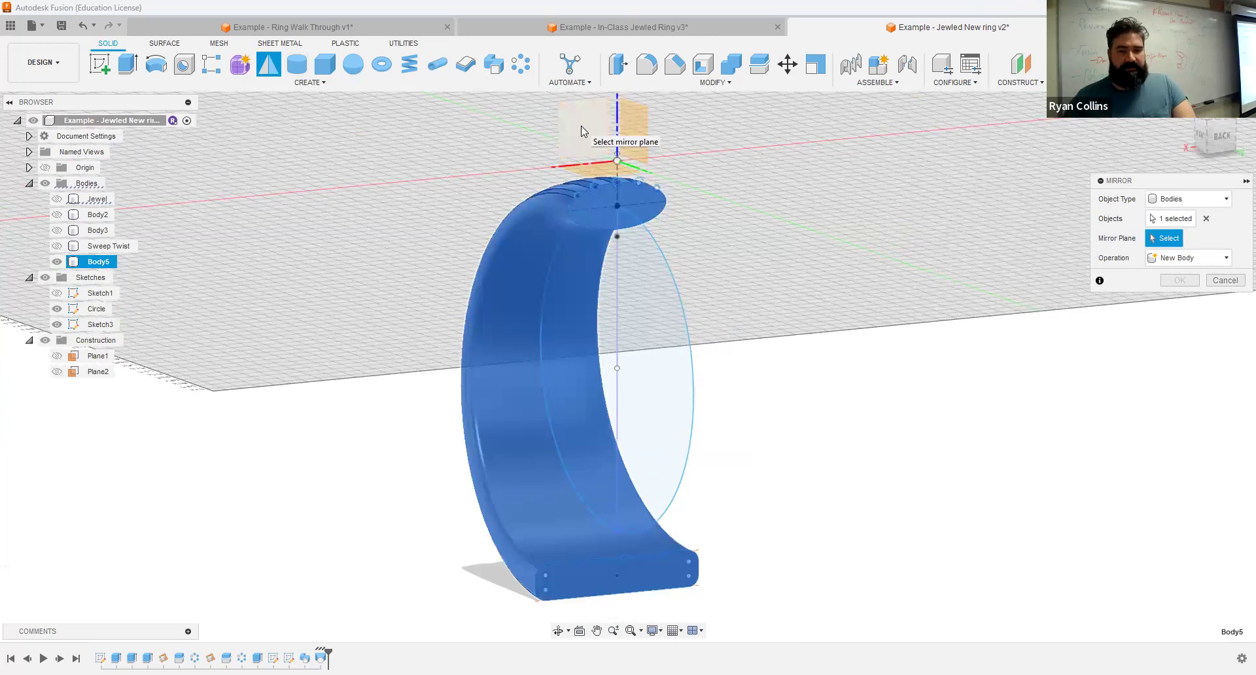
left_click(701, 217)
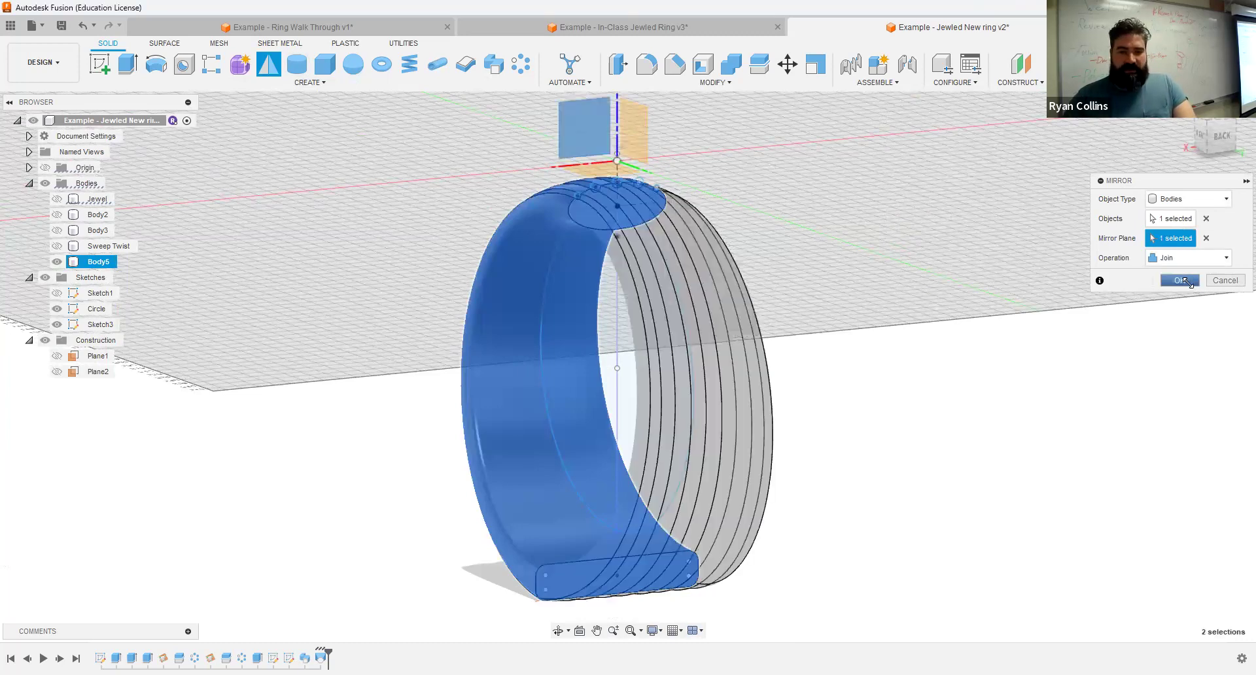
left_click(1187, 282)
mouse_move(927, 412)
middle_mouse_down("shift")
mouse_move(847, 393)
mouse_move(784, 356)
mouse_move(799, 344)
mouse_move(948, 412)
mouse_move(943, 397)
mouse_move(874, 420)
mouse_move(947, 426)
middle_mouse_up("shift")
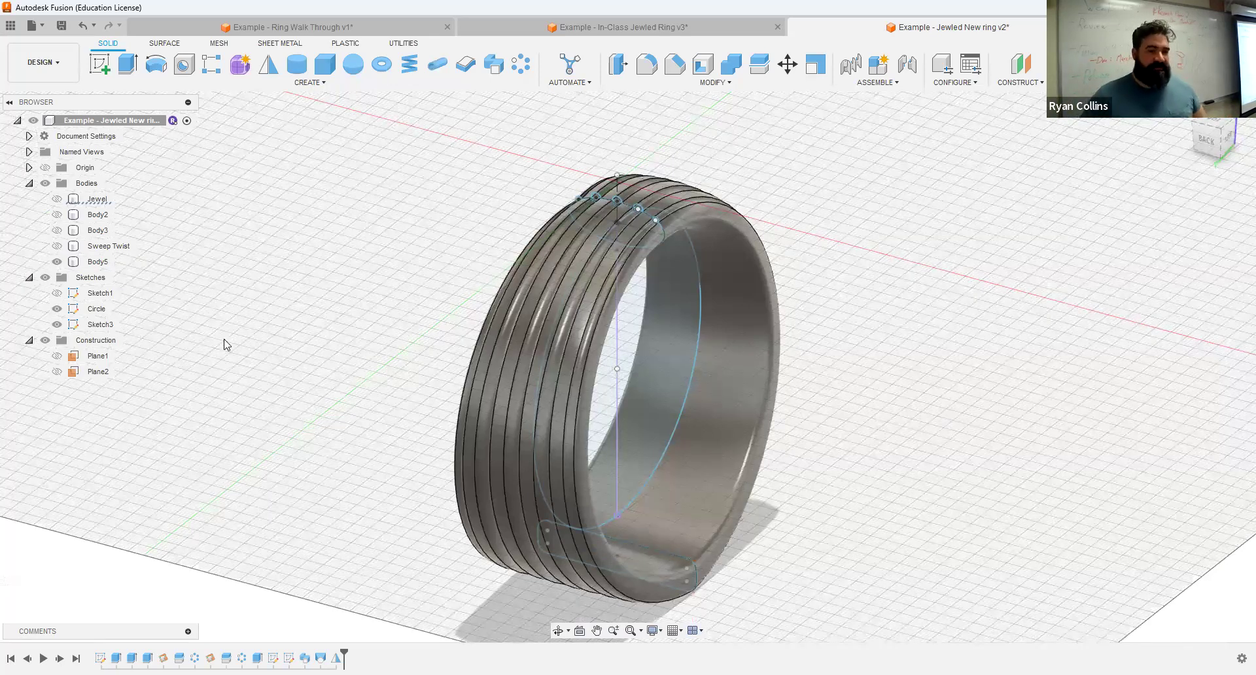
Step: Rename the completed lofted band body as Loft and hide it
left_click(101, 261)
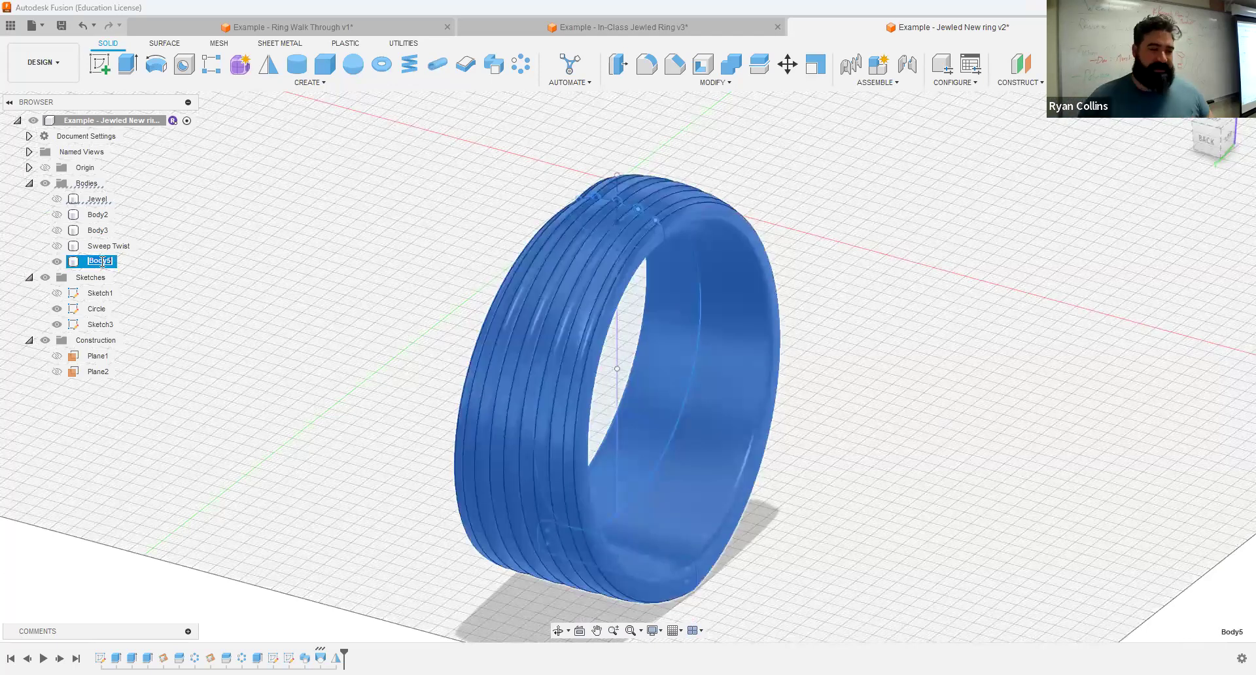
type("Loft")
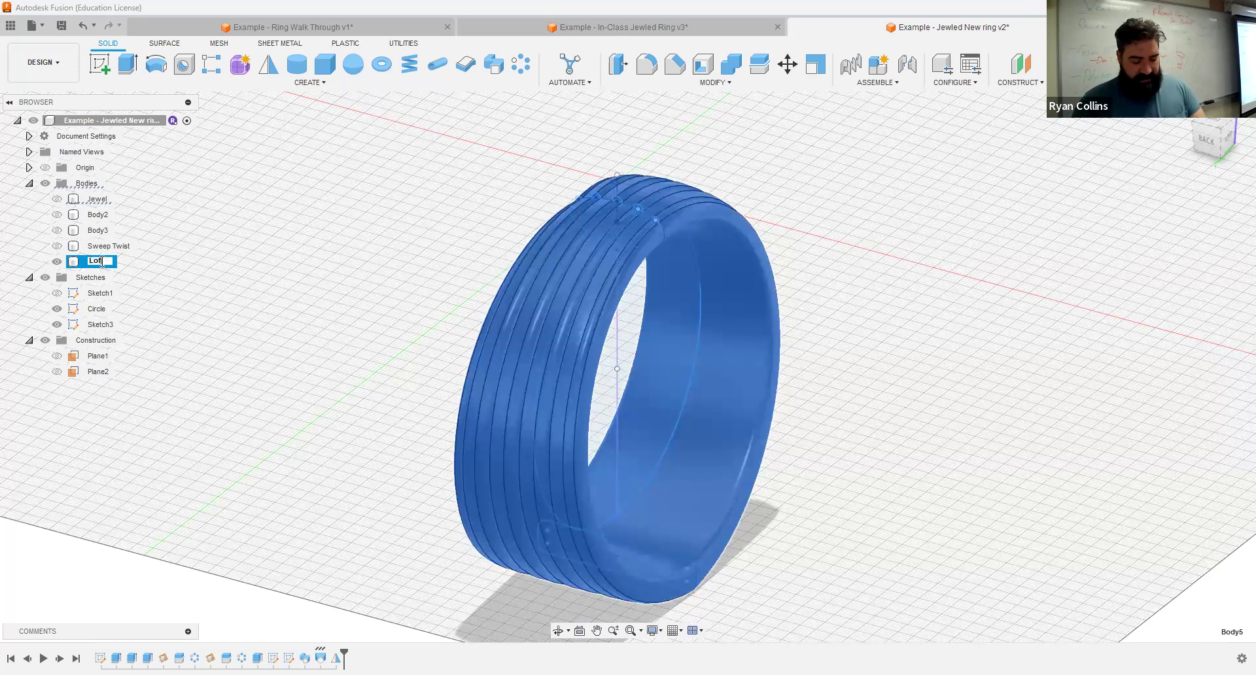
key("Return")
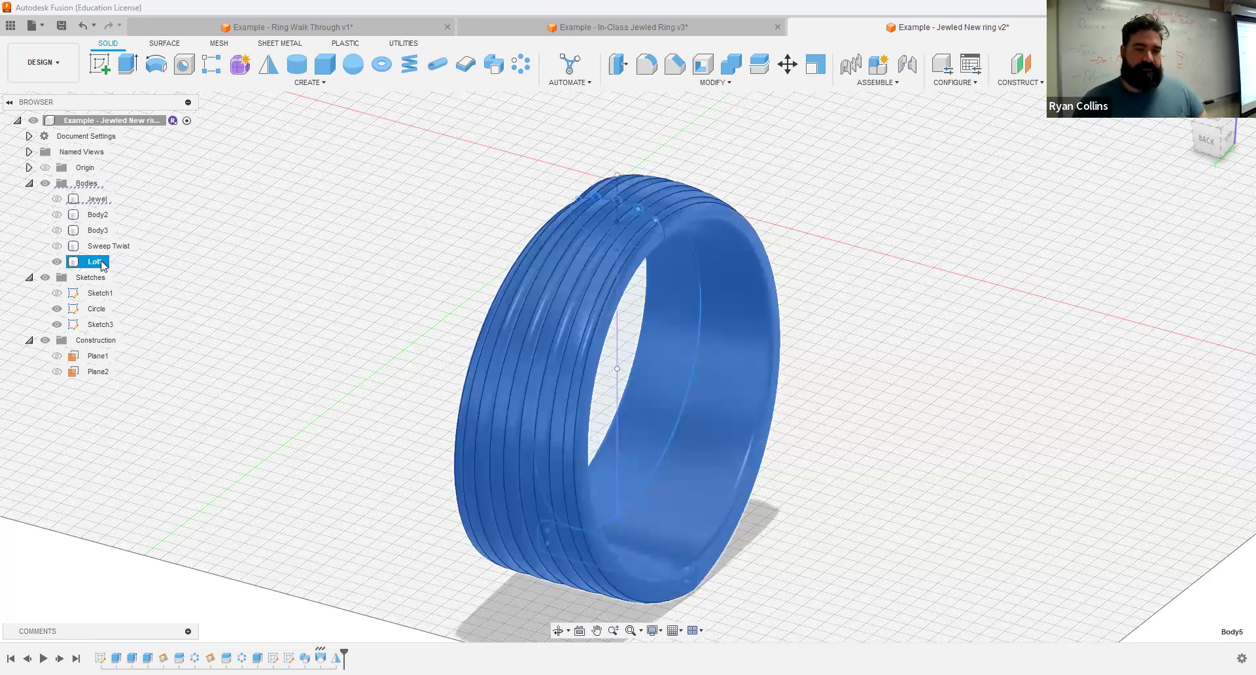
left_click(272, 236)
left_click(57, 262)
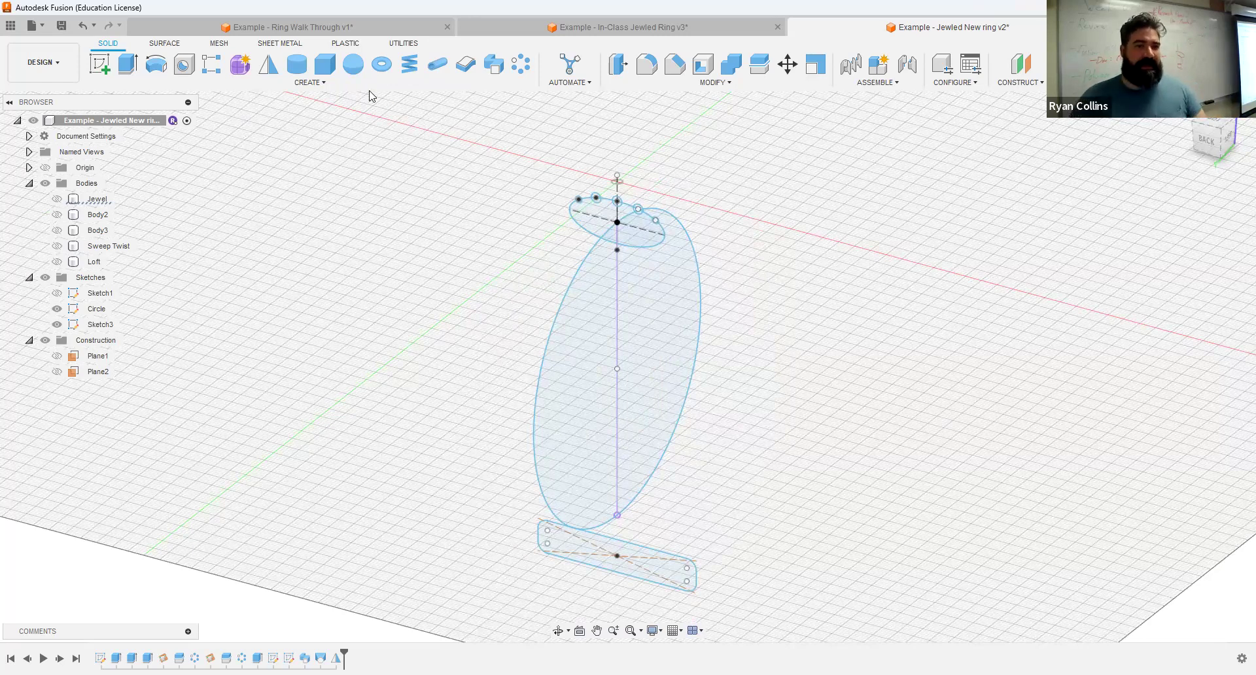
Step: Create a circular Pipe along the circle with a 5 mm section size as a new body
left_click(436, 74)
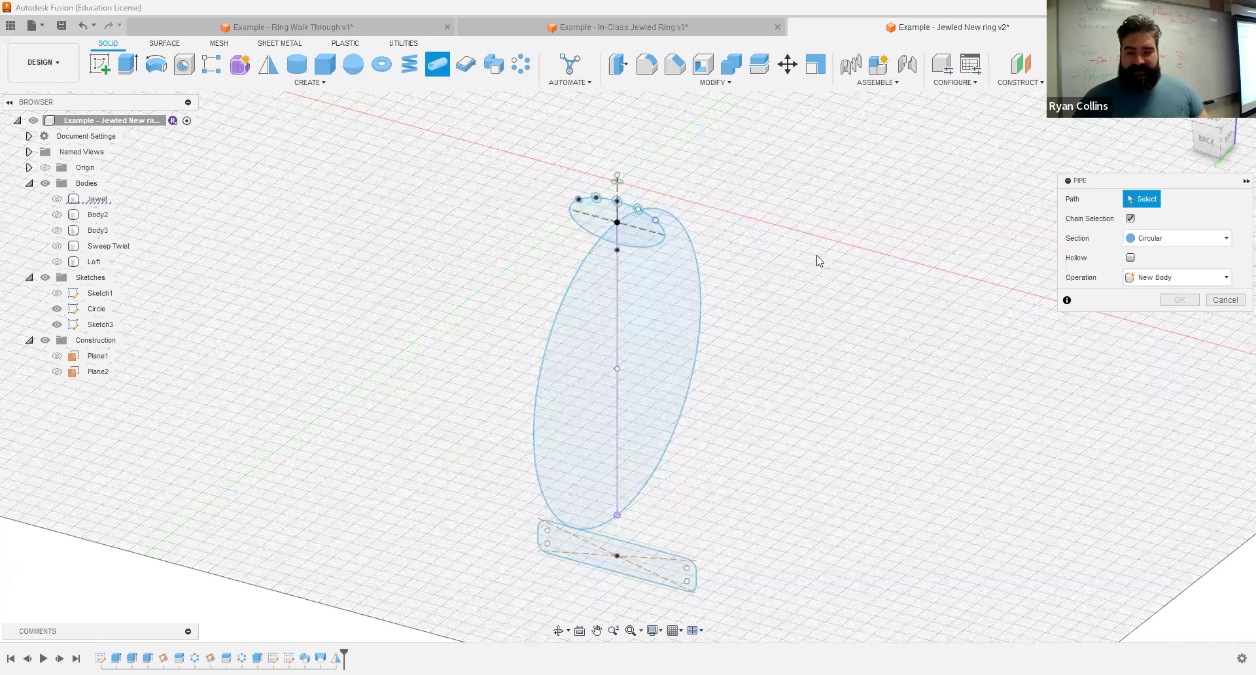
type("5")
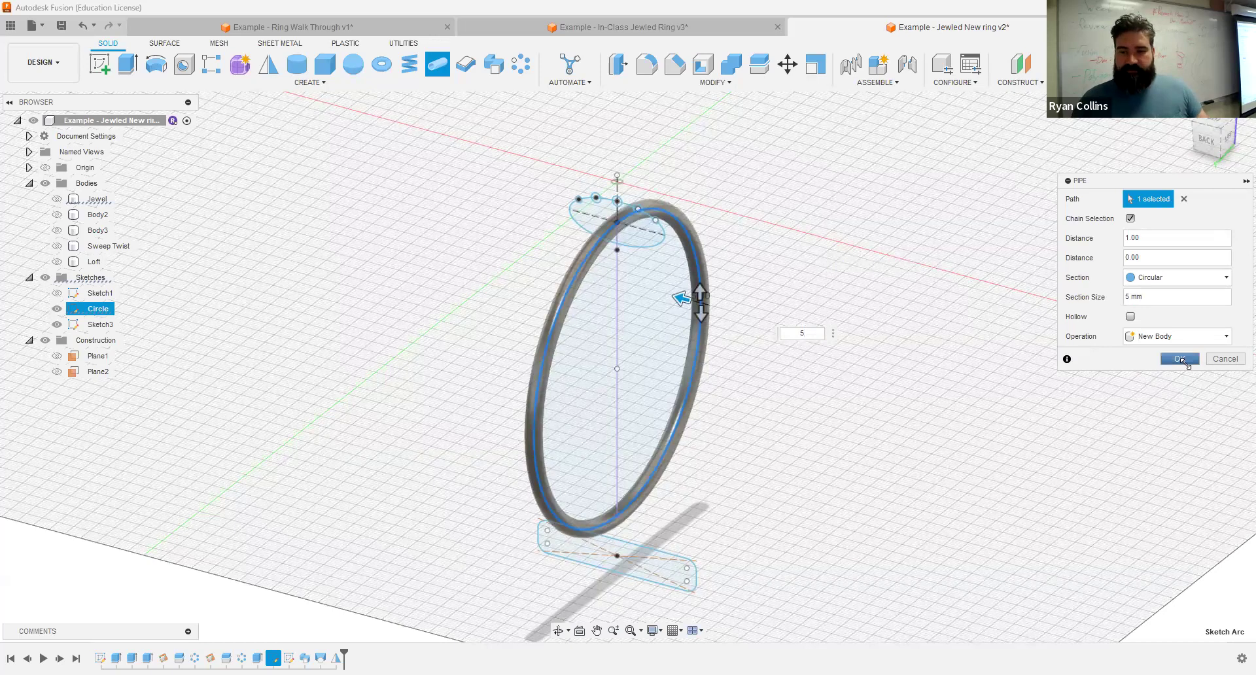
left_click(1179, 358)
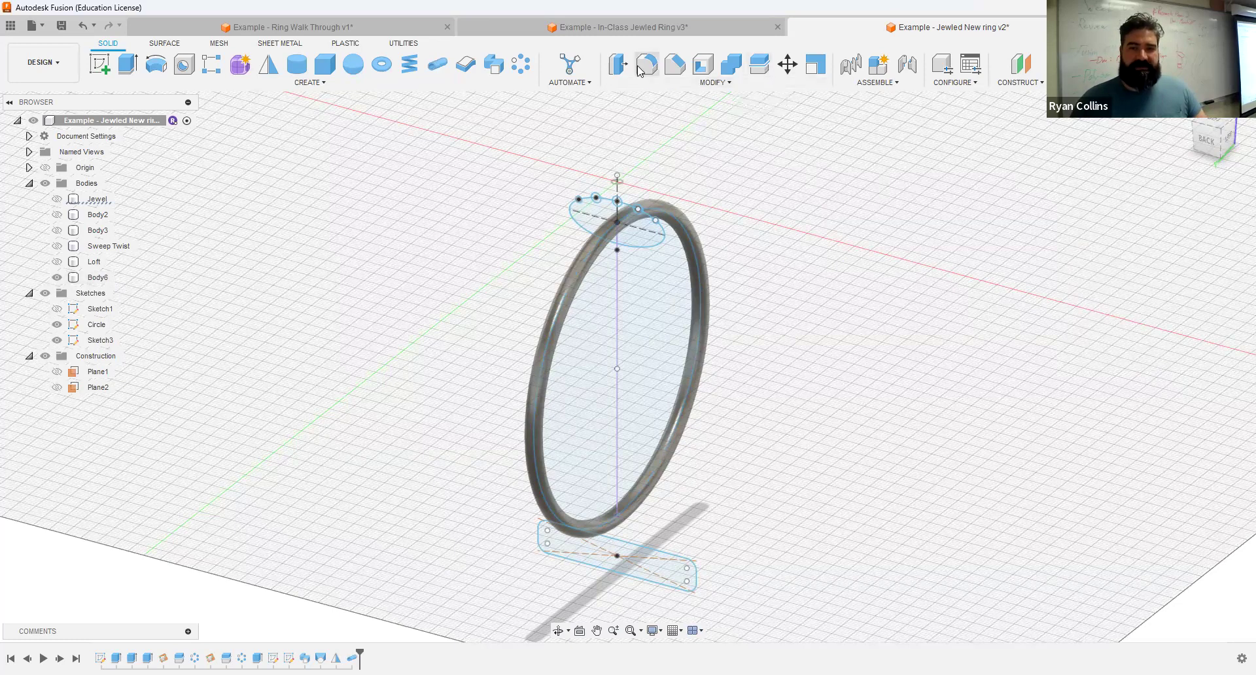
Step: Create a new internal Standard component named Pipe Ring and activate it
left_click(878, 68)
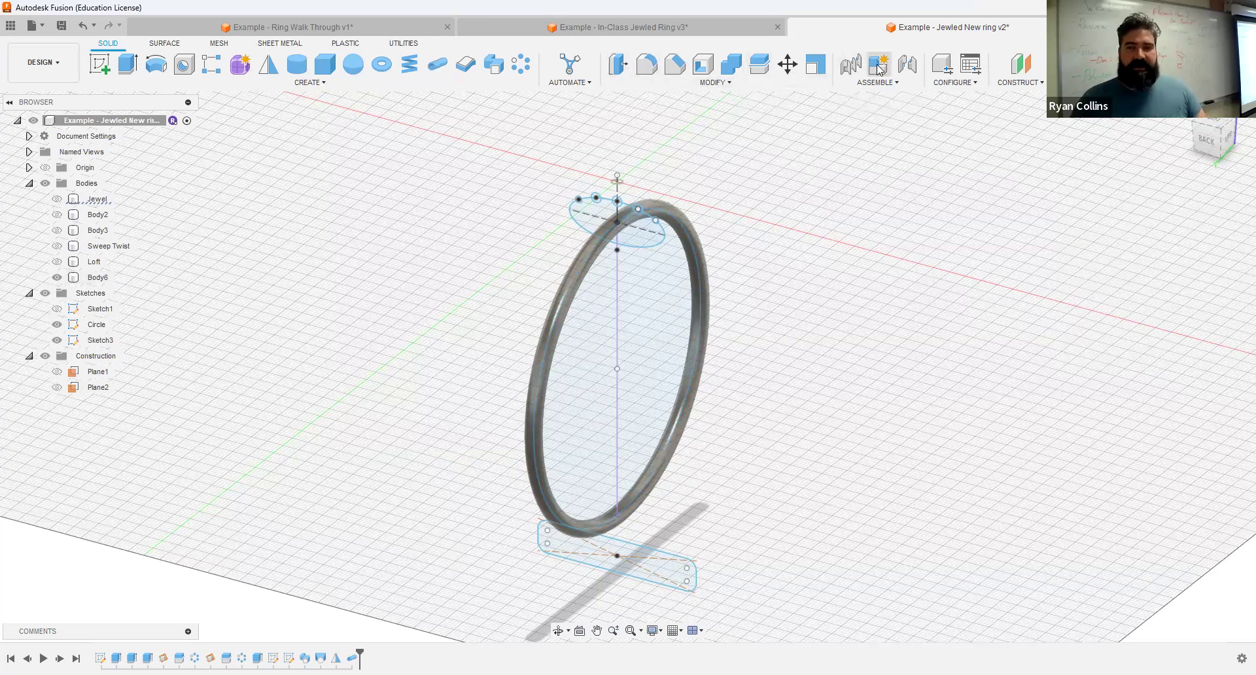
double_click(1114, 260)
type("Pipe Ring")
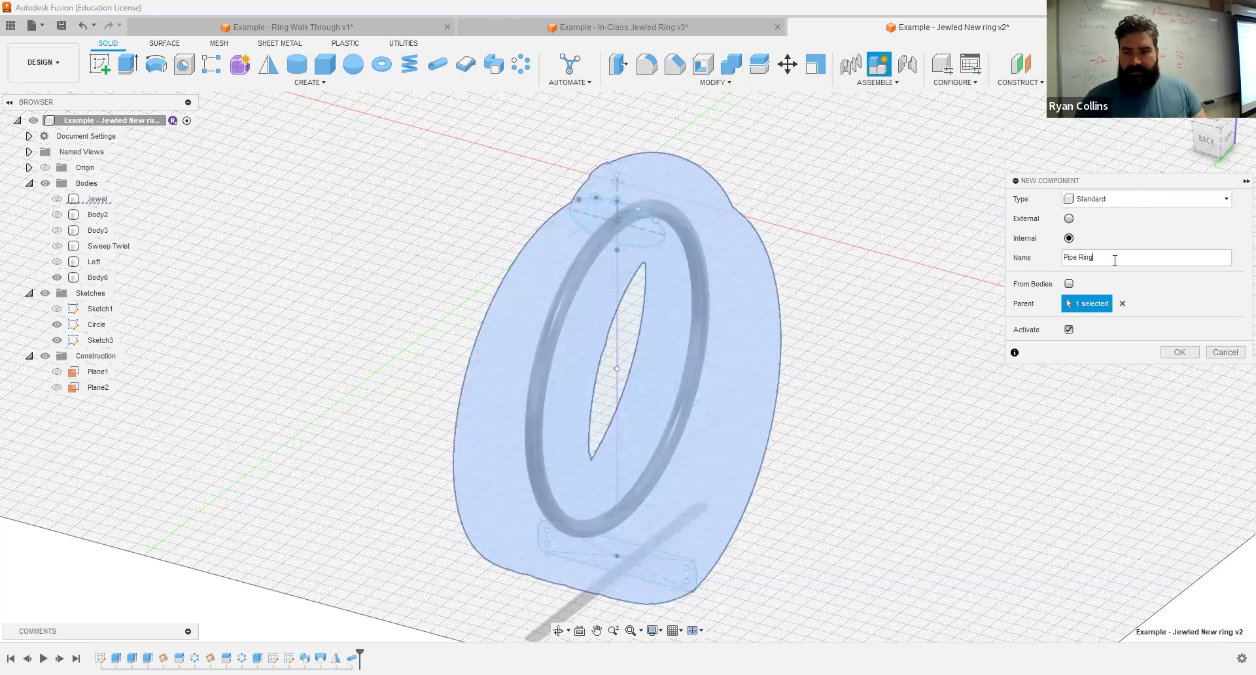
key("Return")
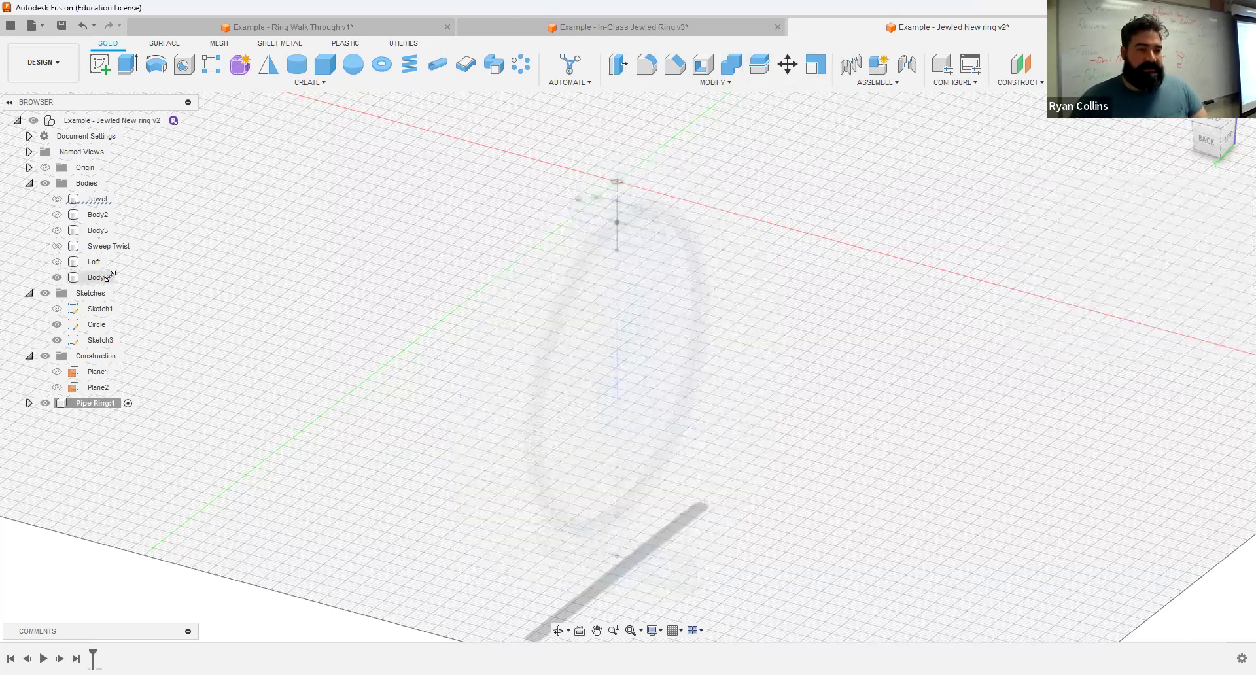
Step: Rename the pipe body as Pipe 1 and move it into the Pipe Ring component
double_click(98, 277)
type("Pipe 1")
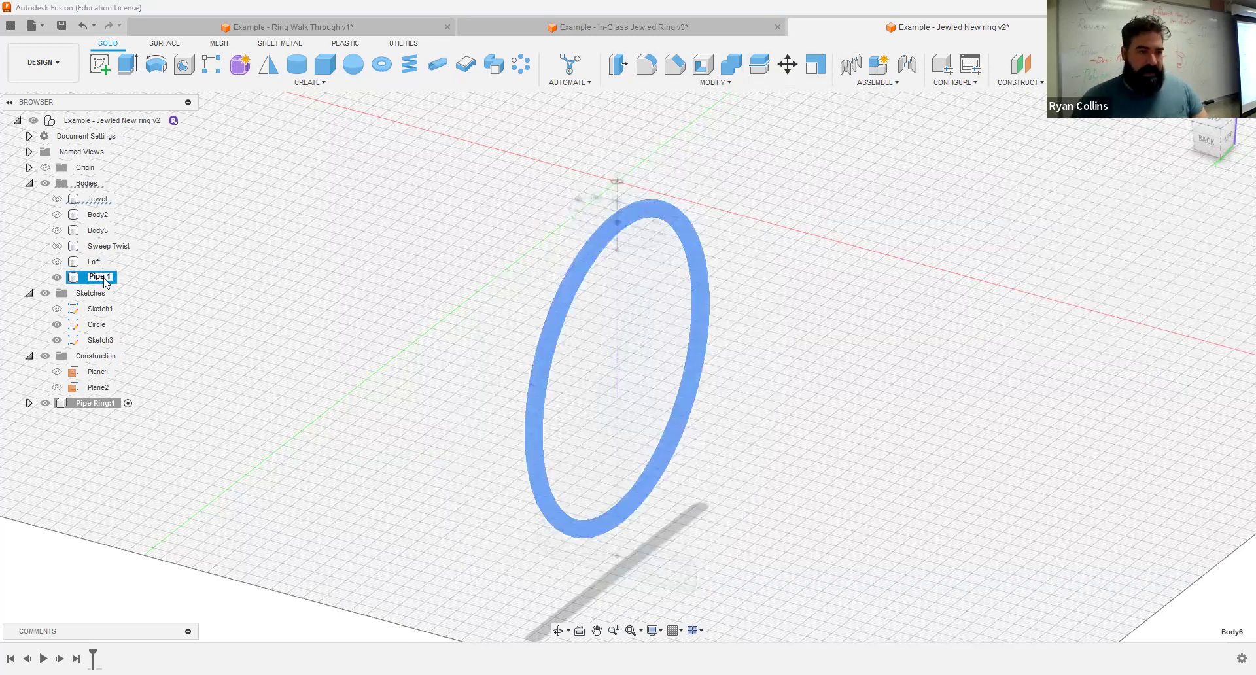
key("Return")
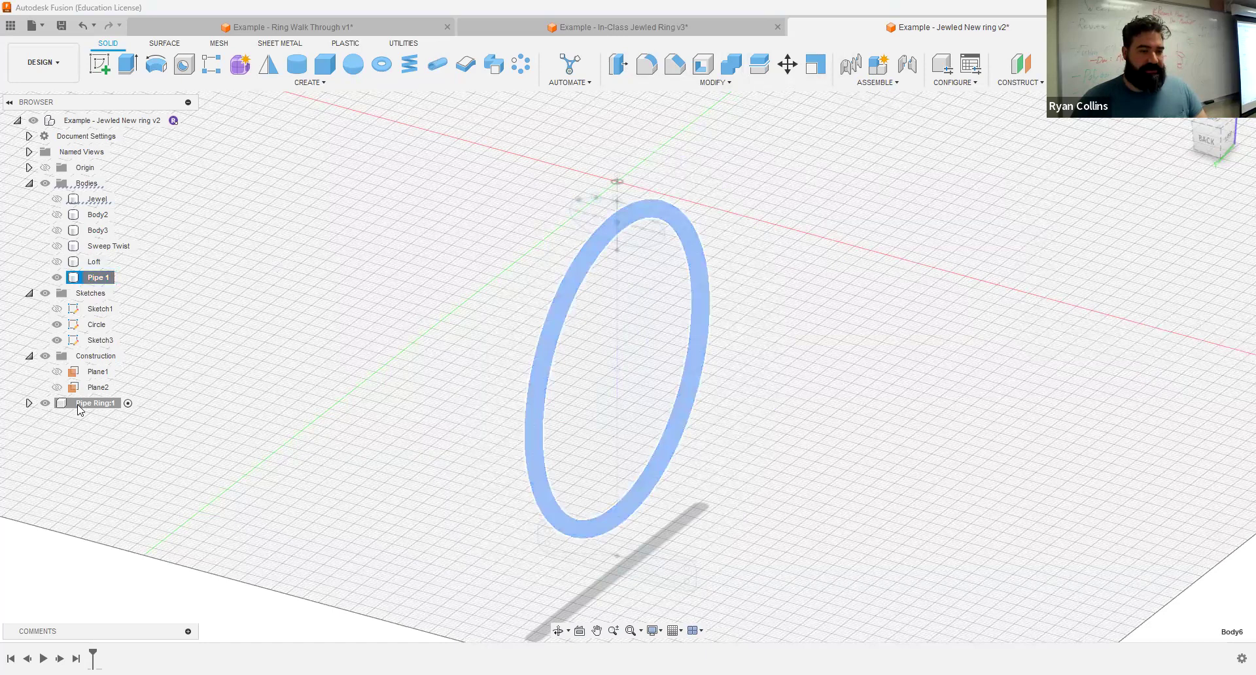
left_click_drag(79, 409, 80, 405)
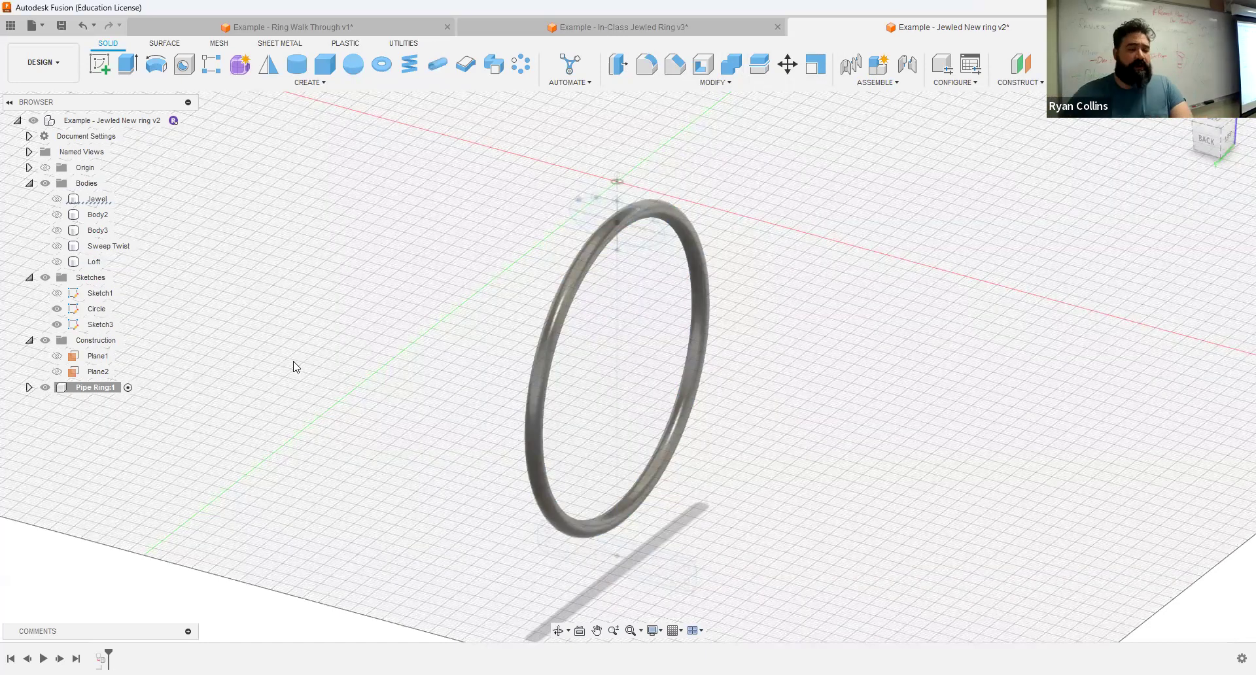
Step: Turn on component color cycling and hide all sketches of the top-level design
key("shift+n")
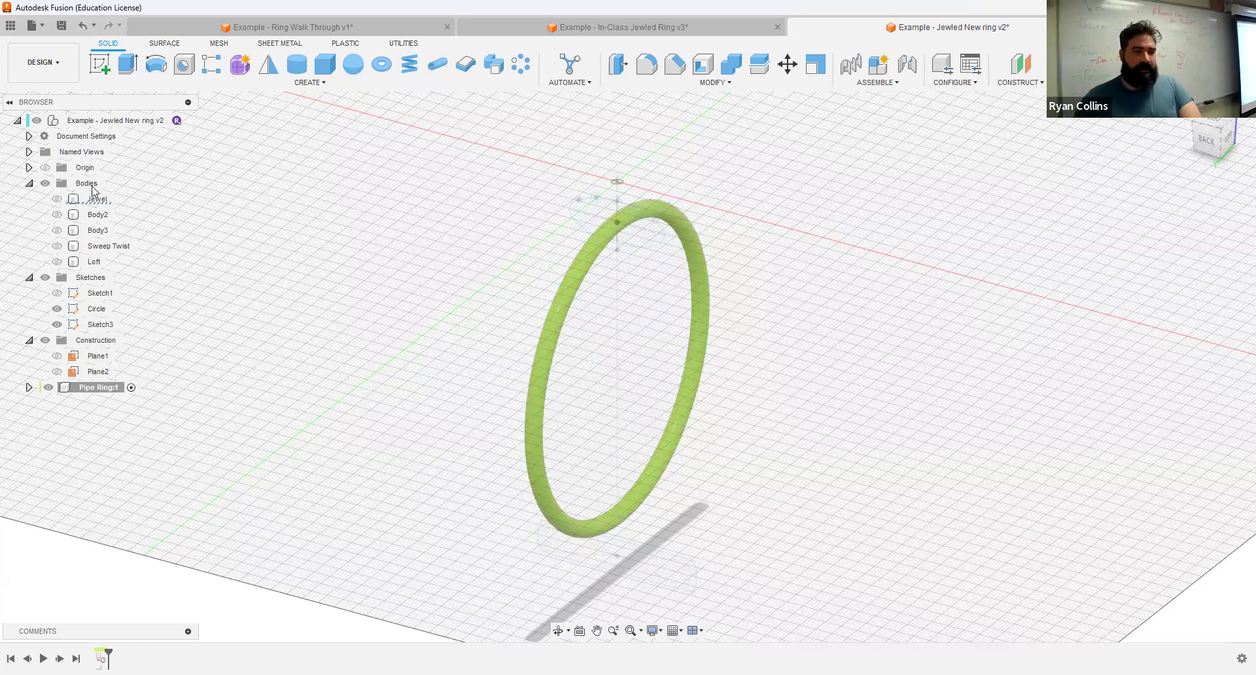
left_click(45, 277)
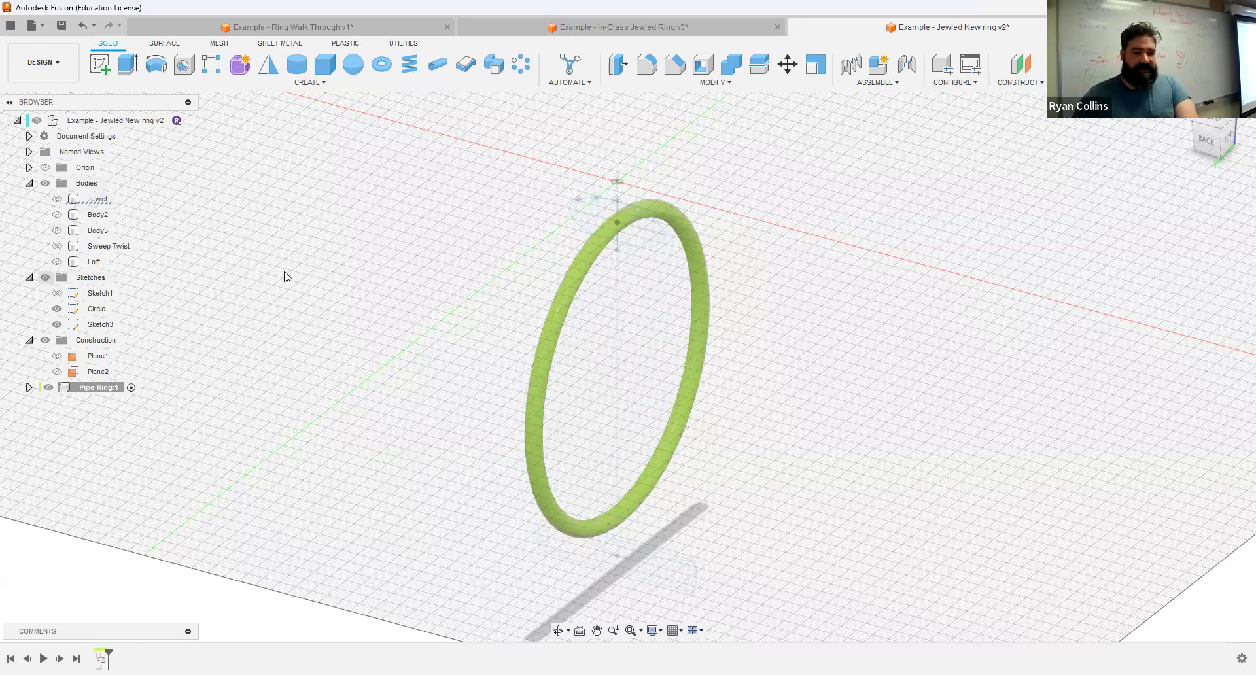
middle_click_drag(785, 311, 809, 293, "shift")
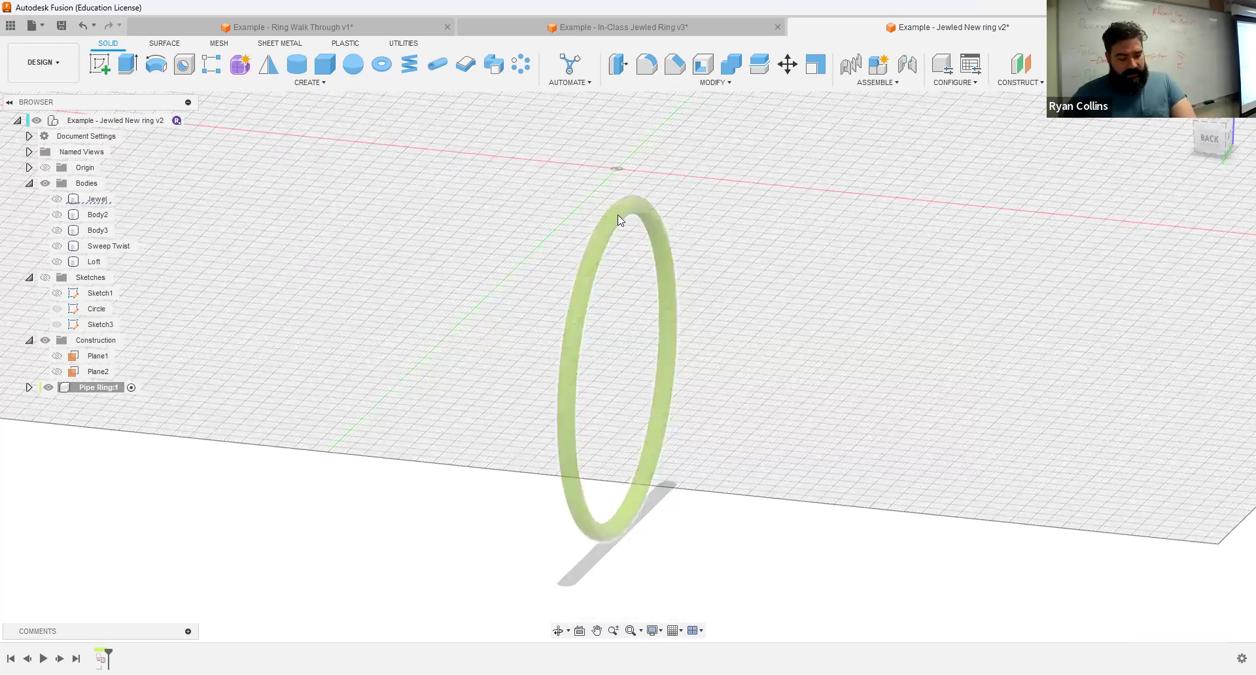
Step: Collapse the top-level Bodies, Sketches and Construction folders and expand the Pipe Ring component down to its bodies
left_click(115, 388)
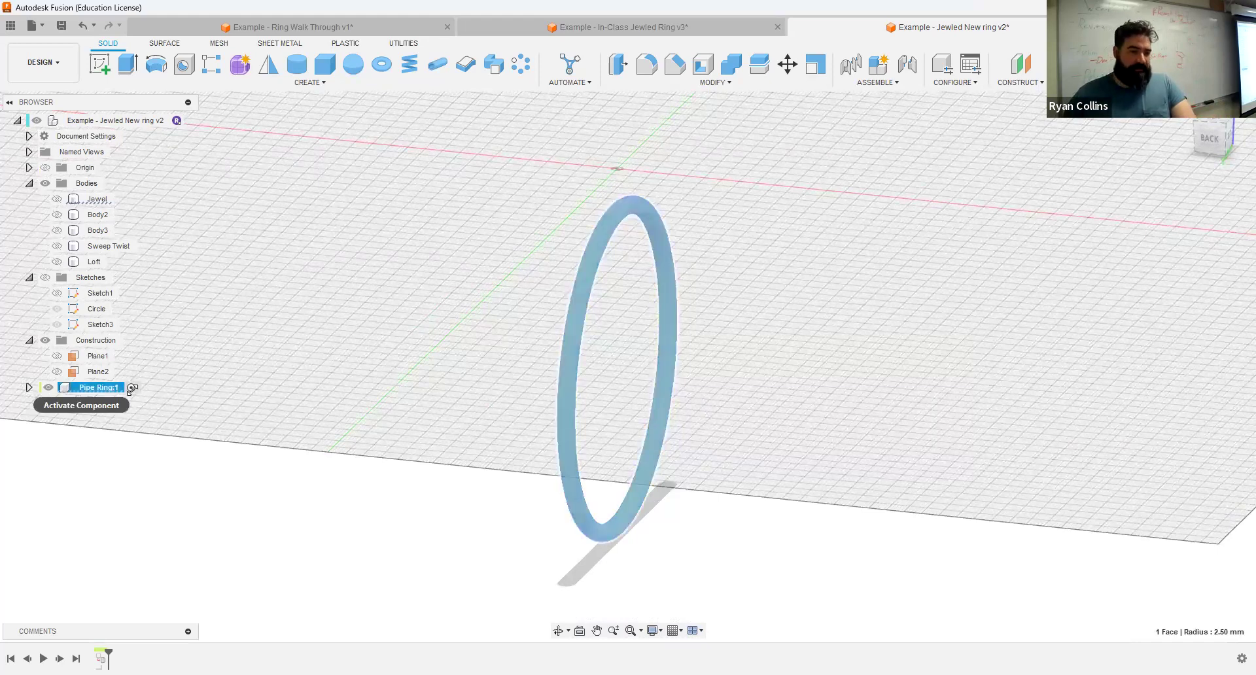
left_click(29, 184)
left_click(29, 199)
left_click(29, 215)
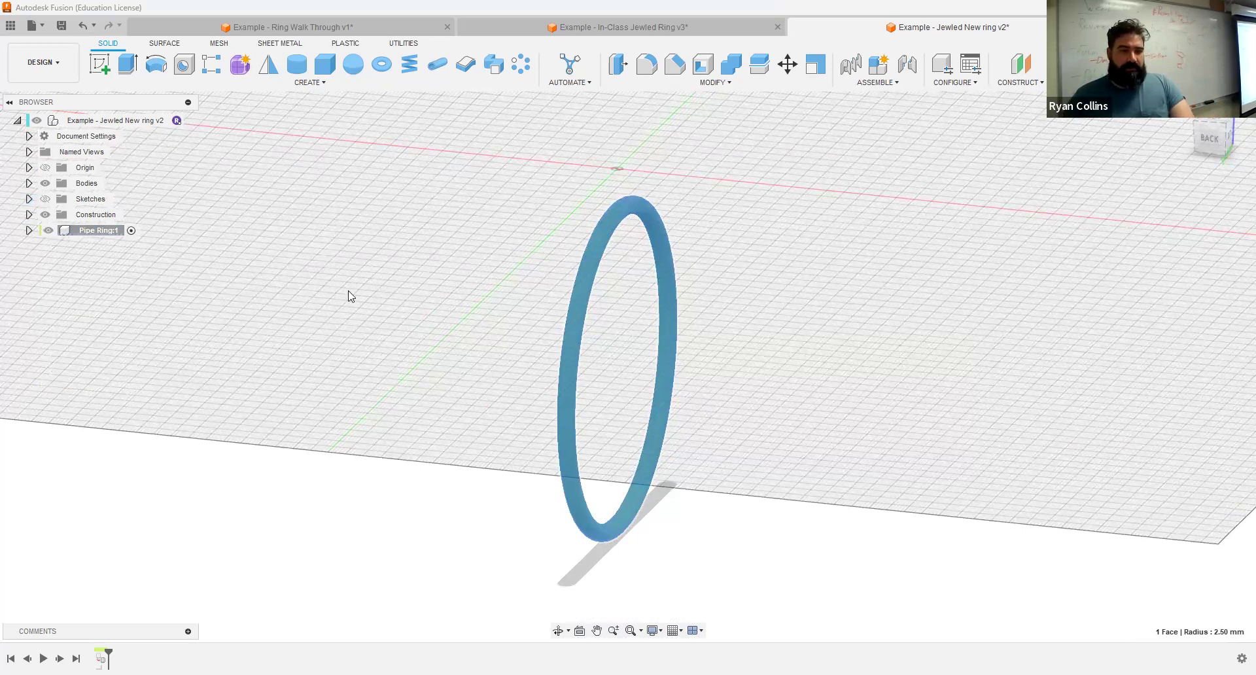
left_click(387, 262)
left_click(29, 230)
left_click(41, 261)
left_click(590, 293)
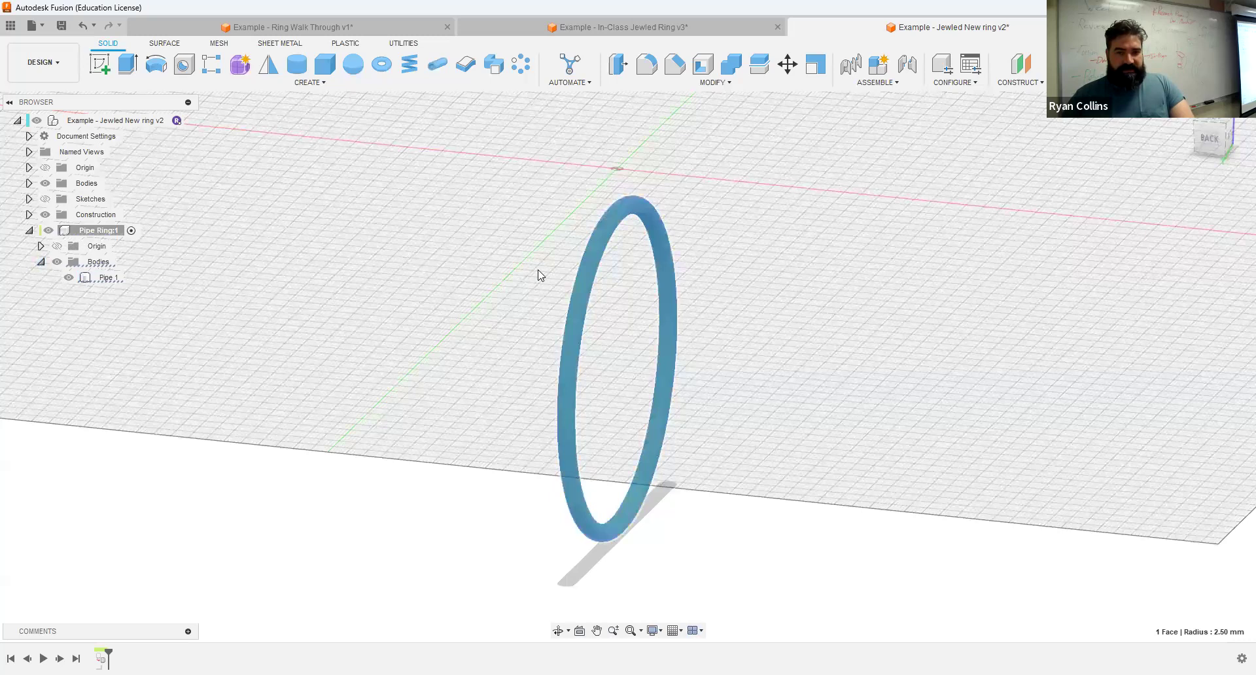
left_click(588, 251)
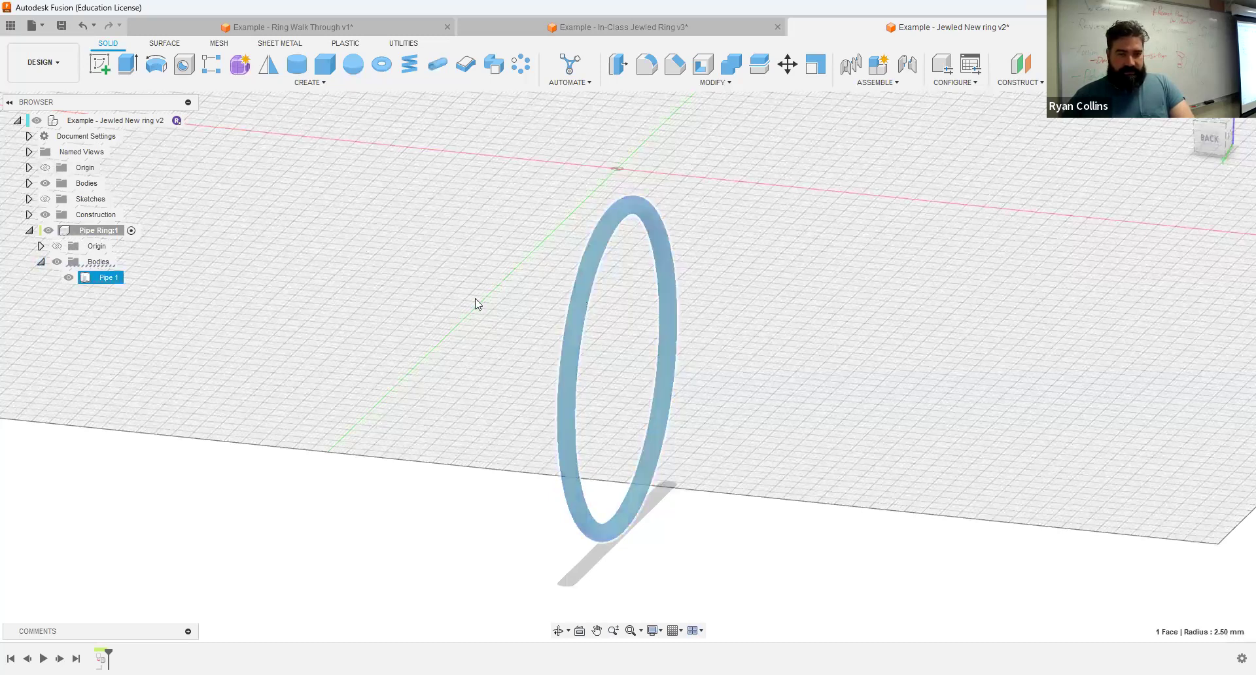
key("Escape")
left_click(604, 226)
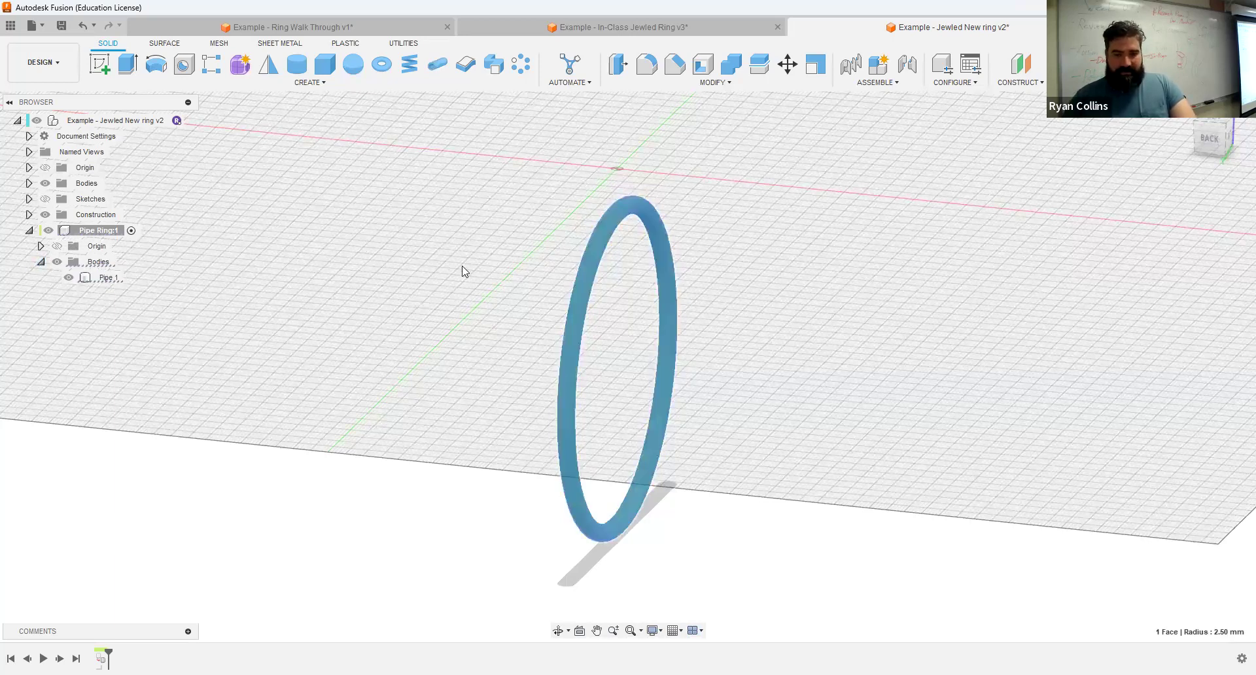
key("Escape")
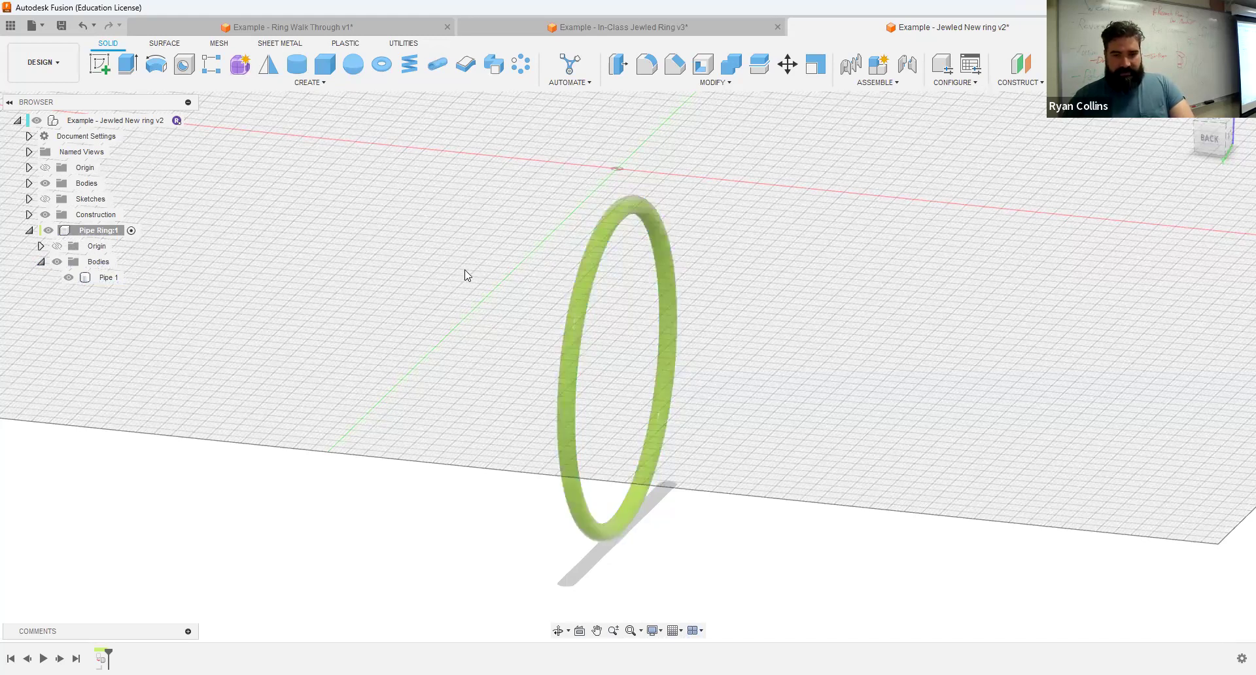
Step: Save the design as a new version with a description naming the pipe ring
key("ctrl+s")
type("Peip")
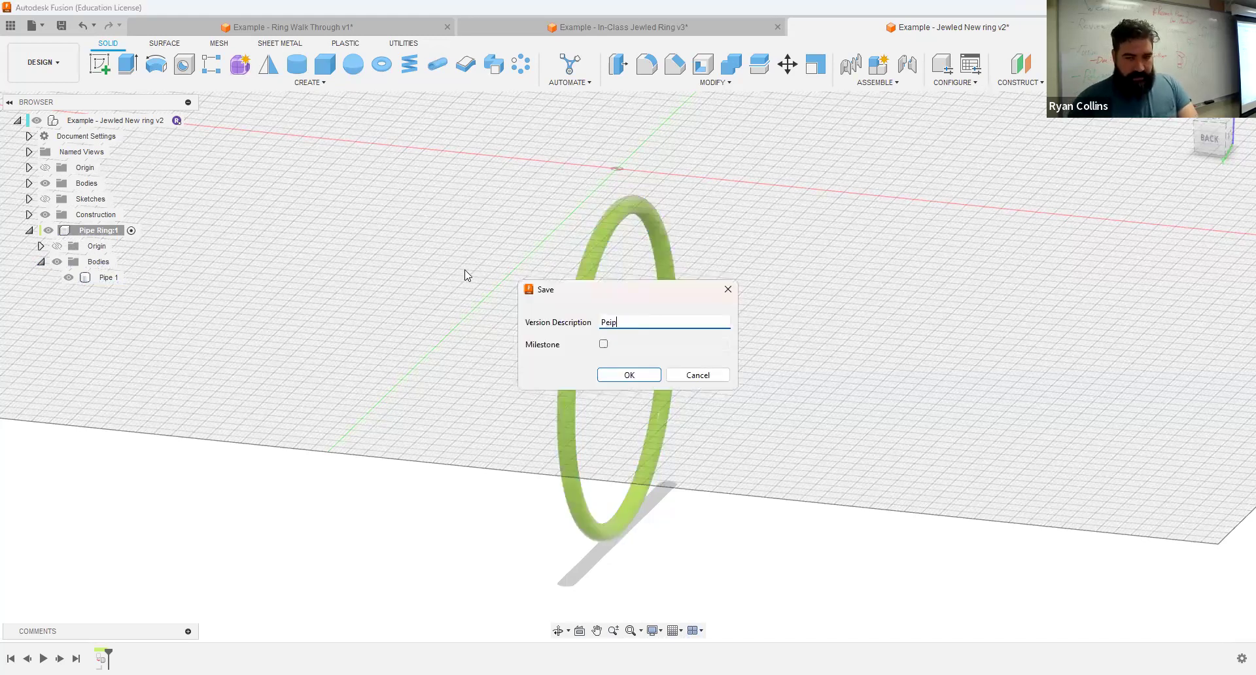
type(" Ring")
key("Return")
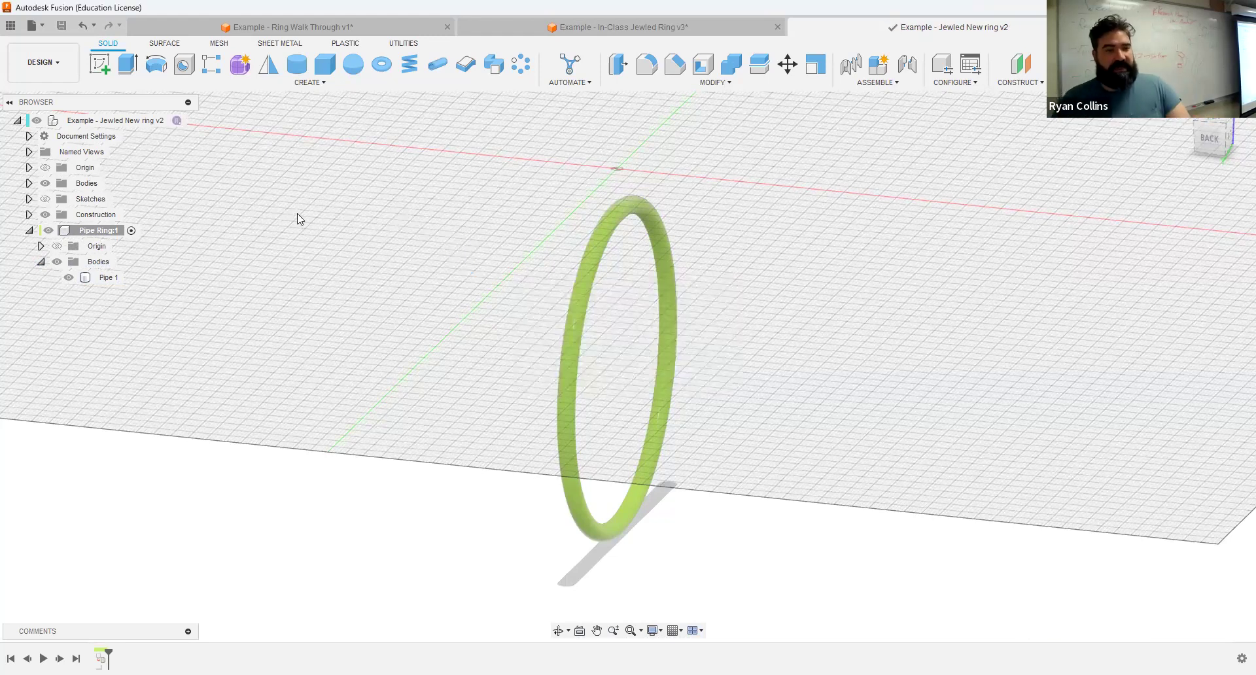
Step: Copy the Pipe 1 body and paste the duplicate into the Pipe Ring component
left_click(28, 184)
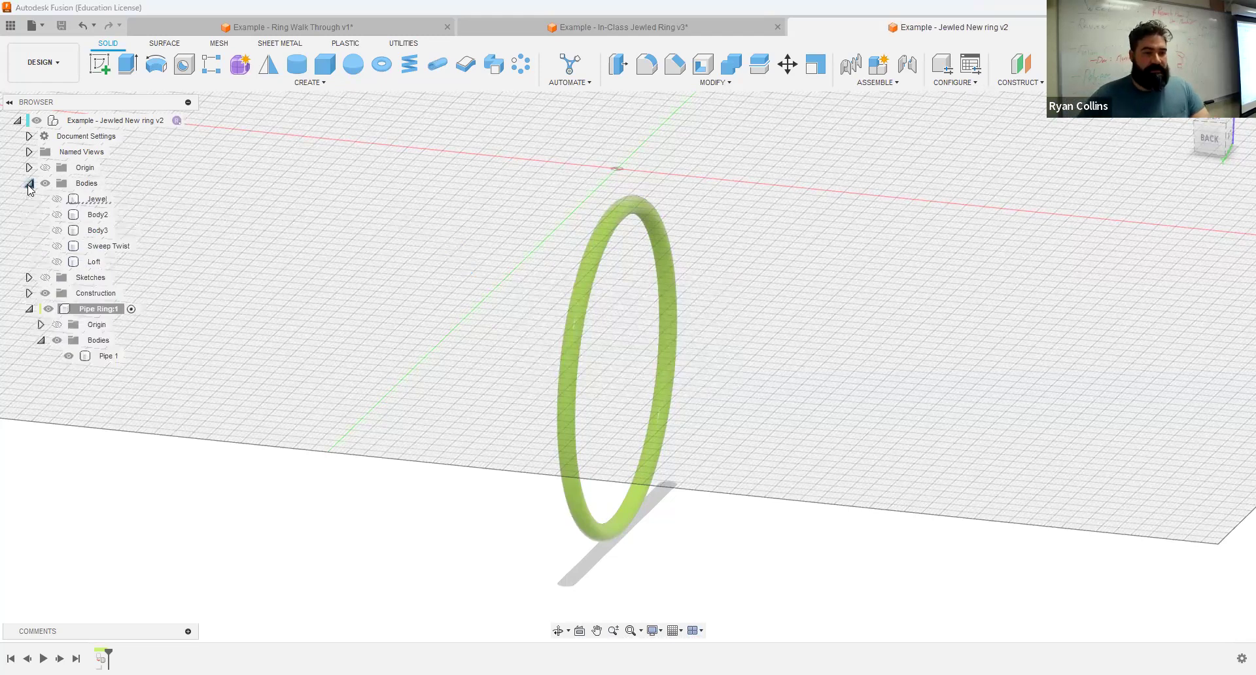
left_click(577, 327)
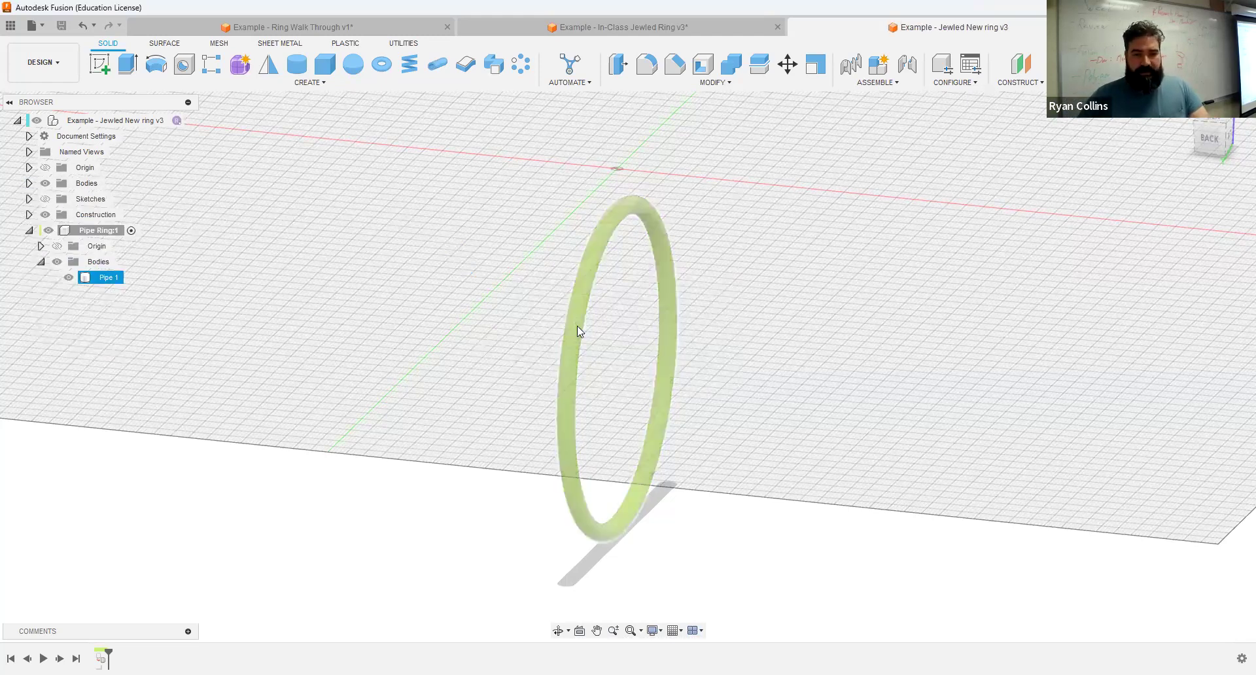
key("Escape")
left_click(101, 277)
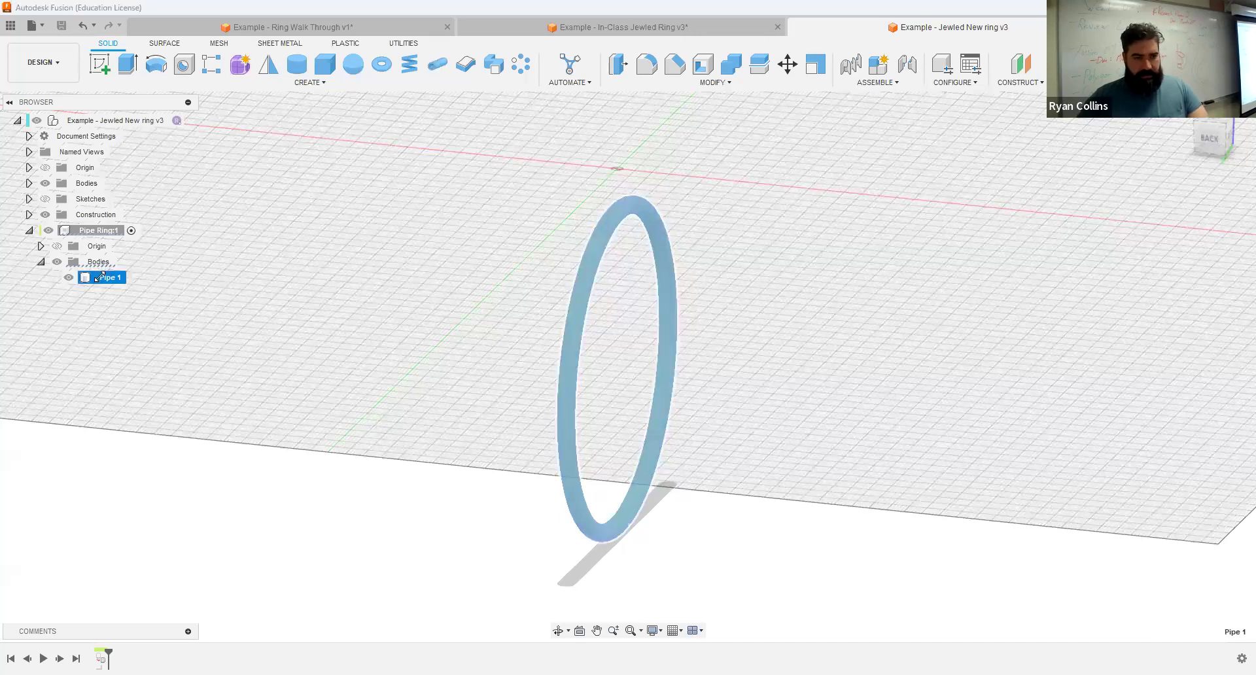
key("ctrl+c")
key("ctrl+v")
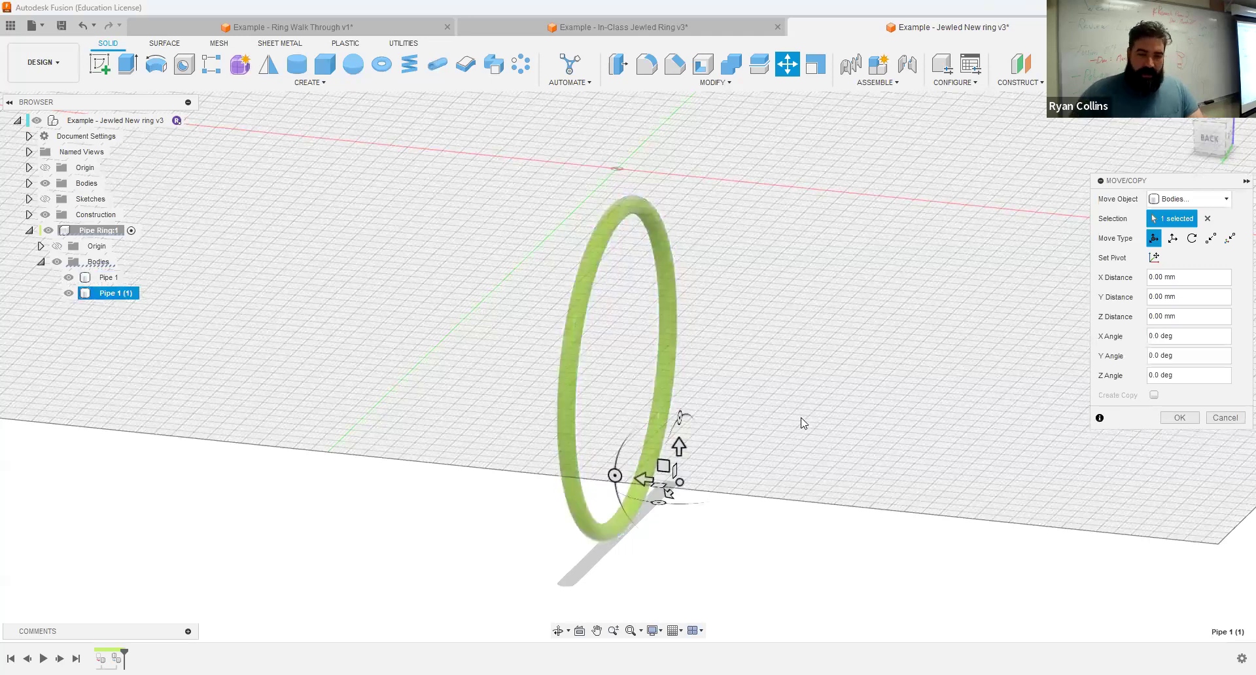
Step: Place the move pivot of the copied pipe body Pipe 1 (1) at the ring's centre
middle_click_drag(760, 419, 693, 416, "shift")
middle_click_drag(810, 396, 700, 393, "shift")
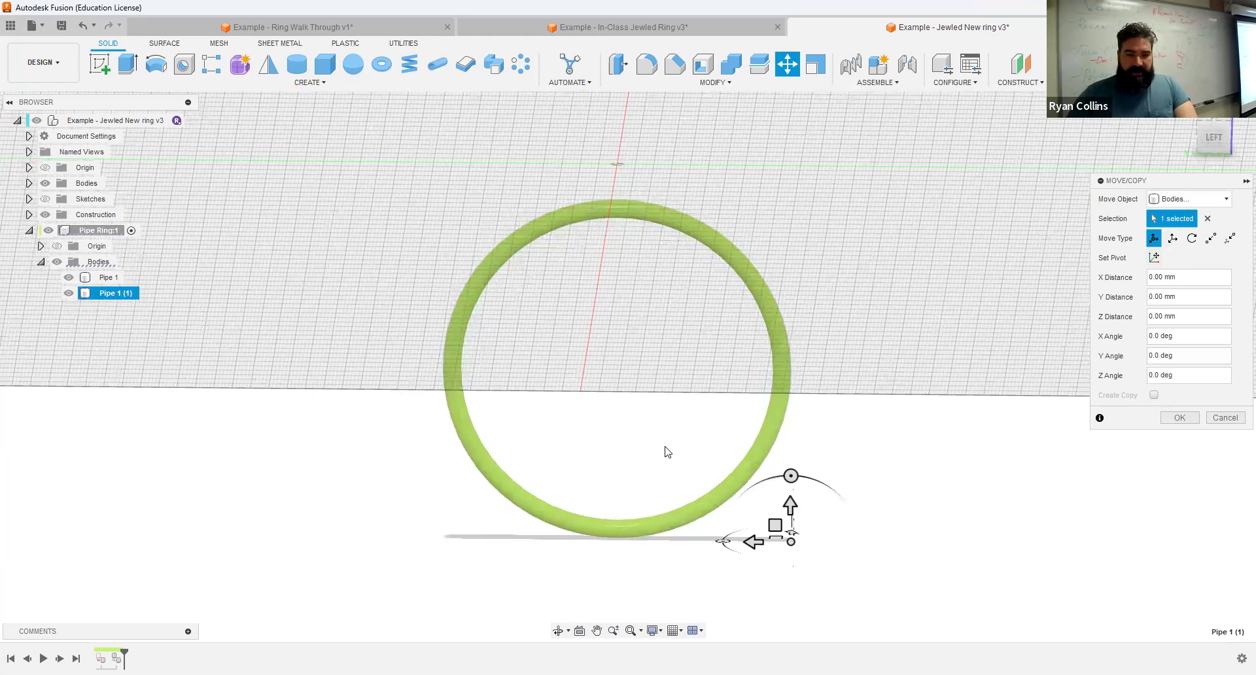
left_click(1153, 258)
left_click(619, 386)
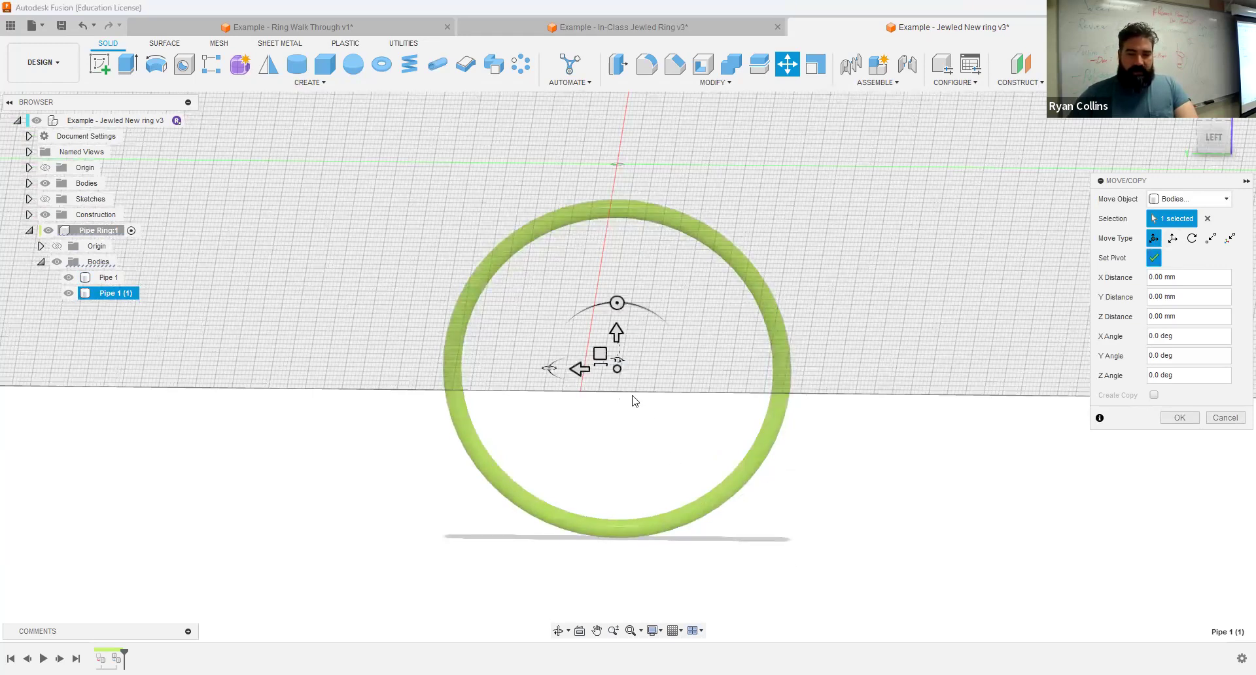
middle_click_drag(752, 432, 688, 430, "shift")
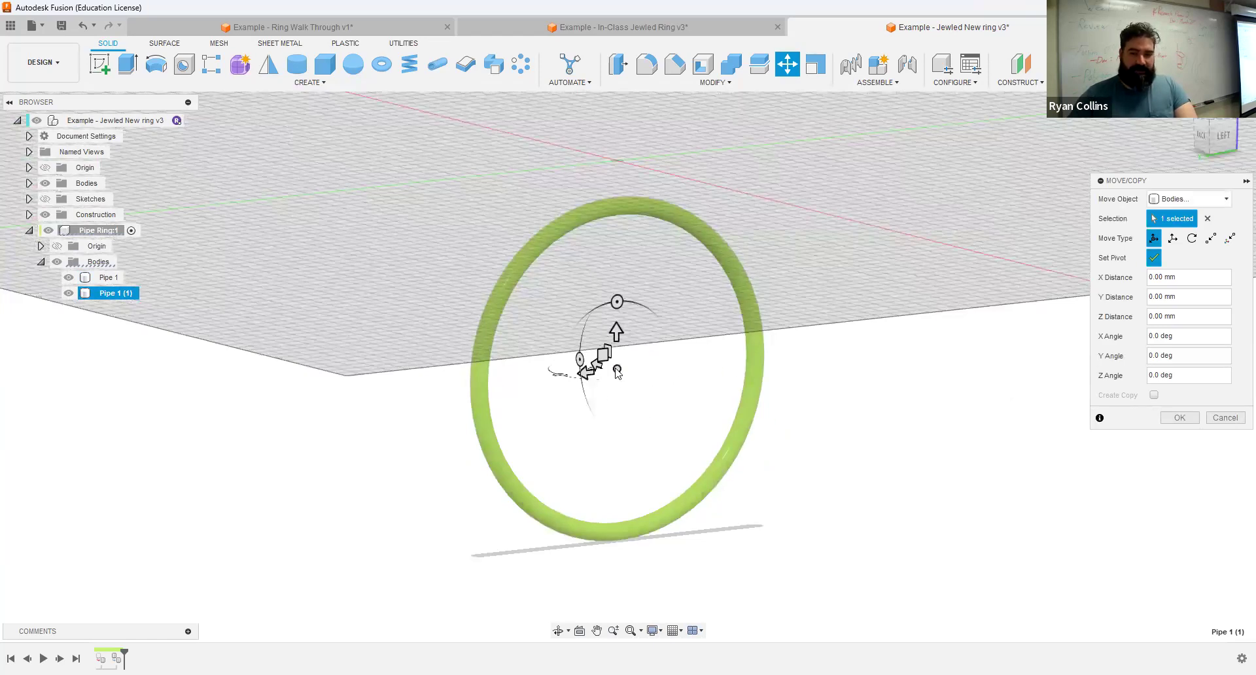
left_click(1155, 261)
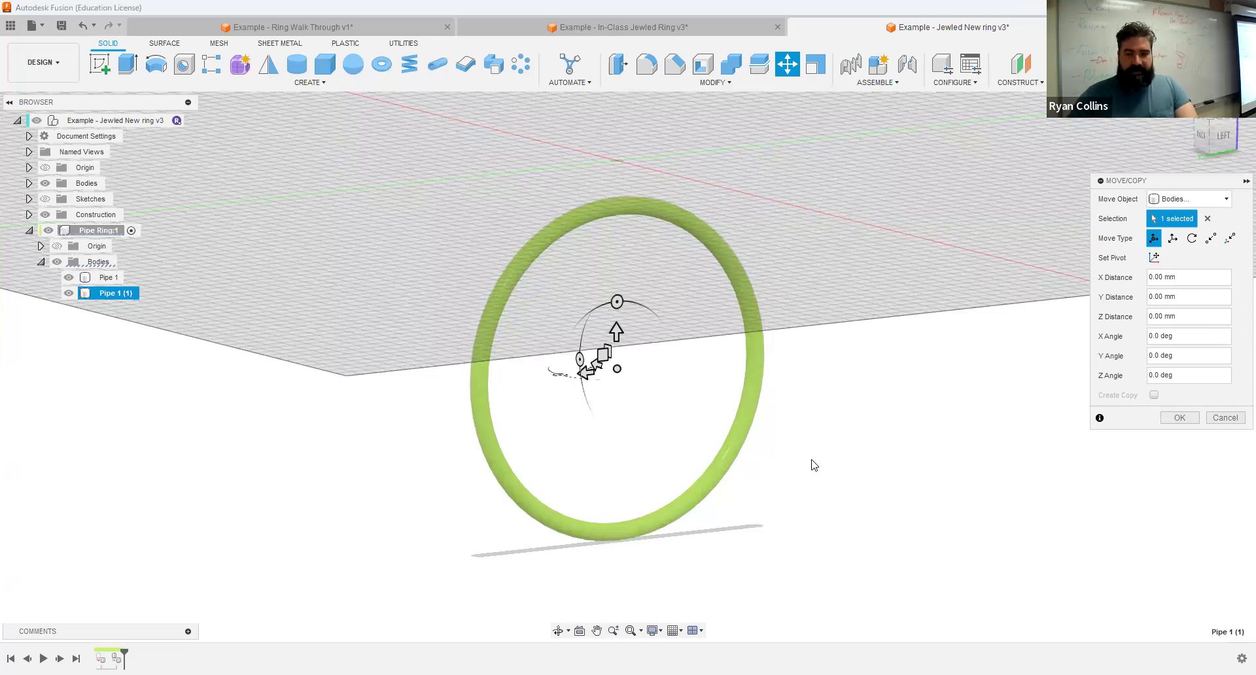
Step: Rotate the copied pipe body -15 degrees about the X axis around the ring's centre
middle_click_drag(811, 417, 776, 404, "shift")
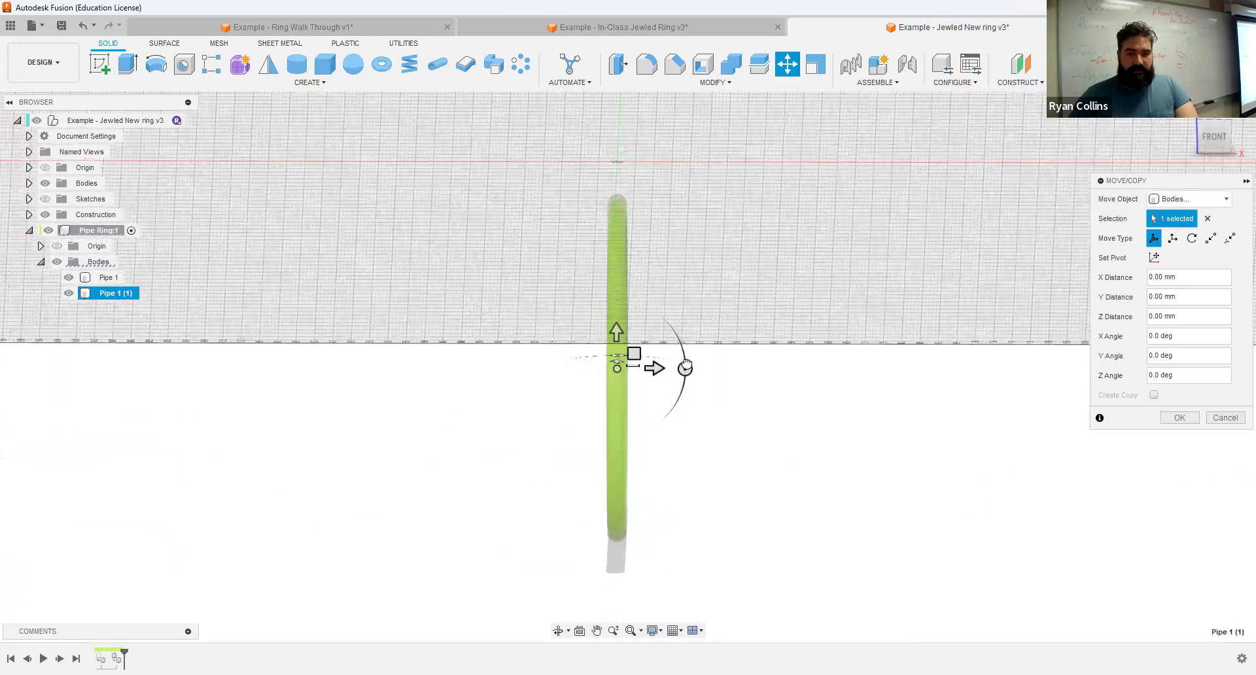
left_click_drag(684, 364, 687, 351)
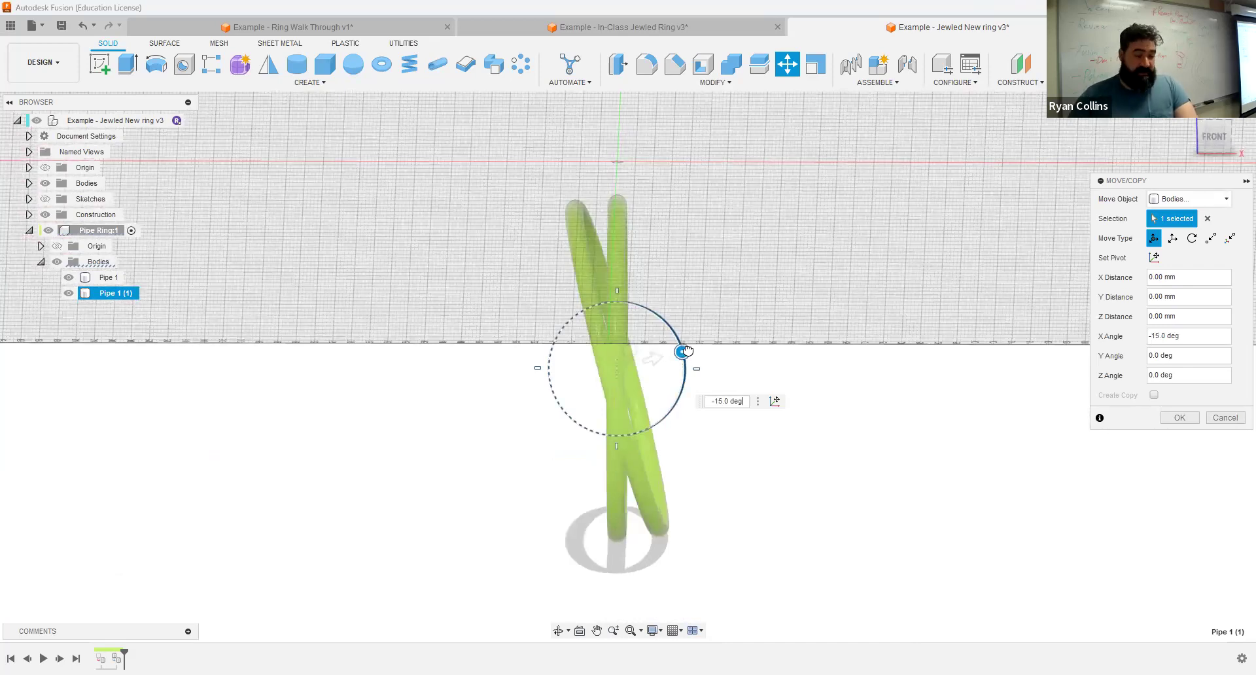
left_click(1178, 417)
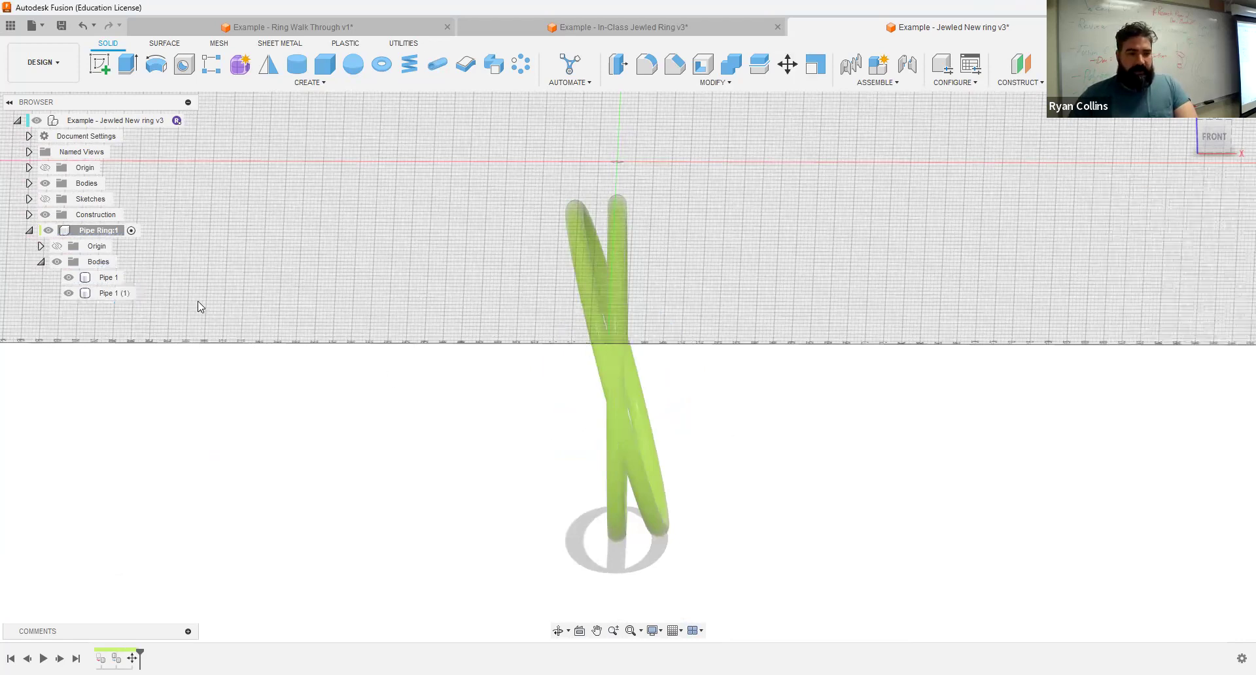
Step: Paste another copy of Pipe 1 and rotate it 15 degrees about the X axis with its pivot at the ring's centre
left_click(108, 278)
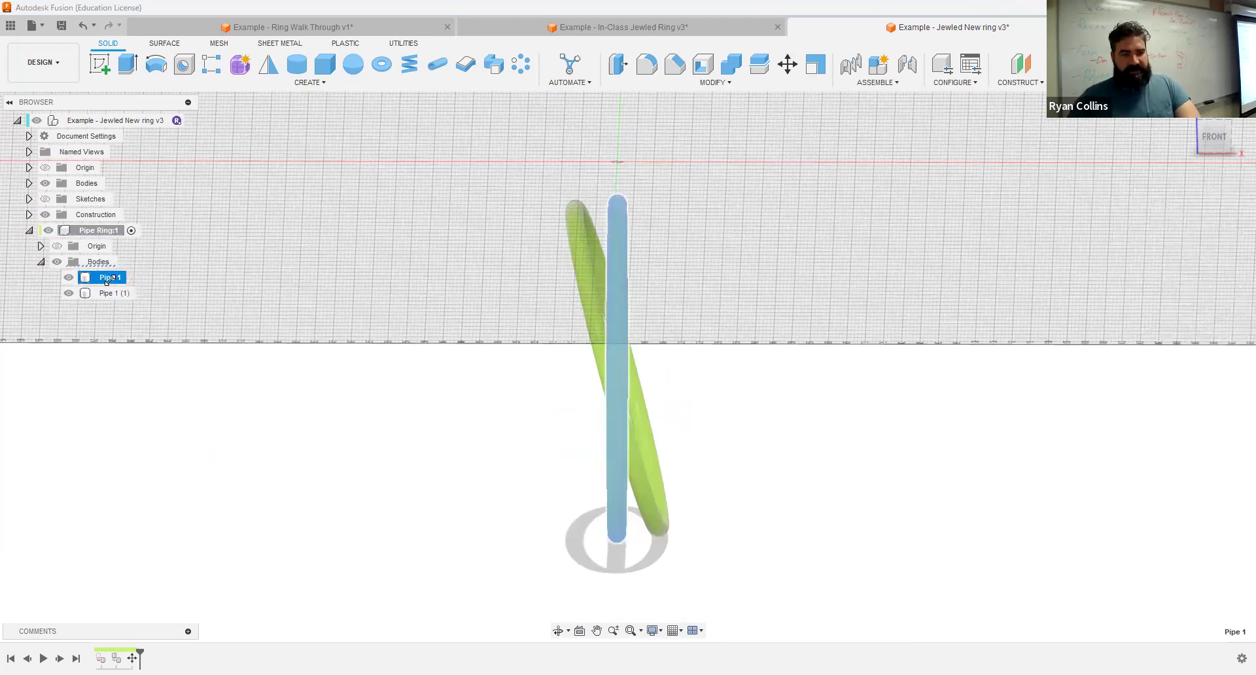
key("ctrl+v")
middle_click_drag(808, 440, 896, 431, "shift")
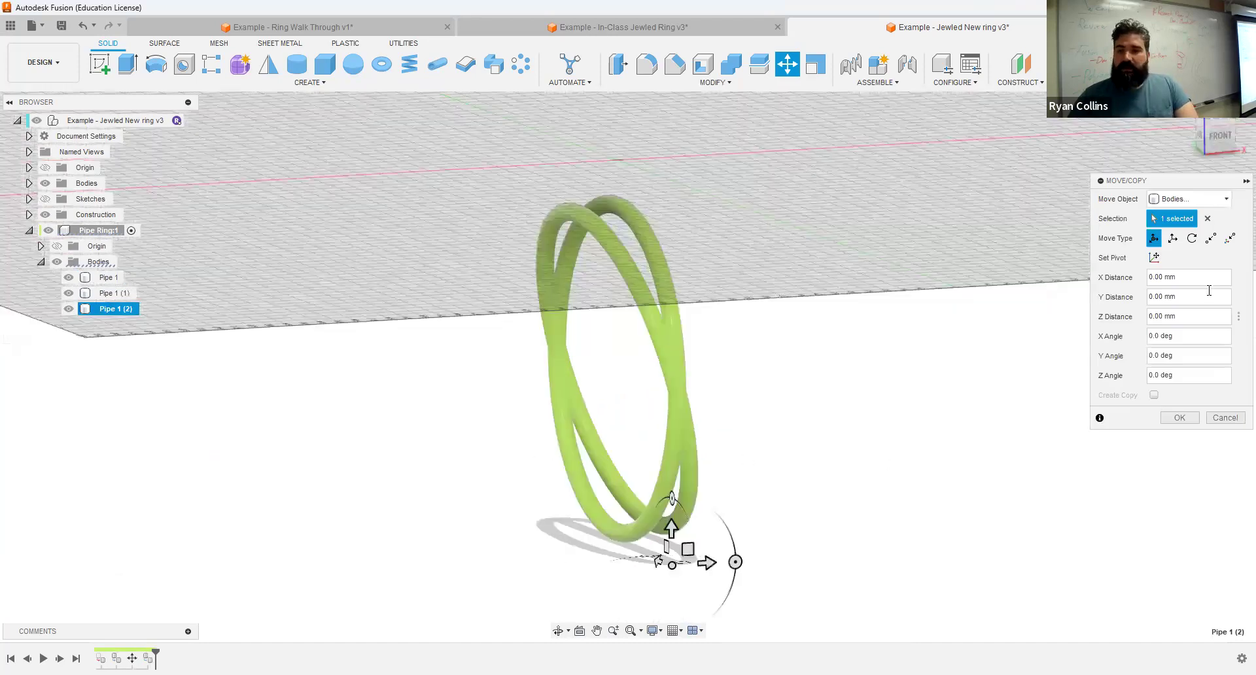
left_click(1153, 257)
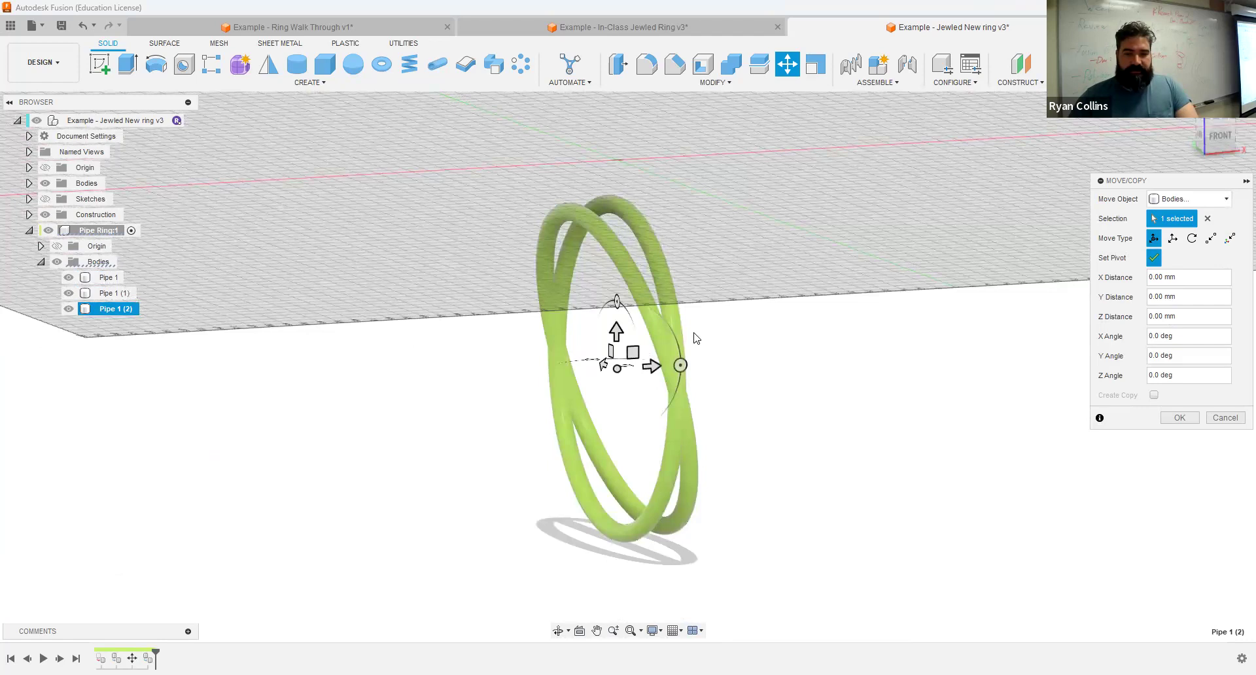
left_click(1153, 258)
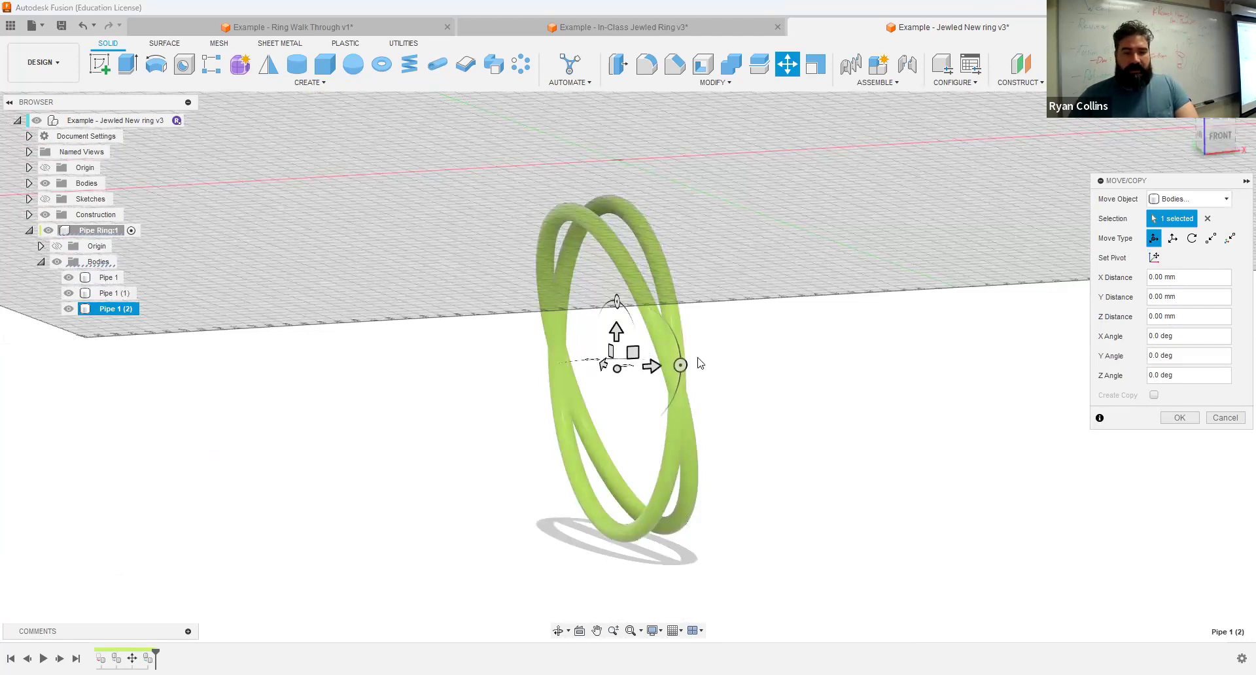
left_click_drag(681, 366, 678, 382)
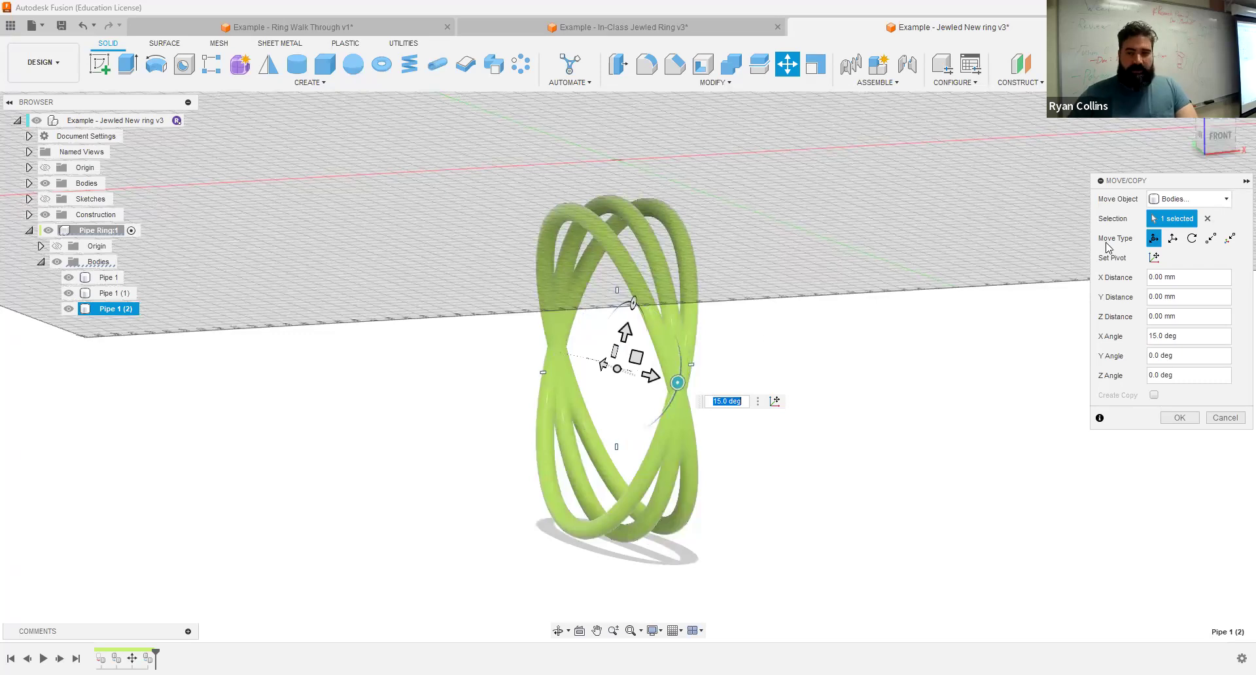
key("Return")
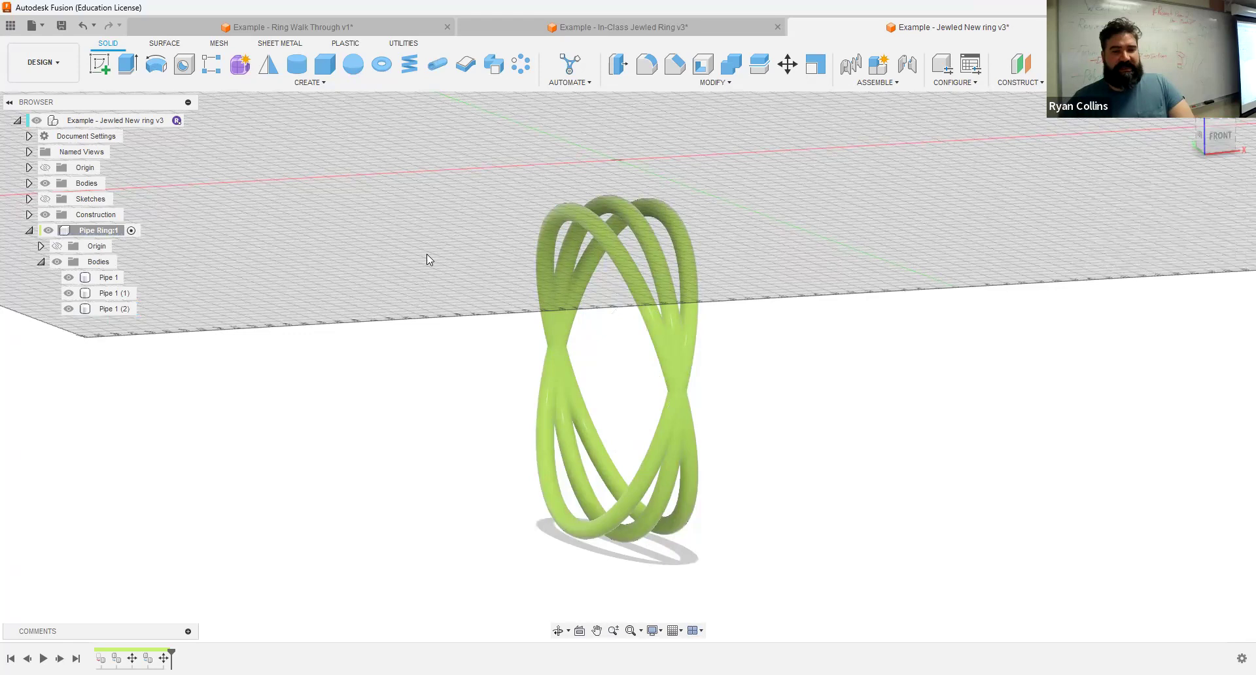
Step: Duplicate Pipe 1 again and rotate the copy 15 degrees about the Y axis with its pivot at the ring's centre
left_click(111, 280)
key("ctrl+c")
key("ctrl+v")
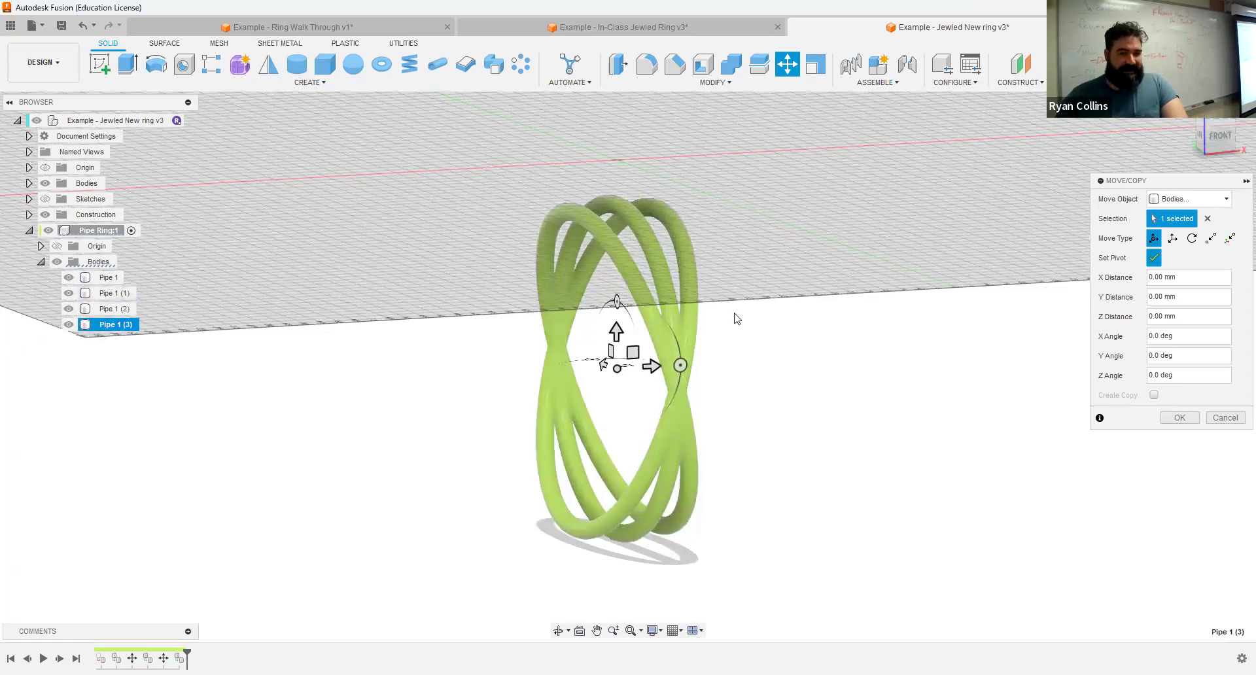
middle_click_drag(745, 370, 630, 295, "shift")
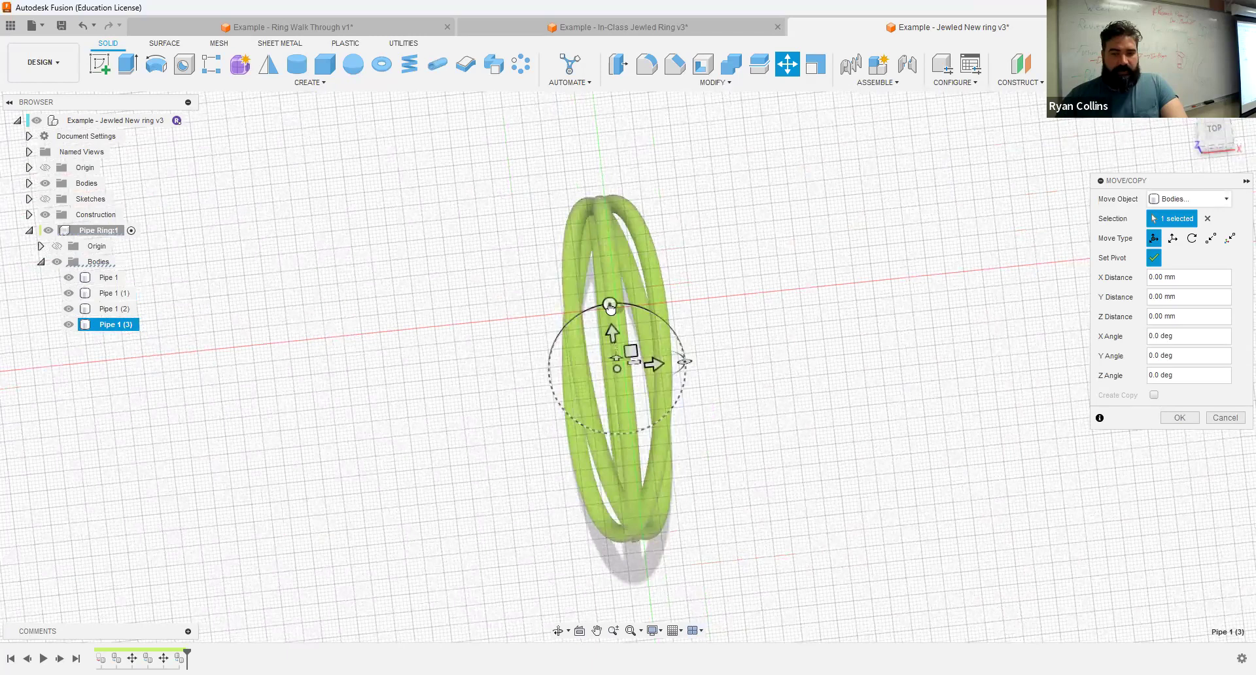
mouse_move(610, 307)
left_mouse_down()
mouse_move(591, 310)
mouse_move(611, 303)
left_mouse_up()
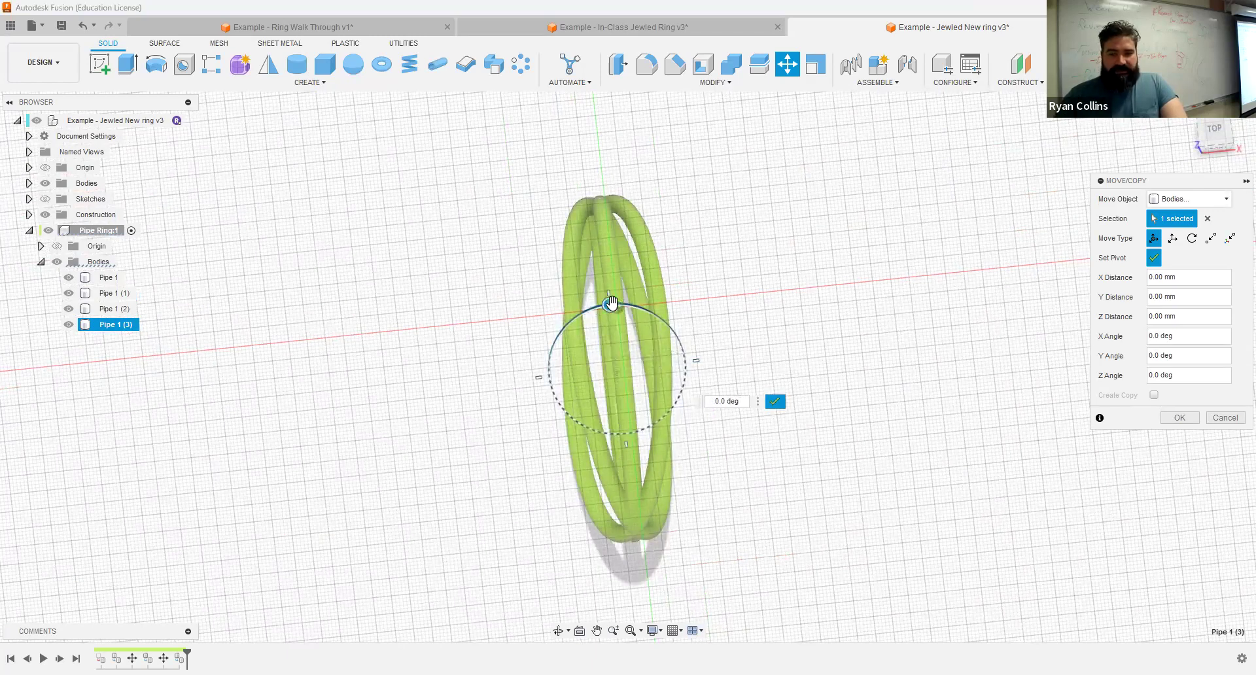
left_click(1154, 258)
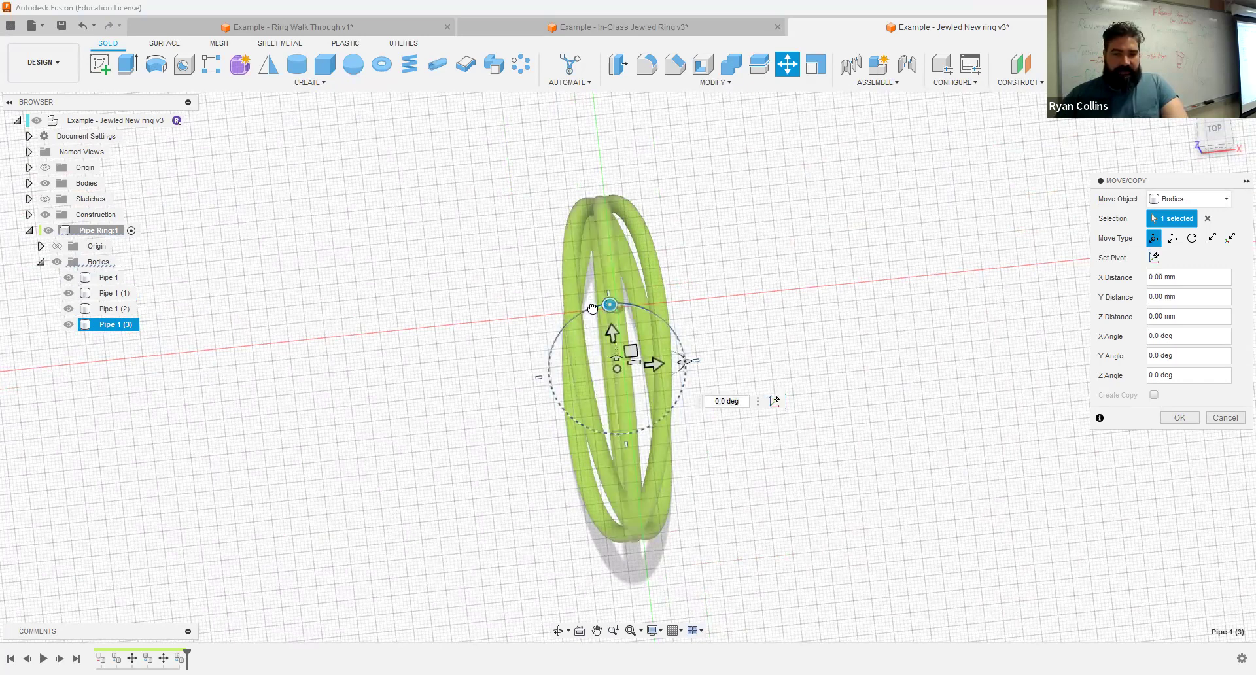
left_click_drag(592, 309, 593, 309)
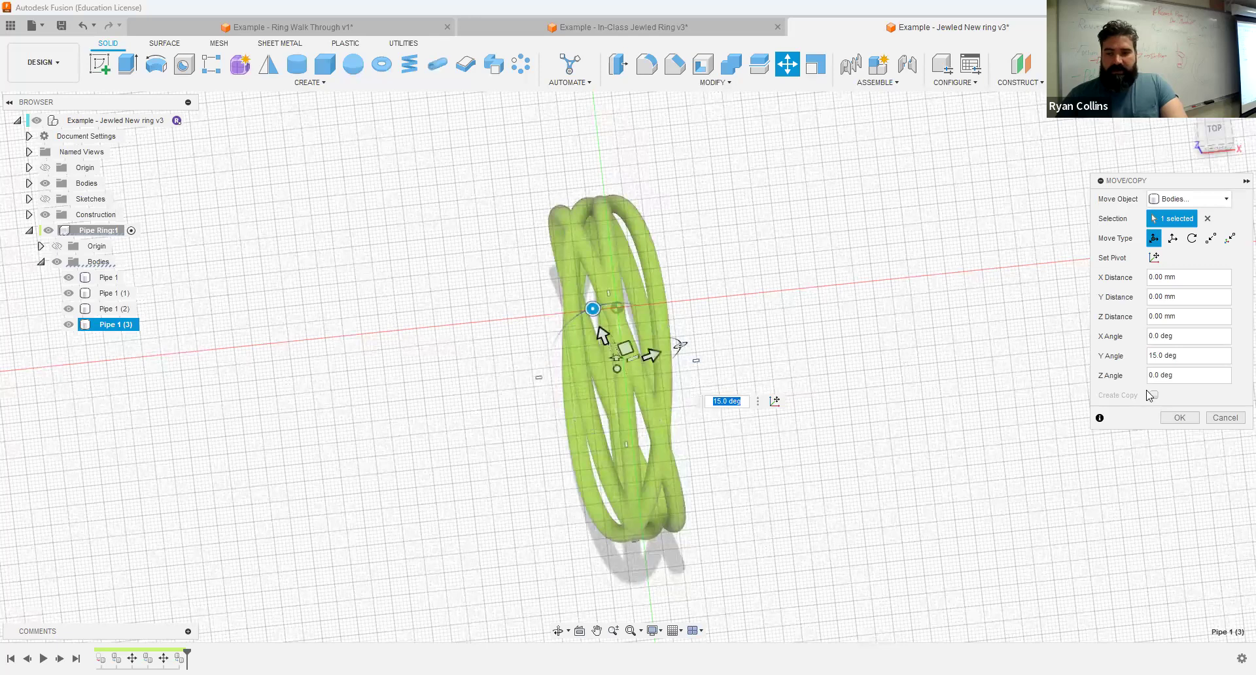
left_click(1179, 418)
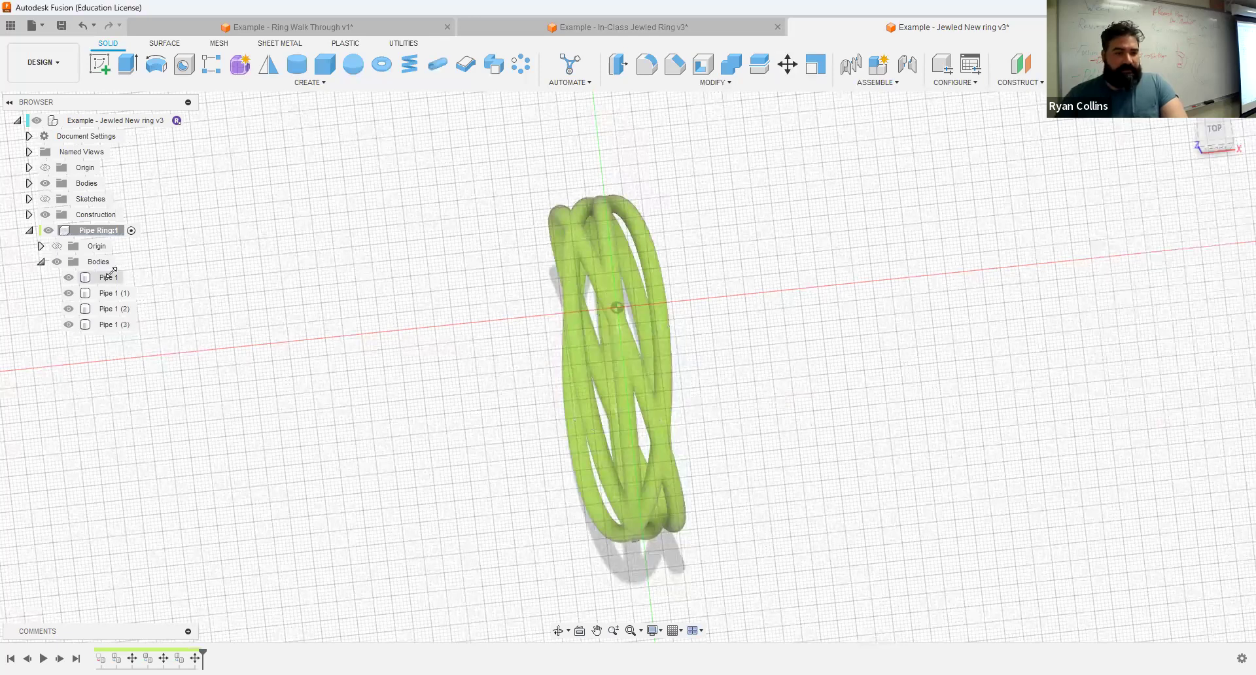
Step: Duplicate Pipe 1 once more and rotate the copy -15 degrees about the Y axis with its pivot at the ring's centre
left_click(151, 278)
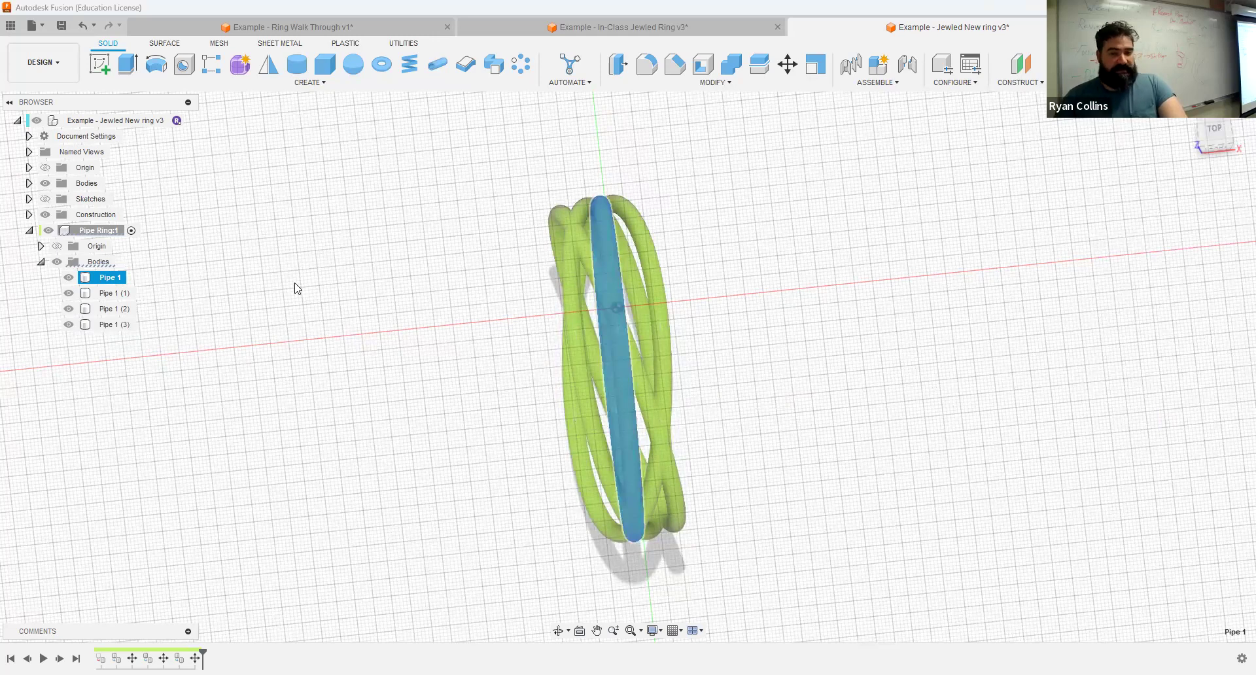
key("ctrl+c")
key("ctrl+v")
left_click(1154, 257)
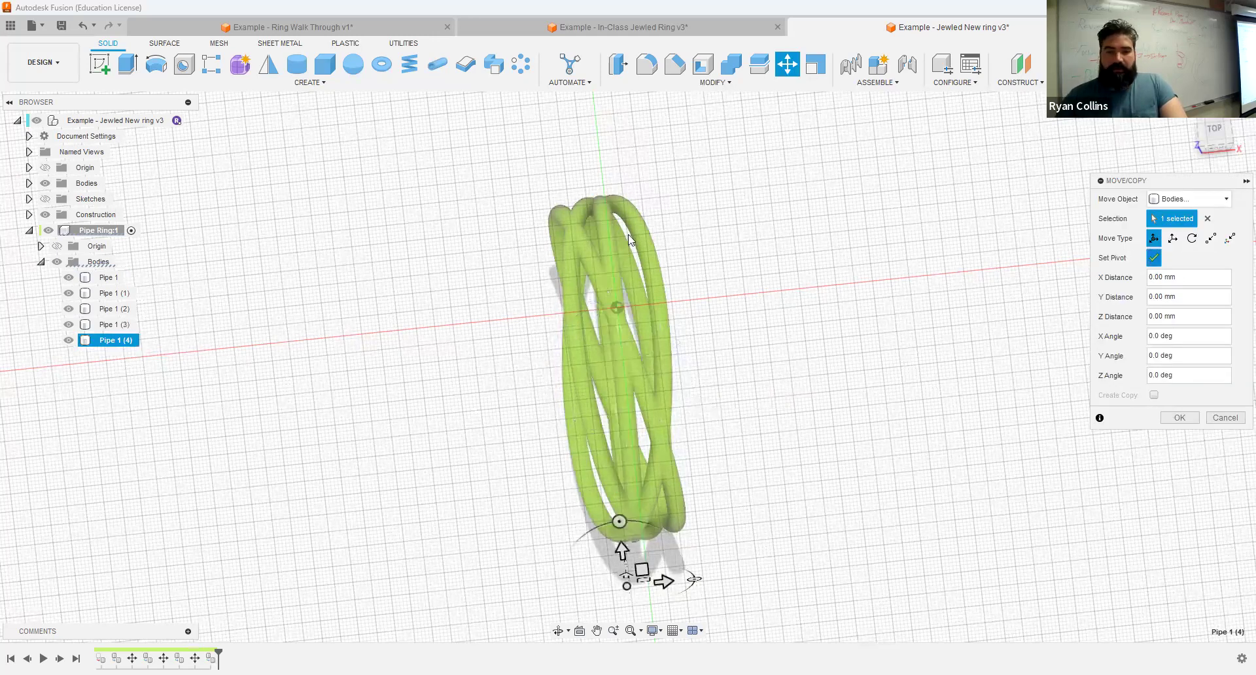
left_click(612, 241)
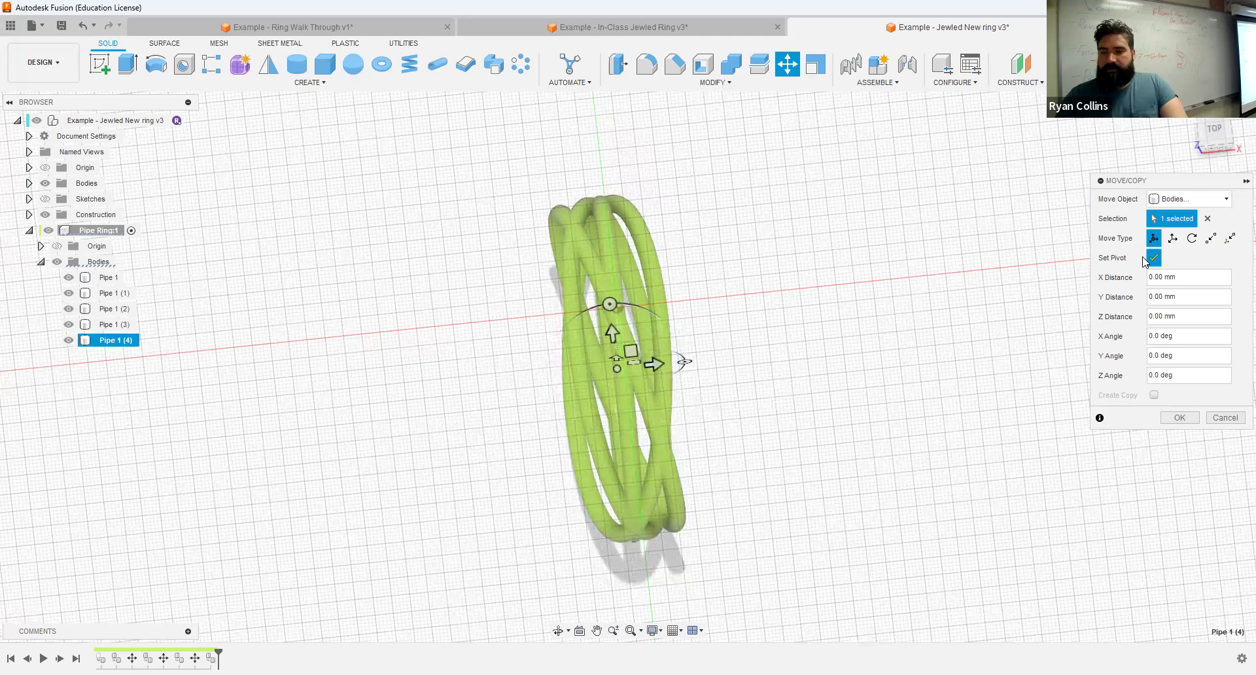
key("Return")
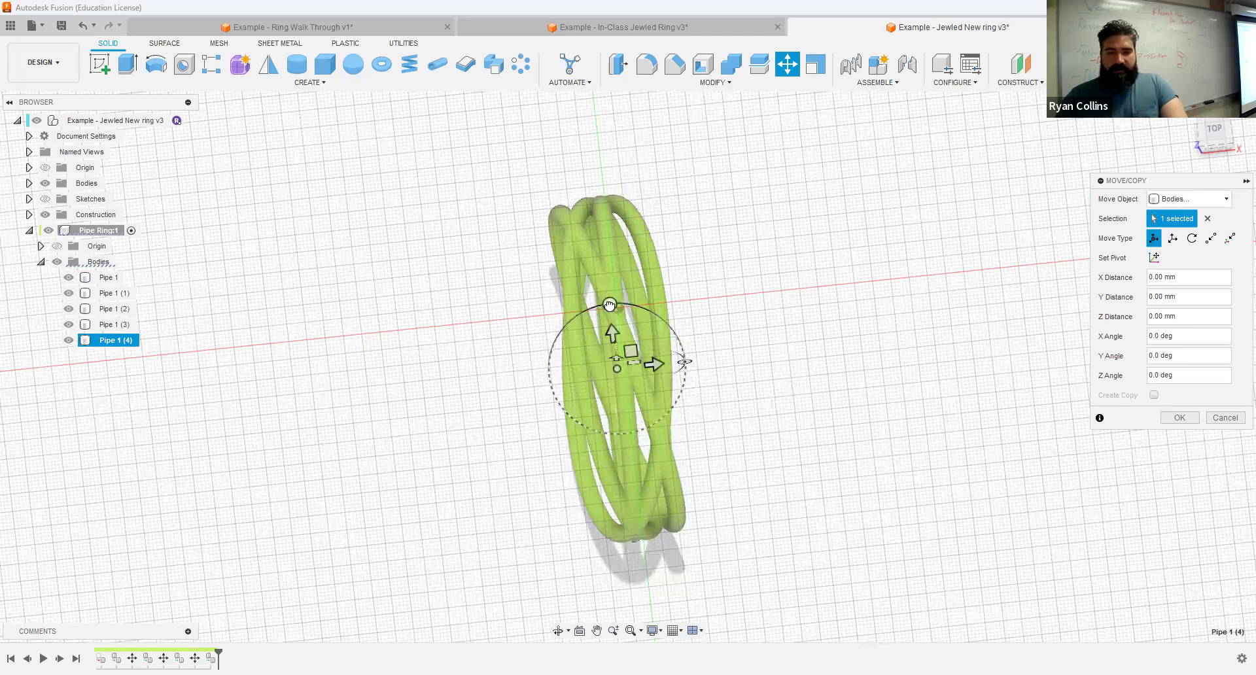
left_click_drag(609, 305, 627, 305)
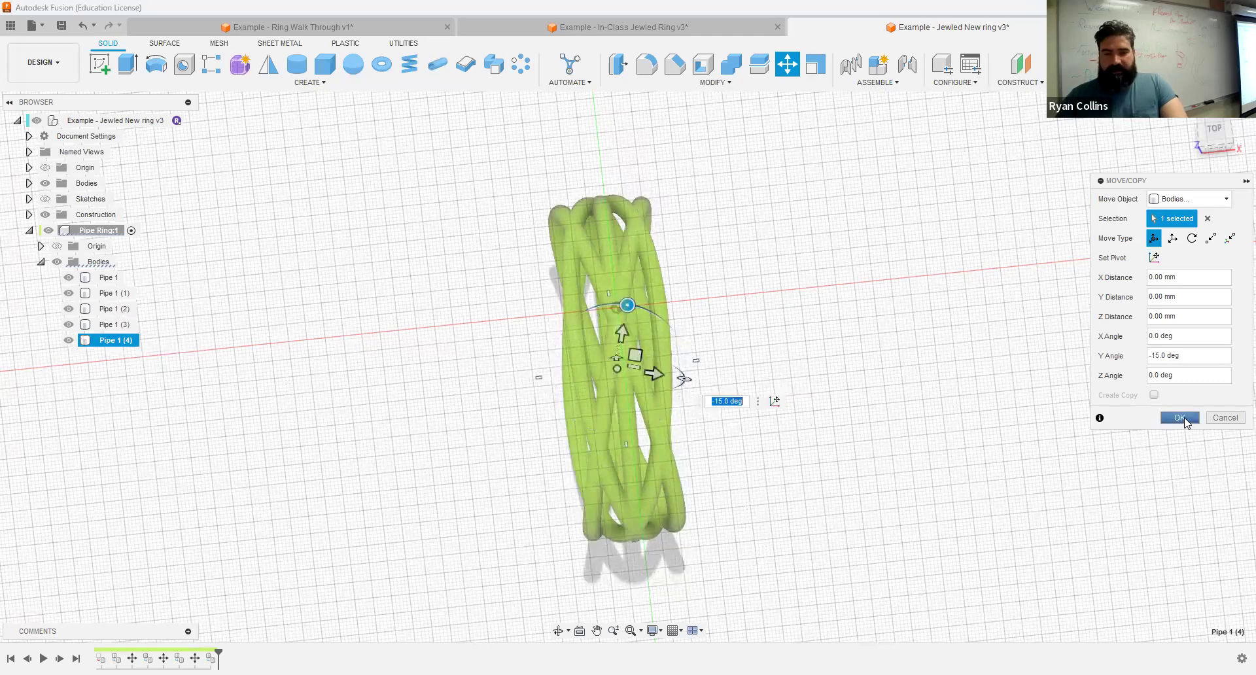
key("Return")
middle_click_drag(901, 375, 861, 402, "shift")
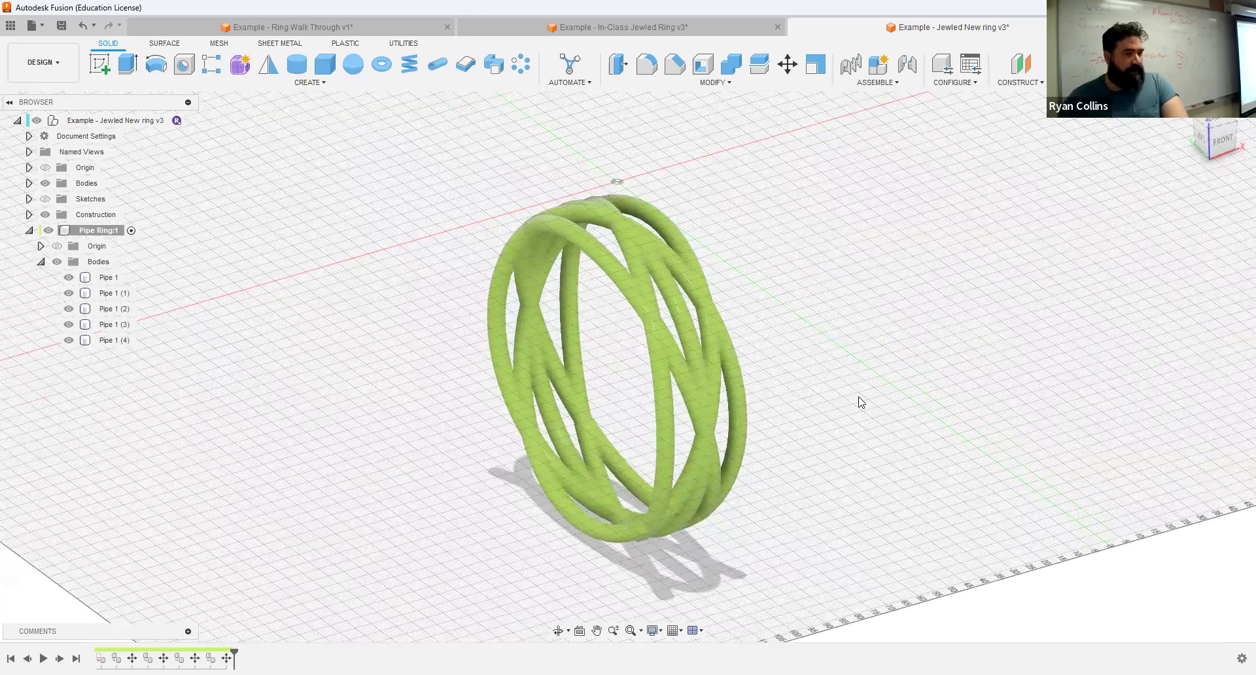
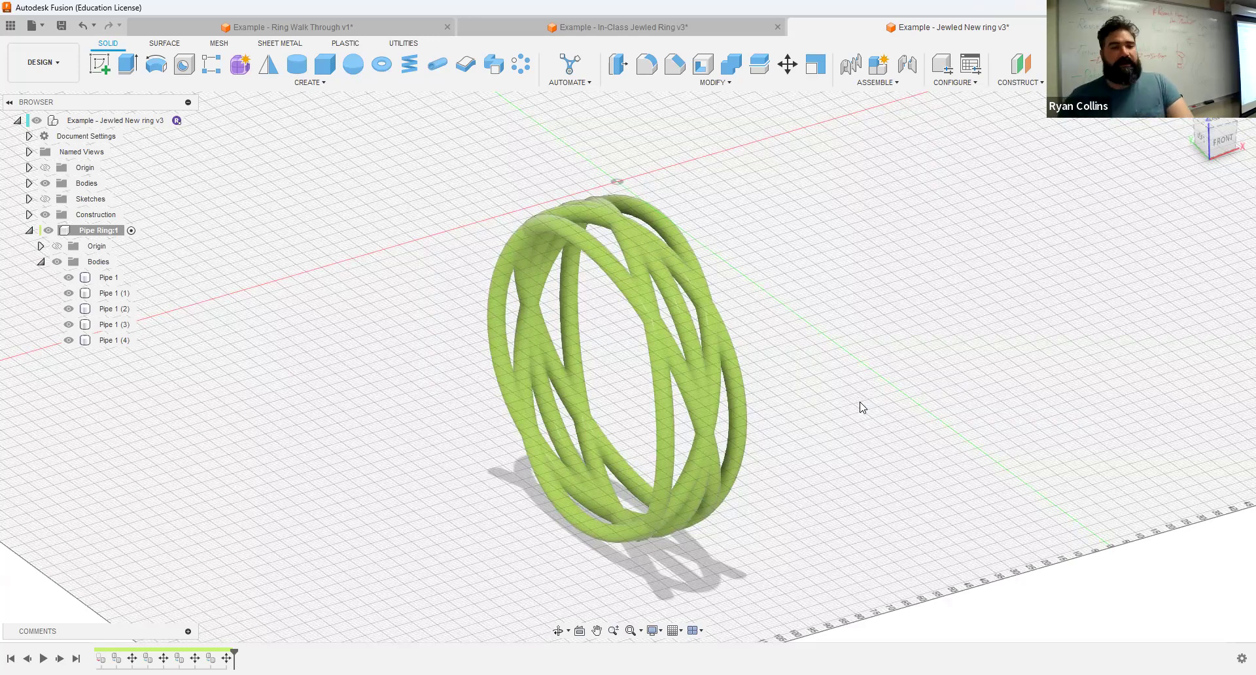
Step: Combine Pipe 1 with the four rotated pipe copies into one body using the Join operation
left_click(730, 64)
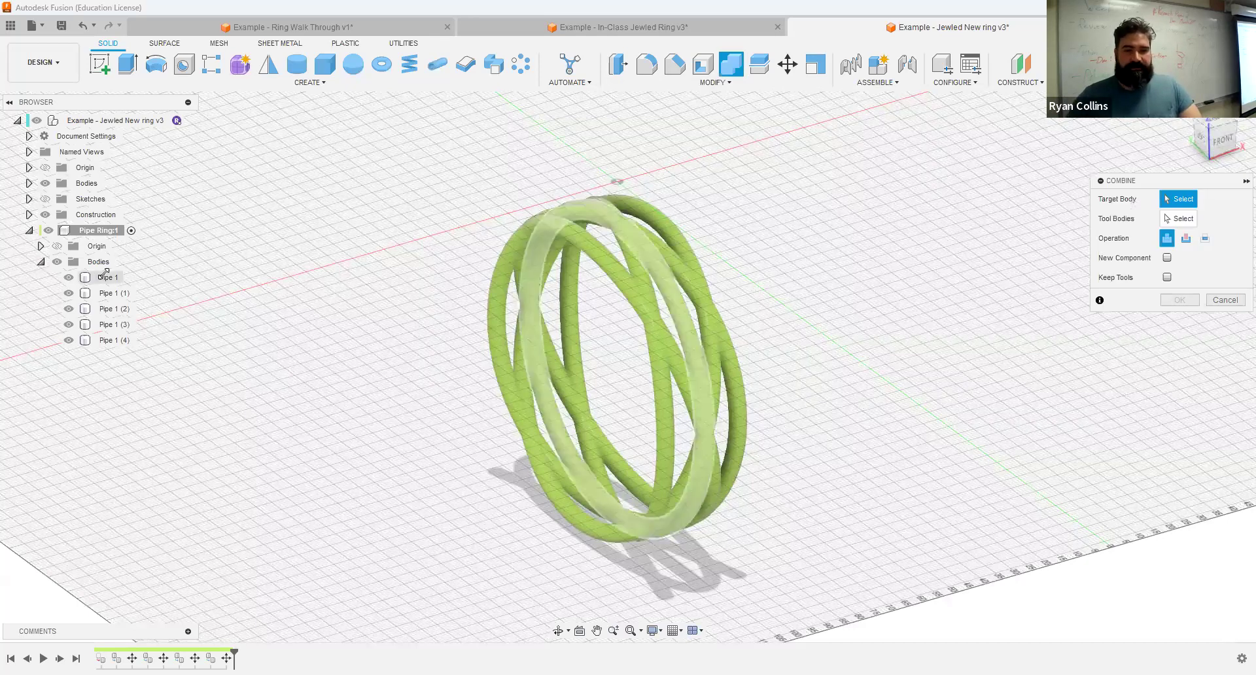
left_click(104, 277)
left_click_drag(792, 253, 598, 383)
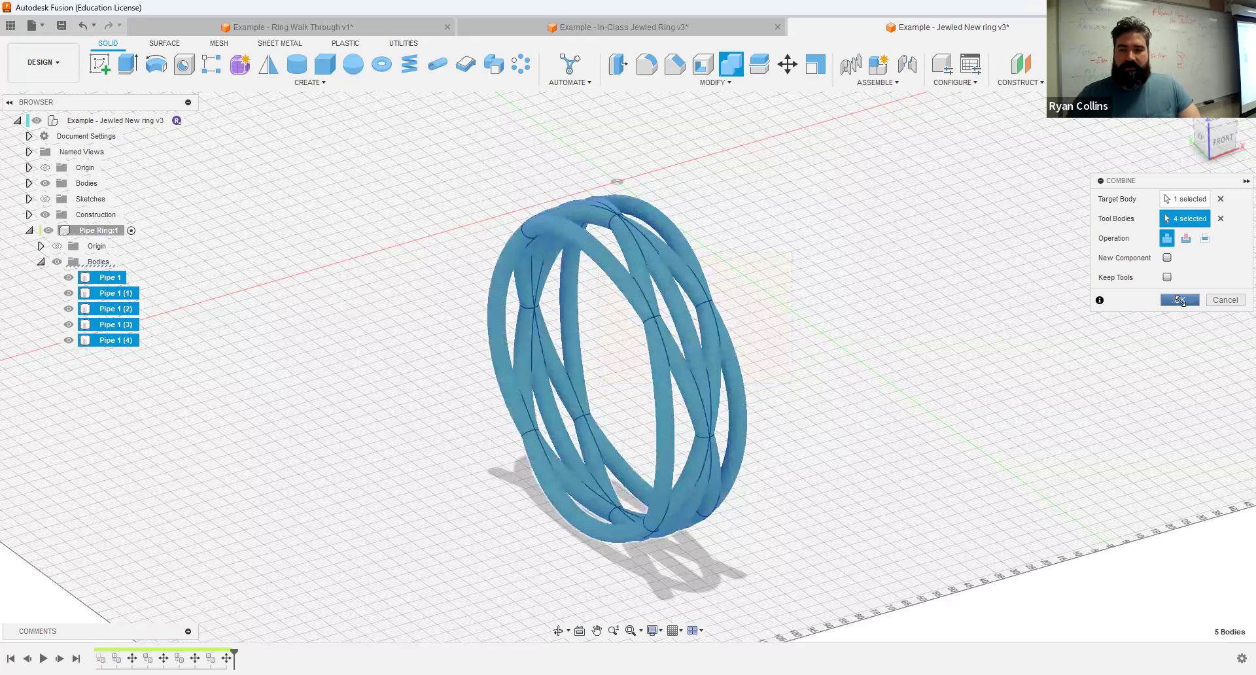
left_click(1180, 299)
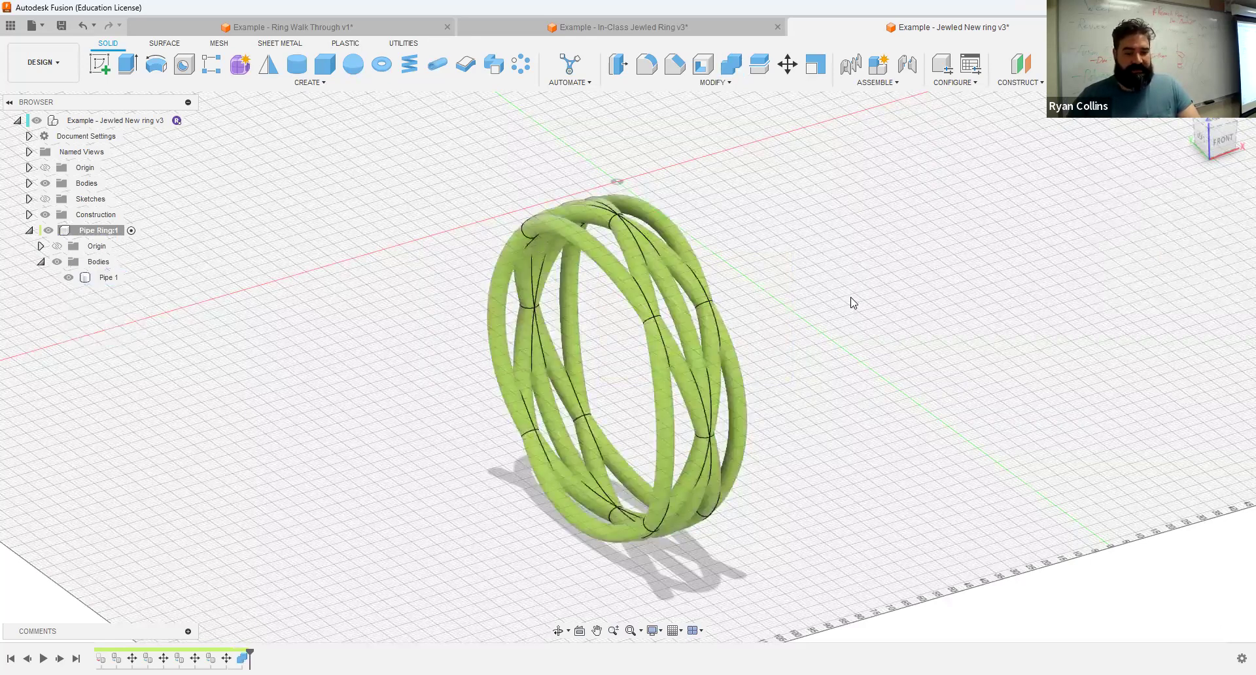
Step: Save the design with the version description "Complex Pipe"
key("ctrl+s")
type("Comp")
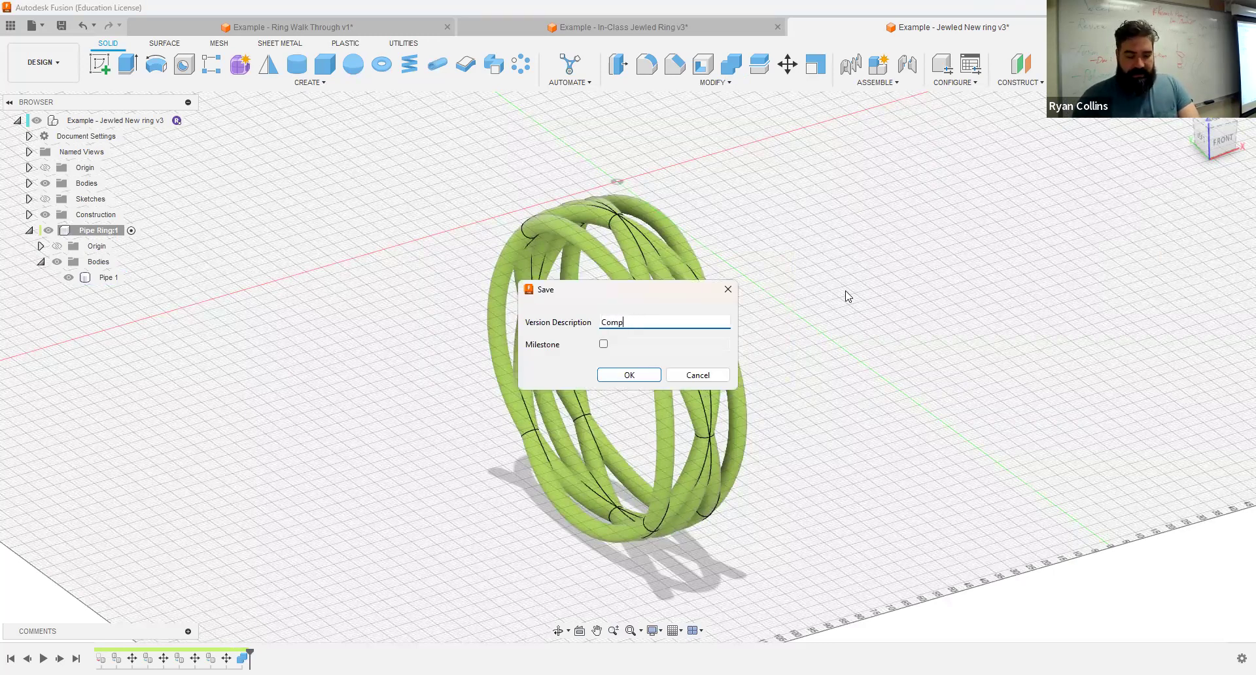
type("eex Pipe")
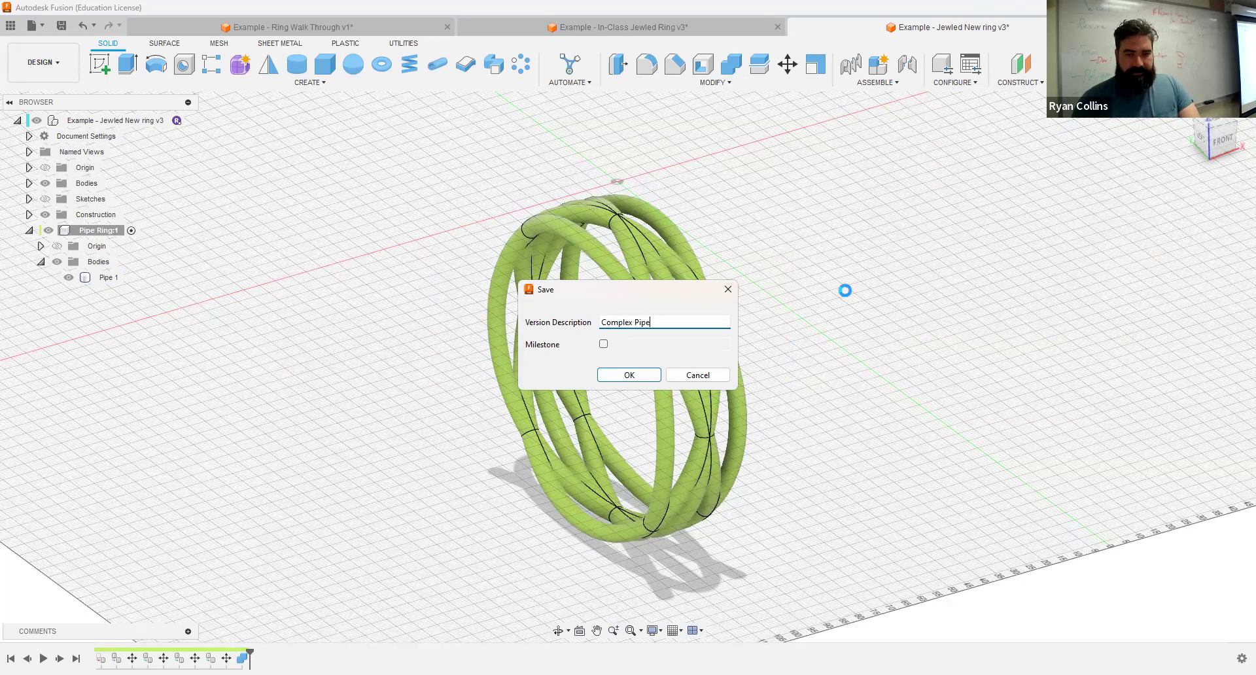
key("Return")
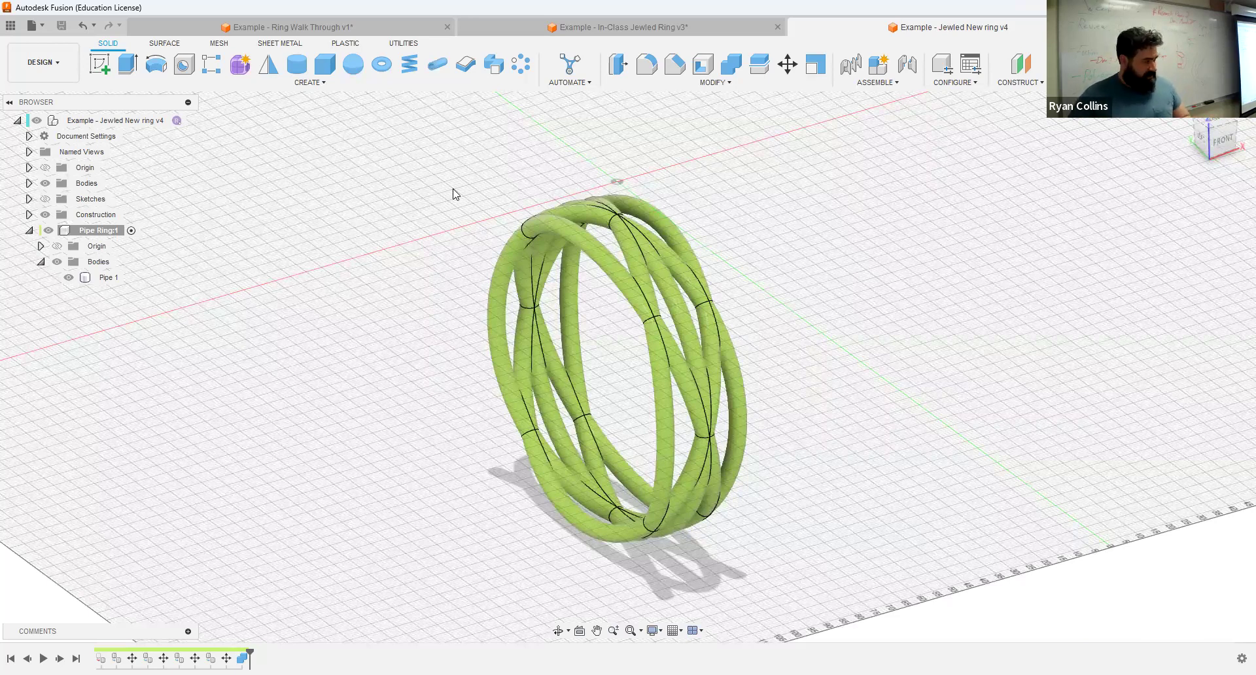
Step: Switch to the Example - In-Class Jewled Ring document and show its Loft ring & jewel component
left_click(633, 31)
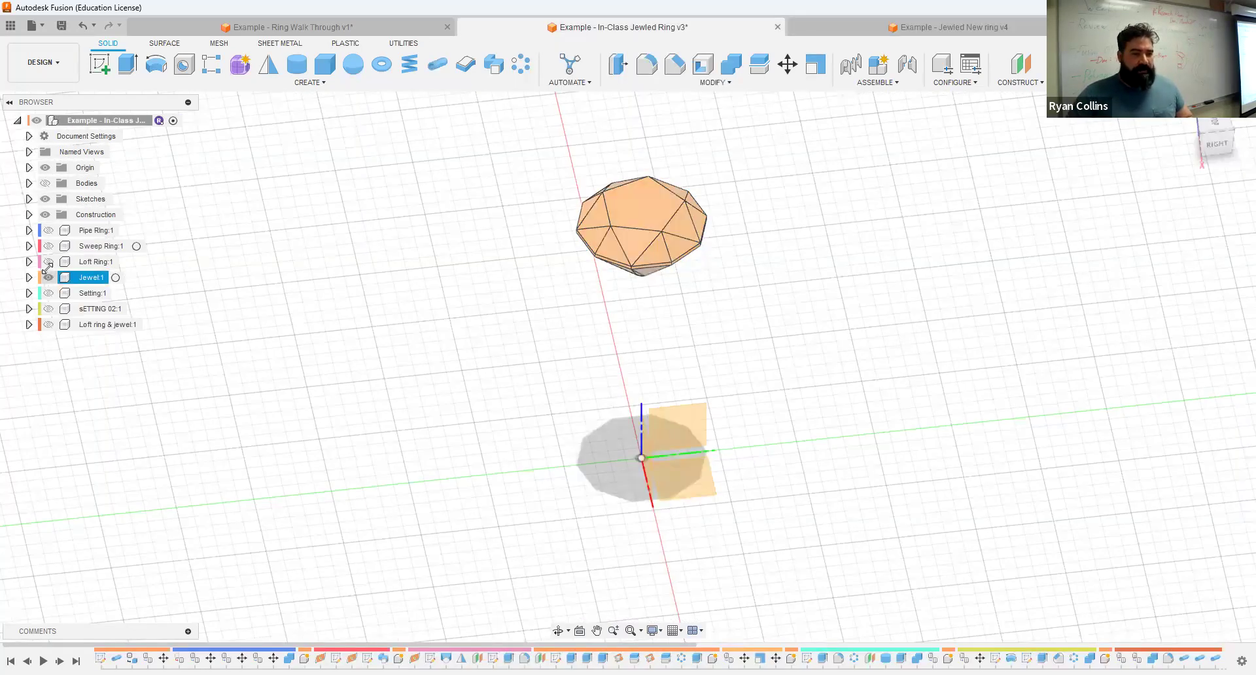
left_click(48, 262)
left_click(48, 261)
left_click(52, 325)
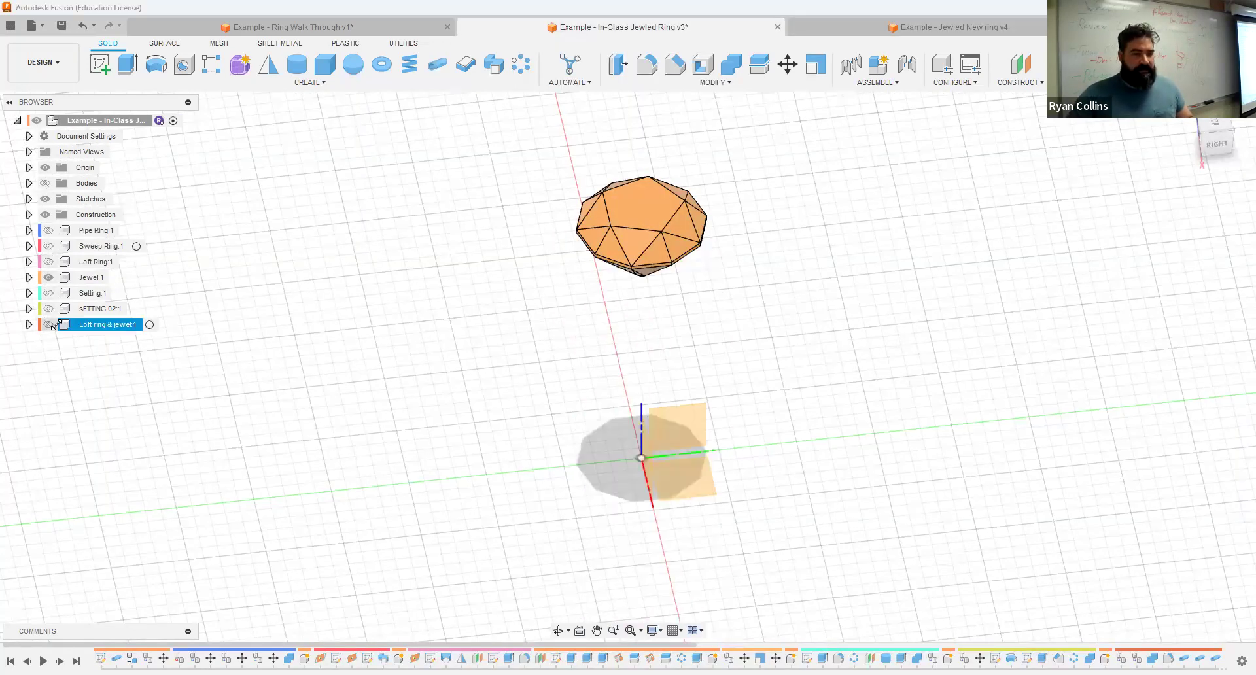
left_click(49, 324)
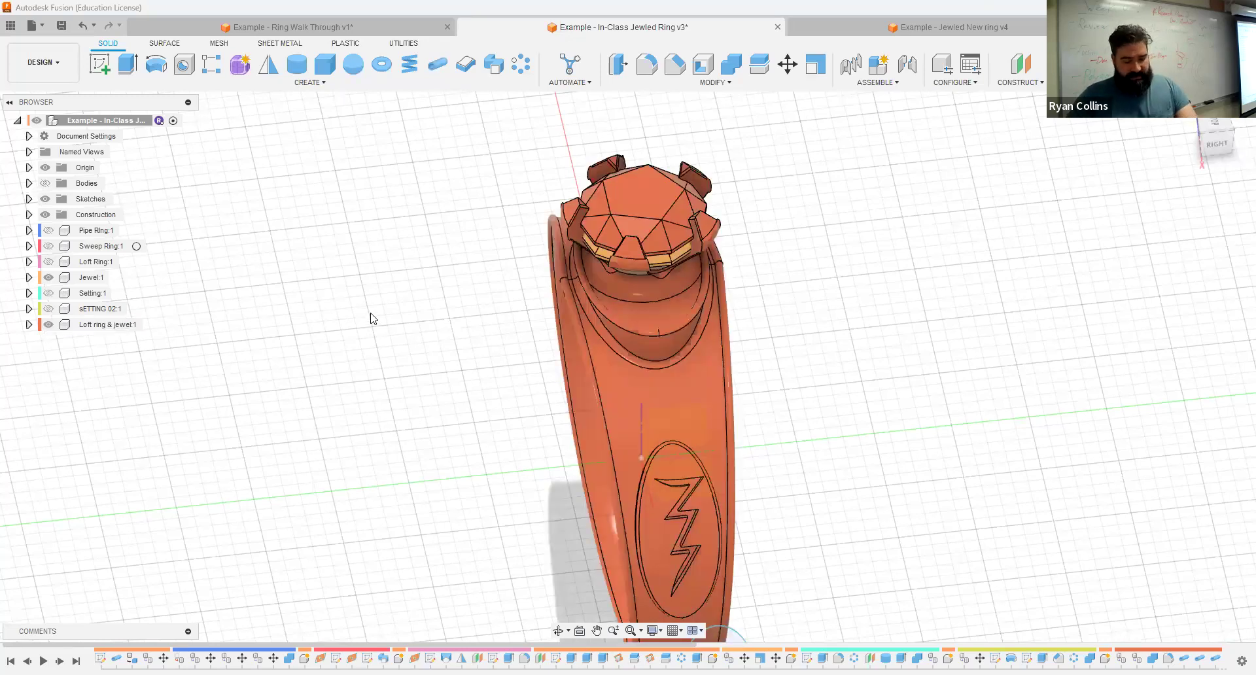
Step: Switch to the Example - Jewled New ring document and copy the Jewel body into the Pipe Ring component
mouse_move(864, 359)
middle_mouse_down("shift")
mouse_move(869, 338)
mouse_move(850, 345)
middle_mouse_up("shift")
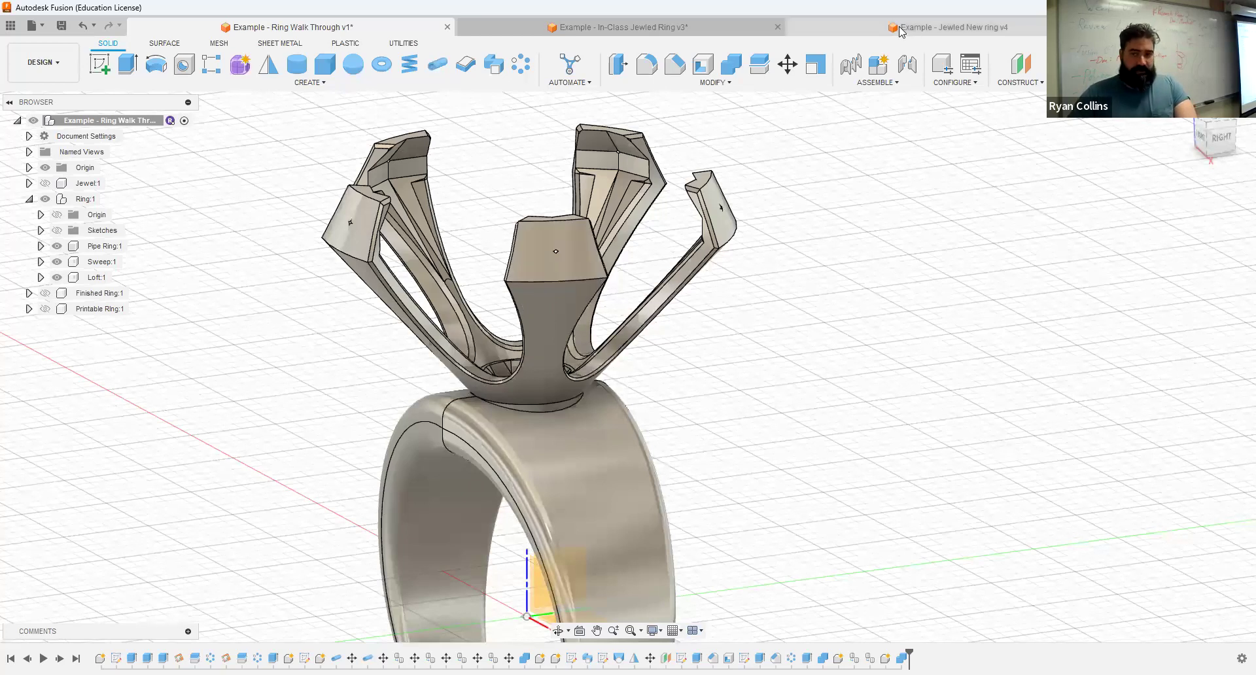
left_click(948, 27)
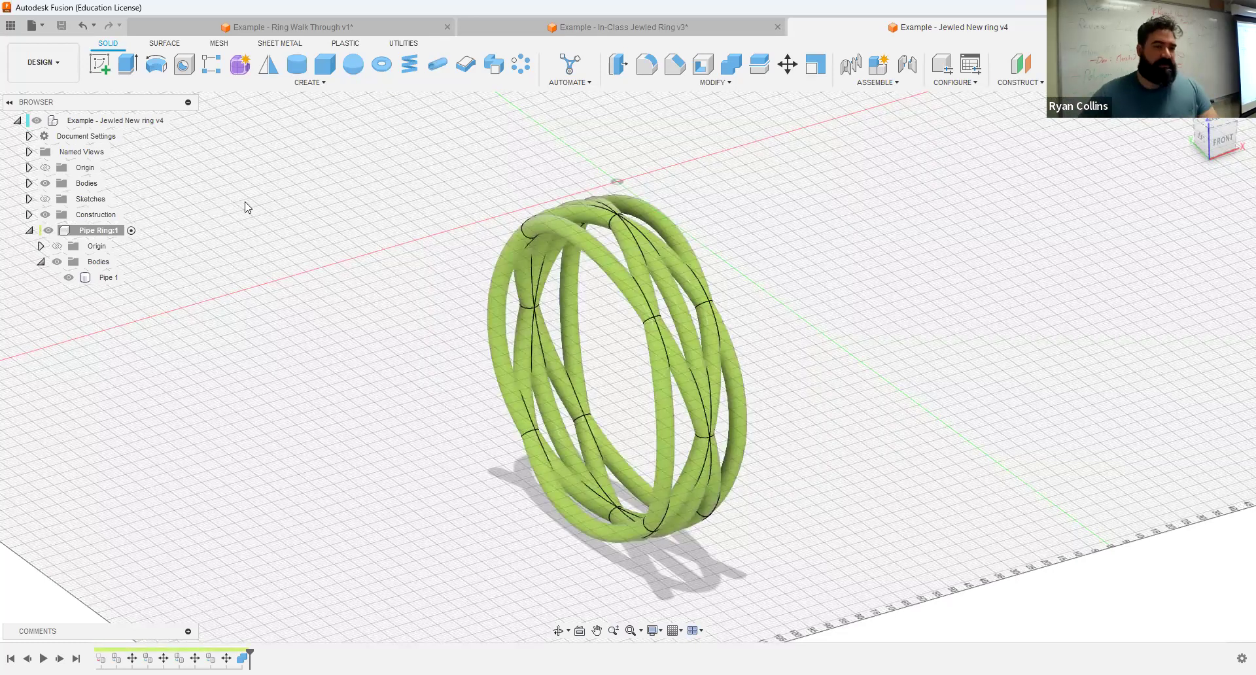
left_click(29, 184)
left_click(97, 200)
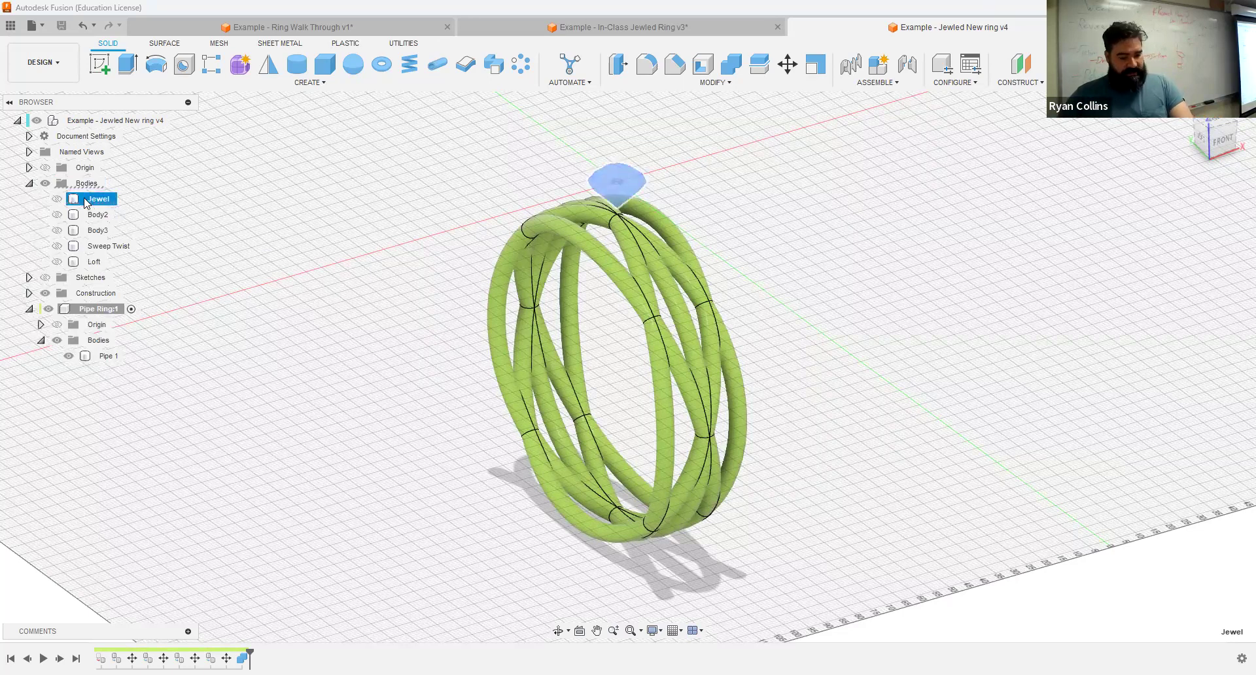
left_click_drag(96, 200, 98, 340)
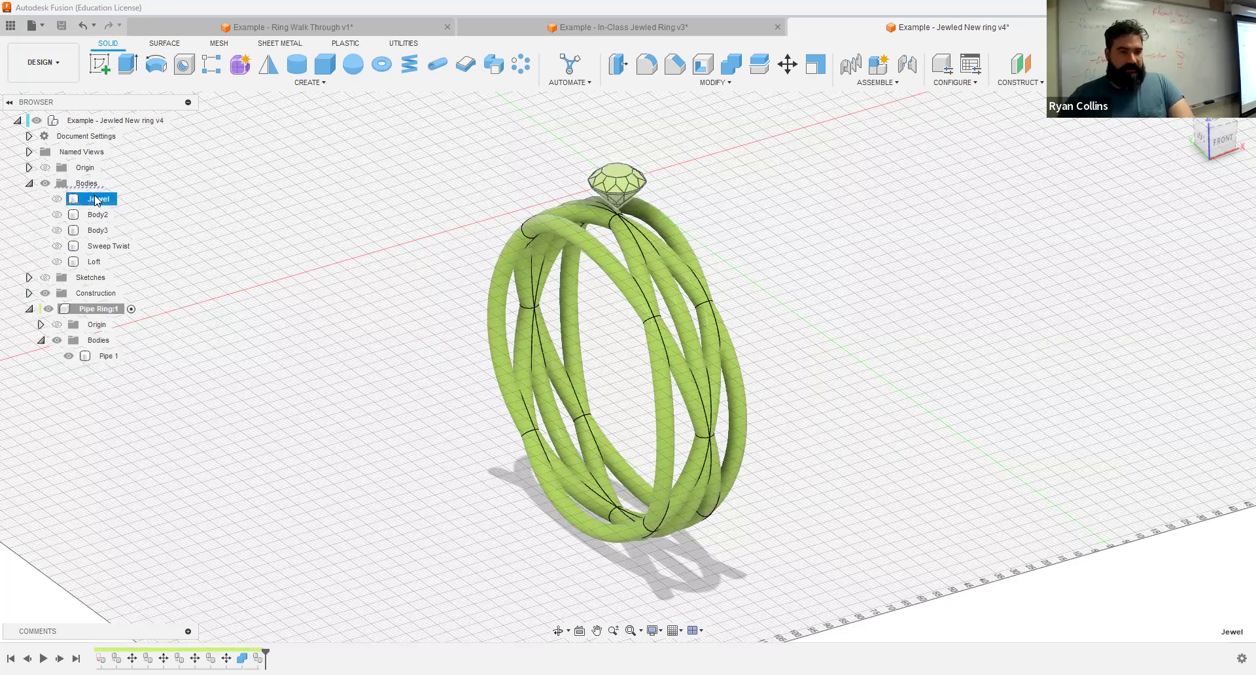
key("m")
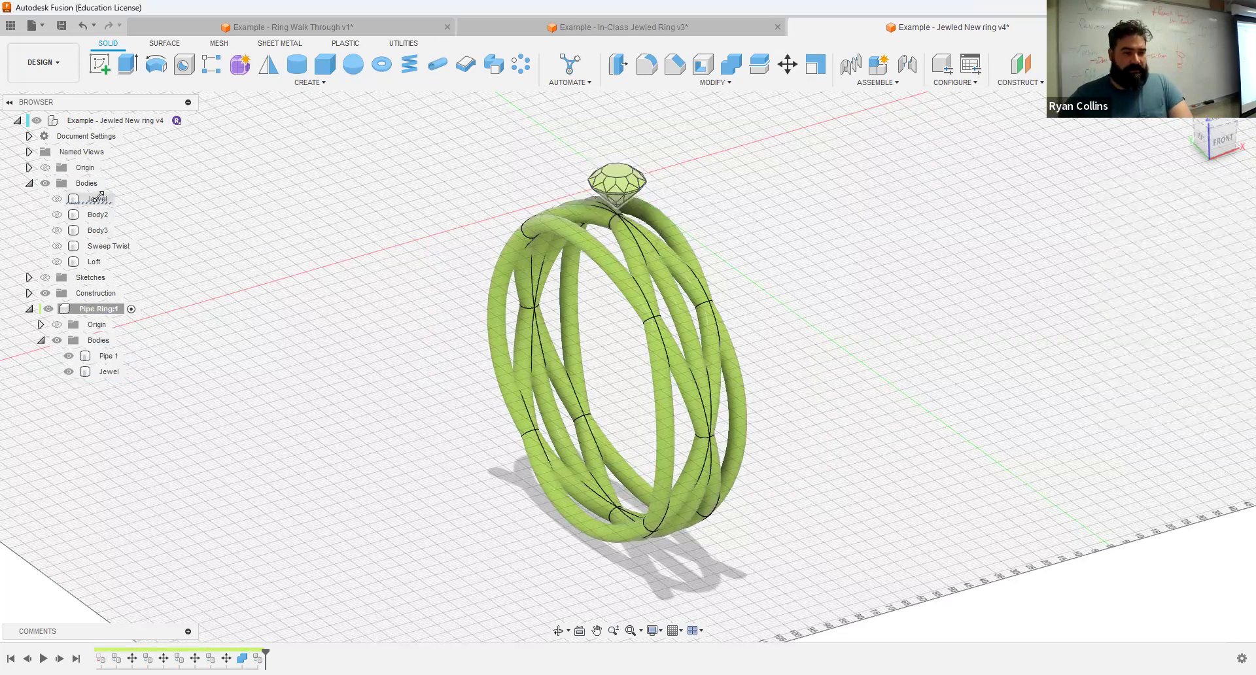
left_click(131, 309)
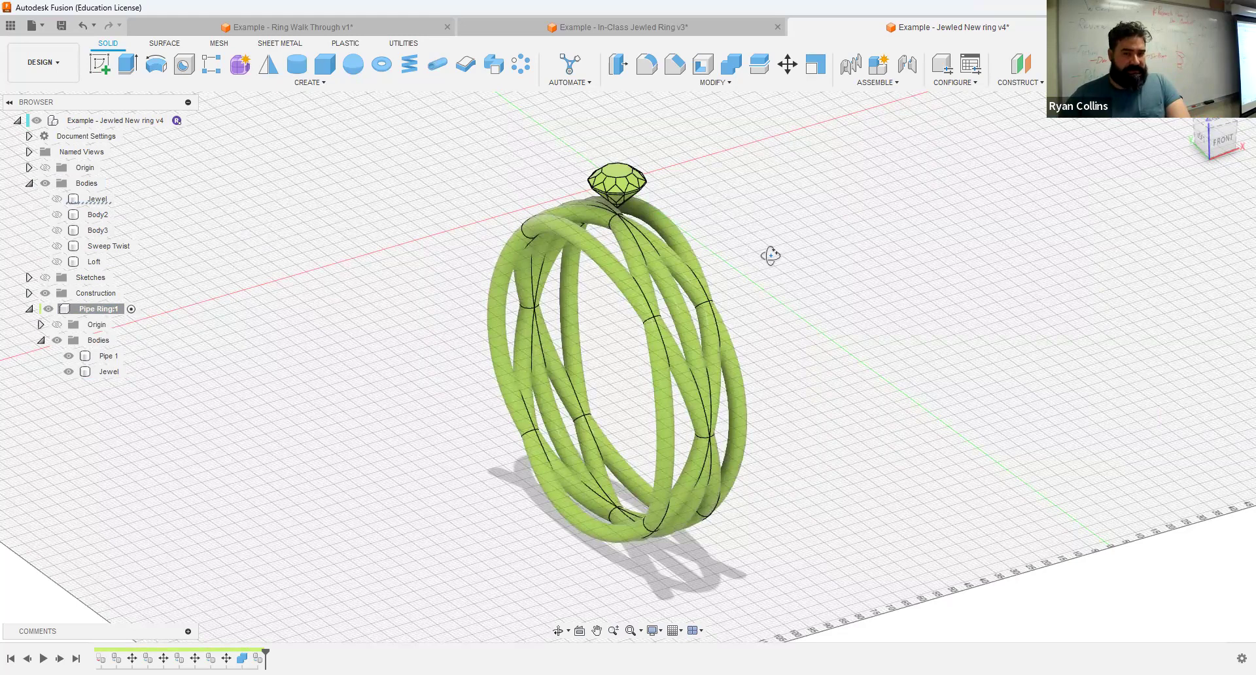
Step: Toggle the visibility of the copied Jewel body to check it within the Pipe Ring component
middle_click_drag(720, 269, 769, 250, "shift")
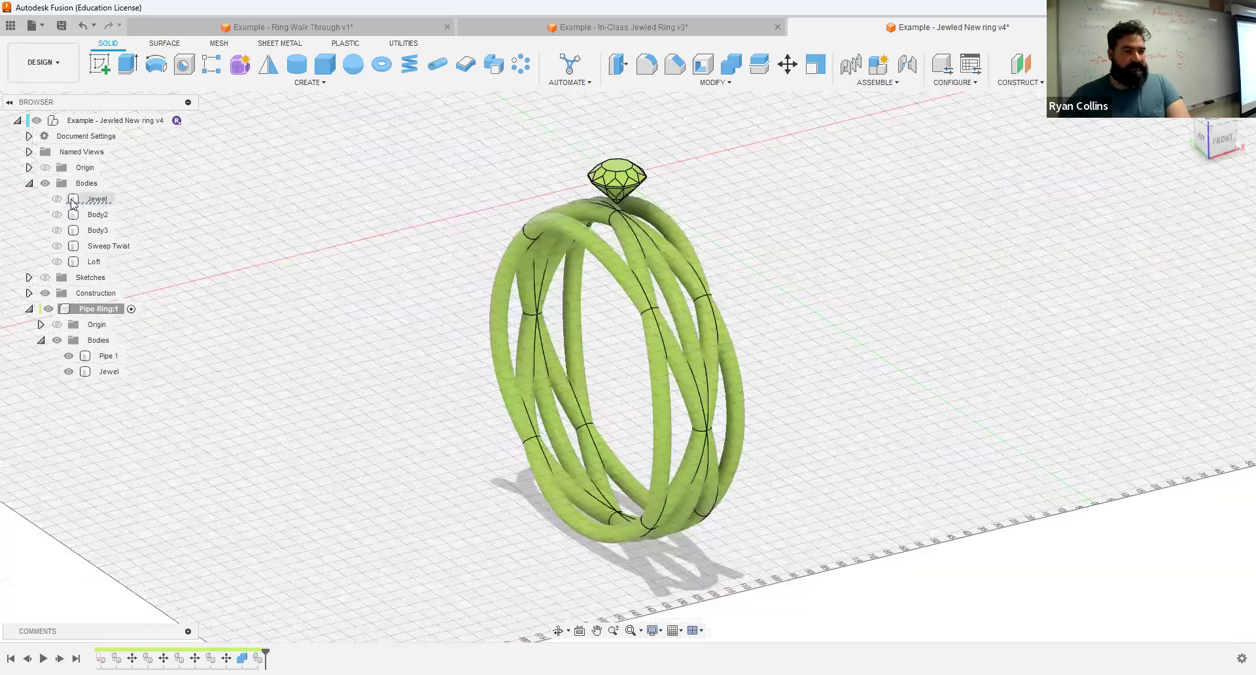
left_click(45, 183)
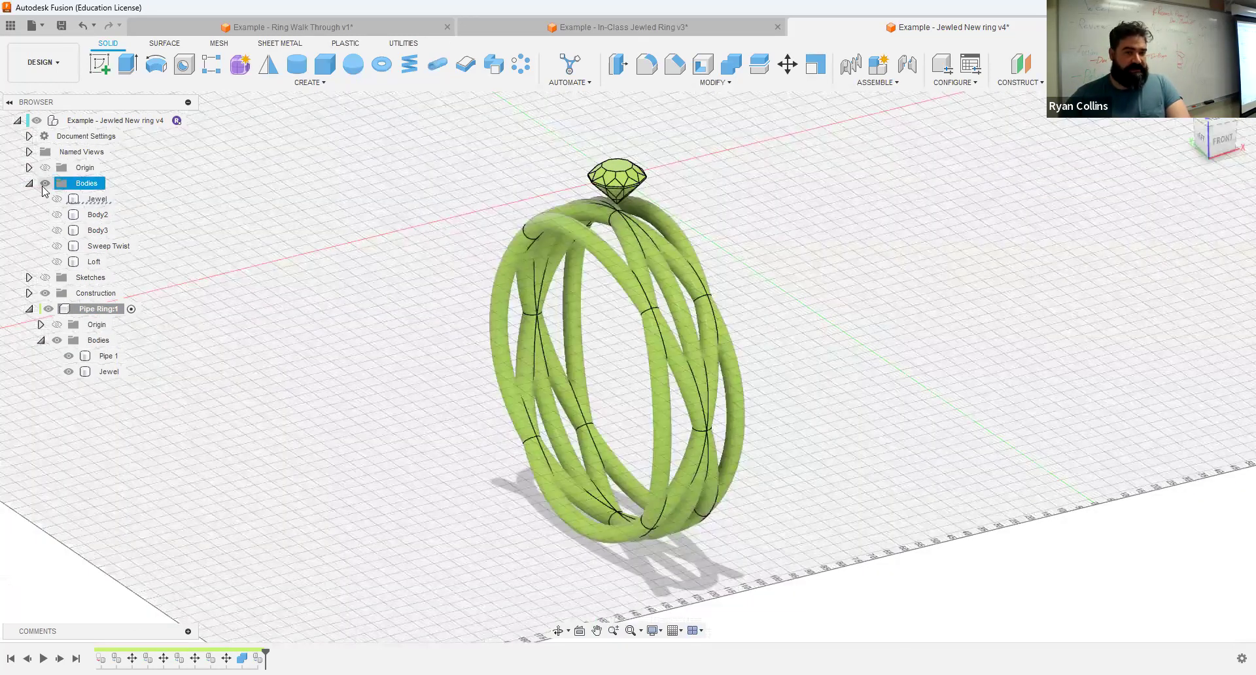
left_click(66, 374)
left_click(68, 371)
left_click(68, 371)
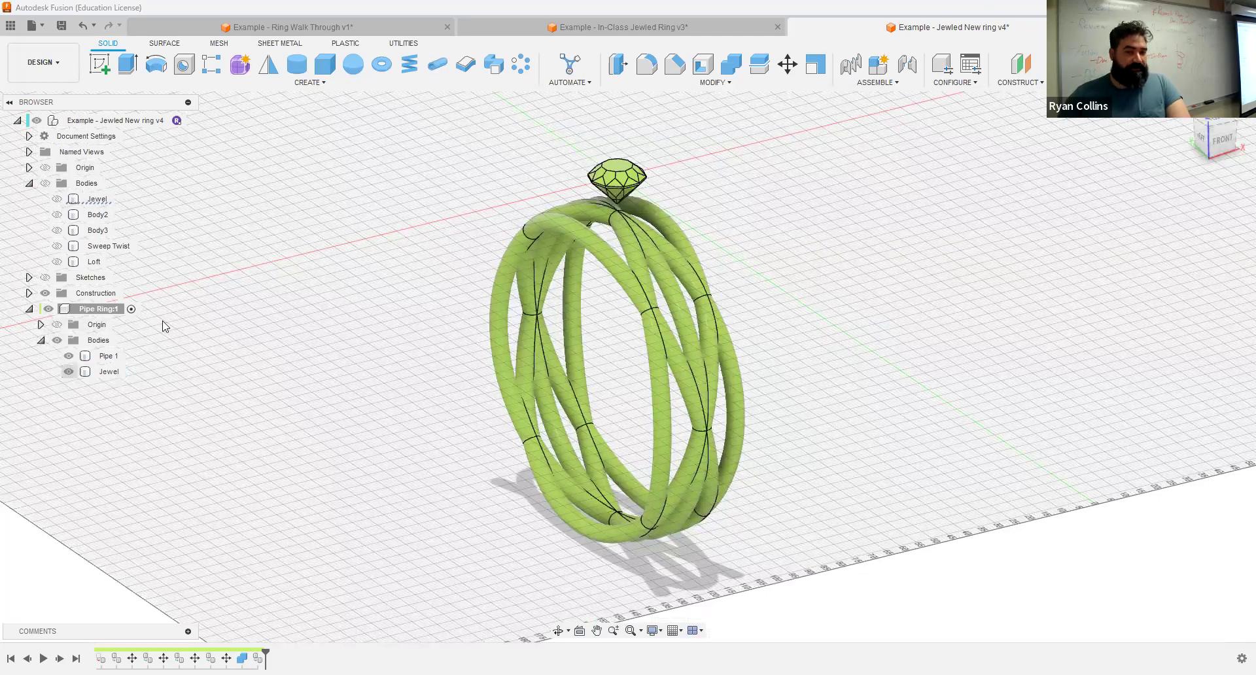
middle_click_drag(758, 267, 806, 256, "shift")
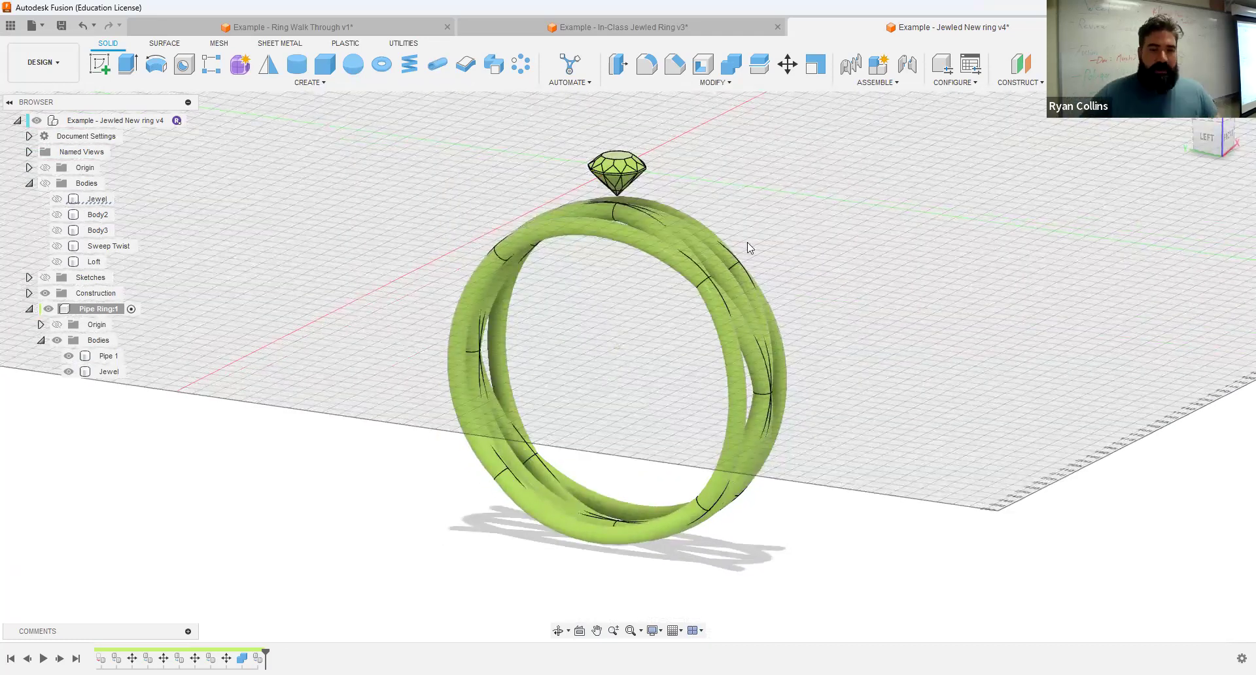
Step: Start a sketch in the Pipe Ring component on the vertical origin plane that faces the Left view
left_click(1203, 140)
scroll(665, 183, "up", 4)
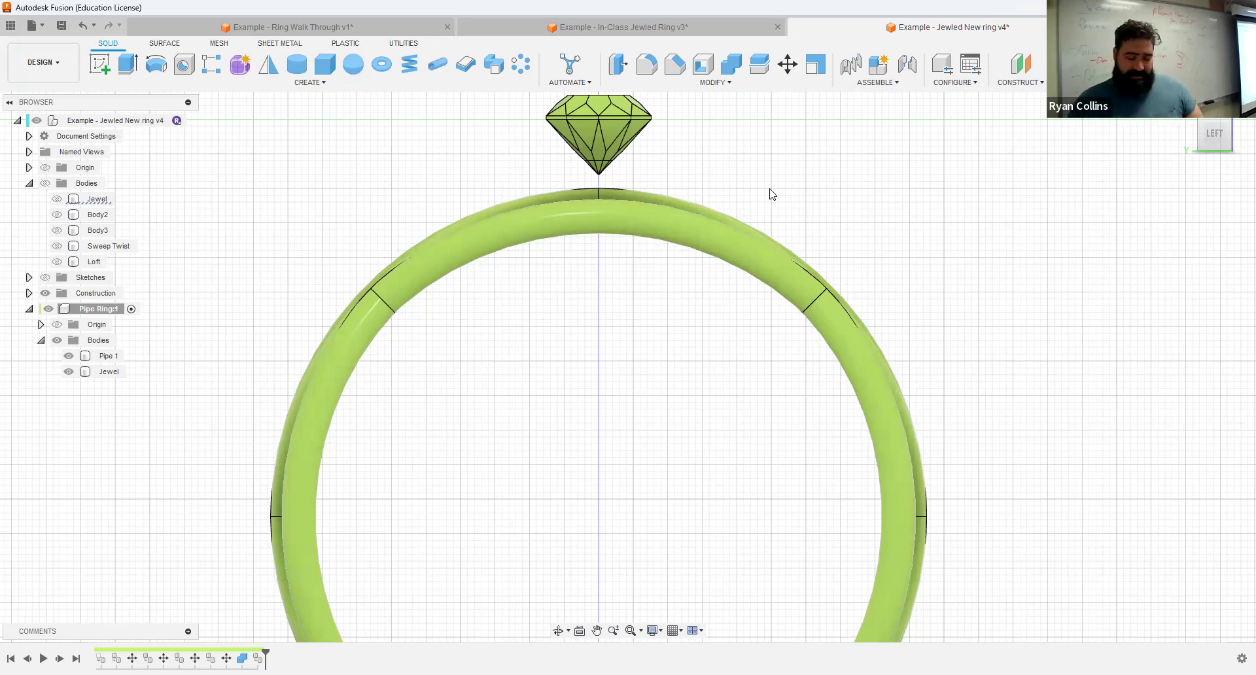
middle_click_drag(751, 181, 672, 266)
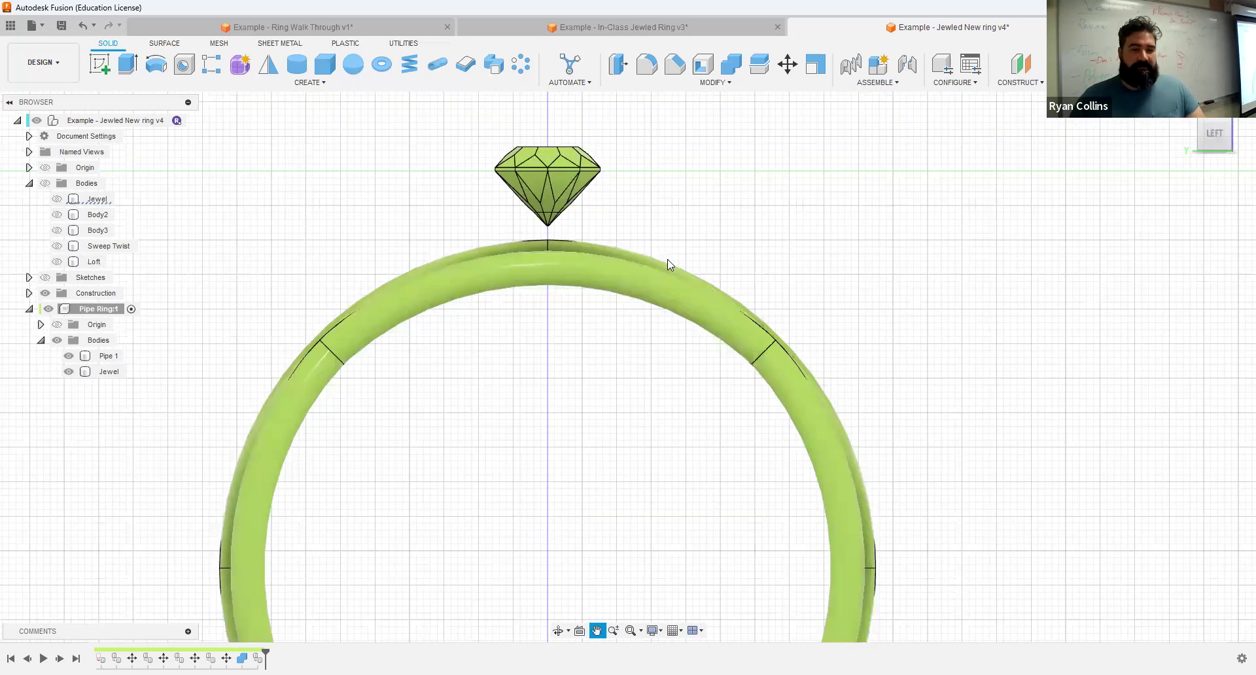
left_click(101, 64)
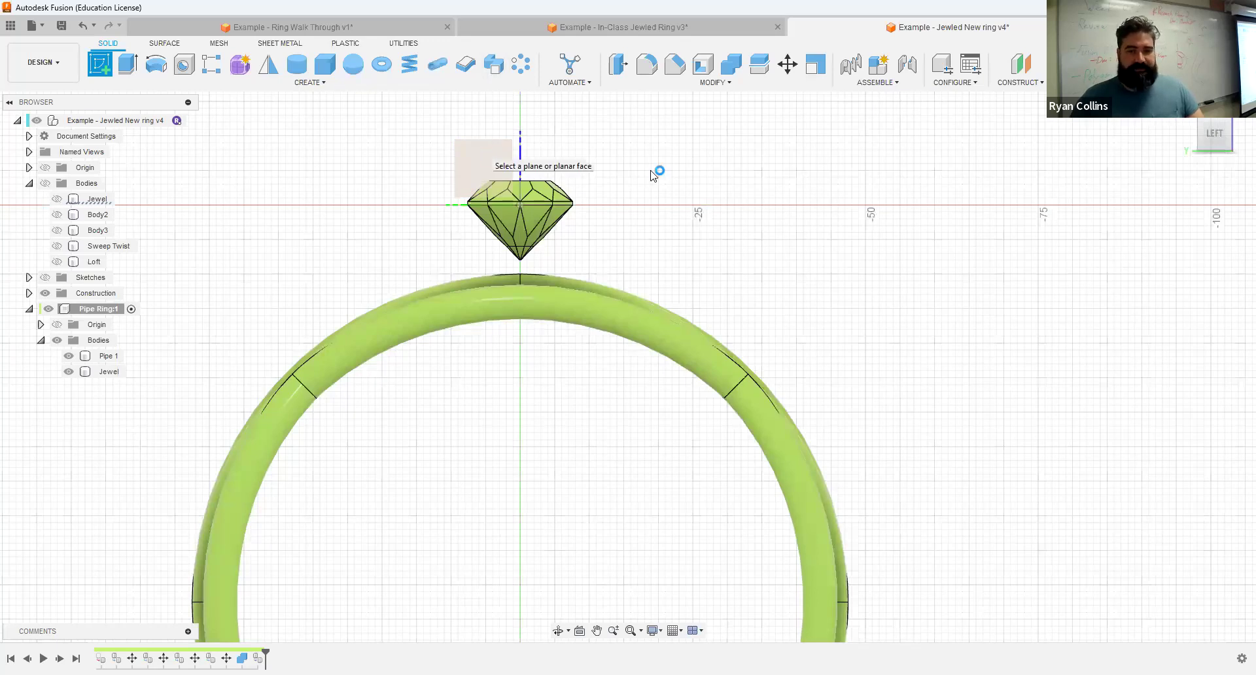
left_click(484, 167)
scroll(597, 341, "up", 4)
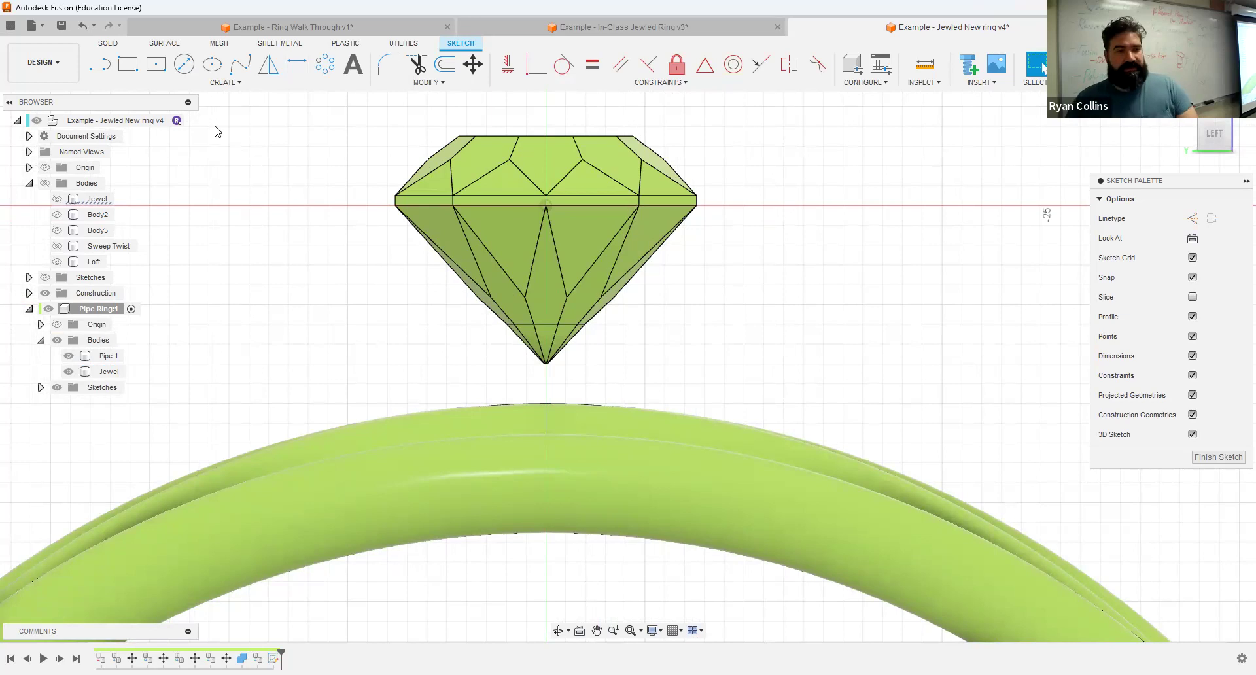
Step: Project the whole Jewel body into the sketch as a linked outline, and hide the copied Jewel body
left_click(226, 83)
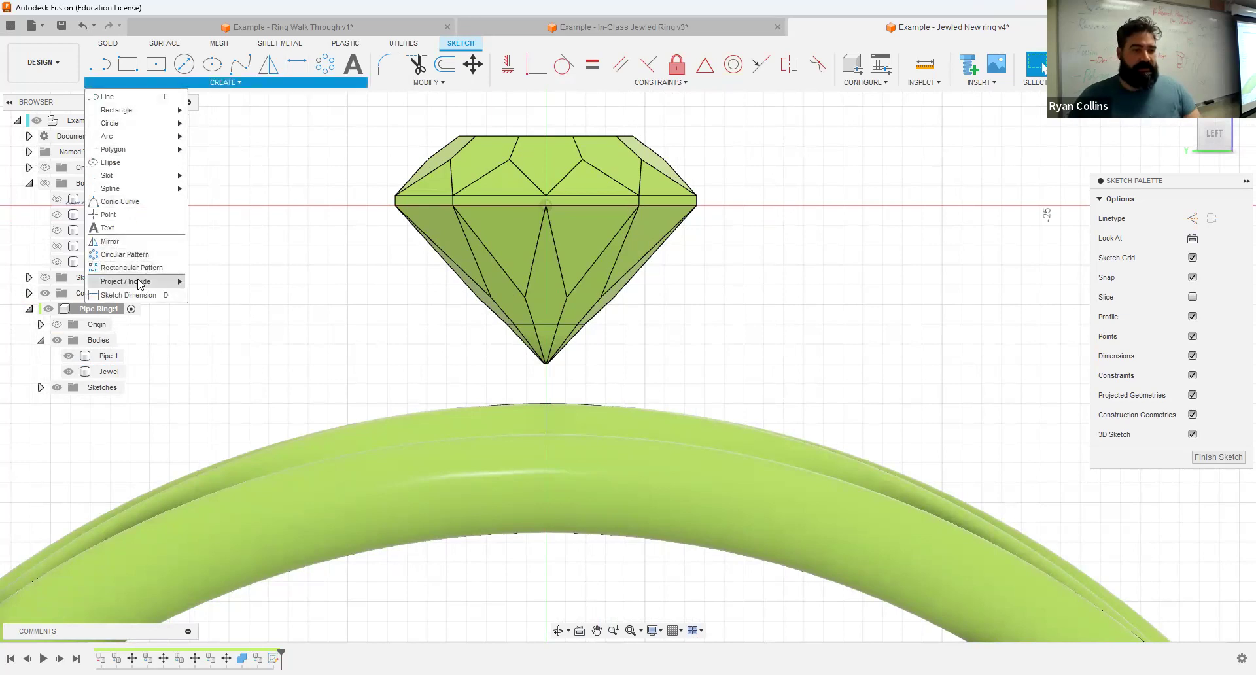
mouse_move(139, 282)
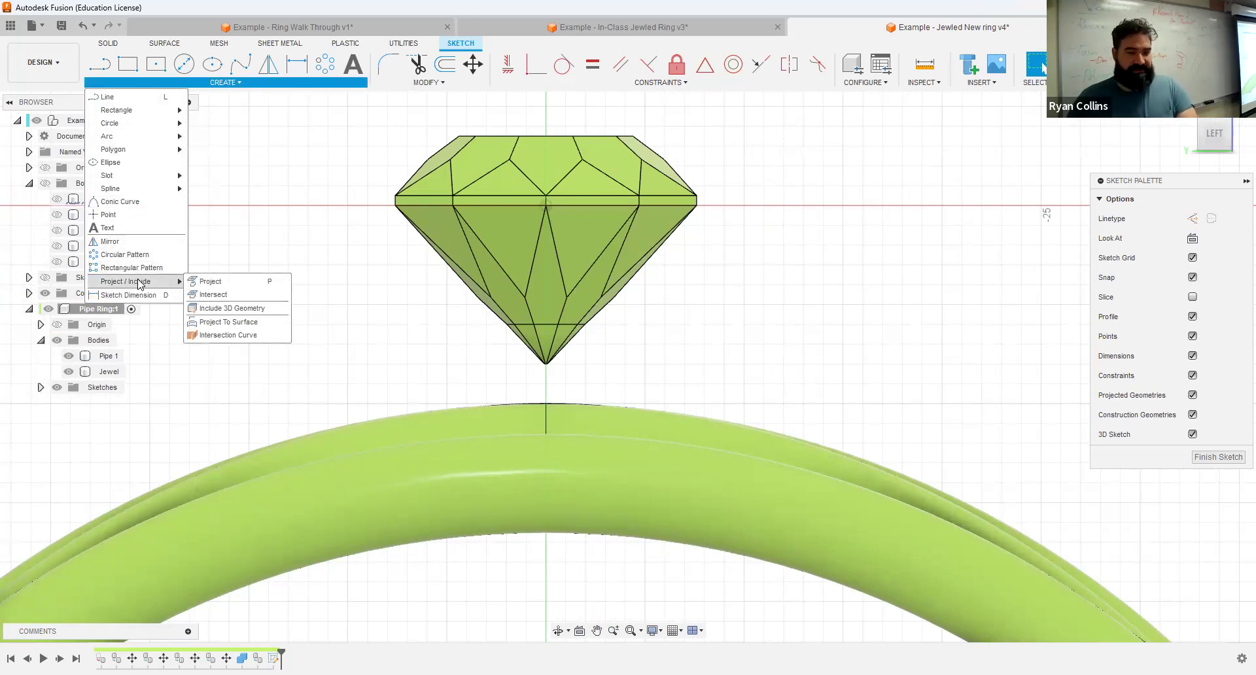
left_click(210, 281)
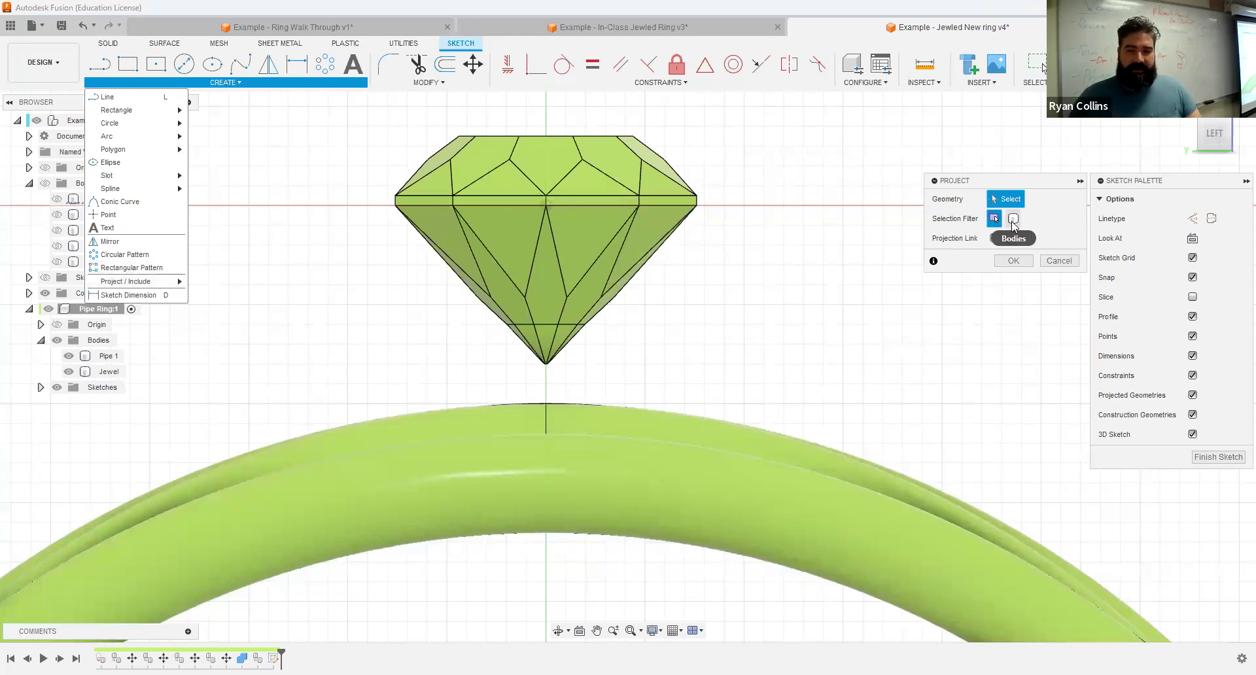
left_click(1012, 219)
left_click(586, 241)
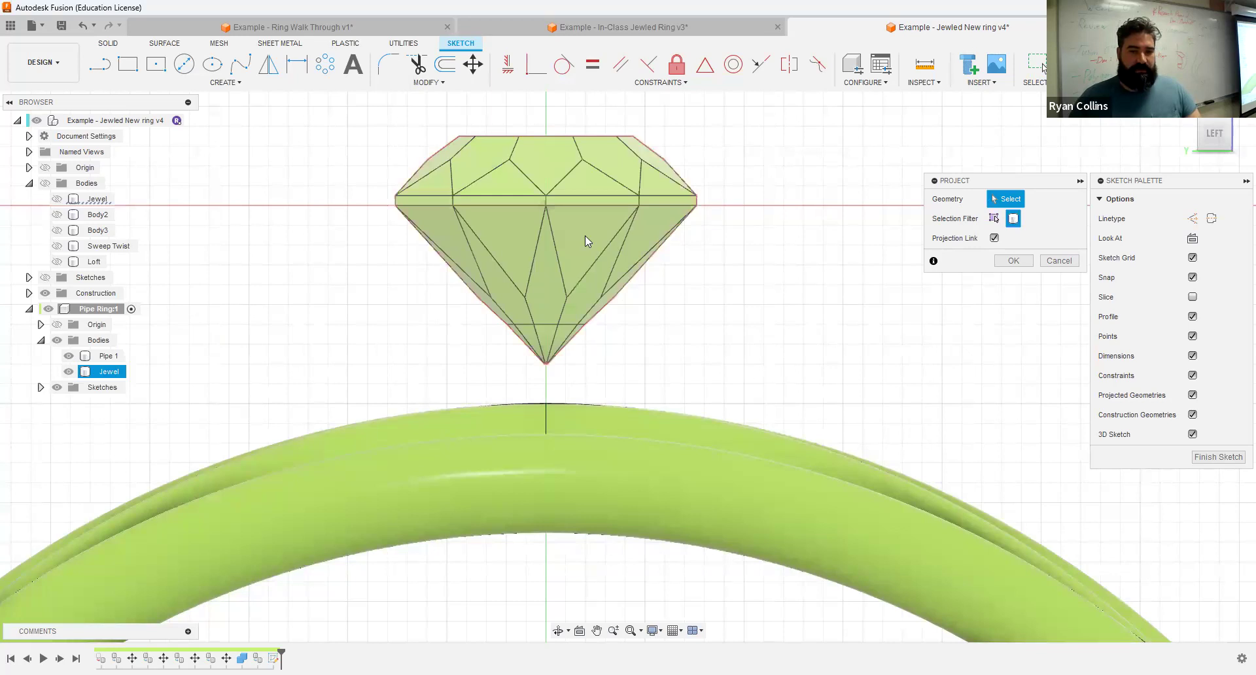
left_click(585, 236)
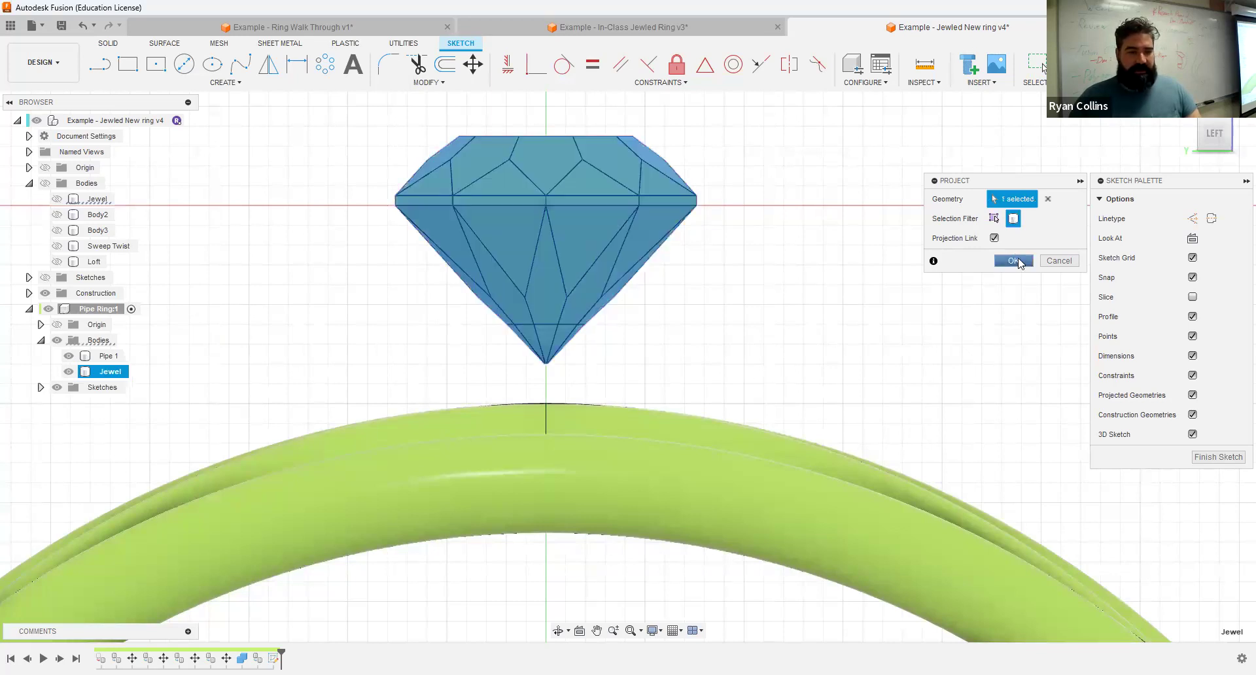
left_click(1014, 260)
left_click(68, 372)
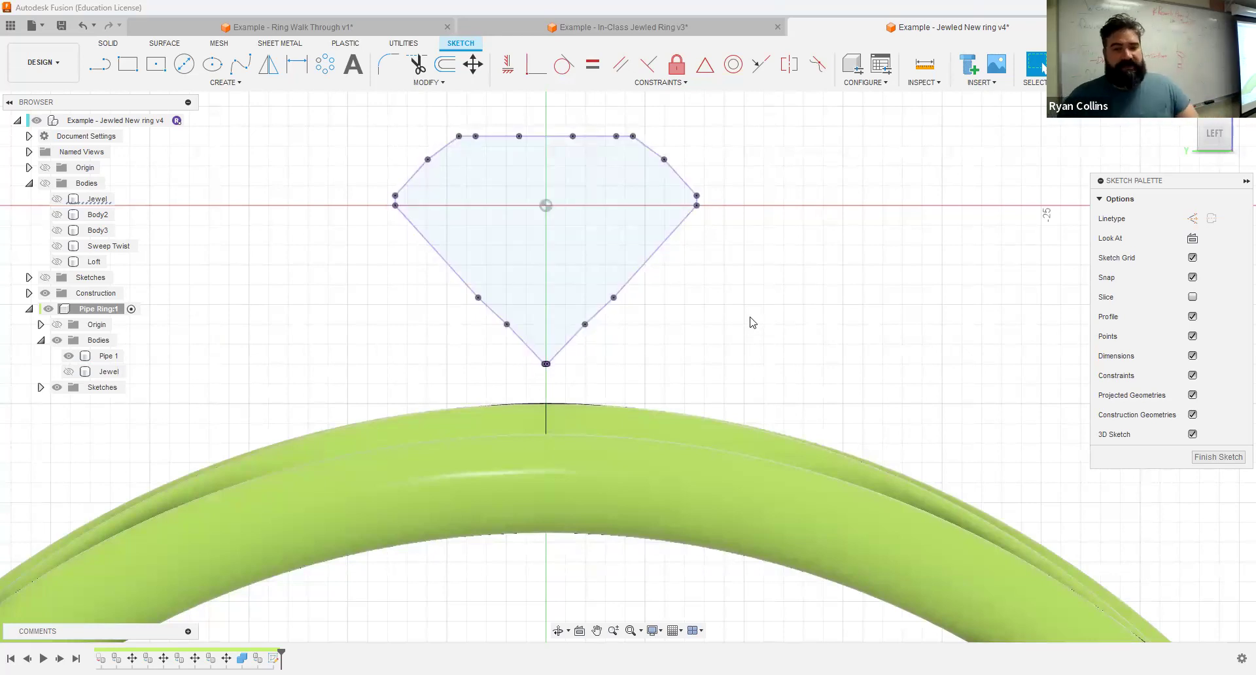
Step: Offset the projected jewel outline outward by 2 mm using an offset position of -2 mm
left_click(445, 63)
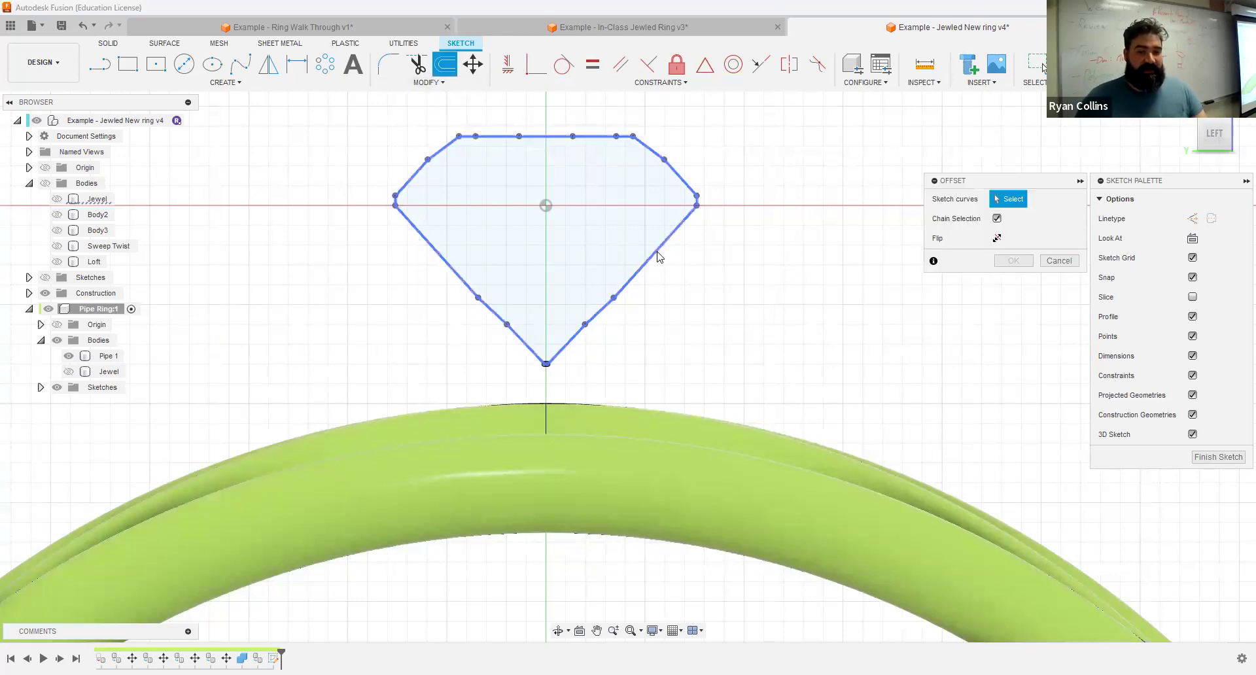
left_click(694, 276)
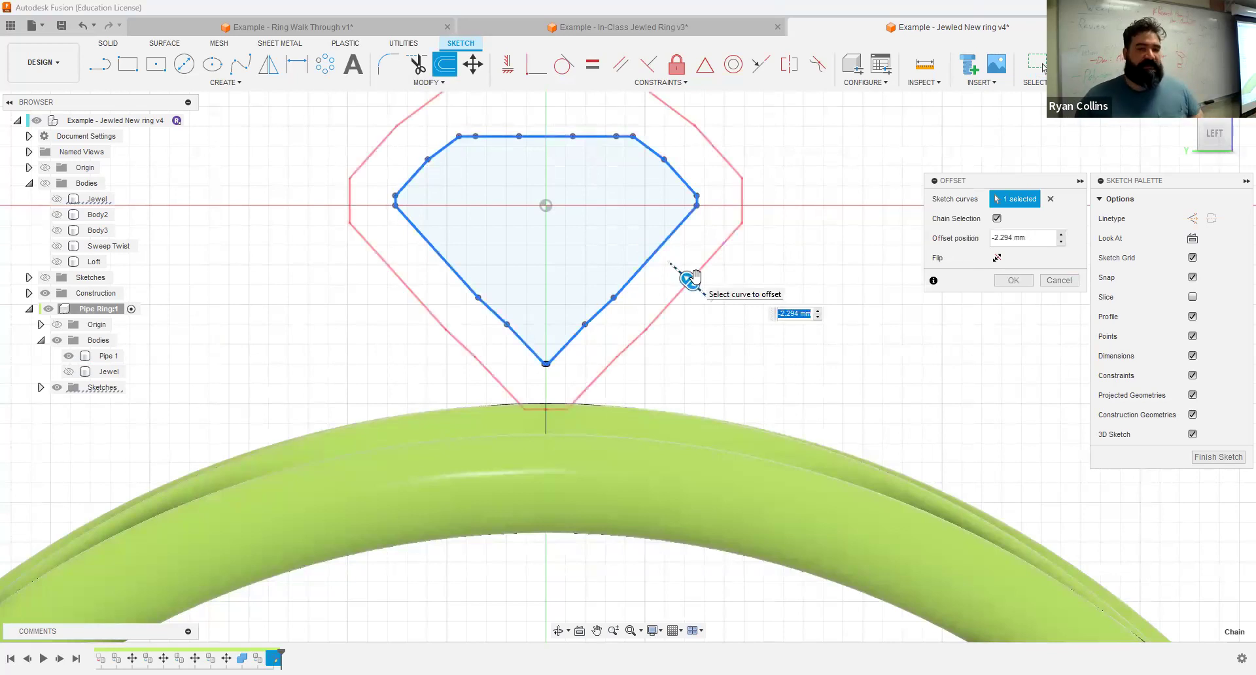
type("-")
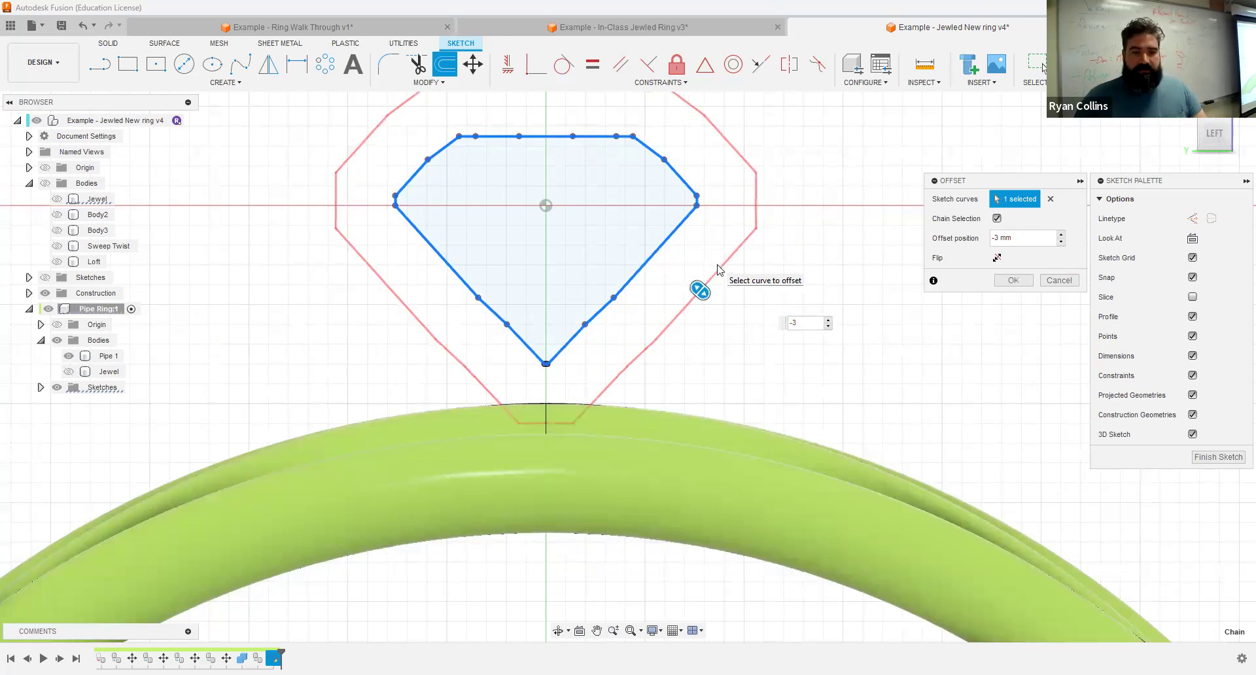
type("2")
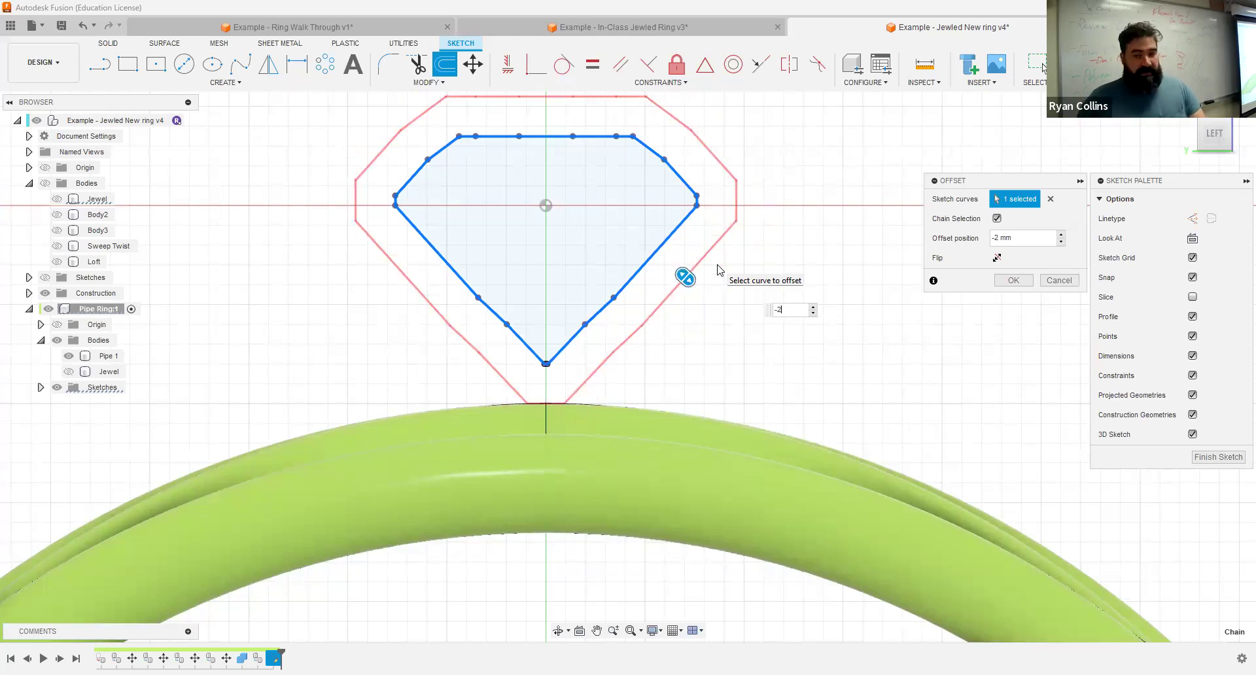
key("Return")
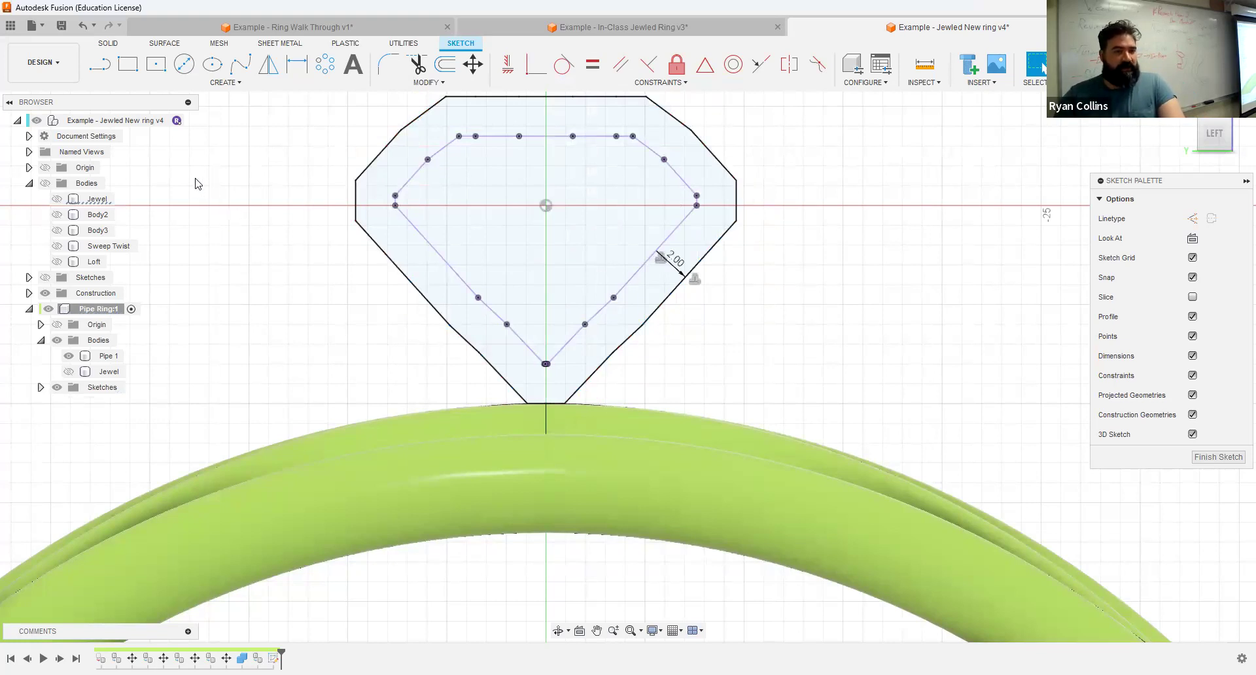
Step: Draw a four-point fit point spline from the ring's crown, curving outside the offset outline up beside the jewel's upper facets
left_click(239, 72)
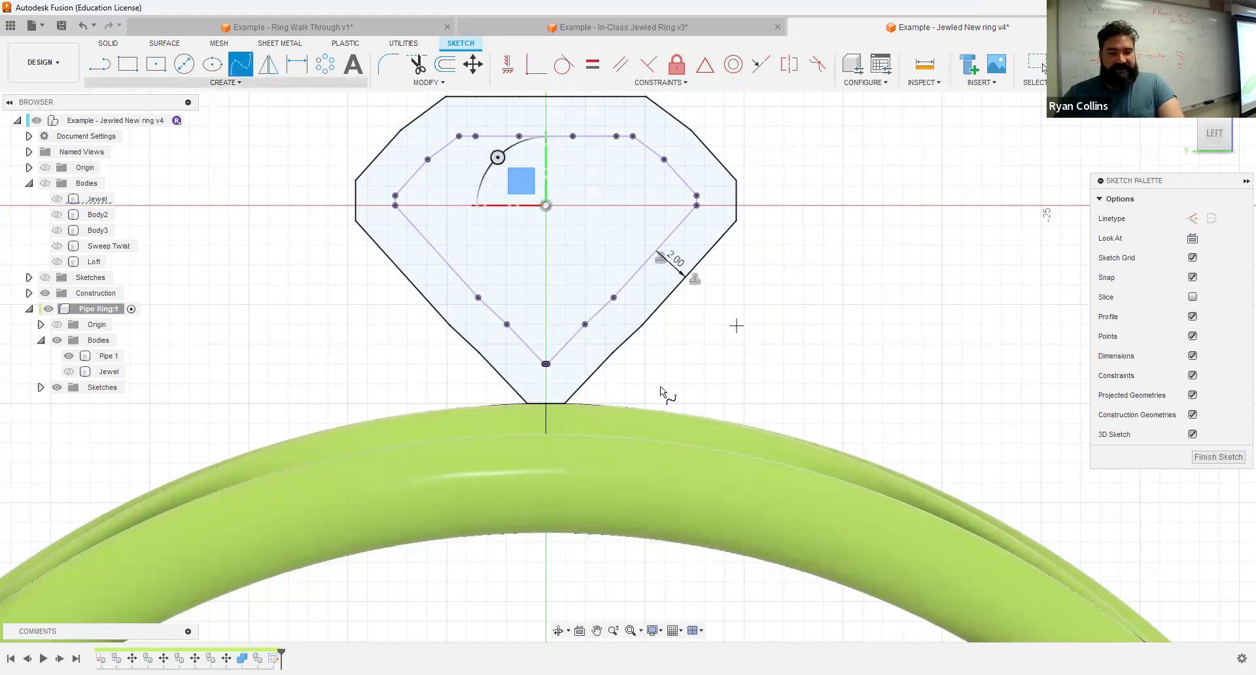
left_click(596, 403)
left_click(684, 344)
left_click(763, 244)
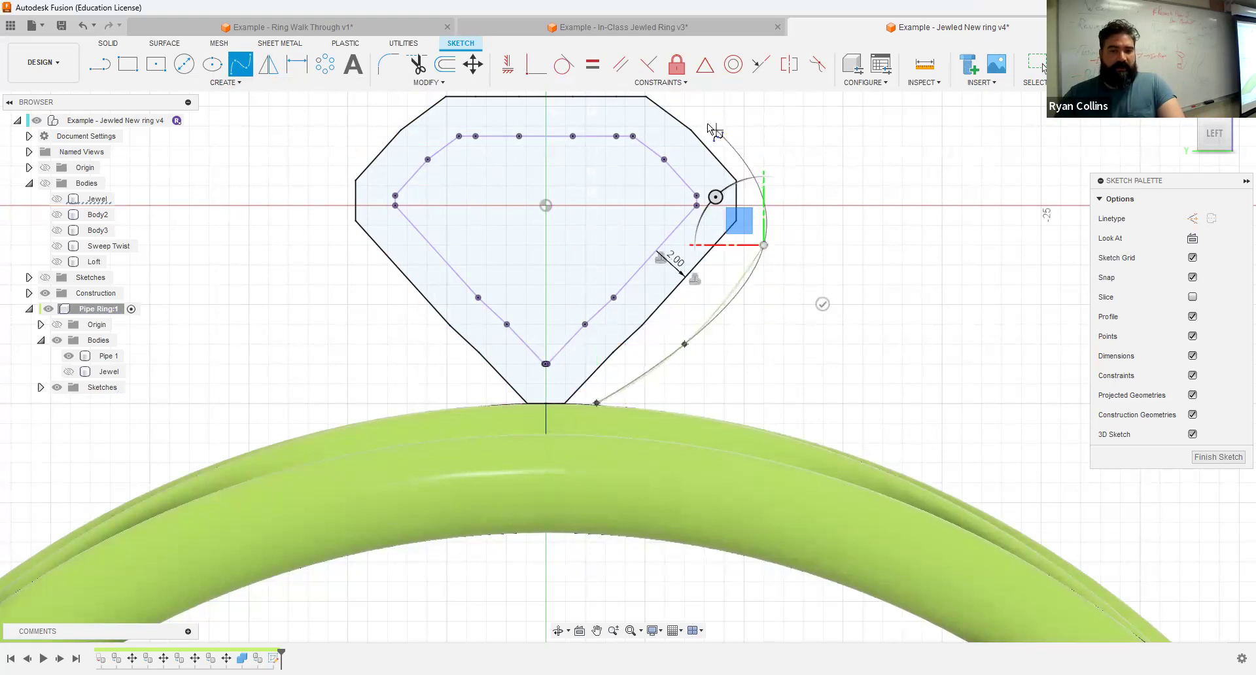
left_click(744, 166)
key("Escape")
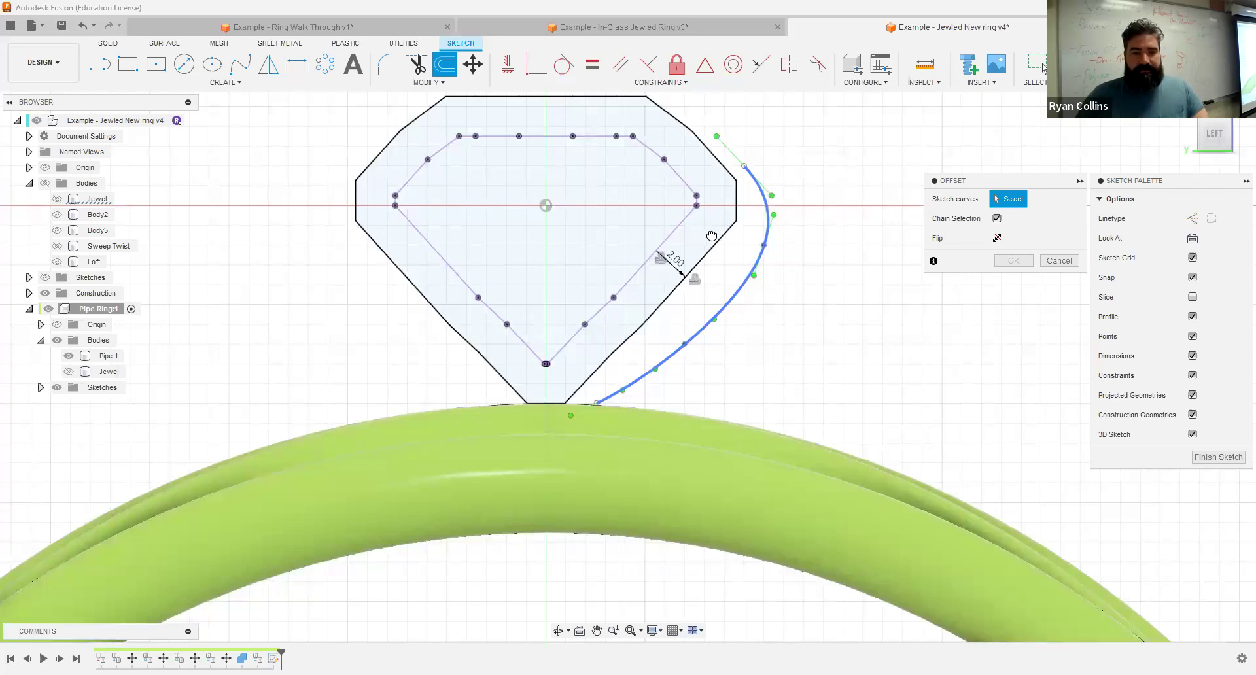
left_click(720, 236)
left_click_drag(720, 233, 711, 235)
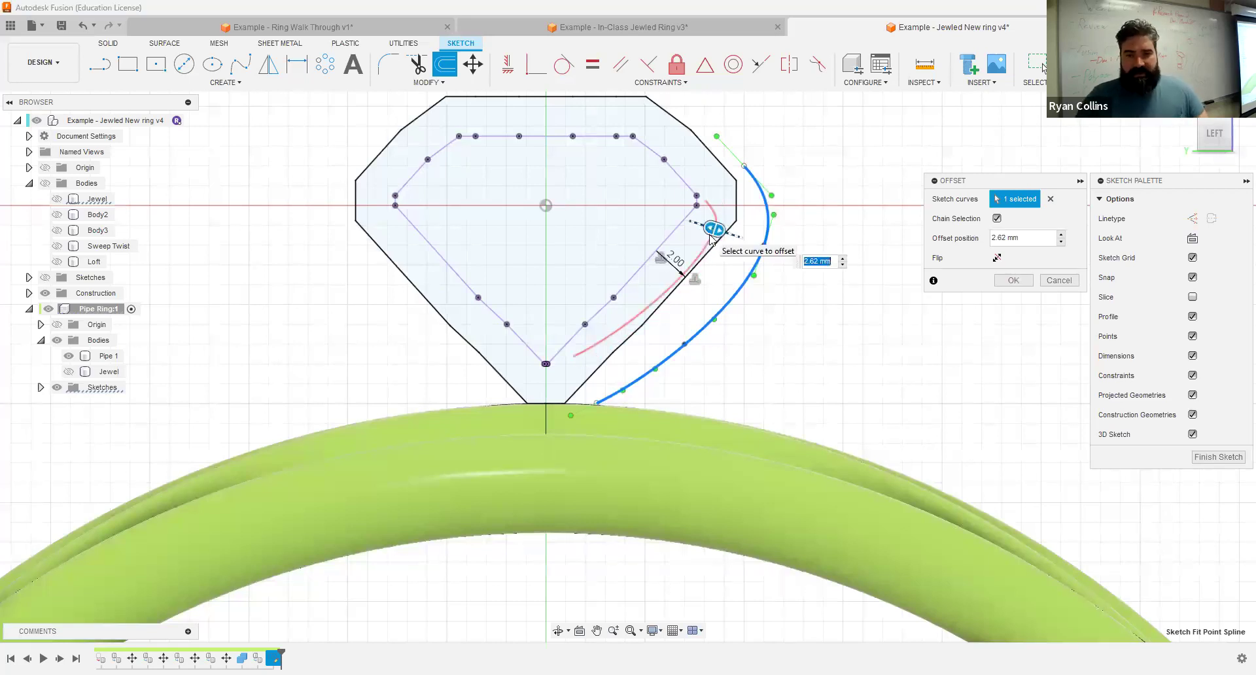
key("Escape")
Step: Draw a 2 mm horizontal line from the spline's upper endpoint inward towards the jewel
key("l")
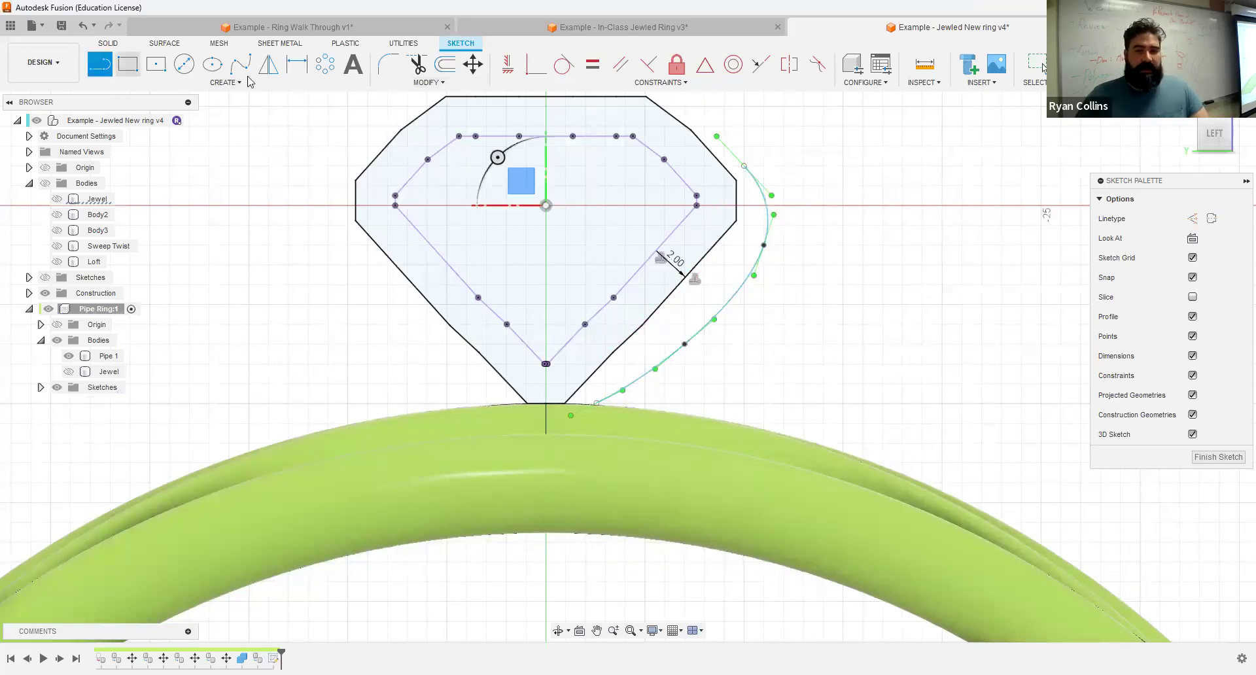
left_click(744, 167)
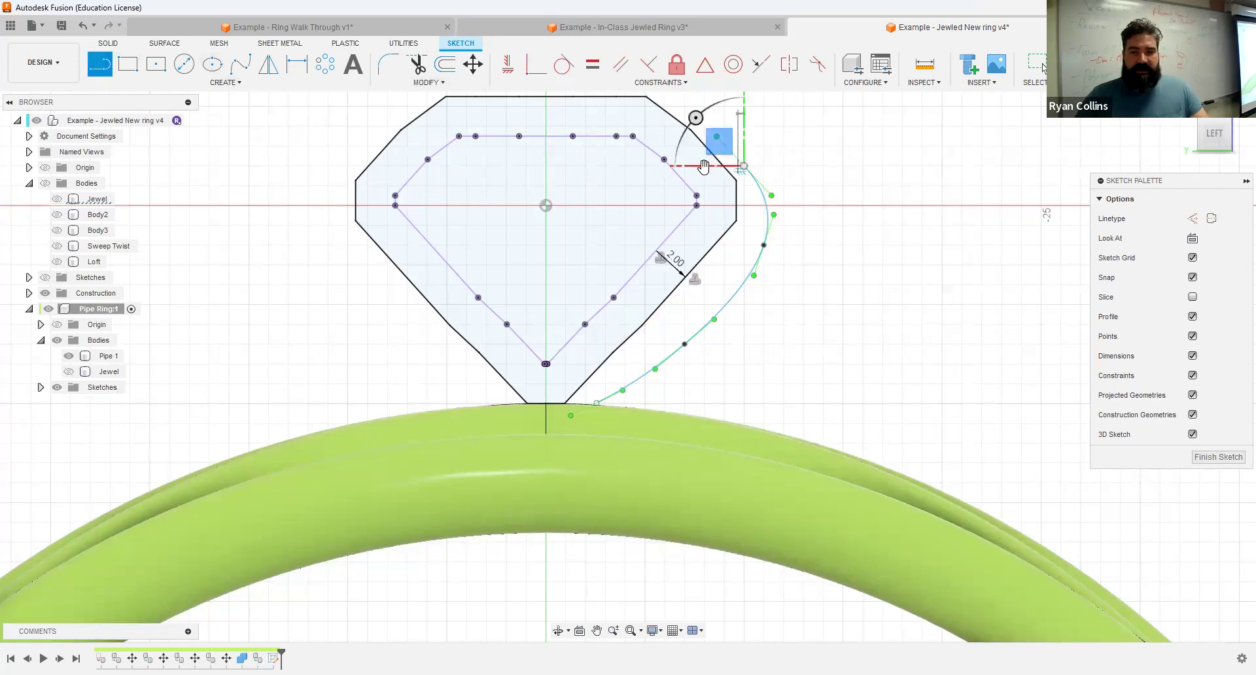
scroll(705, 167, "up", 6)
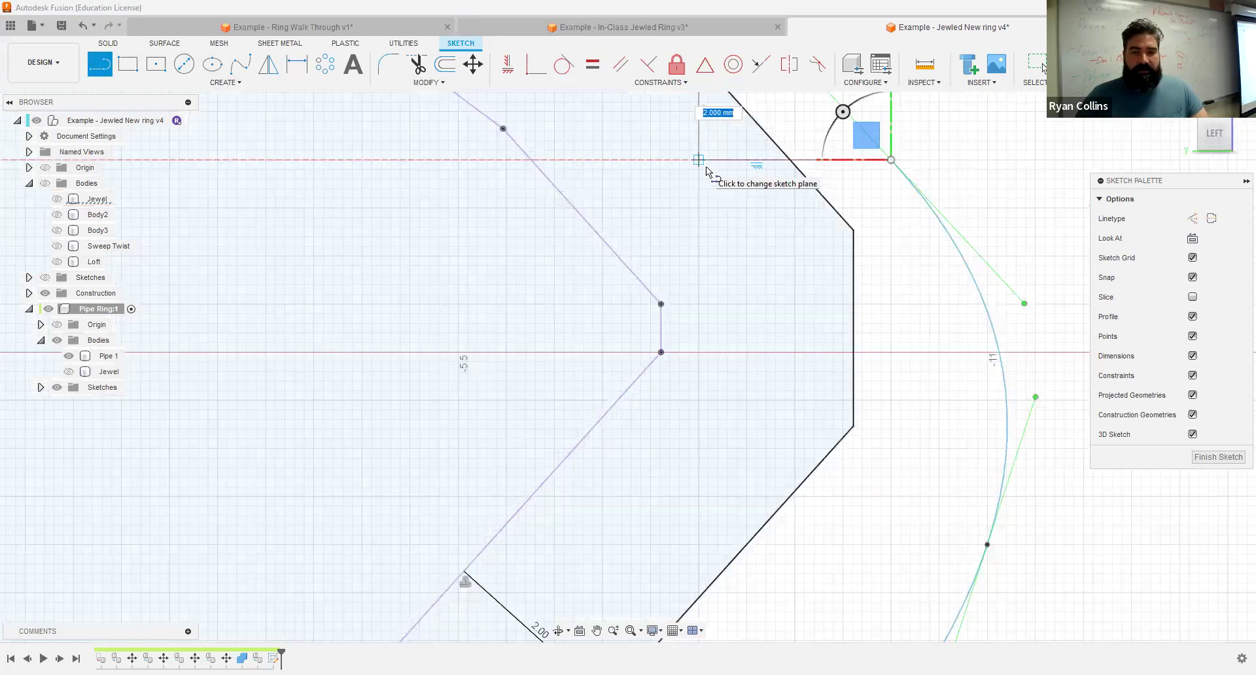
left_click(699, 161)
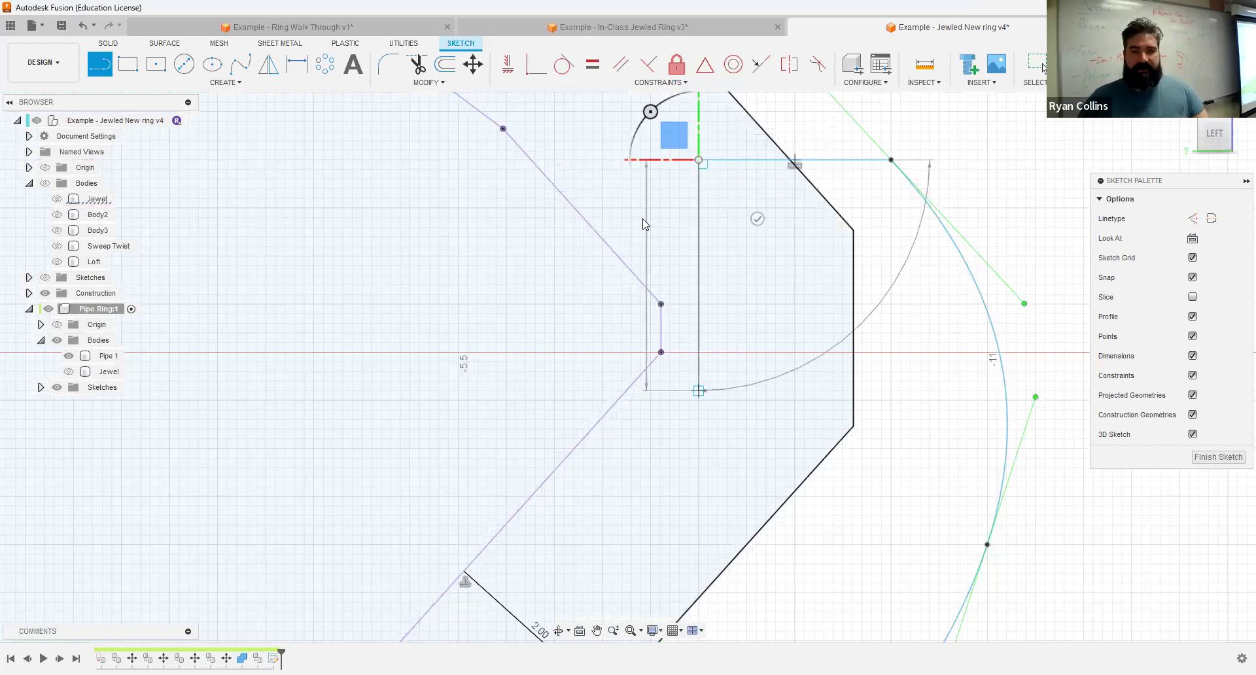
key("Escape")
scroll(645, 224, "down", 6)
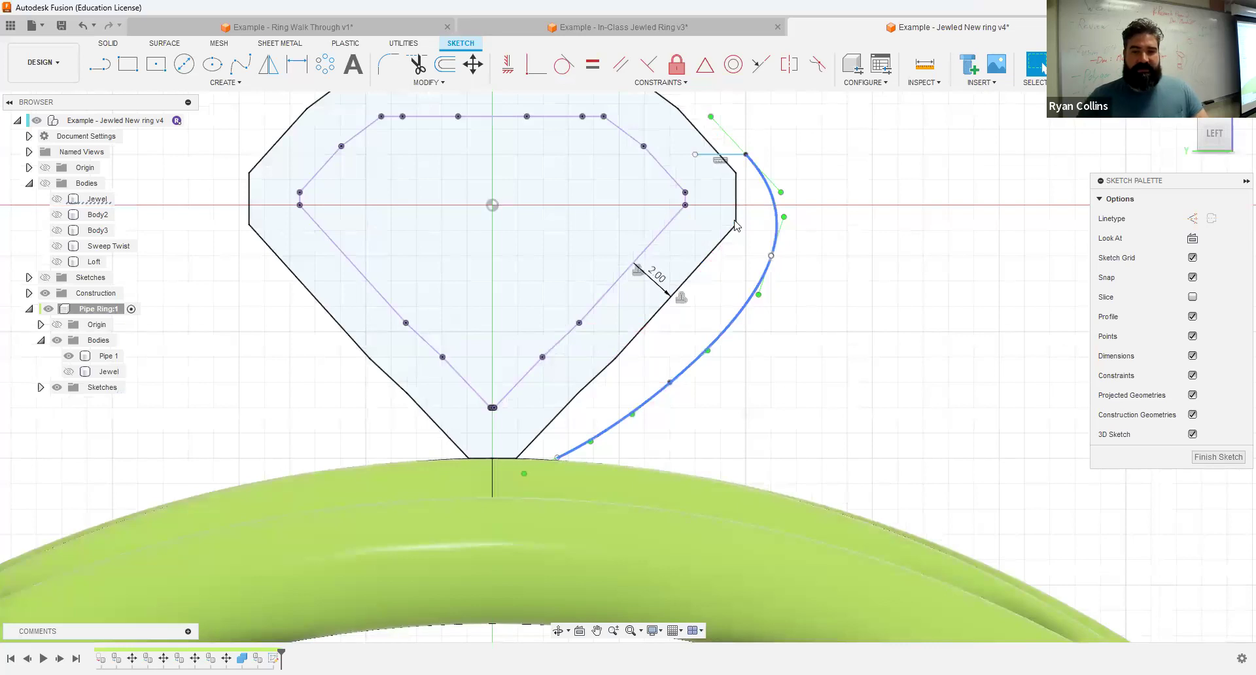
Step: Reshape the fit point spline with its middle tangent handle, pulling the curve inward towards the offset outline
left_click(722, 242)
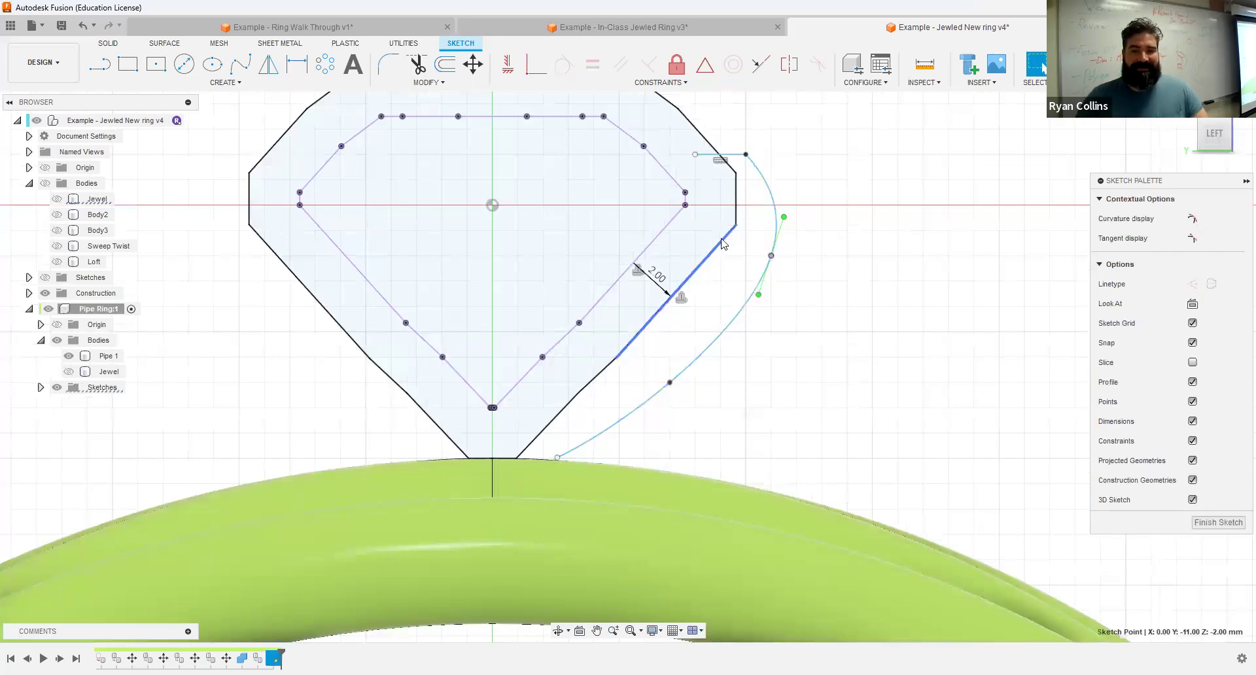
left_click(776, 237)
left_click_drag(776, 239, 757, 240)
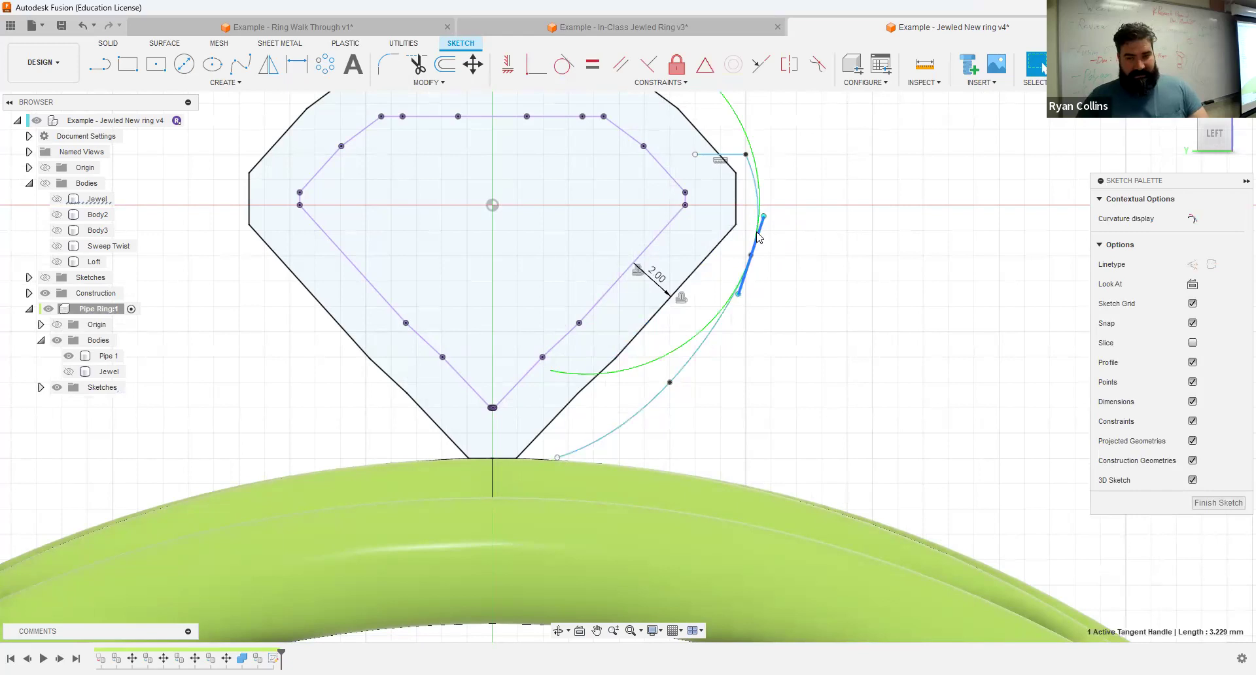
Step: Delete the fit point spline beside the jewel
left_click(730, 303)
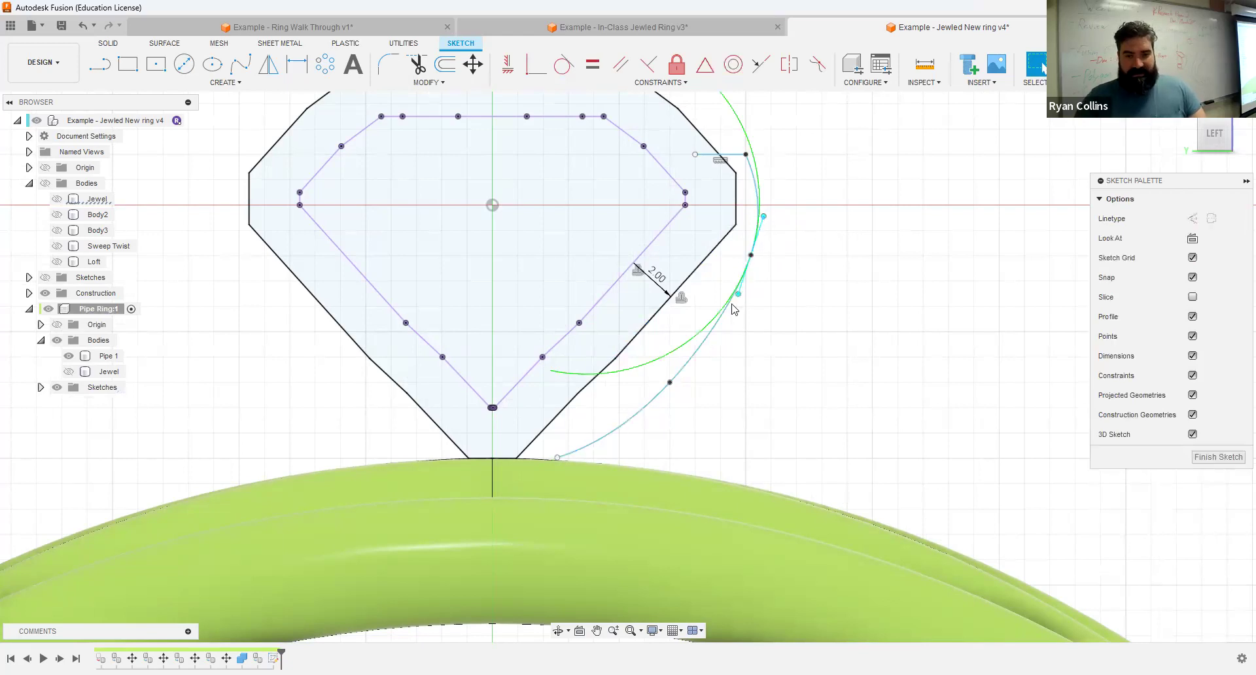
left_click(705, 341)
key("Delete")
scroll(713, 288, "down", 3)
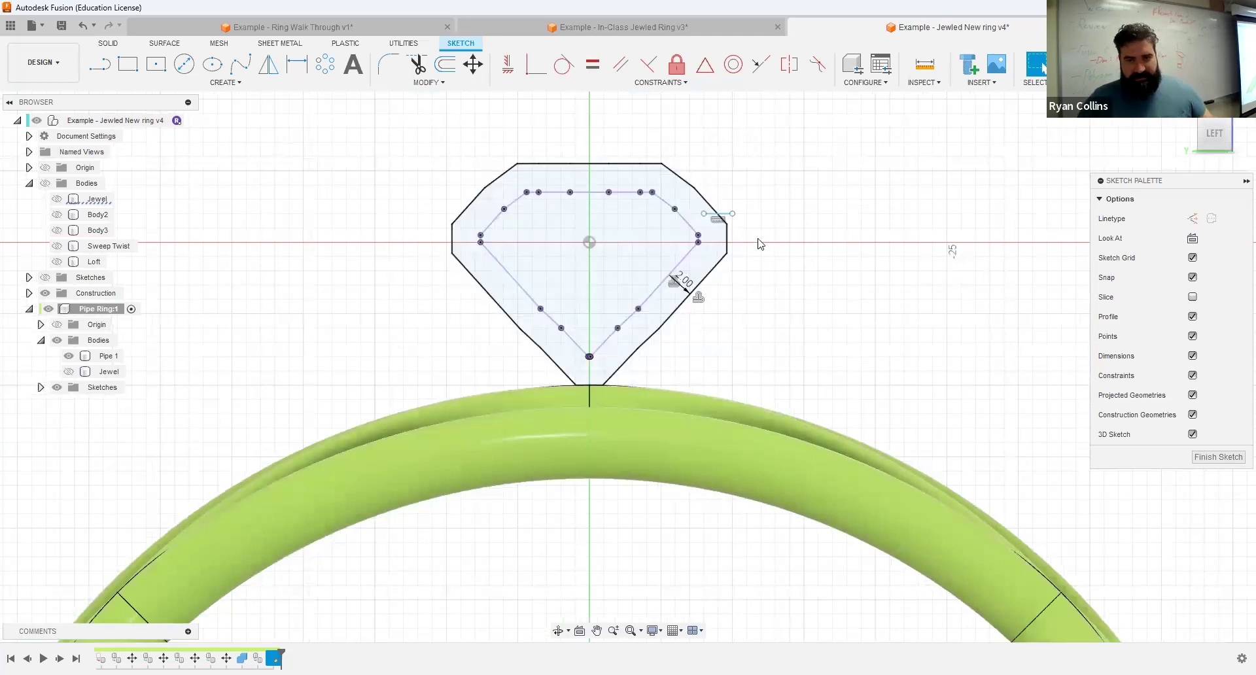
scroll(746, 256, "up", 3)
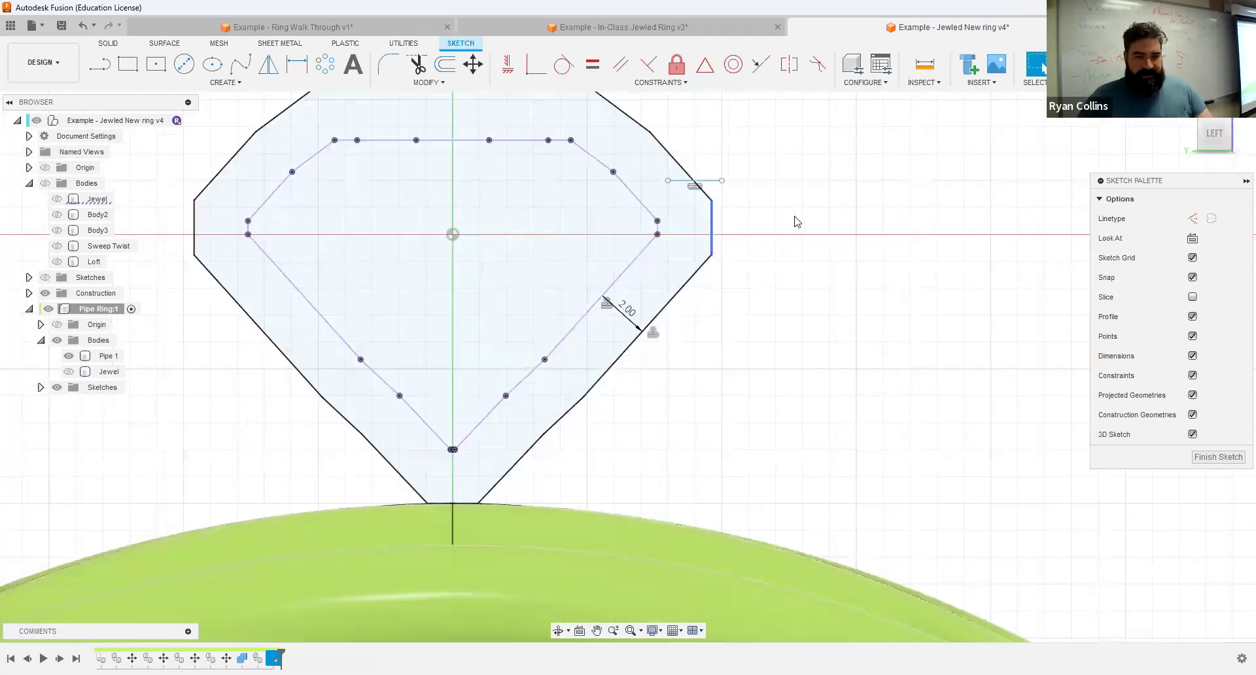
Step: Remove the leftover horizontal line and draw a short line joining the midpoints of the offset and jewel outlines' upper slanted edges
left_click(98, 65)
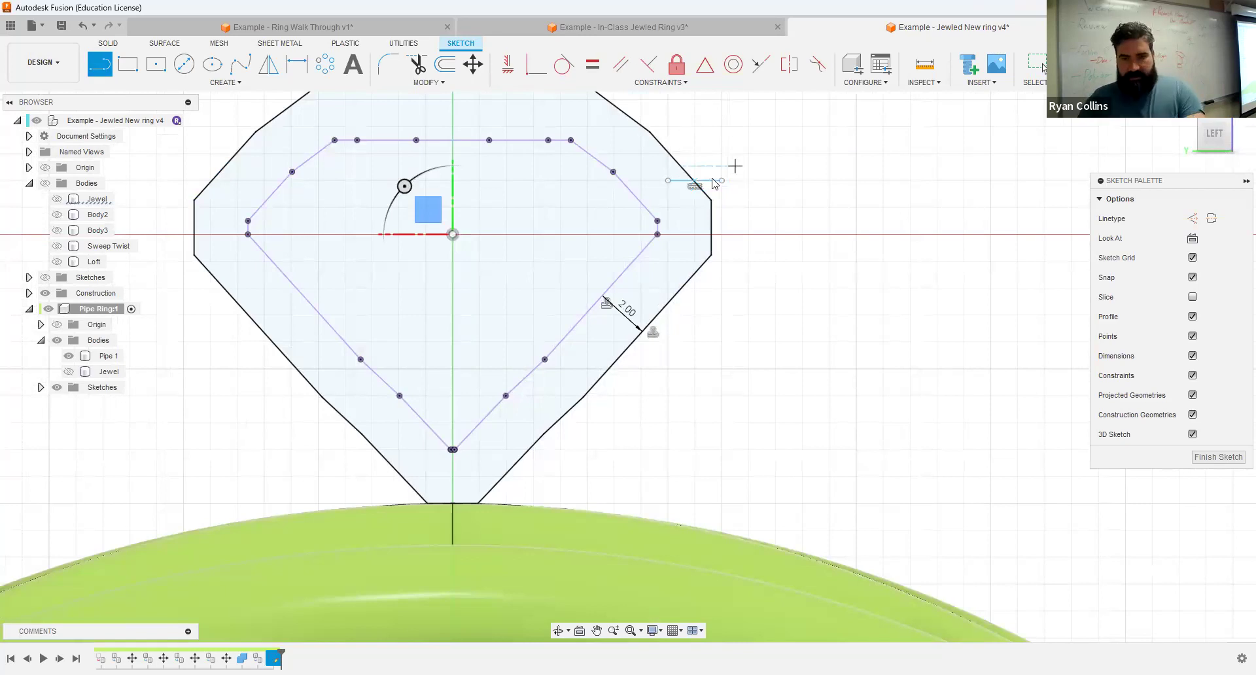
key("Escape")
key("l")
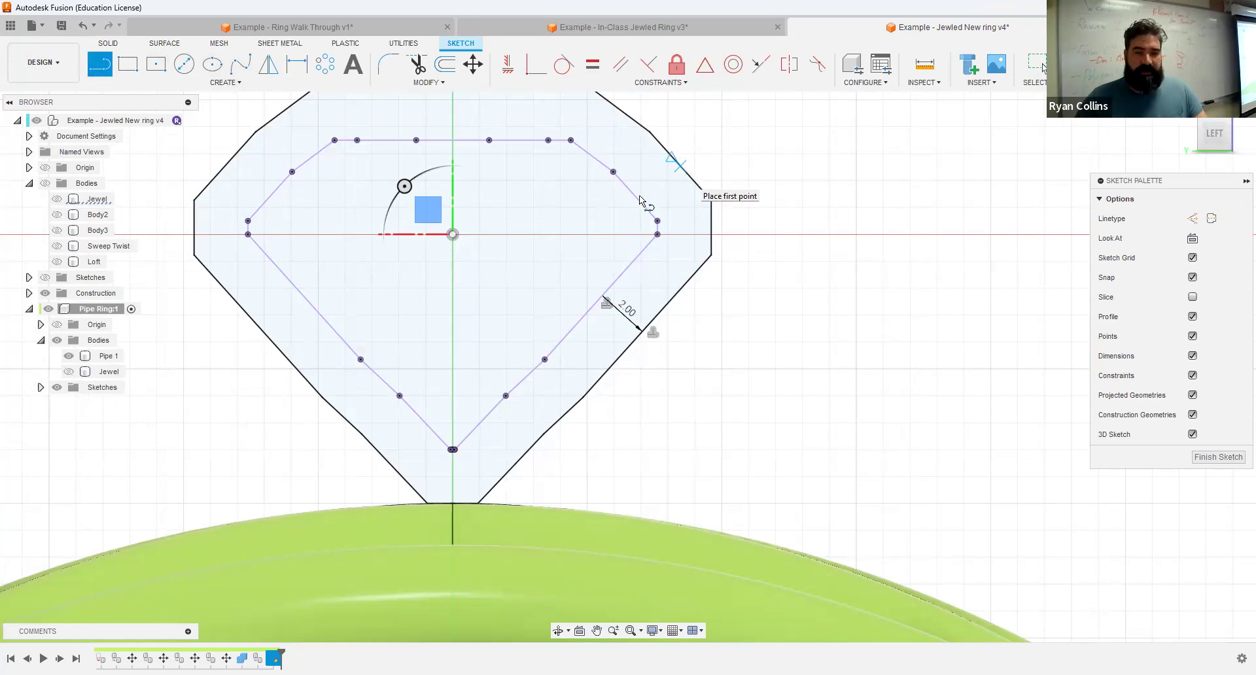
left_click(680, 166)
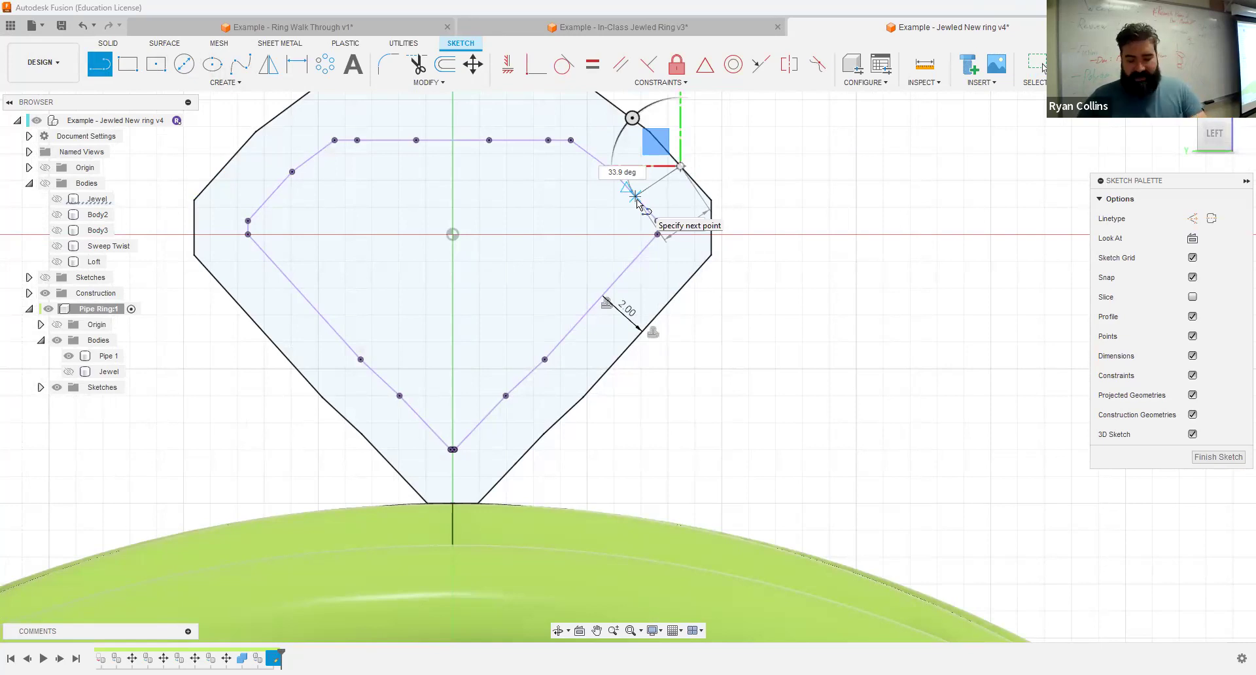
left_click(635, 196)
key("Escape")
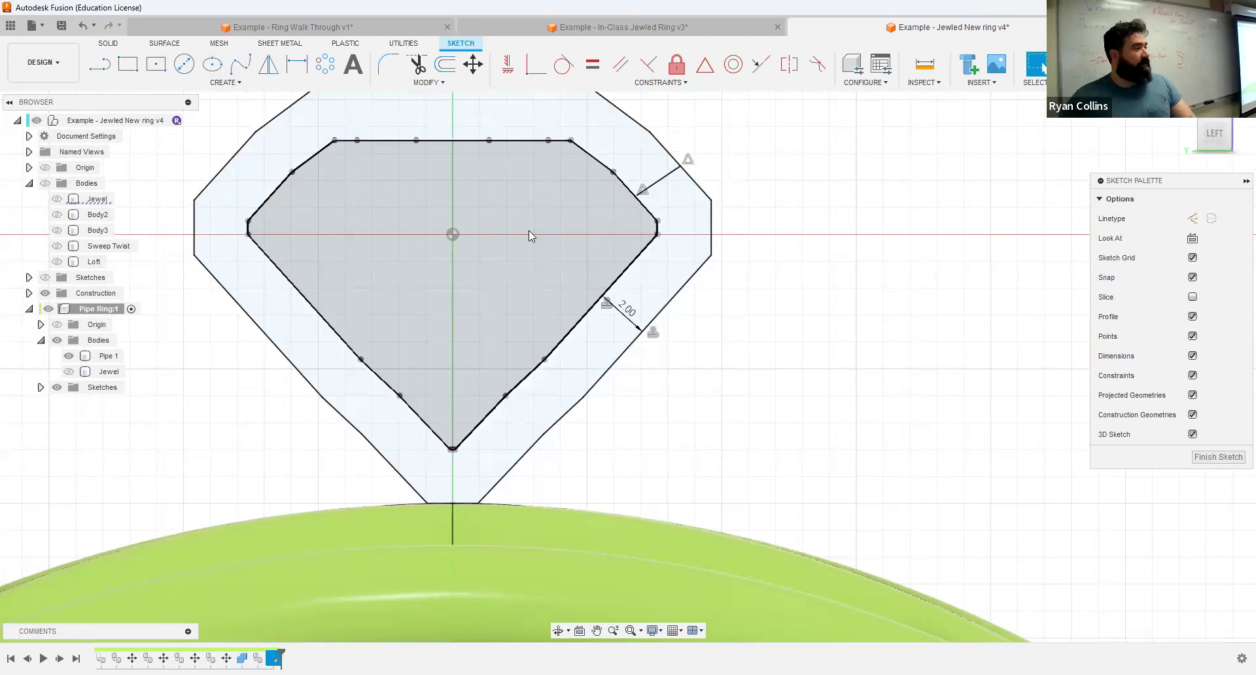
Step: Hide the Pipe 1 body and draw a vertical line from the sketch origin down to just below the offset outline
left_click(99, 63)
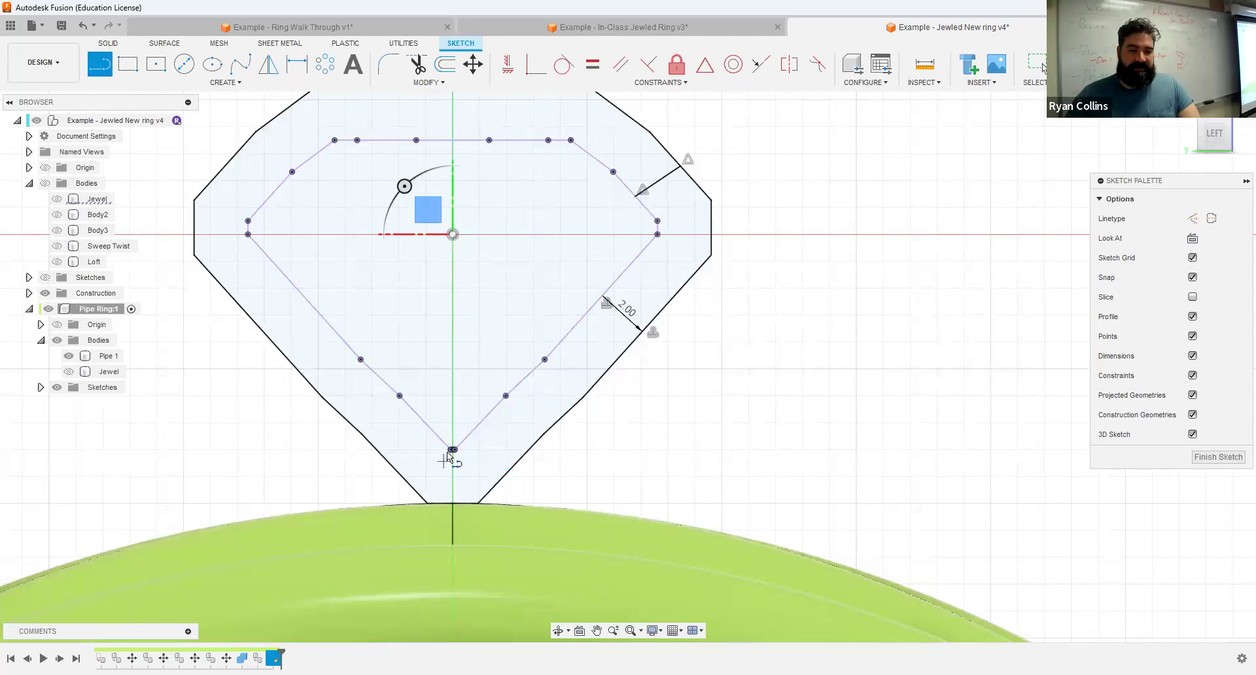
left_click(451, 234)
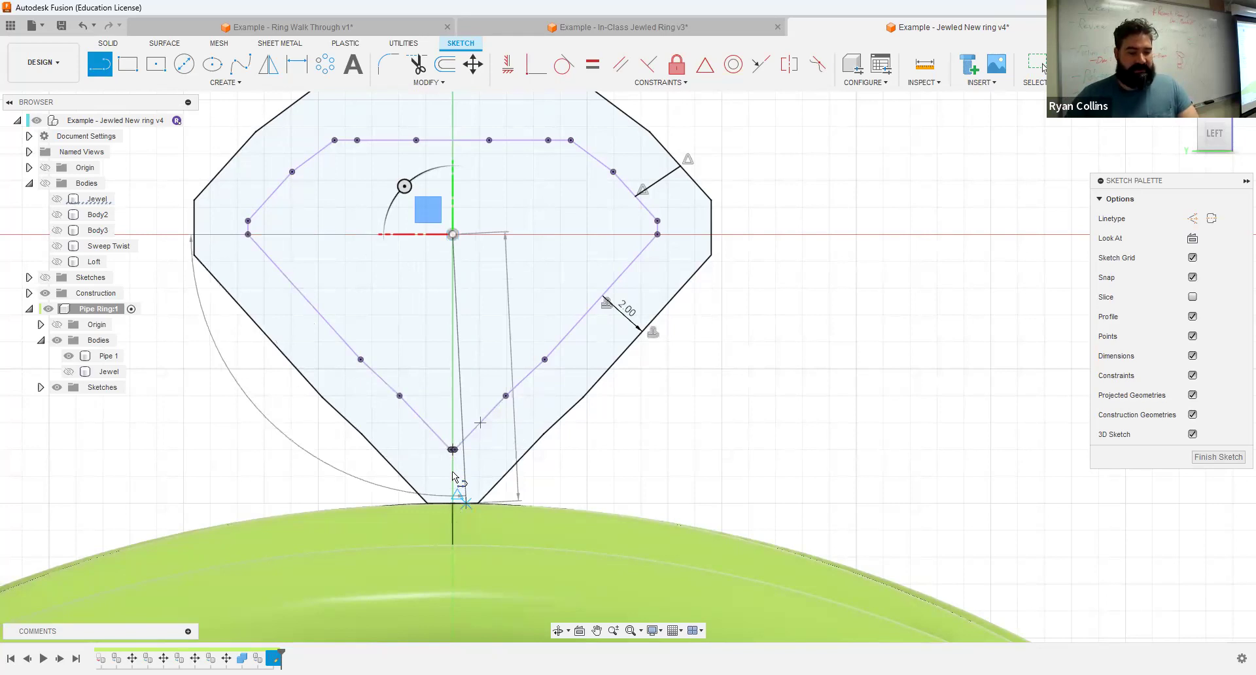
key("Escape")
left_click(68, 356)
left_click(99, 63)
left_click(452, 234)
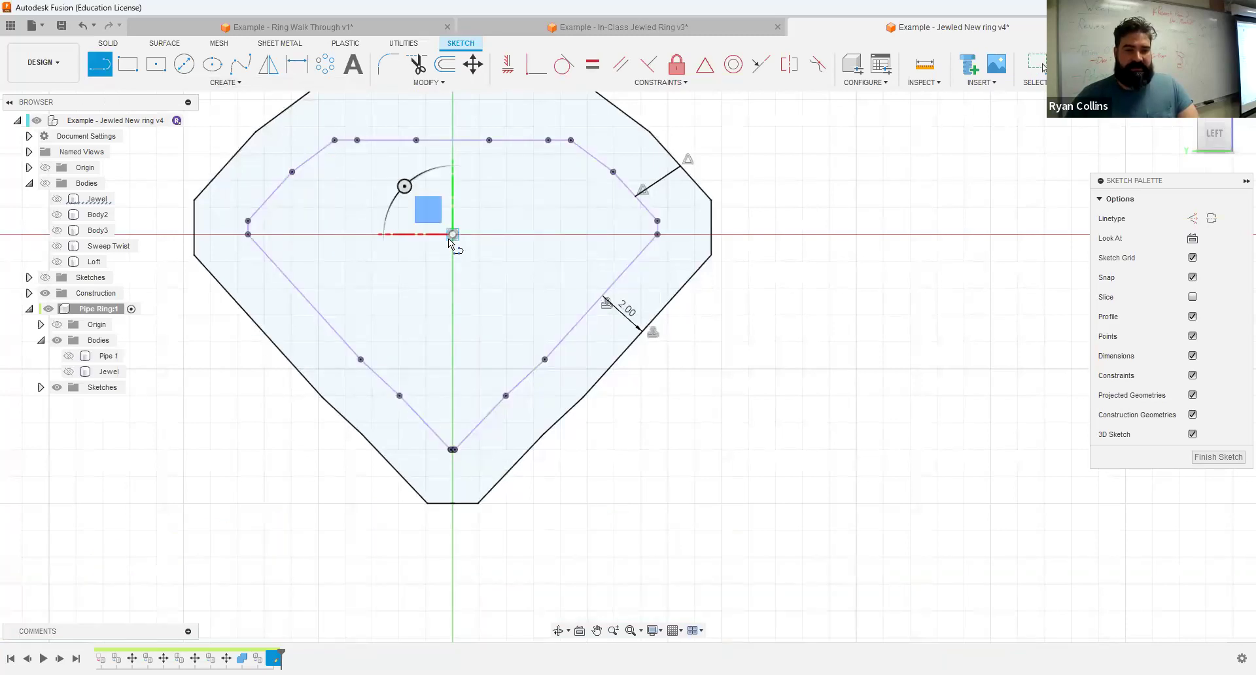
left_click(452, 530)
key("Escape")
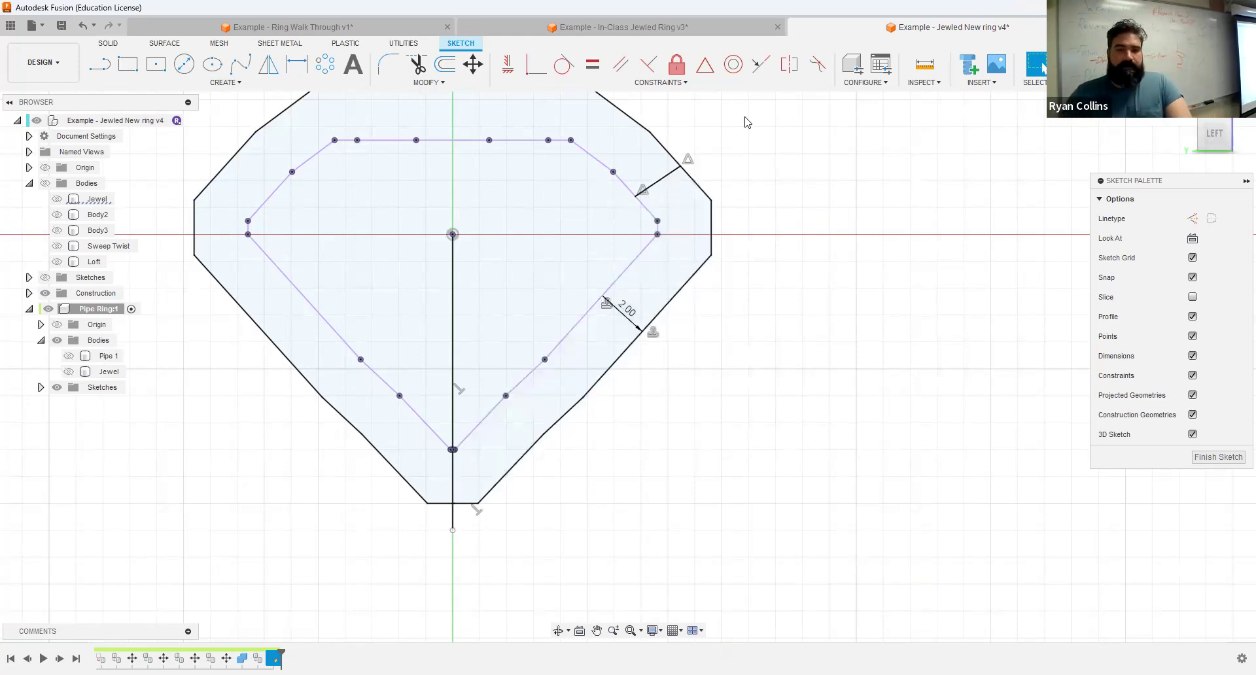
Step: Try to trim the offset outline near the short connecting line, and undo the trim
scroll(693, 157, "up", 3)
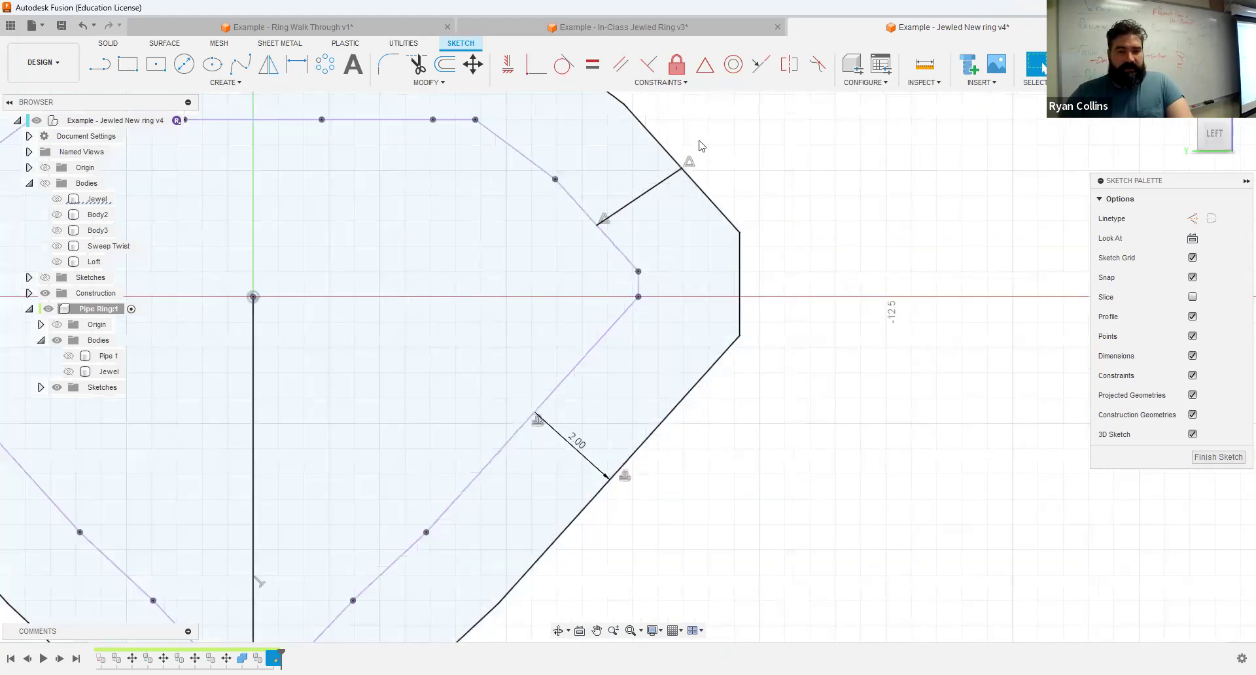
scroll(739, 193, "down", 2)
left_click(417, 64)
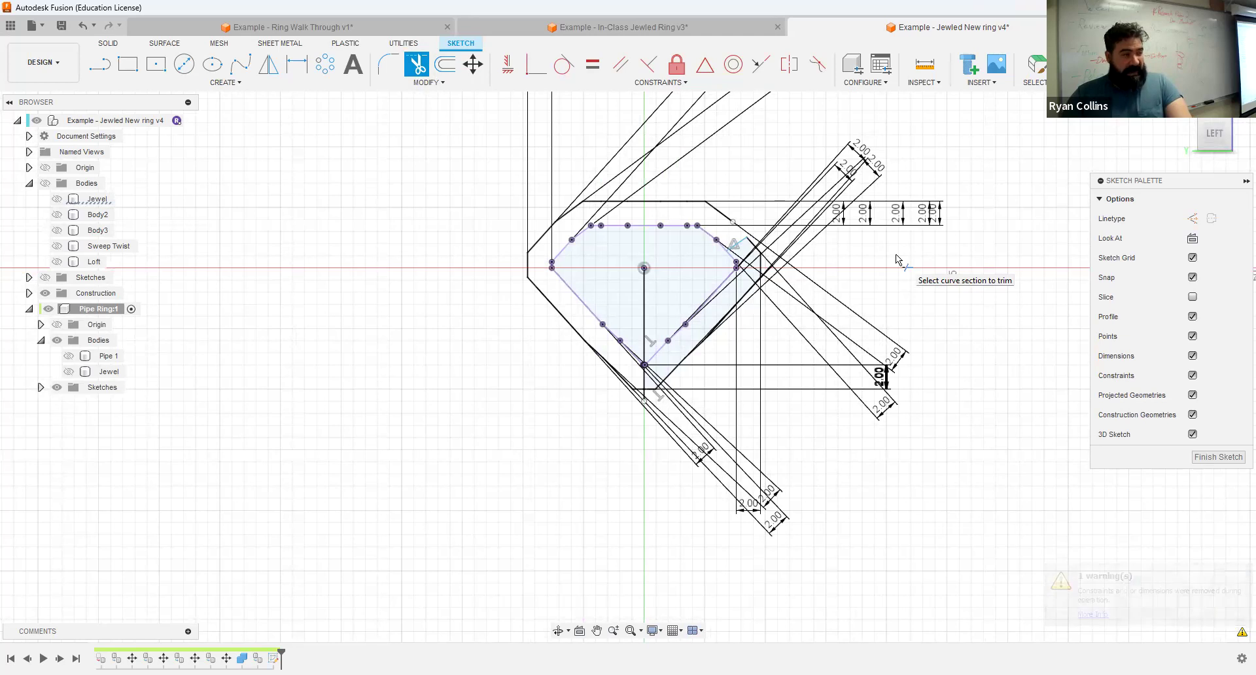
key("Escape")
key("ctrl+z")
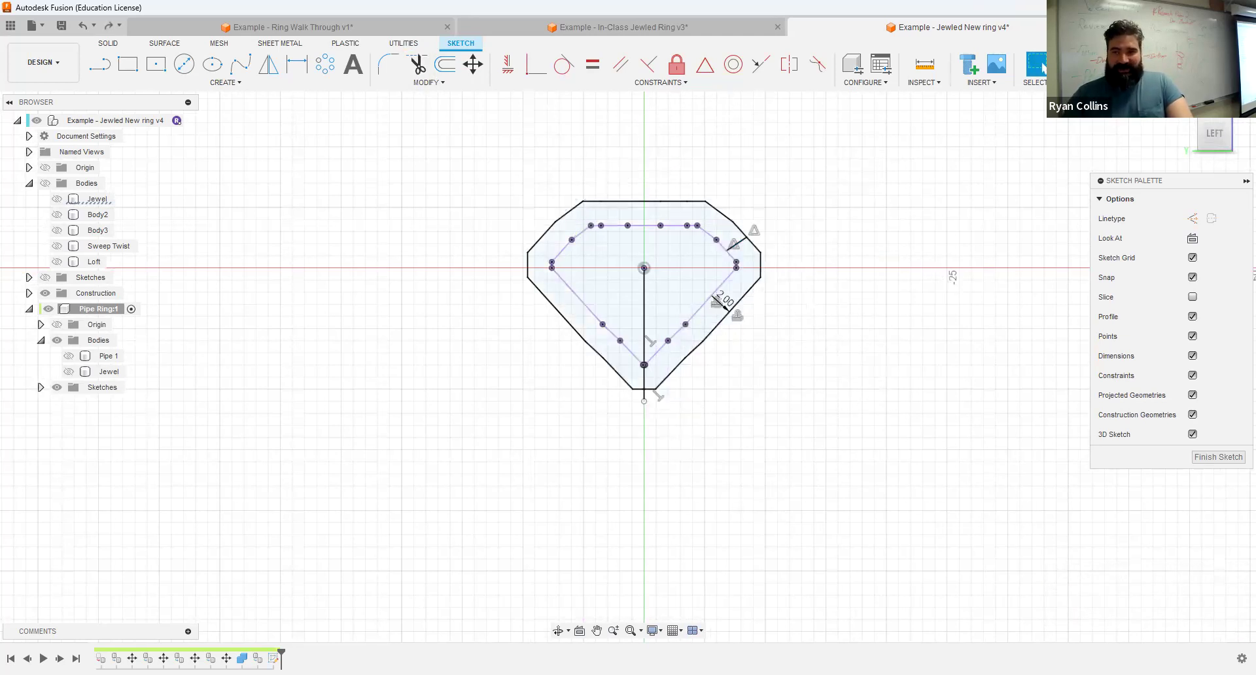
Step: Finish the sketch and revolve the closed prong profile around the vertical line as a new body, using a 10-degree angle with symmetric direction
left_click(1098, 64)
scroll(899, 306, "up", 2)
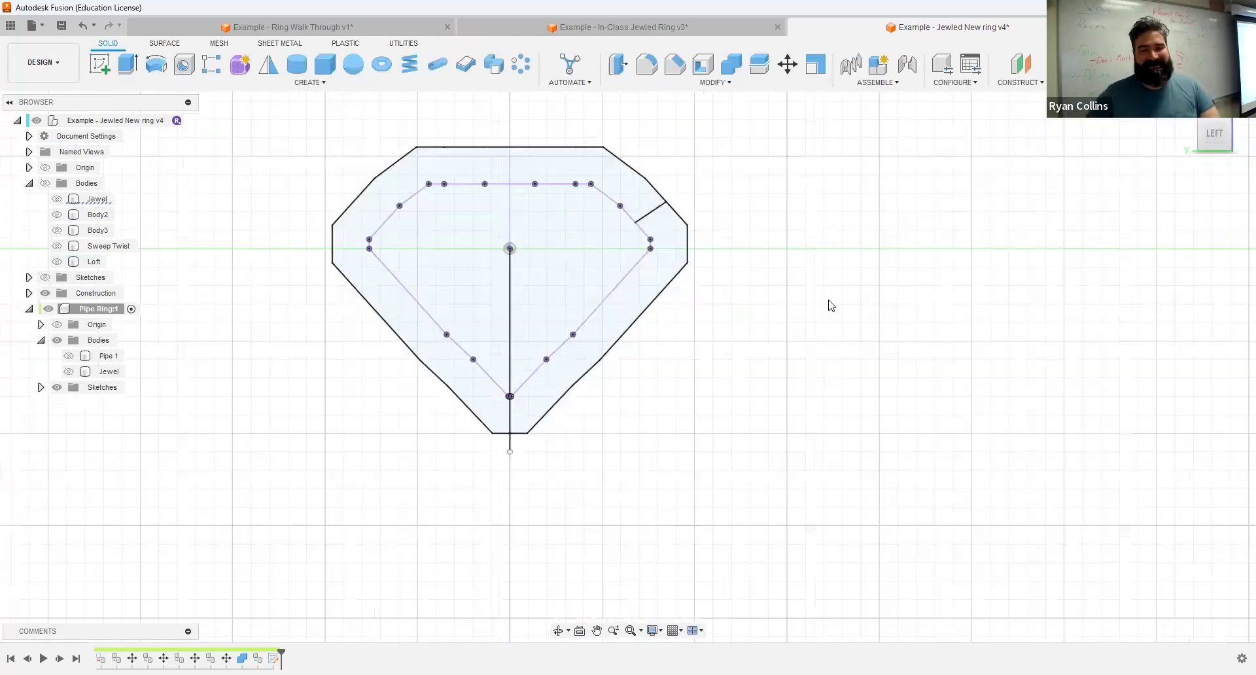
mouse_move(735, 278)
middle_mouse_down("shift")
mouse_move(754, 240)
mouse_move(815, 252)
mouse_move(801, 248)
middle_mouse_up("shift")
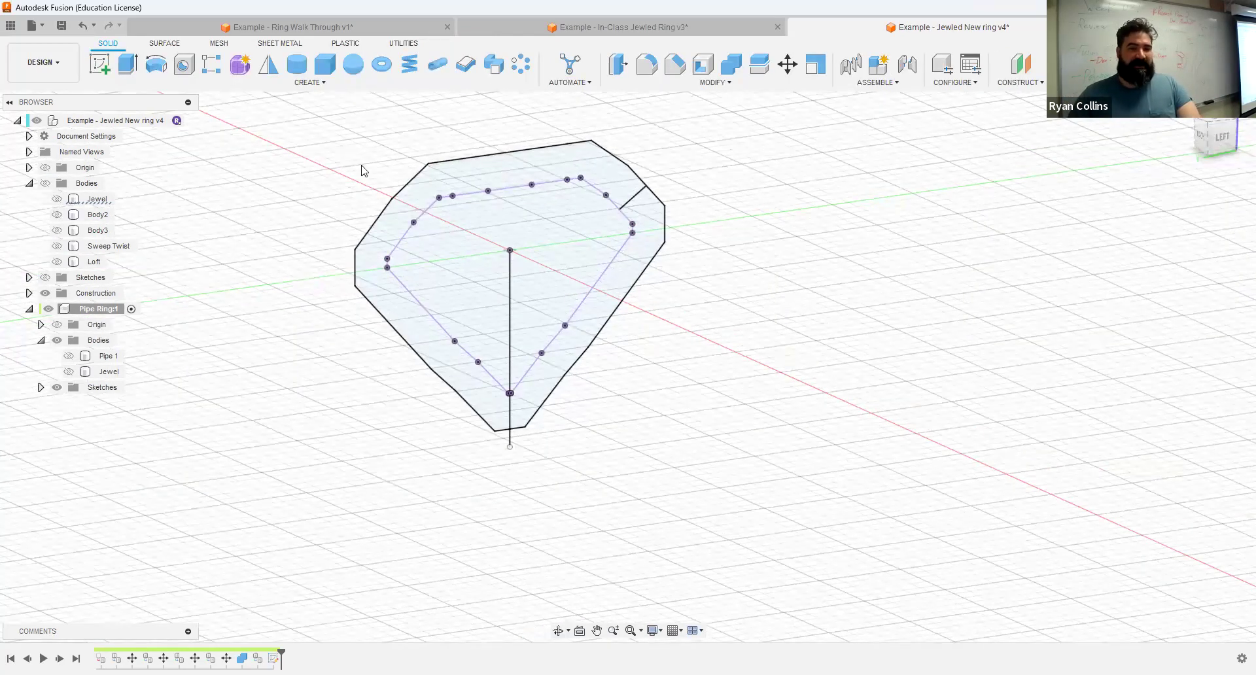
left_click(155, 64)
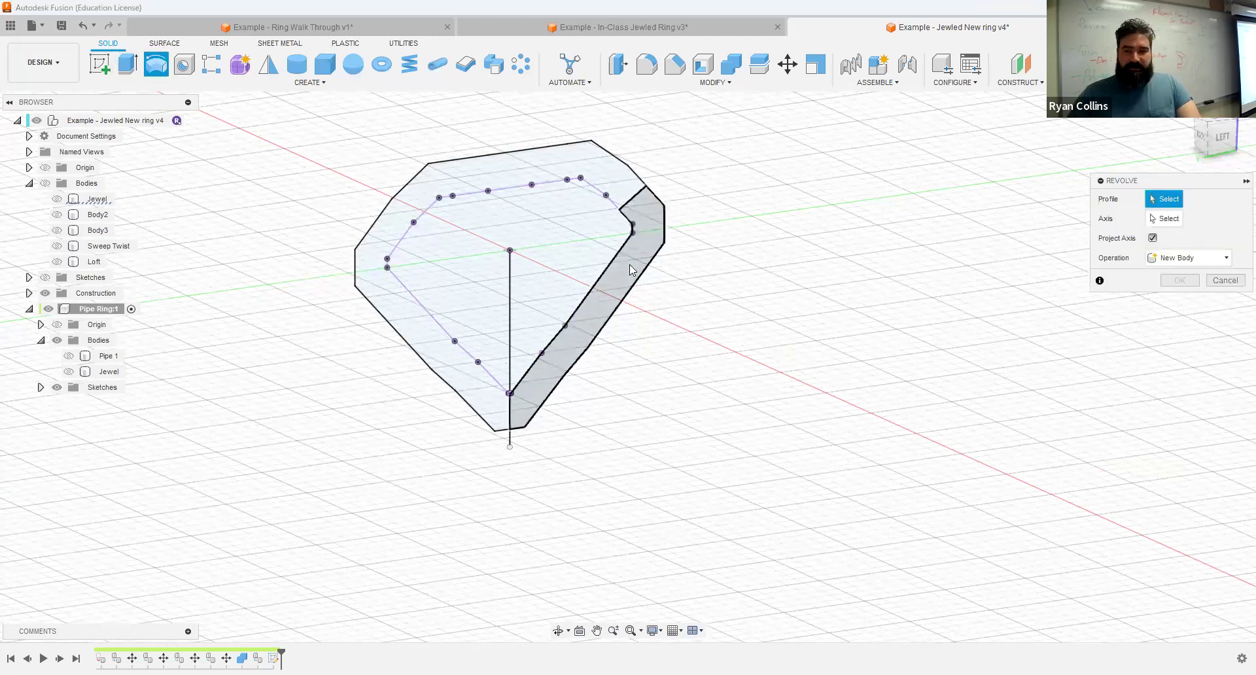
left_click(629, 265)
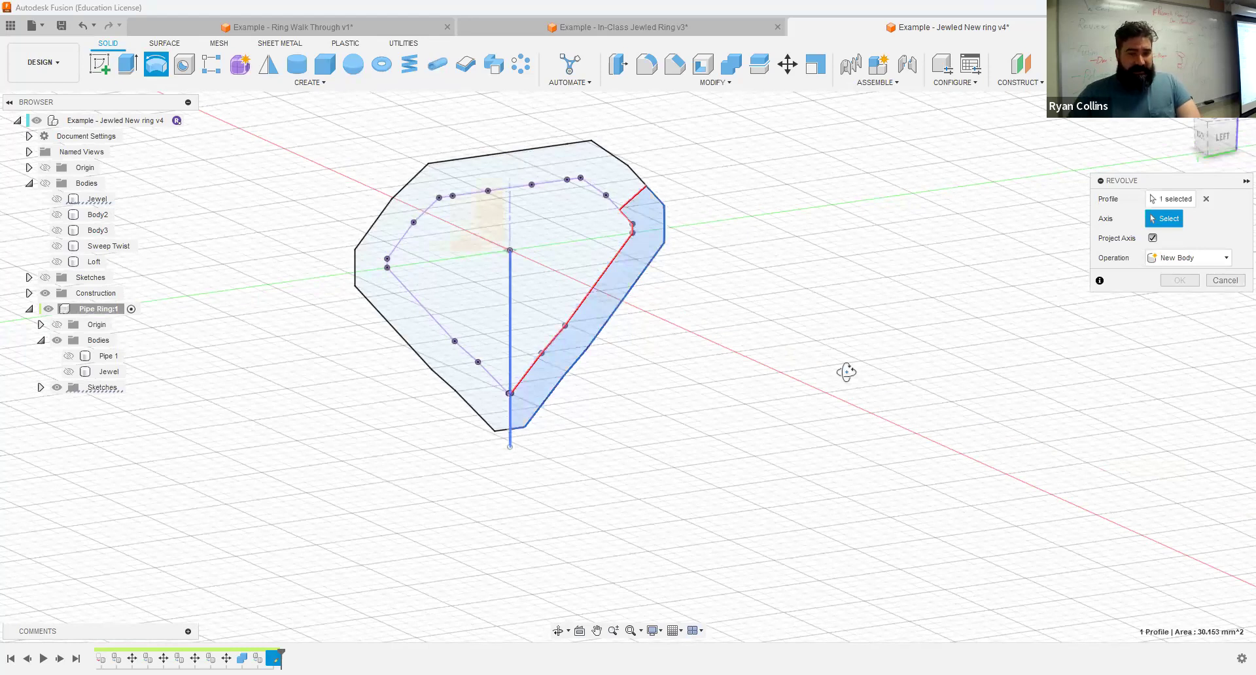
mouse_move(851, 374)
middle_mouse_down("shift")
mouse_move(757, 373)
mouse_move(830, 373)
middle_mouse_up("shift")
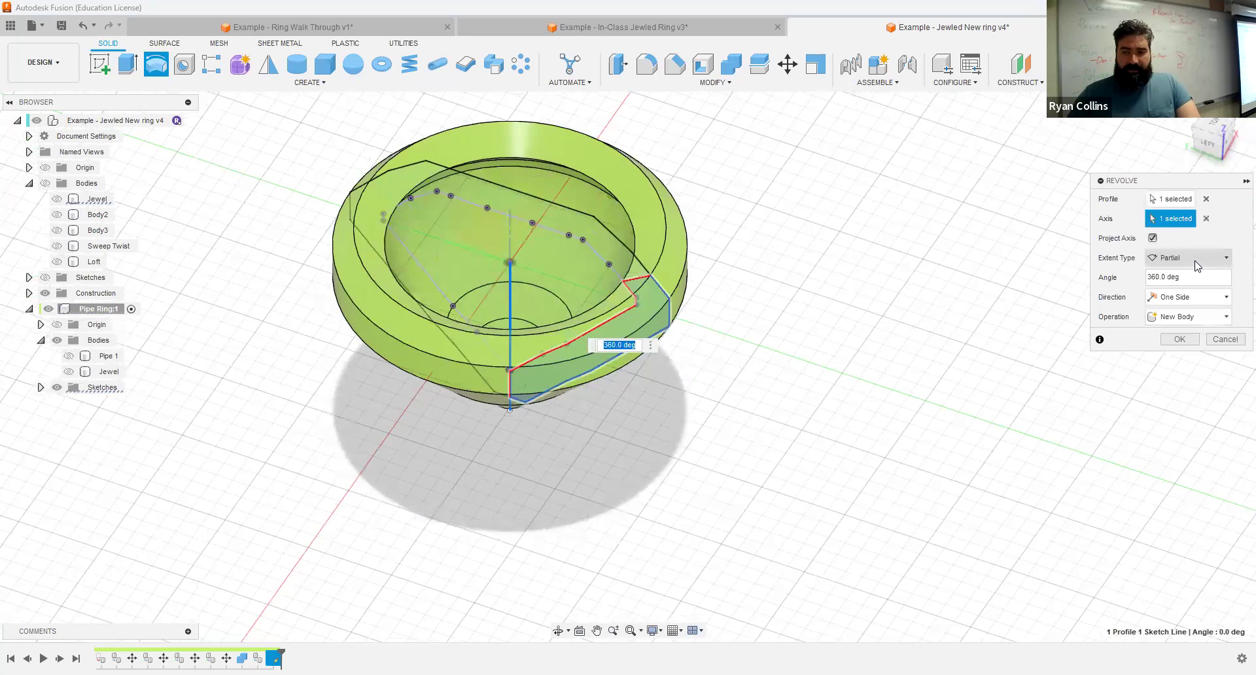
left_click(1197, 277)
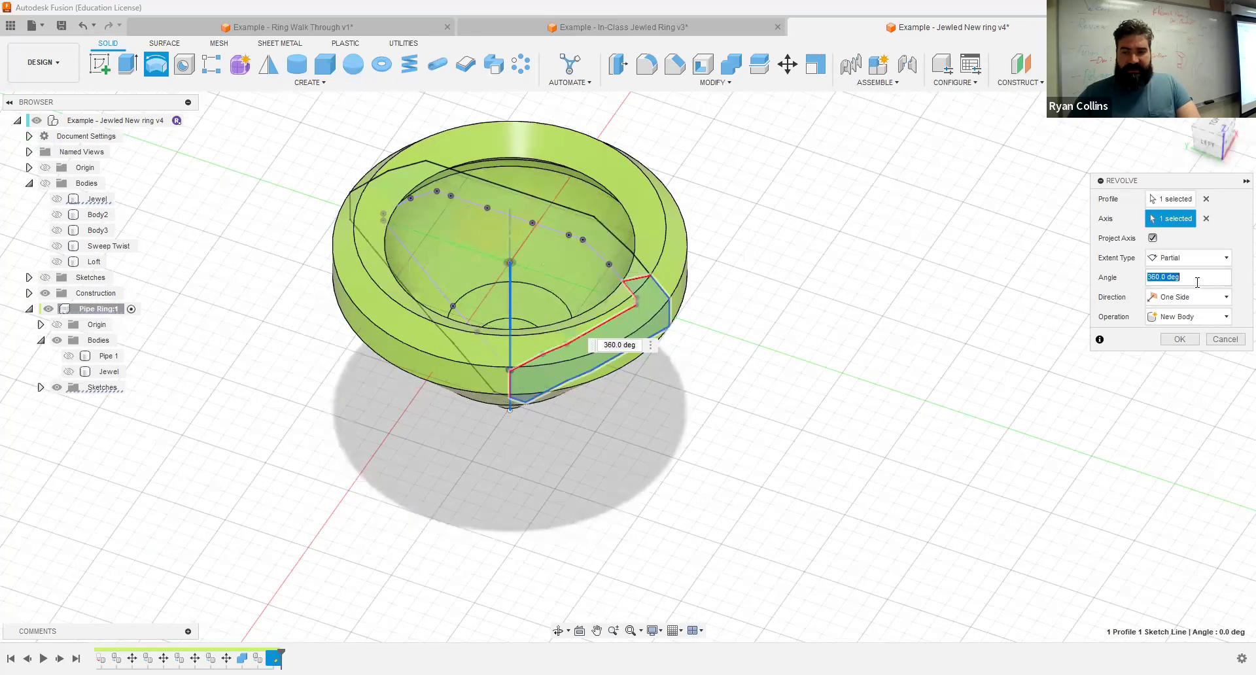
type("10")
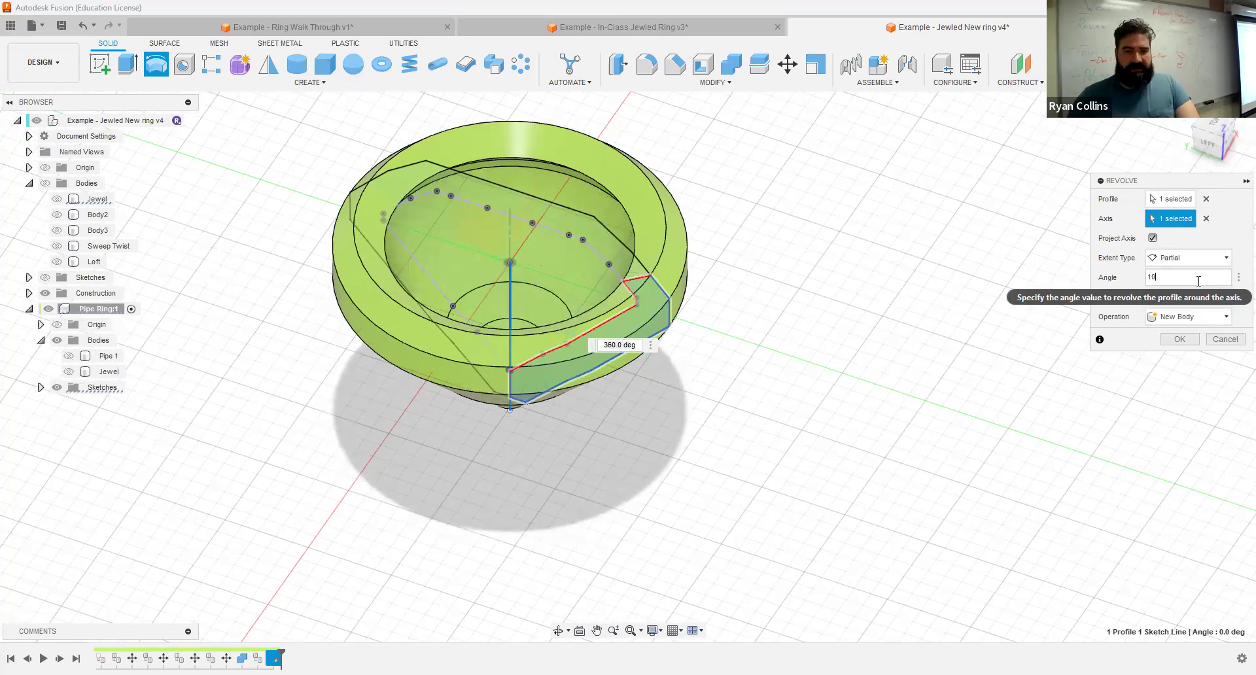
left_click(1154, 297)
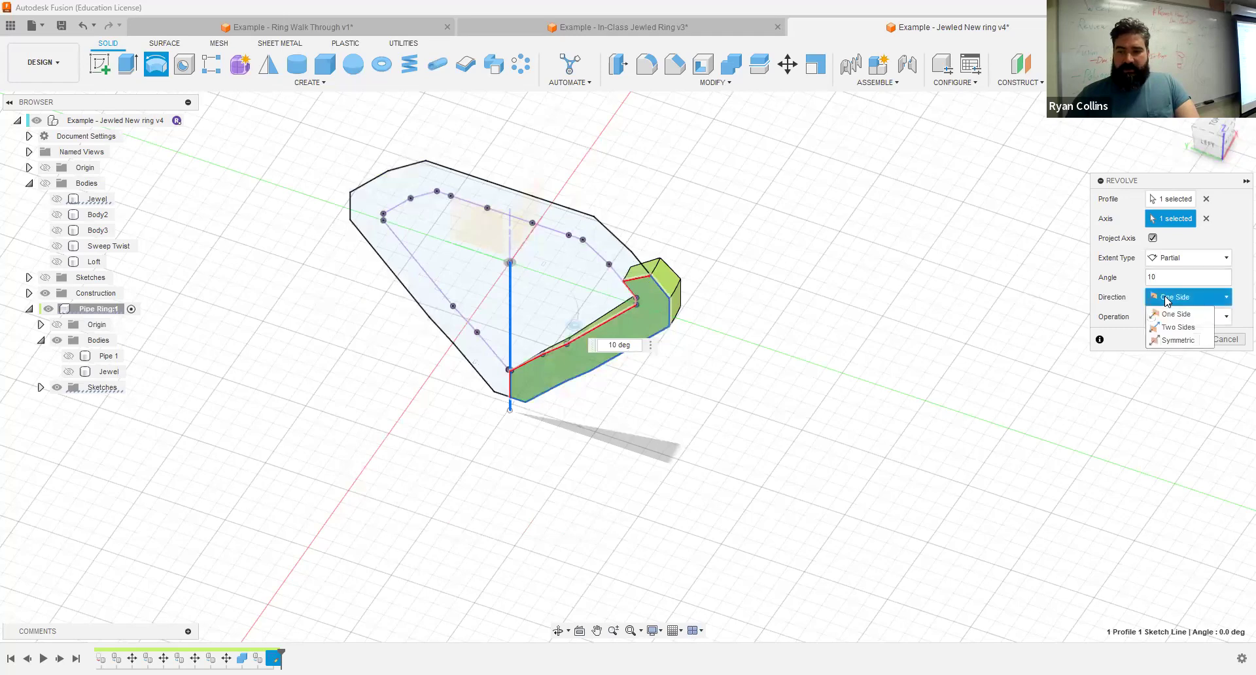
left_click(1177, 340)
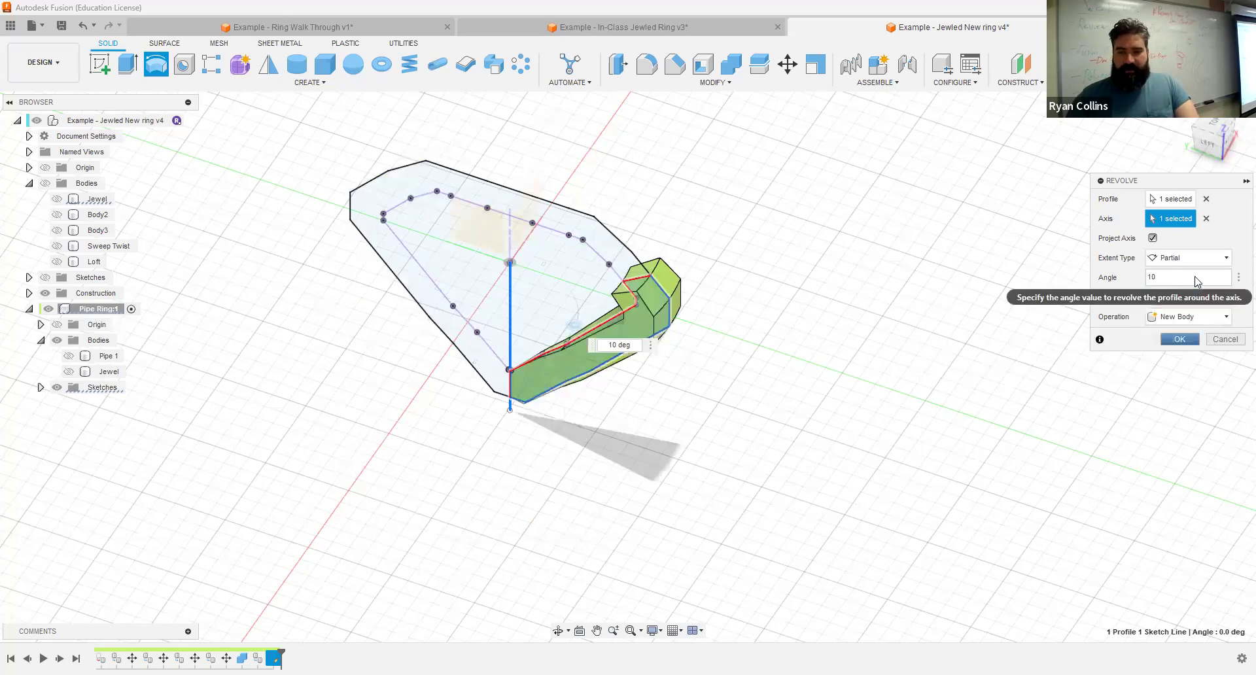
middle_click_drag(789, 336, 613, 159, "shift")
left_click(625, 28)
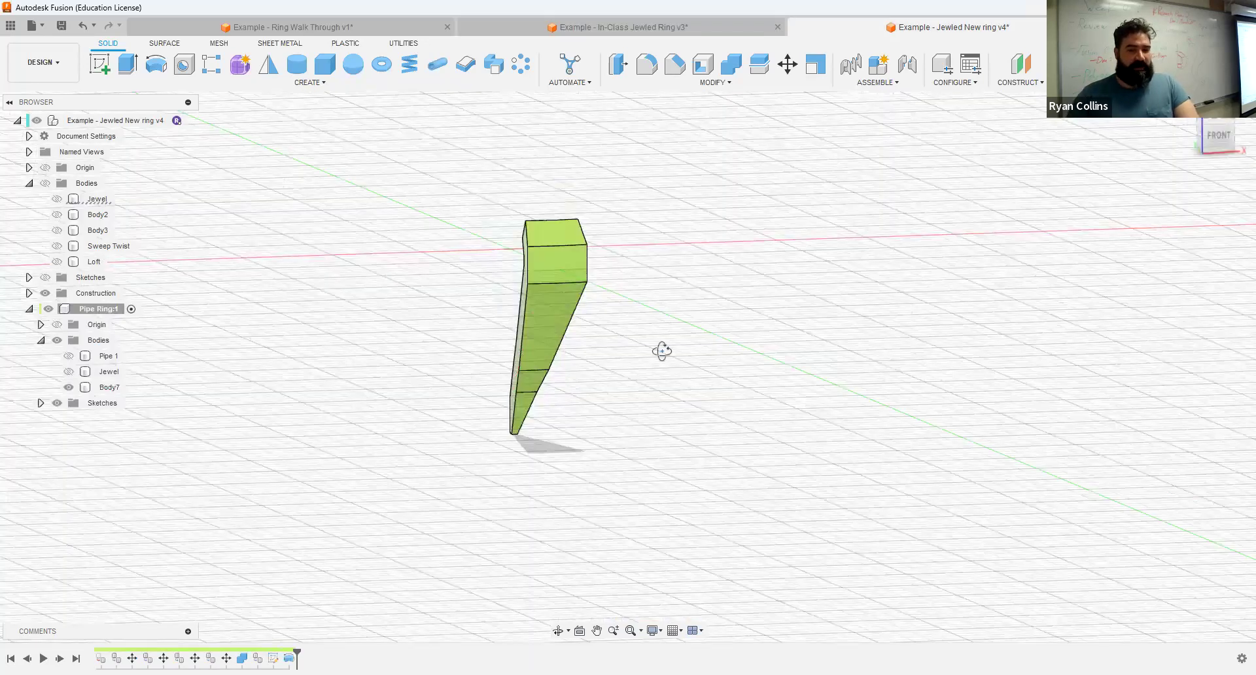
Step: Chamfer the upper outer edge of the prong's tip by an equal distance of 0.5 mm
middle_click_drag(662, 352, 737, 325, "shift")
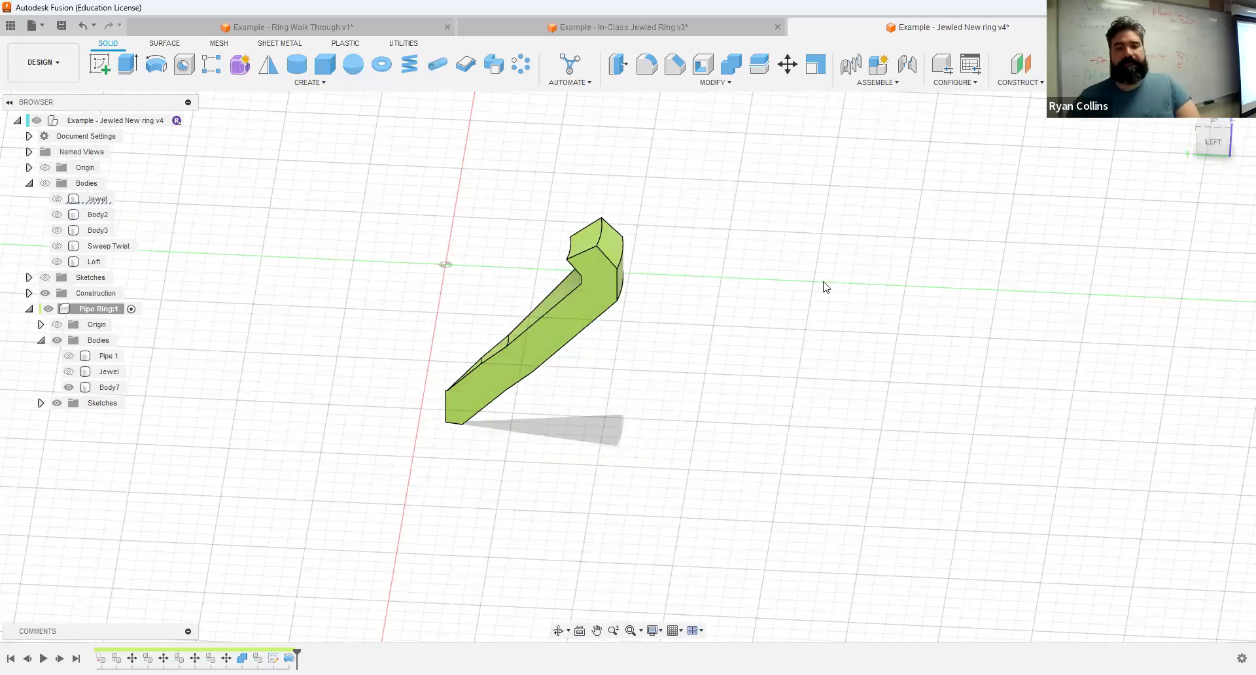
left_click(618, 288)
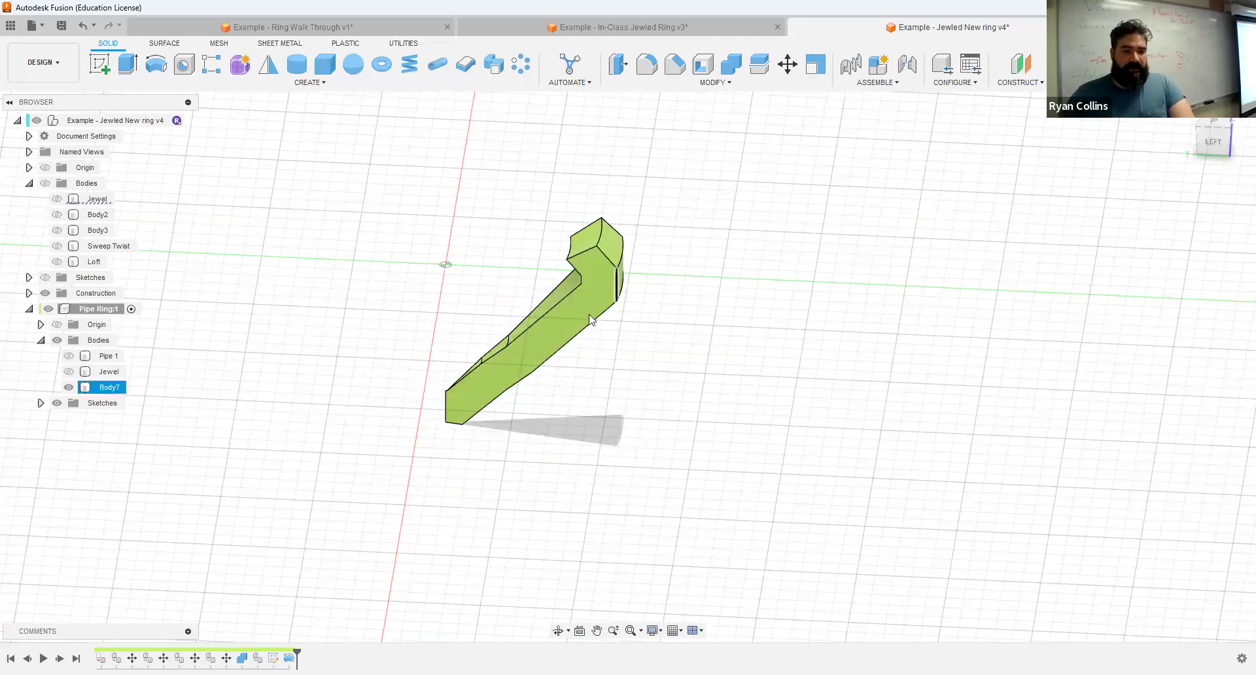
left_click(681, 67)
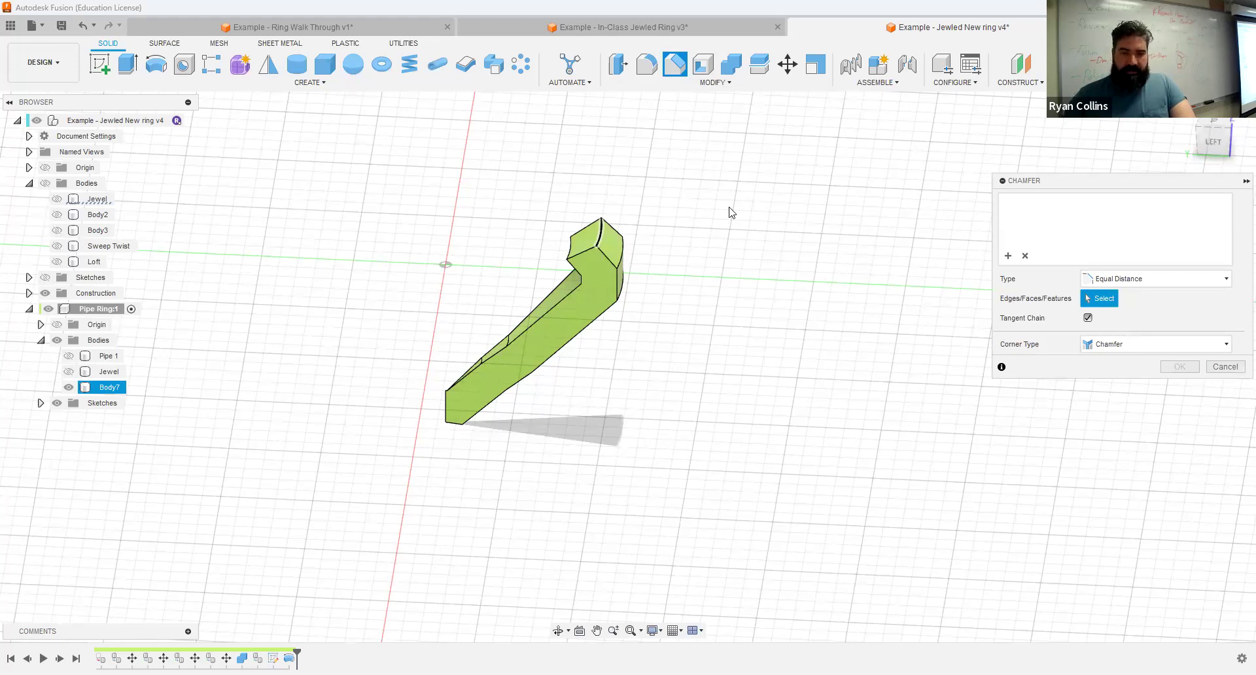
left_click(601, 226)
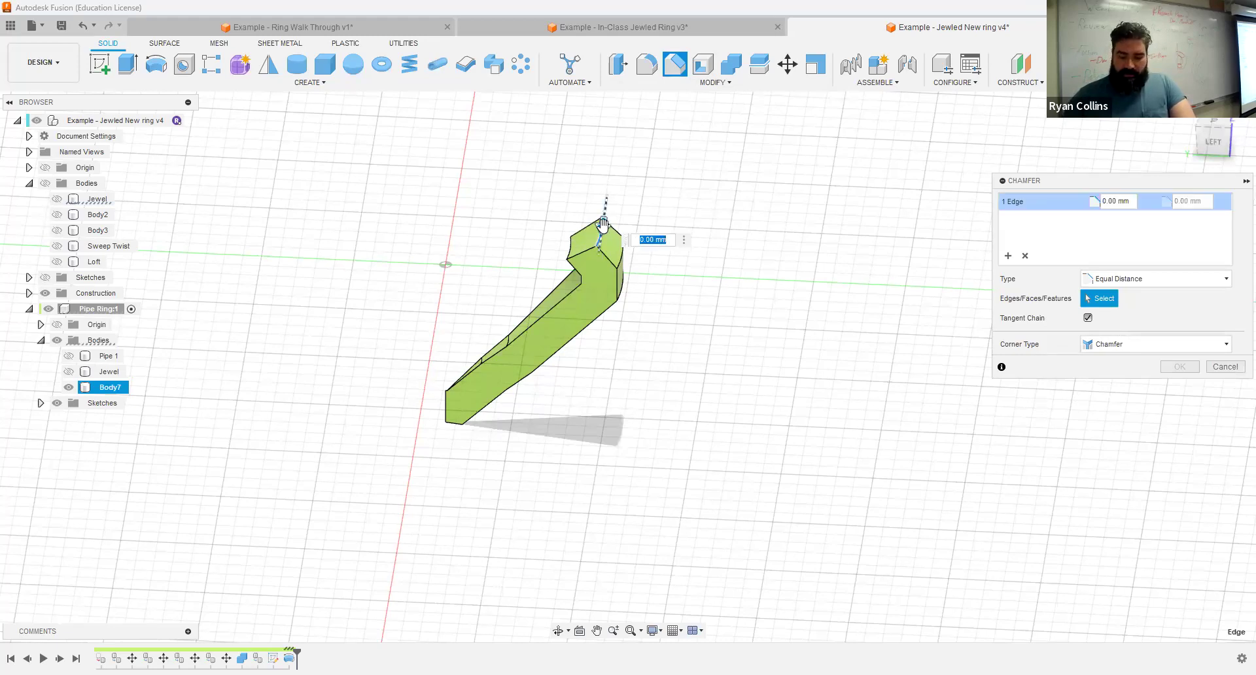
type(".5")
key("Return")
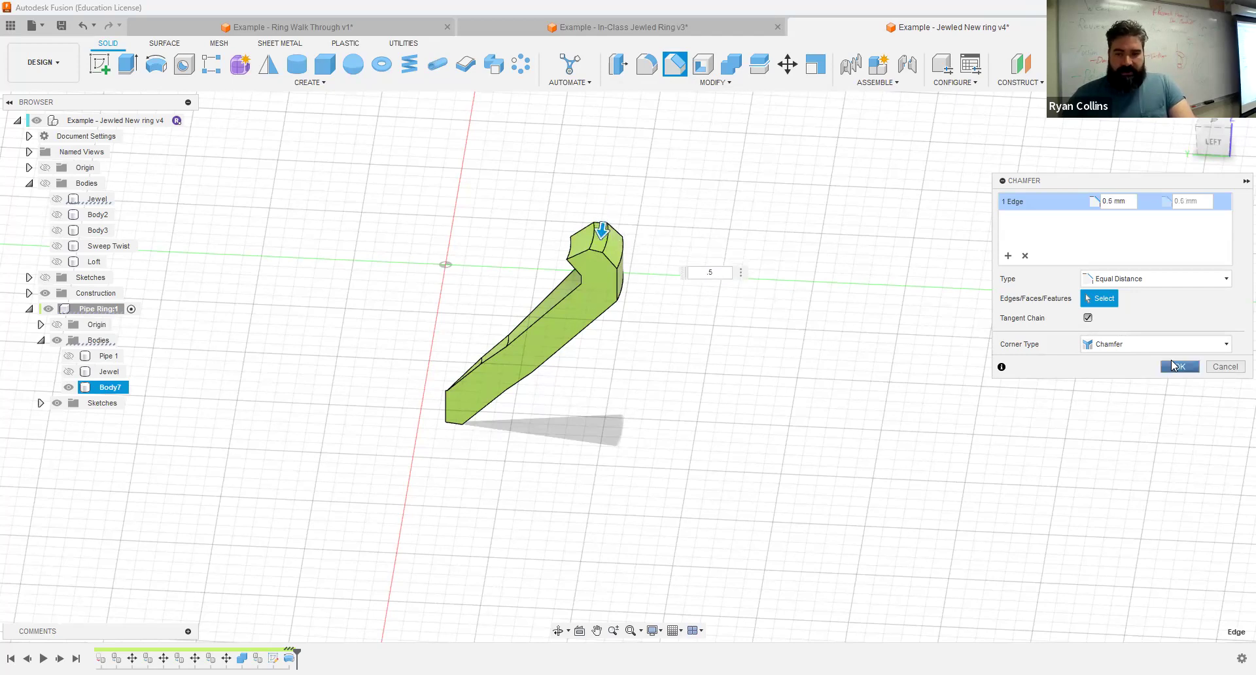
Step: Try to chamfer the prong's side faces by an equal distance of 0.5 mm
right_click(818, 256)
left_click(817, 207)
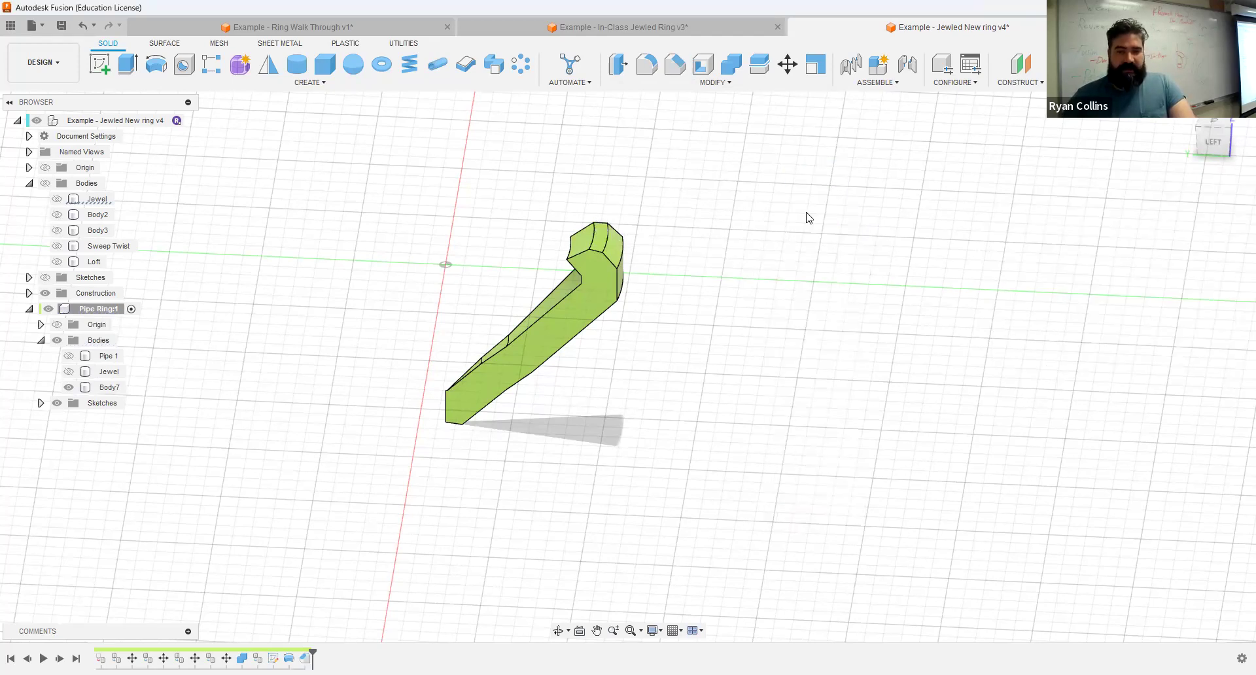
left_click(590, 269)
middle_click_drag(663, 281, 515, 283, "shift")
left_click(499, 313)
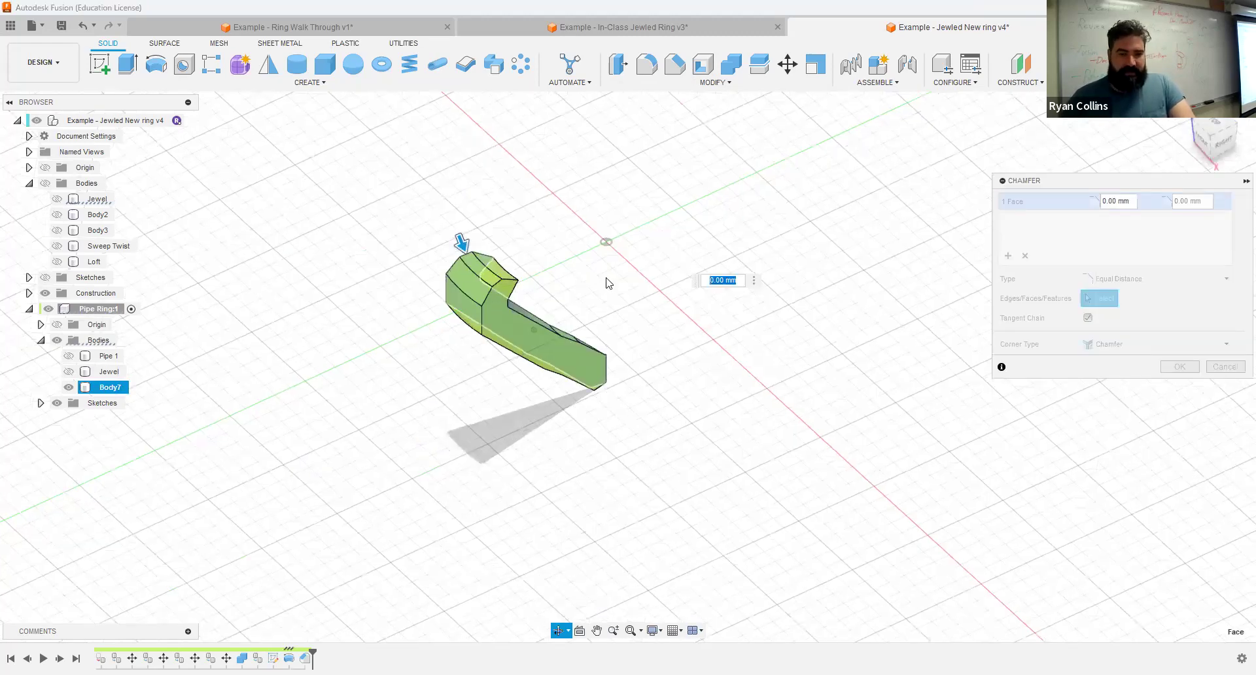
type(".5")
left_click(572, 363)
scroll(572, 363, "up", 3)
scroll(571, 362, "up", 3)
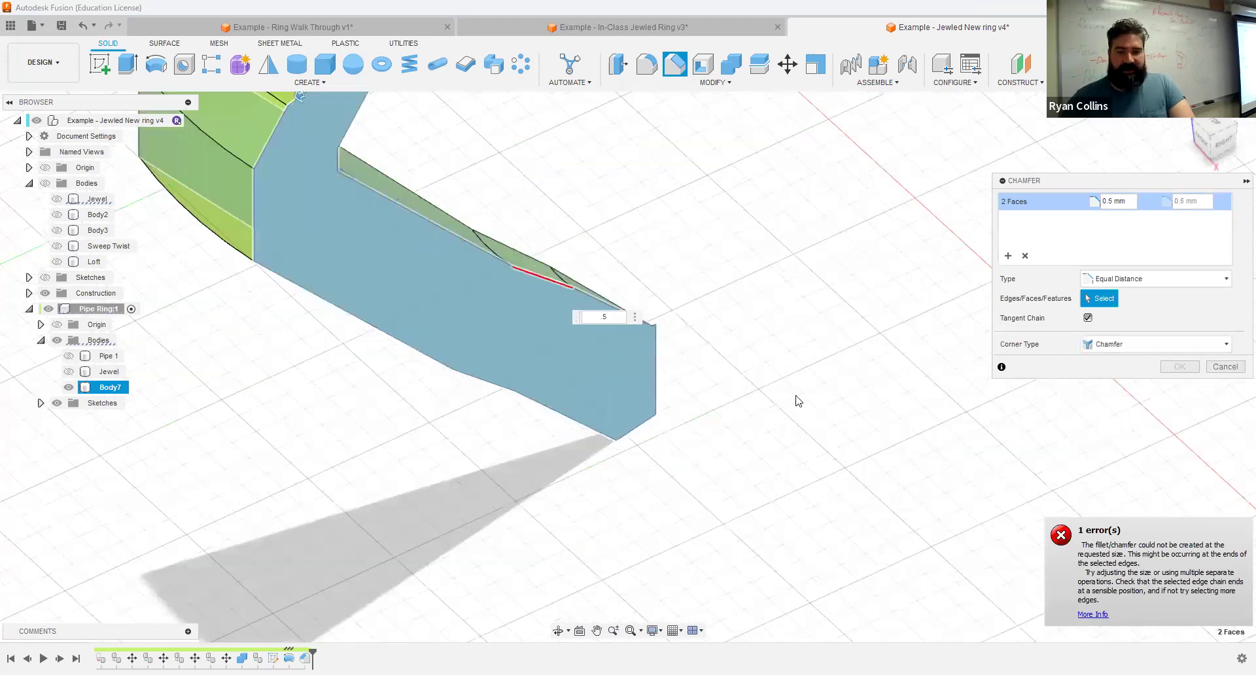
middle_click_drag(796, 399, 803, 407, "shift")
scroll(803, 408, "down", 2)
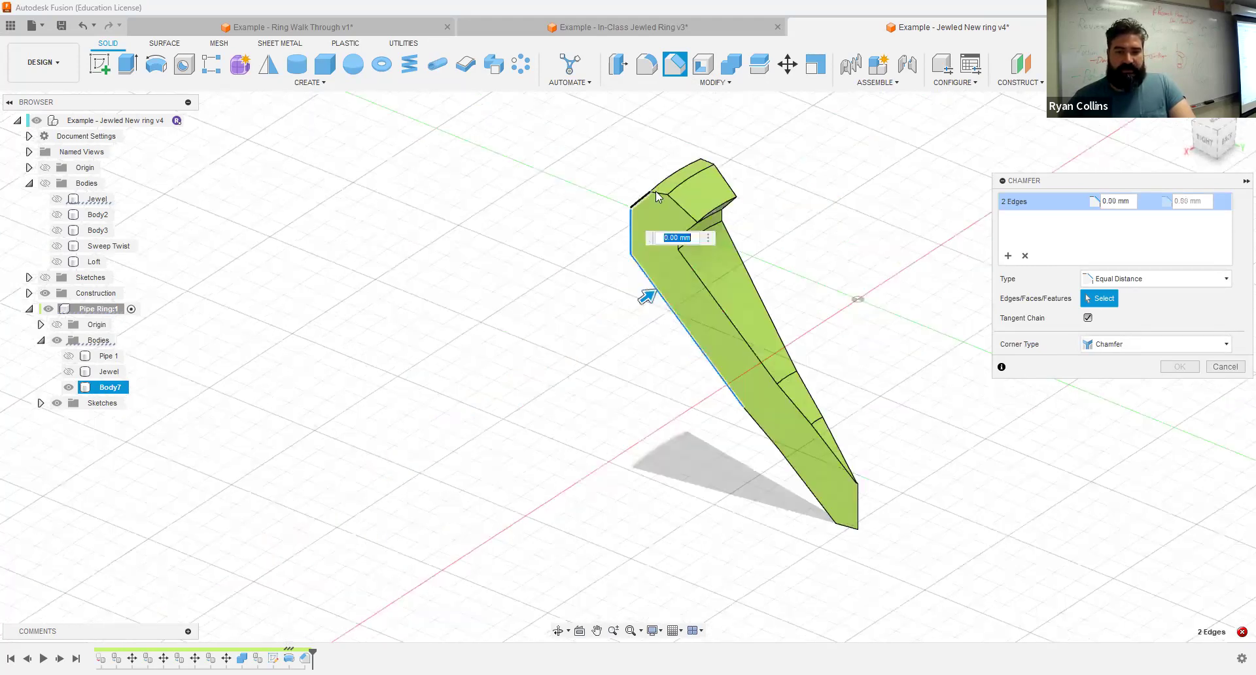
Step: Select the eight outline edges on one side of the prong's hooked tip and arm for a 0.5 mm equal-distance chamfer
left_click(666, 201)
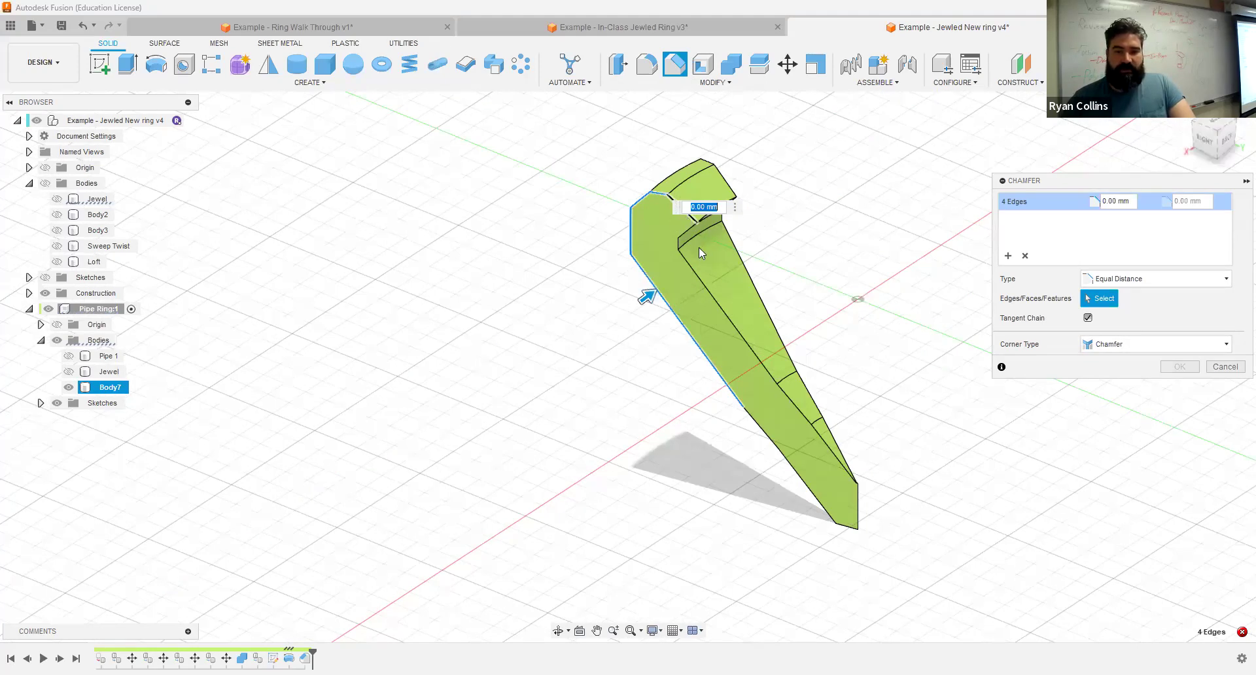
scroll(698, 247, "up", 3)
left_click(667, 282)
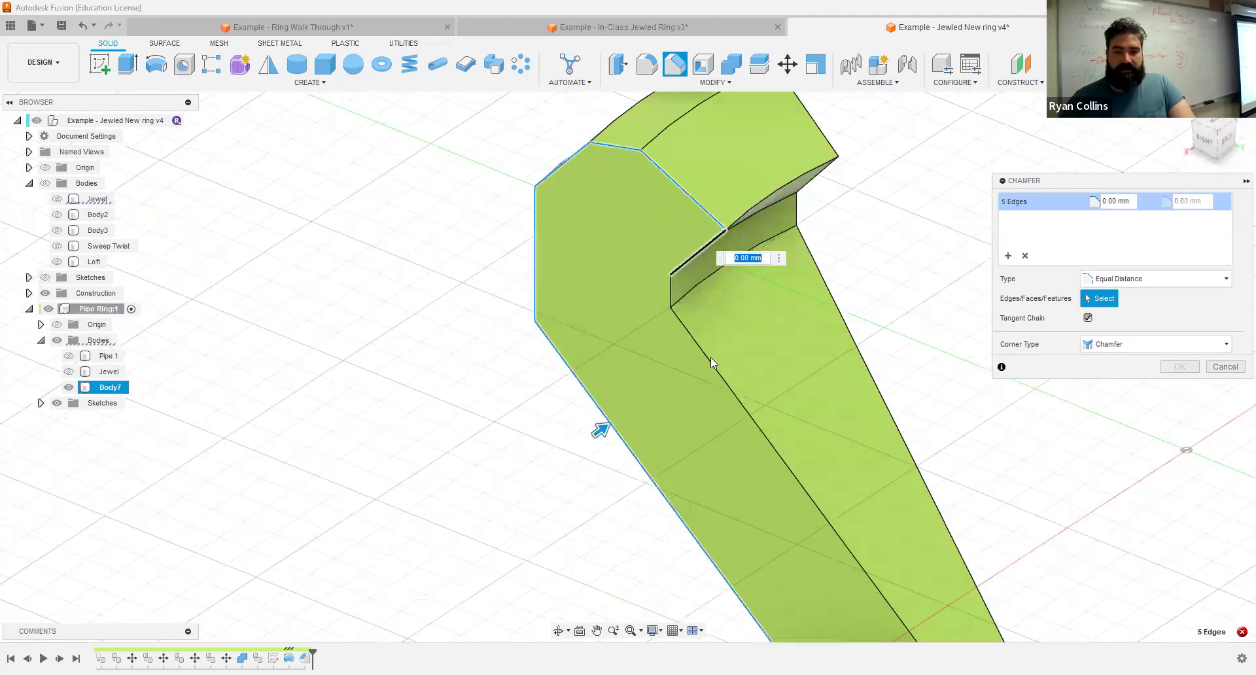
left_click(883, 409)
scroll(884, 410, "down", 3)
type("5")
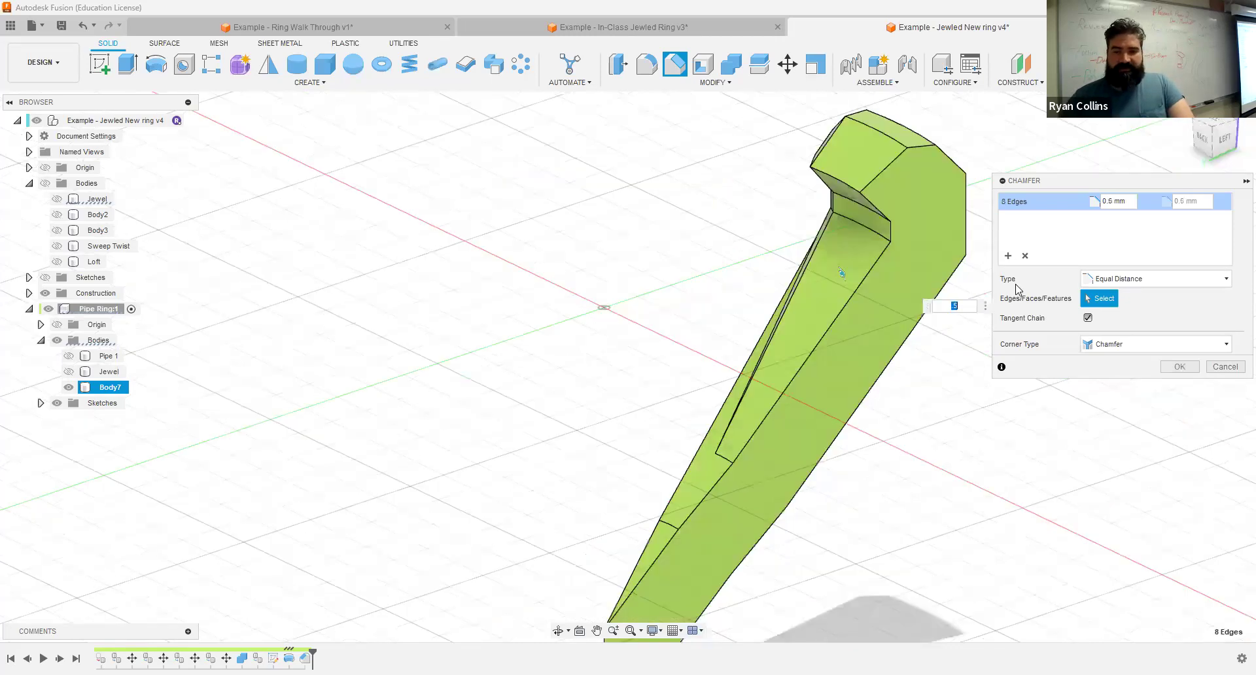
Step: Add a second selection set with the eight matching edges on the prong's opposite side at 0.5 mm and apply the chamfer
left_click(1011, 263)
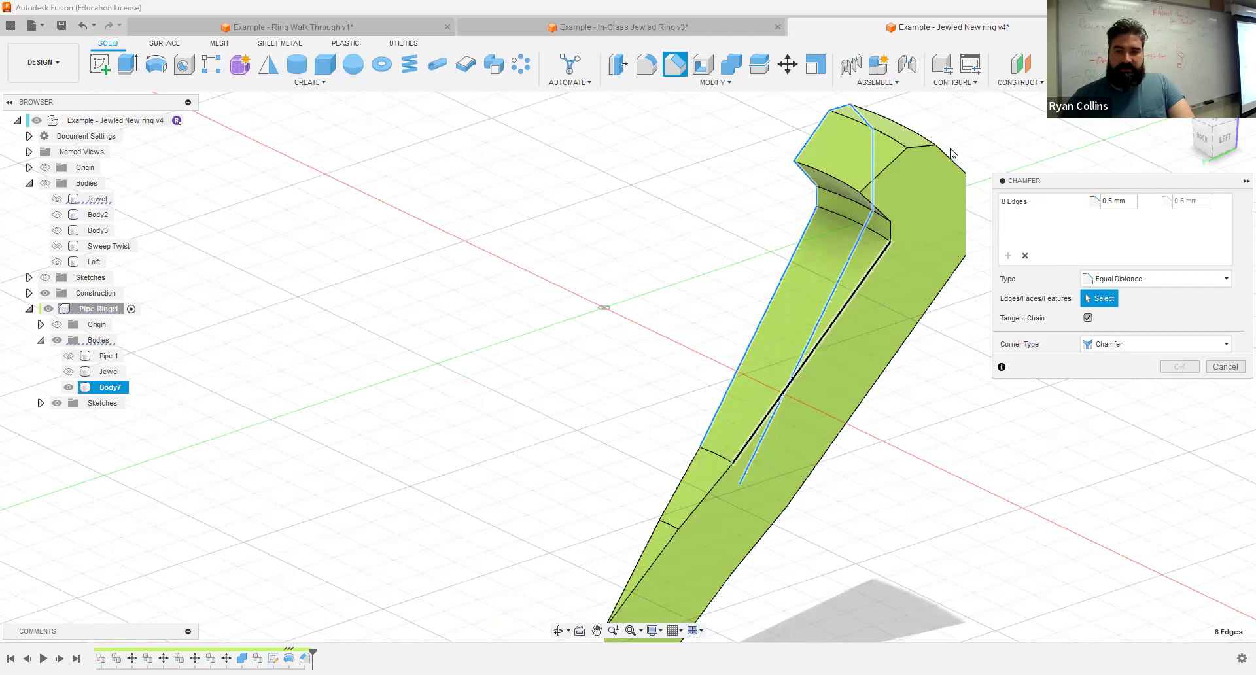
left_click(942, 290)
type(".5")
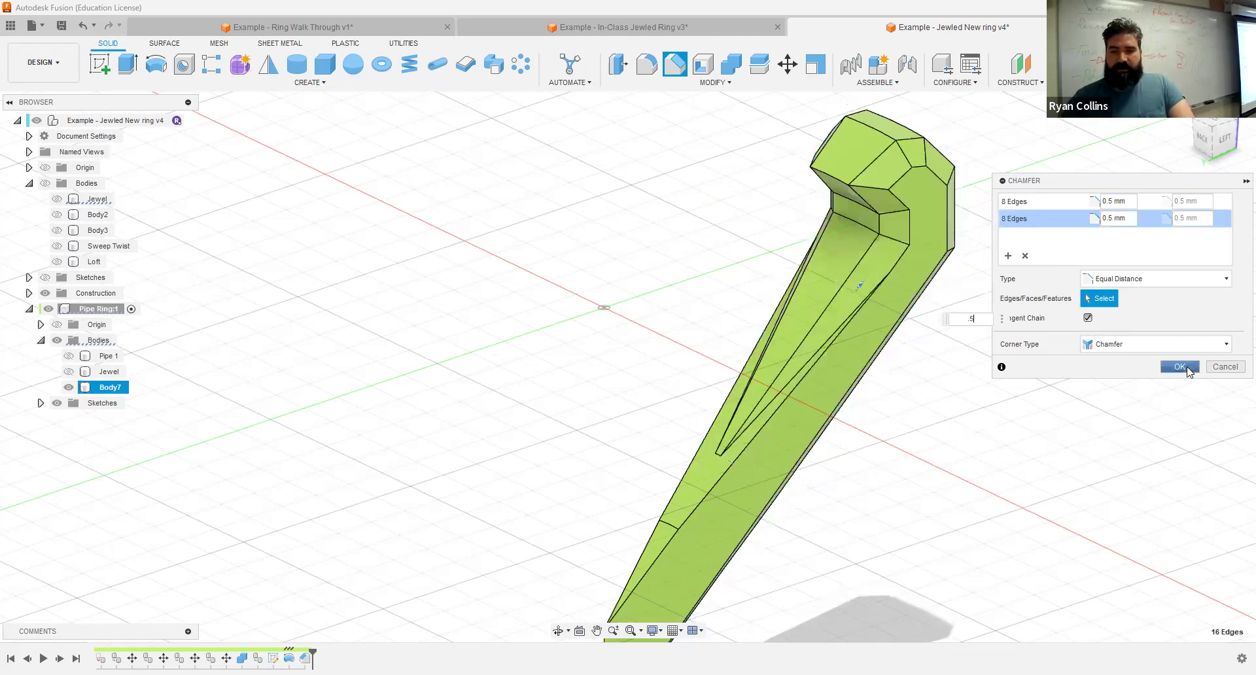
left_click(1180, 367)
scroll(822, 431, "down", 5)
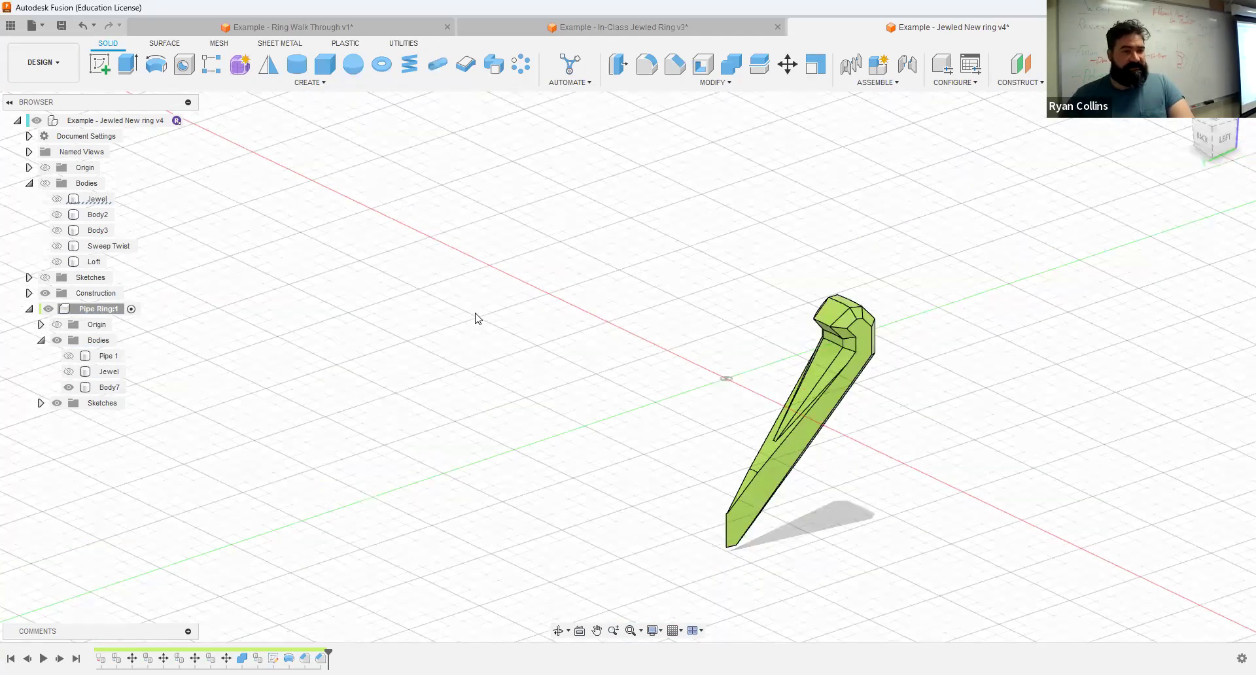
Step: Show the origin and set up a circular pattern of the prong body around the vertical origin axis, with Bodies as object type
left_click(44, 169)
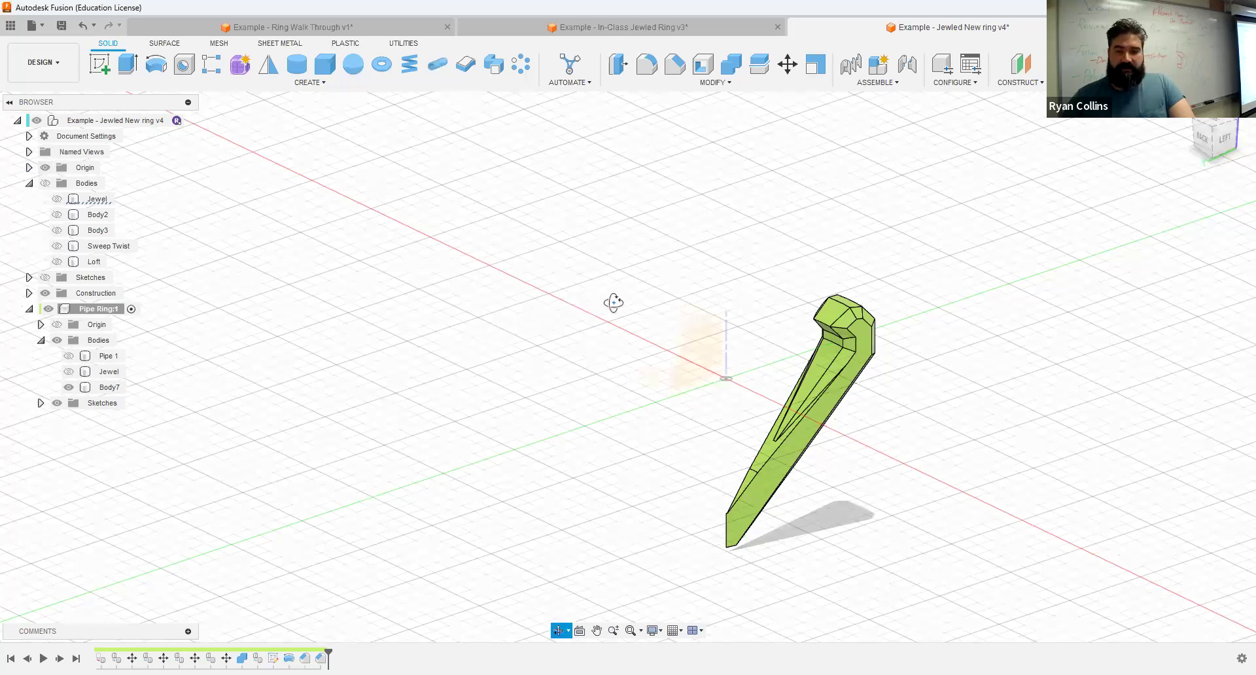
left_click_drag(612, 302, 613, 314)
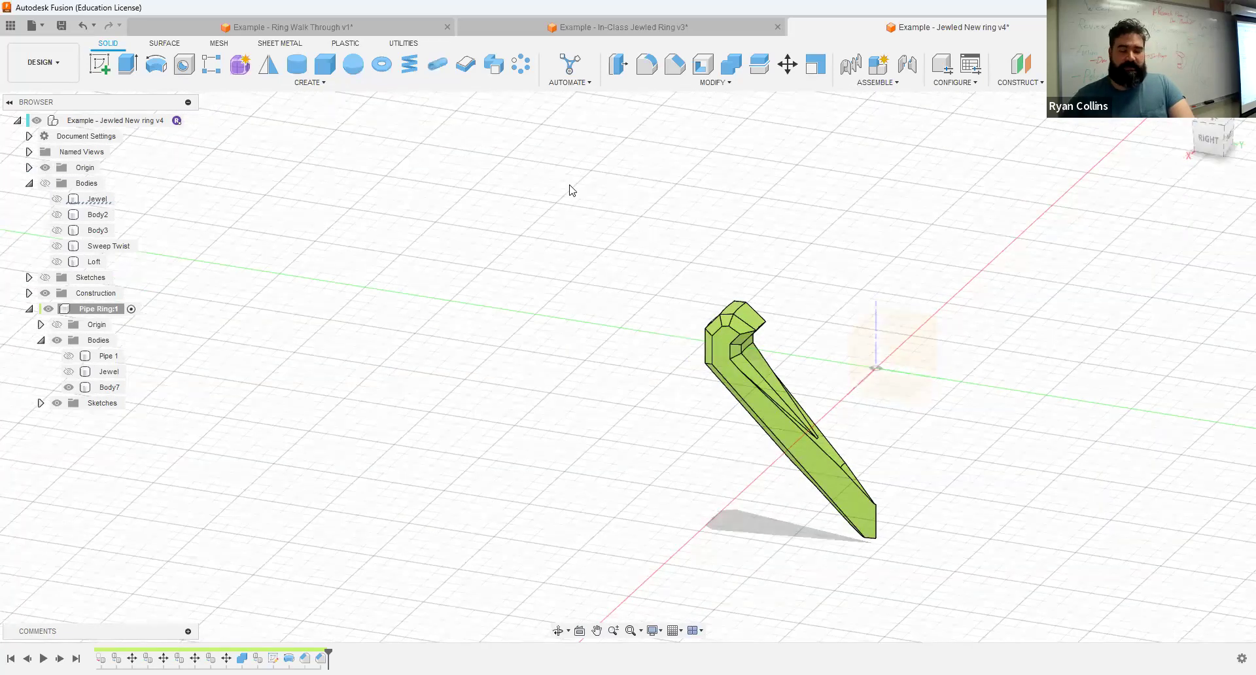
left_click(523, 64)
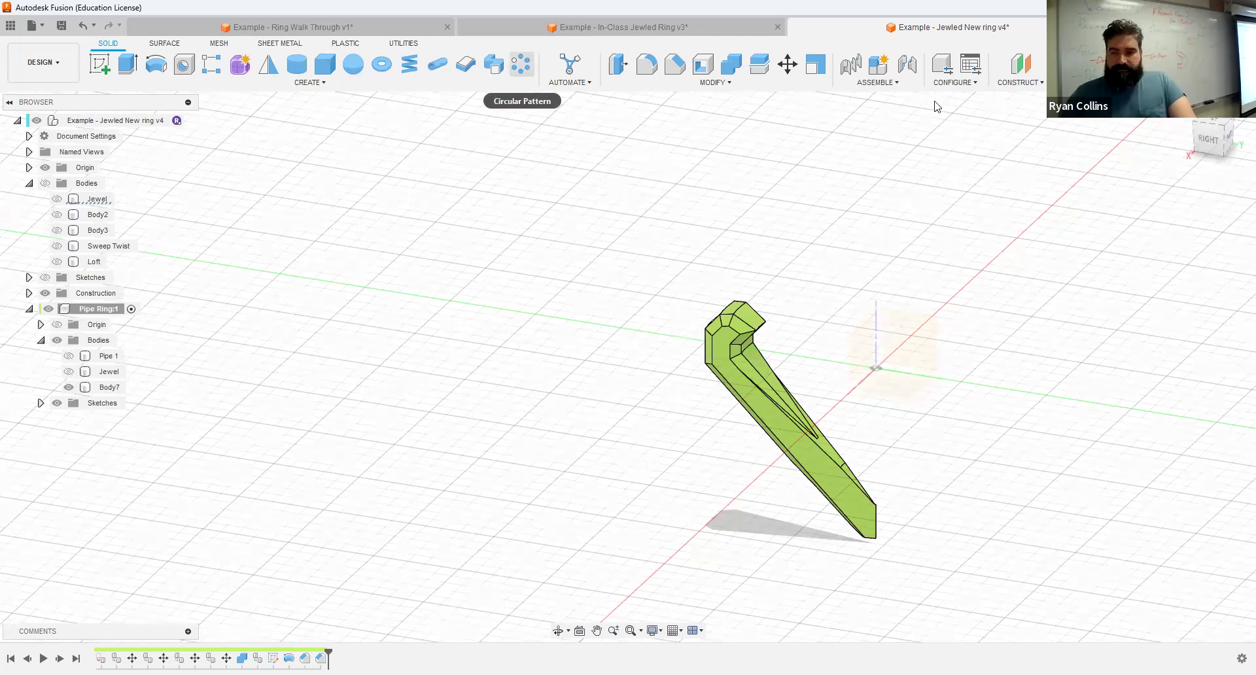
left_click(1198, 220)
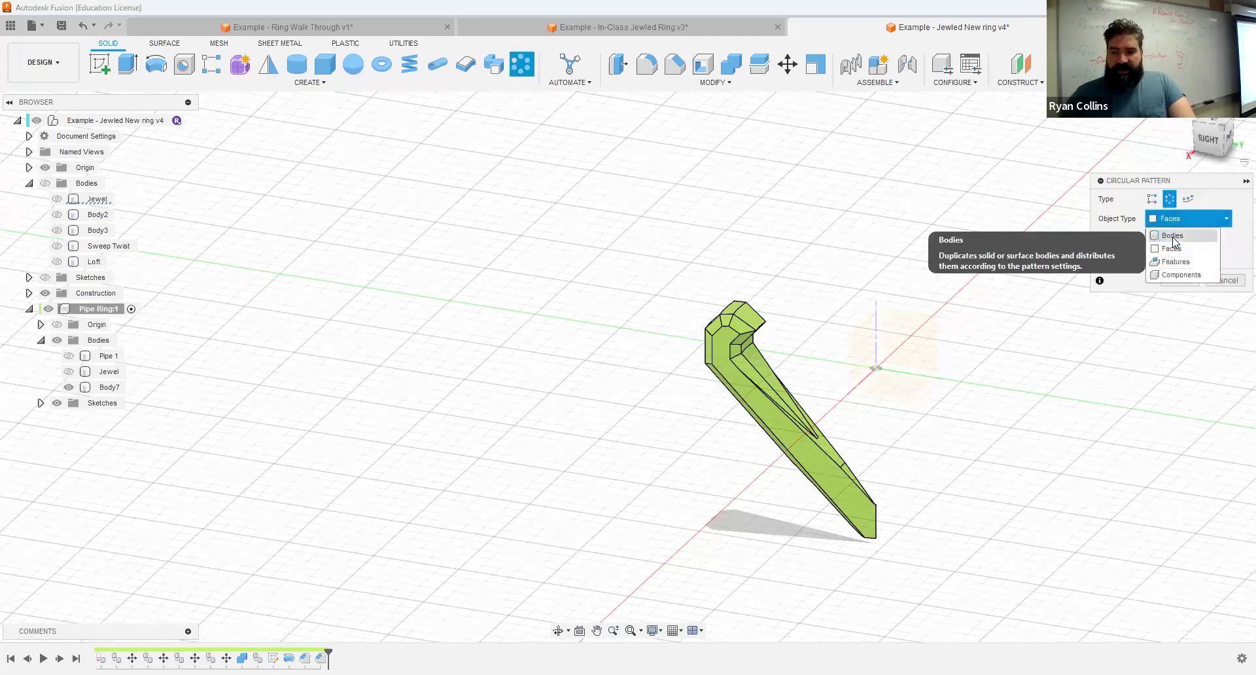
left_click(729, 359)
middle_click_drag(729, 359, 624, 313)
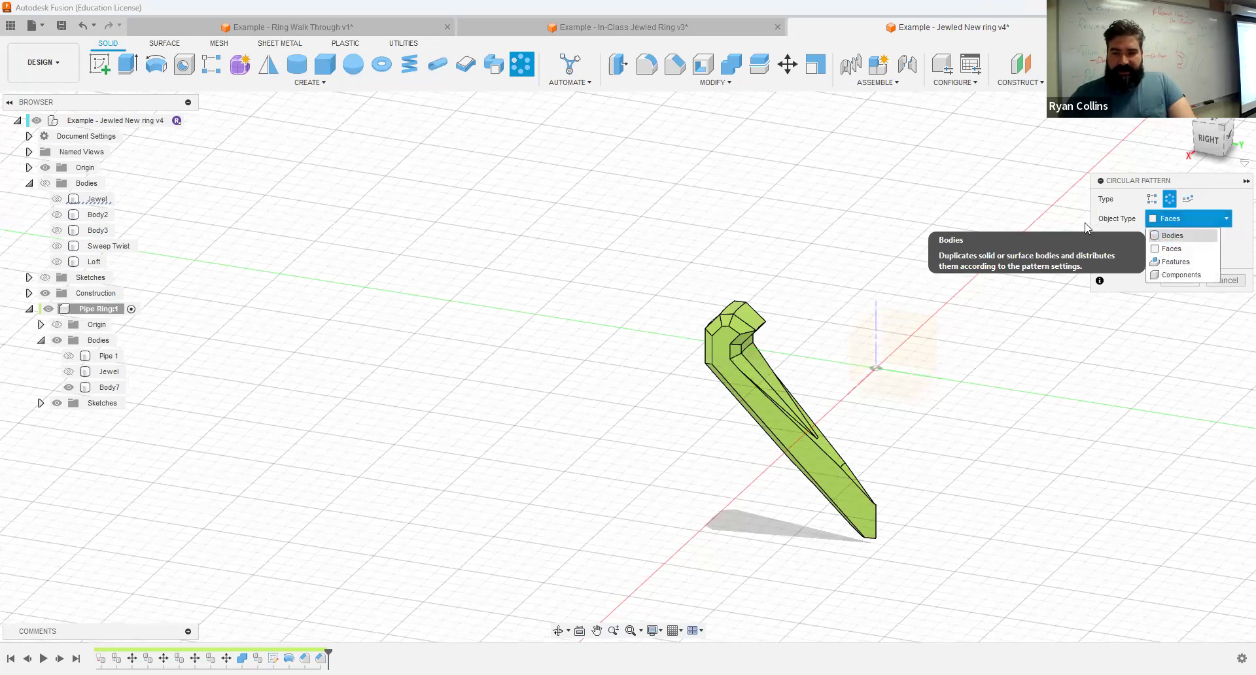
left_click(1168, 259)
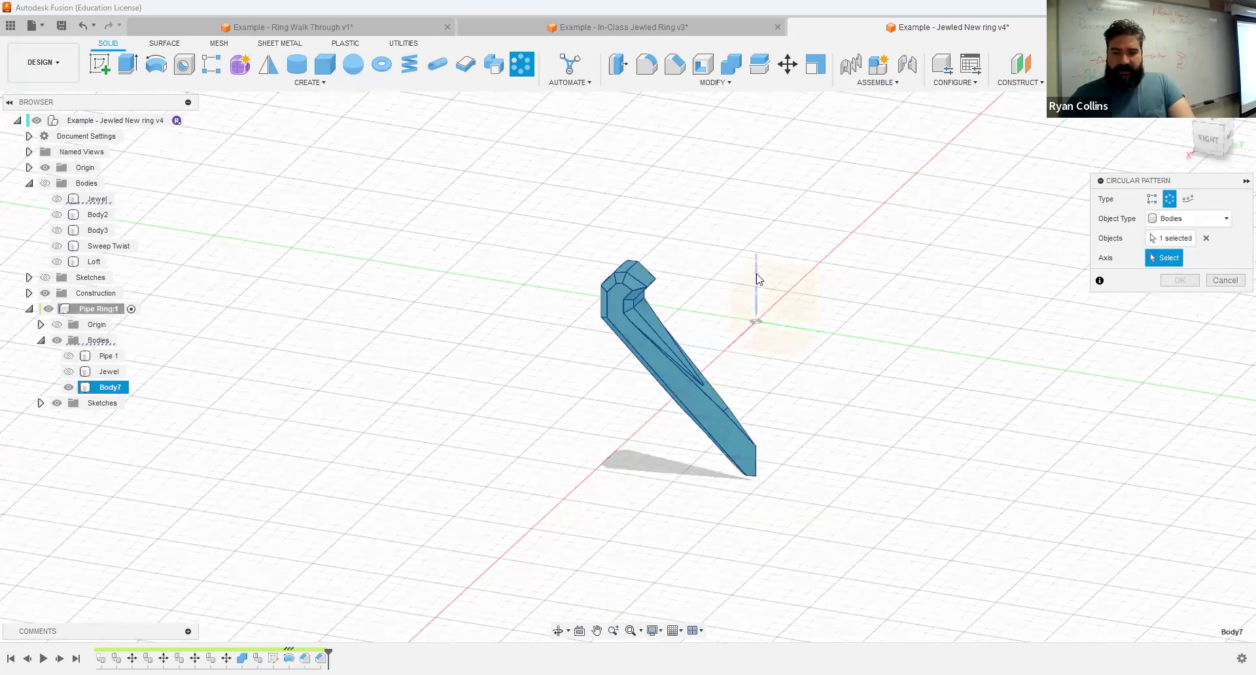
left_click(756, 279)
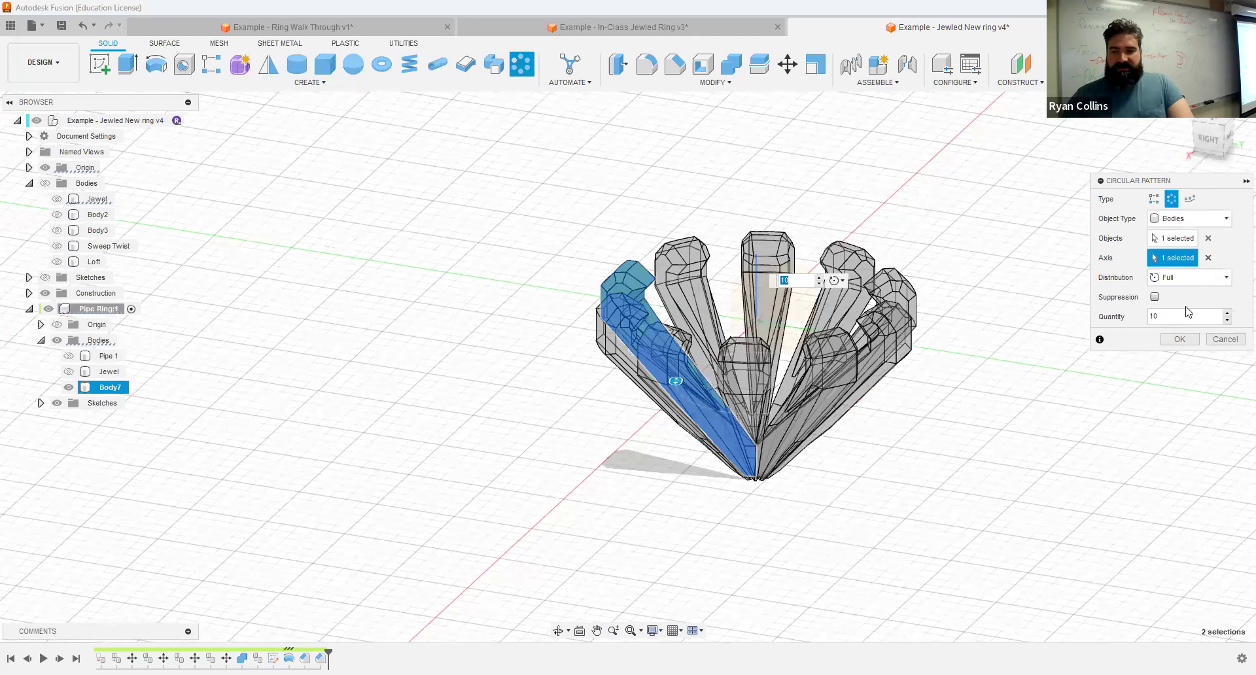
Step: Set the circular pattern quantity to 5, show the Jewel body to check the fit, and apply the pattern
left_click(1130, 315)
type("3")
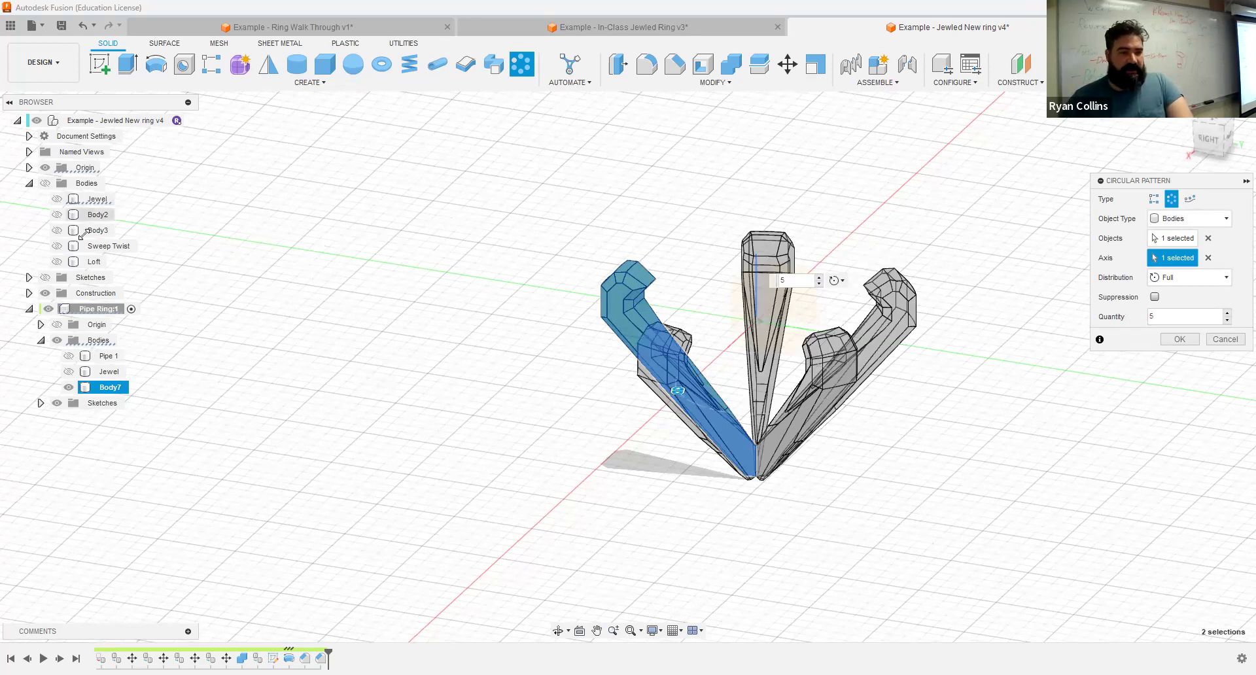
left_click(69, 371)
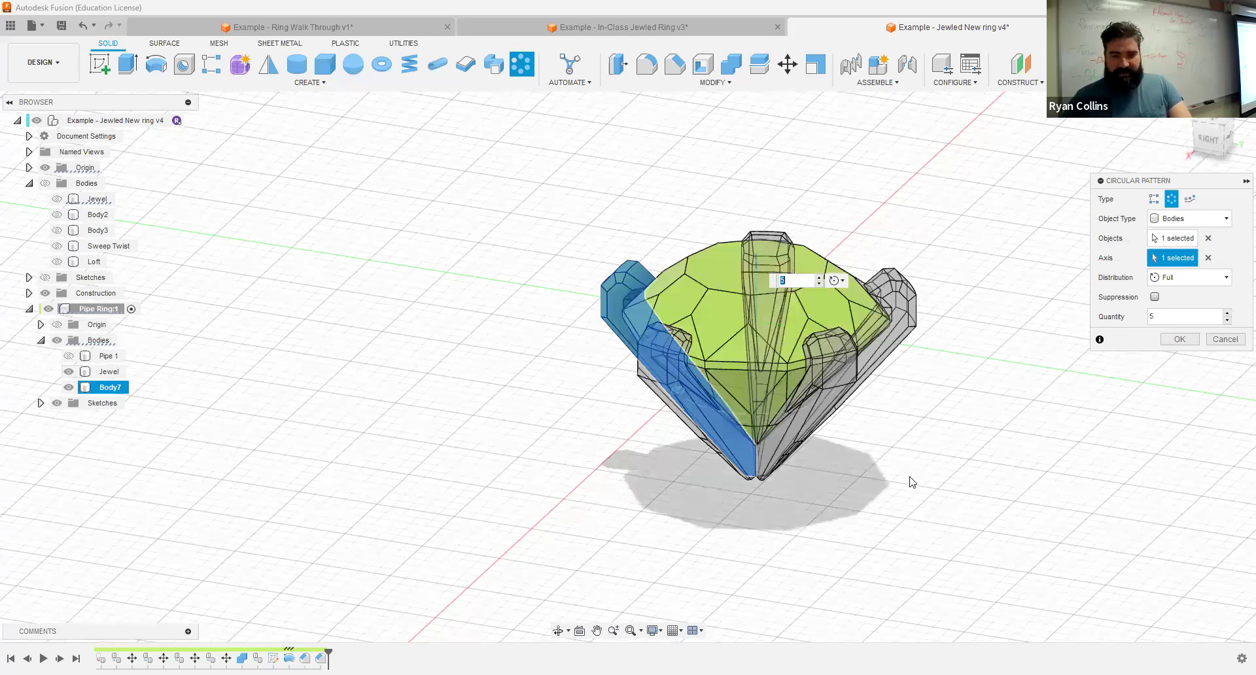
middle_click_drag(849, 507, 877, 482, "shift")
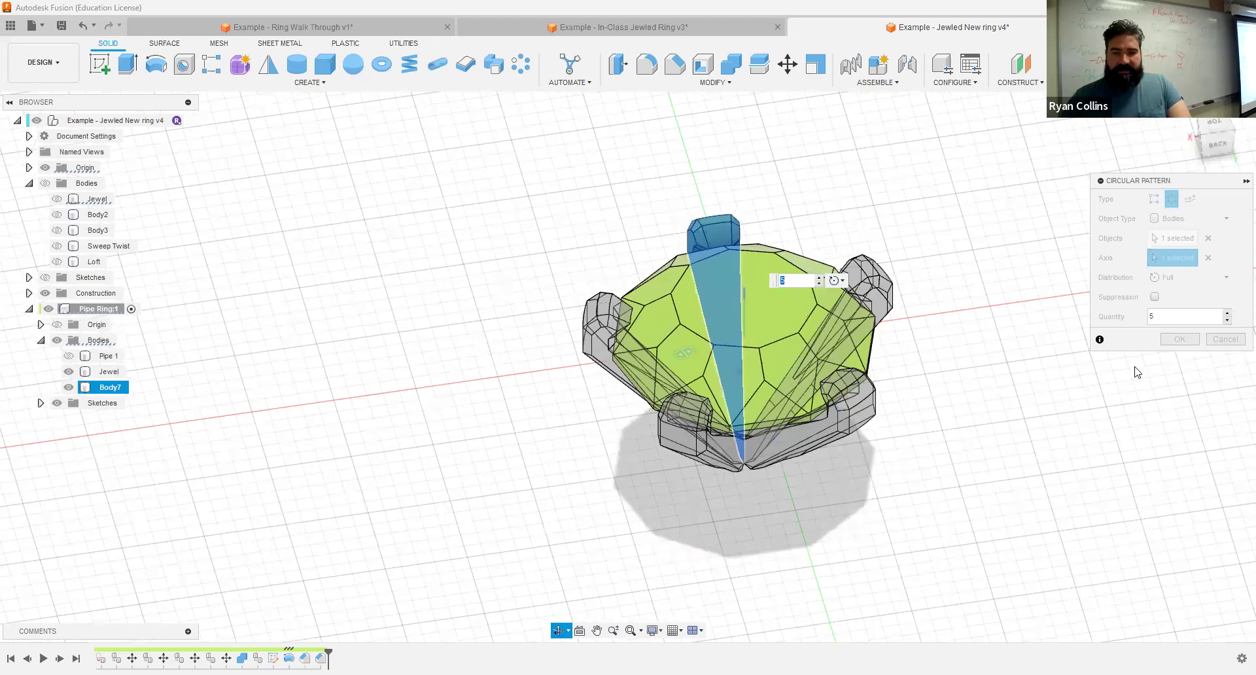
key("Return")
middle_click_drag(859, 404, 813, 379, "shift")
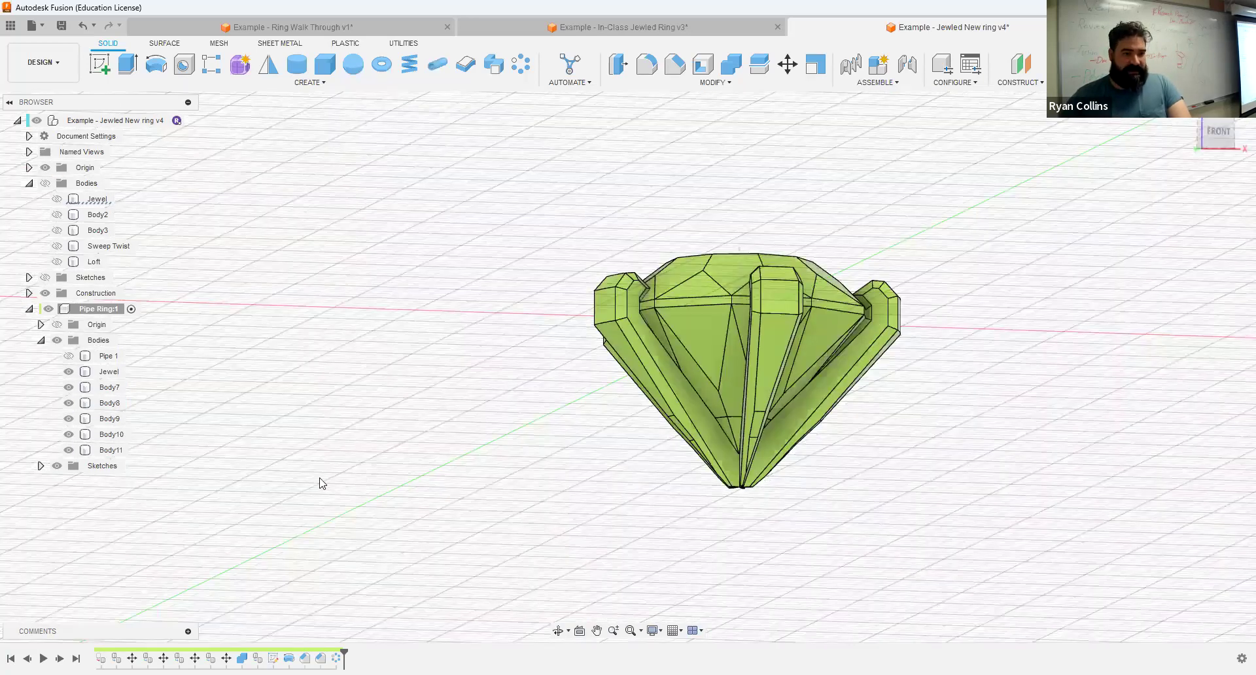
Step: Hide the Jewel body inside the Pipe Ring component
left_click(98, 371)
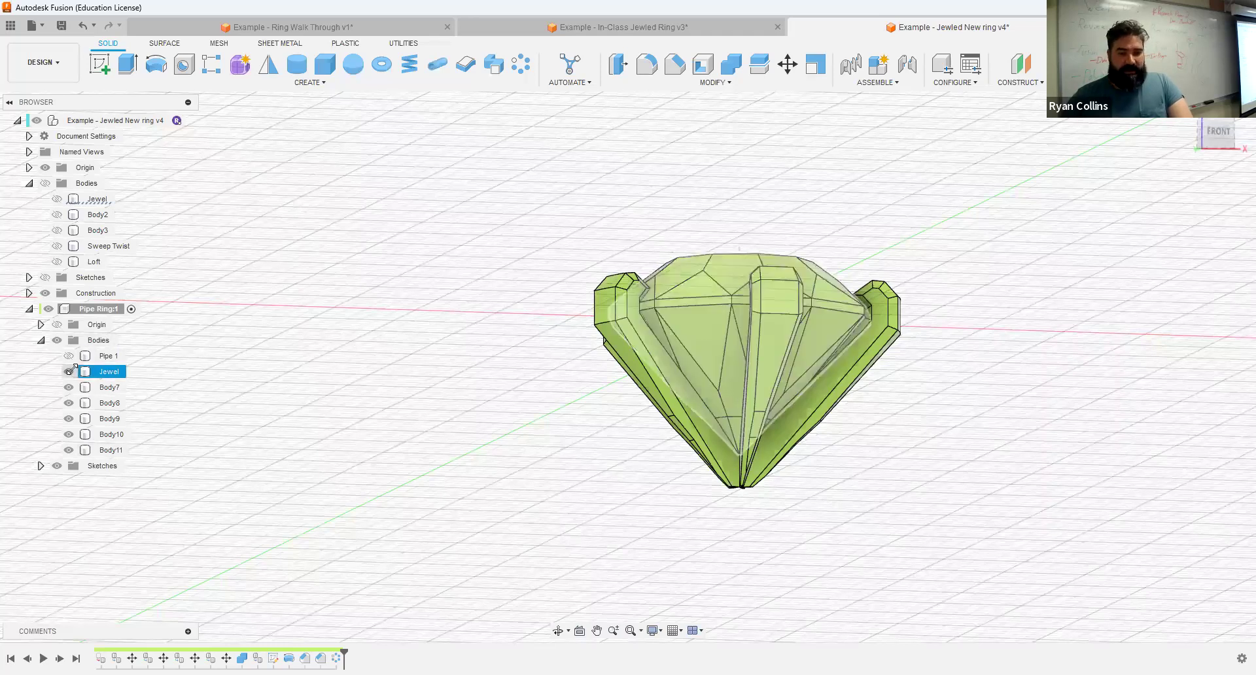
key("v")
middle_click_drag(754, 445, 756, 422, "shift")
scroll(493, 356, "up", 3)
middle_click_drag(493, 355, 332, 206)
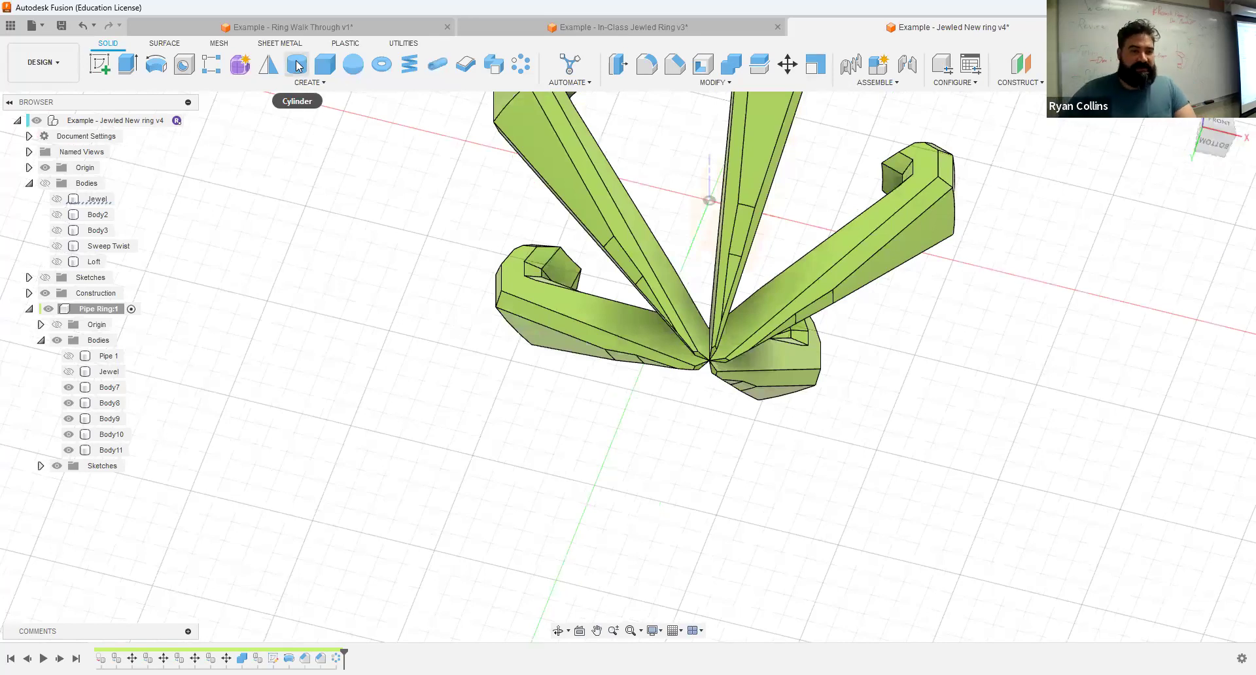
Step: Place a cylinder with a 3 mm diameter on the horizontal plane, centred where the five prongs meet at their lower tips
left_click(745, 389)
scroll(716, 359, "up", 3)
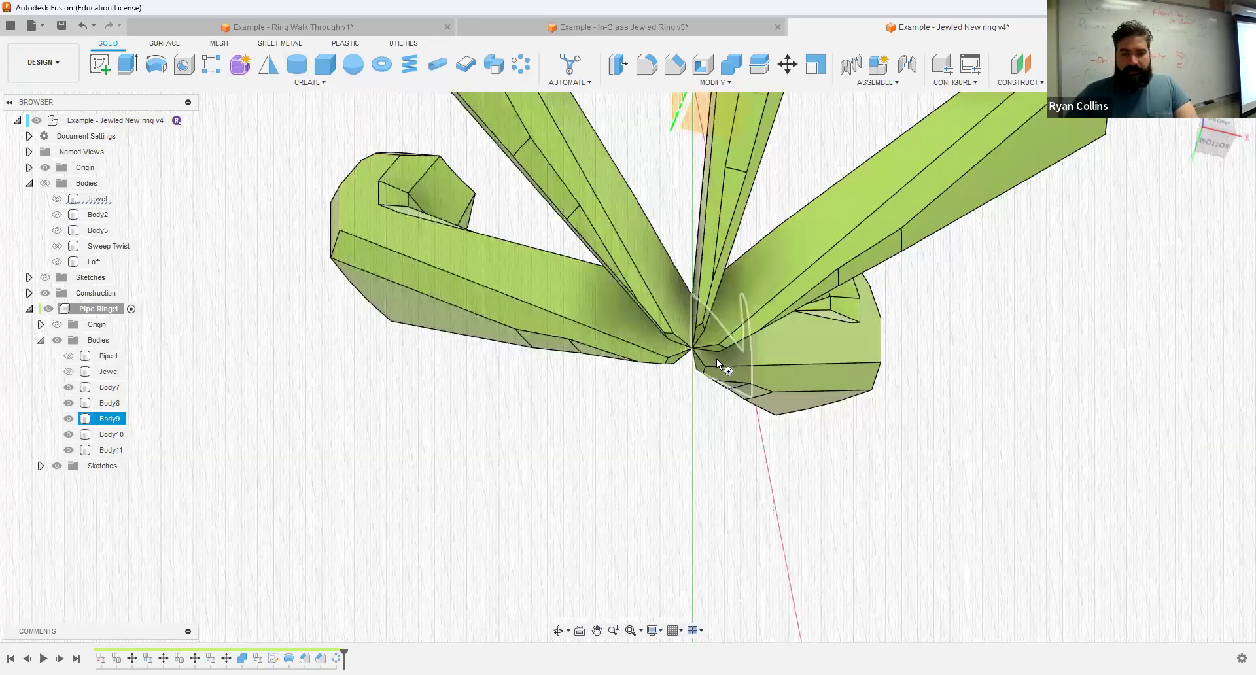
left_click(712, 347)
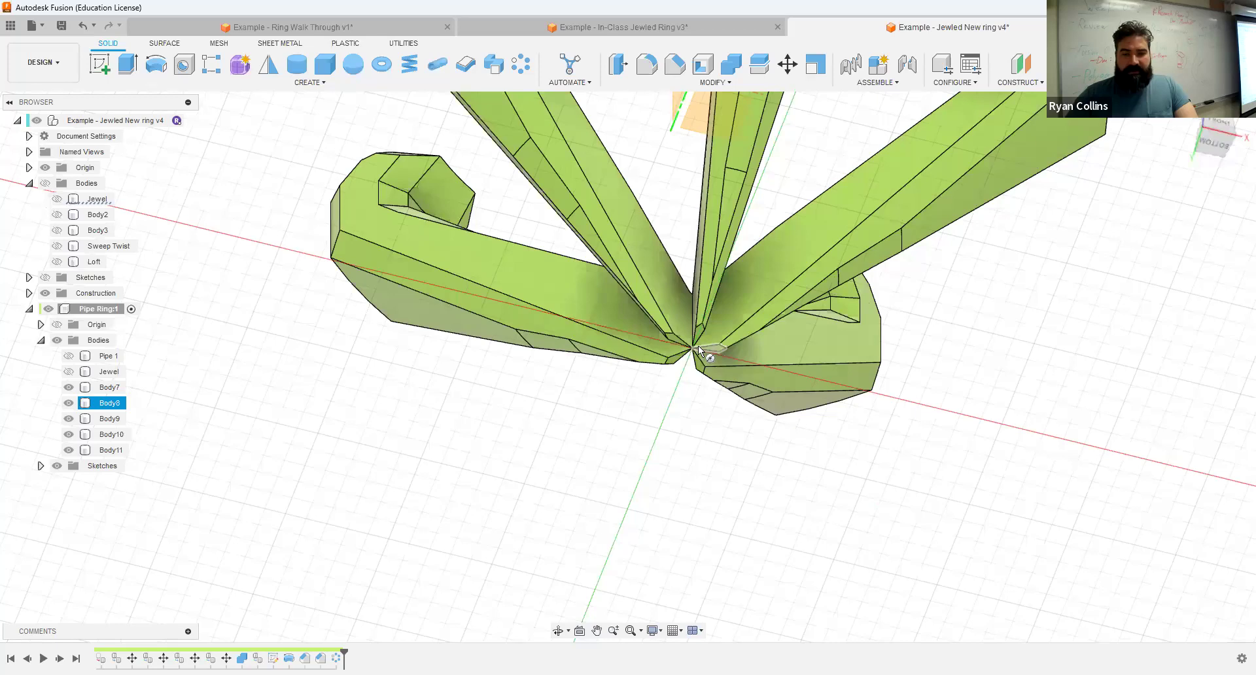
left_click(692, 350)
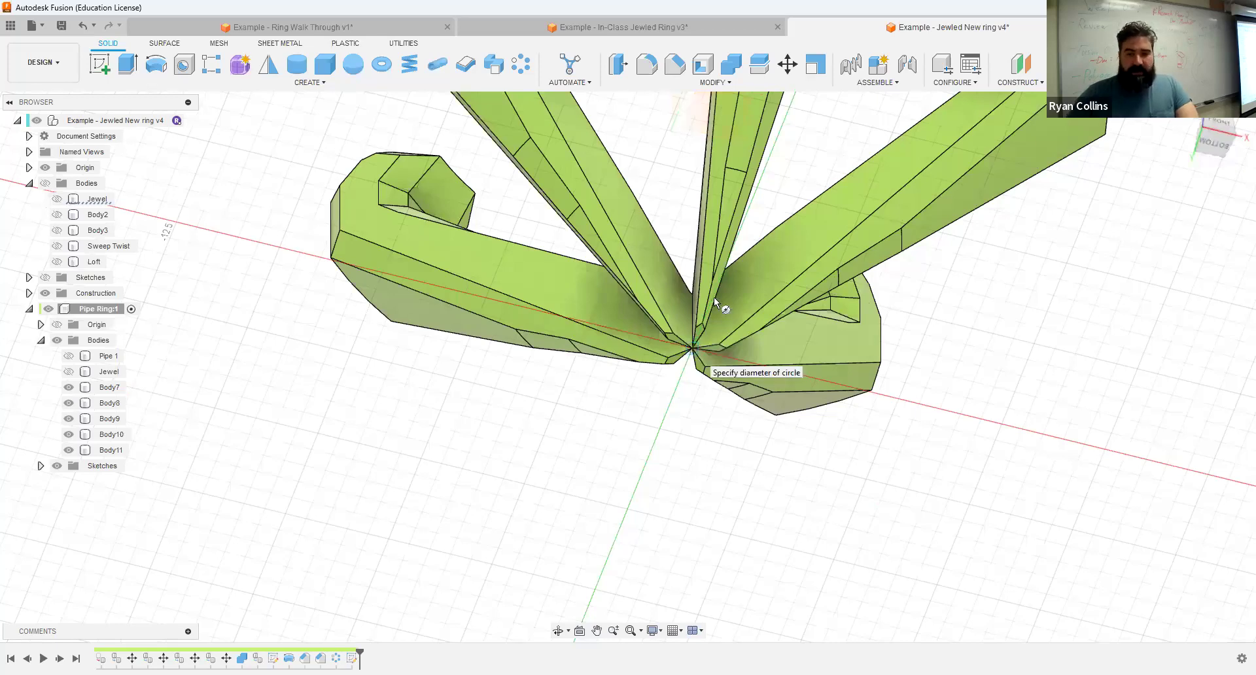
middle_click_drag(713, 297, 706, 258, "shift")
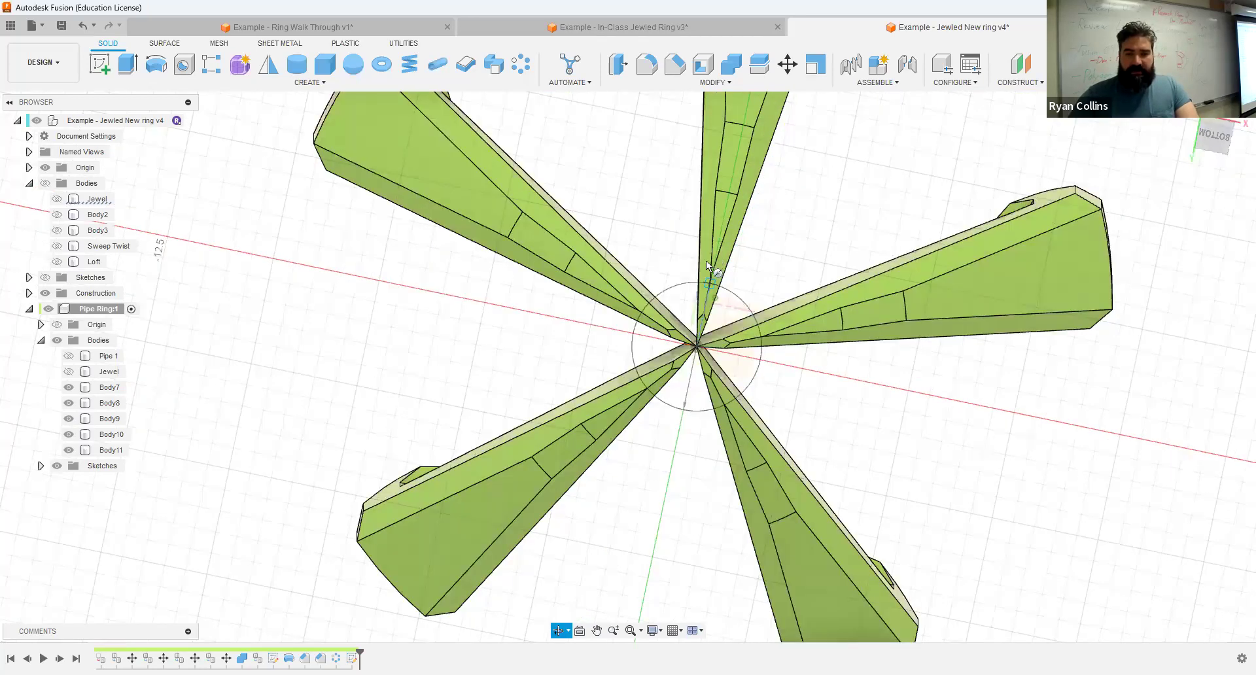
type("3")
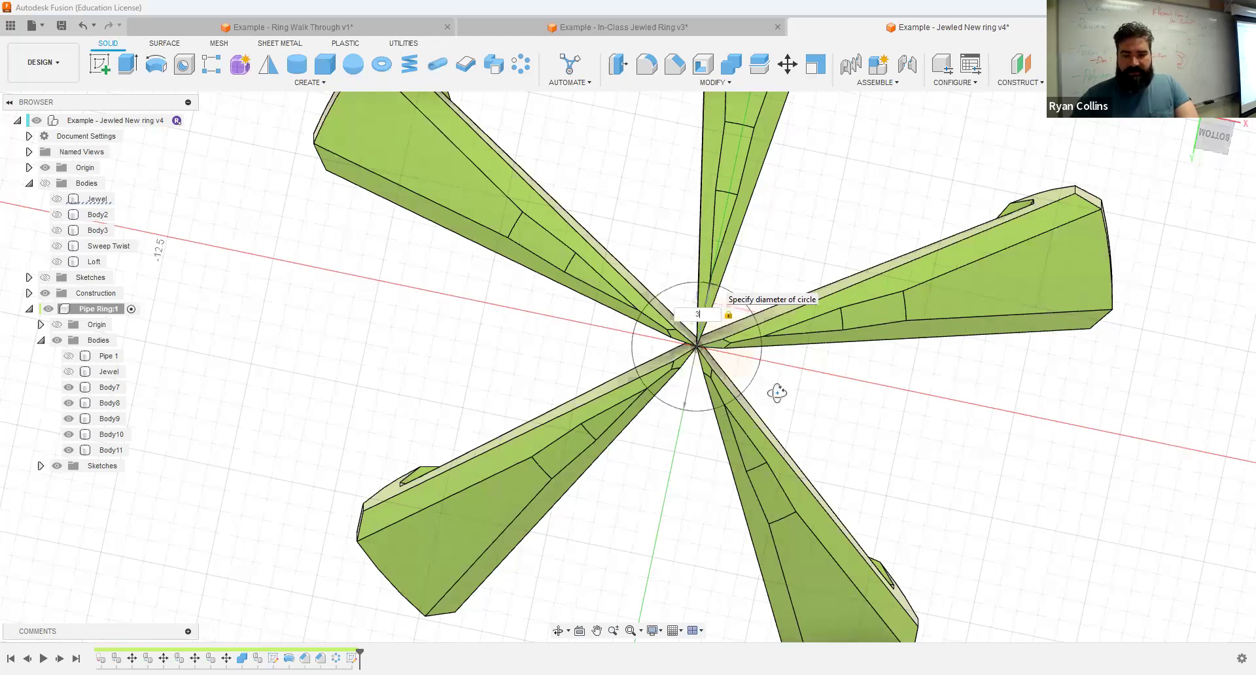
key("Return")
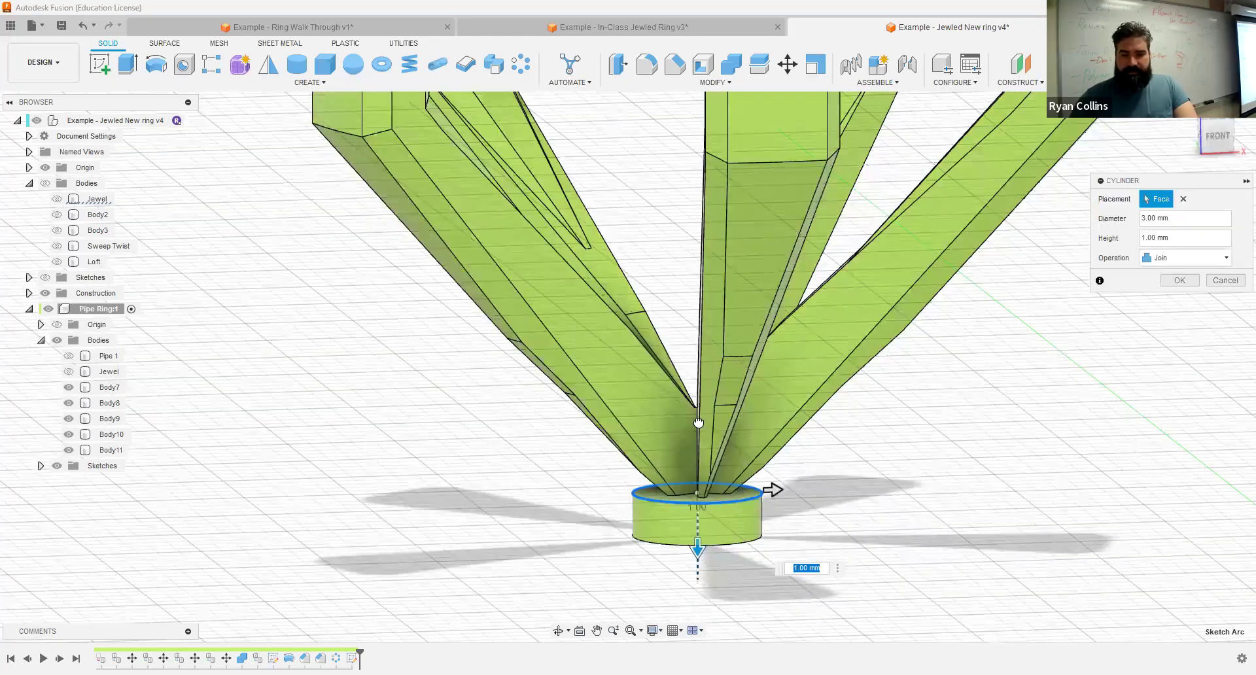
Step: Extend the cylinder upward into the prongs with a height of -3 mm and create it with the Join operation
left_click_drag(698, 394, 696, 354)
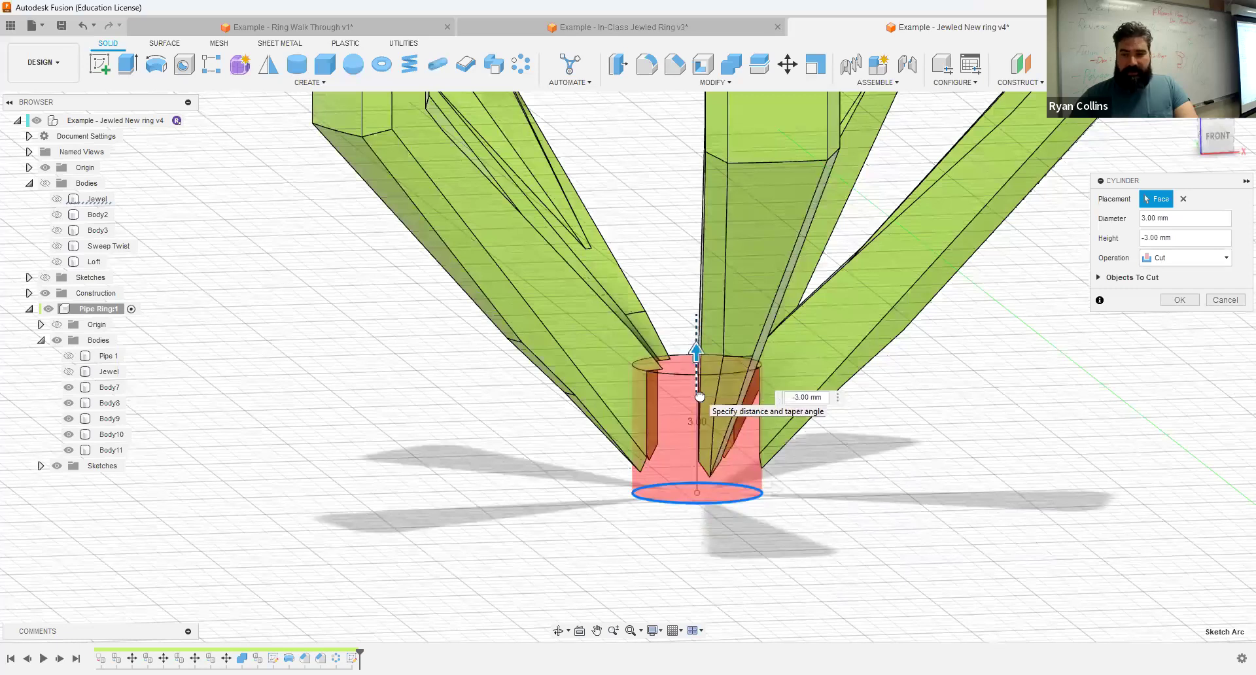
left_click(1187, 258)
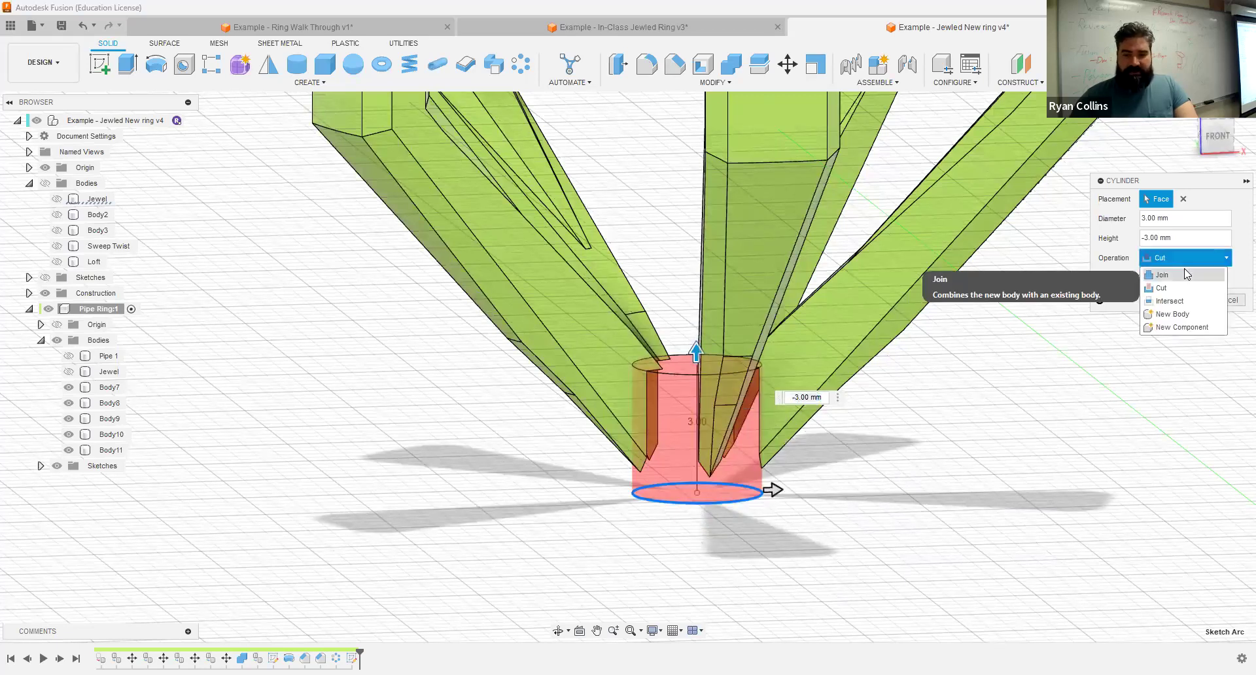
left_click(1187, 274)
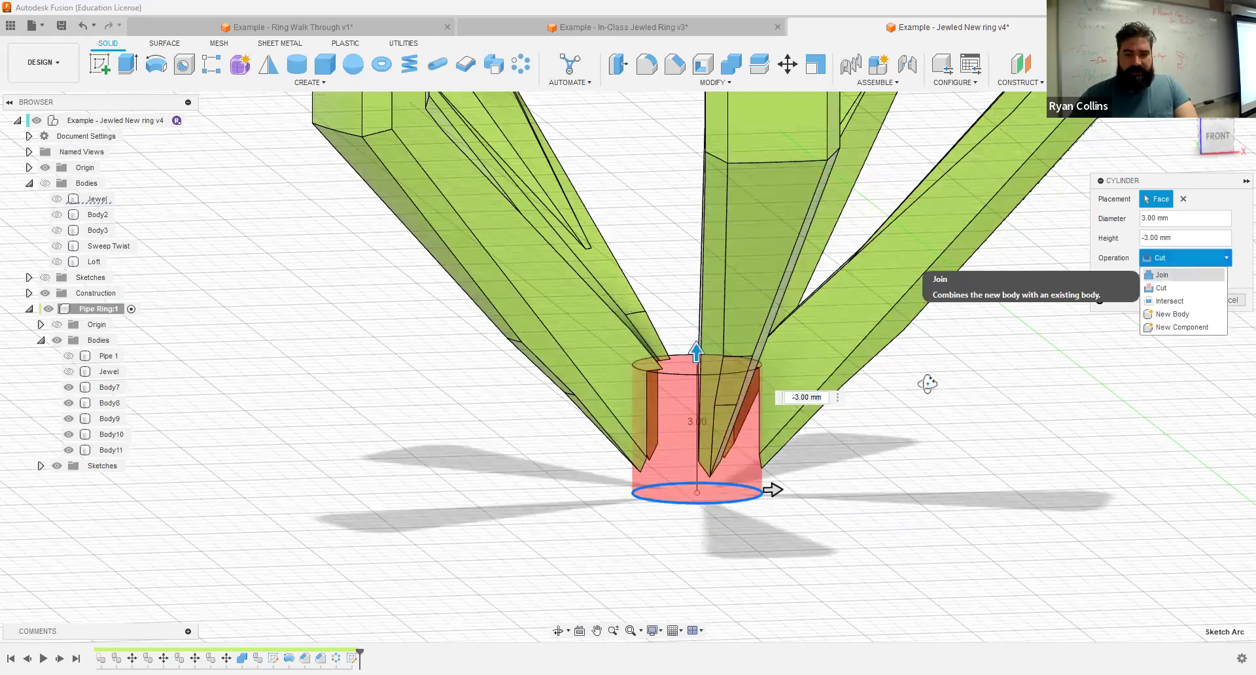
middle_click_drag(875, 406, 928, 389, "shift")
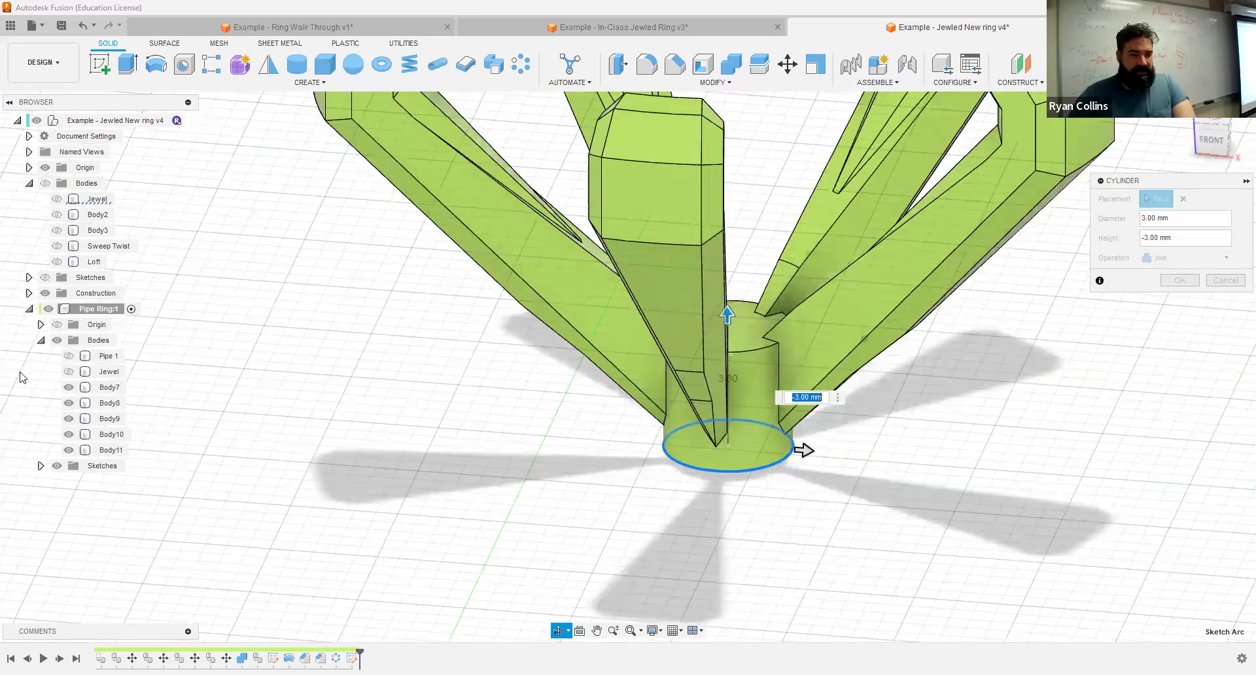
left_click(1179, 280)
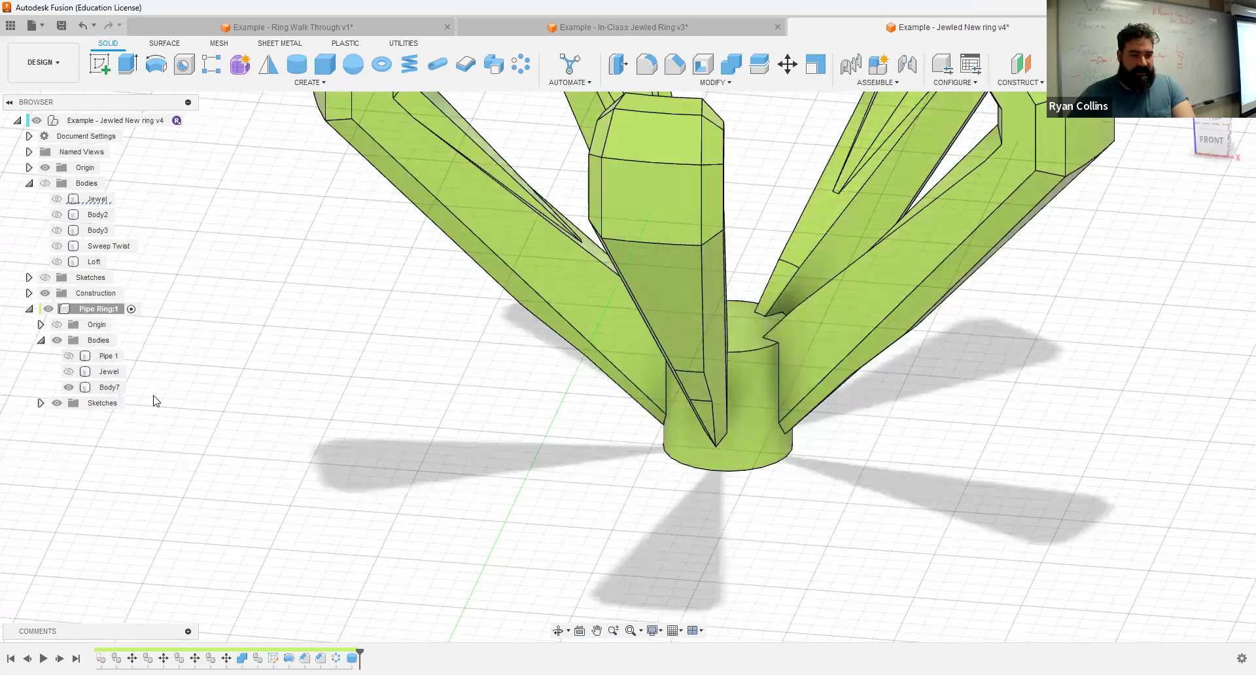
Step: Rename the joined prong body in the Pipe Ring component as Setting
double_click(104, 387)
type("Se")
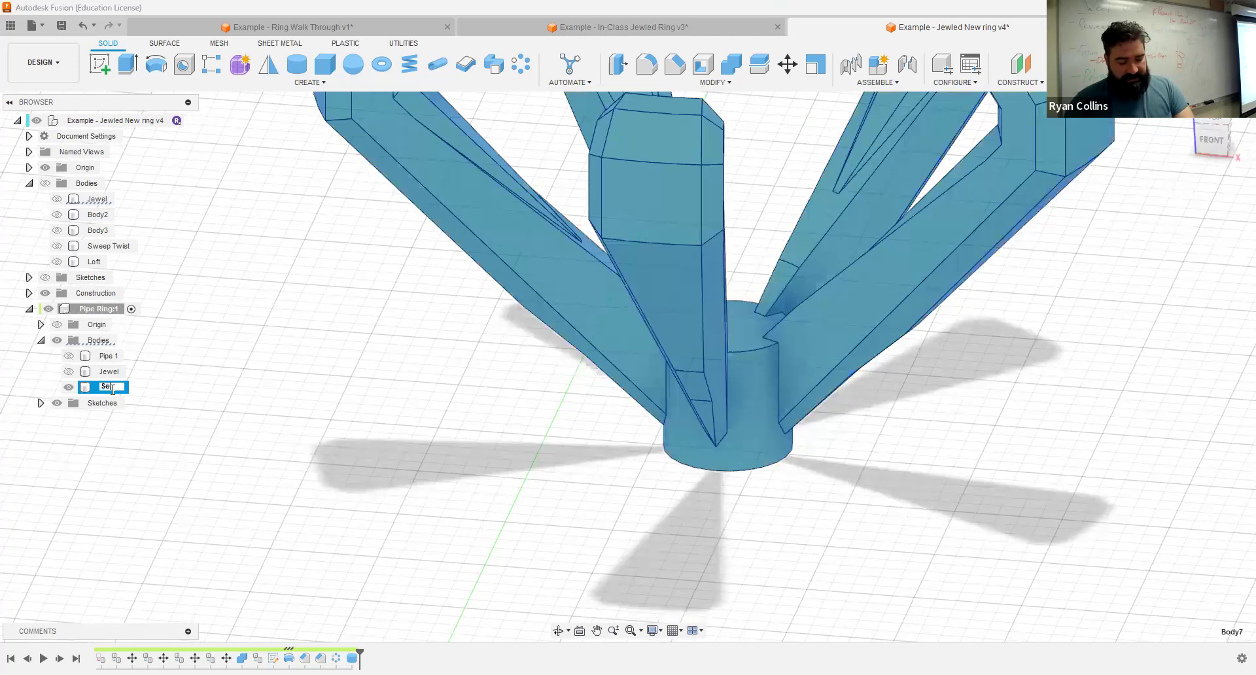
type("tting")
key("Return")
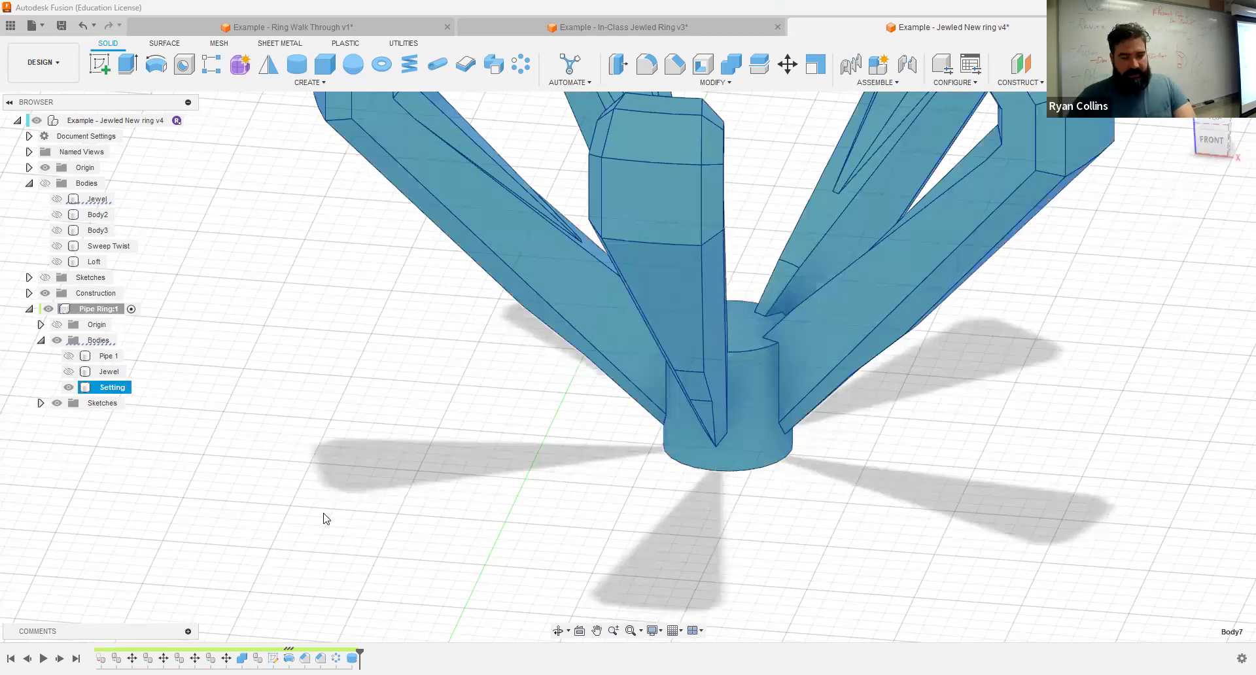
Step: Save the design with the version description Setting
key("ctrl+s")
type("Setting")
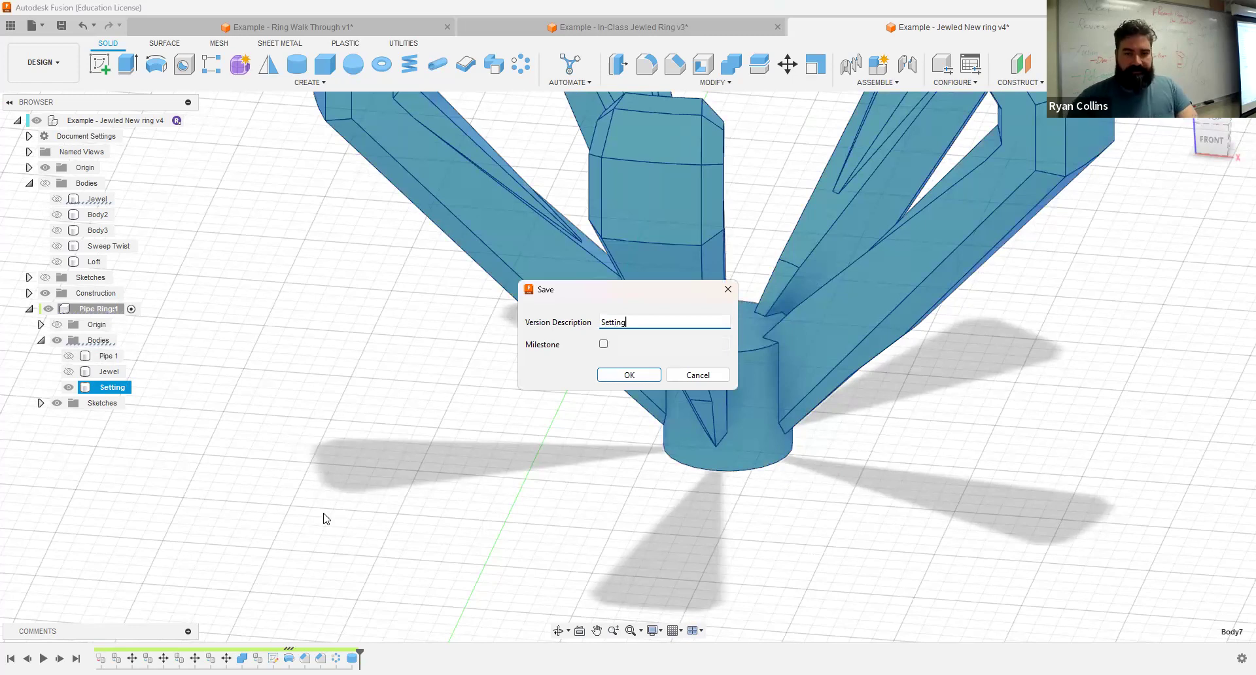
key("Return")
left_click(822, 457)
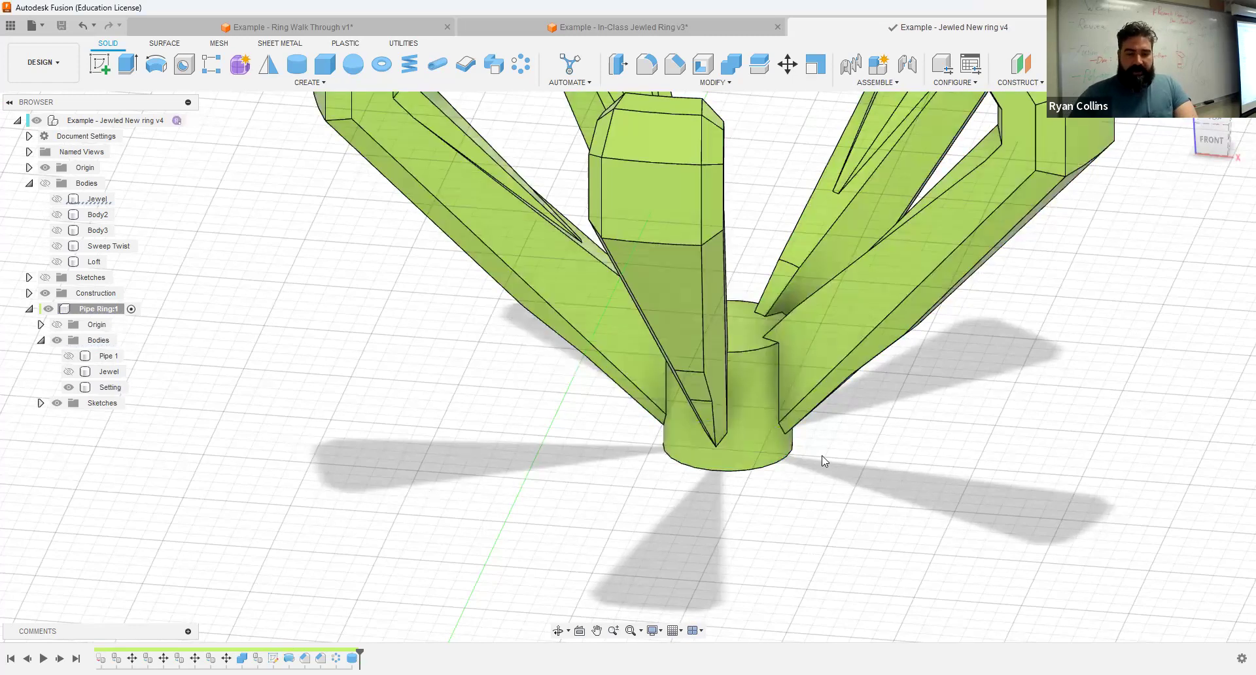
Step: Chamfer the upper face of the central cylinder between the prongs by an equal distance of 0.1 mm
middle_click_drag(865, 484, 900, 472, "shift")
middle_click_drag(890, 90, 682, 73, "shift")
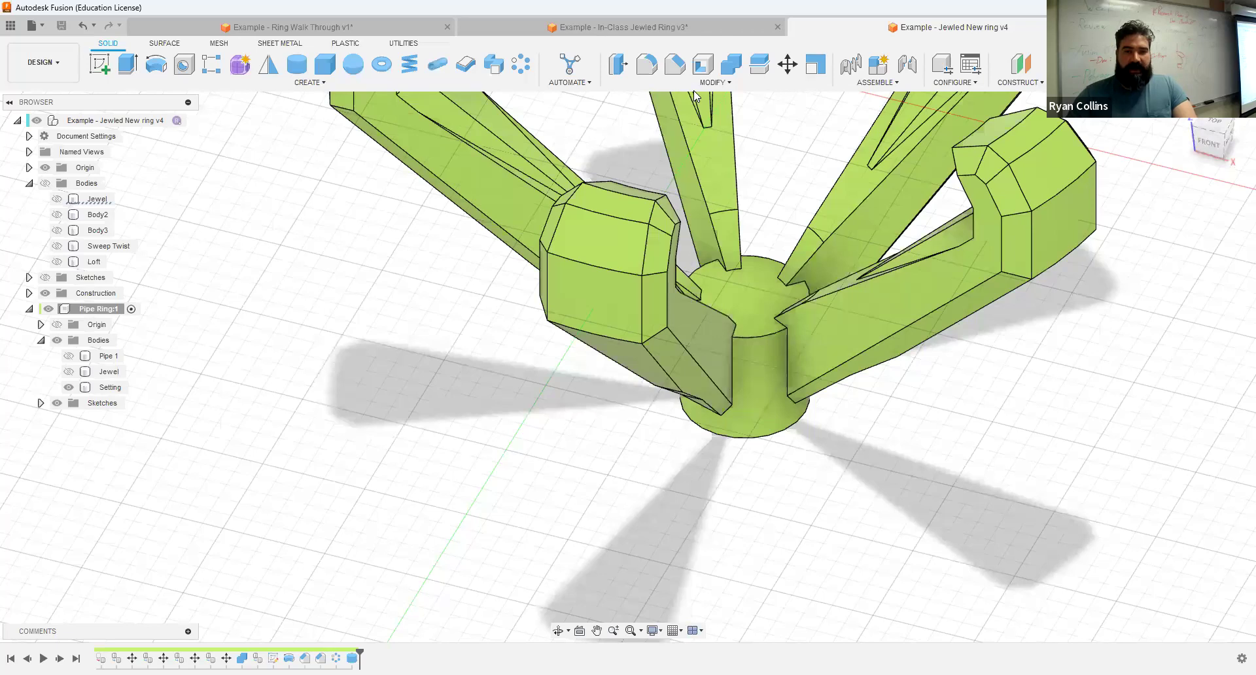
left_click(680, 71)
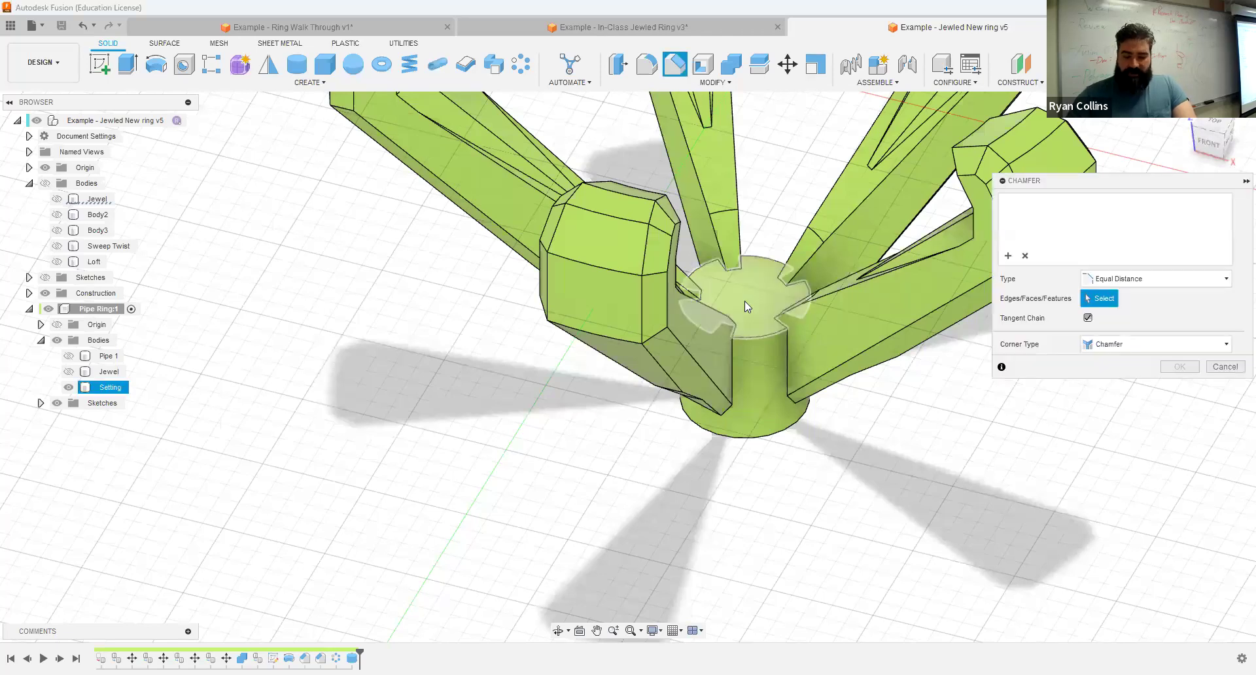
left_click(744, 301)
type("1")
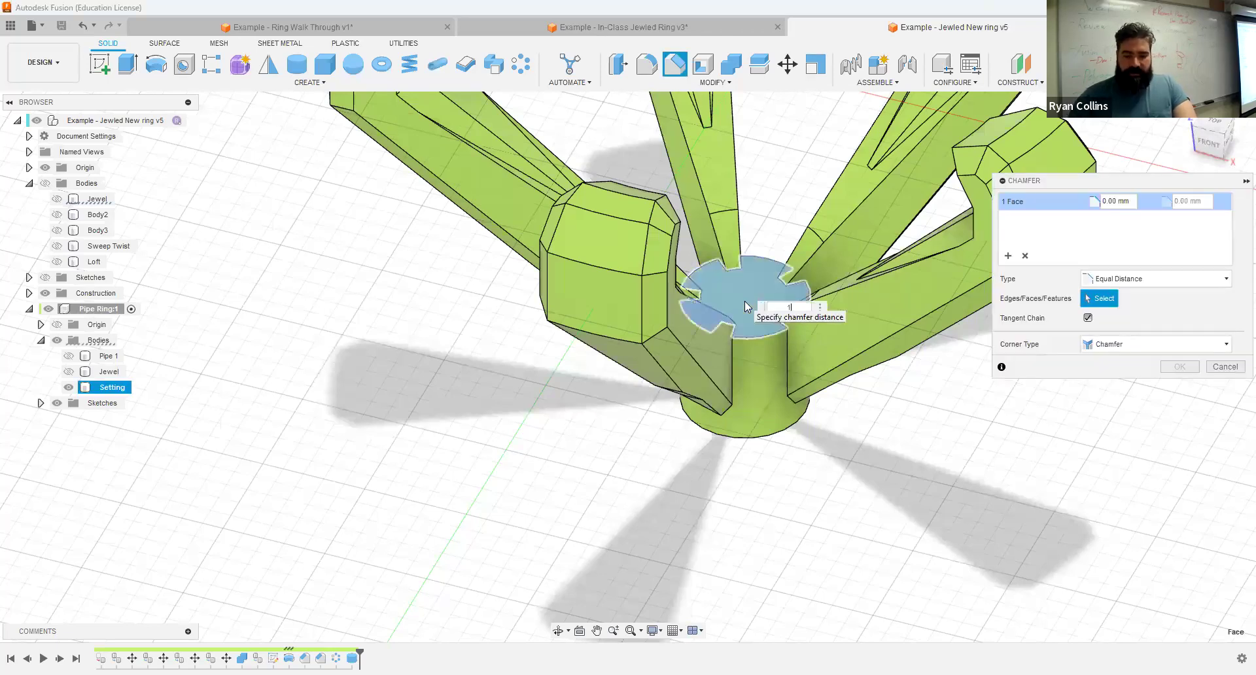
type(".5")
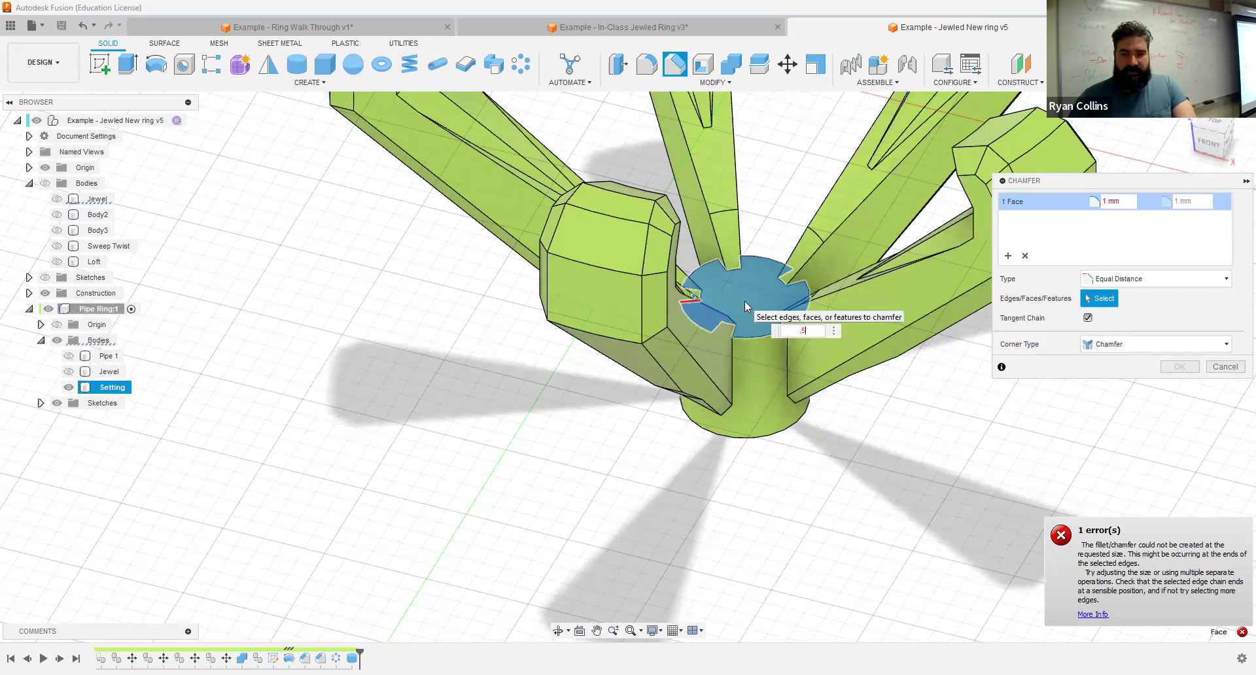
type(".1")
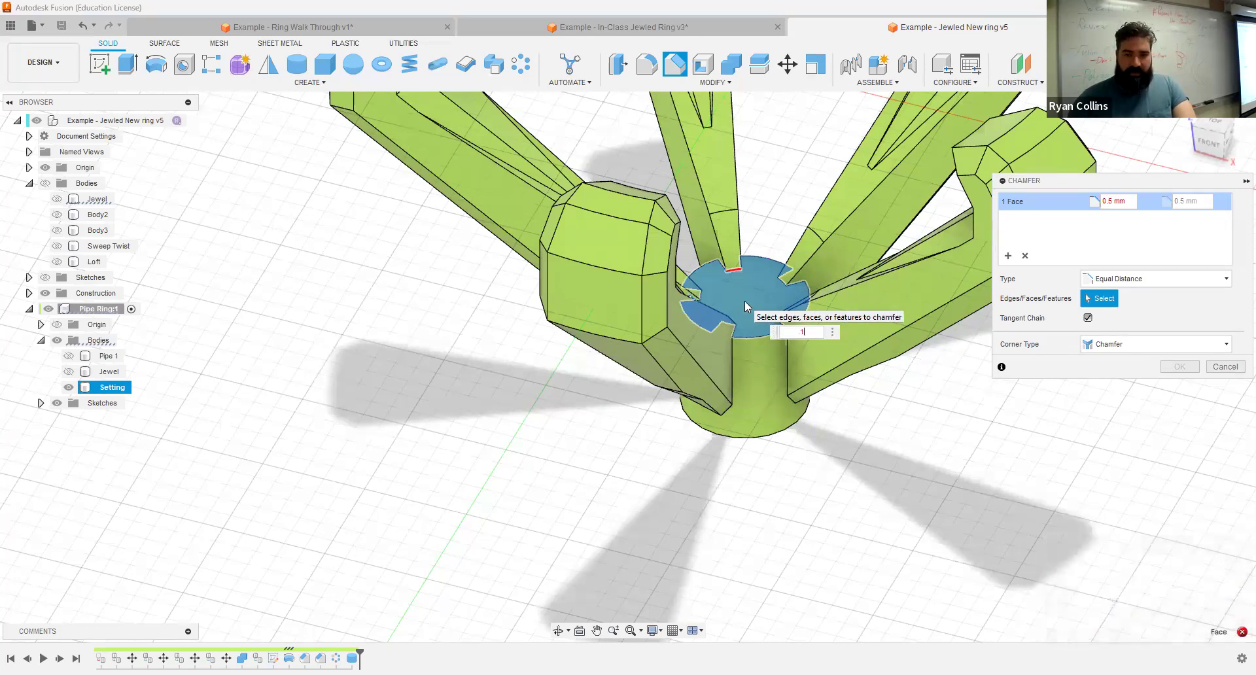
middle_click_drag(771, 406, 841, 388, "shift")
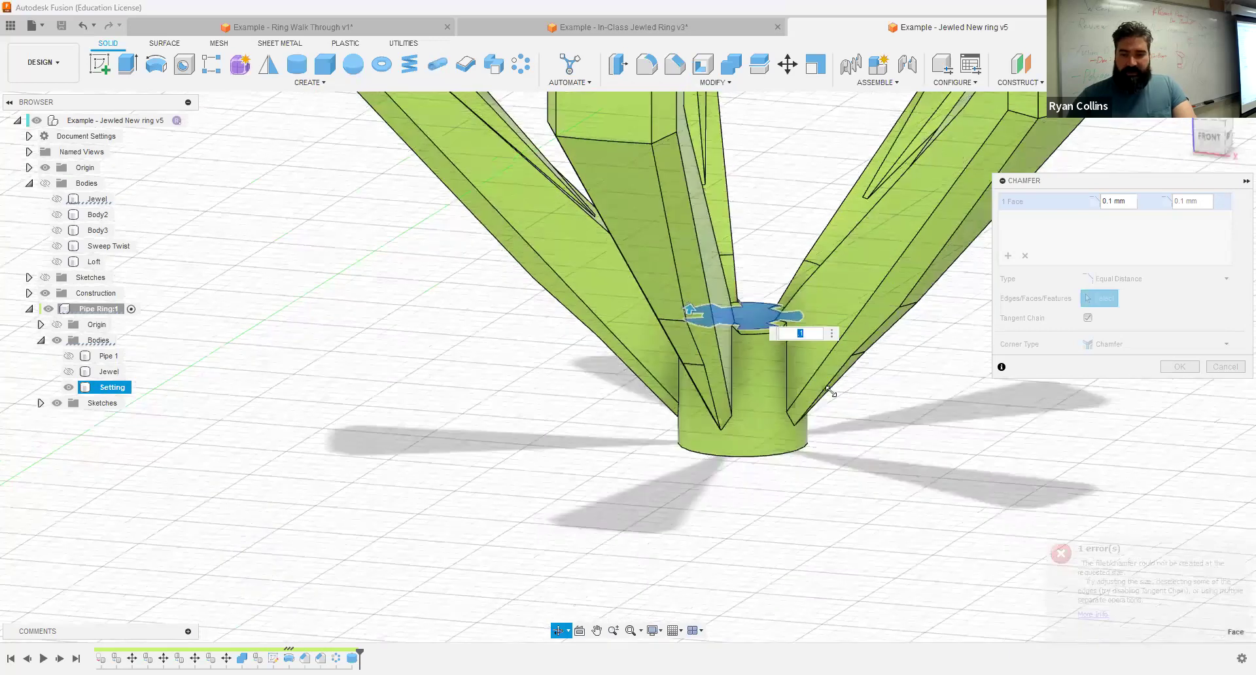
key("Return")
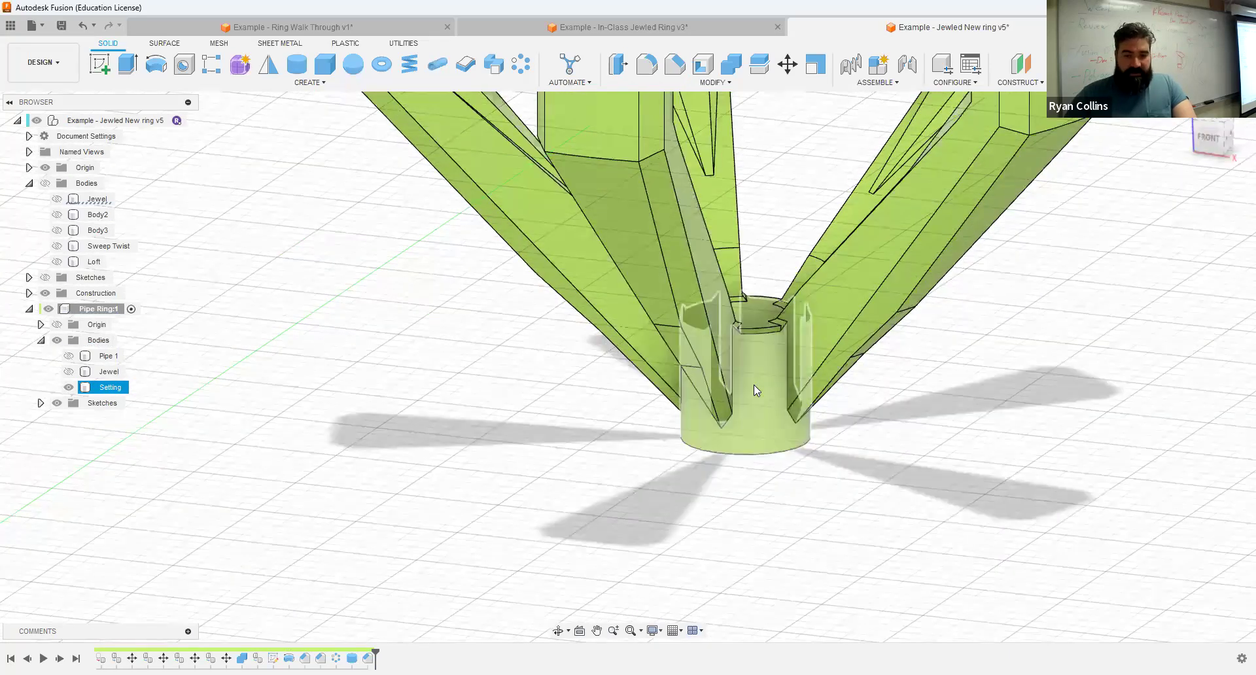
left_click(835, 432)
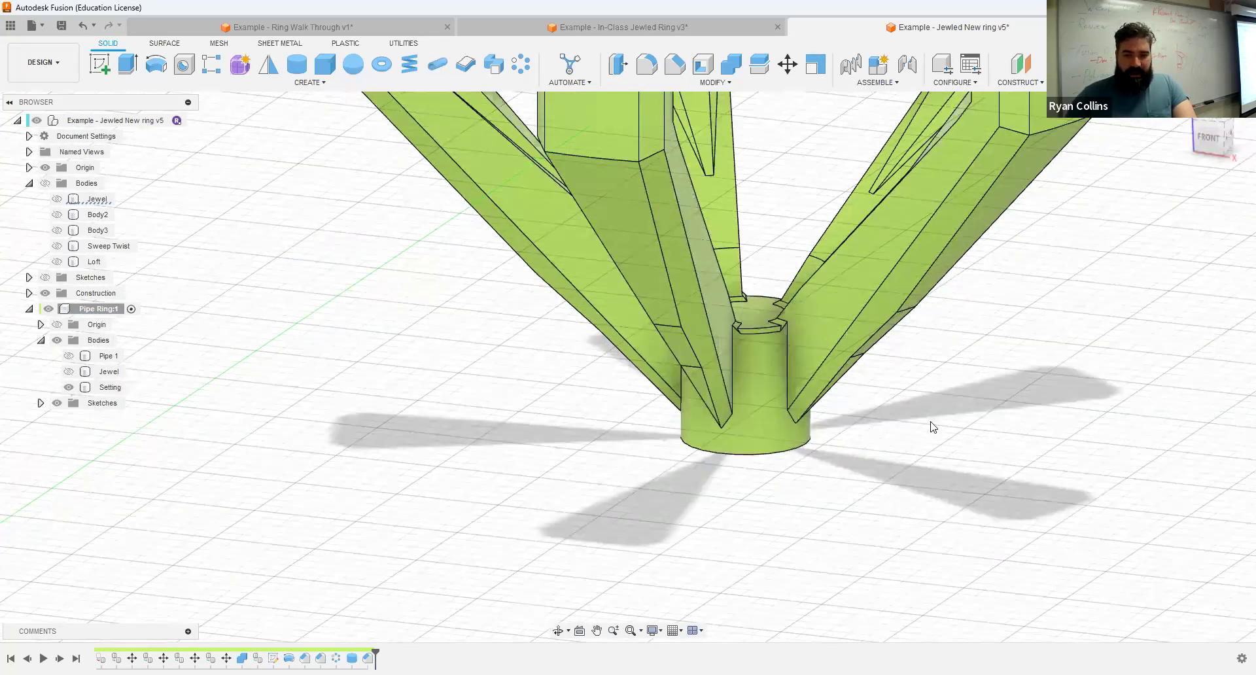
Step: Show the Jewel body of the Pipe Ring component inside the setting
middle_click_drag(867, 426, 905, 465, "shift")
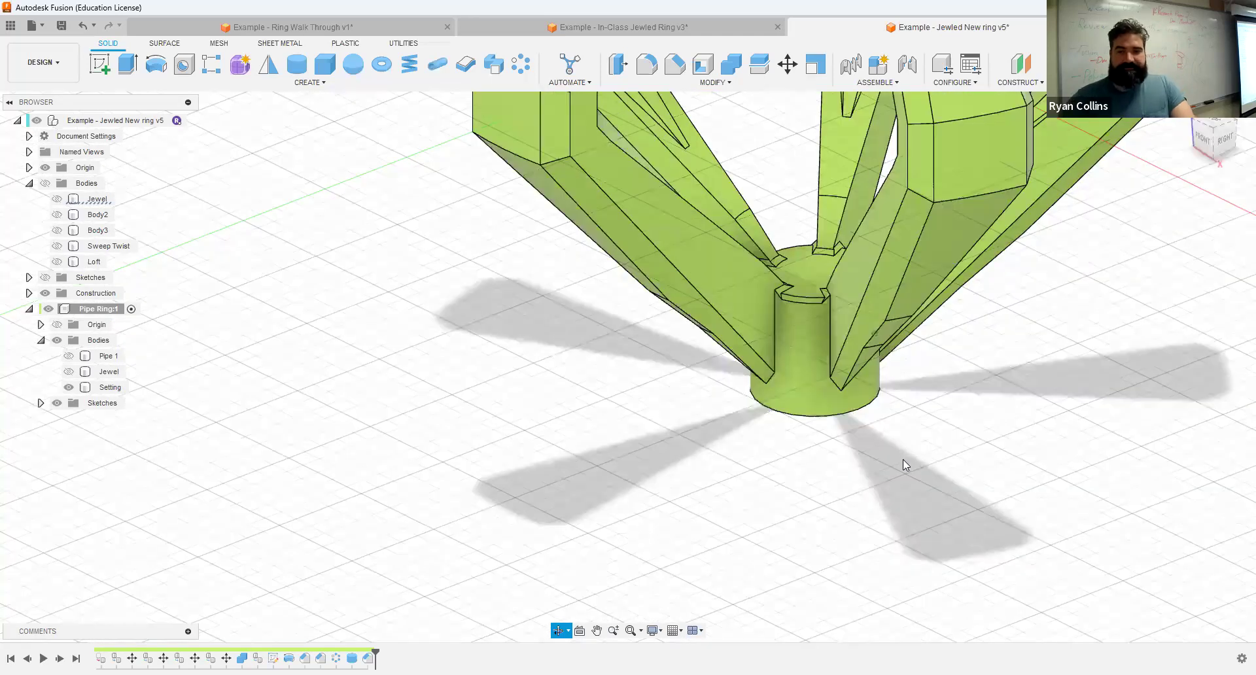
scroll(905, 463, "down", 4)
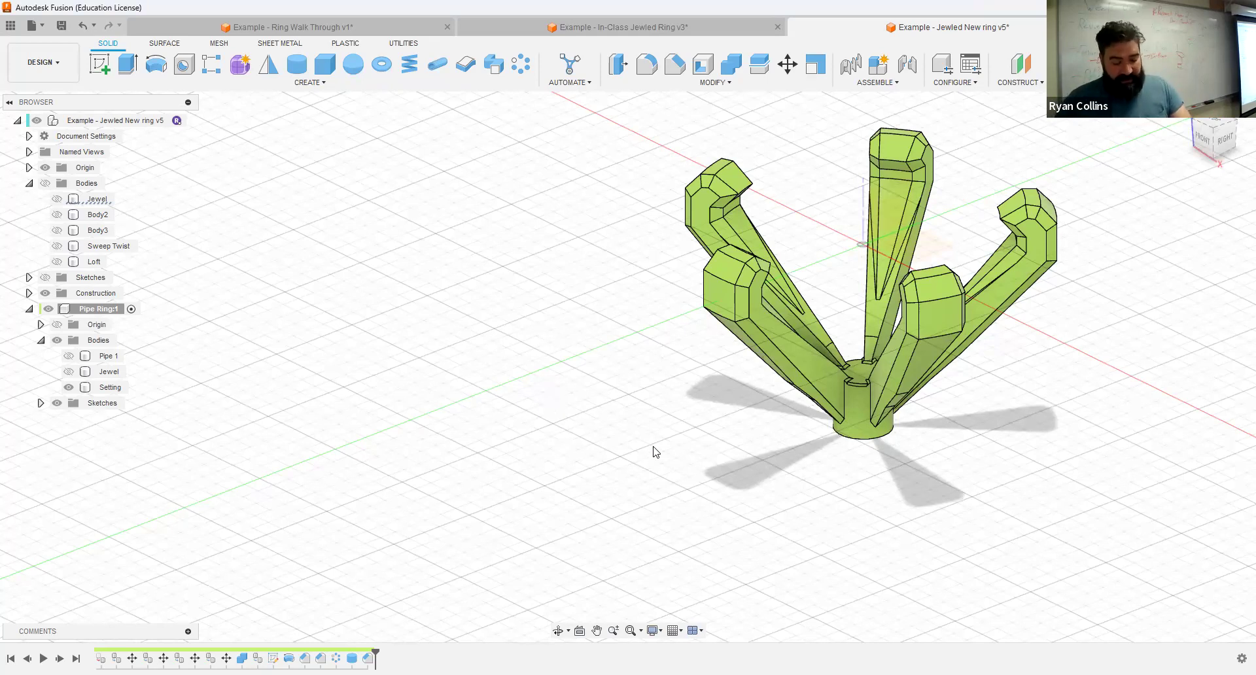
middle_click_drag(855, 438, 825, 445)
key("F6")
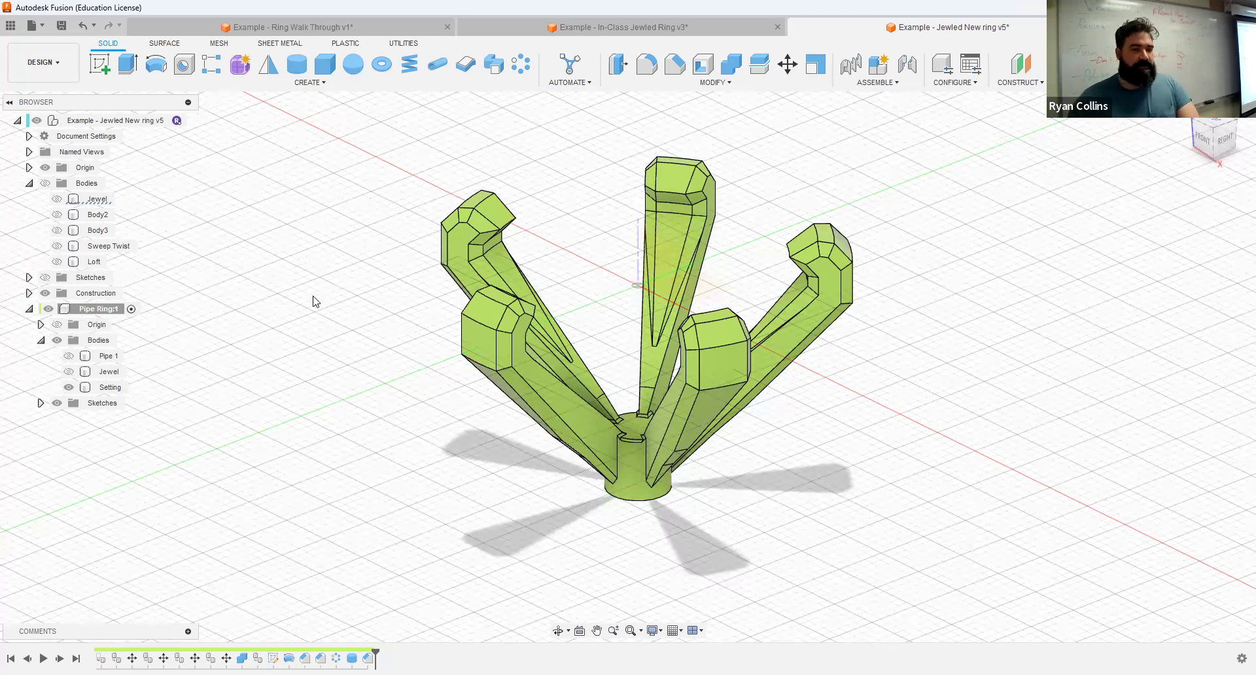
left_click(68, 372)
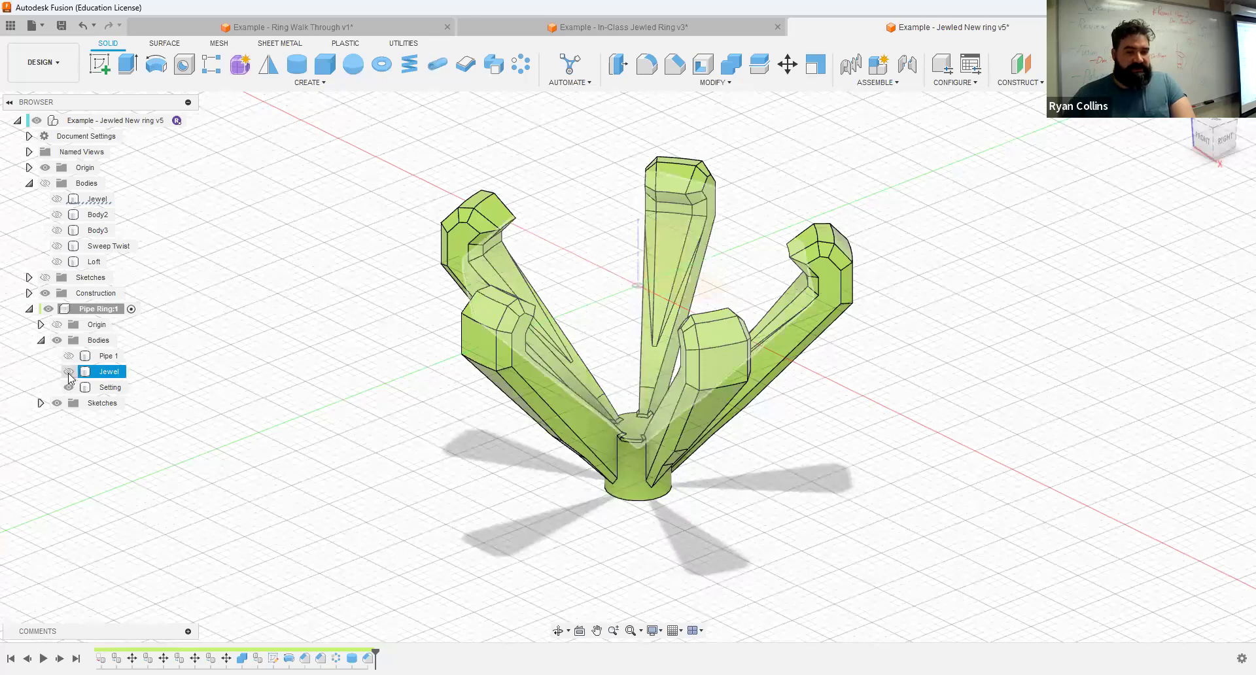
left_click(68, 372)
middle_click_drag(723, 481, 837, 446, "shift")
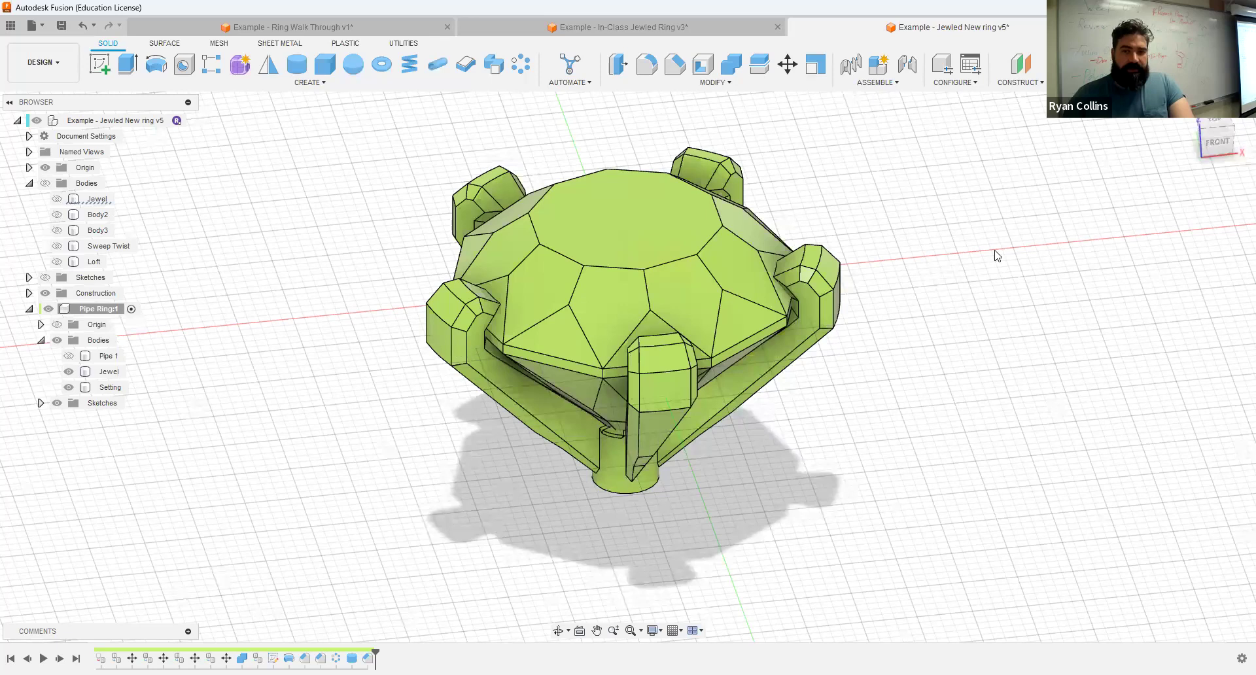
Step: Combine with the Cut operation, using Setting as the target and Jewel as the tool body, with Keep Tools enabled
left_click(733, 69)
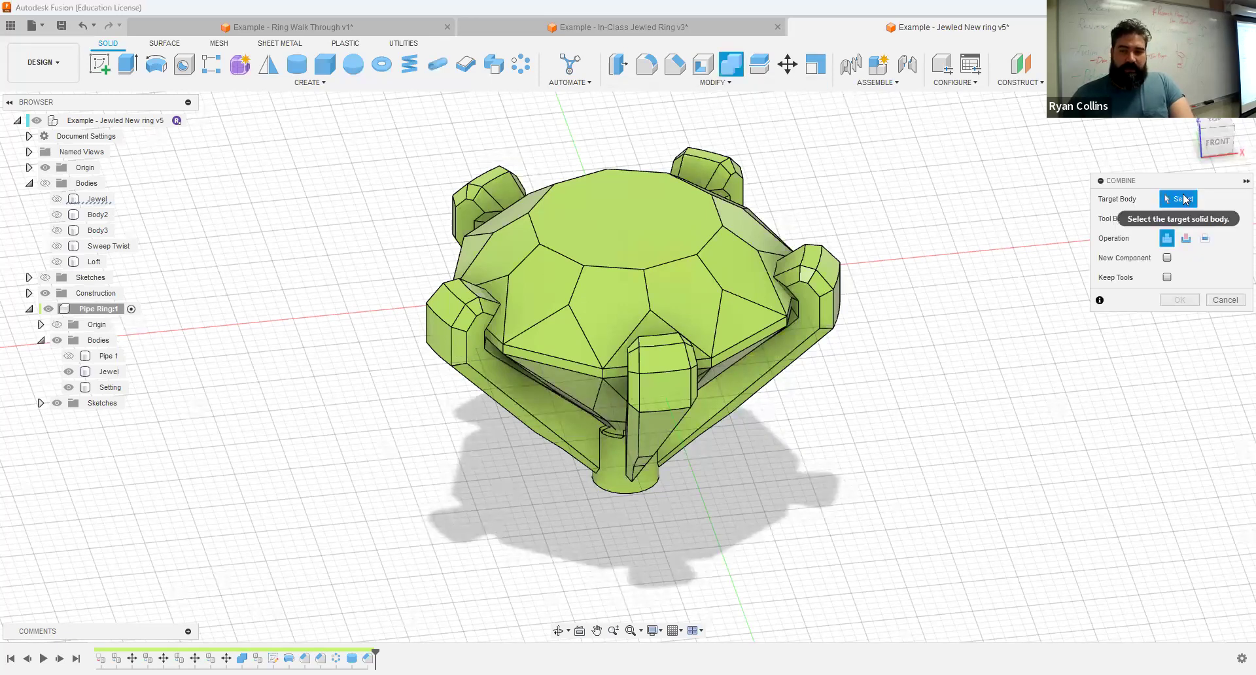
left_click(824, 283)
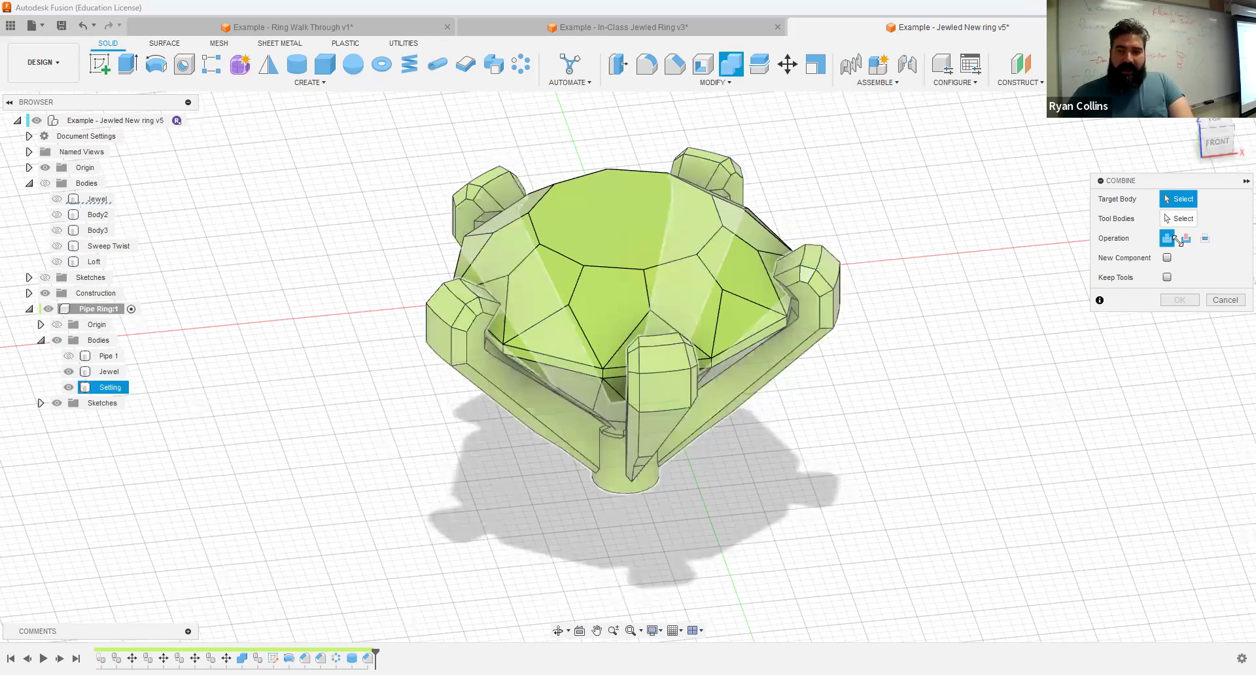
left_click(691, 211)
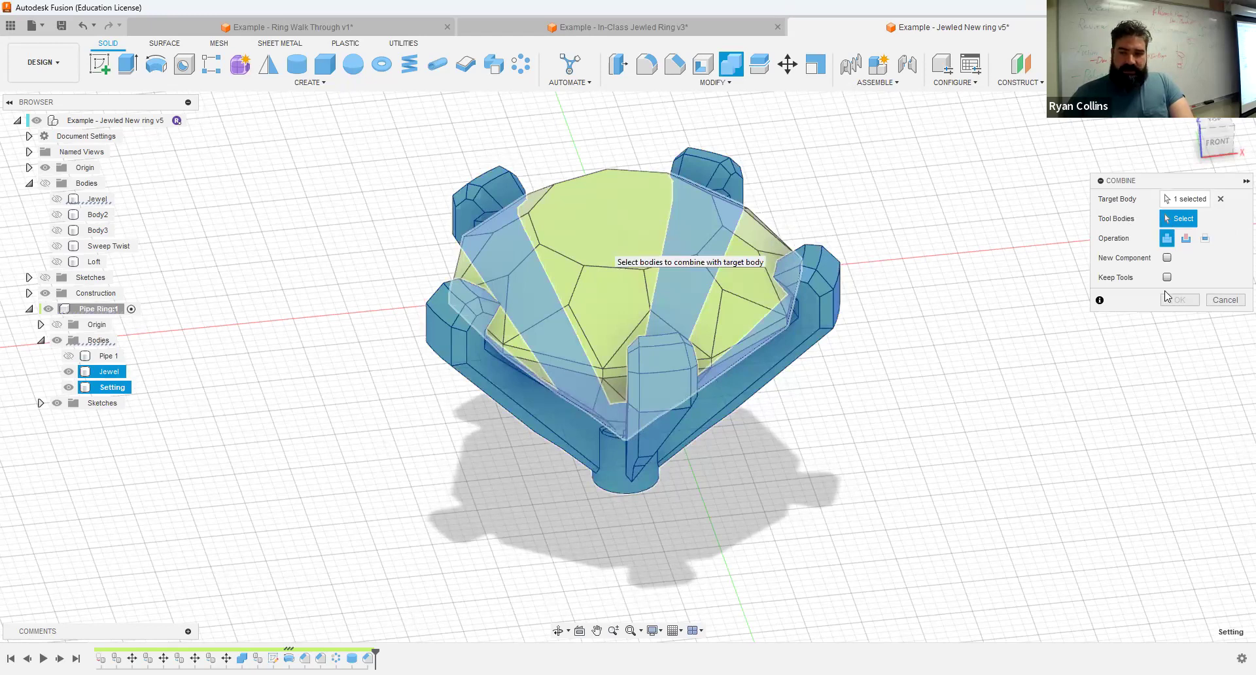
left_click(1186, 241)
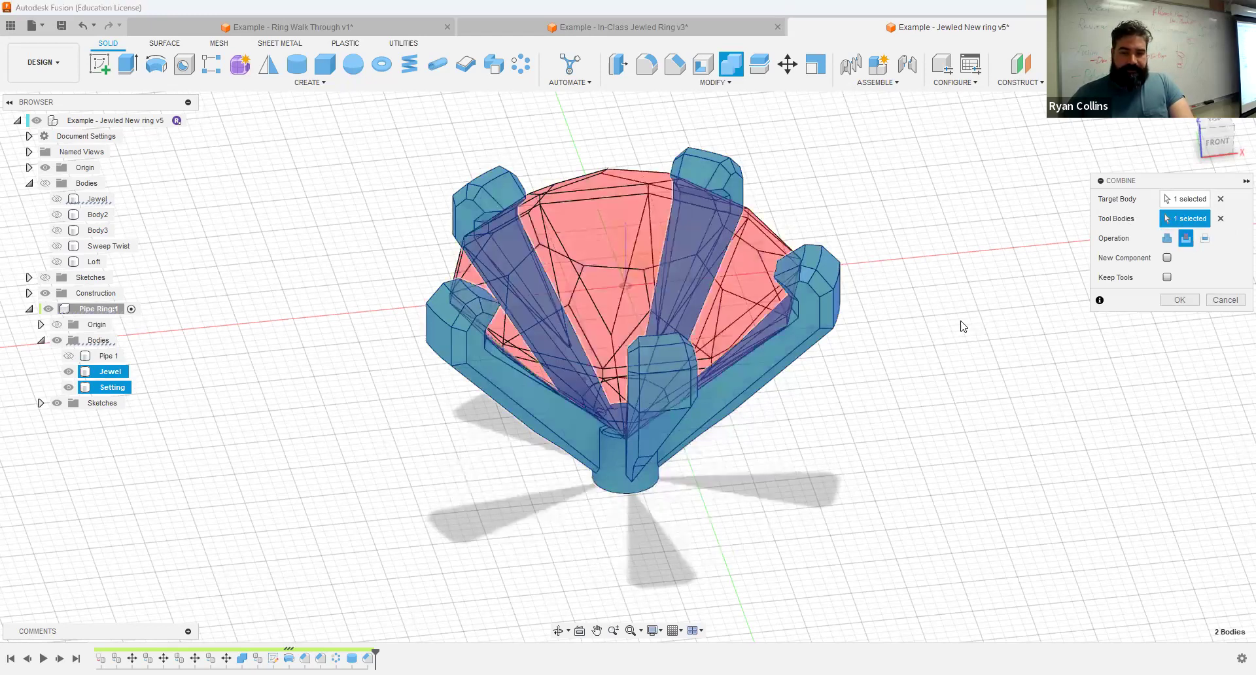
left_click(1167, 277)
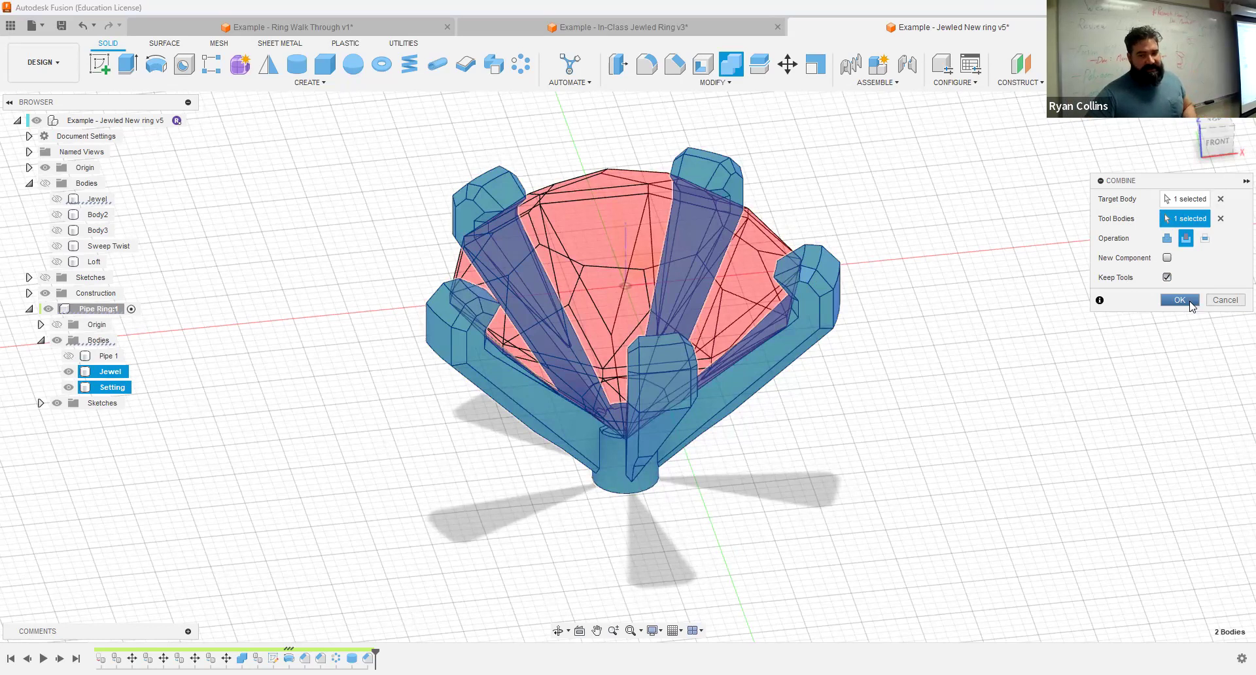
left_click(1180, 300)
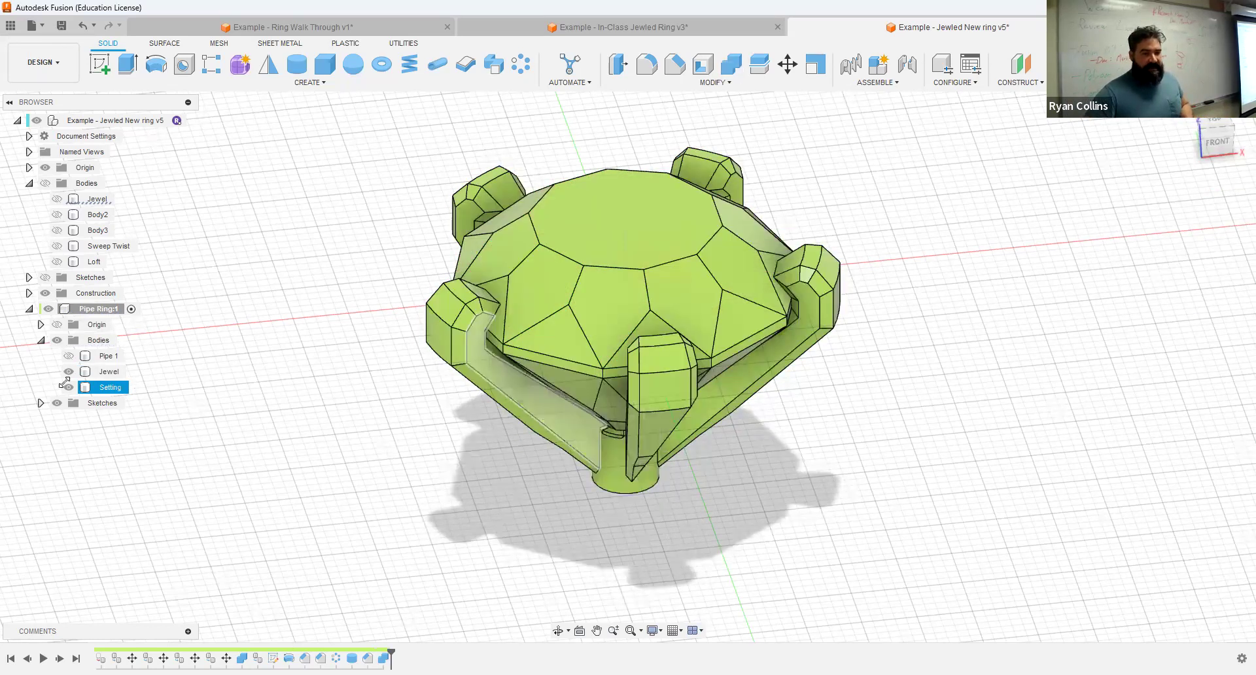
Step: Hide the Jewel body to inspect the cut in the prongs, and show it again in the setting
key("v")
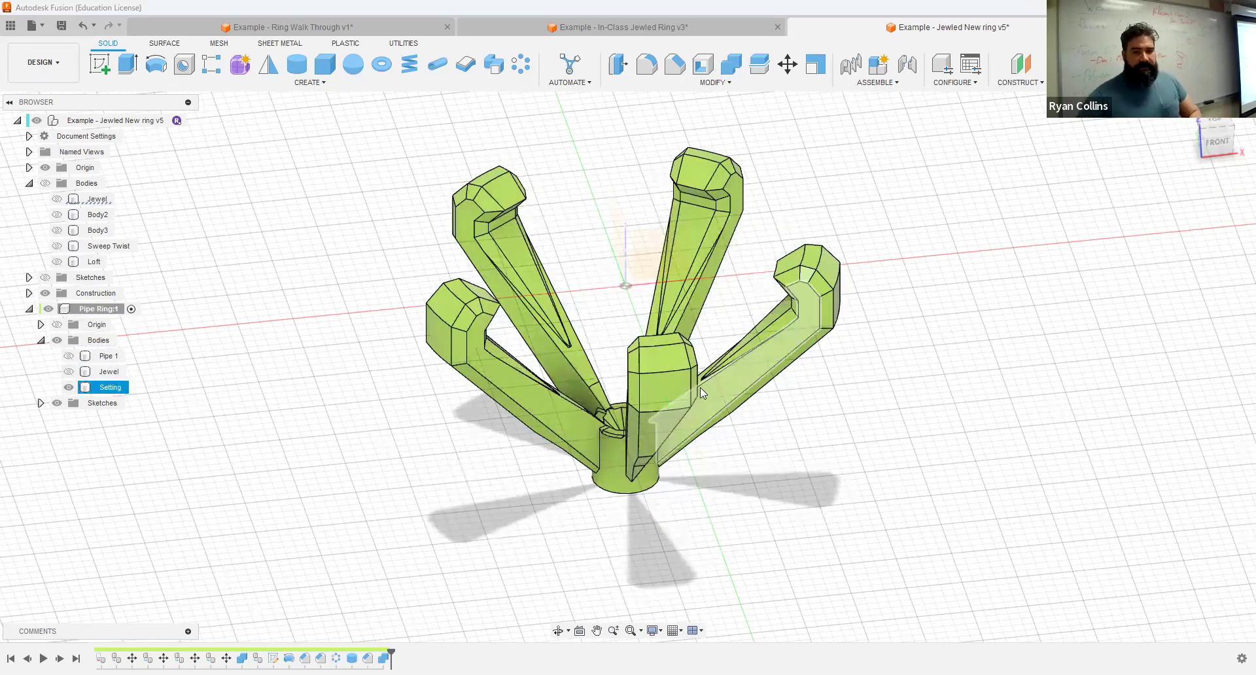
middle_click_drag(756, 412, 847, 400, "shift")
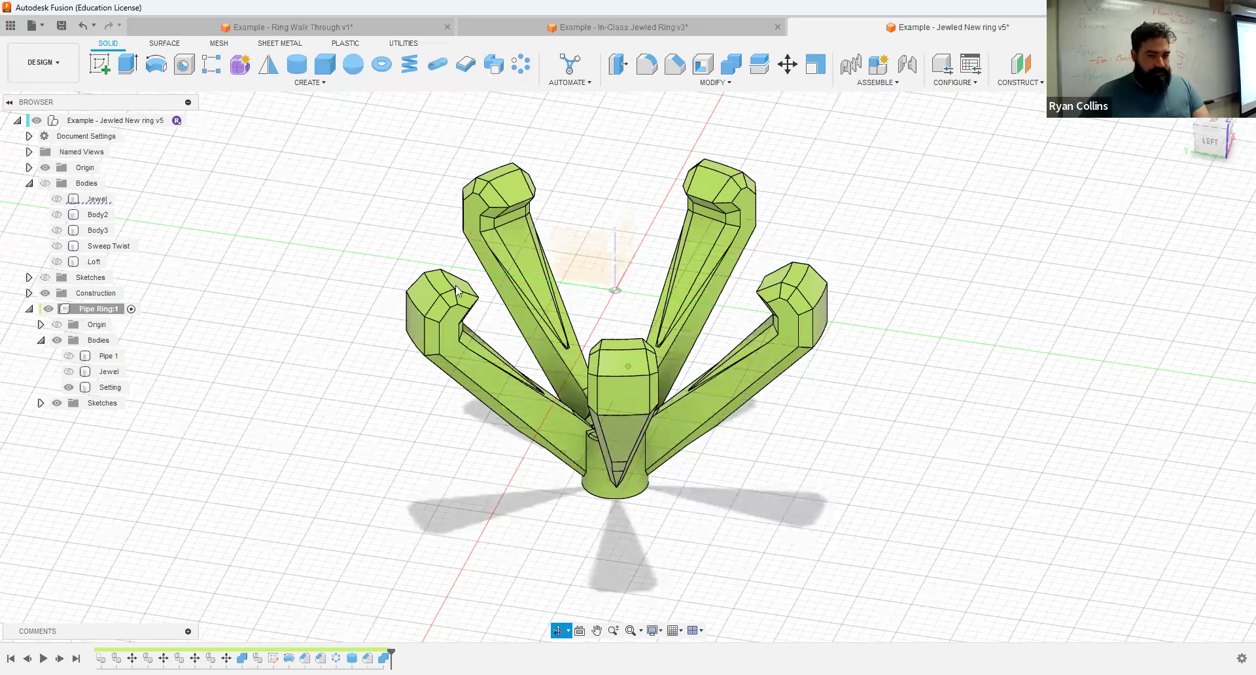
left_click(68, 356)
left_click(68, 356)
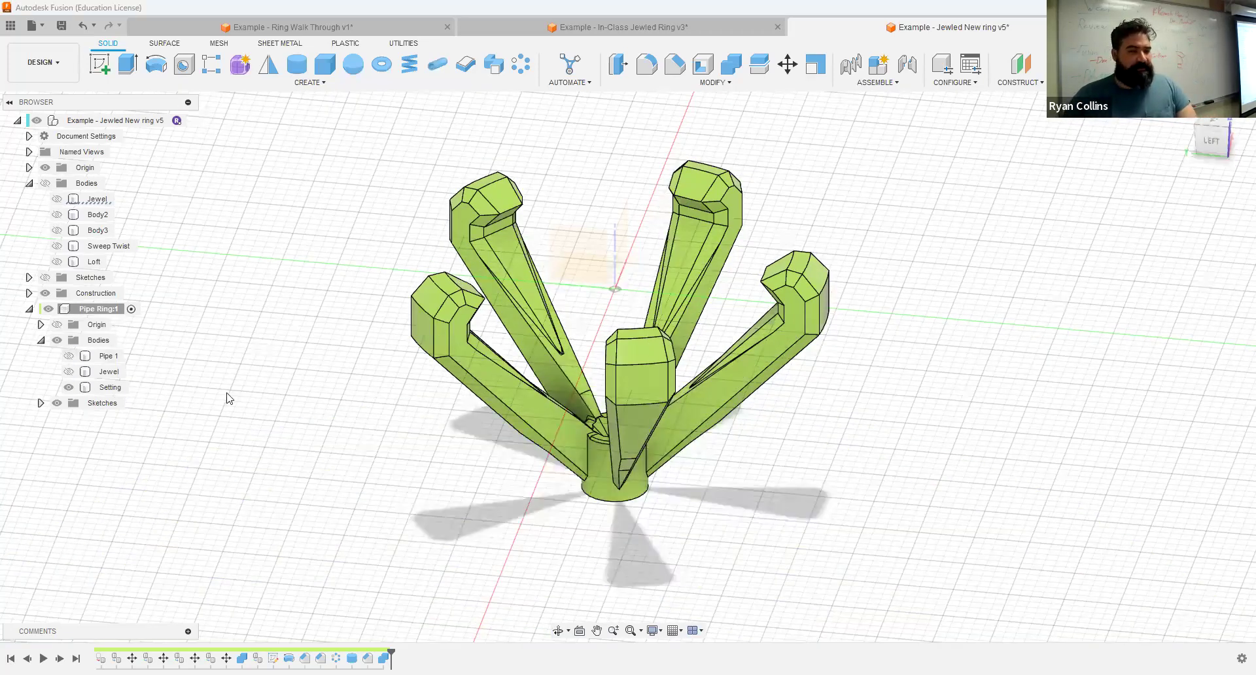
left_click(77, 372)
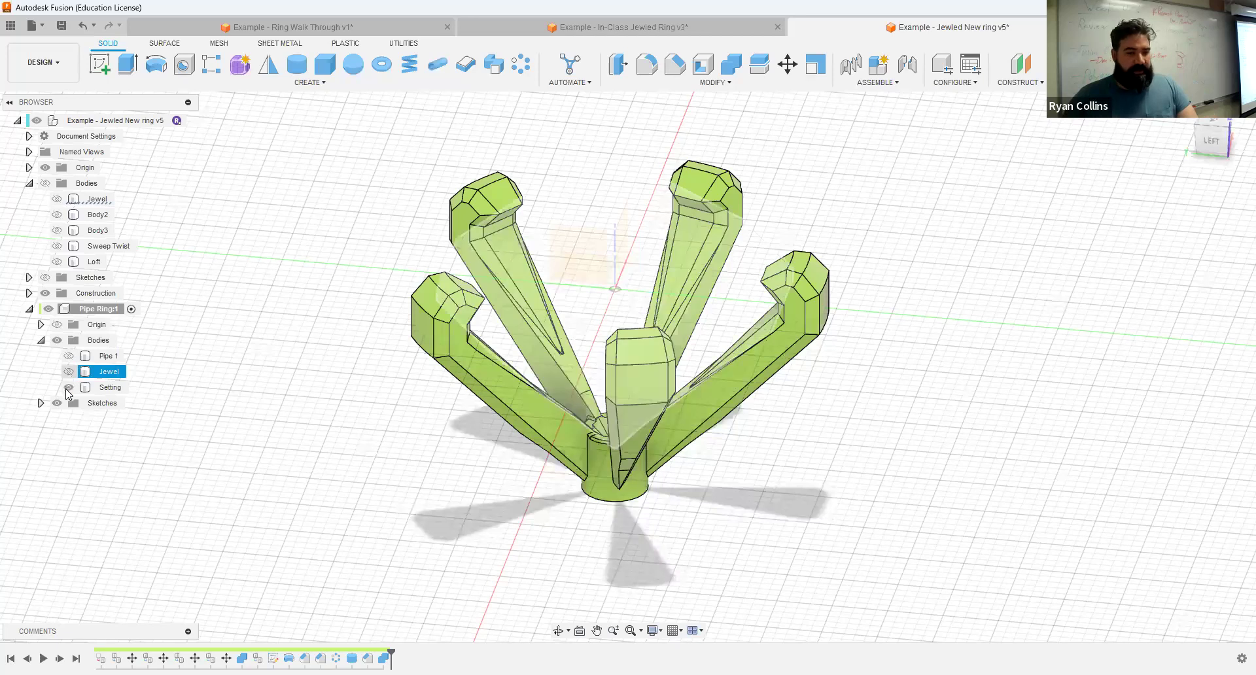
left_click(68, 372)
left_click(1182, 114)
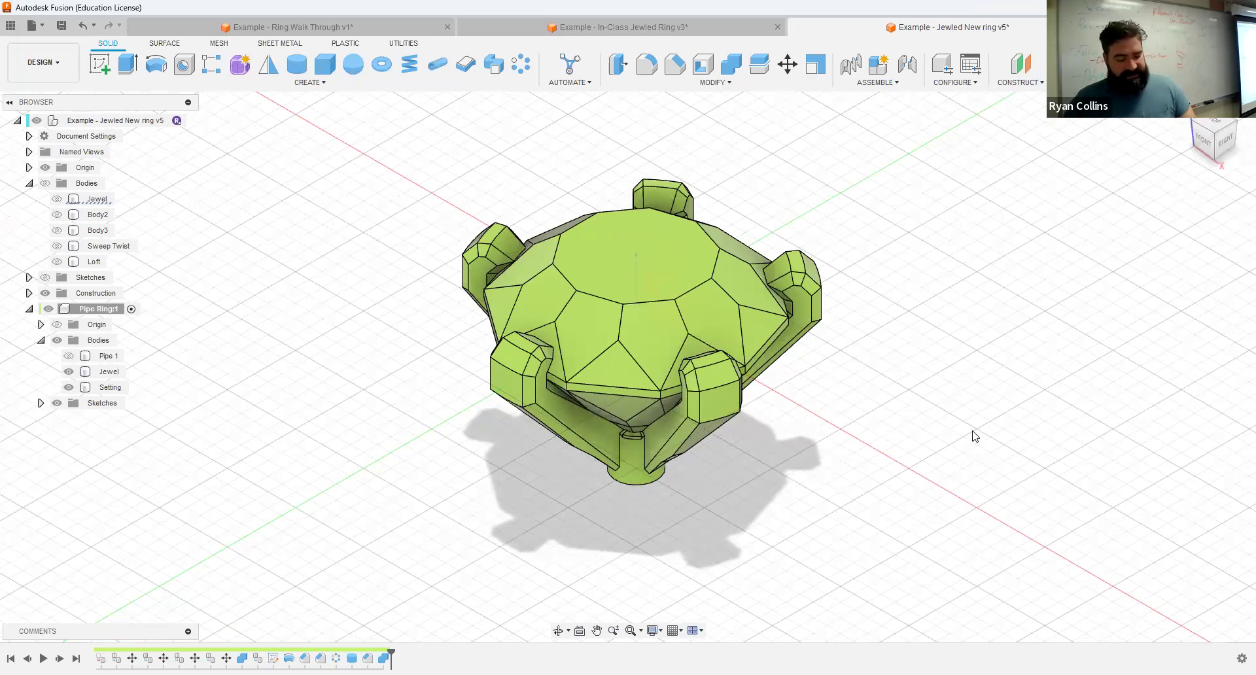
Step: Save the design with the version description Setting 1
key("ctrl+s")
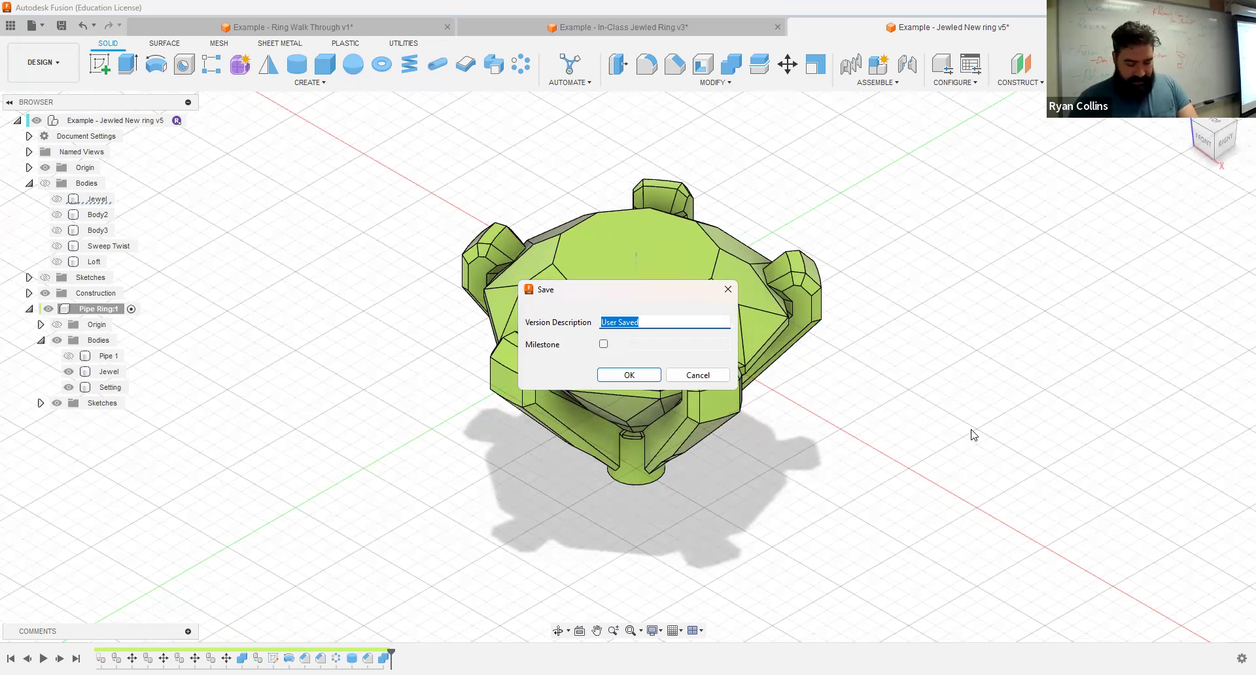
type("Setting 1")
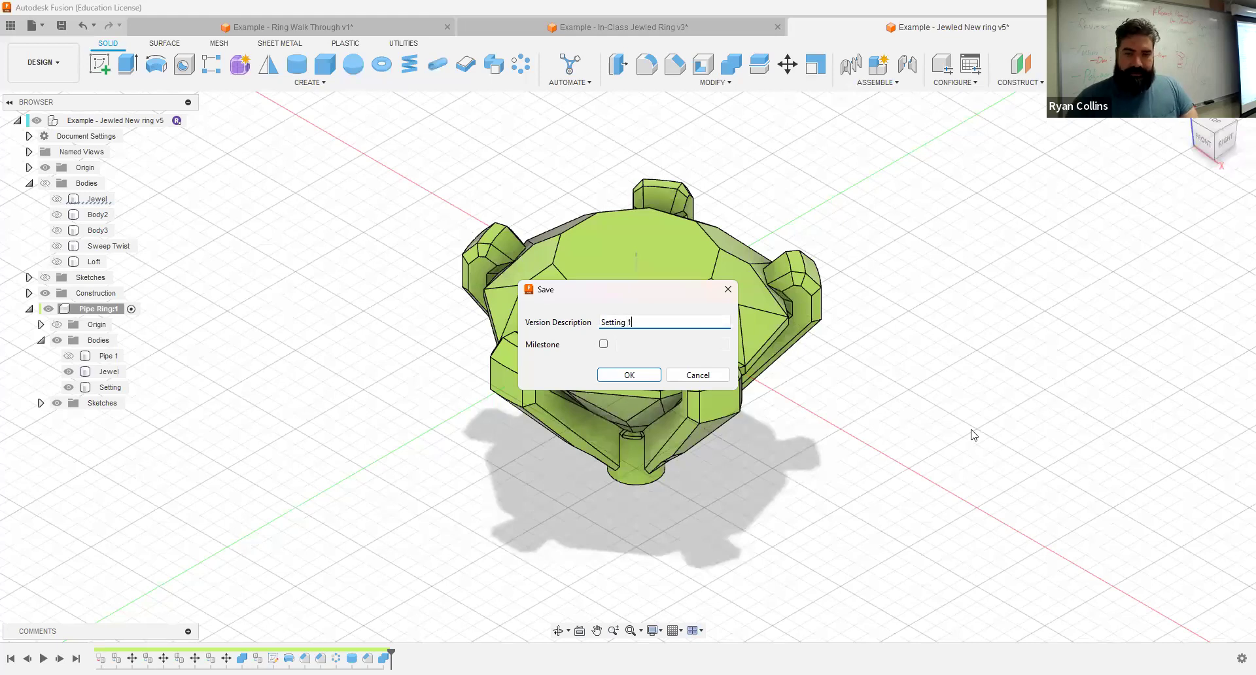
key("Return")
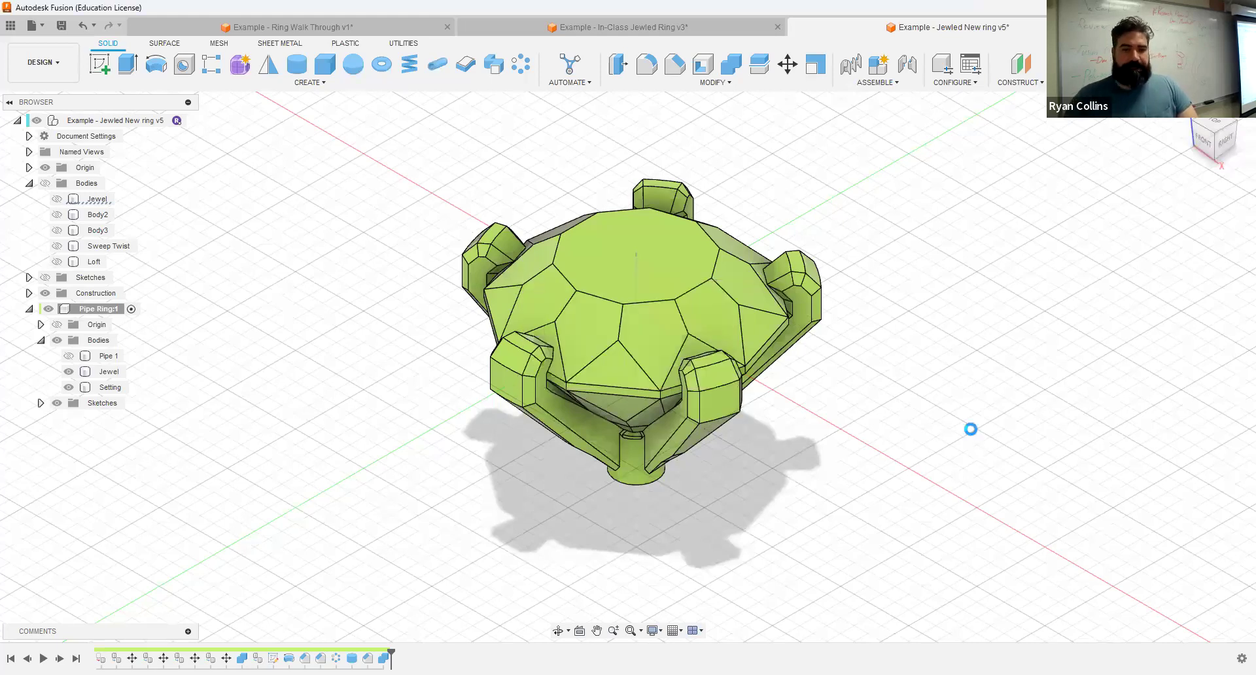
Step: Hide the Setting body, start a sketch on the front origin plane in the Pipe Ring component, and hide the Jewel body
left_click(68, 387)
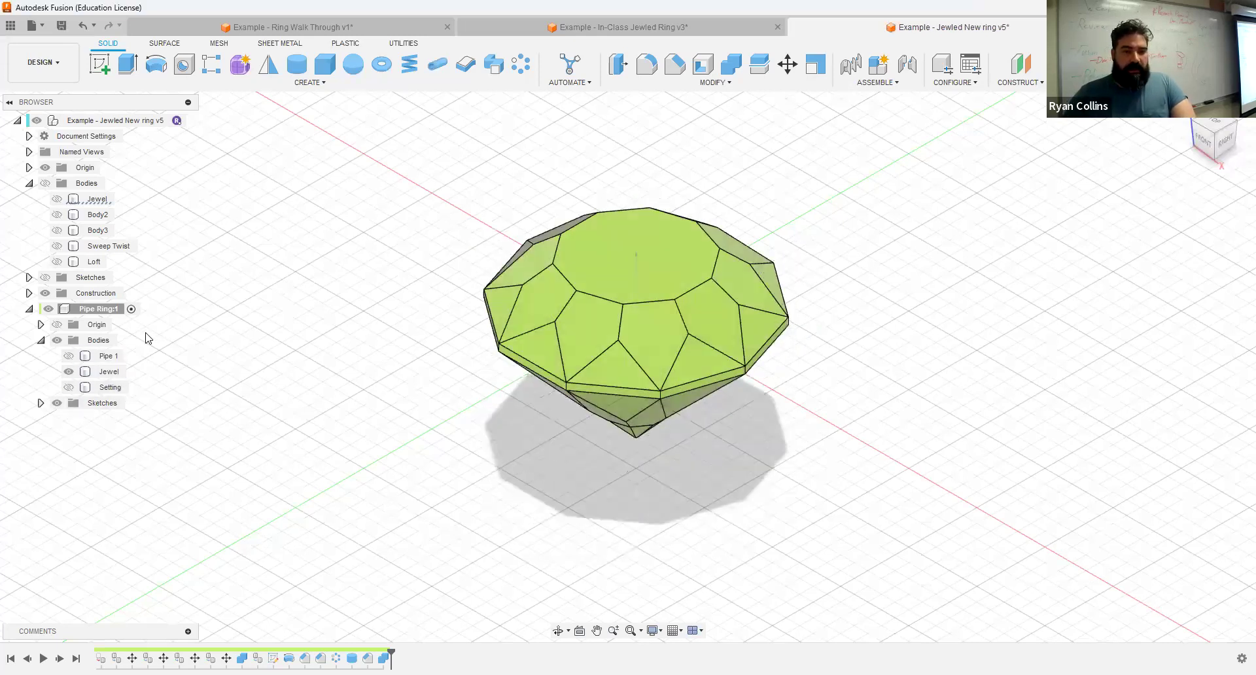
left_click(40, 404)
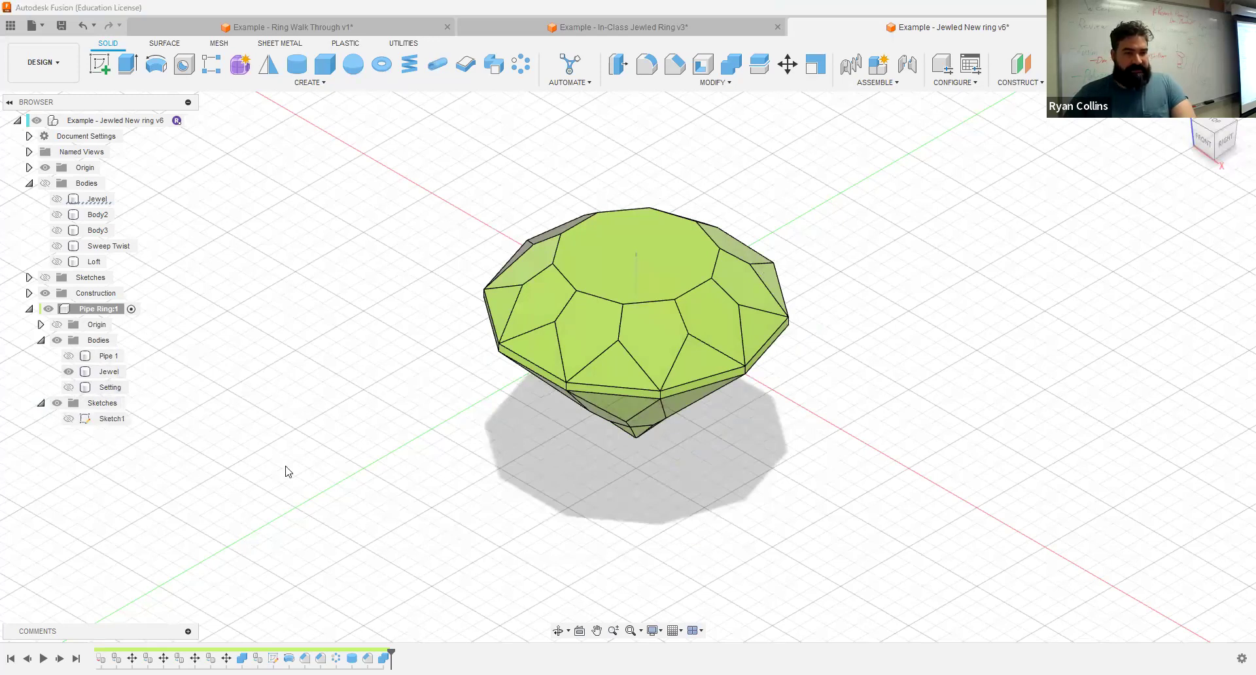
left_click(99, 64)
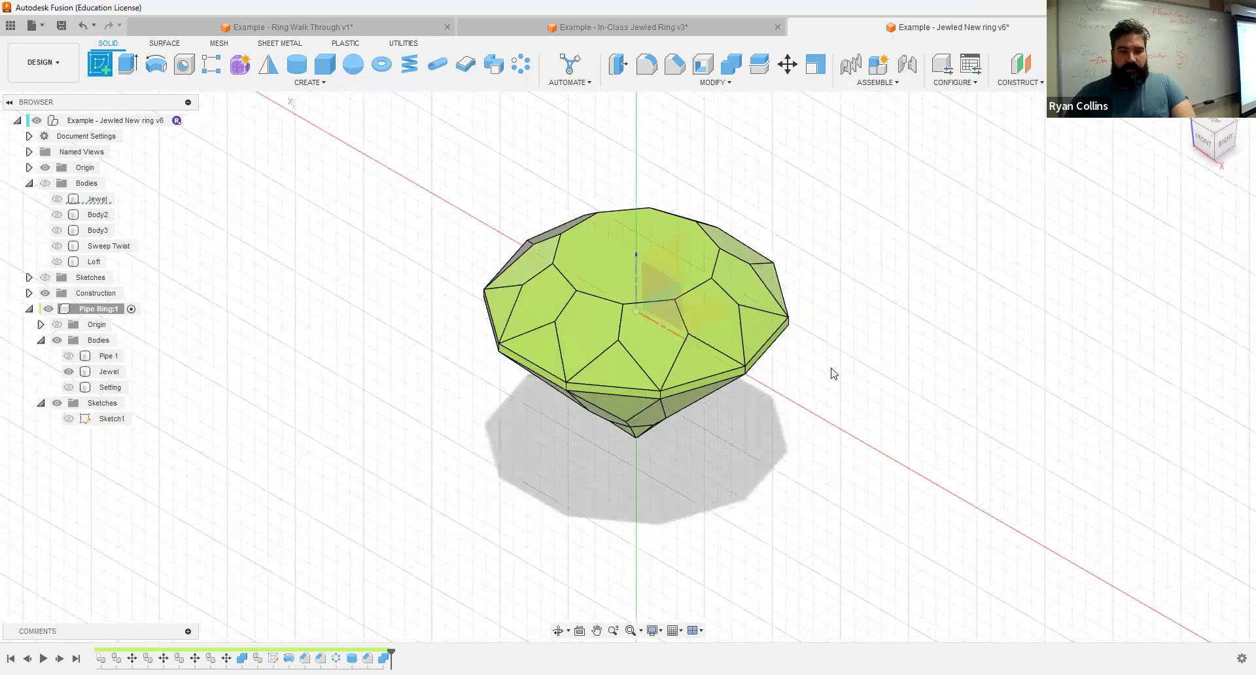
left_click(654, 278)
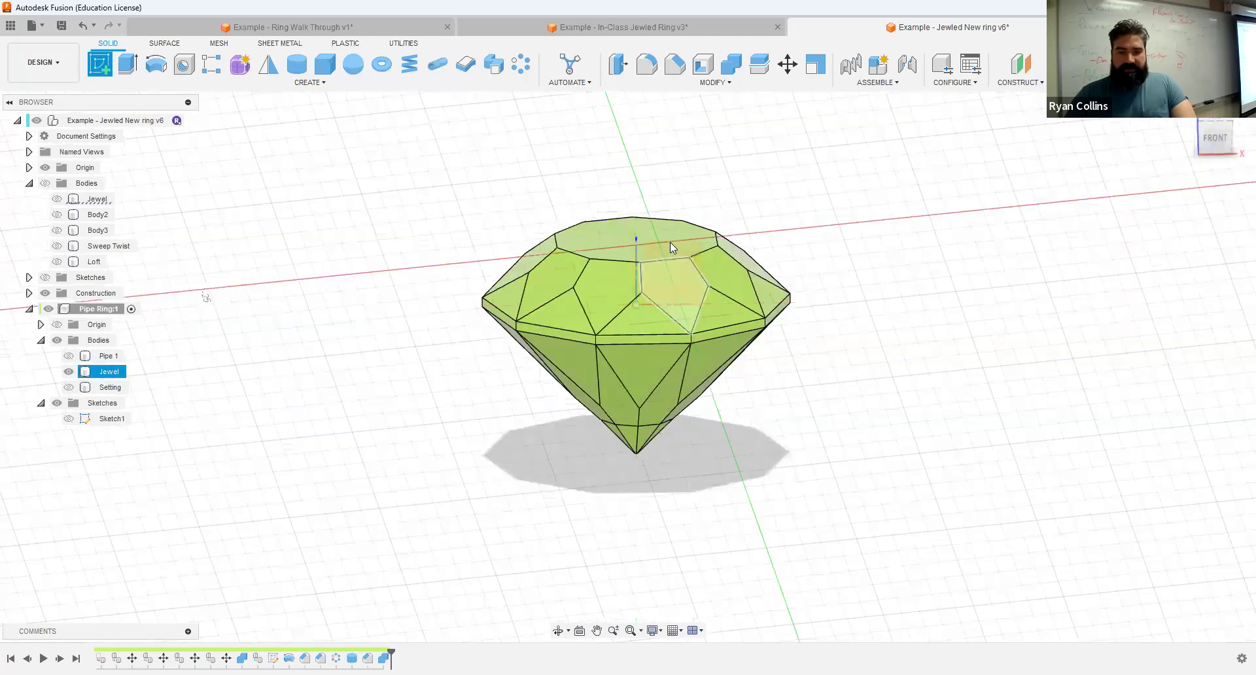
left_click(69, 371)
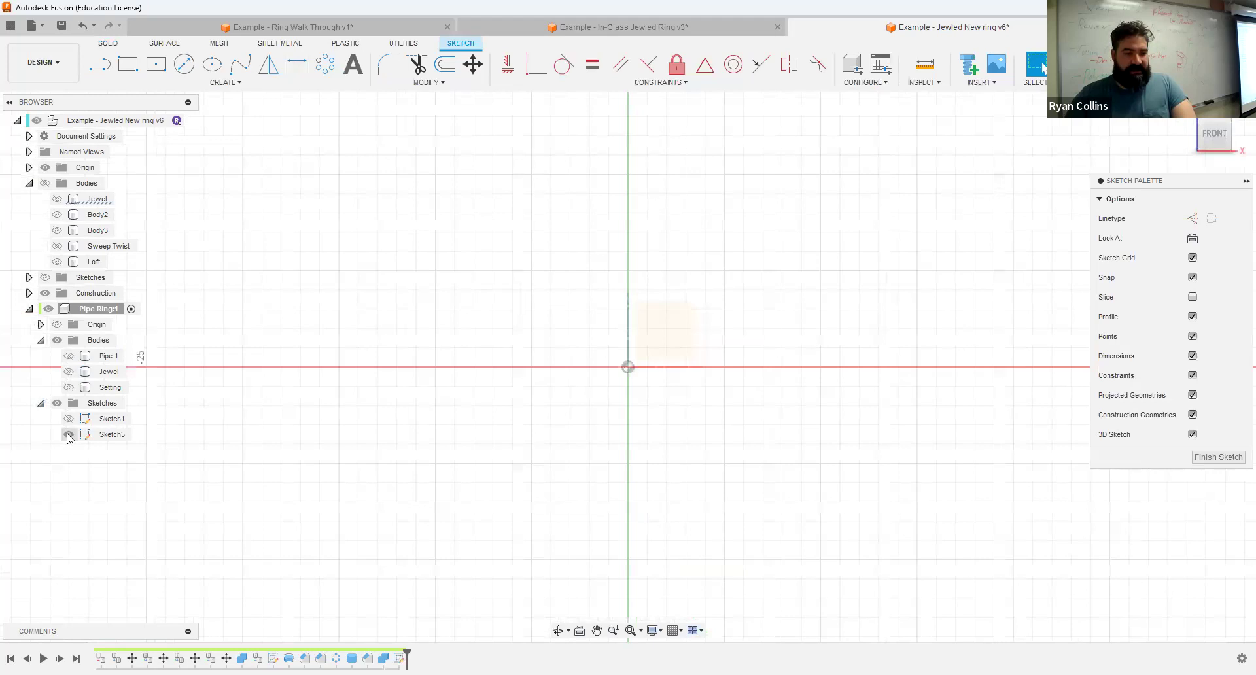
Step: Show the Jewel body, project its whole outline into the sketch with Projection Link enabled, and hide the body again
left_click(69, 371)
key("p")
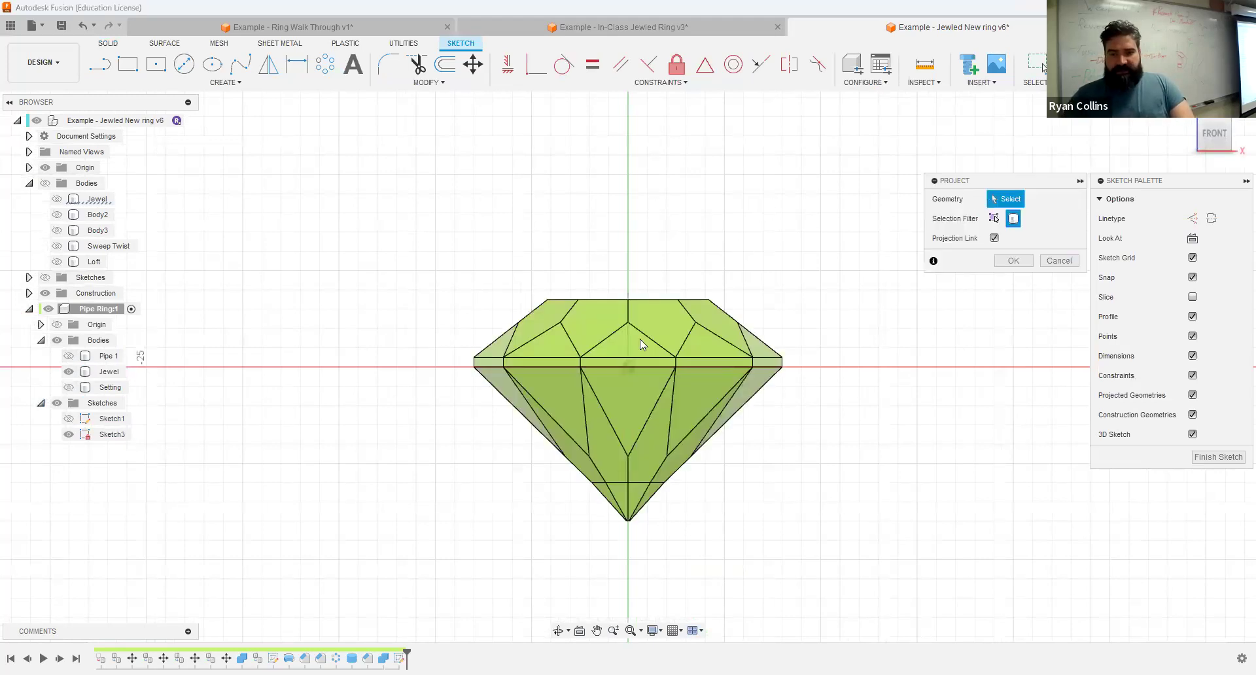
left_click(642, 345)
left_click(1013, 261)
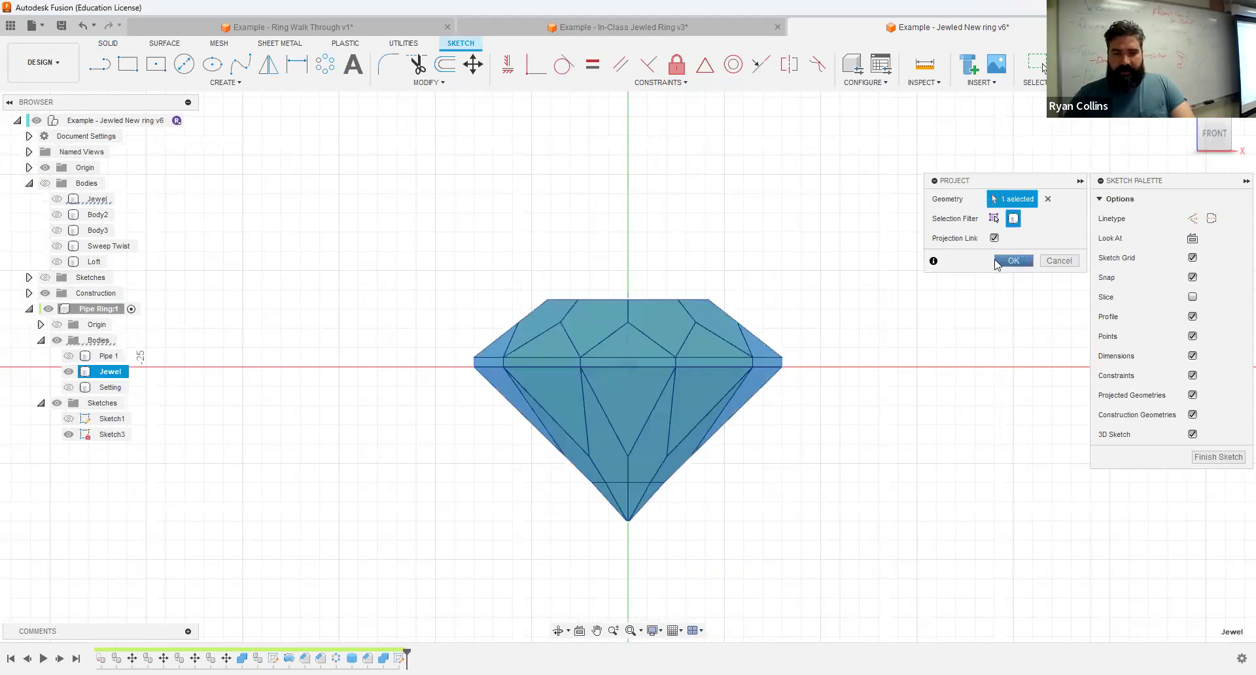
left_click(68, 372)
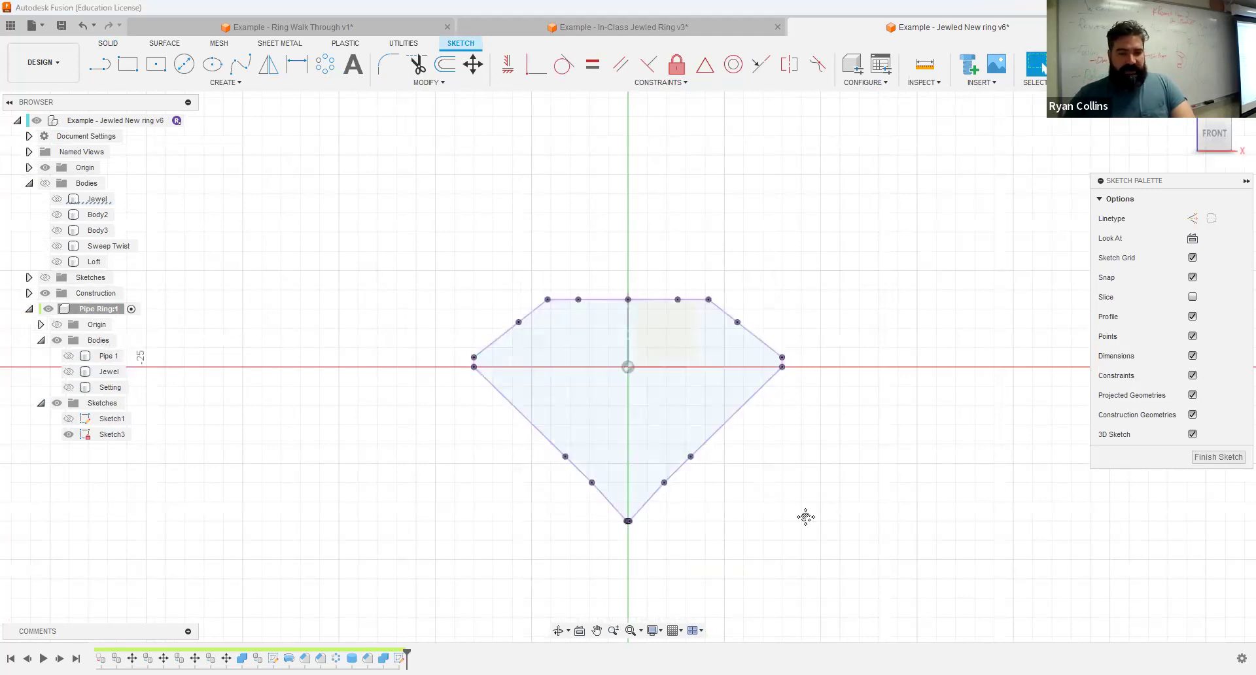
Step: Draw a fit-point spline curving outside the jewel's right-hand side, from just below its tip to above its widest edge
middle_click_drag(805, 516, 758, 469)
left_click(240, 63)
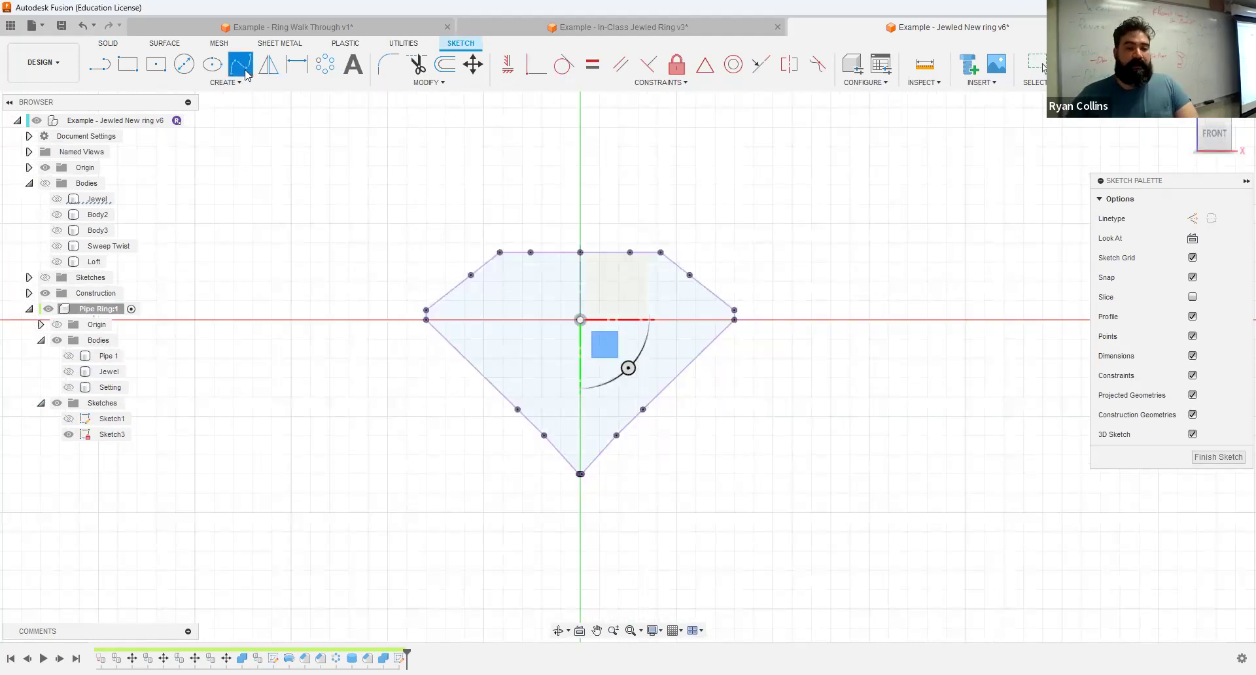
left_click(599, 493)
left_click(733, 378)
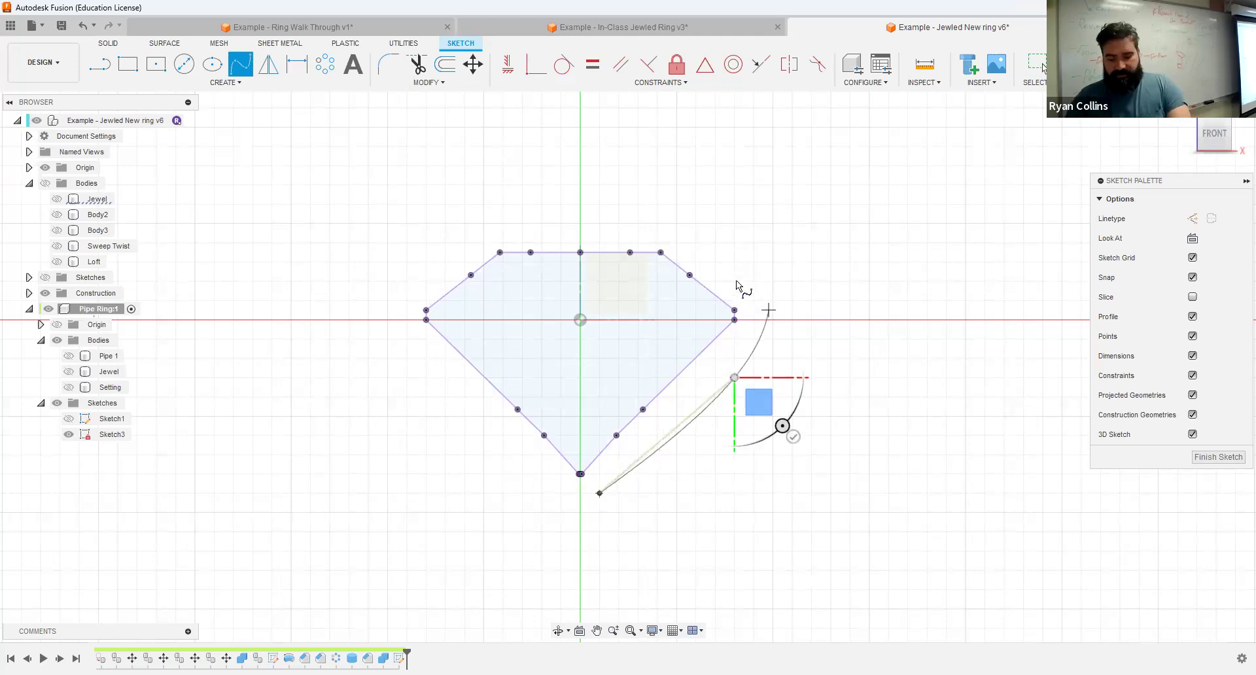
left_click(737, 282)
key("Return")
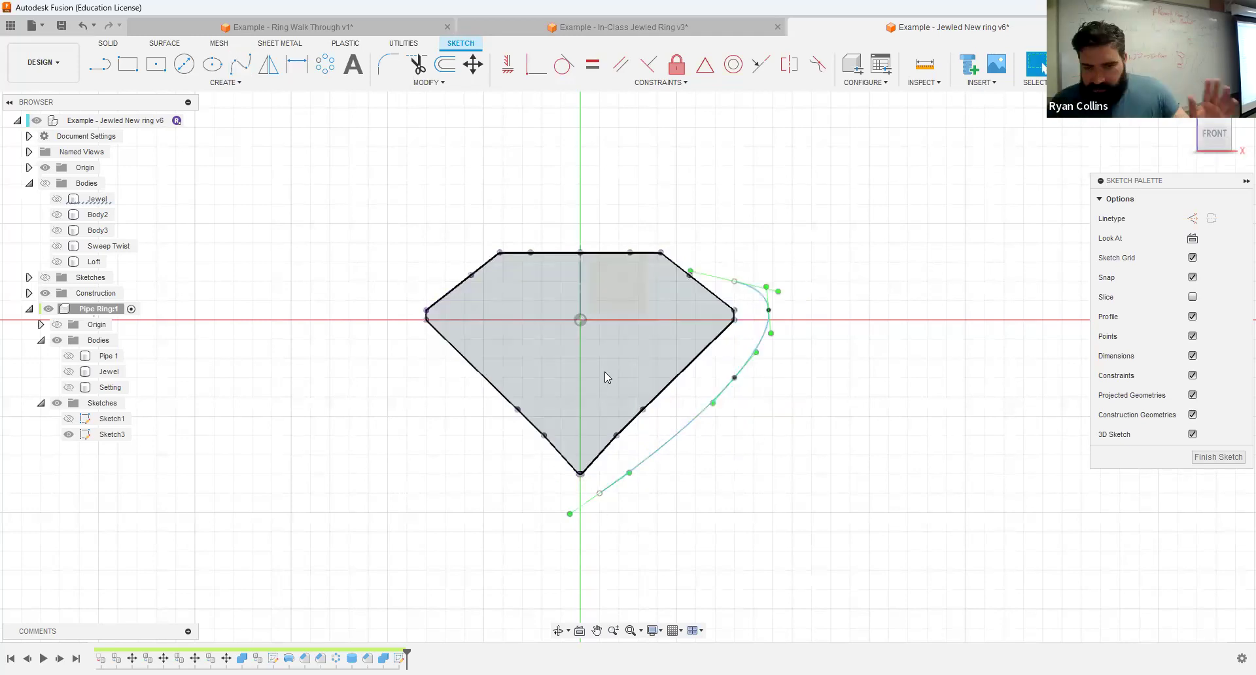
Step: Draw a vertical line on the centre axis from below the jewel's tip up to a point inside its outline
scroll(630, 525, "up", 4)
scroll(782, 293, "down", 3)
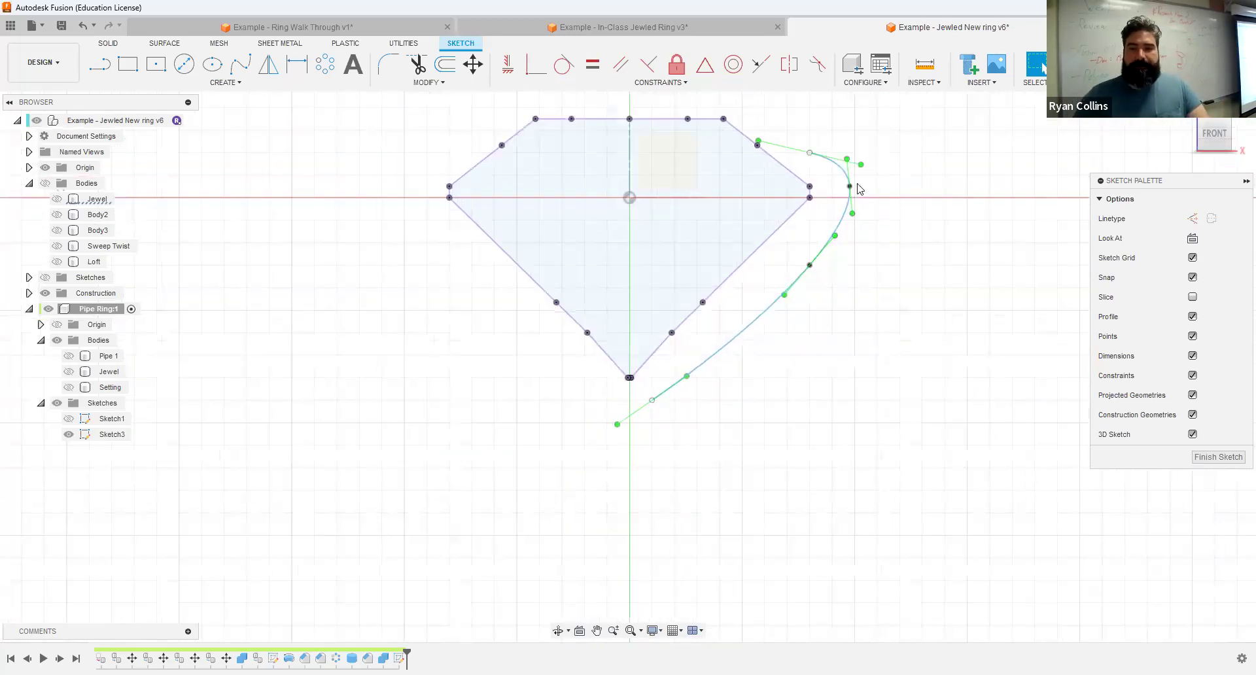
middle_click_drag(791, 177, 768, 203)
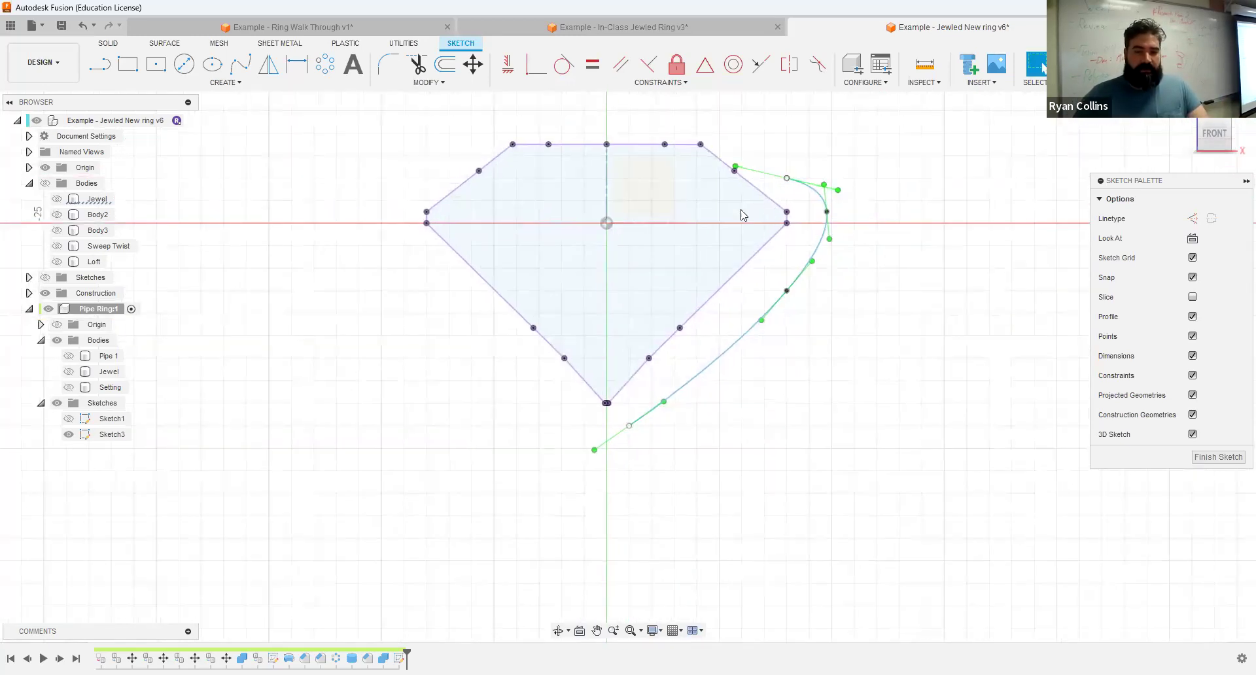
left_click(99, 63)
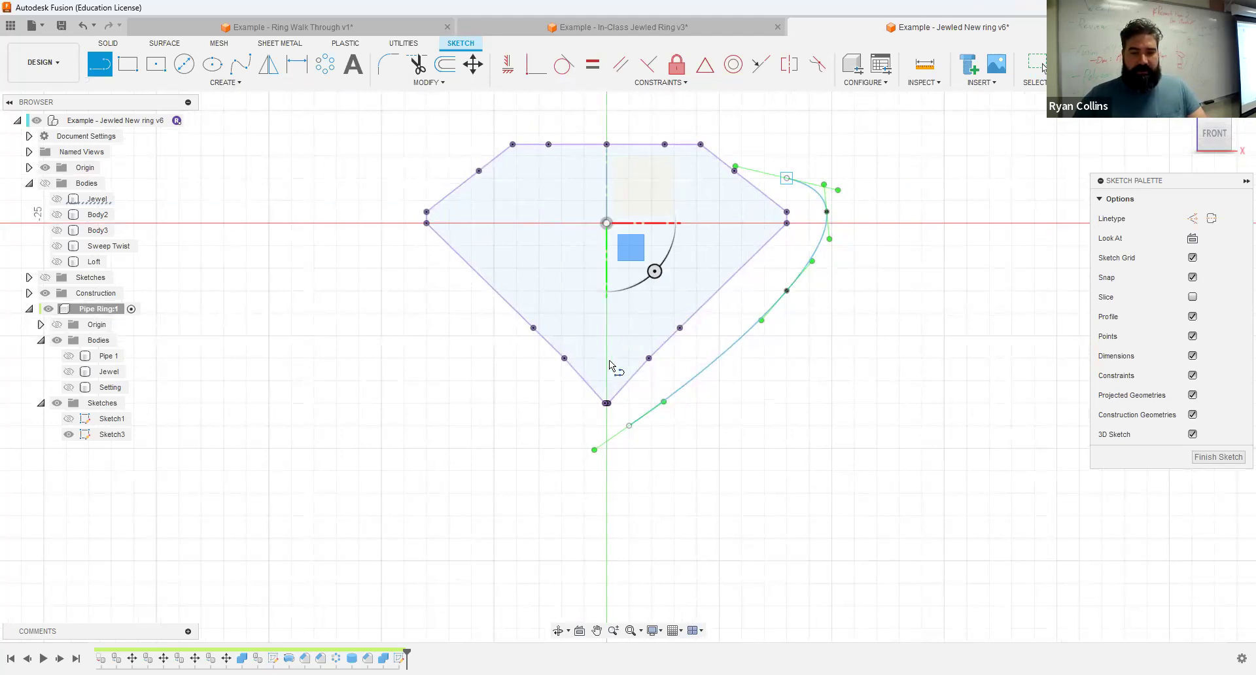
scroll(609, 361, "up", 3)
right_click(755, 458)
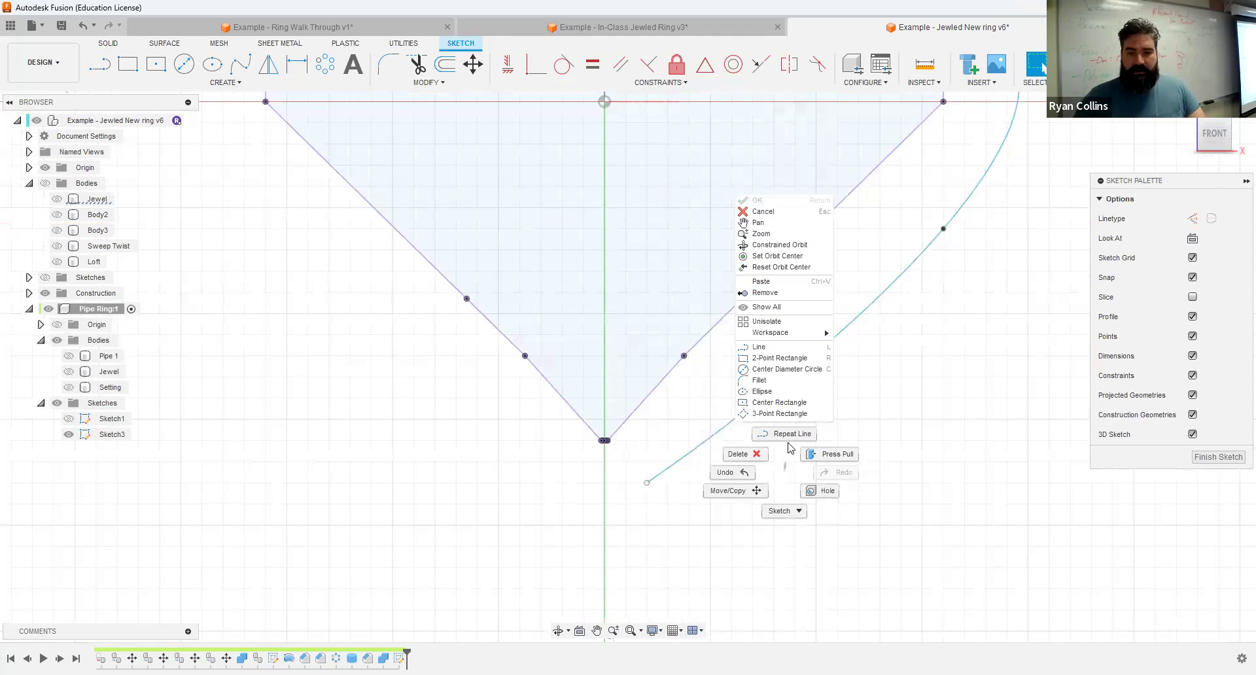
key("Escape")
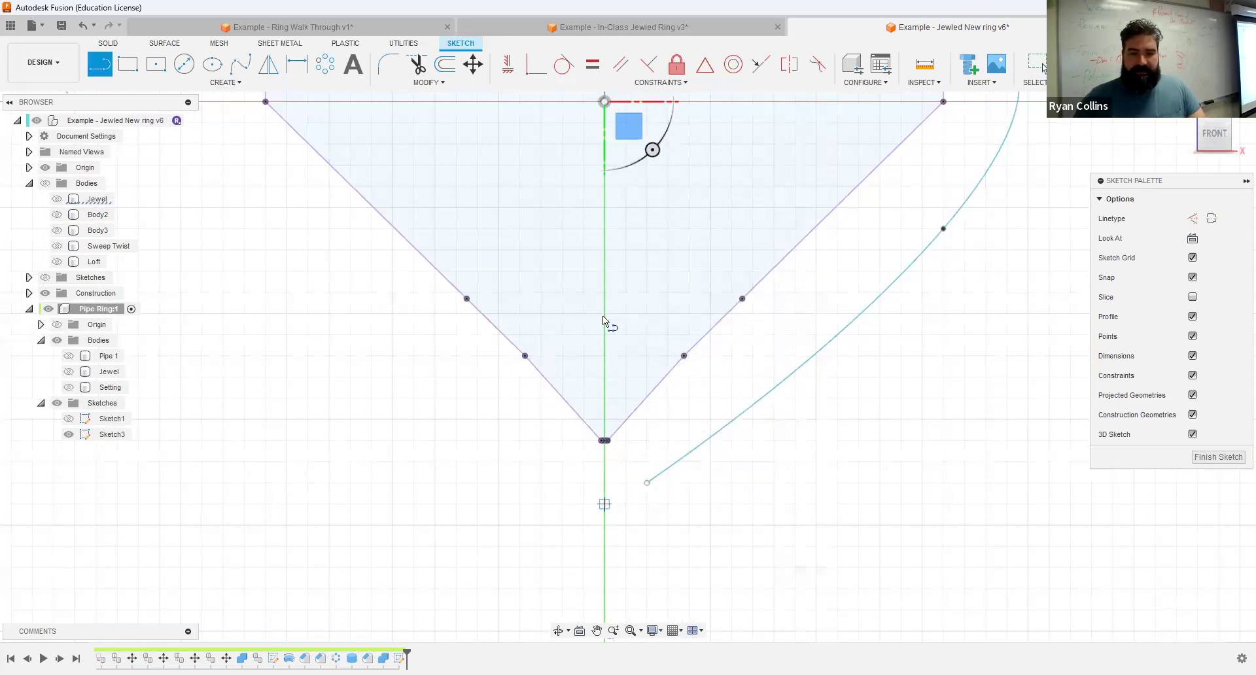
left_click(604, 271)
key("Escape")
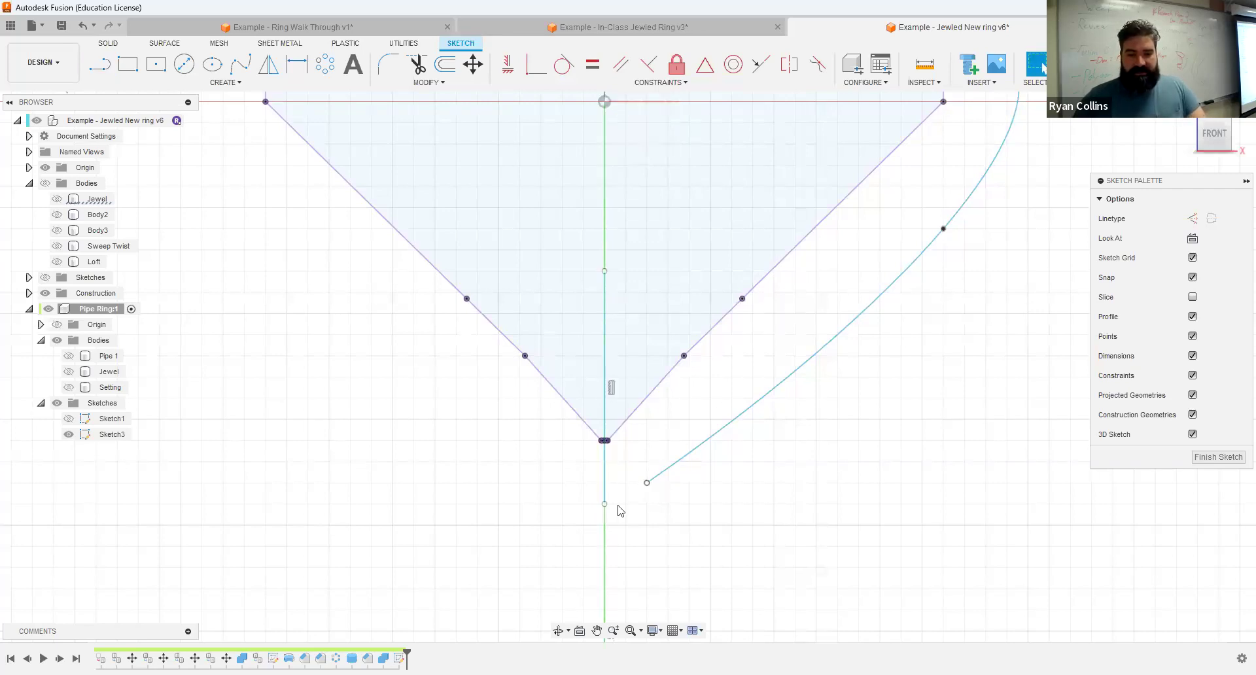
Step: Move the spline's lower end to X 1.50, Z -9.50 and connect it horizontally to the vertical line's lower end
mouse_move(647, 483)
left_mouse_down()
mouse_move(644, 495)
mouse_move(668, 504)
left_mouse_up()
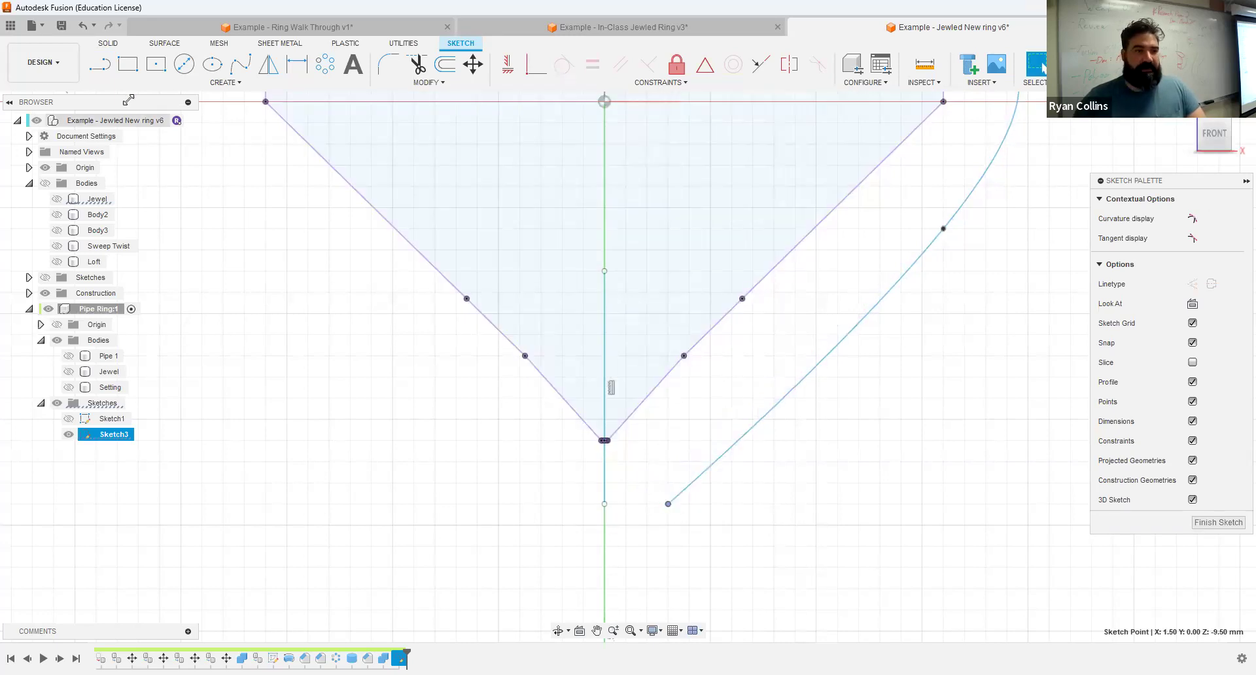
left_click(105, 70)
left_click(668, 503)
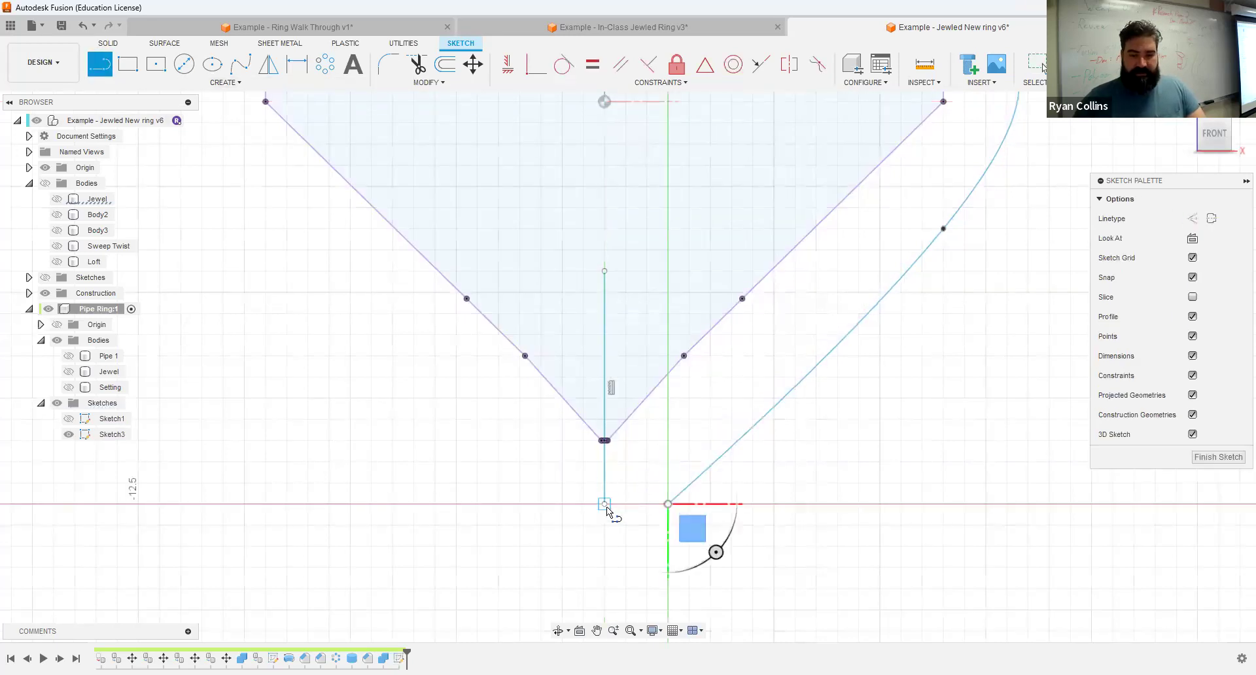
key("Escape")
Step: Close the profile with a short line inward from the spline's upper end and a slanted line to the vertical line's upper end
scroll(855, 445, "down", 3)
middle_click_drag(966, 327, 937, 343)
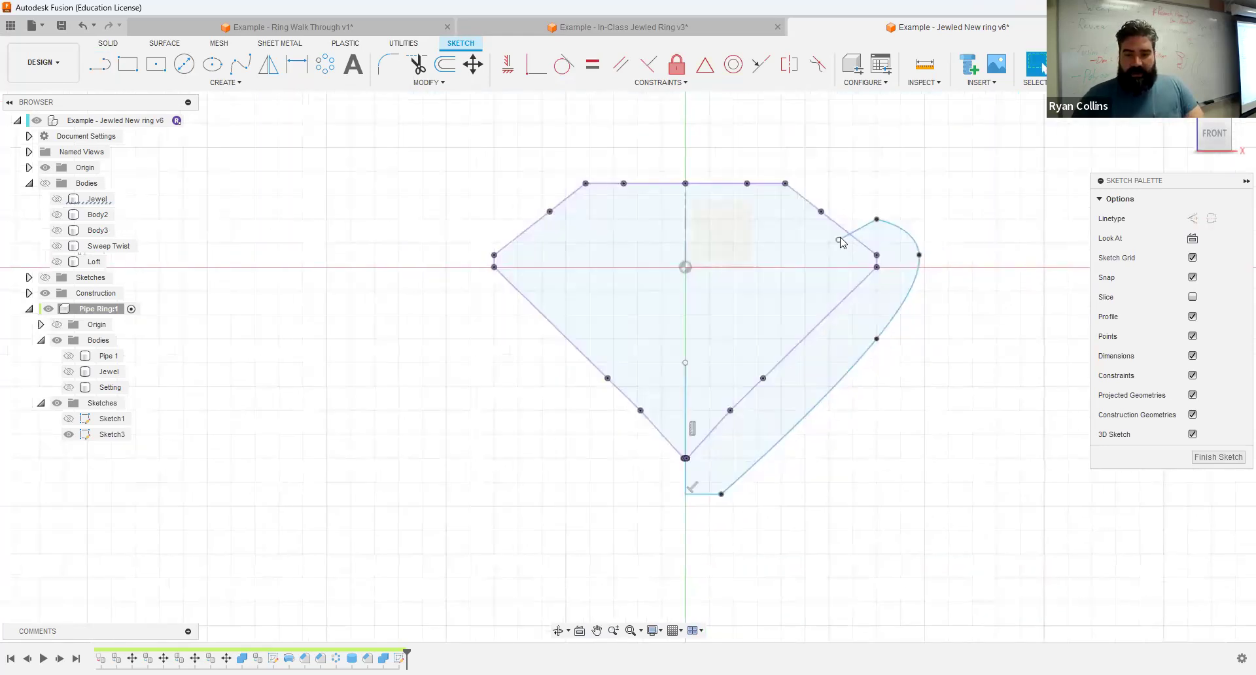
left_click(99, 64)
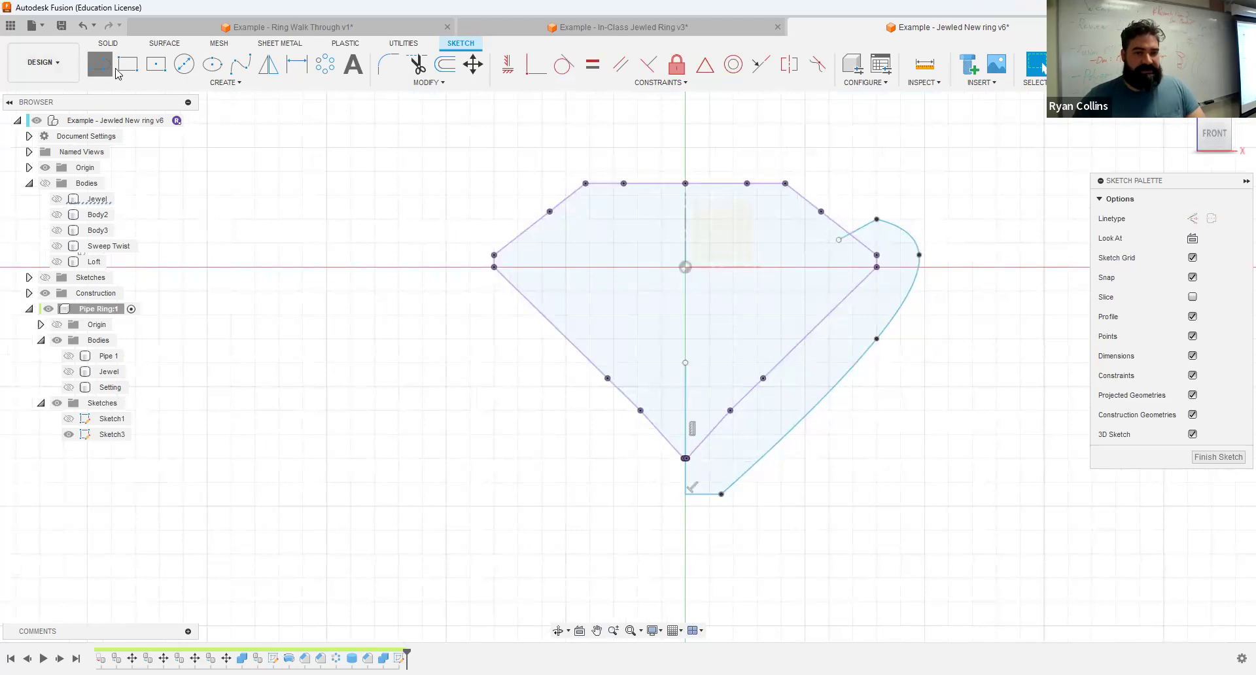
left_click(685, 363)
left_click(848, 234)
key("Escape")
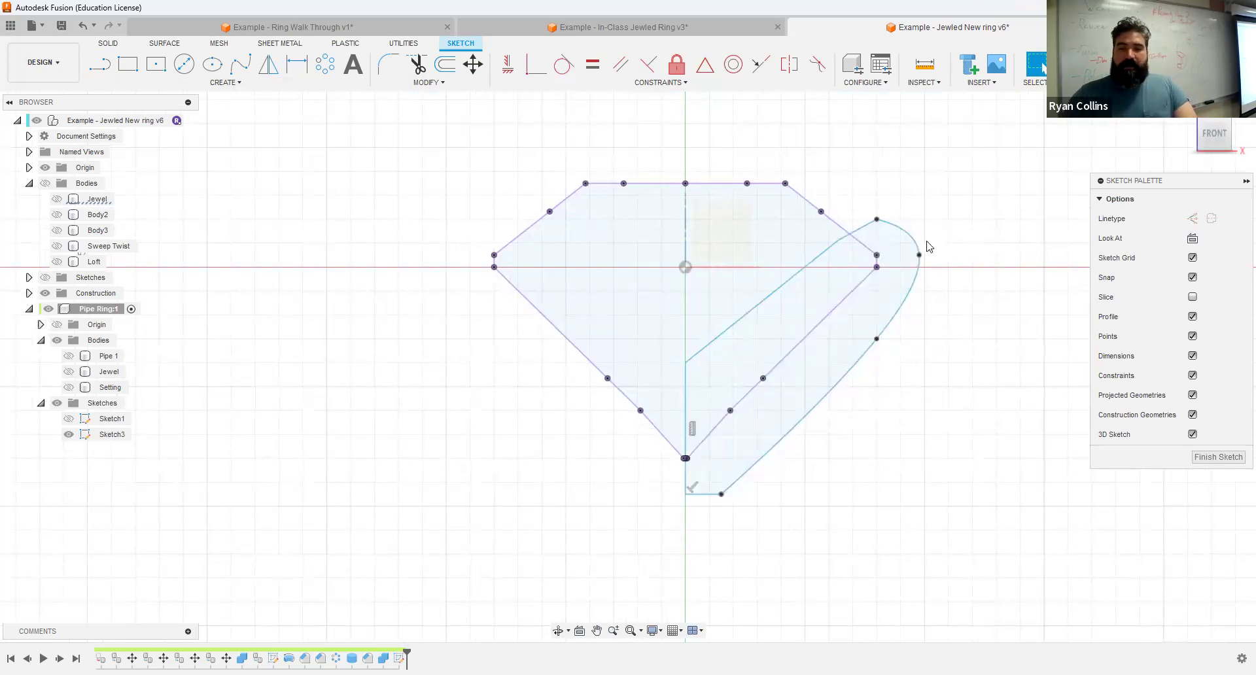
Step: Finish the sketch and revolve the two closed setting profiles fully around the vertical origin axis as a new body
left_click(1076, 64)
mouse_move(1011, 193)
middle_mouse_down("shift")
mouse_move(981, 207)
mouse_move(433, 105)
middle_mouse_up("shift")
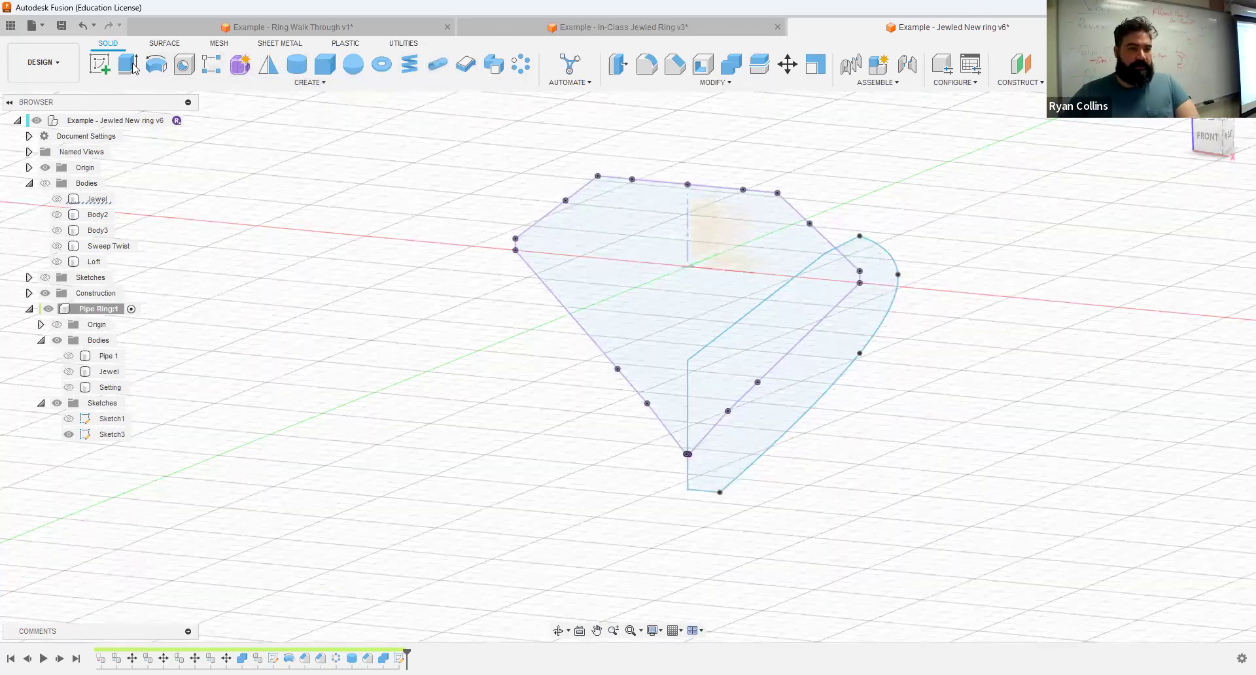
left_click(791, 313)
left_click(1168, 218)
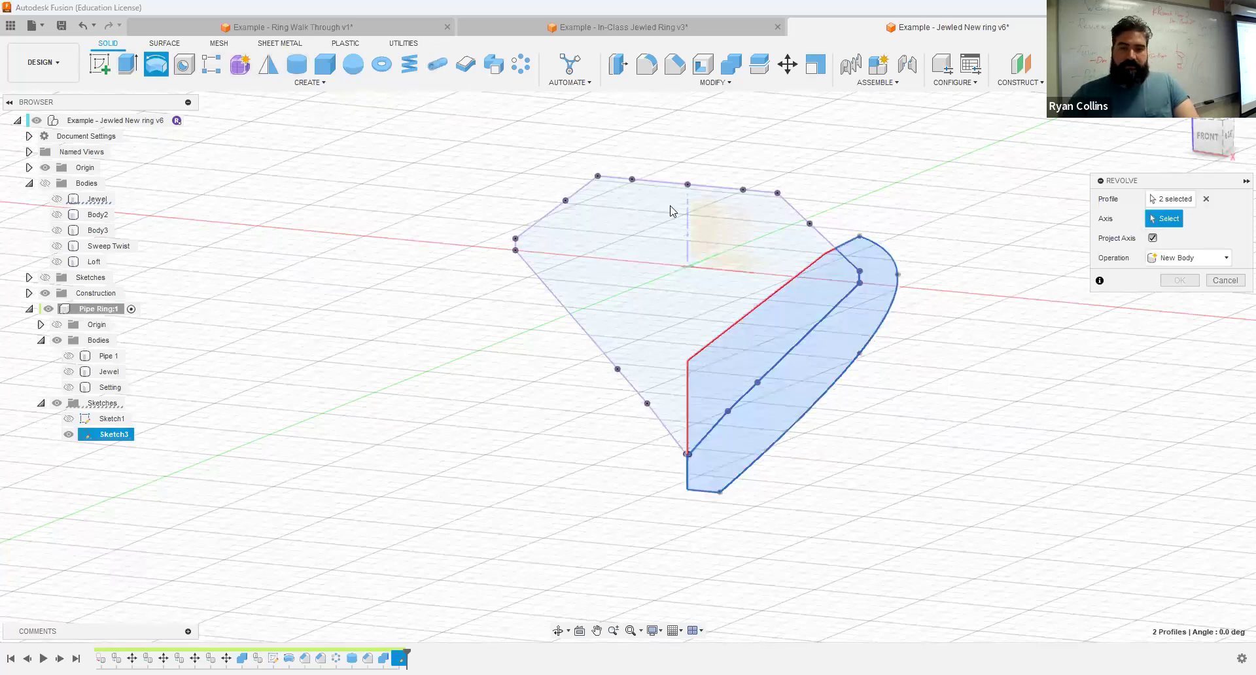
left_click(1195, 266)
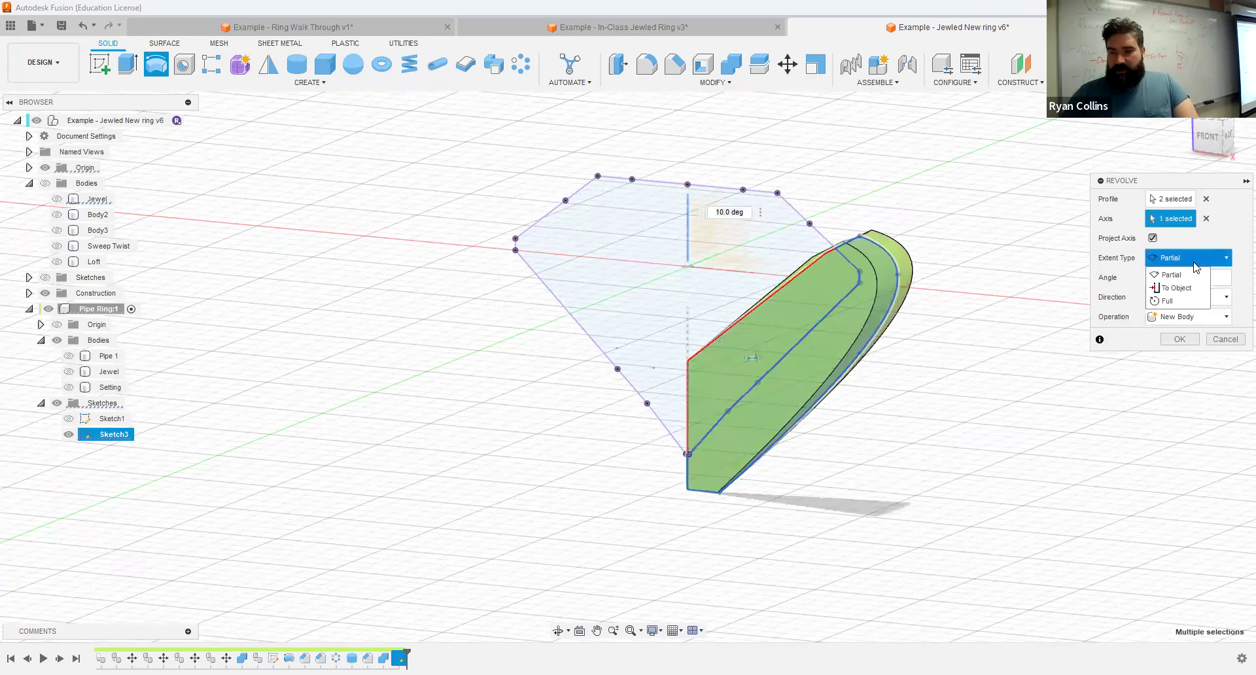
left_click(1191, 302)
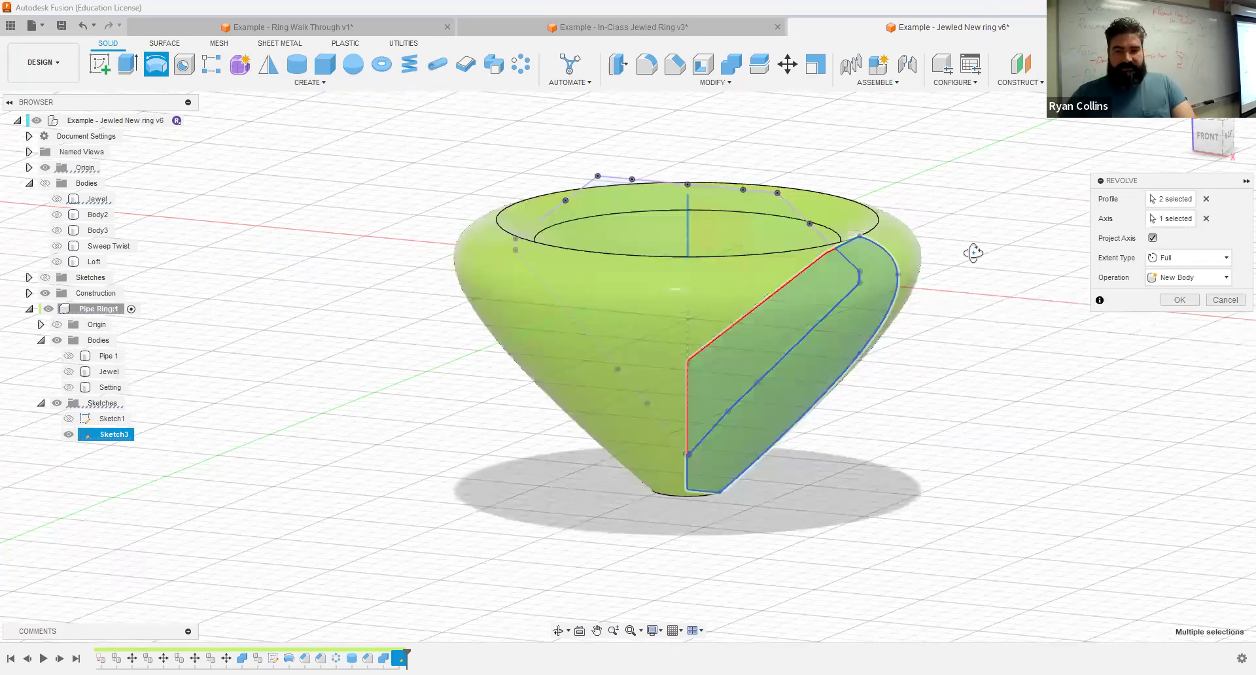
middle_click_drag(957, 303, 975, 269, "shift")
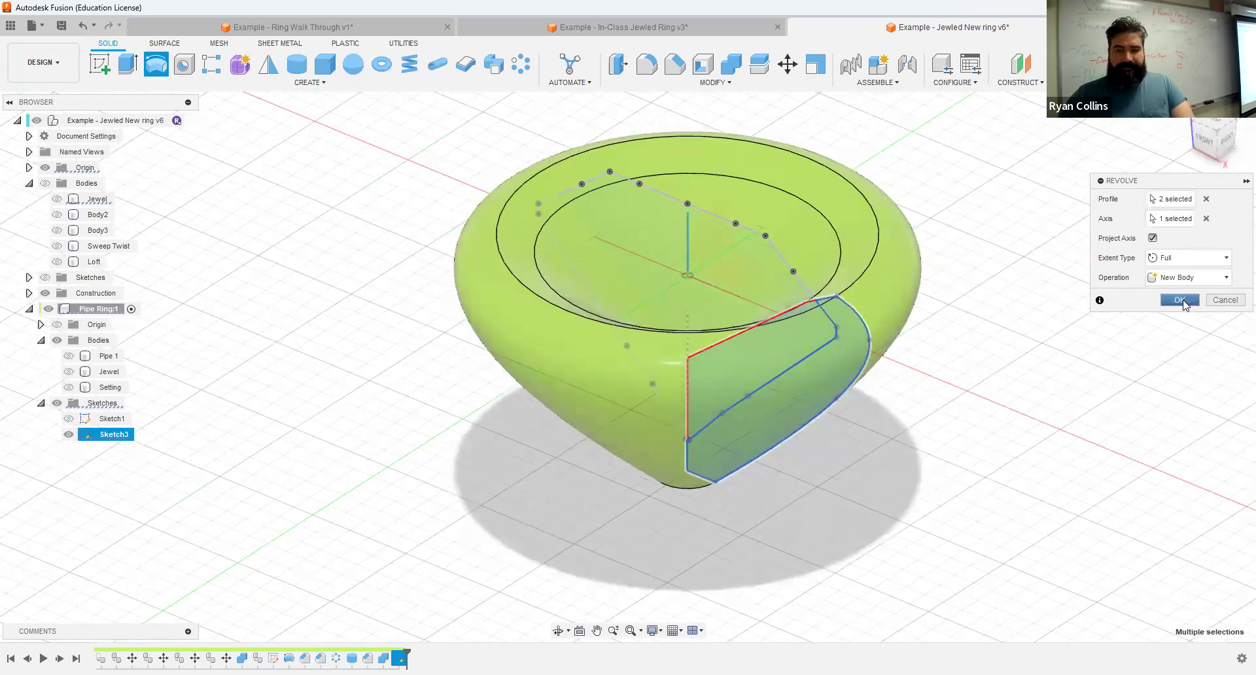
left_click(1182, 300)
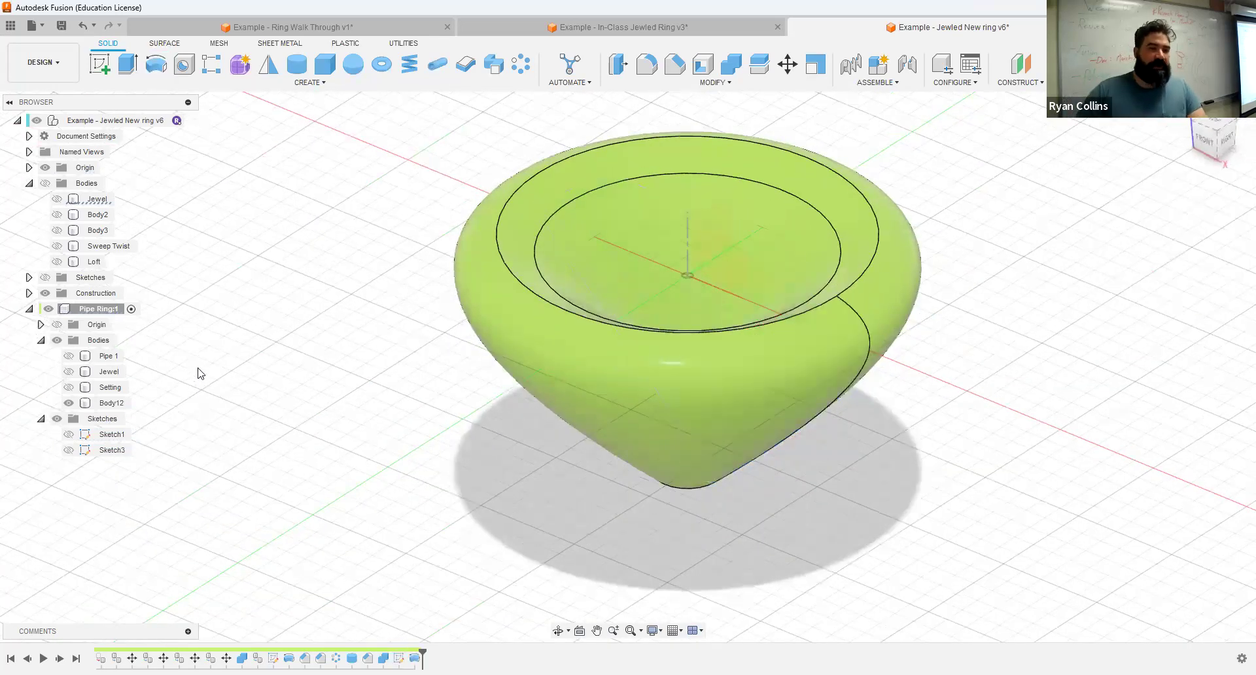
Step: Sketch an upright ellipse about 18 mm tall on the front origin plane, centred on the vertical axis at the bowl's rim
left_click(105, 67)
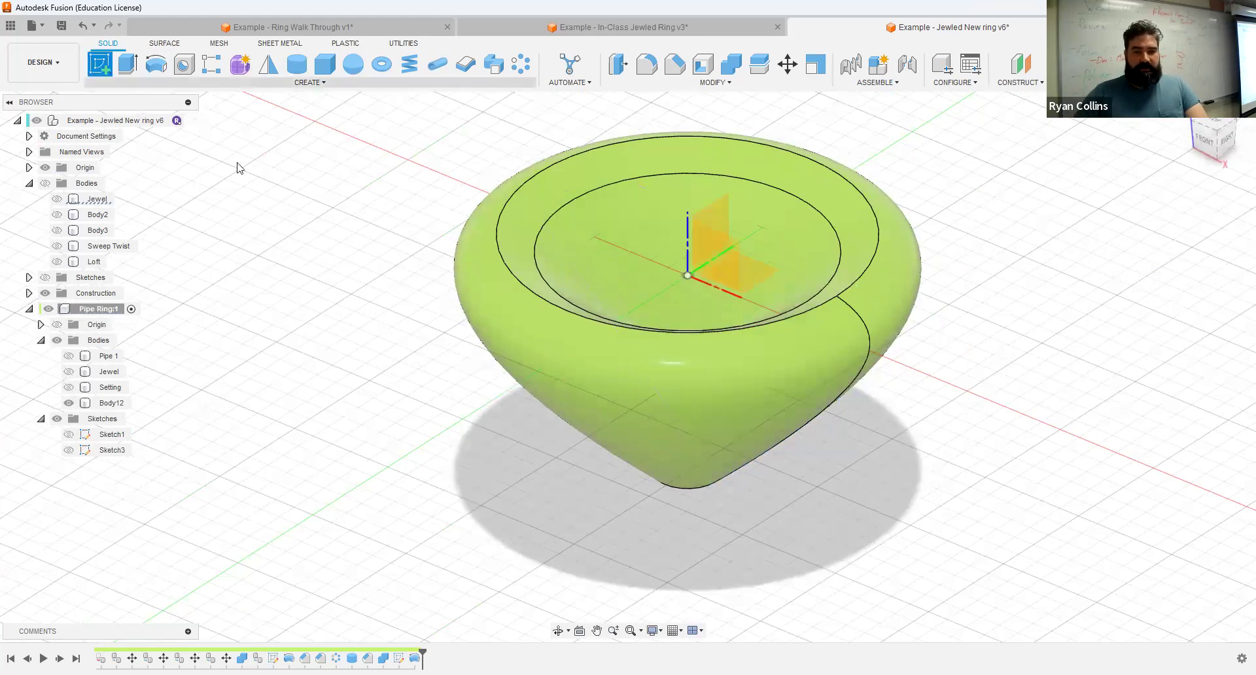
left_click(736, 259)
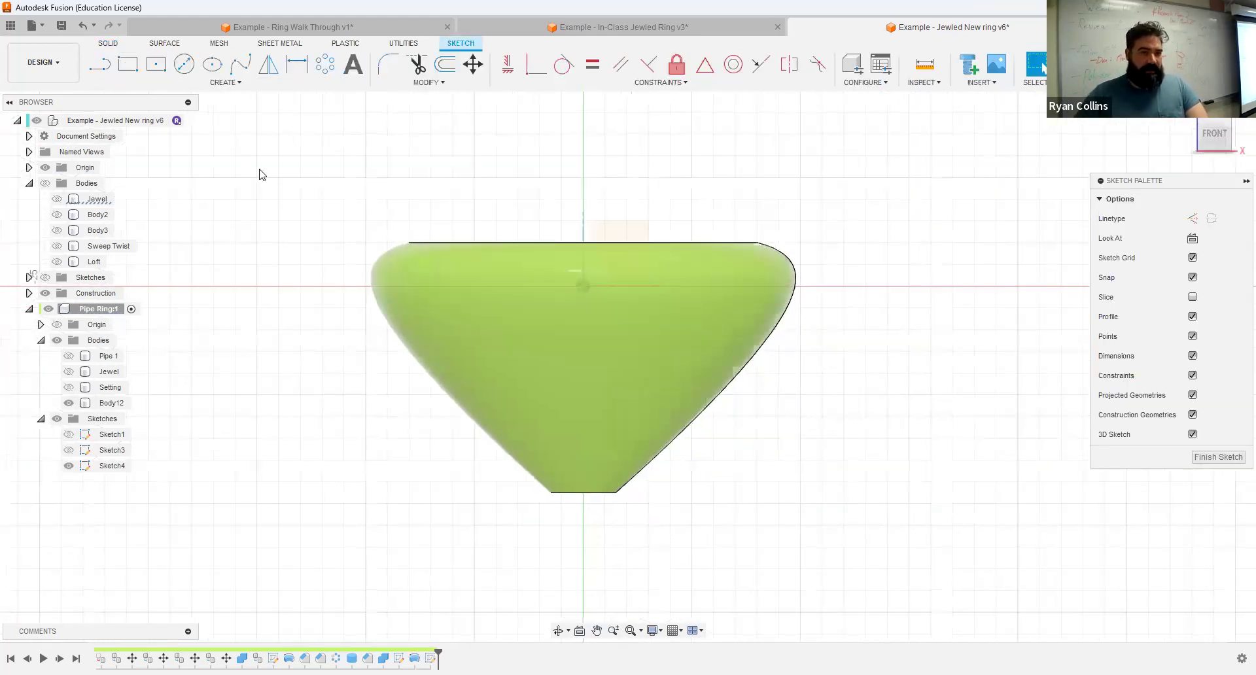
left_click(214, 65)
left_click(582, 286)
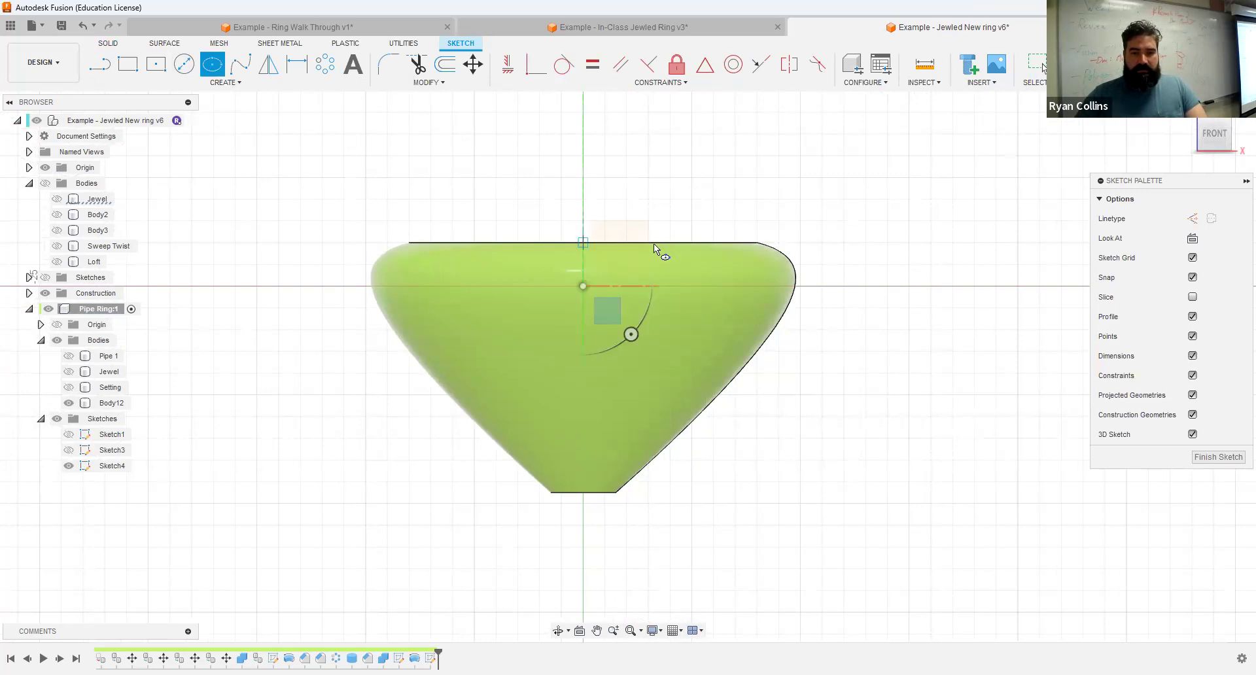
left_click(563, 398)
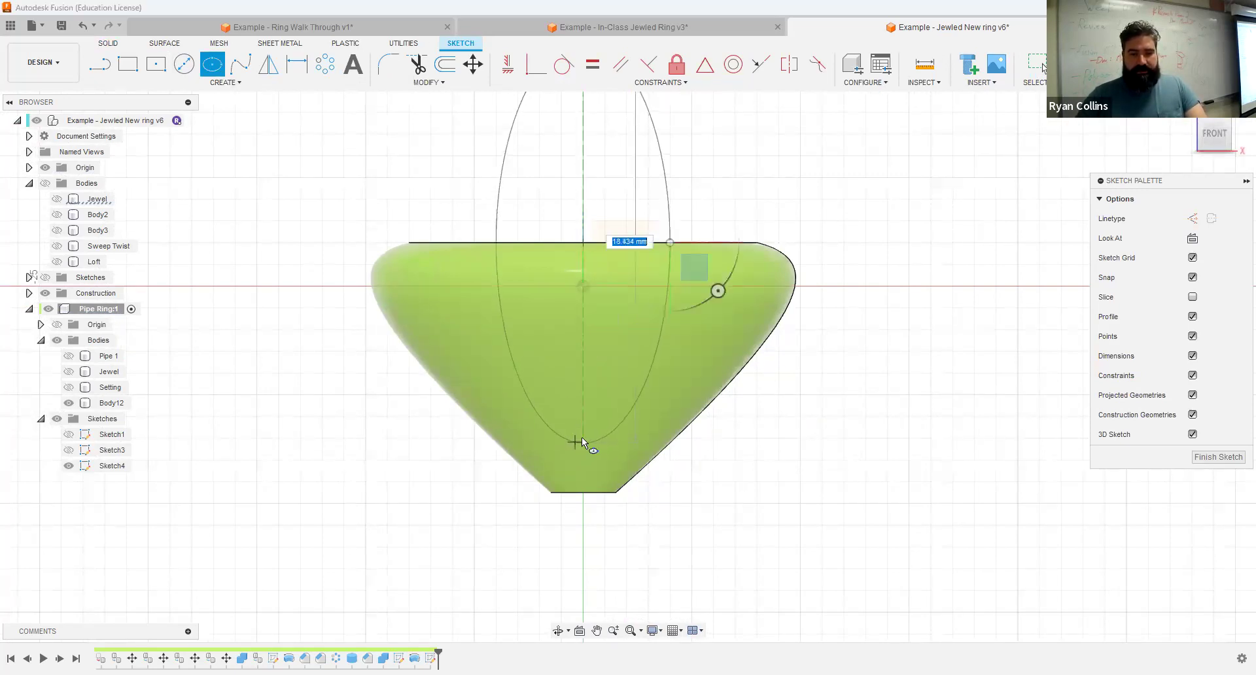
left_click(582, 441)
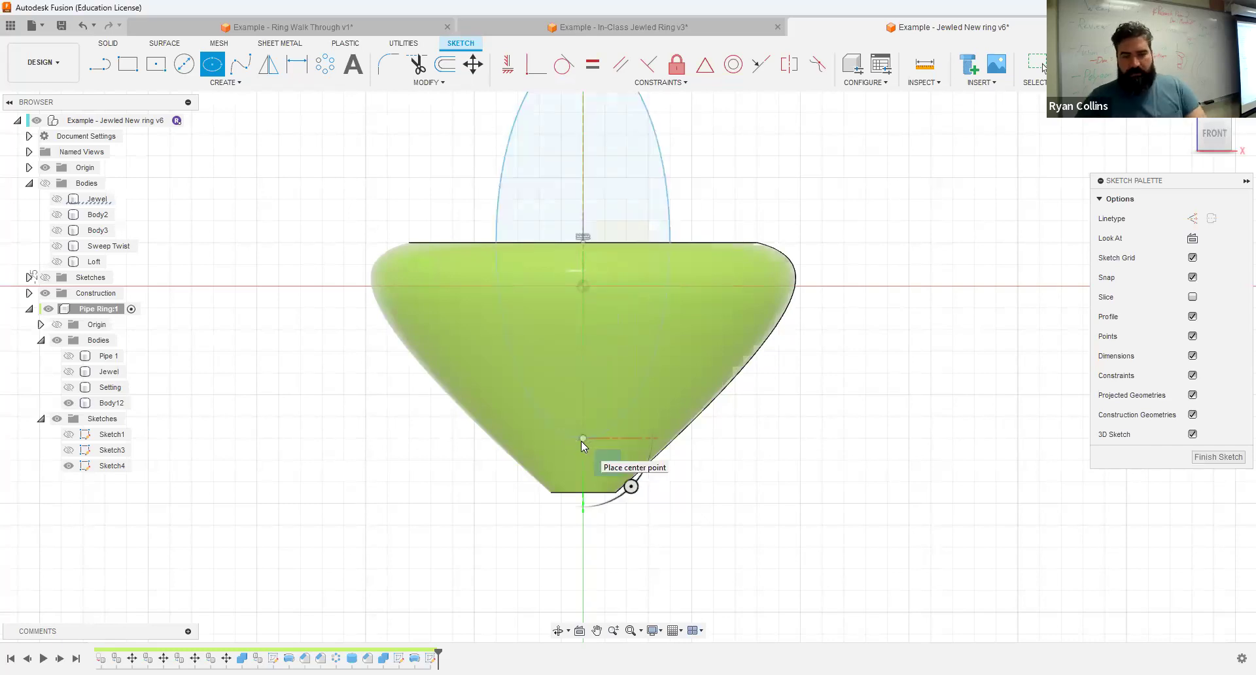
key("Escape")
Step: Finish the ellipse sketch and extrude the ellipse towards one side as a cut through the bowl-shaped setting's wall
mouse_move(889, 367)
middle_mouse_down("shift")
mouse_move(795, 395)
mouse_move(837, 406)
middle_mouse_up("shift")
left_click(1043, 65)
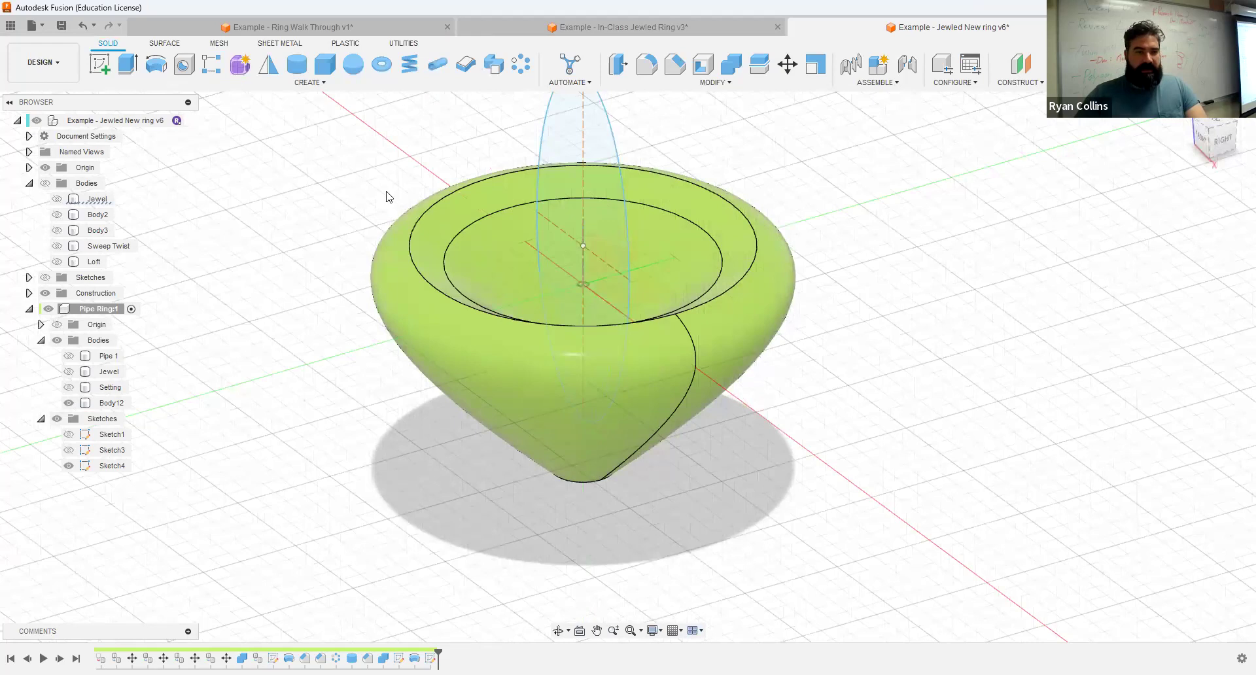
left_click(130, 66)
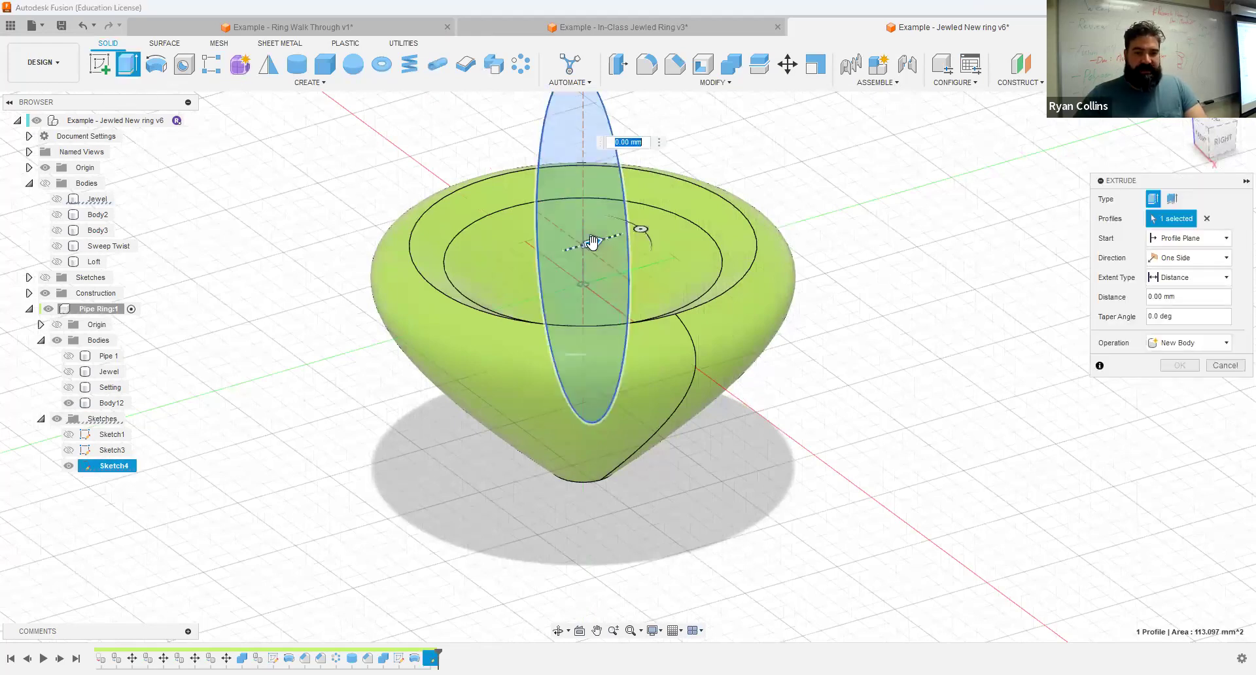
left_click_drag(592, 244, 839, 200)
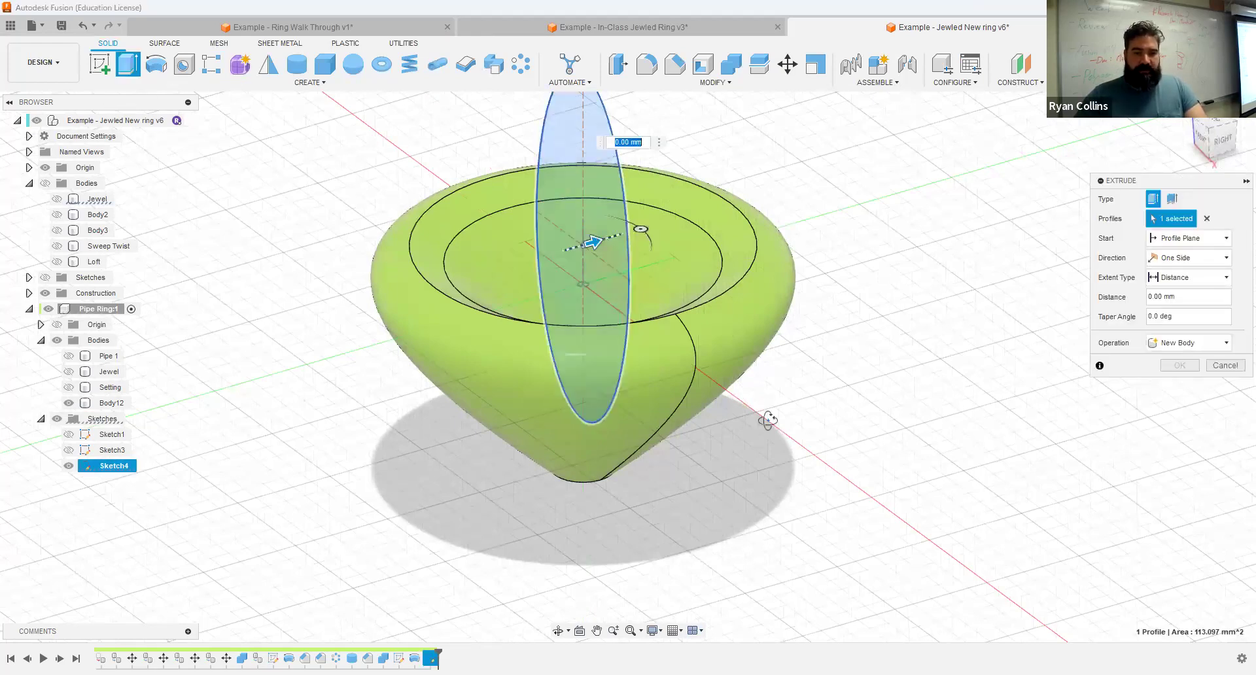
middle_click_drag(768, 420, 725, 373, "shift")
left_click(1183, 386)
middle_click_drag(893, 314, 821, 359, "shift")
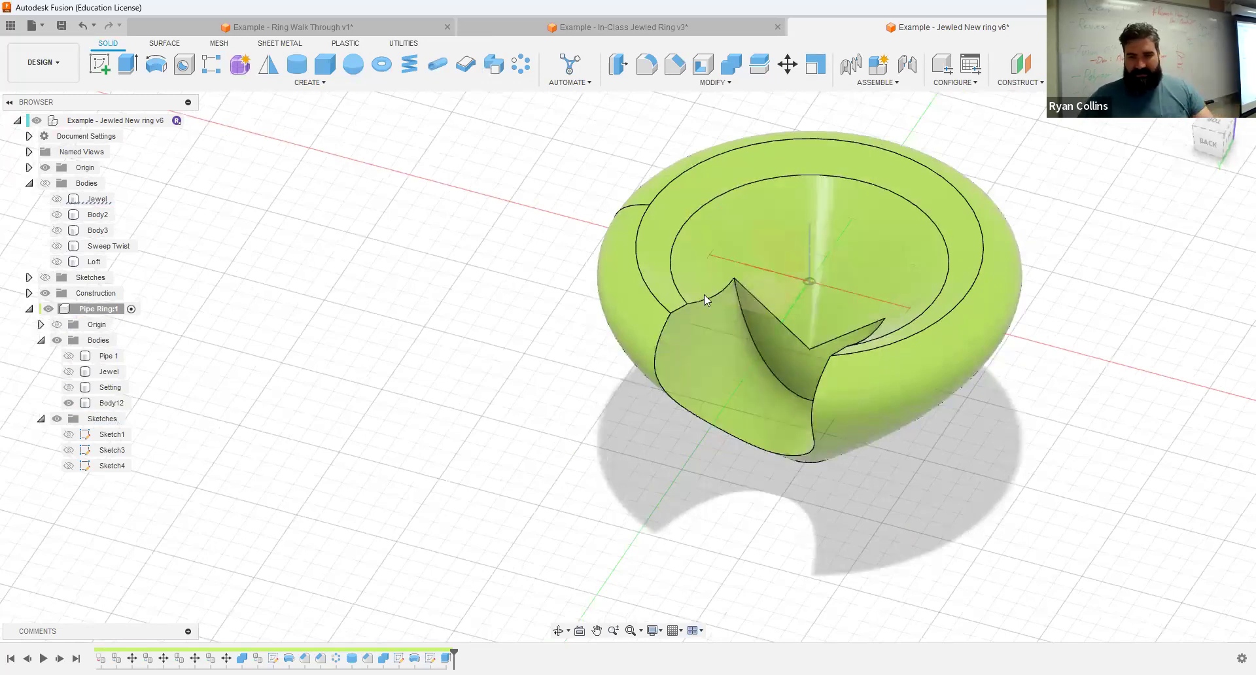
Step: Chamfer the five outer edges of the elliptical cutout by an equal distance of 1 mm
left_click(523, 68)
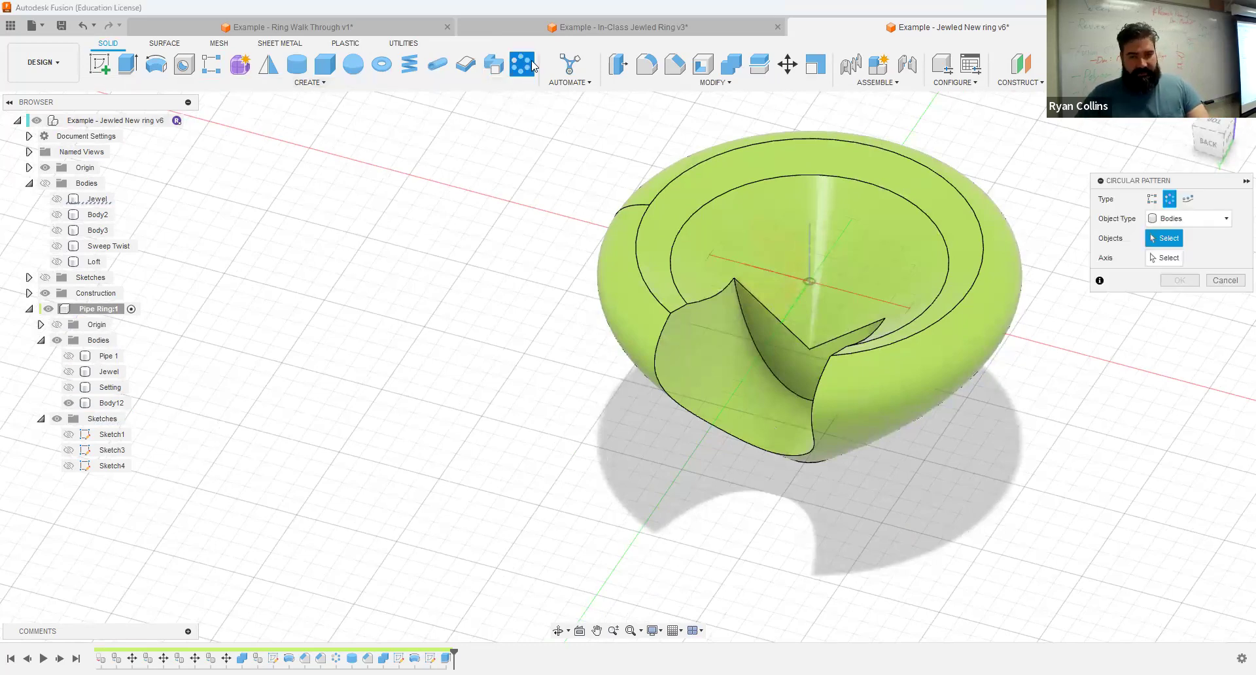
key("Escape")
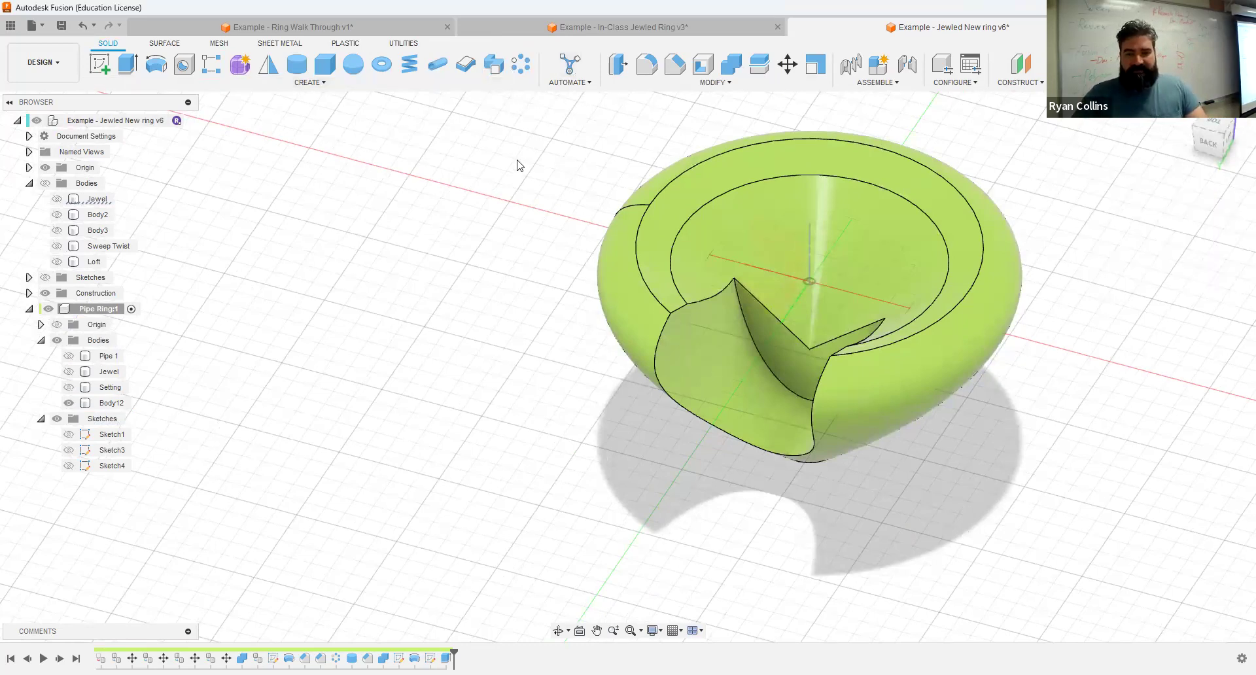
left_click(674, 64)
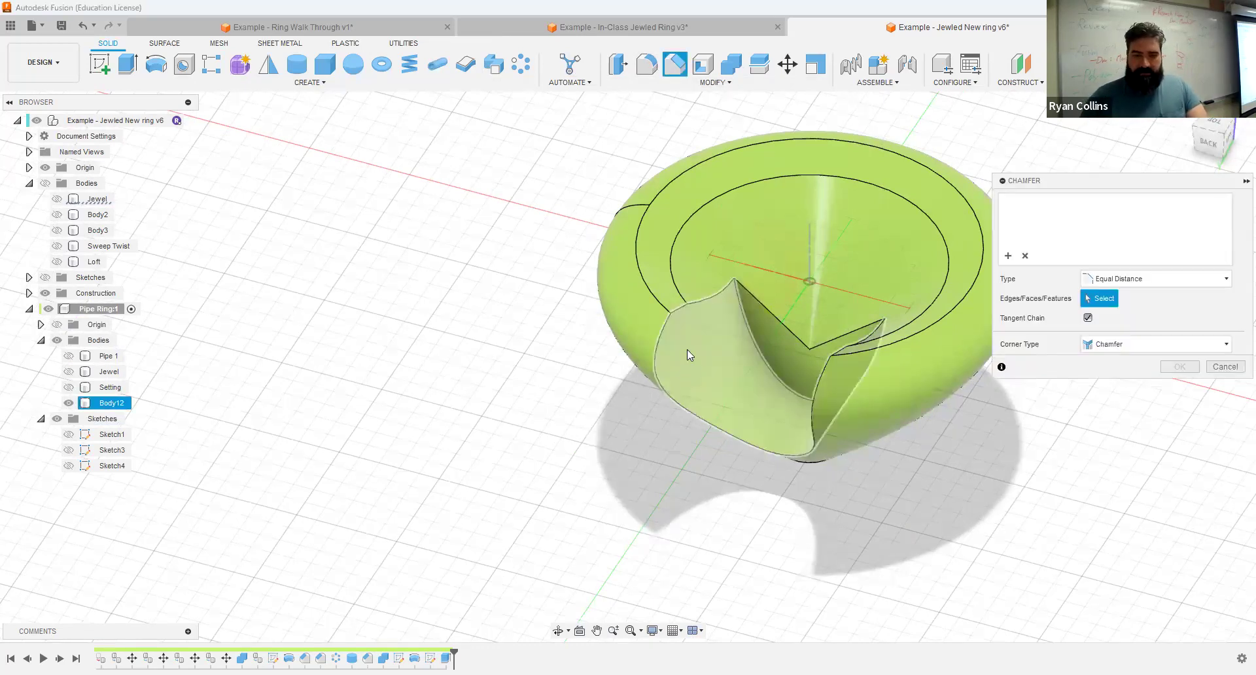
left_click(687, 350)
type("1")
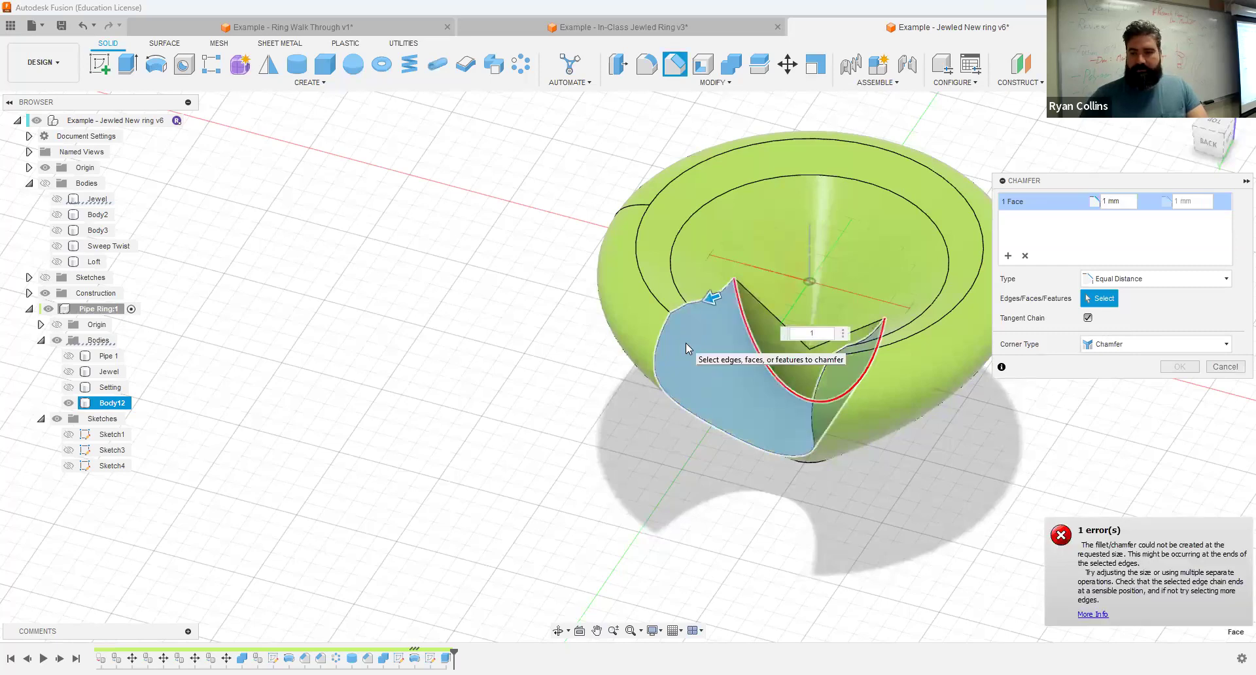
left_click(1025, 256)
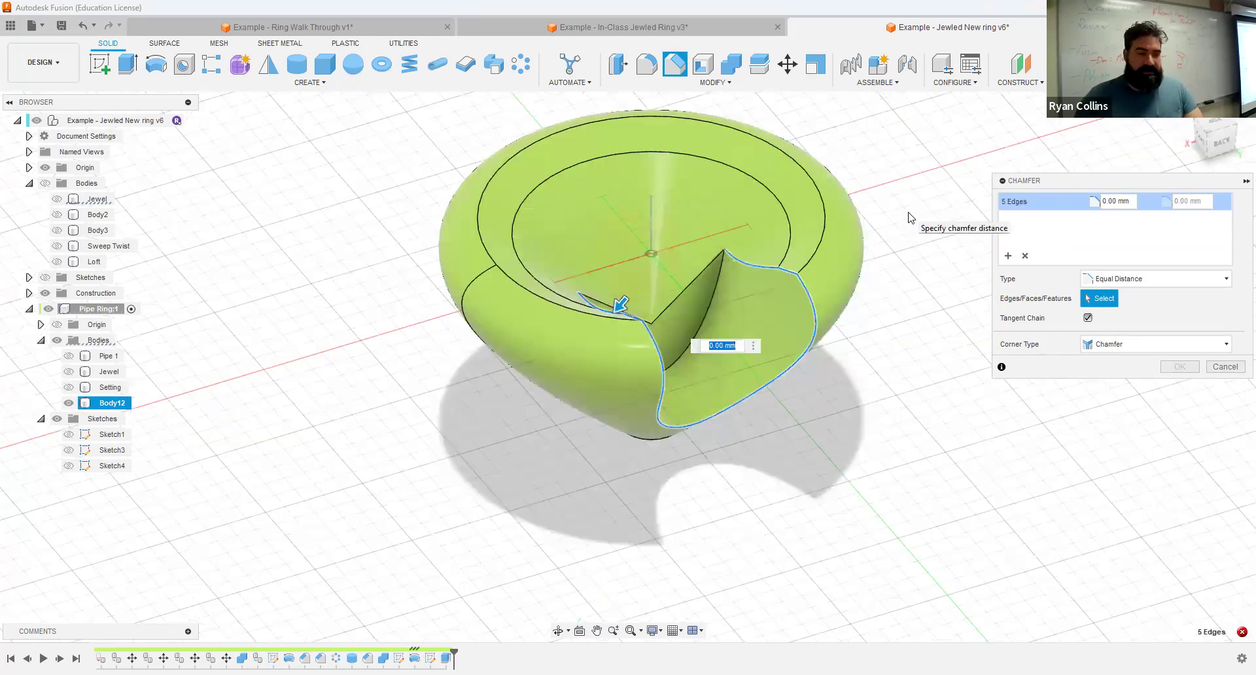
type("1")
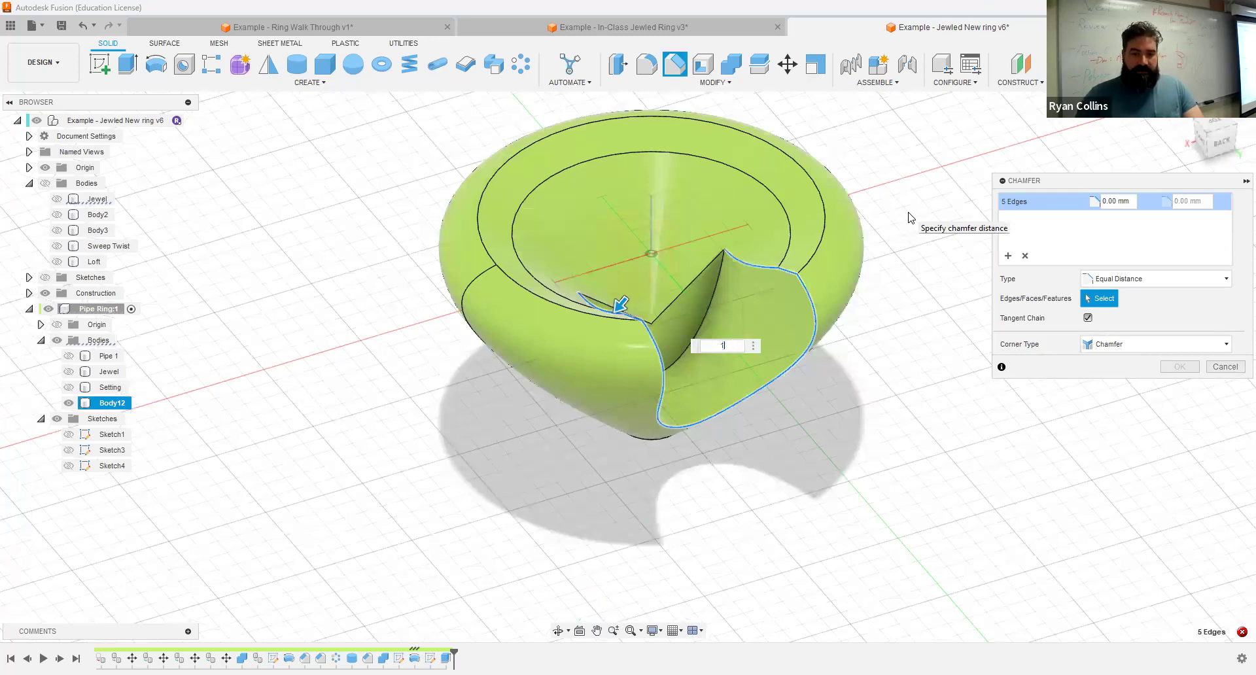
middle_click_drag(810, 299, 789, 318, "shift")
left_click(1181, 367)
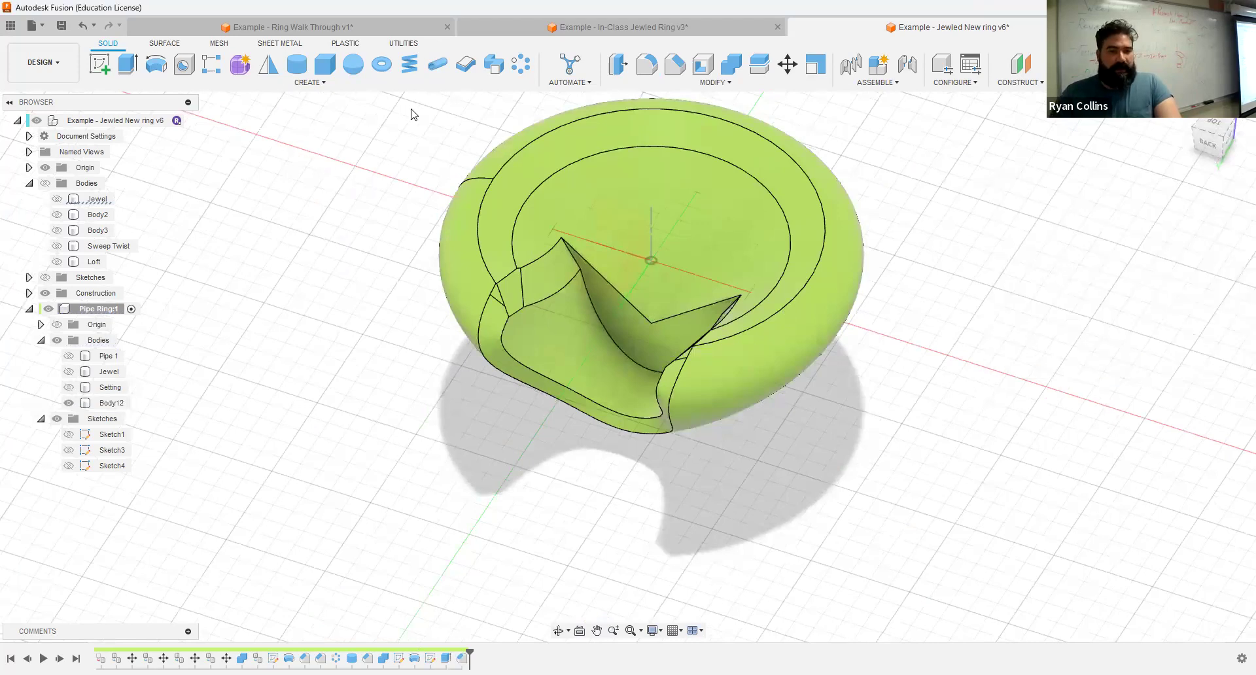
Step: Try to circular-pattern the chamfer feature alone around the vertical axis with a quantity of 3
left_click(520, 65)
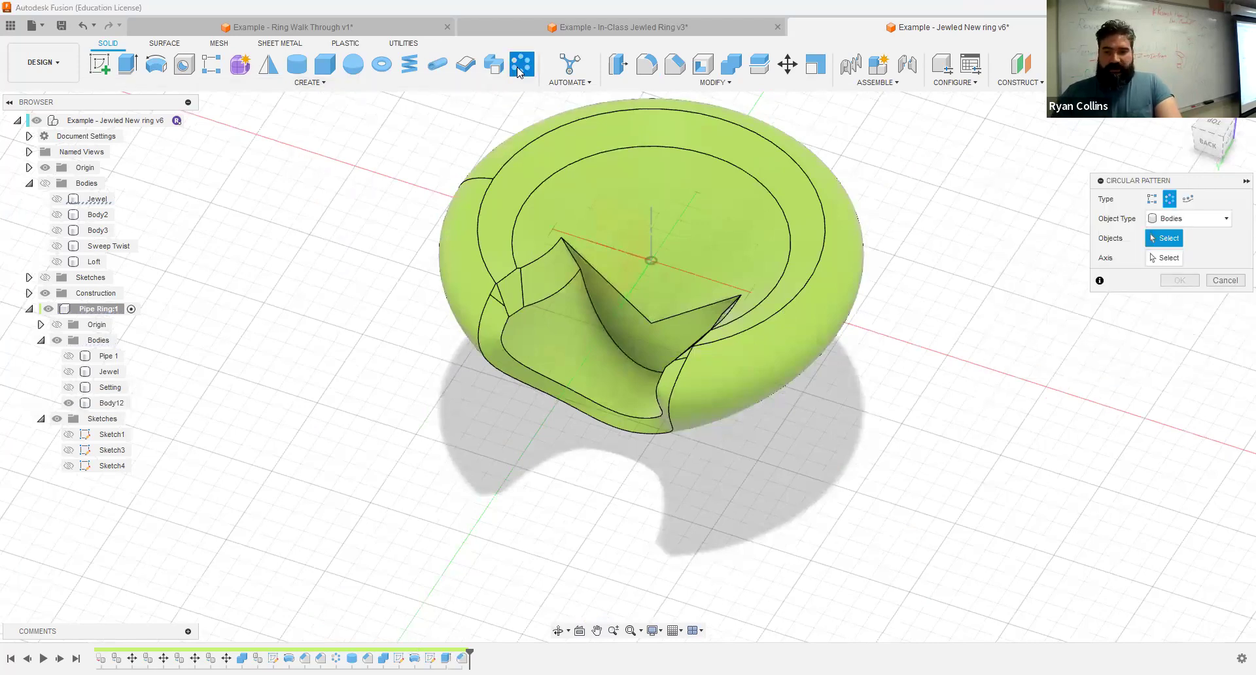
left_click(1186, 220)
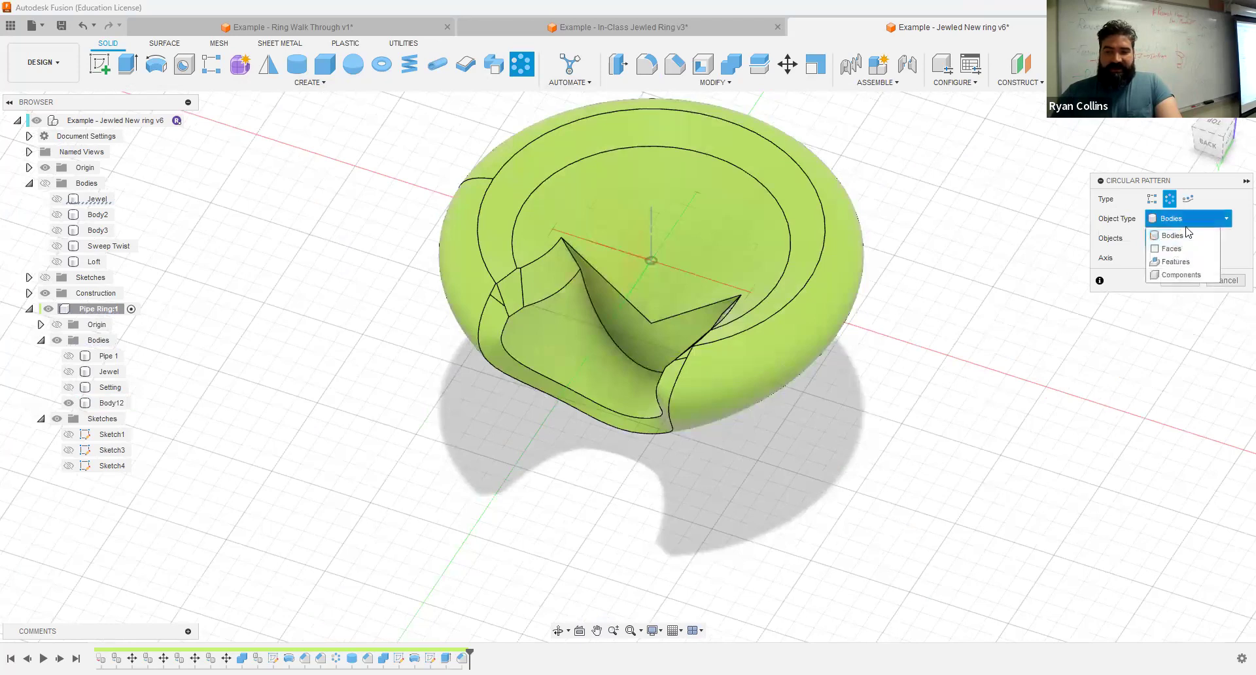
left_click(1172, 262)
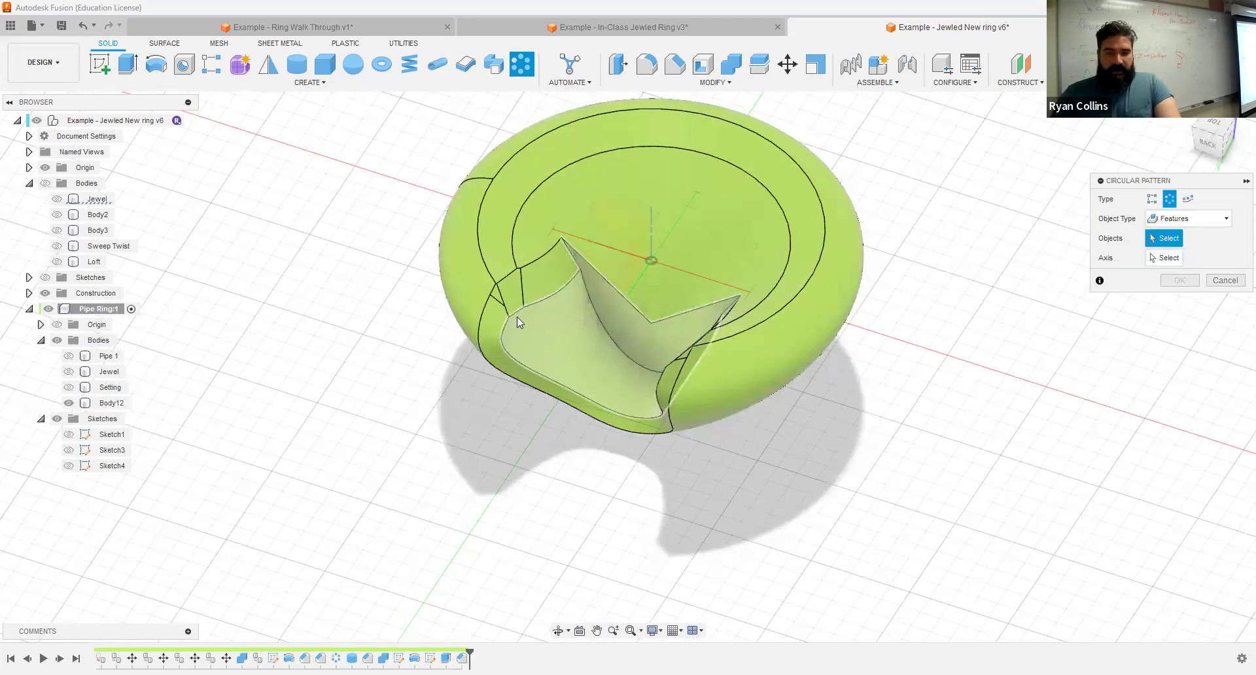
left_click(545, 281)
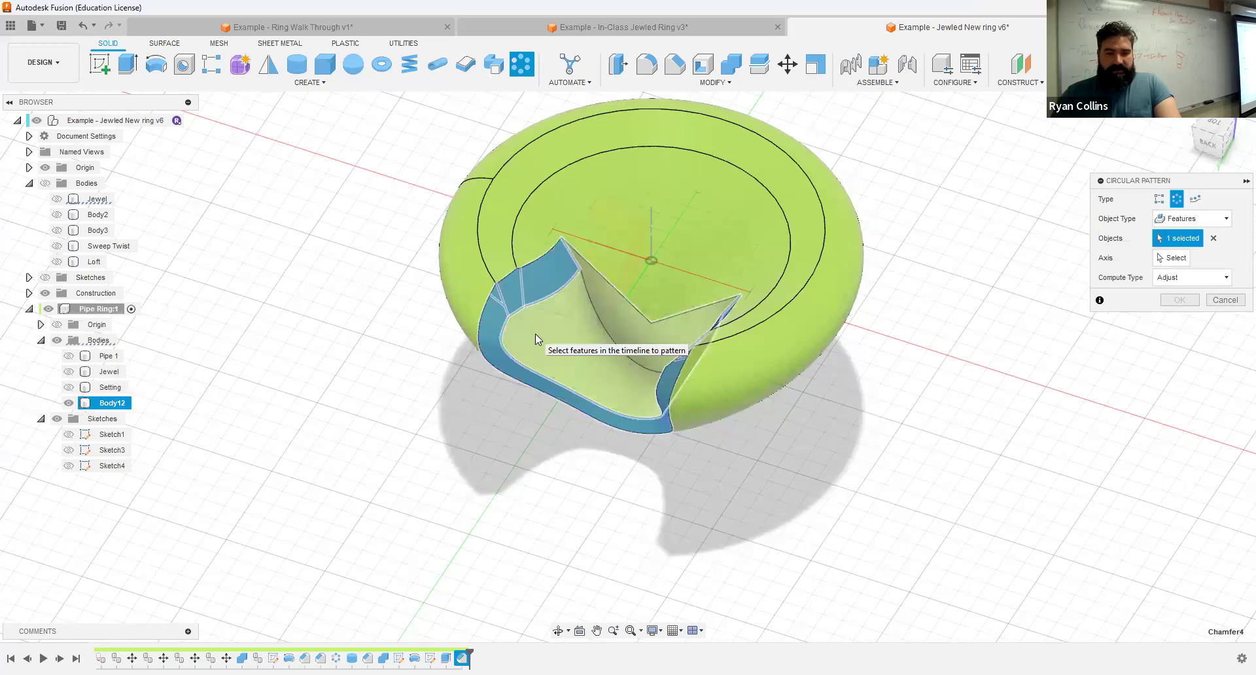
left_click(1177, 257)
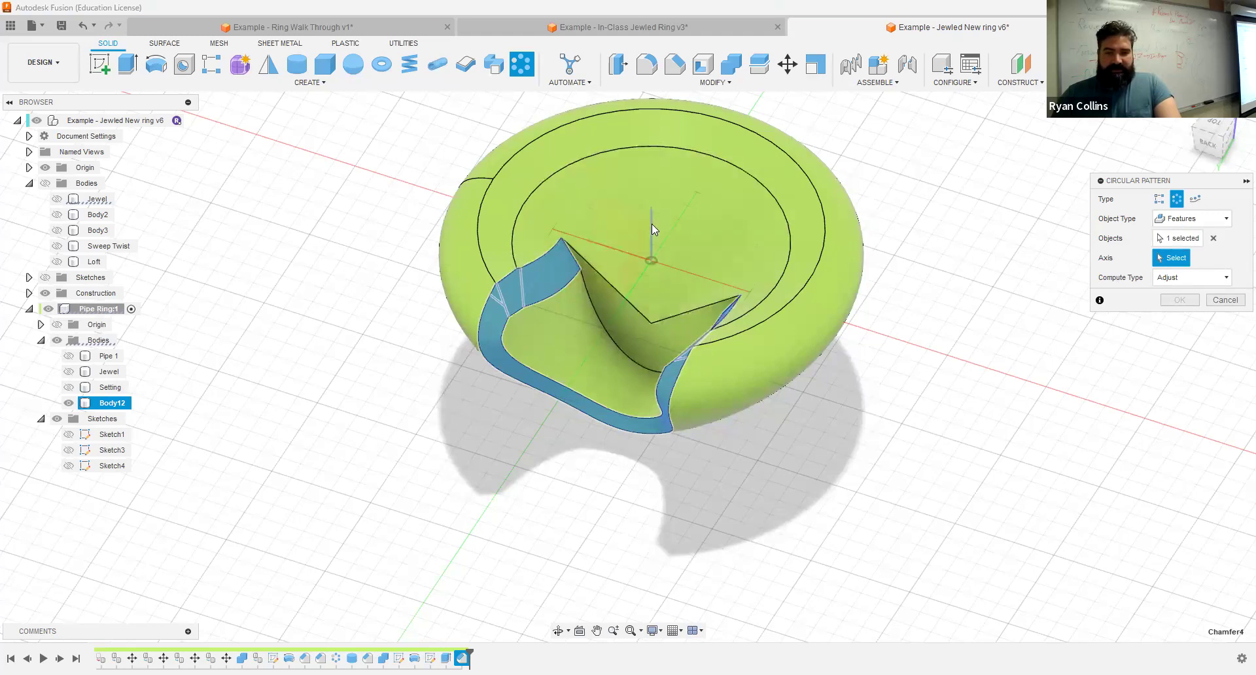
left_click(986, 340)
middle_click_drag(925, 334, 977, 312, "shift")
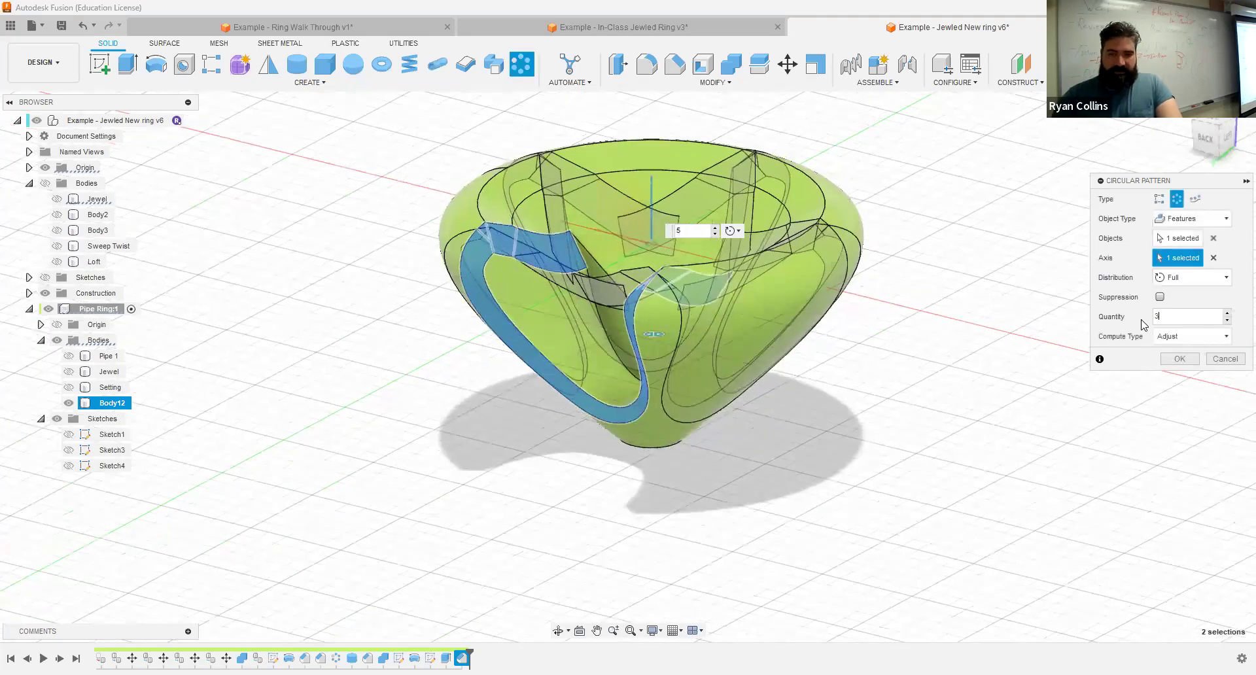
type("3")
middle_click_drag(885, 346, 883, 348, "shift")
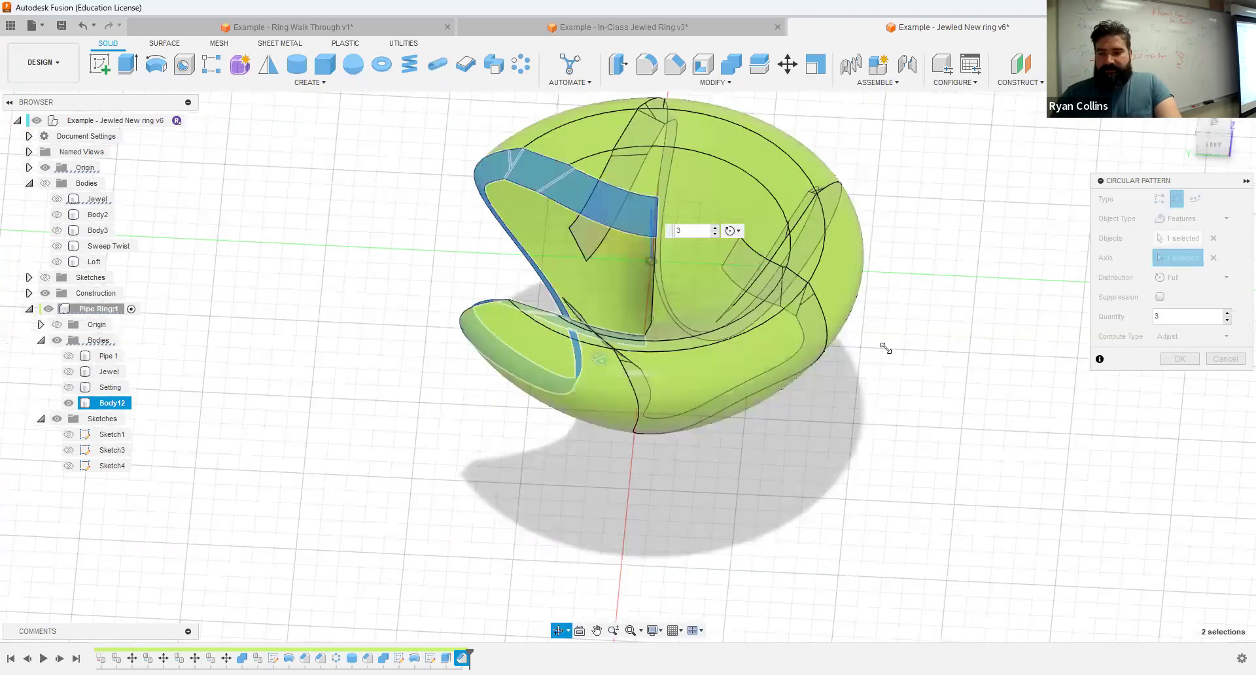
left_click(1179, 358)
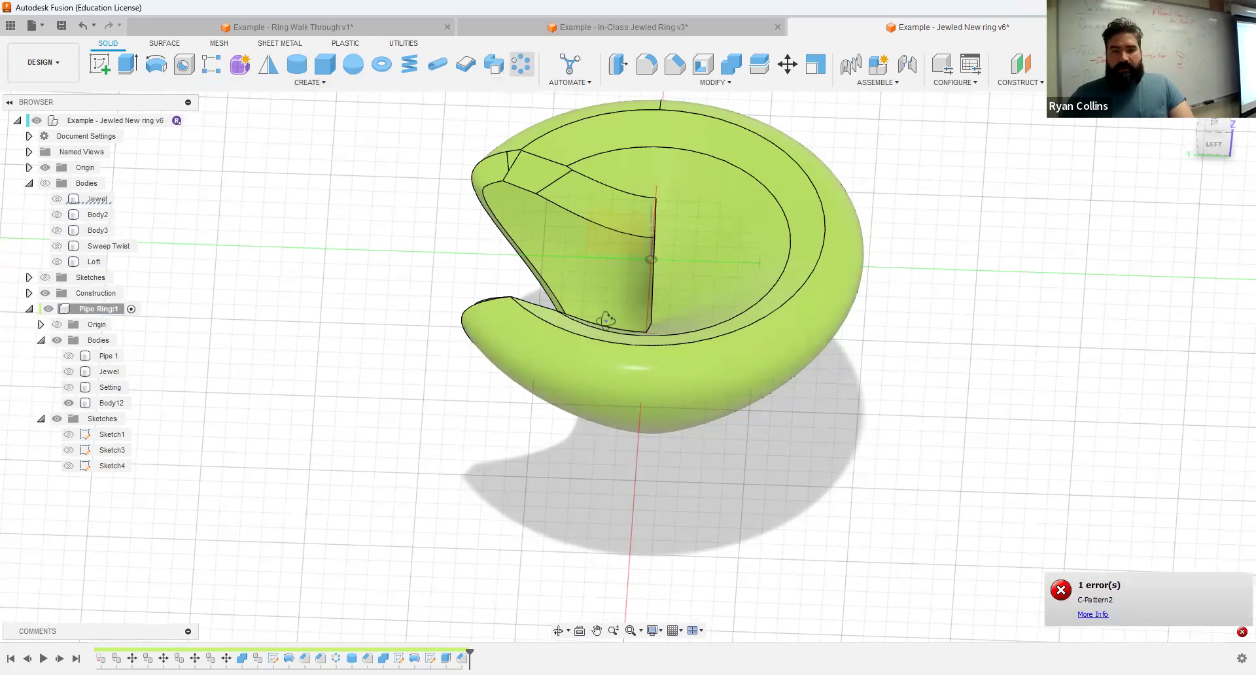
Step: Circular-pattern the elliptical cut and its chamfer as features around the vertical axis with a full distribution and quantity of 3
key("Return")
left_click(1189, 218)
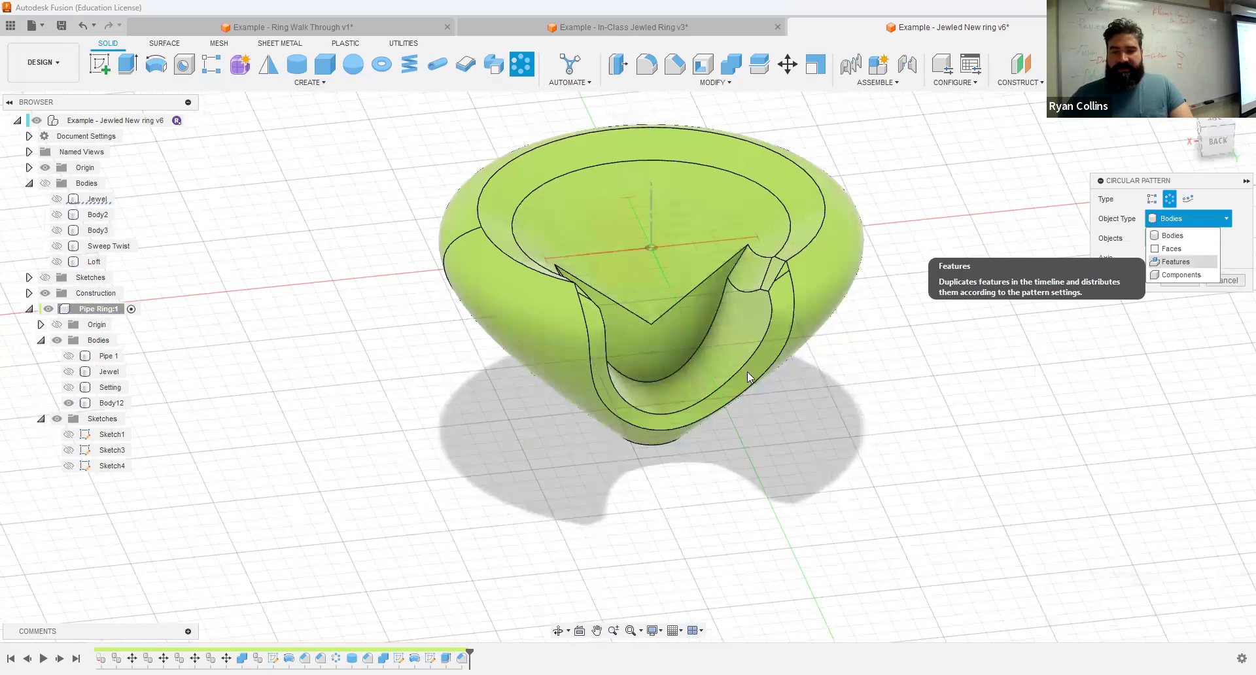
left_click(1176, 261)
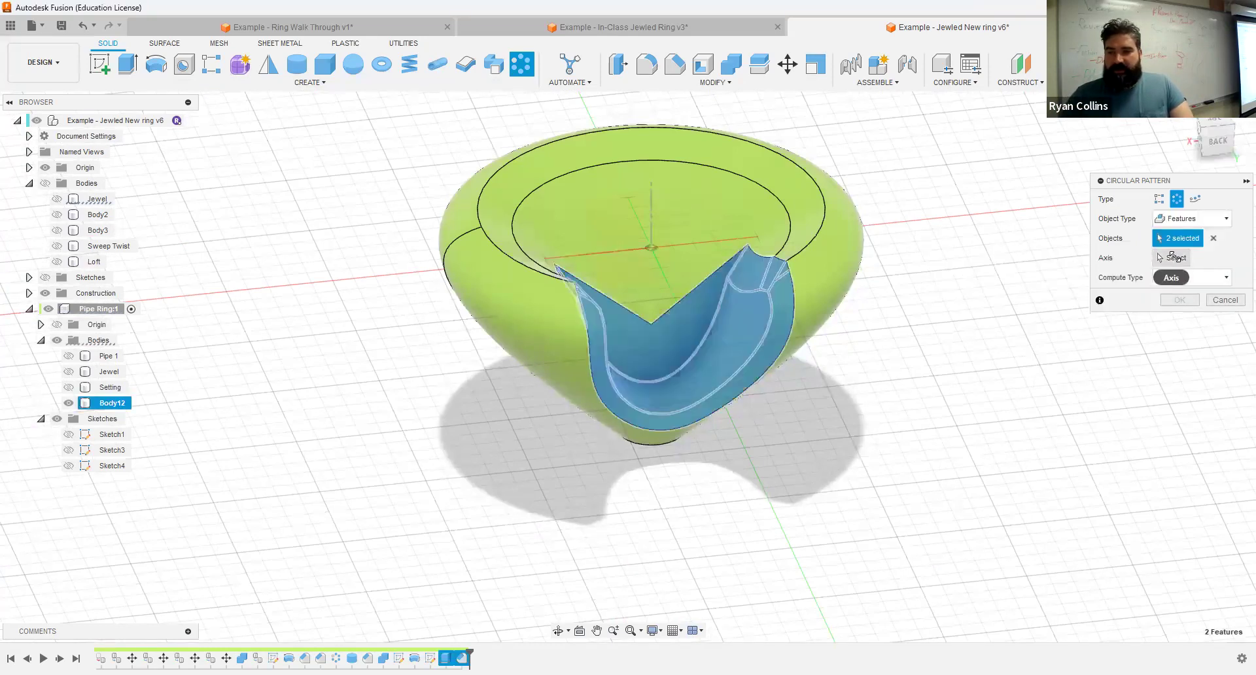
left_click(713, 229)
double_click(1188, 316)
type("3")
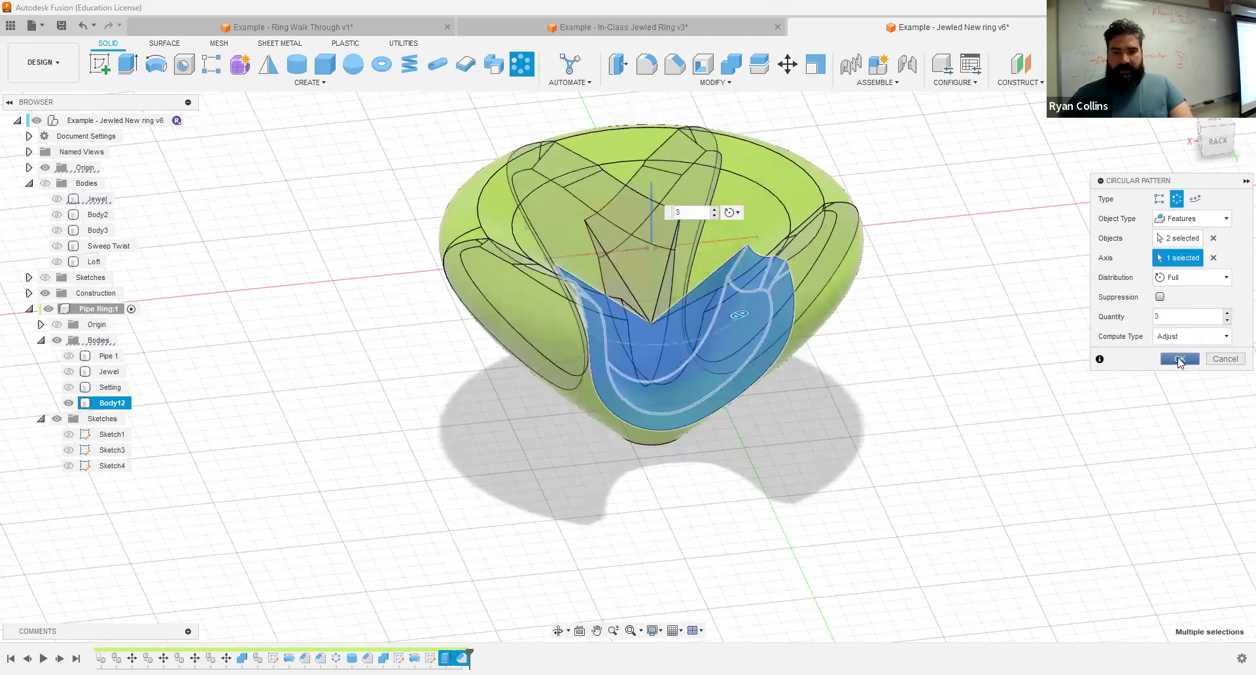
key("Return")
mouse_move(967, 325)
middle_mouse_down("shift")
mouse_move(875, 328)
mouse_move(889, 306)
mouse_move(853, 328)
mouse_move(960, 325)
mouse_move(913, 325)
mouse_move(947, 328)
middle_mouse_up("shift")
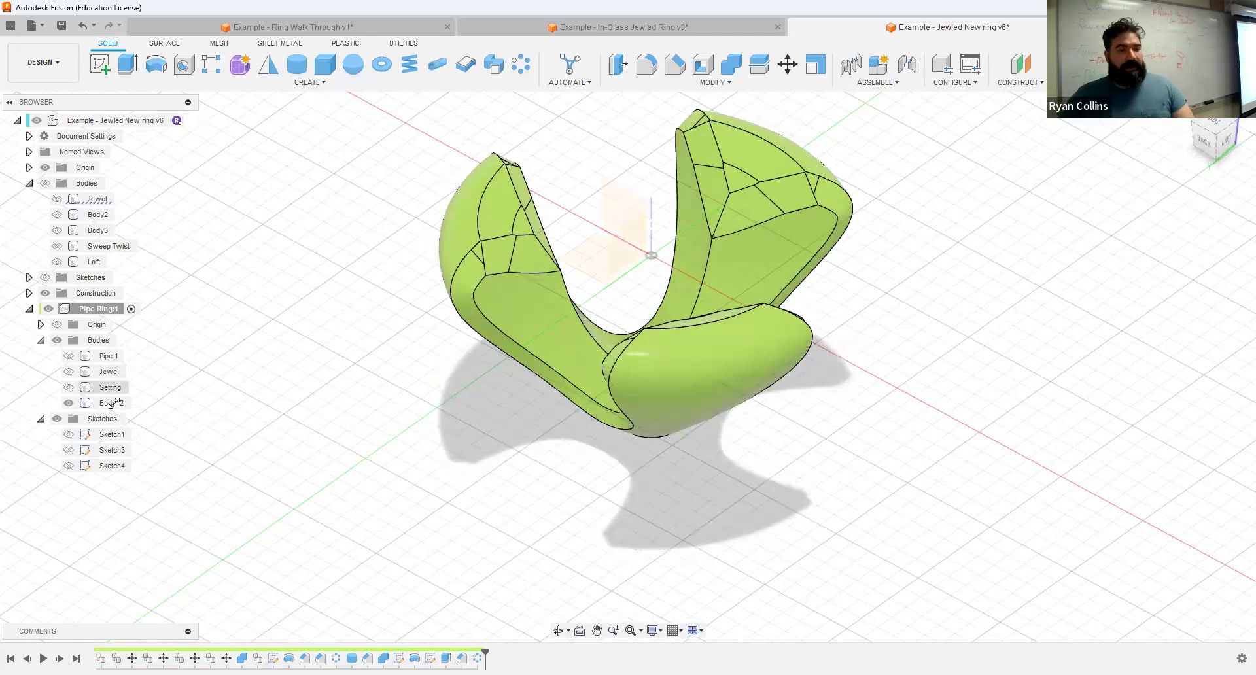
Step: Show the jewel, cut its shape out of the bowl-shaped setting with Combine while keeping the tool body, and hide the jewel again
left_click(68, 372)
left_click(68, 372)
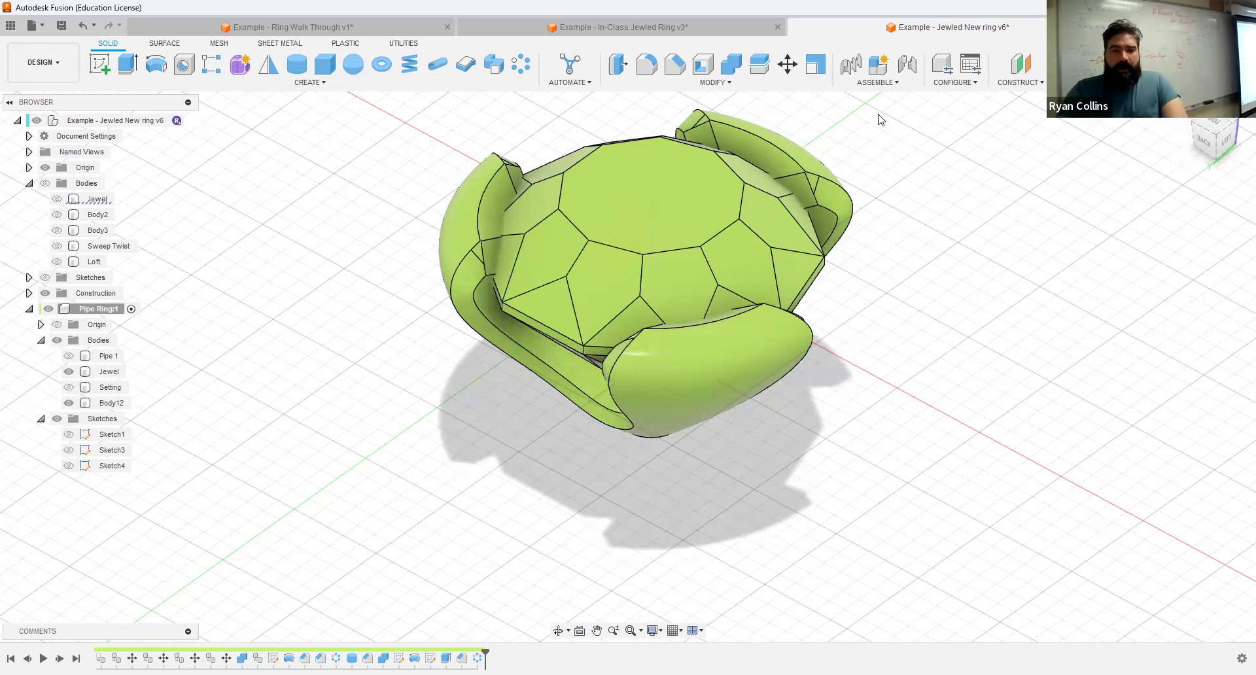
left_click(732, 64)
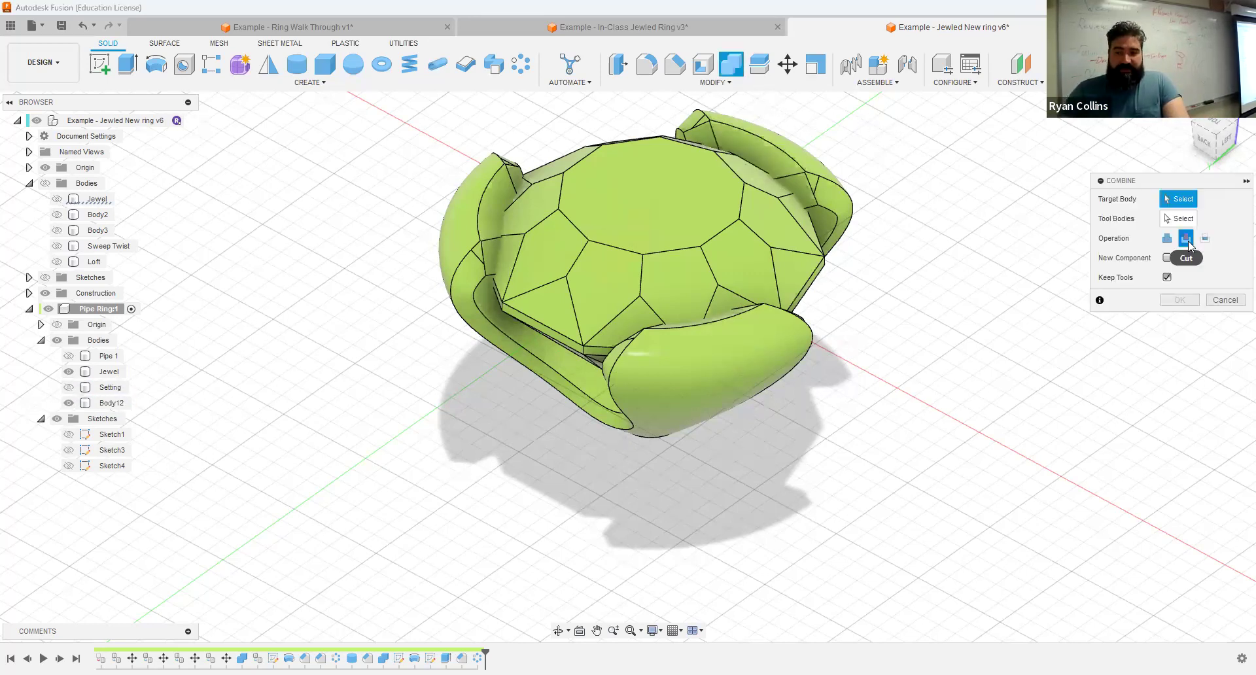
left_click(810, 164)
left_click(674, 239)
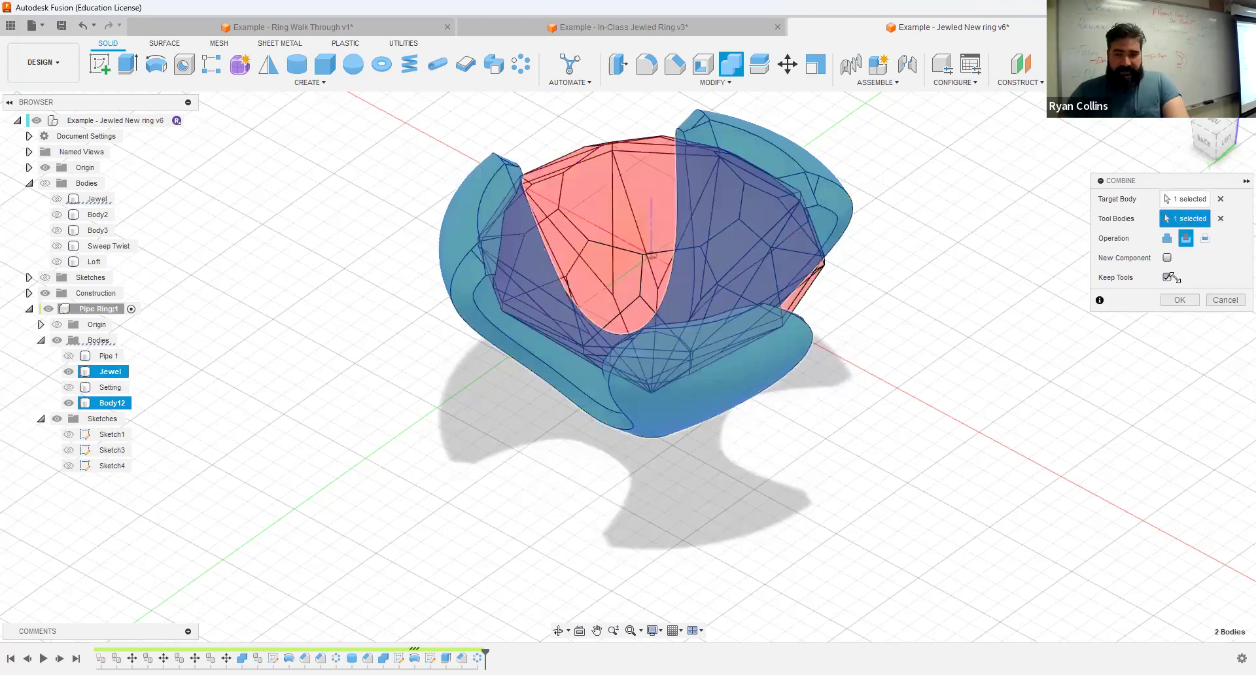
left_click(1179, 299)
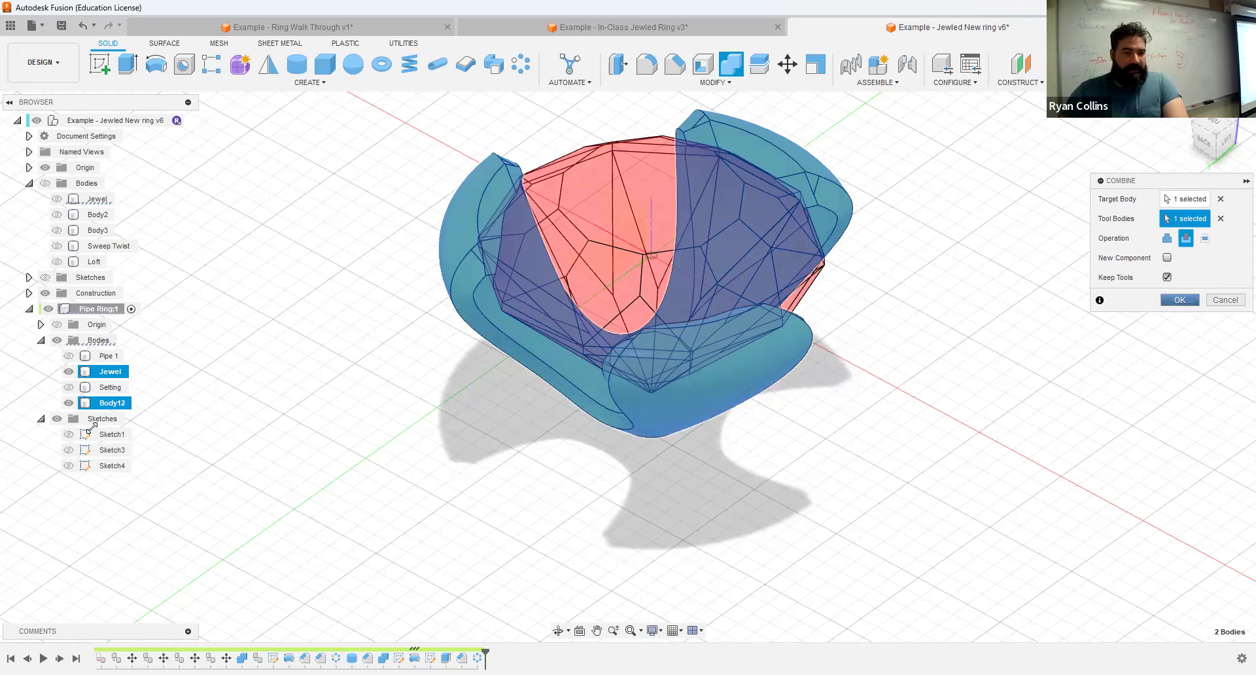
left_click(69, 372)
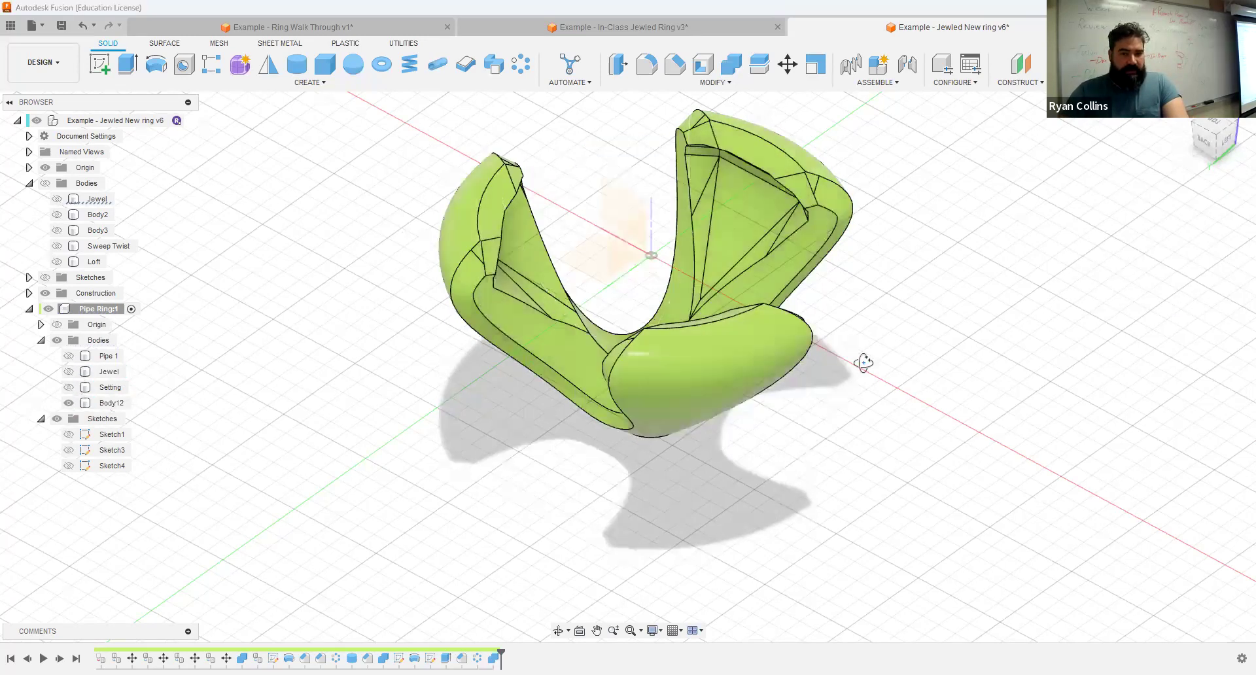
middle_click_drag(778, 356, 844, 365, "shift")
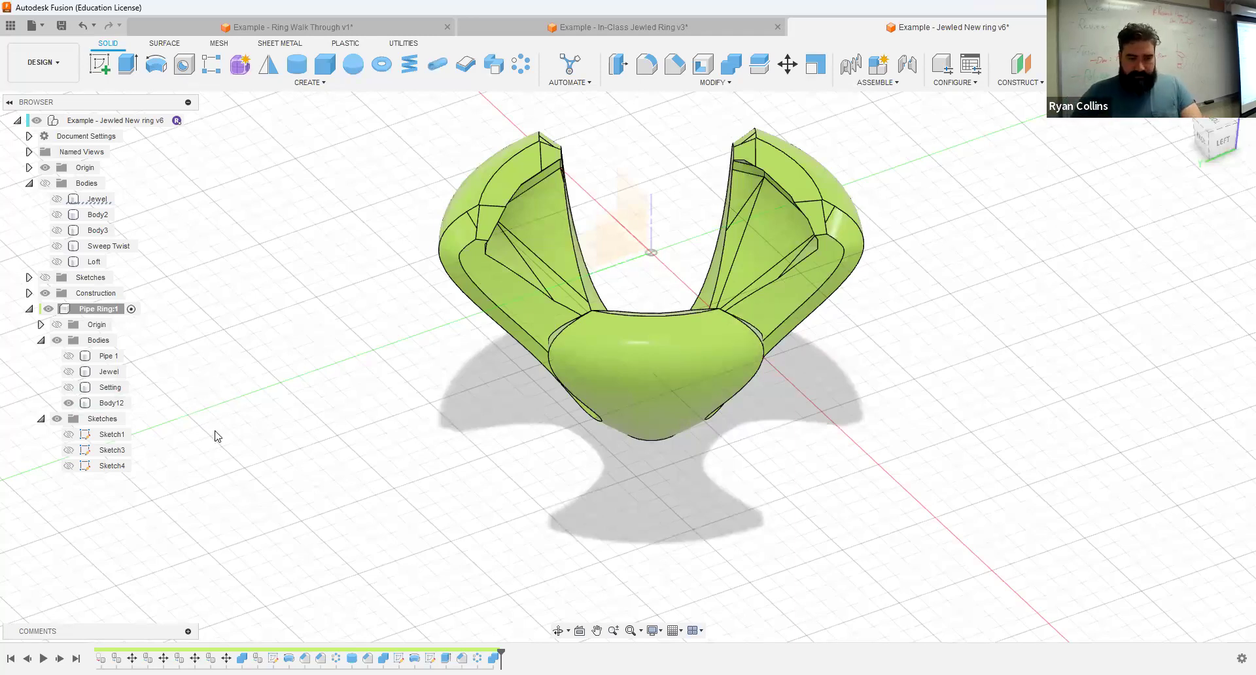
Step: Rename the three-pronged setting body as Simple Setting
double_click(120, 403)
type("Simp")
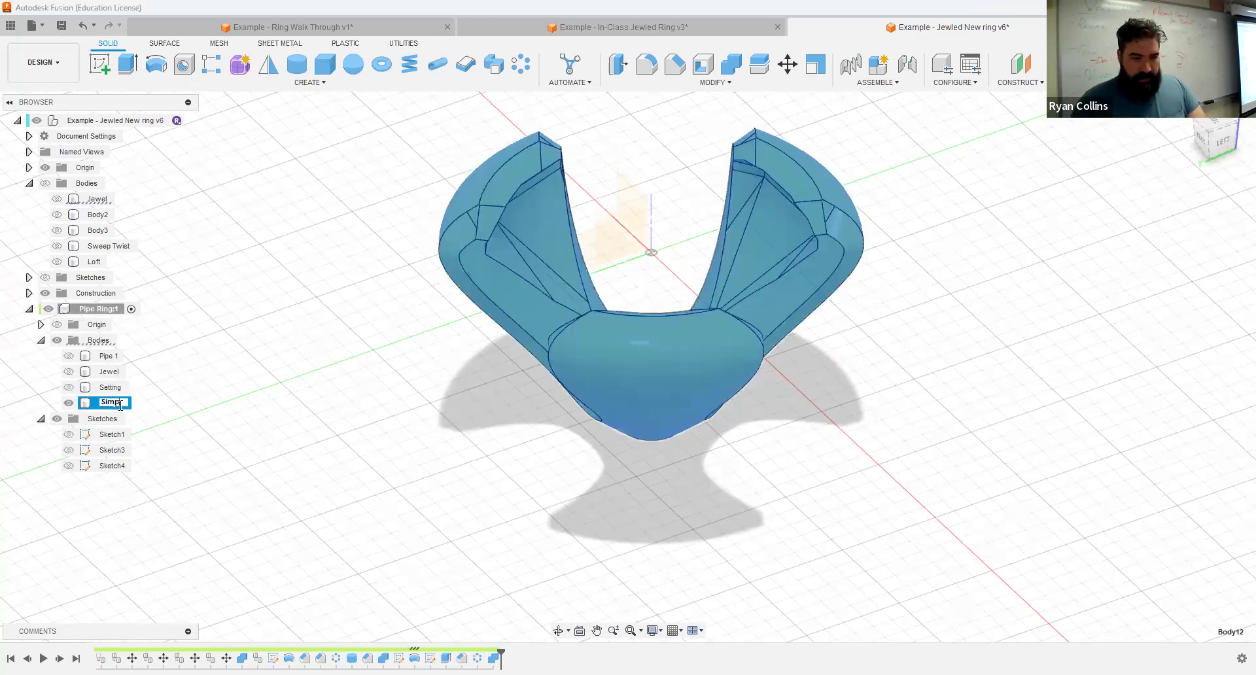
type("le Setting")
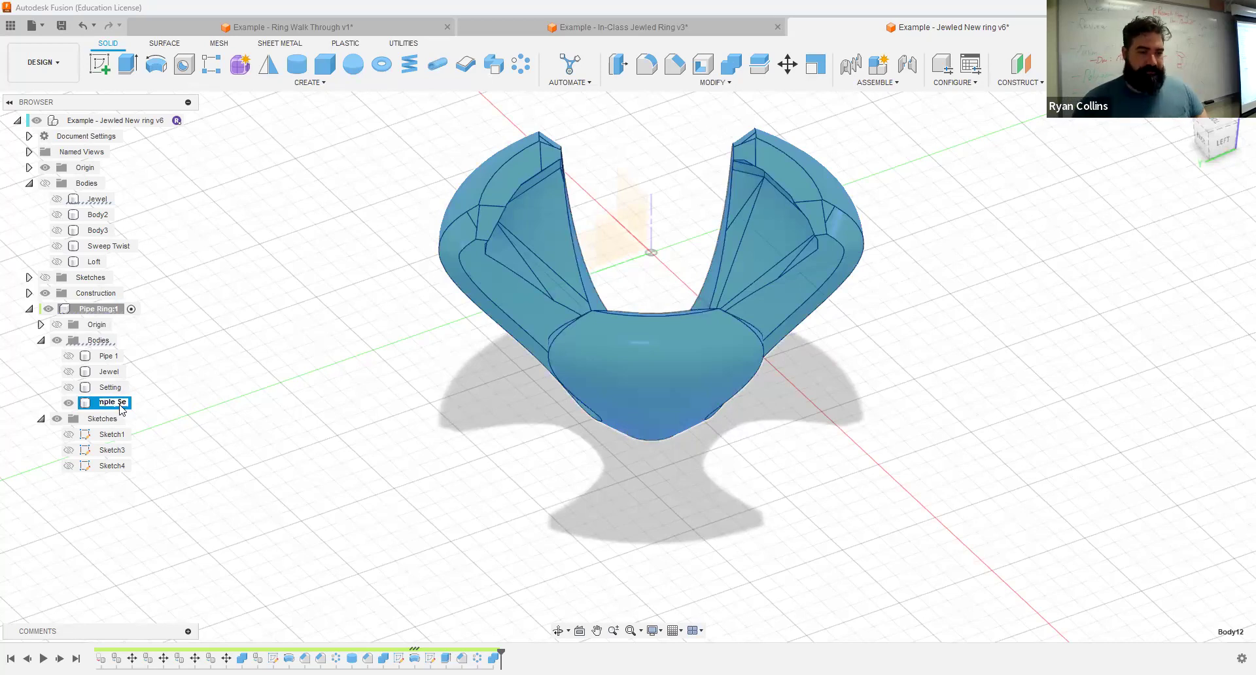
key("Return")
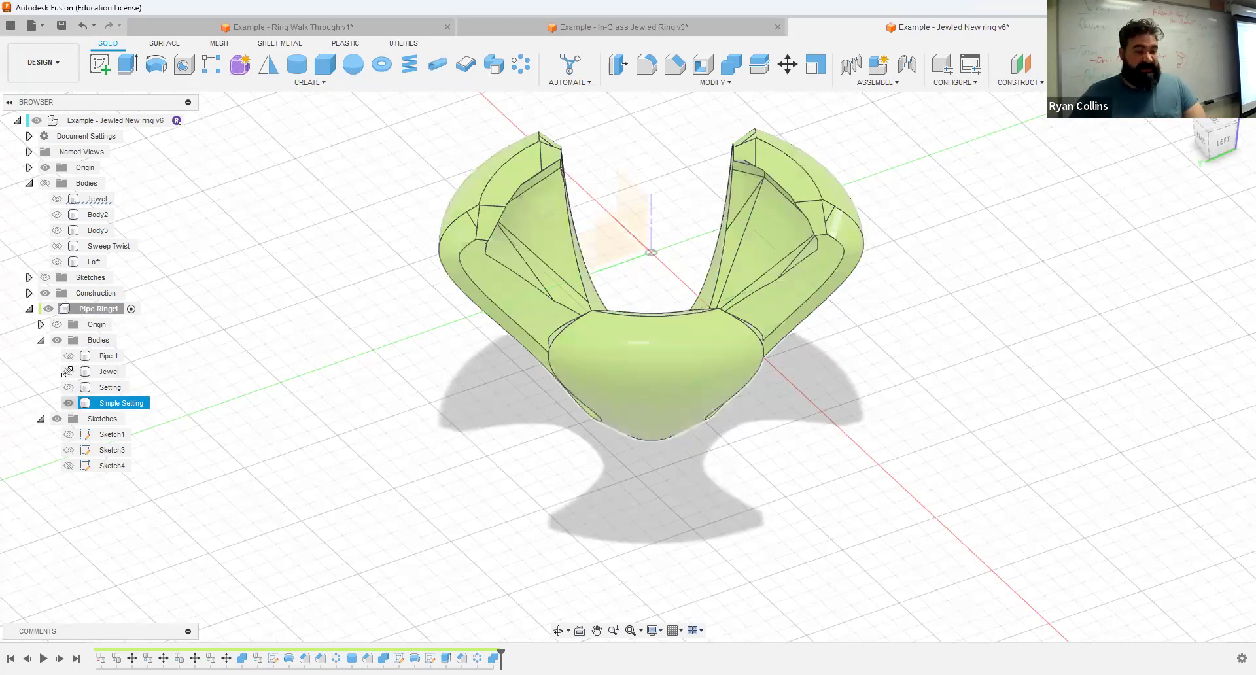
Step: Hide the Simple Setting body and show the Jewel, Setting and Pipe 1 bodies to display the whole ring
left_click(68, 403)
left_click(69, 372)
left_click(69, 387)
left_click(69, 356)
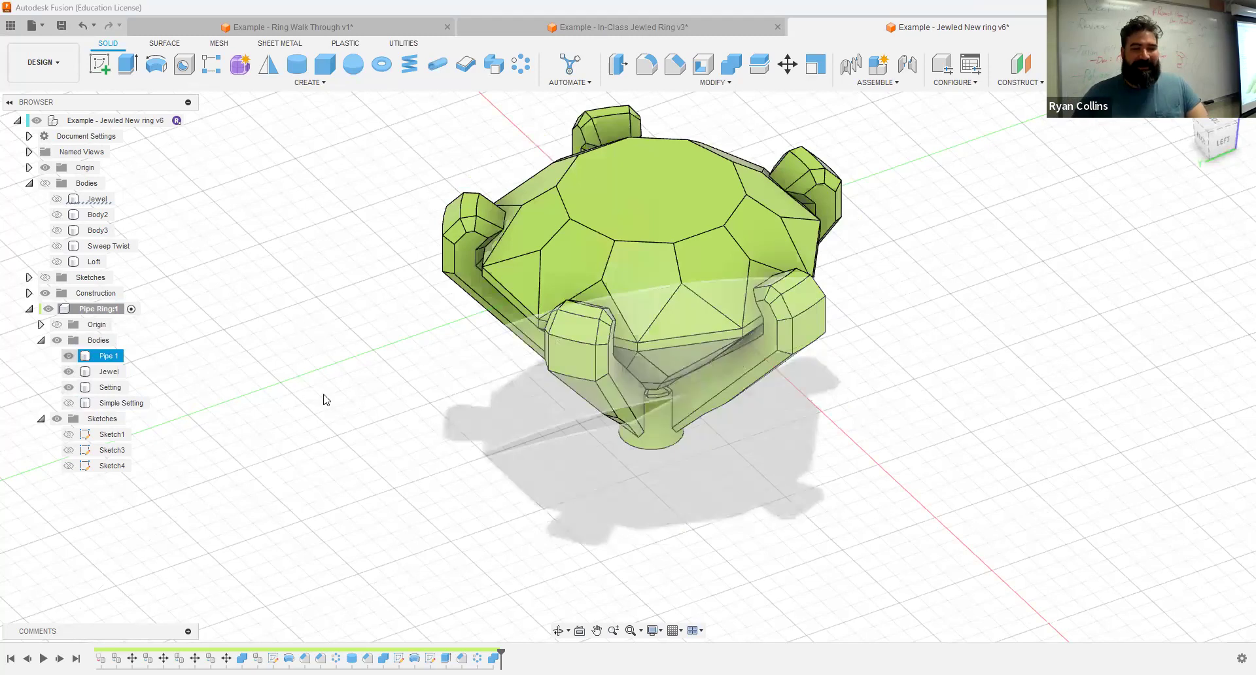
scroll(794, 488, "down", 5)
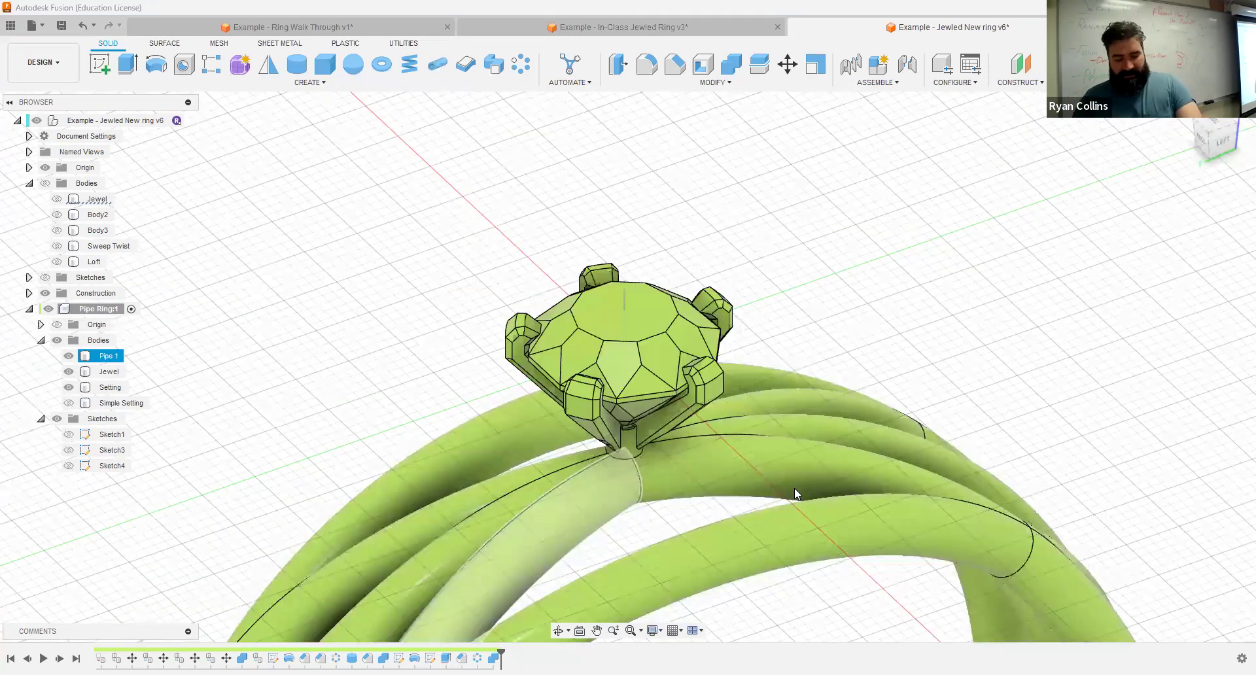
scroll(899, 297, "down", 3)
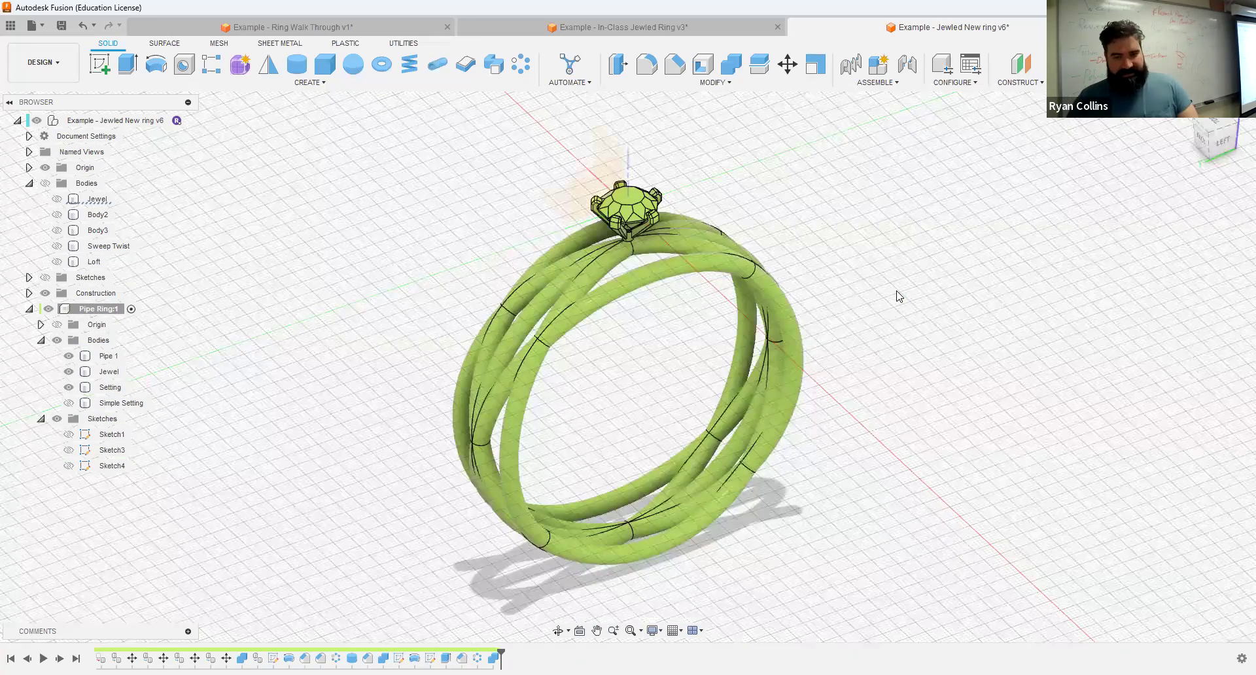
Step: Save the design with the version description "Simple Setting"
key("ctrl+s")
type("Simple Setting")
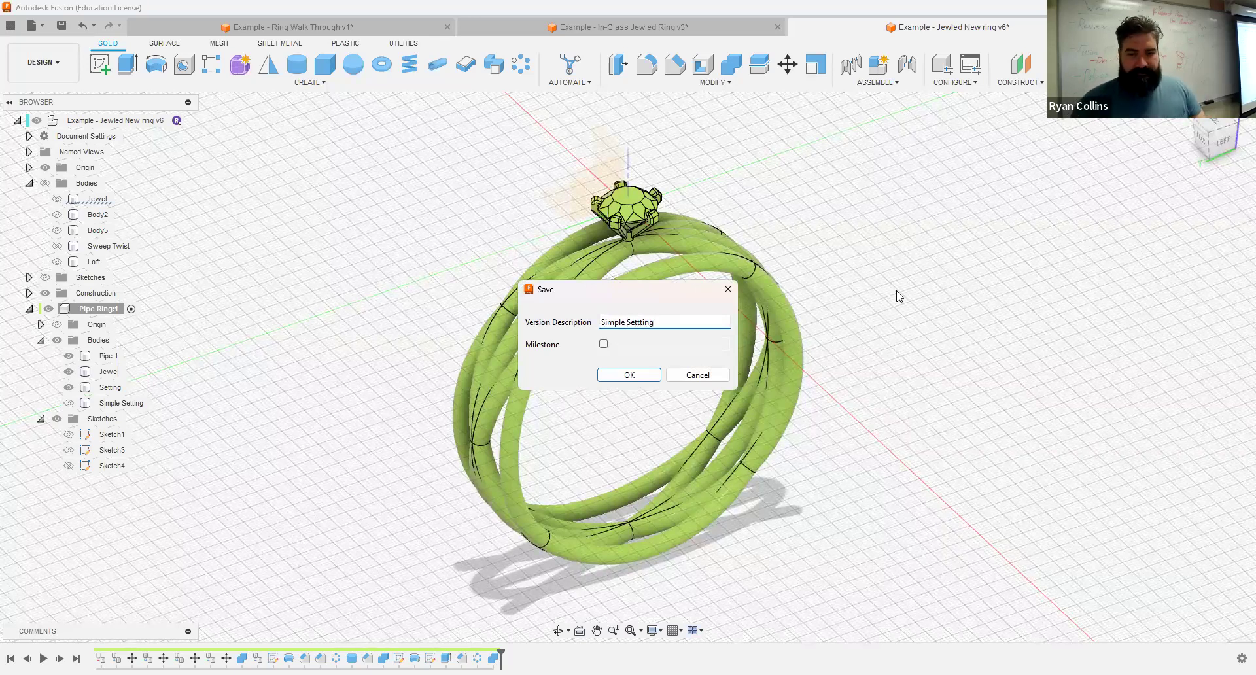
key("Return")
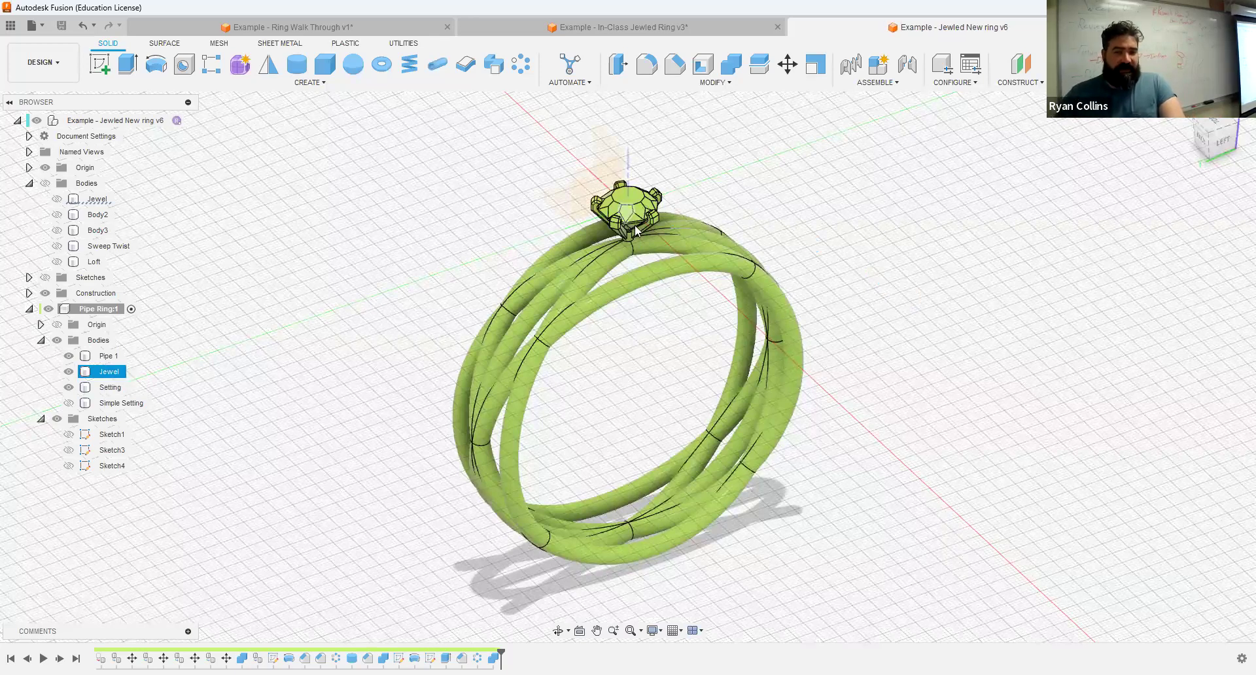
middle_click_drag(847, 246, 809, 251, "shift")
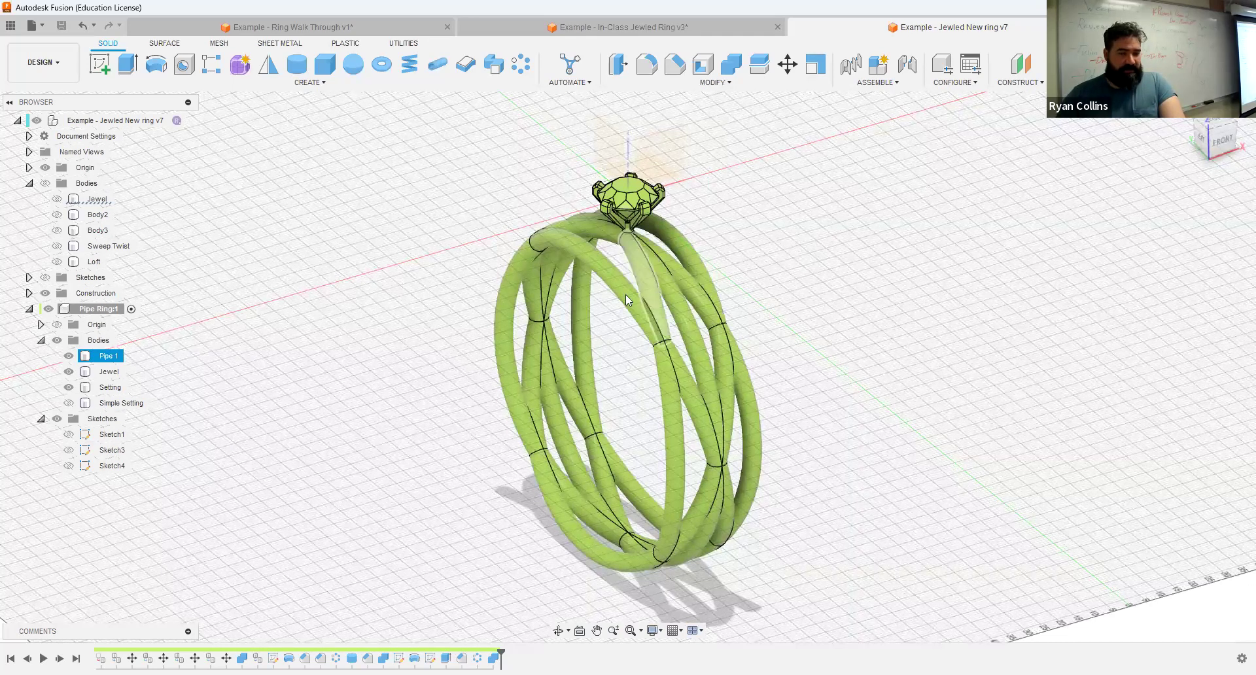
left_click(107, 357)
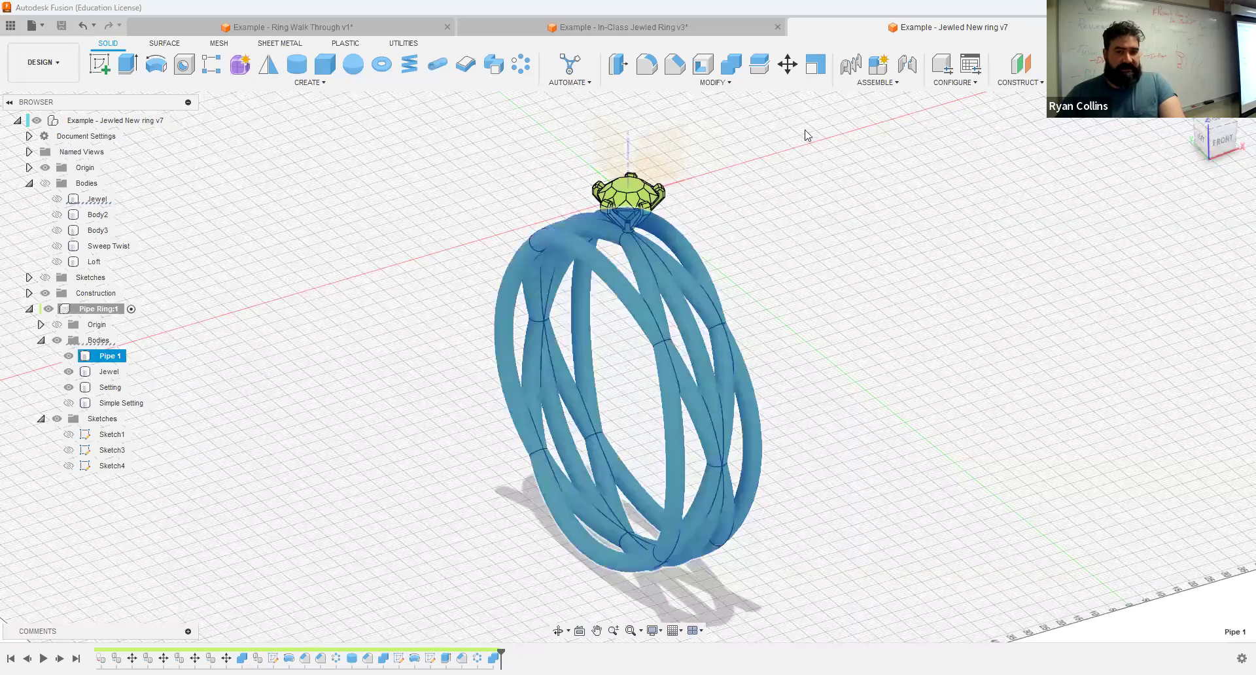
left_click(710, 83)
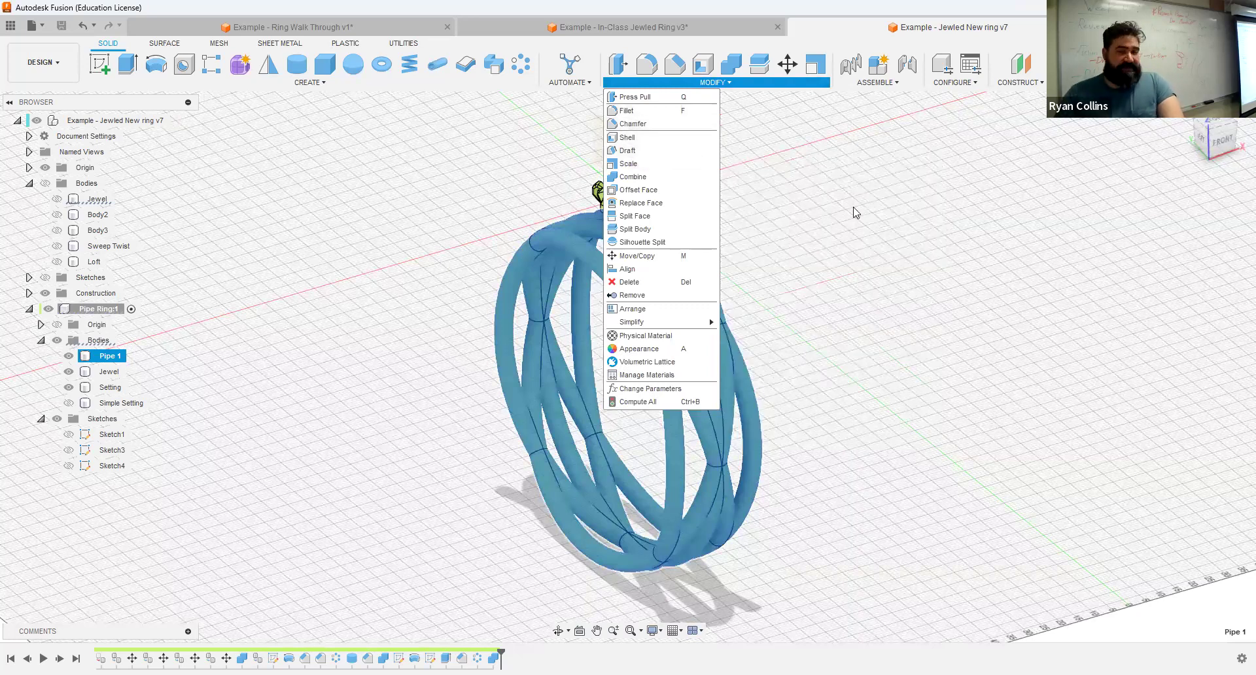
left_click(867, 214)
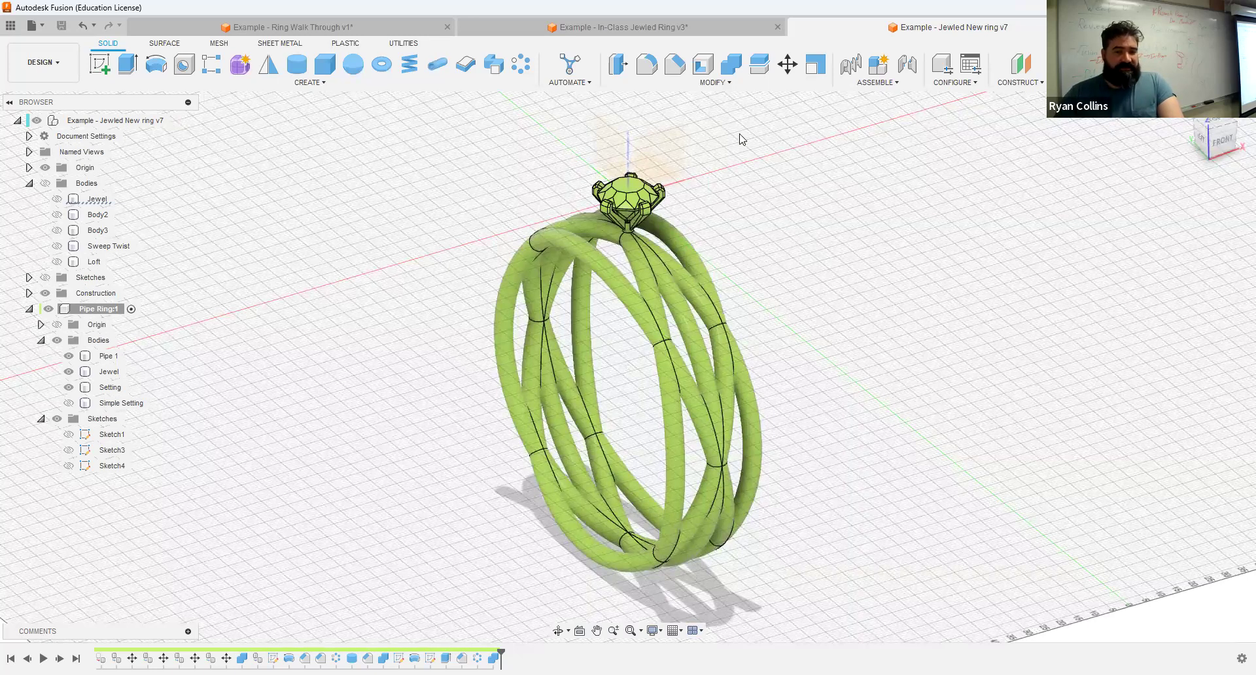
Step: Combine the Pipe 1 body with the Setting and Jewel bodies using Join, creating a new component and keeping the tool bodies
left_click(744, 63)
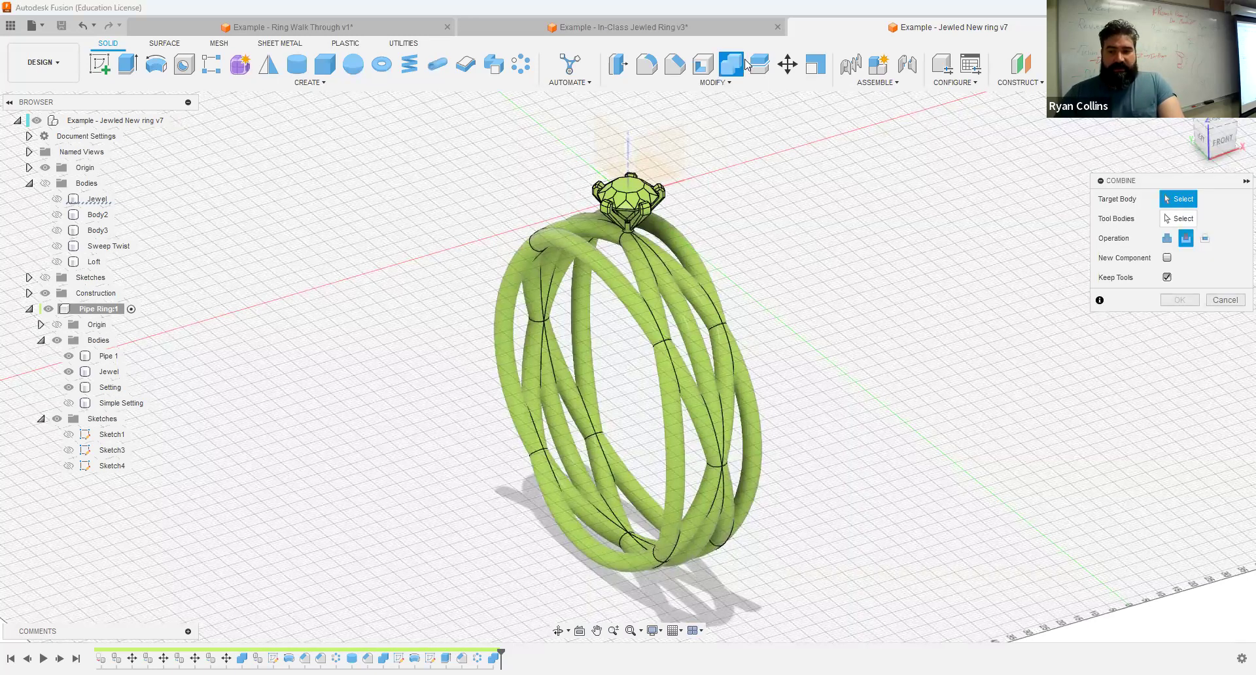
left_click(1167, 238)
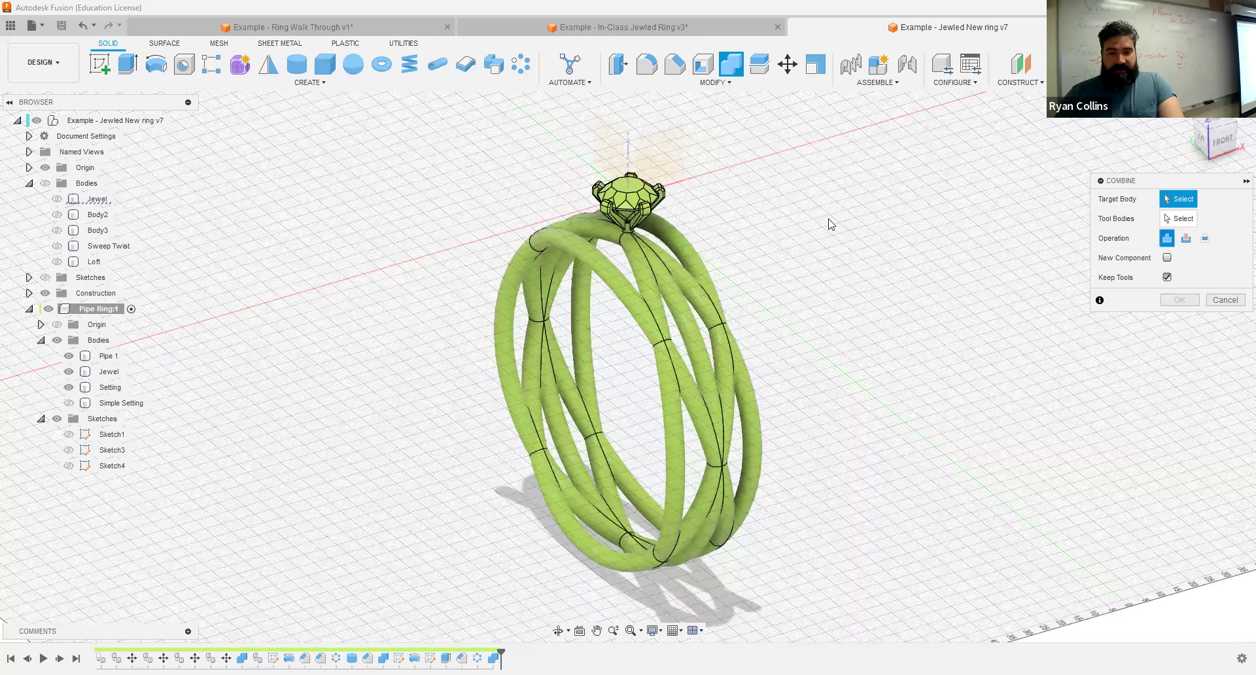
left_click(645, 273)
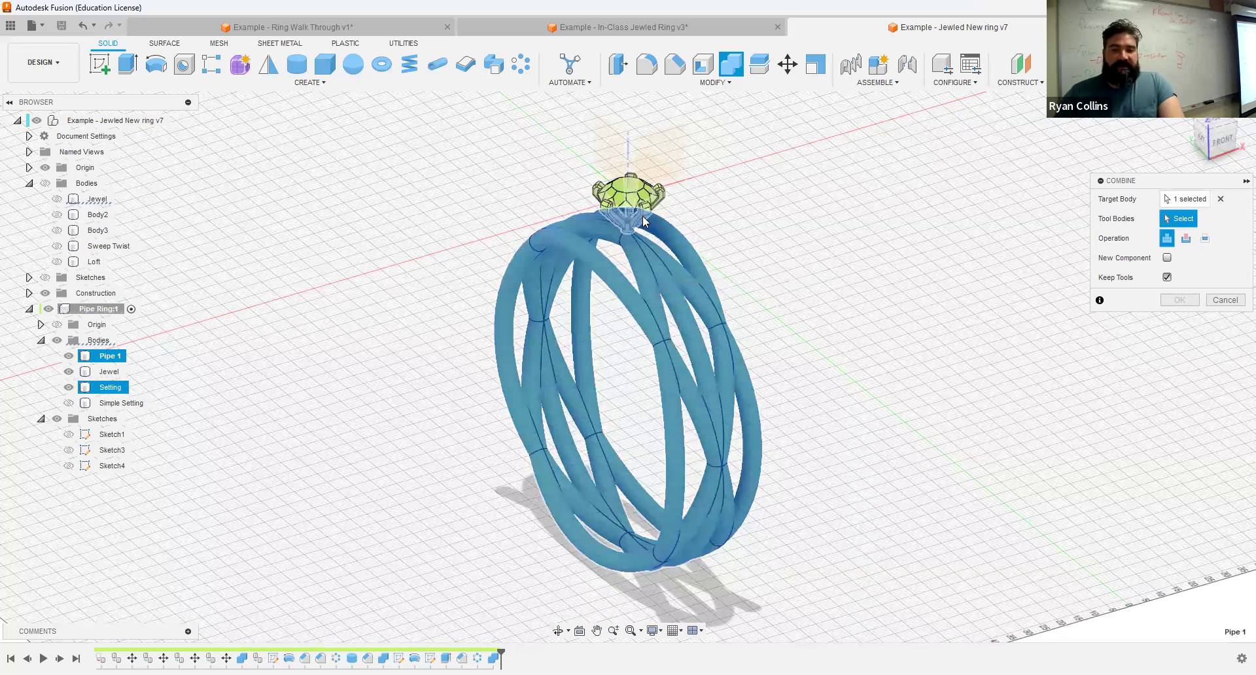
left_click(635, 195)
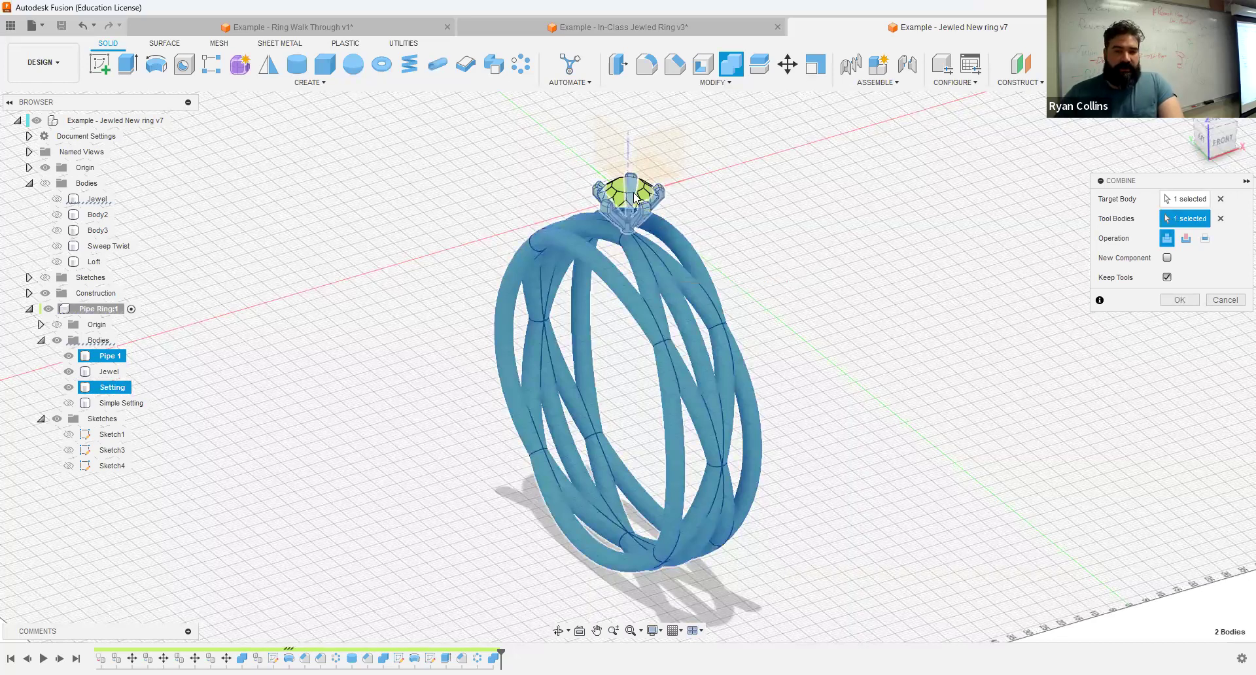
left_click(641, 204)
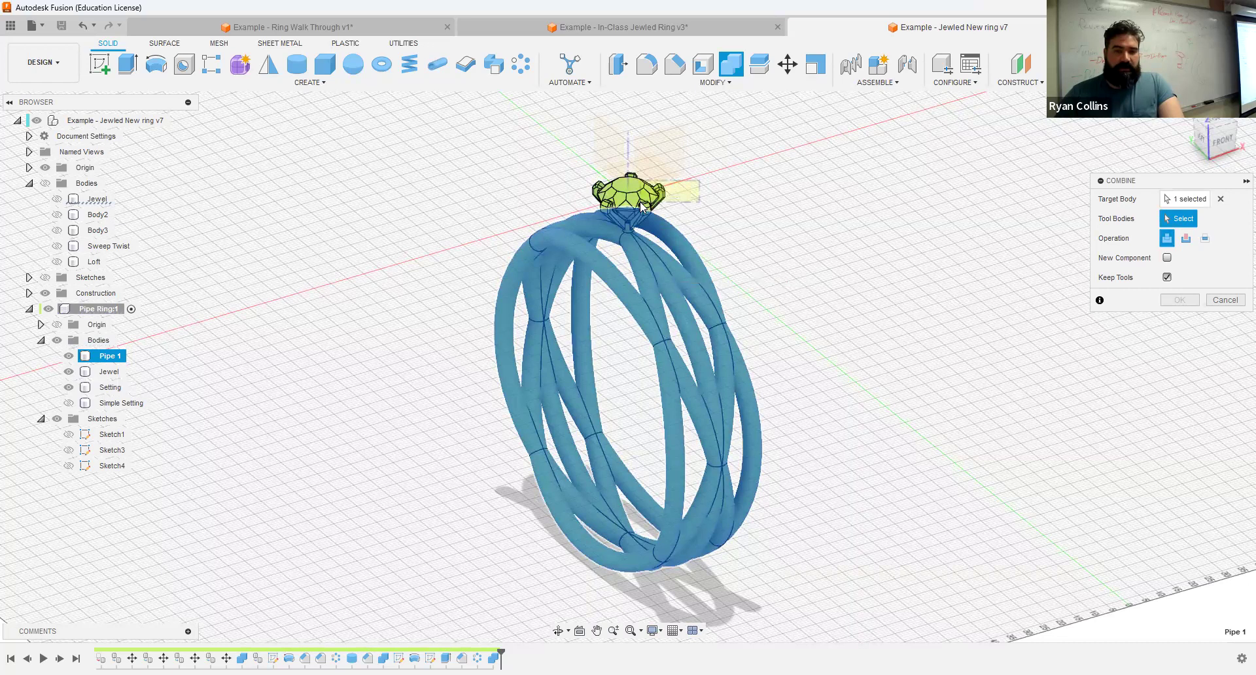
left_click(640, 205)
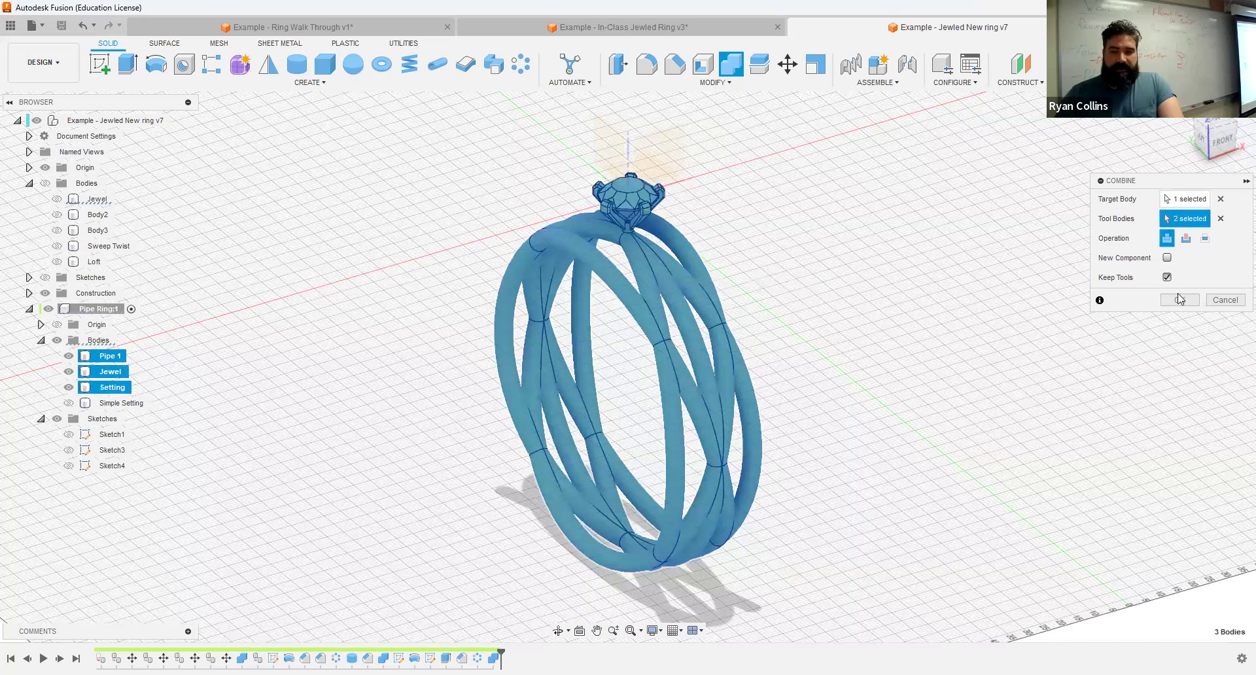
left_click(1167, 257)
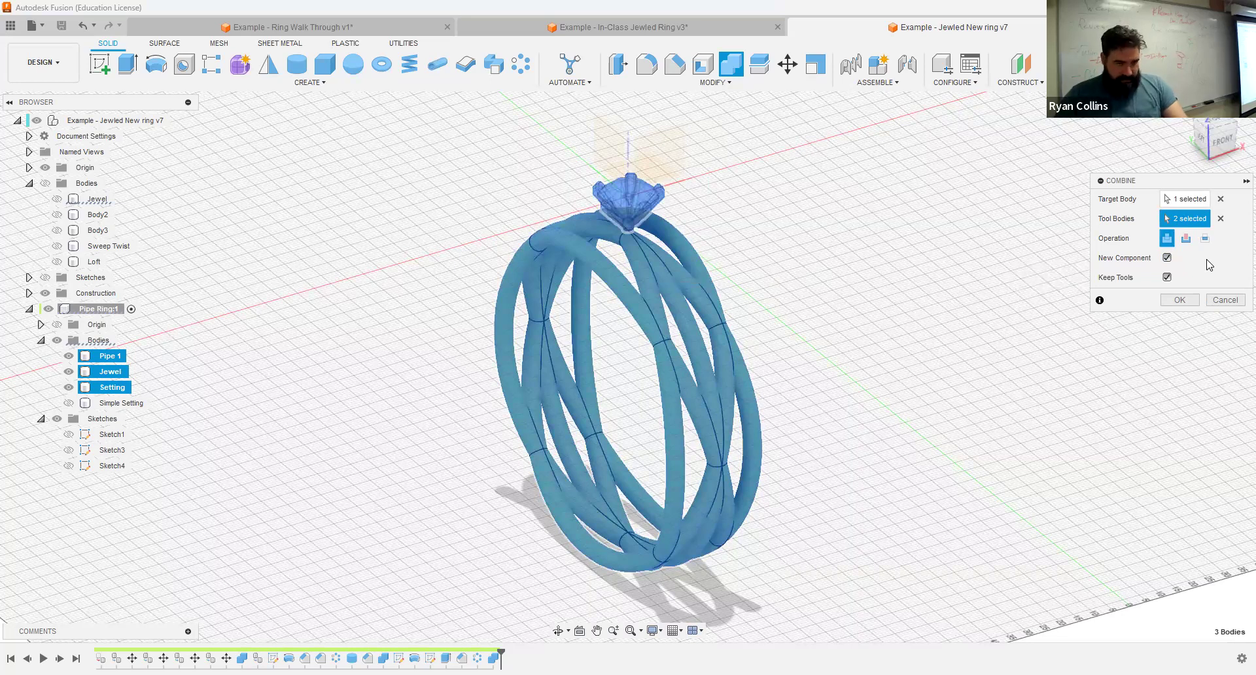
left_click(1182, 303)
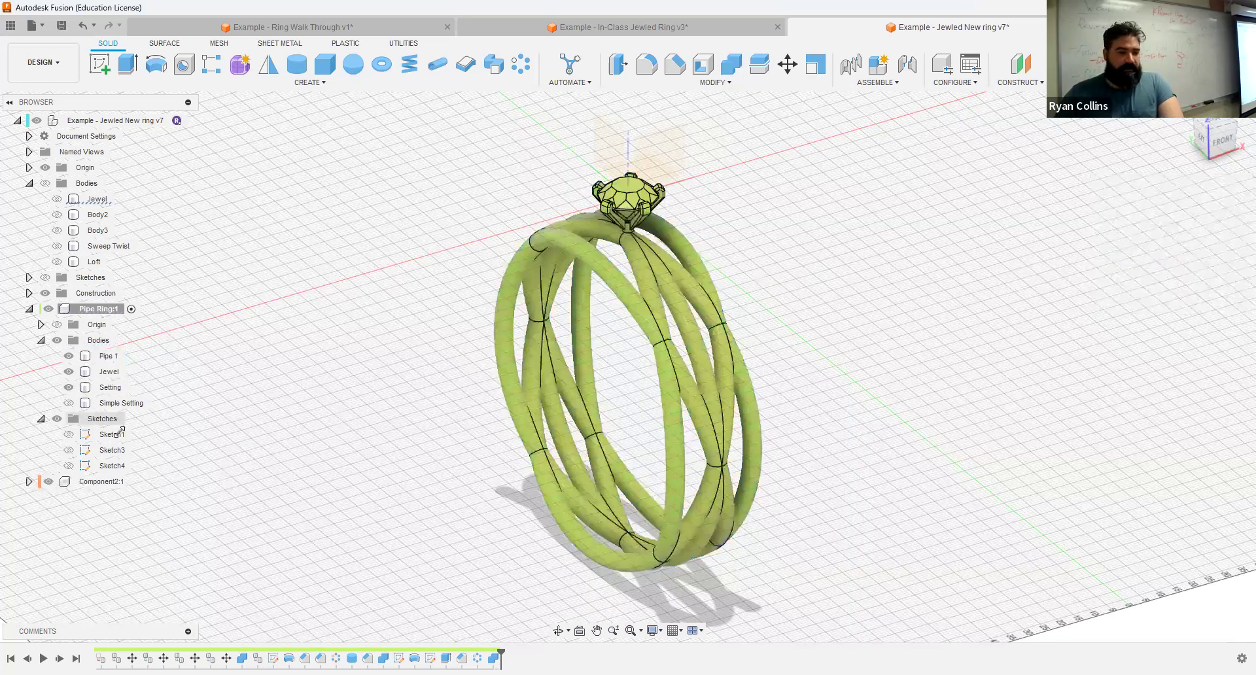
Step: Activate the top-level component and hide the Pipe Ring component so that only the newly joined ring component is shown
left_click(49, 482)
left_click(112, 359)
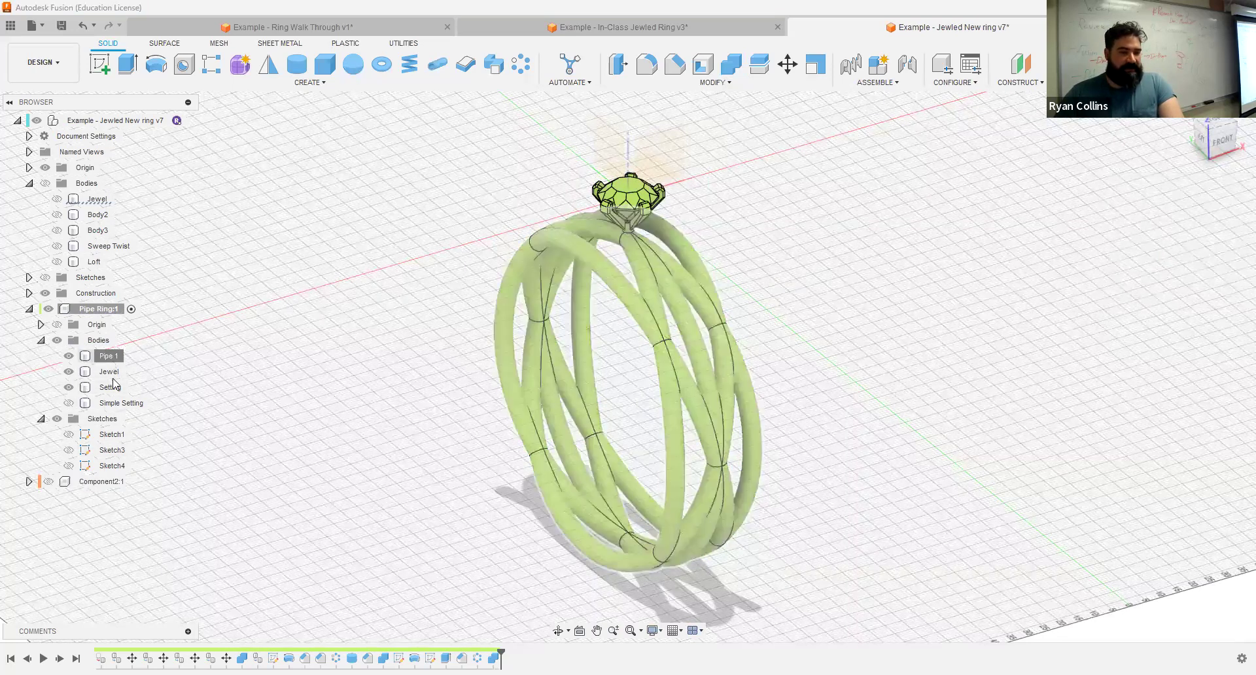
left_click(118, 404)
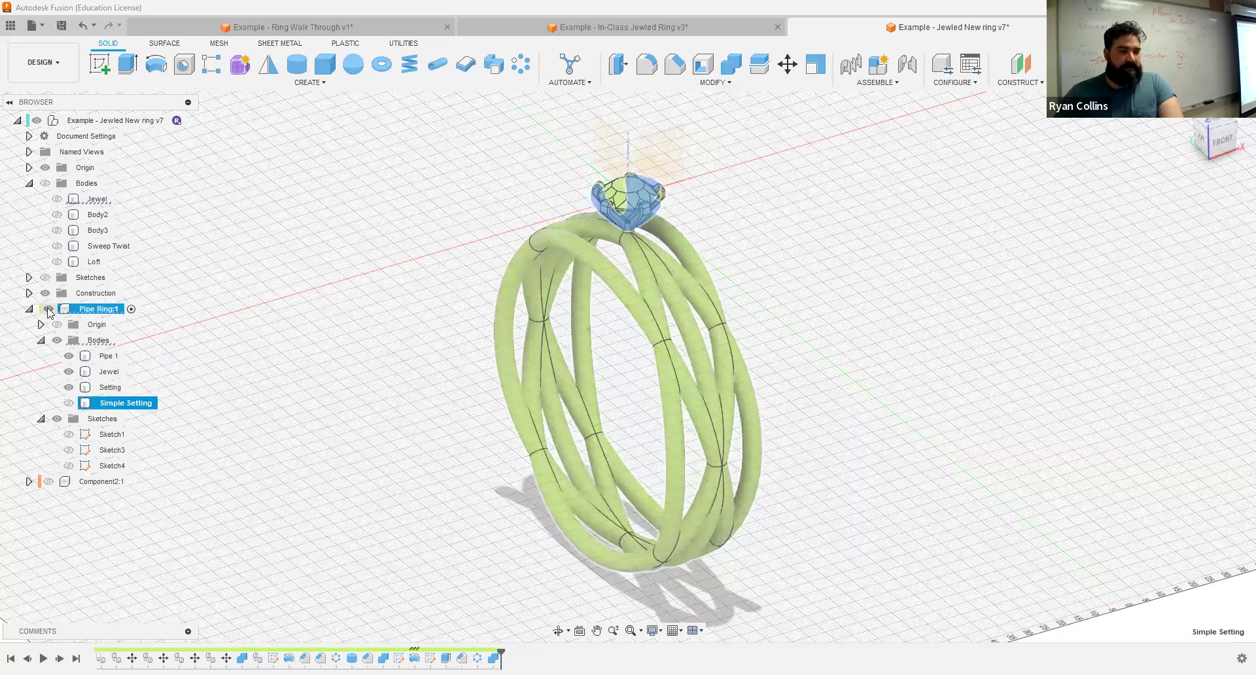
left_click(49, 309)
left_click(188, 121)
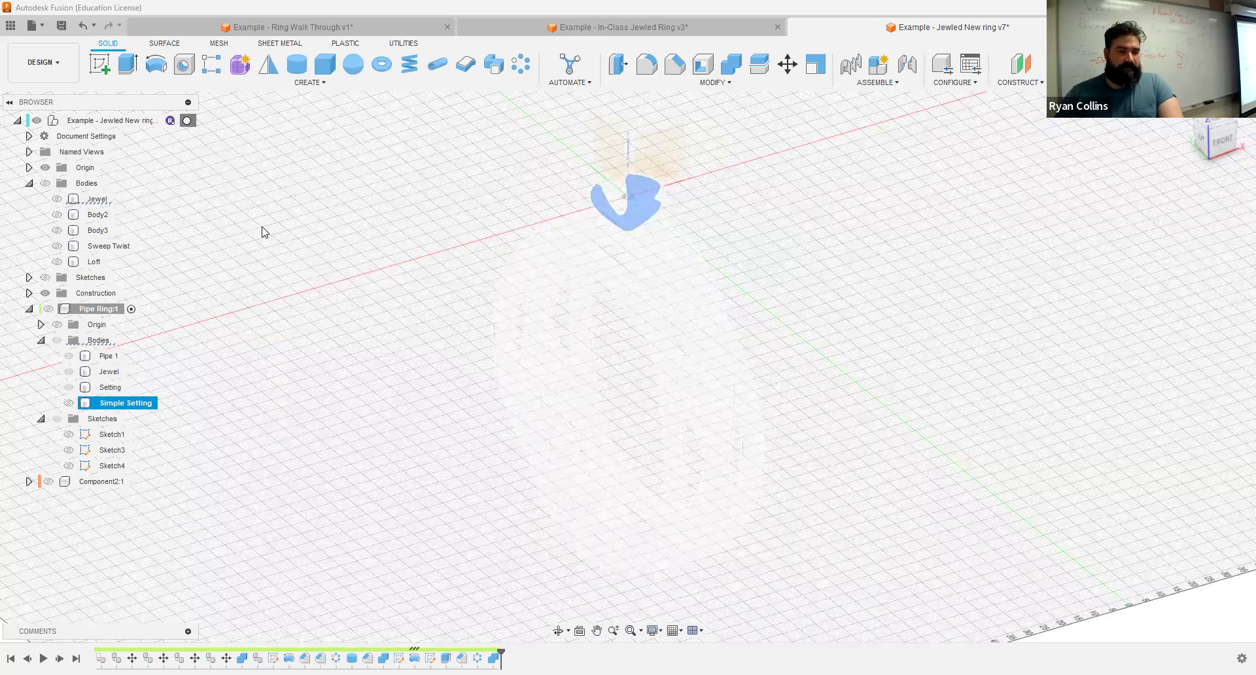
left_click(54, 485)
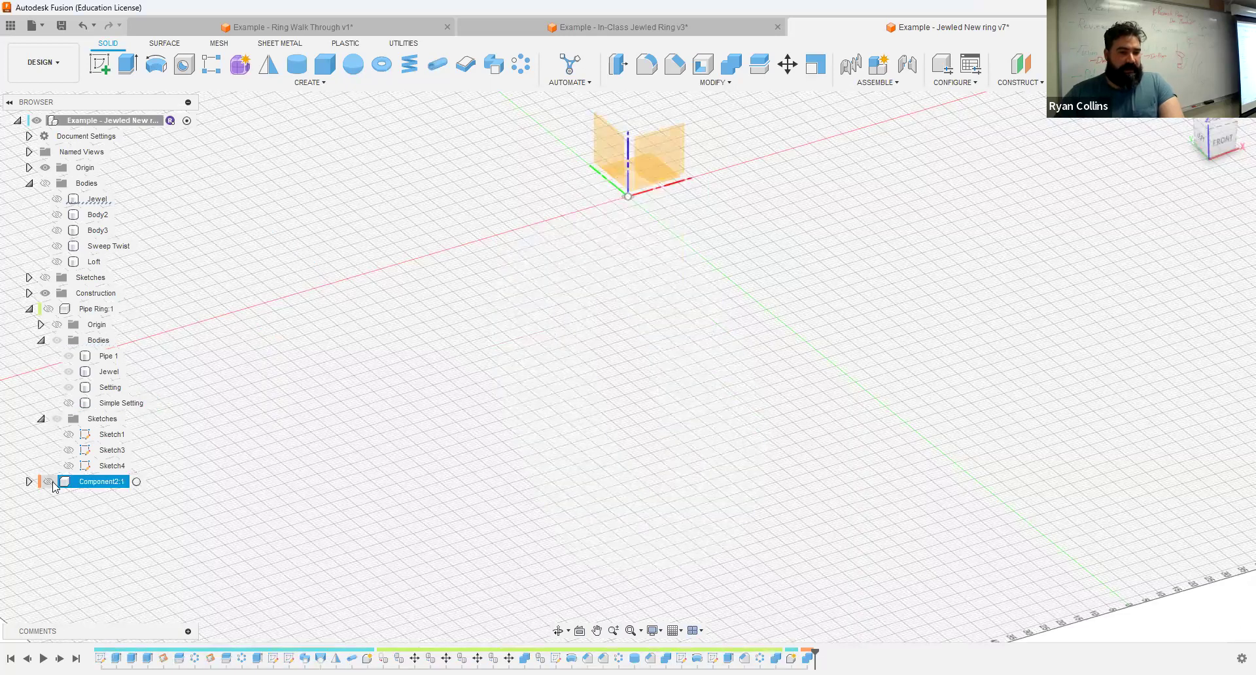
middle_click_drag(855, 371, 889, 365, "shift")
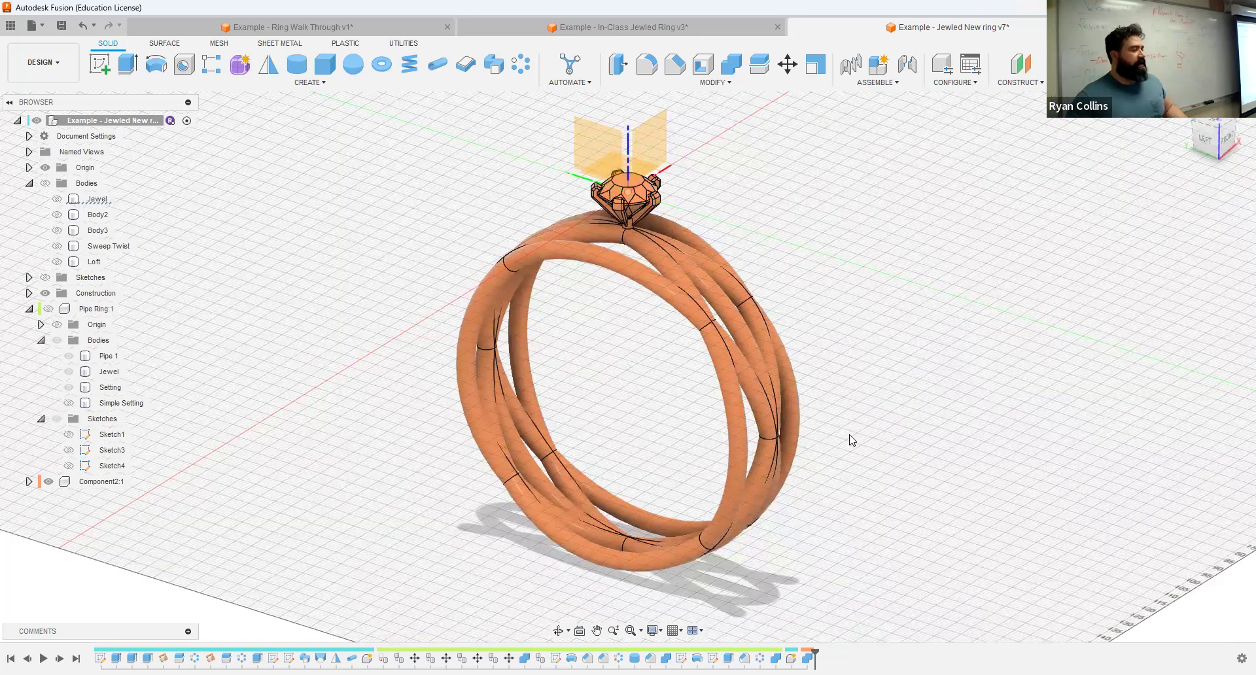
Step: Examine the rings in the In-Class Jewled Ring and Ring Walk Through example designs, and return to the Jewled New ring design
left_click(595, 28)
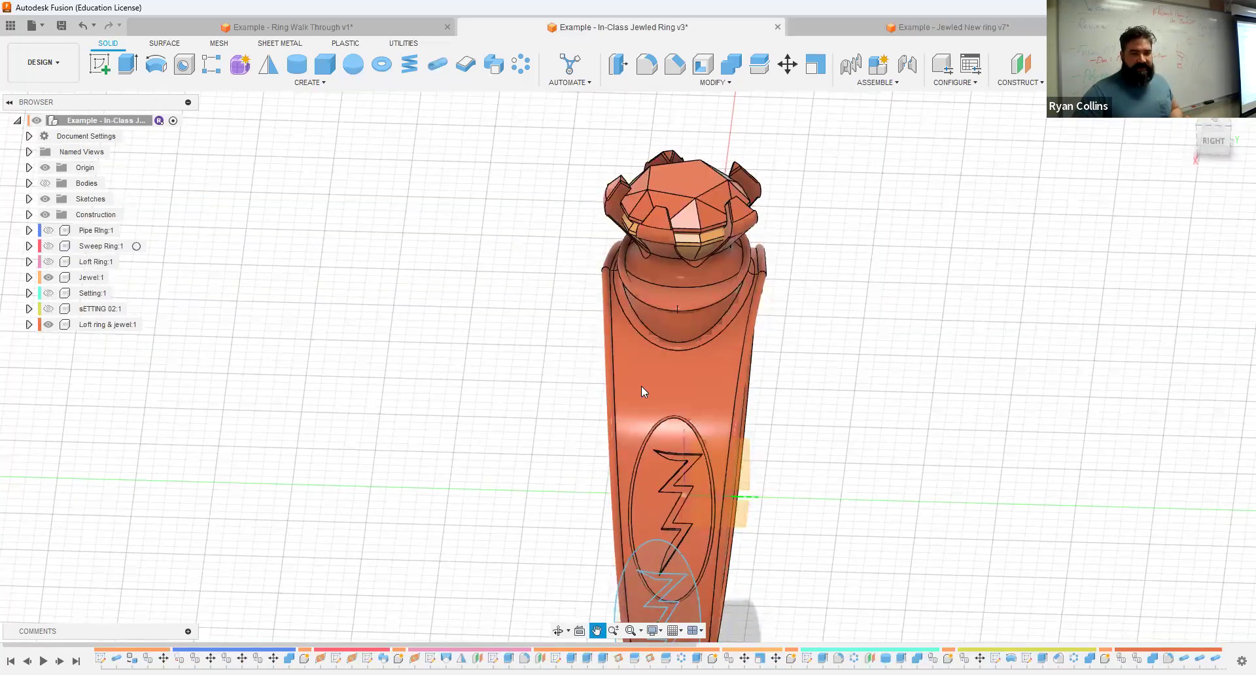
middle_click_drag(642, 391, 648, 294)
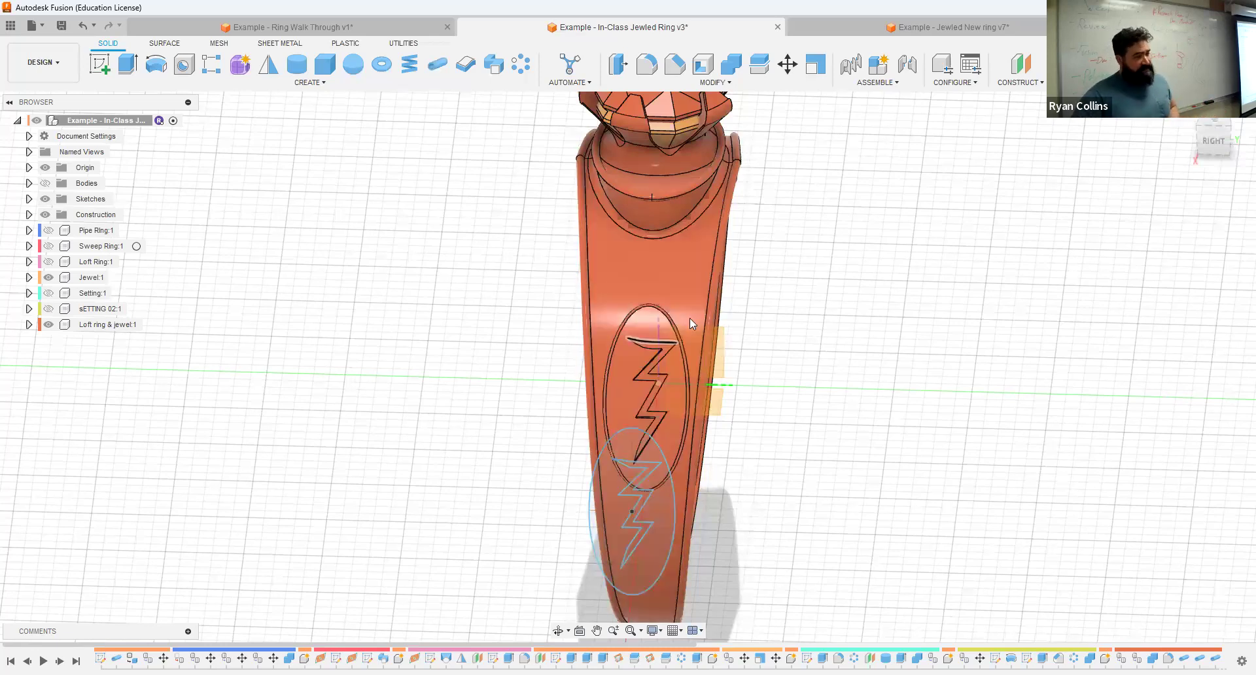
left_click(865, 24)
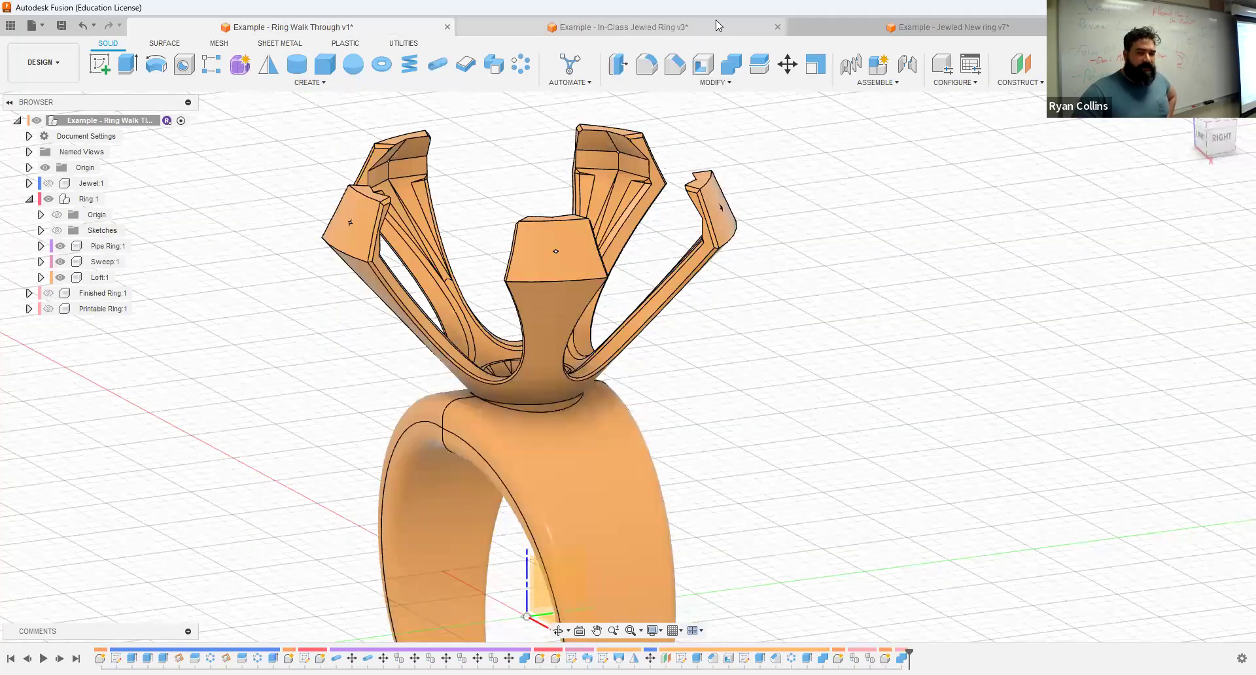
left_click(888, 27)
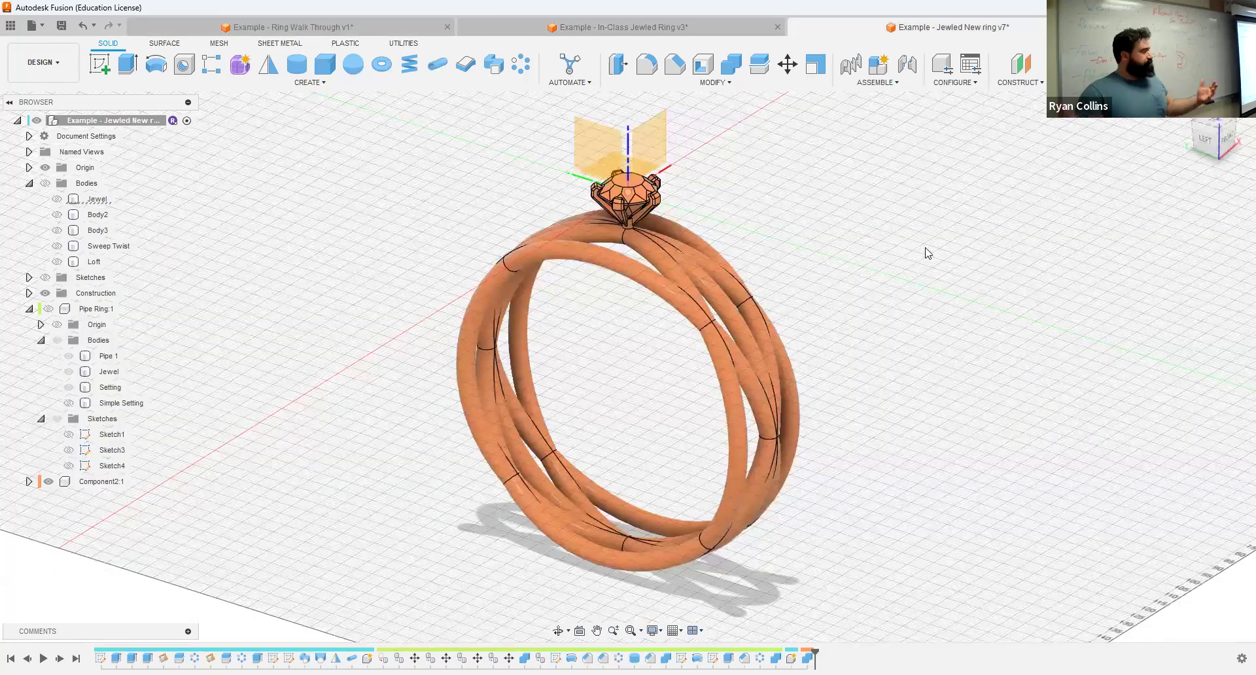